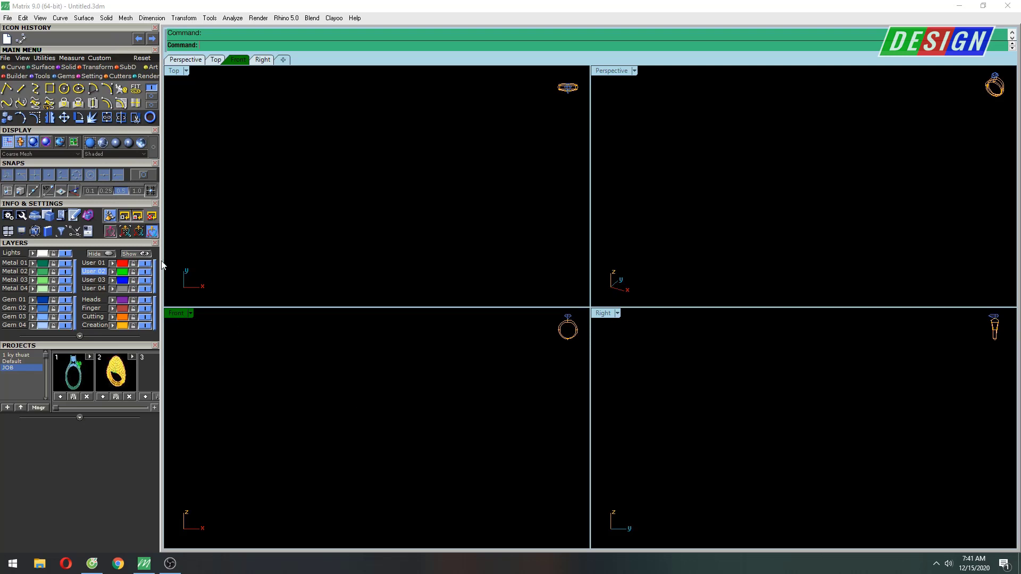
Step: Draw a diameter-20 circle centred at the origin in the Front view
left_click(64, 88)
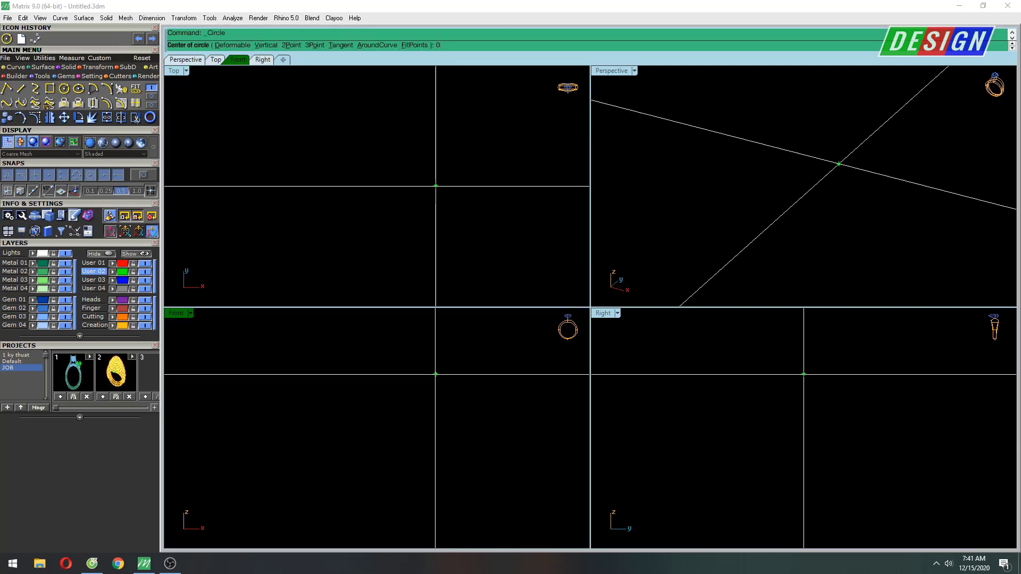
left_click(377, 428)
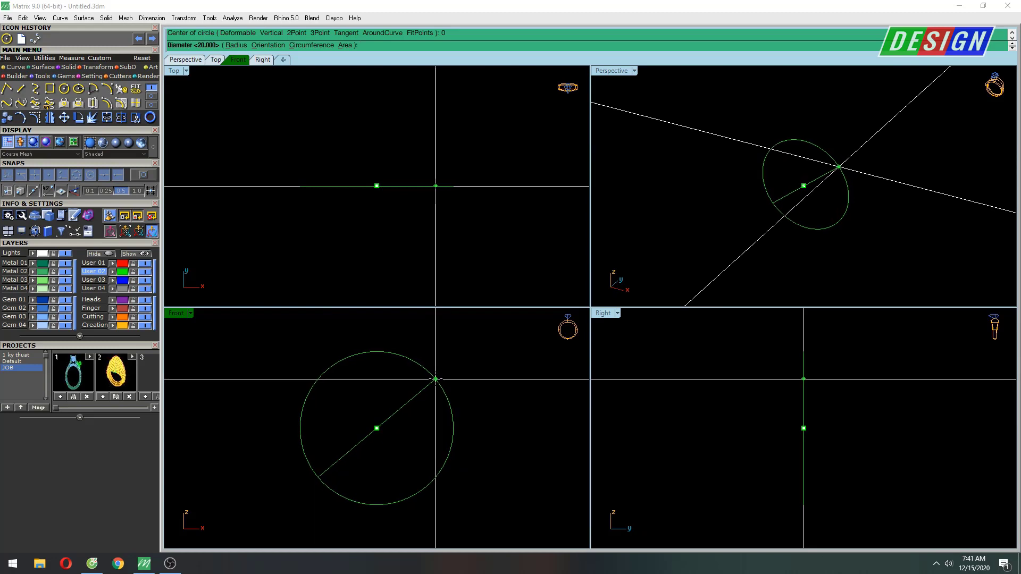
type("20")
left_click(436, 379)
left_click(422, 354)
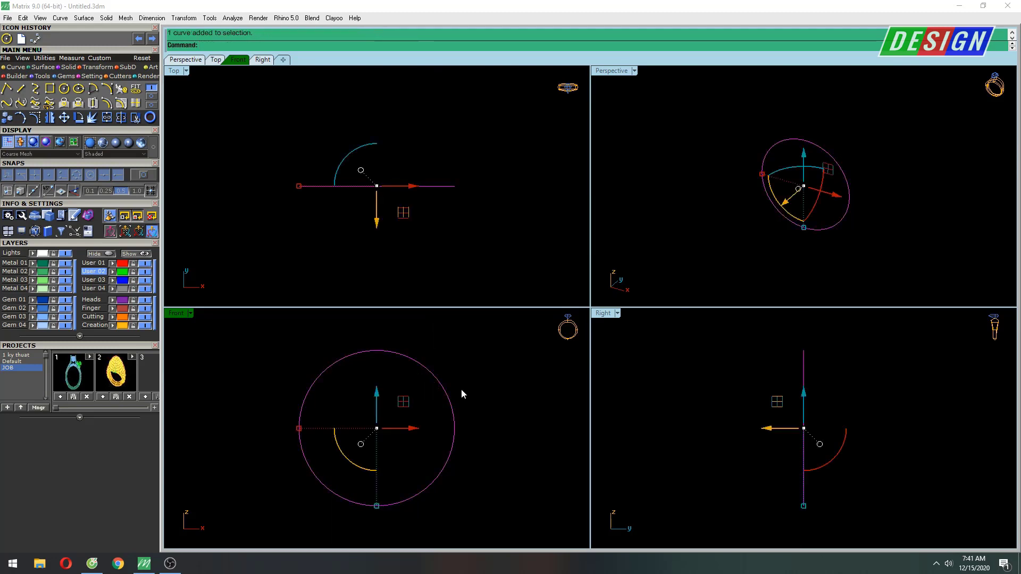
right_click_drag(461, 389, 429, 381)
type("Of")
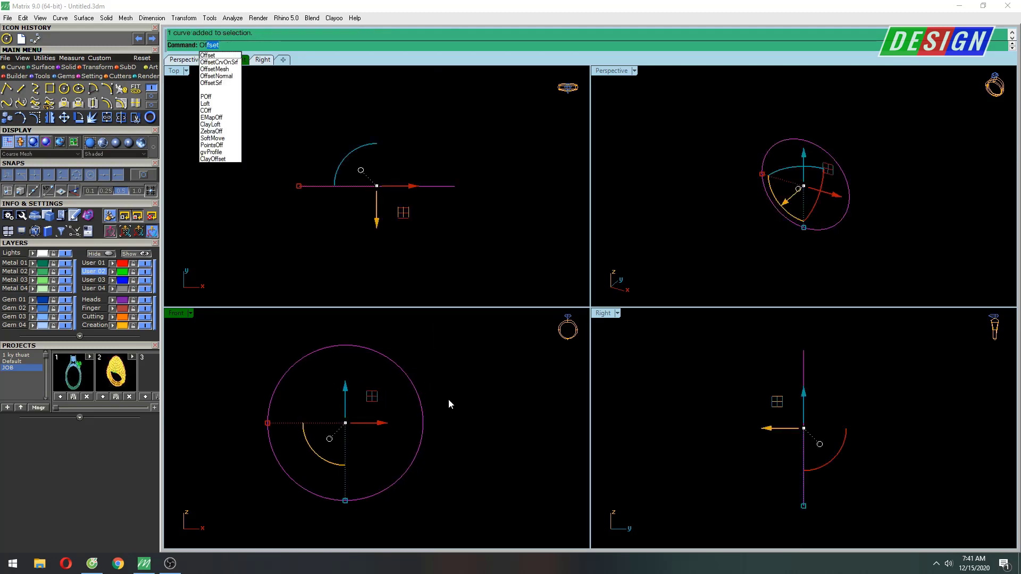
Step: Offset the circle by 1.35 to create a concentric second circle
key("Return")
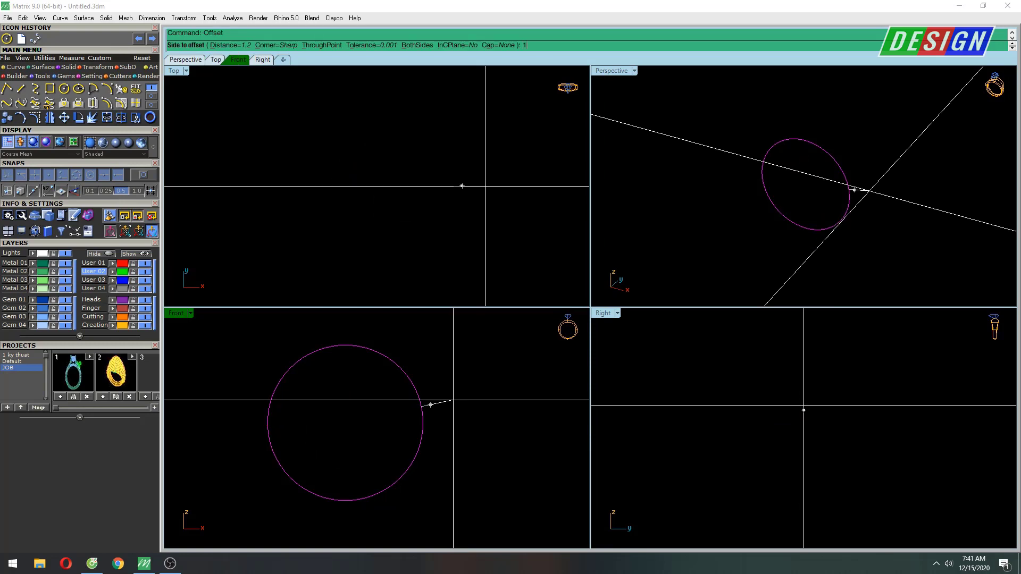
key("Return")
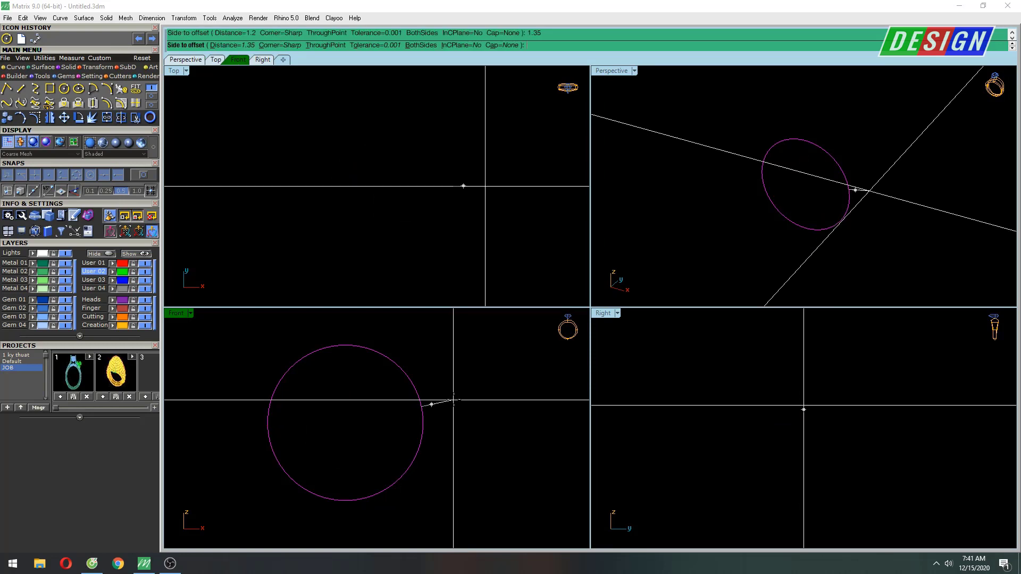
left_click(453, 400)
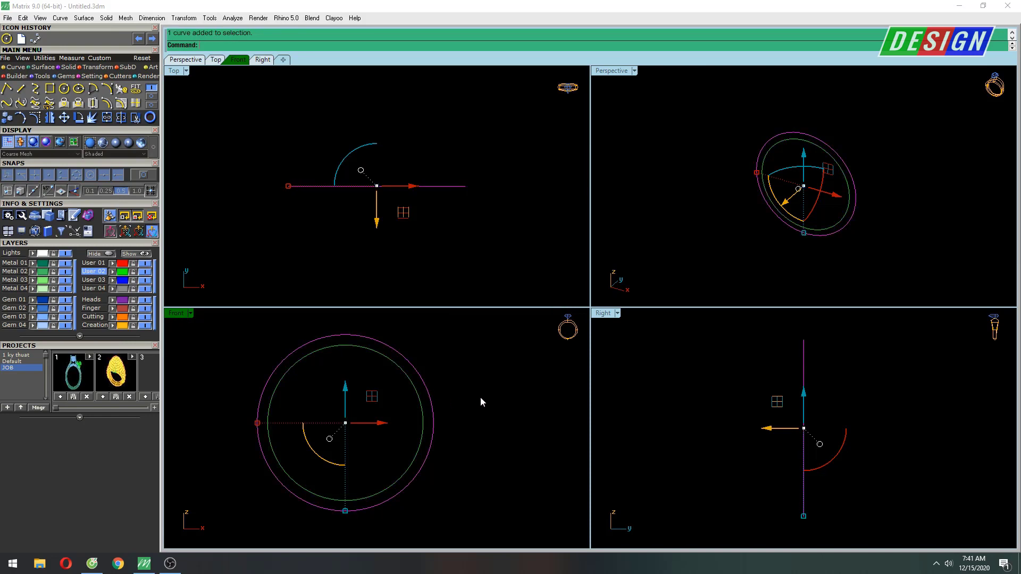
right_click_drag(480, 402, 460, 392)
Step: Stretch both circles slightly sideways with Scale1D about their centre
type("scale1d")
key("Return")
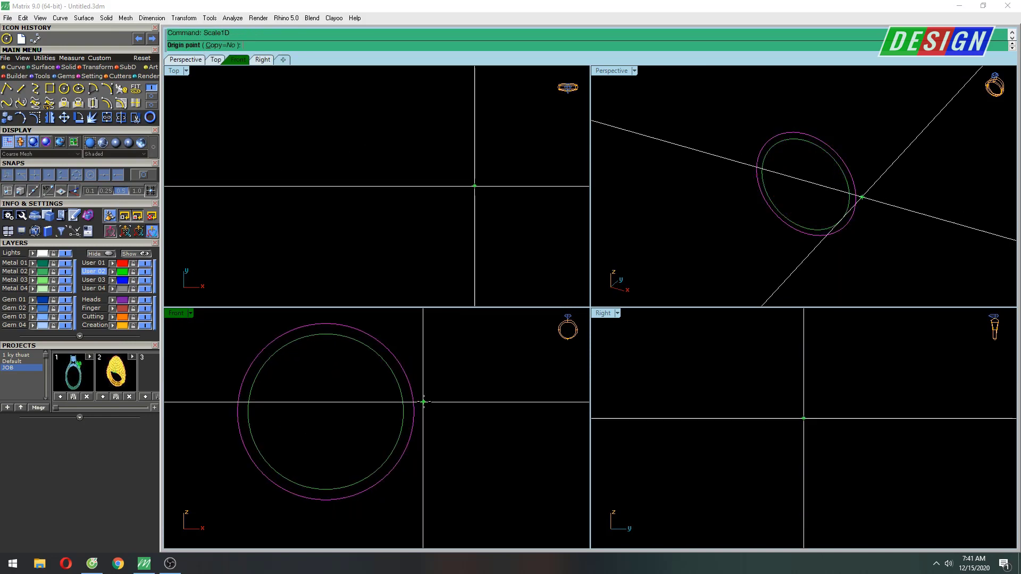
key("Return")
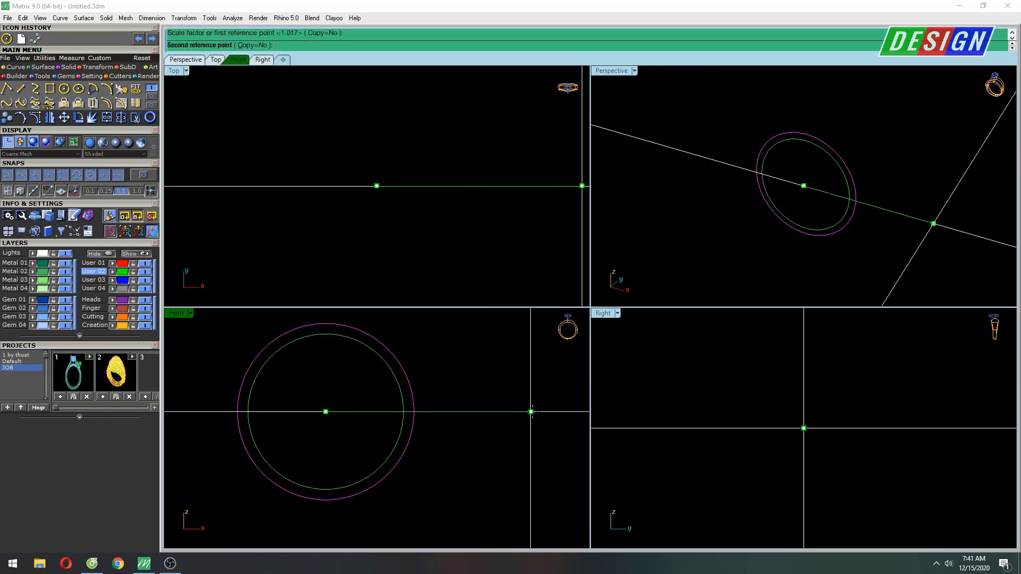
left_click(530, 411)
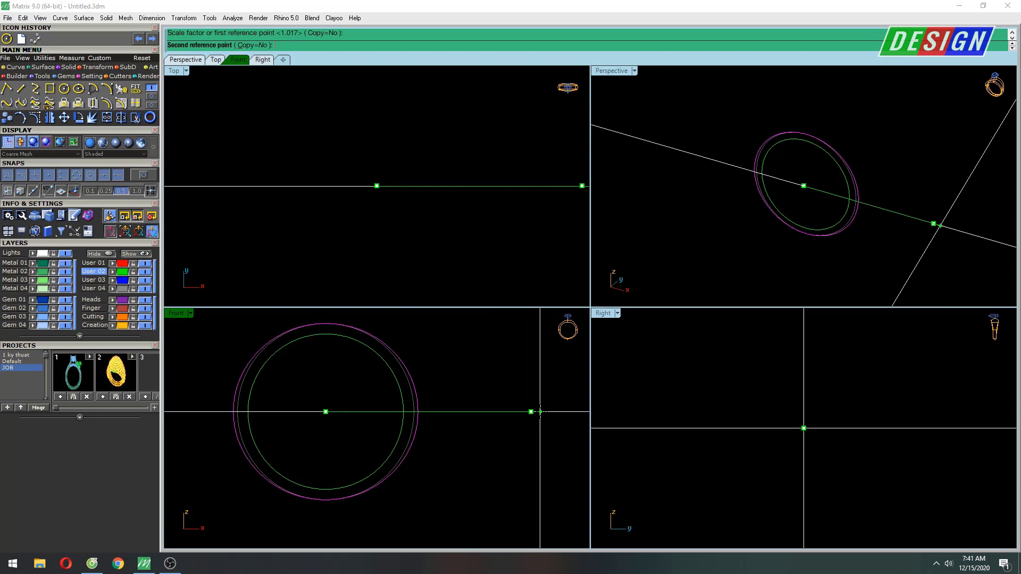
left_click(535, 412)
Step: Stretch the circles slightly vertically with Scale1D from their bottom point
key("Return")
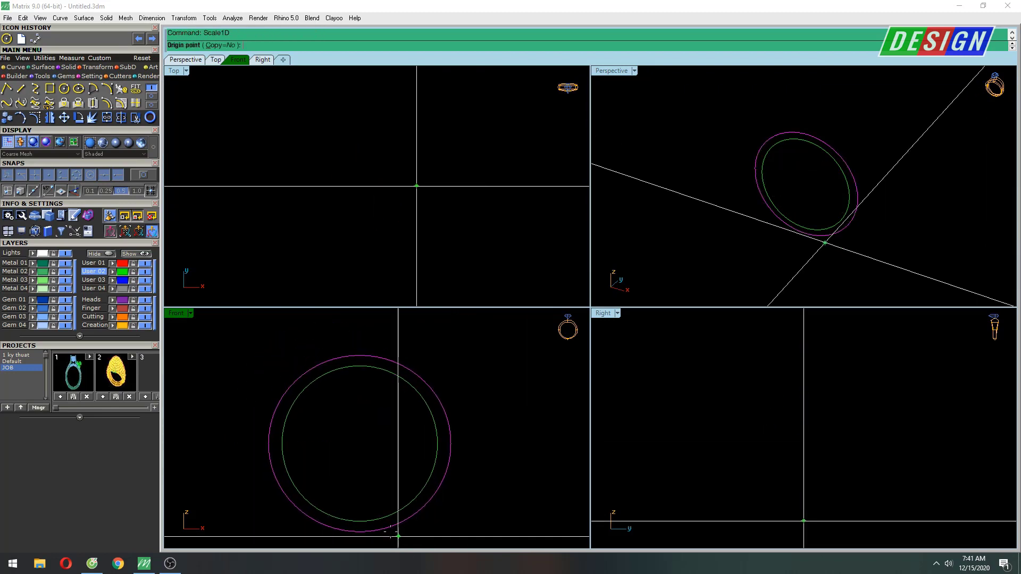
left_click(360, 532)
left_click(360, 355)
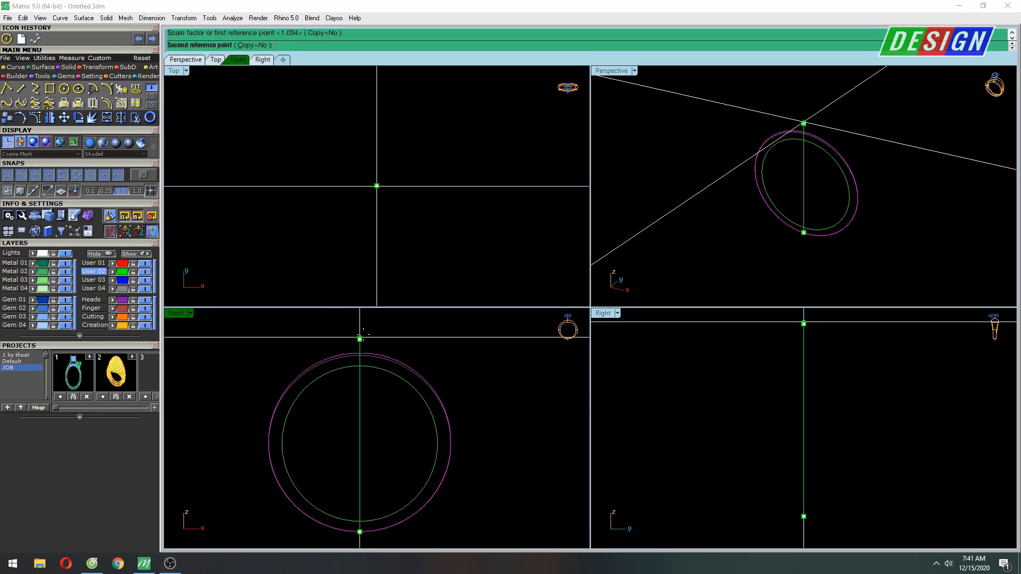
left_click(359, 330)
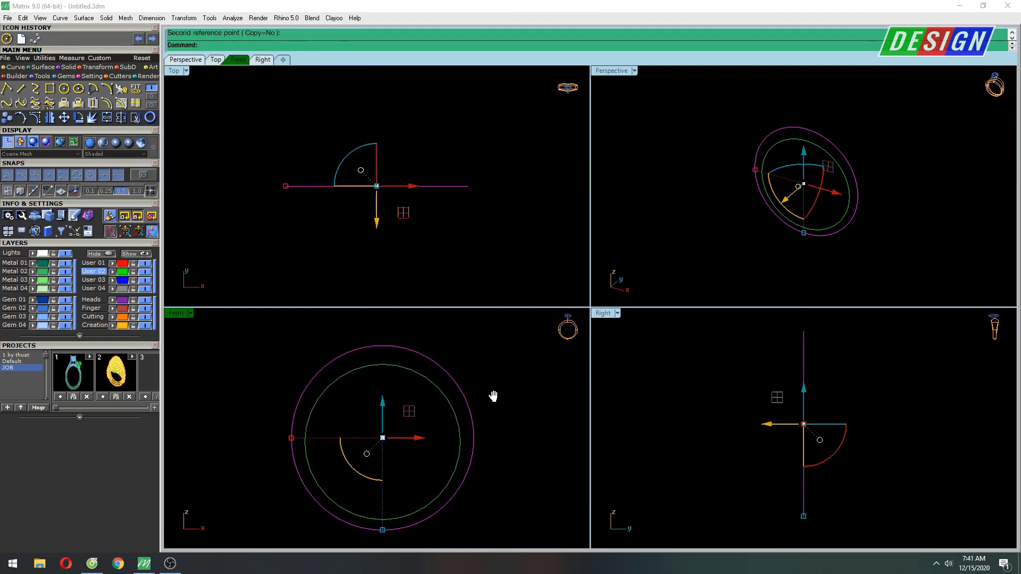
Step: Reselect both circles and apply another one-direction scale from the centre to the edge
left_click(505, 382)
left_click(475, 406)
scroll(482, 410, "up", 2)
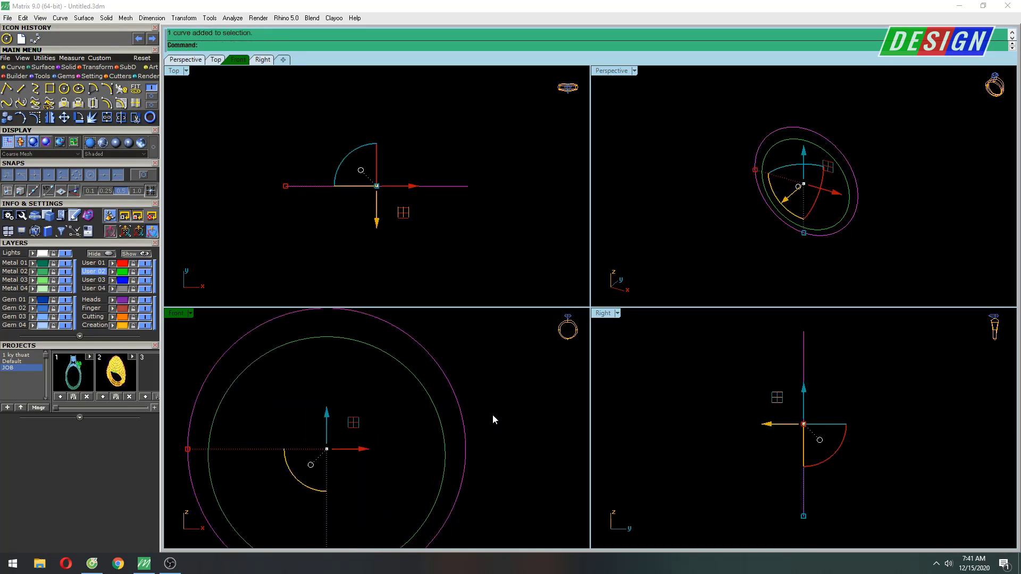
key("Return")
left_click(289, 425)
scroll(463, 426, "up", 2)
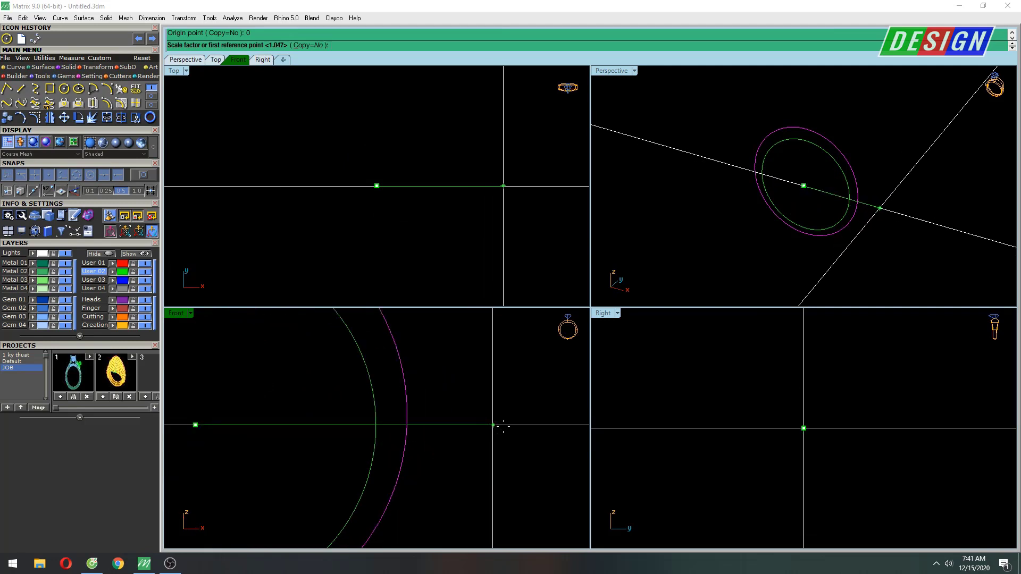
left_click(508, 423)
scroll(516, 426, "down", 3)
left_click(492, 396)
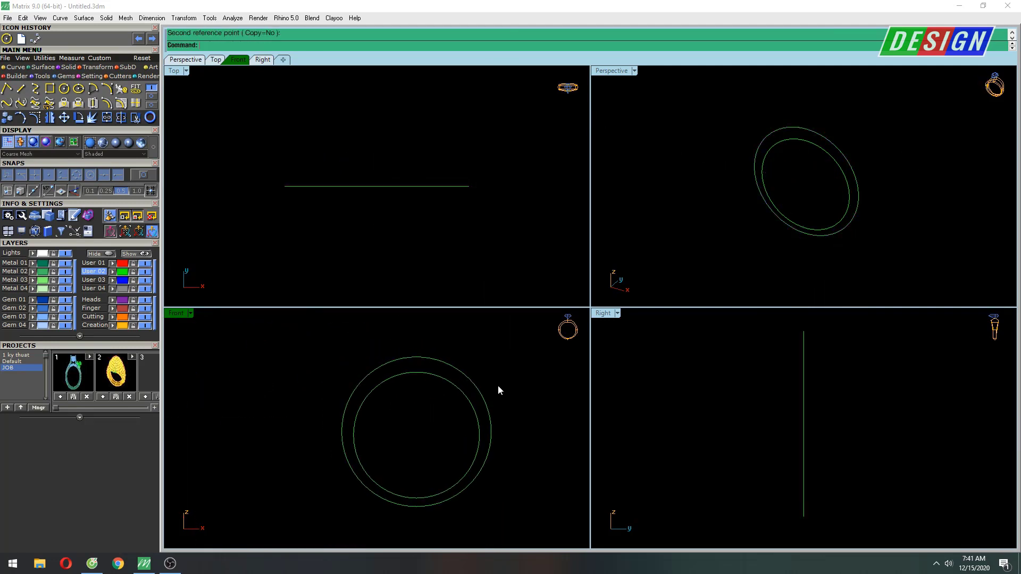
left_click_drag(497, 385, 455, 396)
Step: Draw a BothSides guide line from the circle's quad point across the ring's side
type("line")
key("Return")
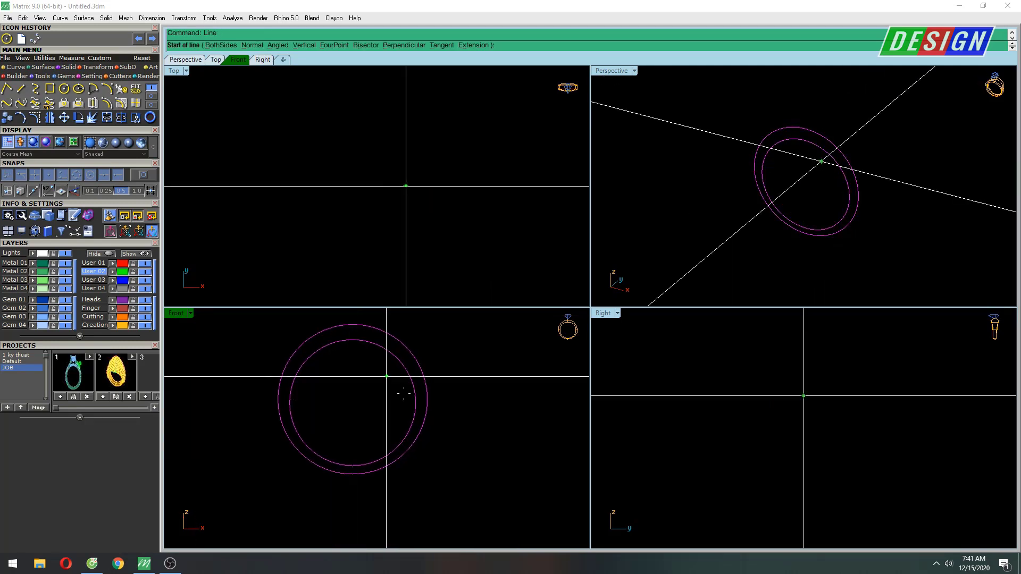
scroll(436, 397, "up", 3)
left_click(436, 397)
scroll(435, 394, "down", 3)
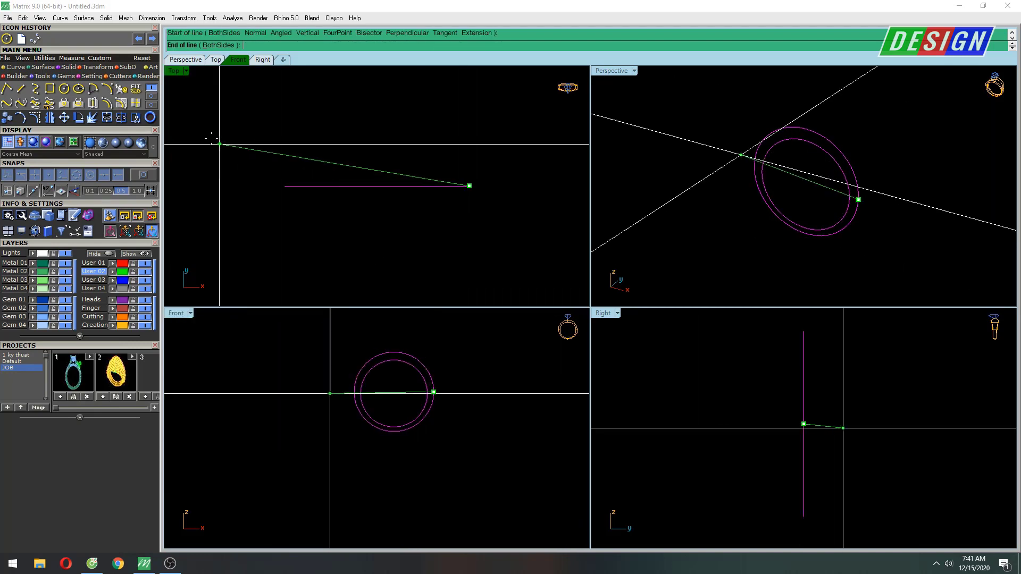
type("b")
key("Return")
left_click(464, 244)
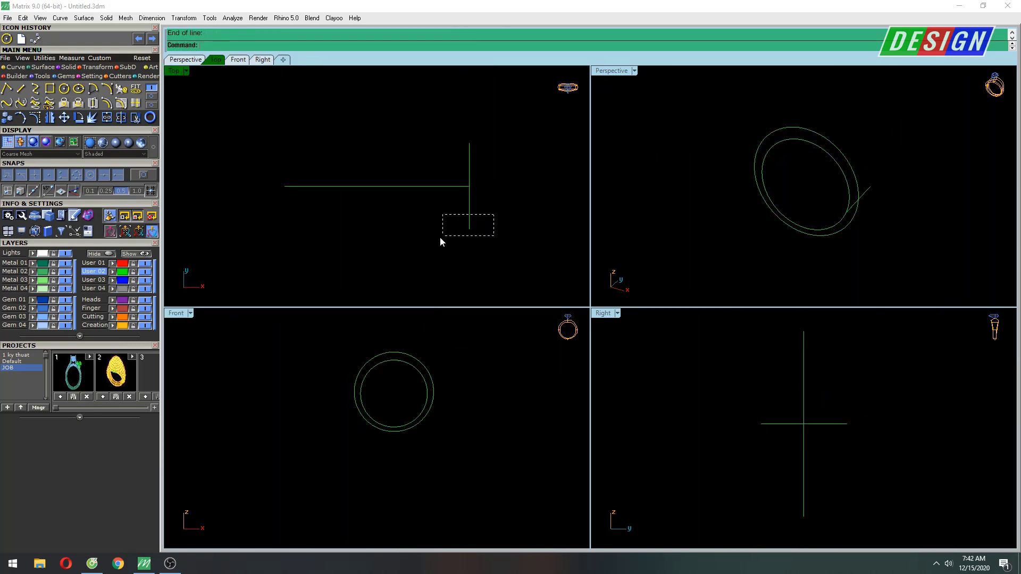
Step: Mirror a copy of the guide line across the origin to the opposite side
left_click_drag(492, 223, 439, 238)
type("irror")
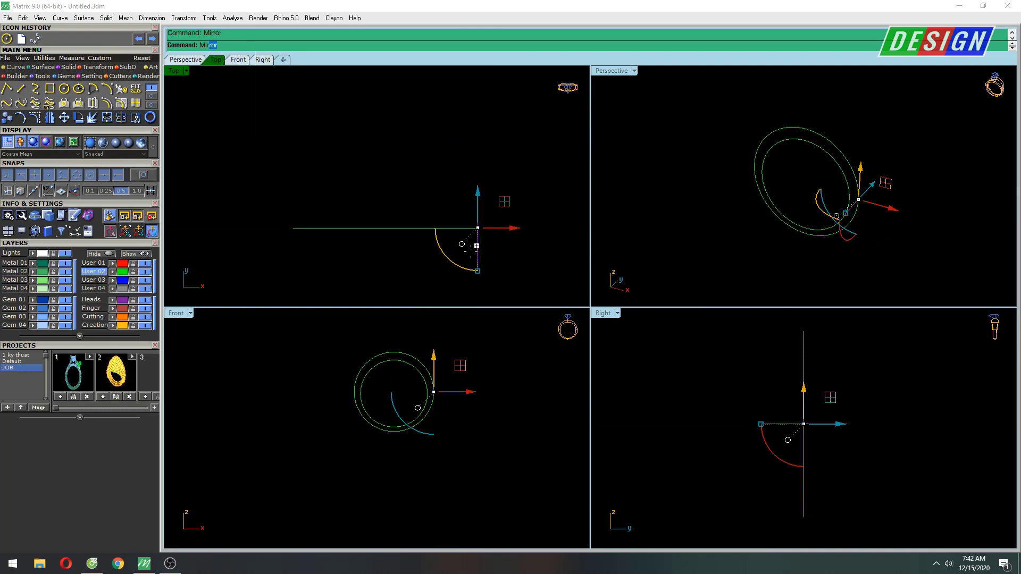
key("Return")
type("0")
key("Return")
type("0")
key("Return")
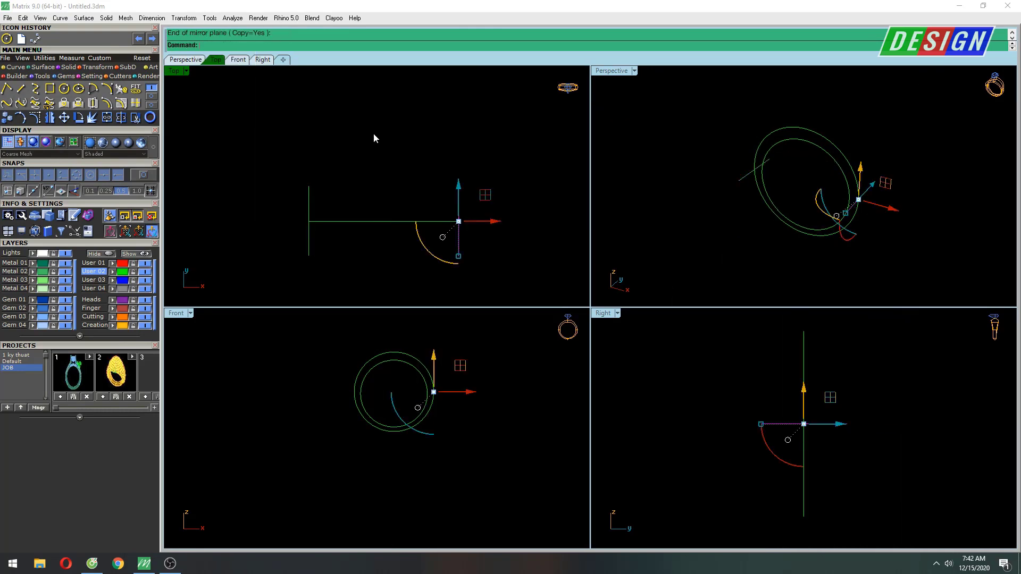
key("Escape")
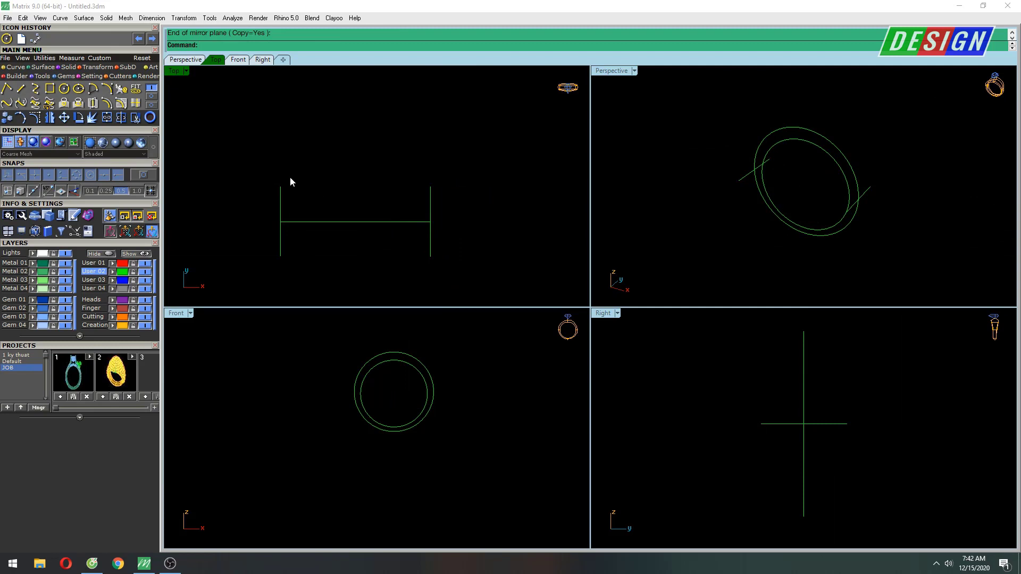
Step: Draw a guide line through the ring's centre
right_click(350, 203)
key("Escape")
right_click_drag(358, 191, 371, 207)
left_click(23, 91)
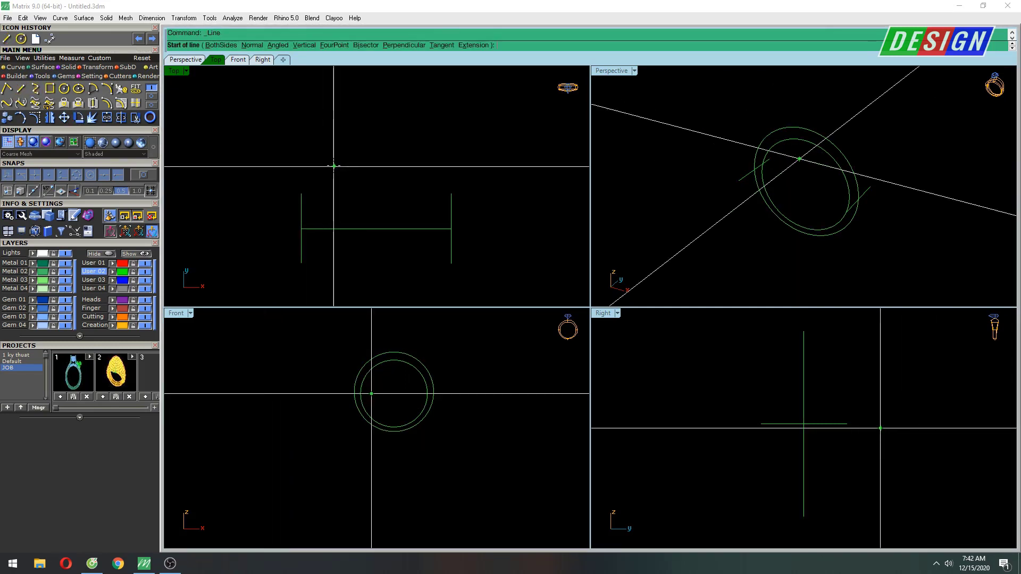
type("0")
left_click(379, 233)
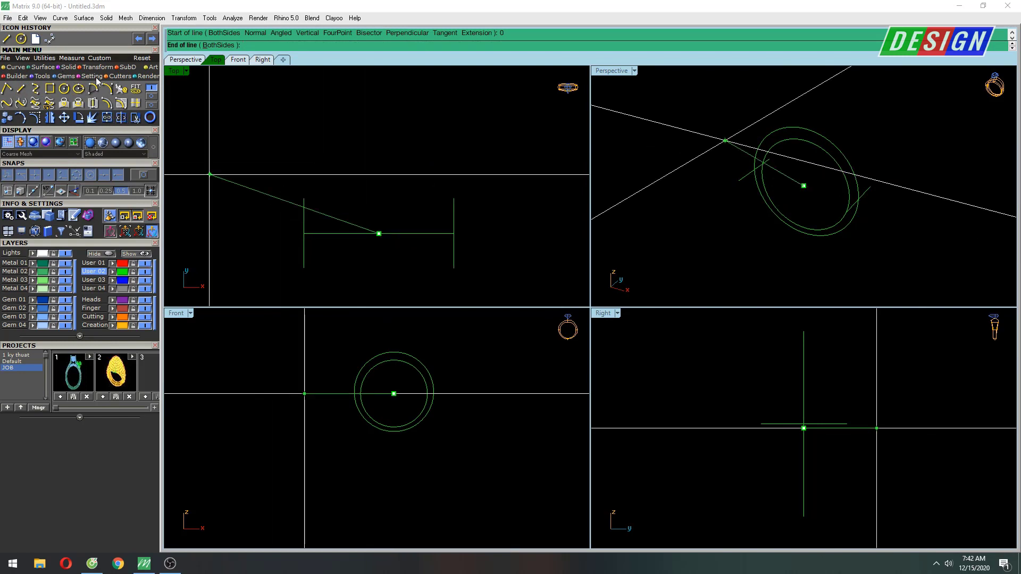
type("b")
left_click(378, 176)
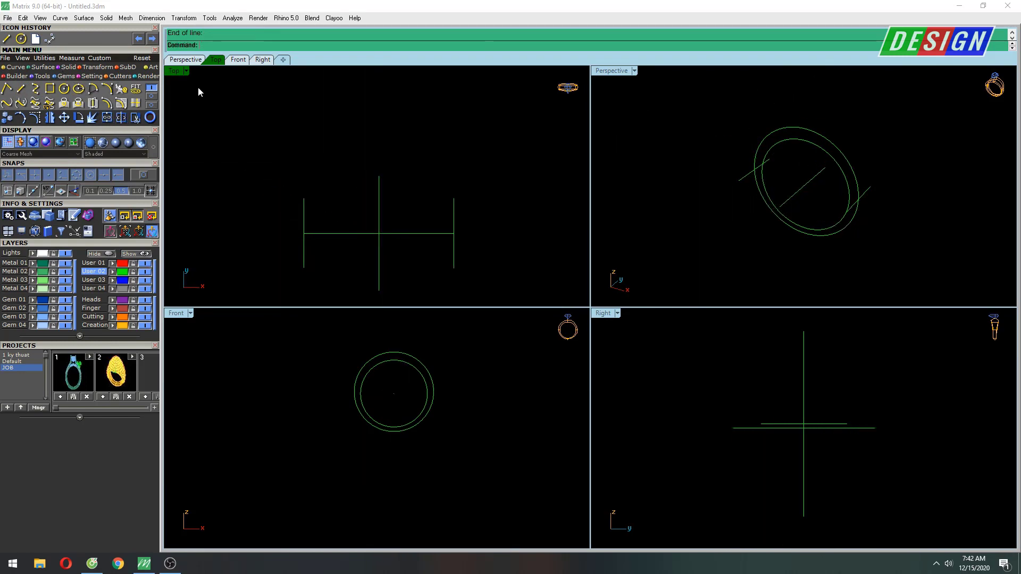
Step: Maximize the Top view and lock all the guide curves
double_click(177, 72)
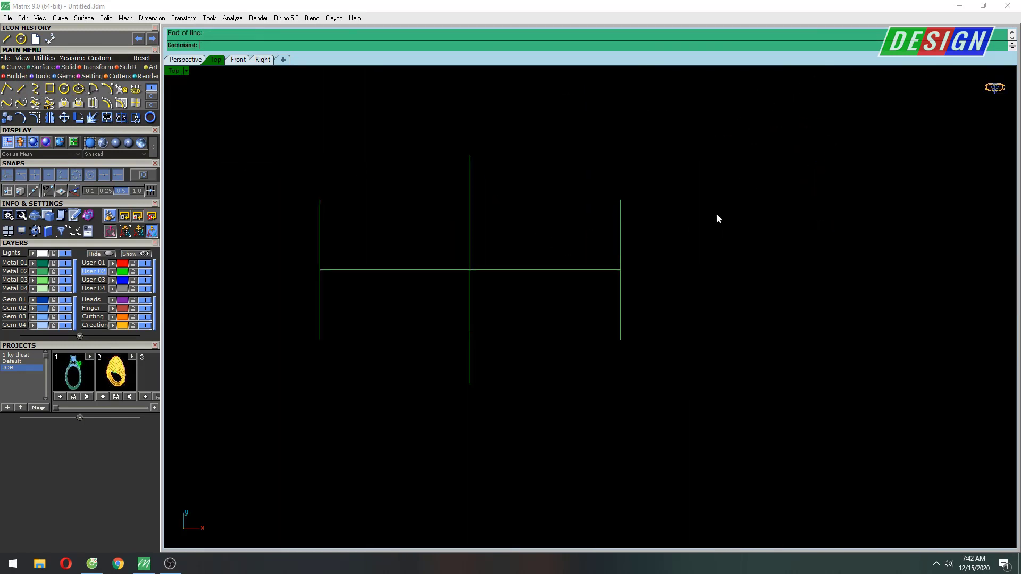
right_click_drag(506, 311, 470, 319)
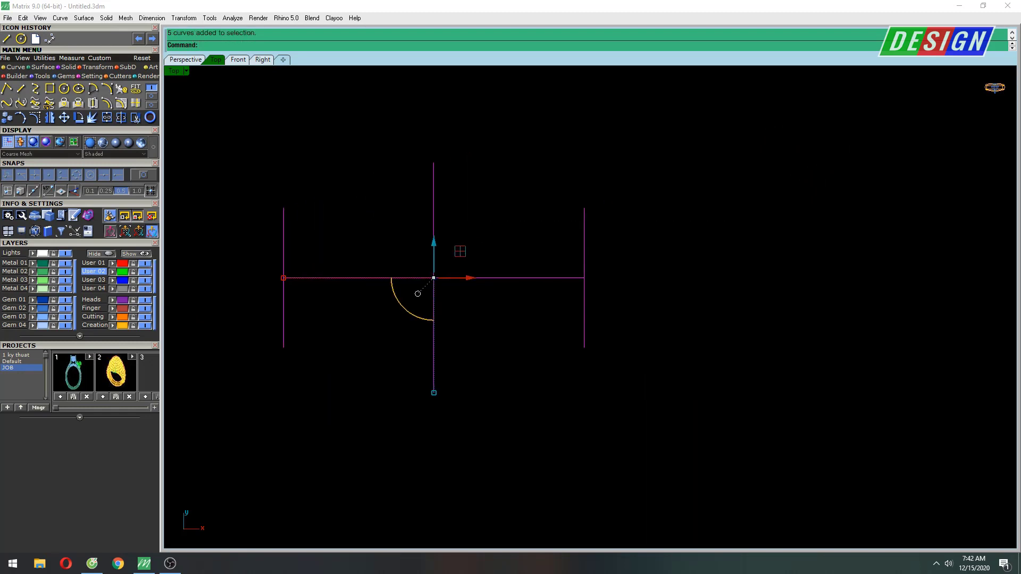
type("lo")
key("Return")
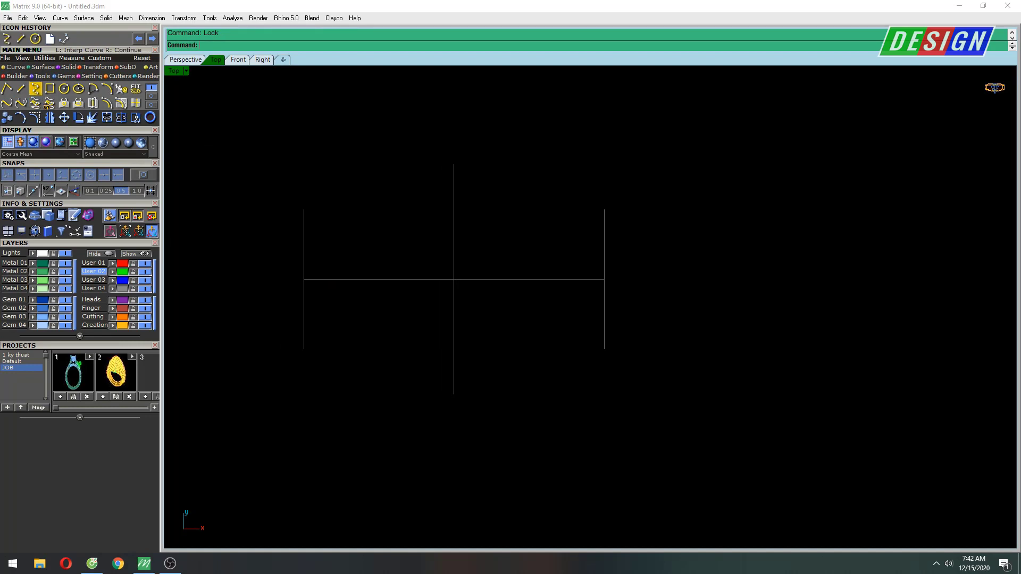
Step: Draw an interpolated curve rising into a hooked loop and sweeping down past the right edge
left_click(35, 88)
right_click_drag(459, 280, 441, 277)
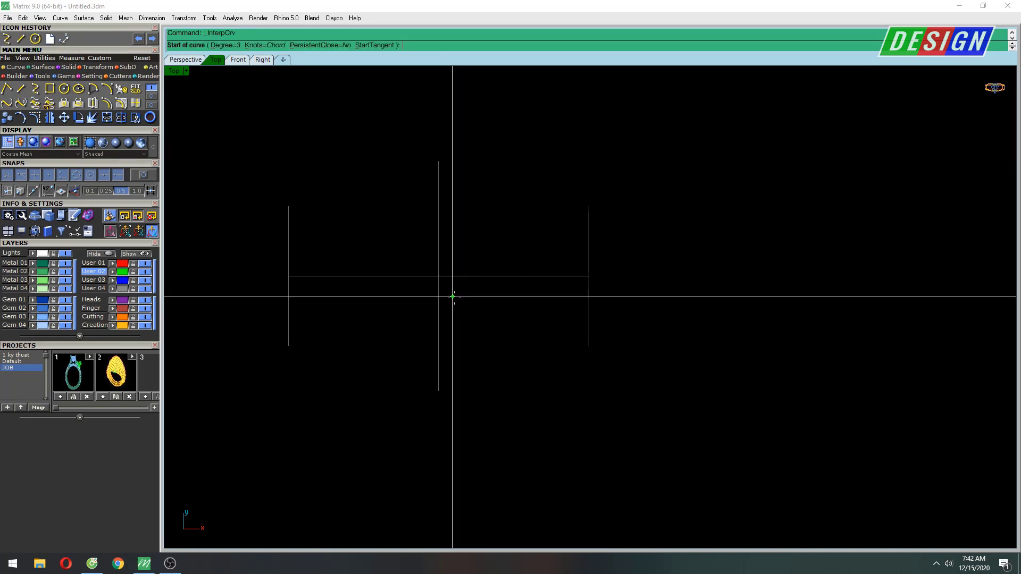
left_click(457, 279)
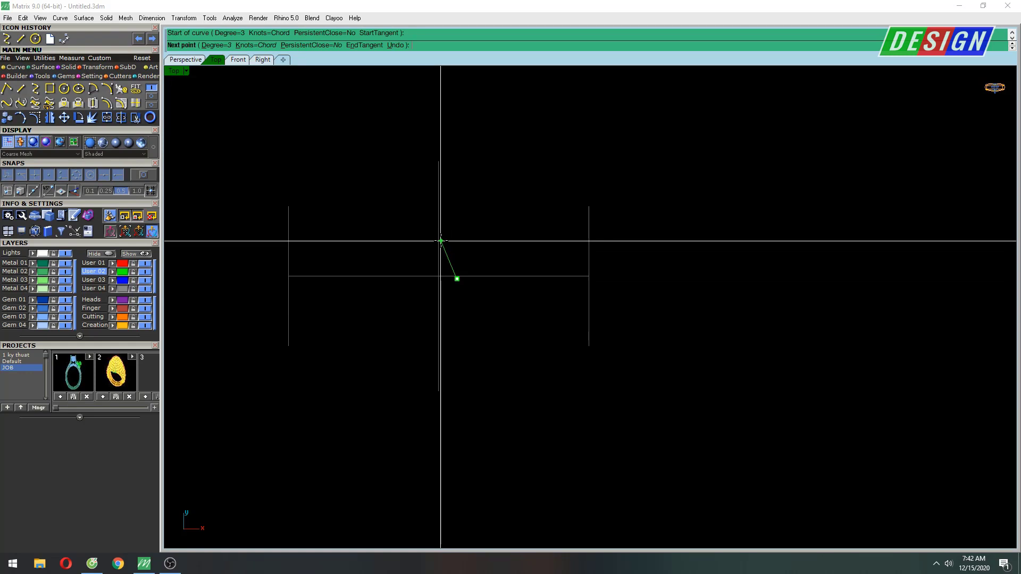
left_click(440, 241)
left_click(436, 199)
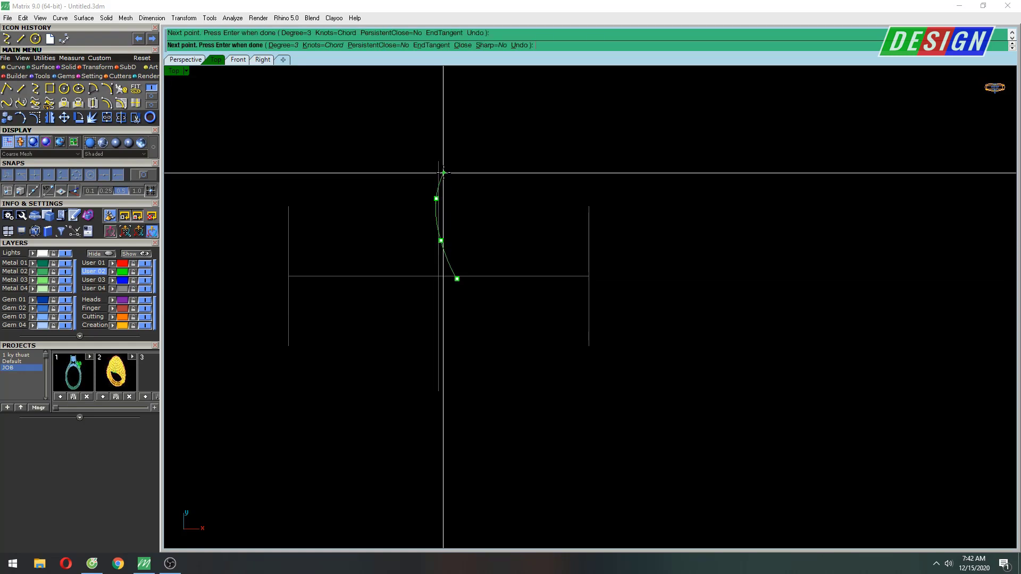
left_click(448, 176)
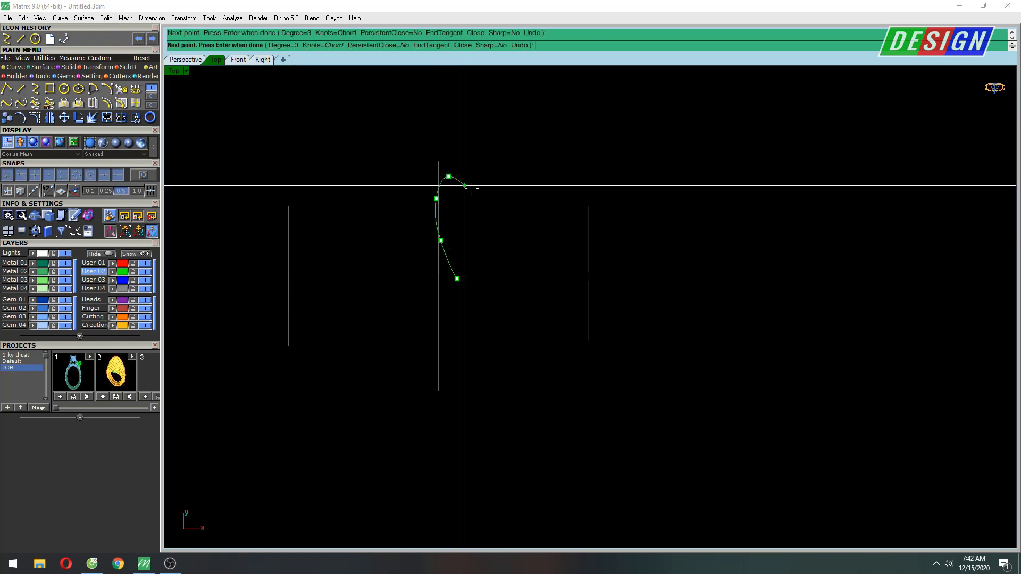
left_click(478, 197)
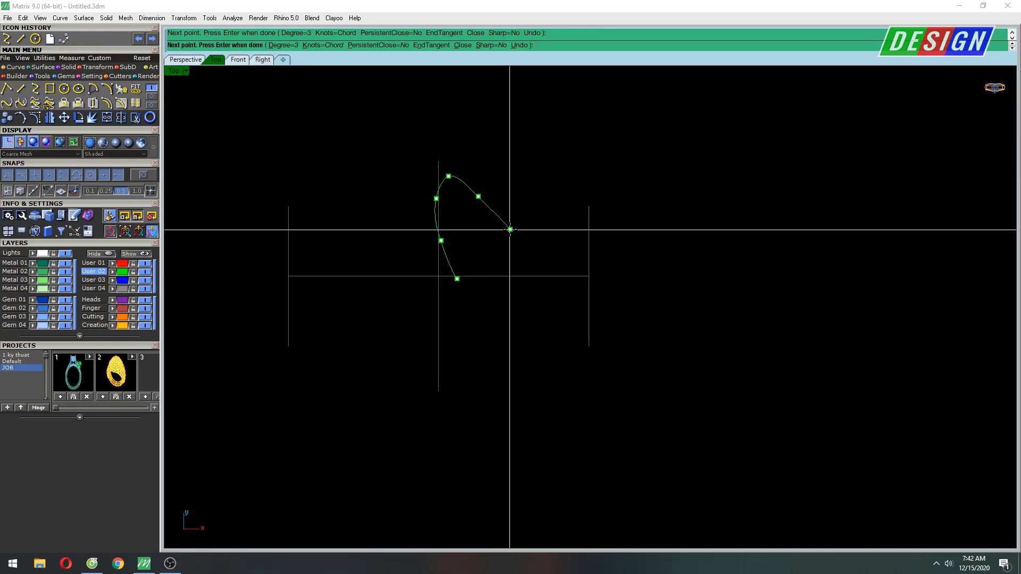
left_click(509, 229)
left_click(535, 244)
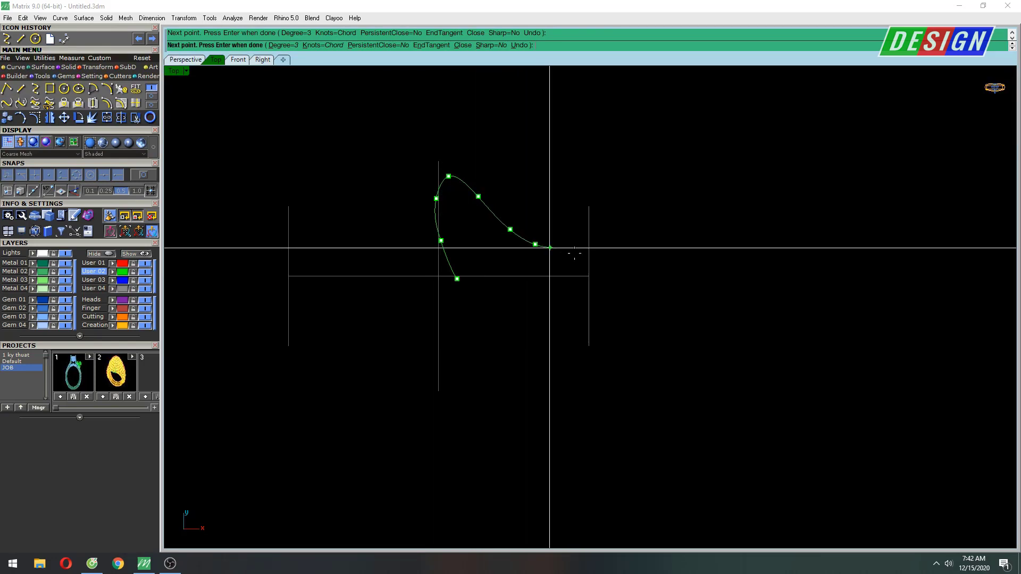
left_click(604, 259)
key("Return")
scroll(471, 209, "up", 3)
Step: Pull one of the hooked curve's control points down to reshape it
key("F10")
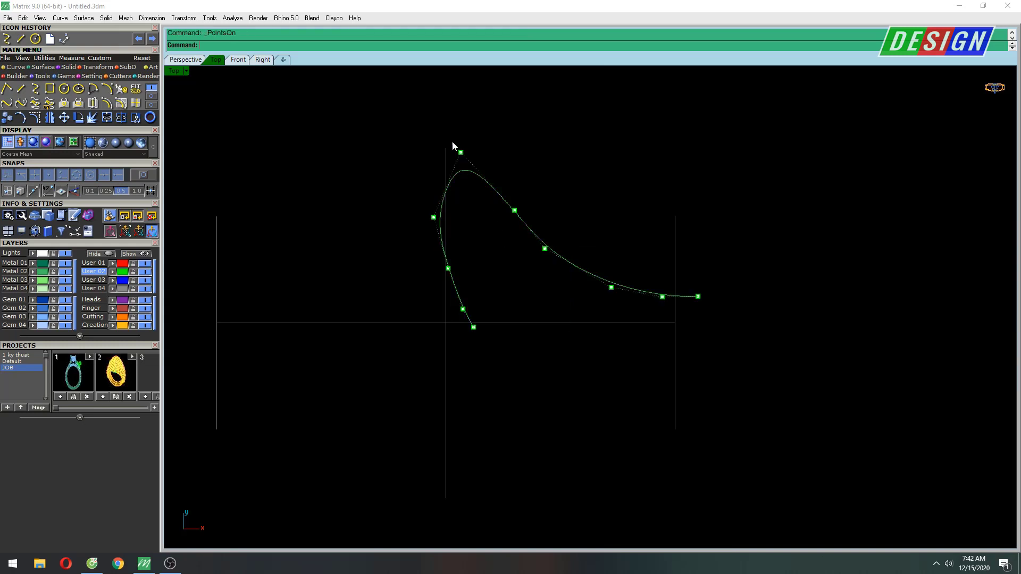
left_click_drag(489, 131, 489, 156)
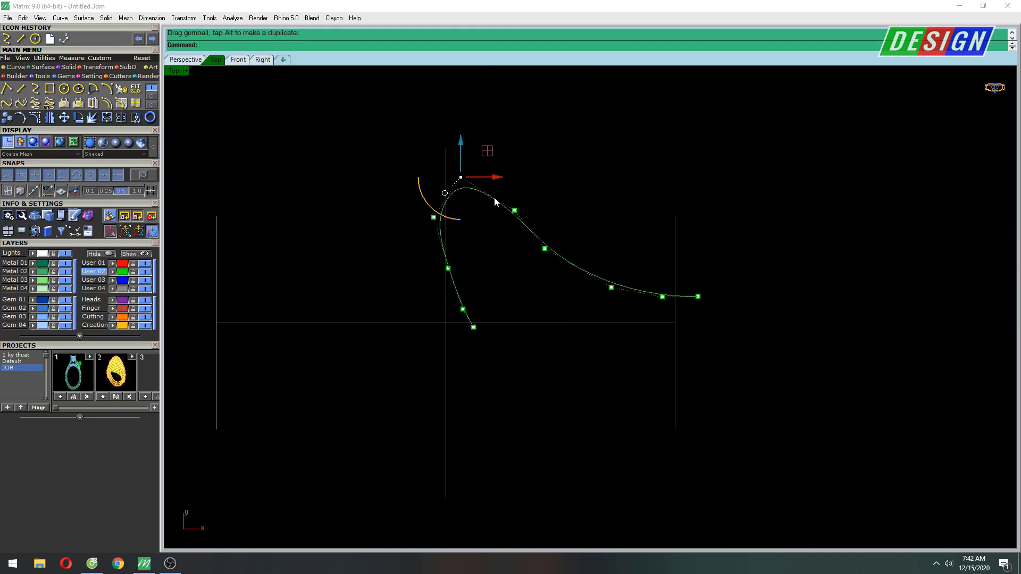
key("Escape")
key("Down")
right_click_drag(492, 238, 473, 238)
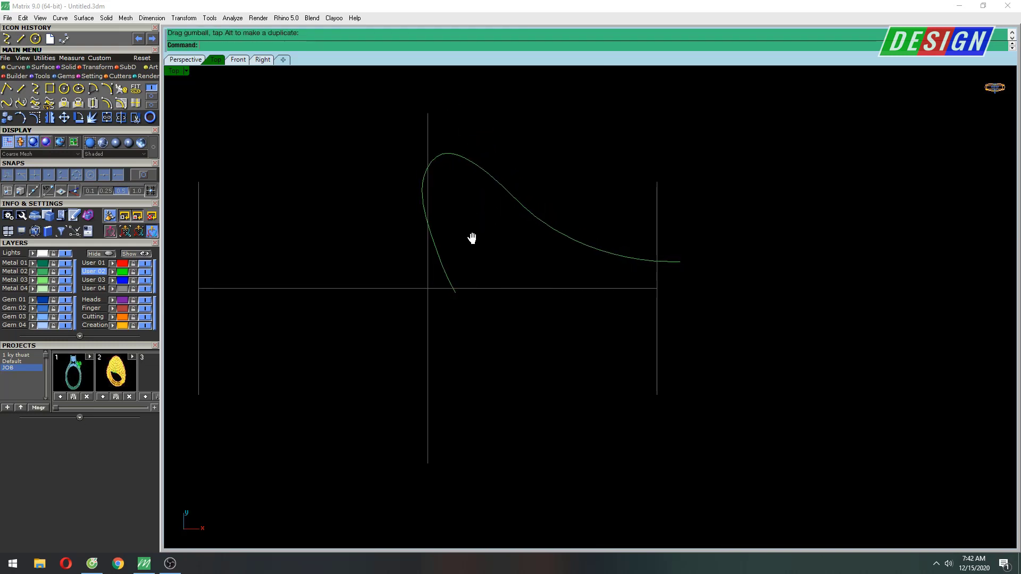
Step: Nudge a control point on the curve's upper bend down-right, then hide the points
left_click_drag(522, 184, 503, 220)
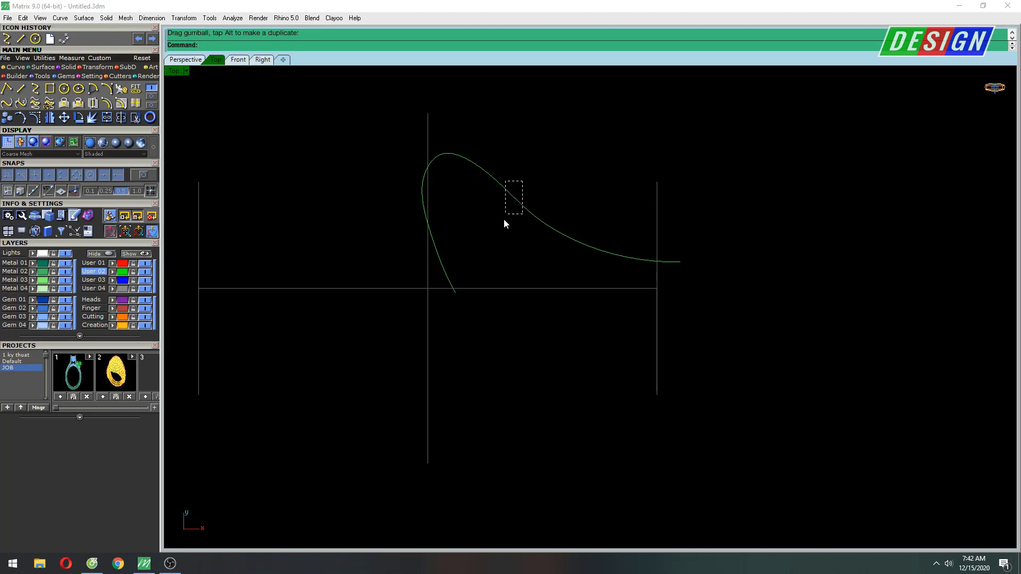
key("F10")
scroll(502, 168, "up", 4)
left_click(559, 188)
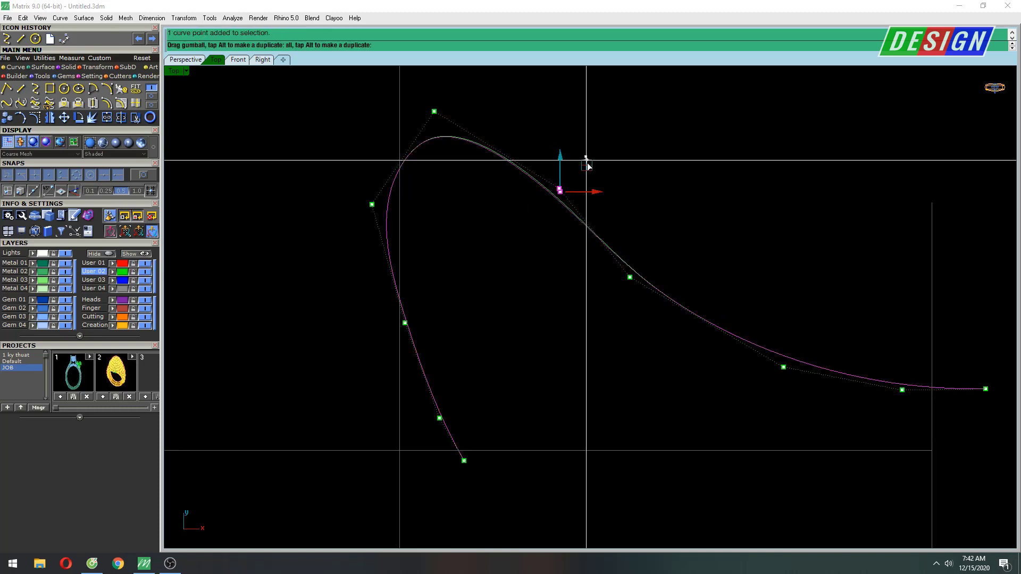
left_click_drag(586, 162, 588, 169)
right_click_drag(472, 145, 485, 137)
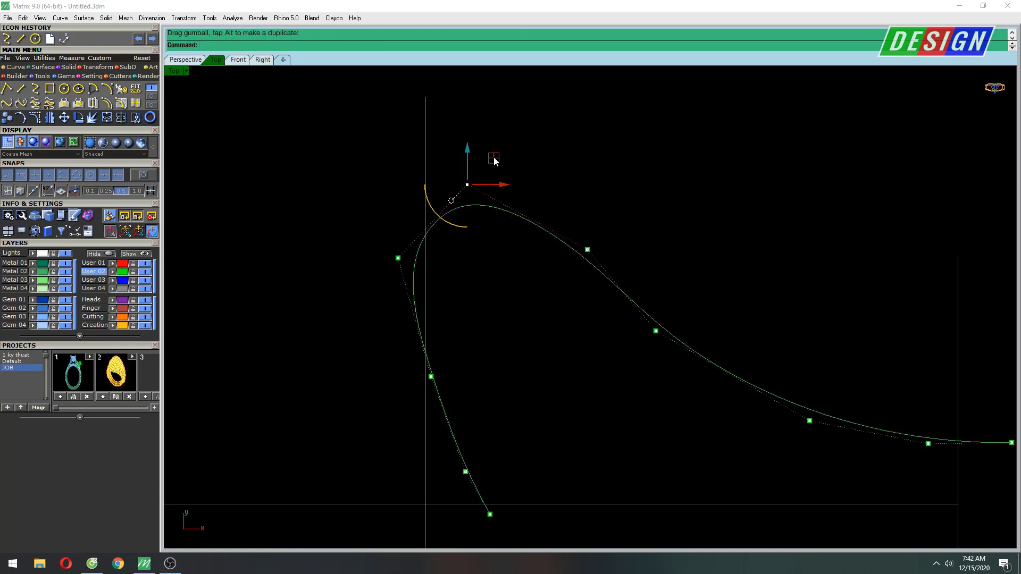
scroll(532, 208, "down", 3)
key("Escape")
Step: Select the curve and start Rotate with the ring's origin as centre
left_click(513, 215)
right_click_drag(502, 227, 477, 234)
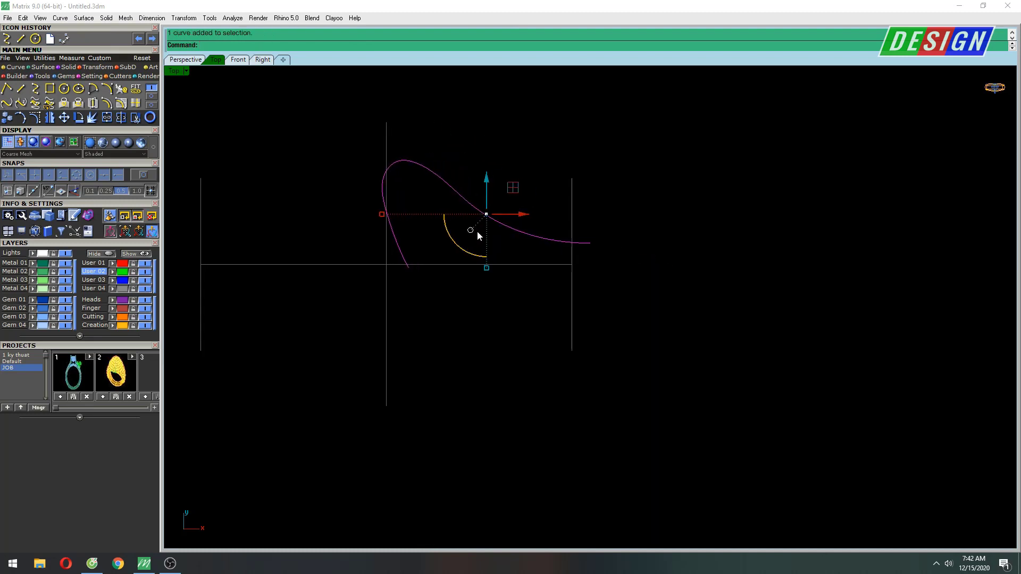
type("Rot")
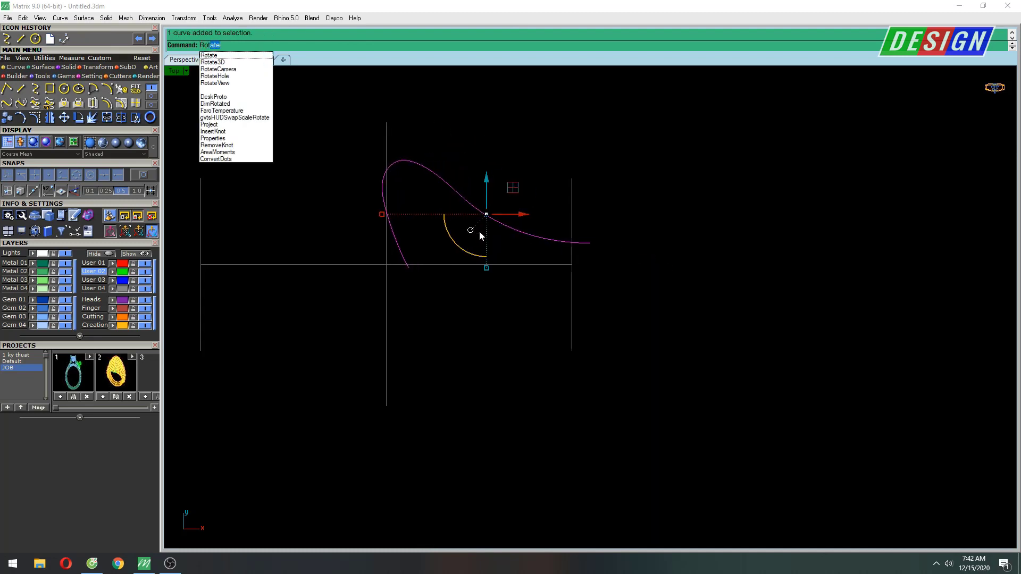
key("Return")
left_click(386, 264)
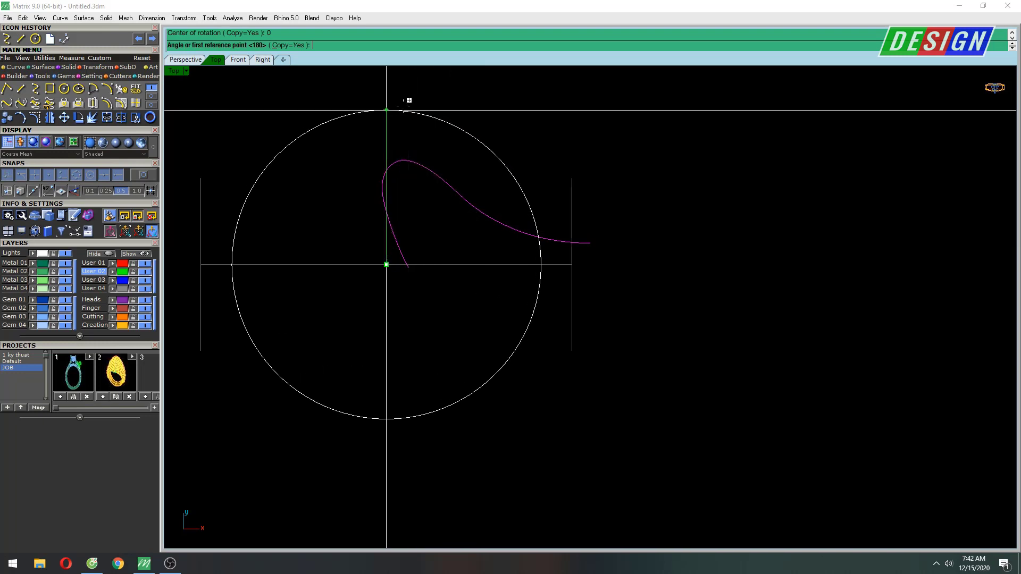
Step: Place a copy of the curve rotated 180° about the centre
left_click(385, 105)
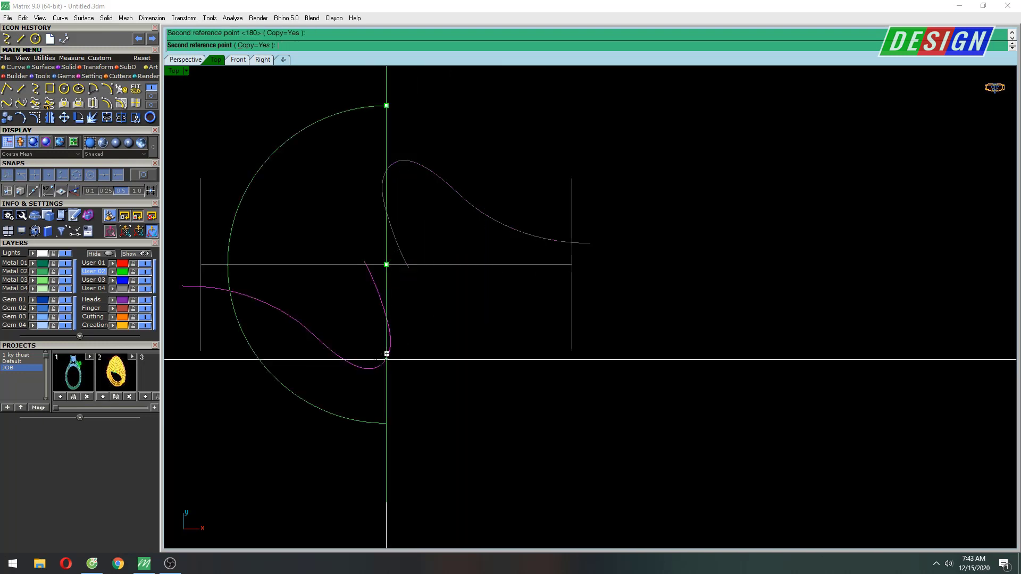
left_click(387, 354)
mouse_move(473, 350)
right_mouse_down()
mouse_move(460, 334)
mouse_move(480, 334)
right_mouse_up()
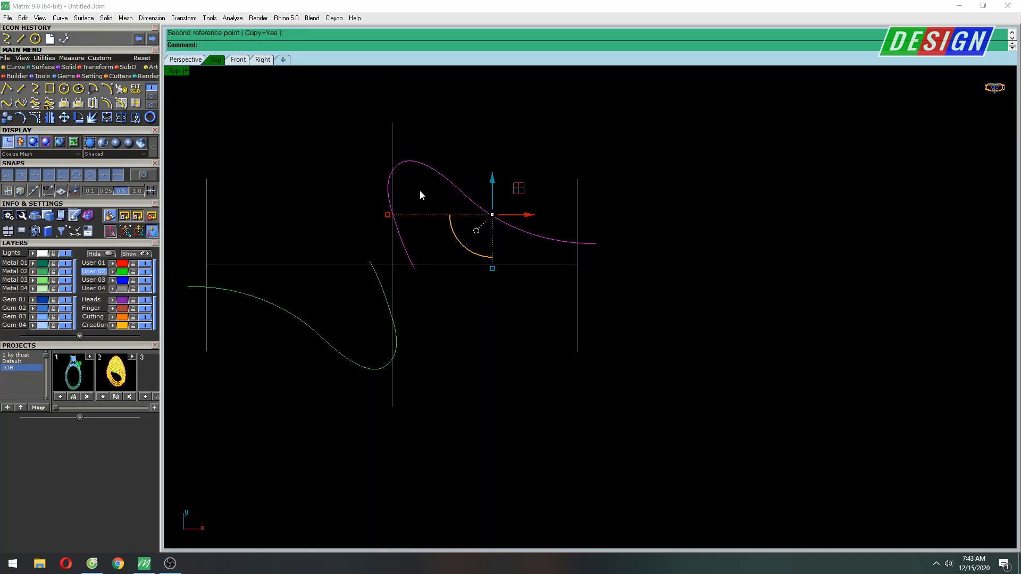
right_click_drag(420, 189, 438, 203)
Step: Move the upper curve's loop control points left to widen and round its crest
key("F10")
scroll(403, 248, "up", 3)
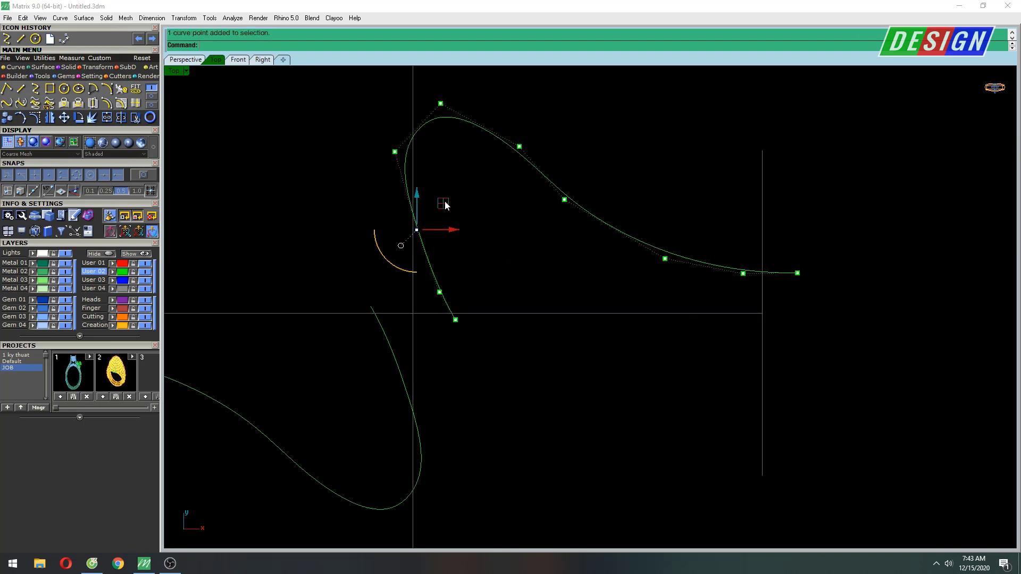
left_click_drag(446, 206, 410, 202)
right_click_drag(416, 175, 412, 219)
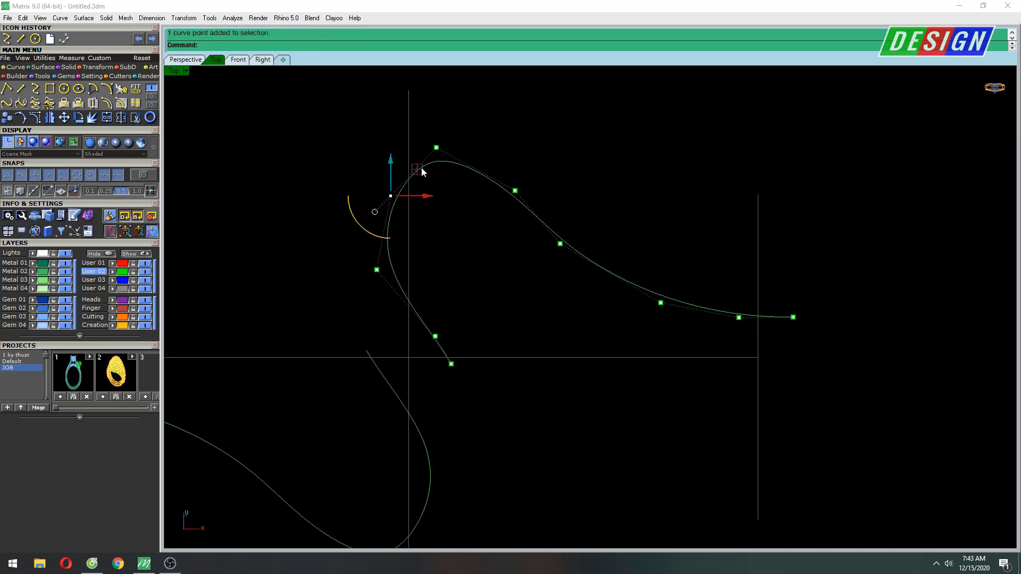
left_click_drag(420, 170, 380, 182)
left_click_drag(463, 123, 437, 133)
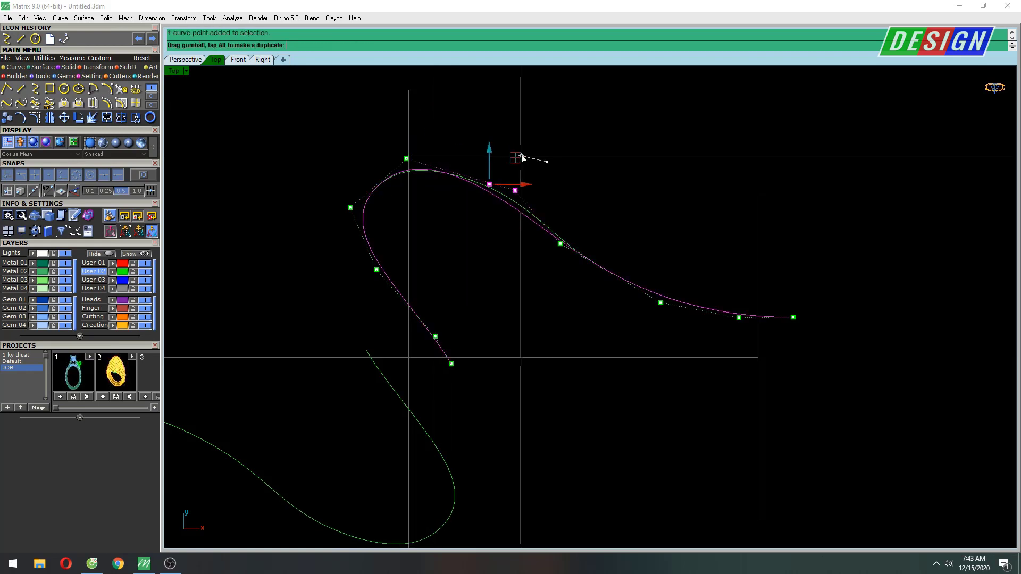
left_click_drag(547, 166, 518, 152)
left_click(379, 190)
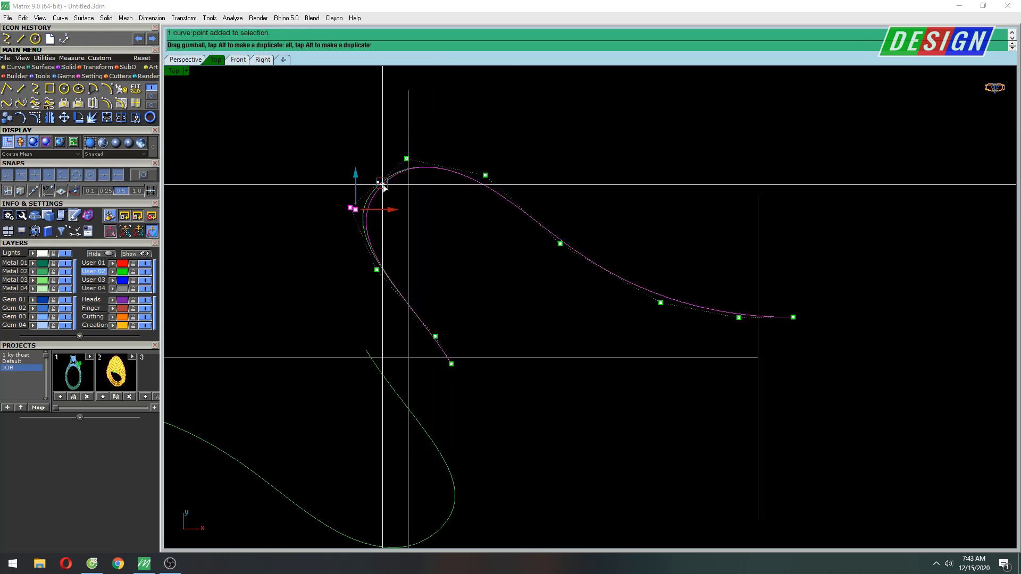
Step: Reposition the upper curve's lower end point up and left
scroll(434, 289, "up", 3)
left_click(412, 303)
left_click_drag(412, 303, 375, 277)
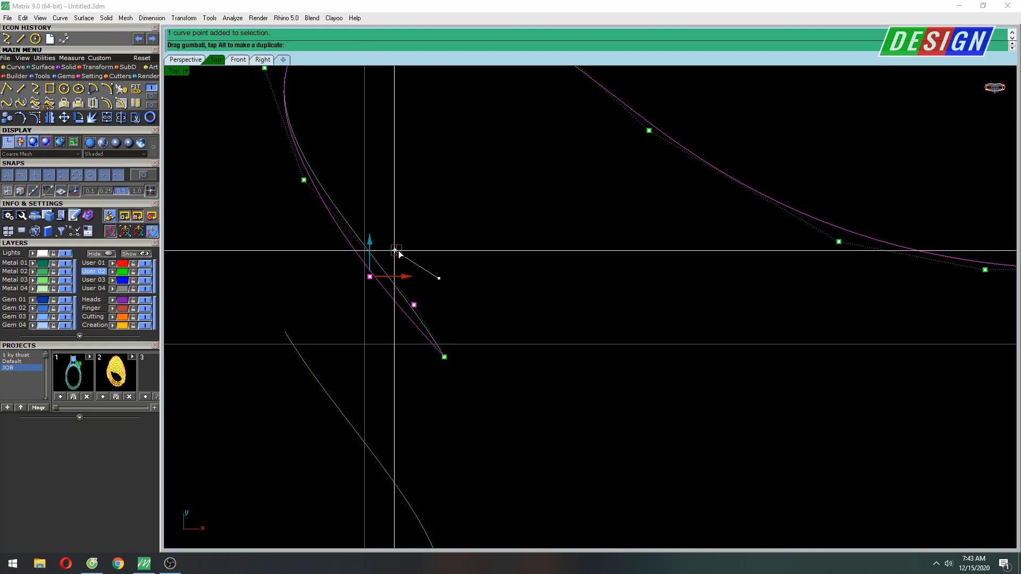
left_click_drag(470, 332, 477, 325)
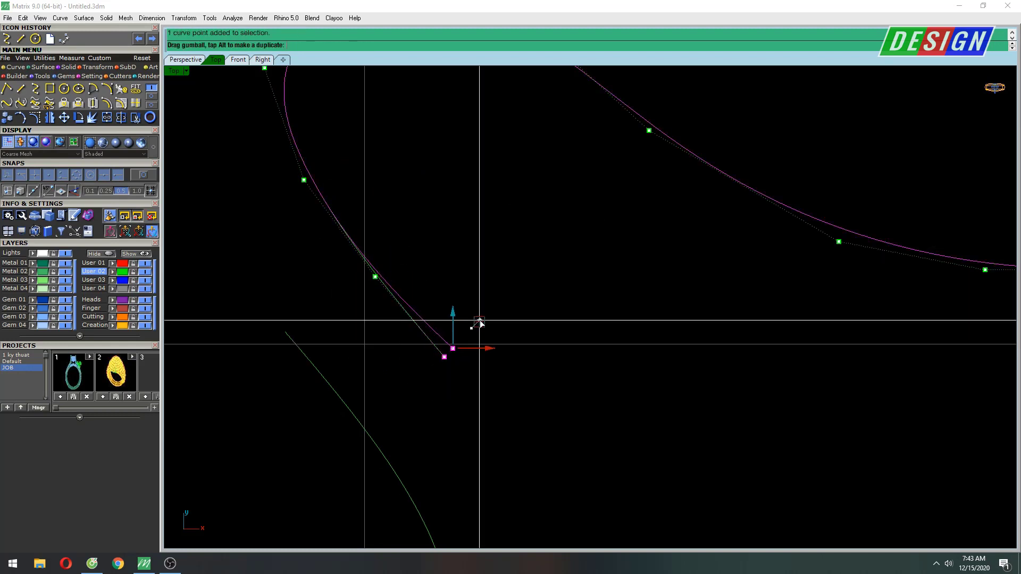
scroll(396, 250, "down", 2)
scroll(399, 267, "down", 1)
left_click(365, 193)
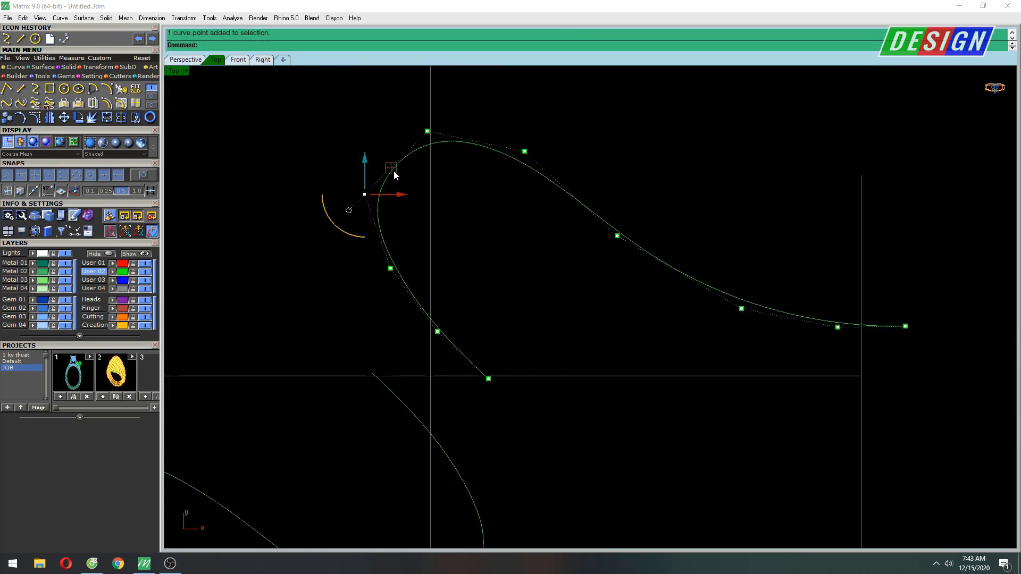
scroll(531, 255, "down", 1)
scroll(624, 319, "down", 1)
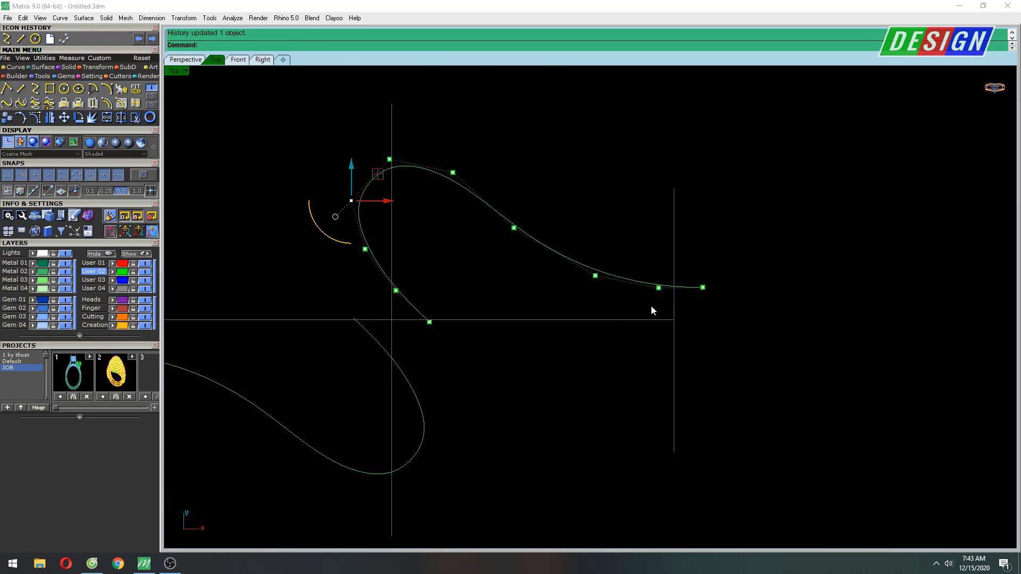
scroll(739, 275, "up", 2)
Step: Extend the curve's right end, smooth its tail and crest, then hide the points
left_click_drag(707, 263, 688, 257)
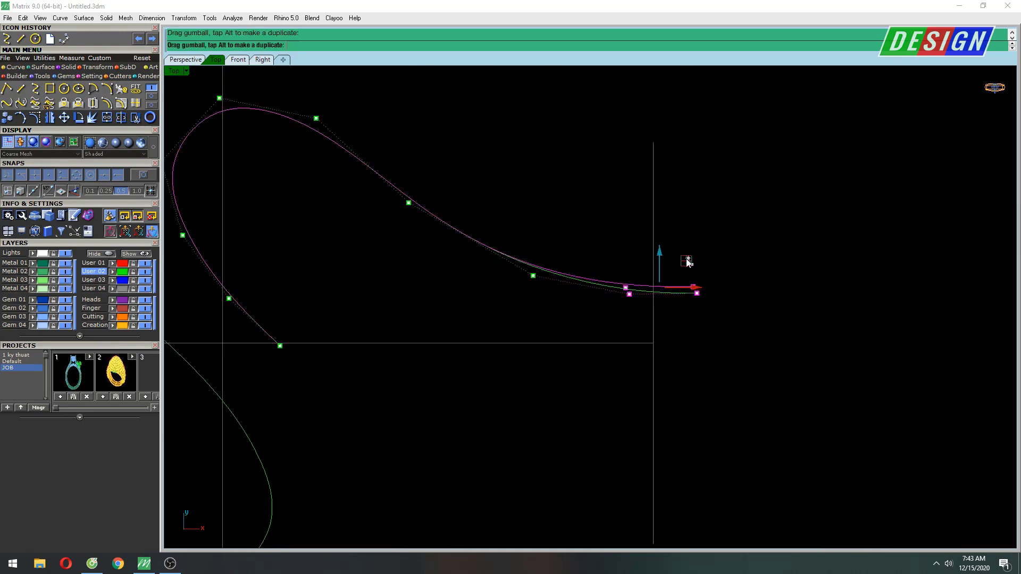
mouse_move(517, 286)
left_mouse_down()
mouse_move(567, 245)
mouse_move(530, 240)
left_mouse_up()
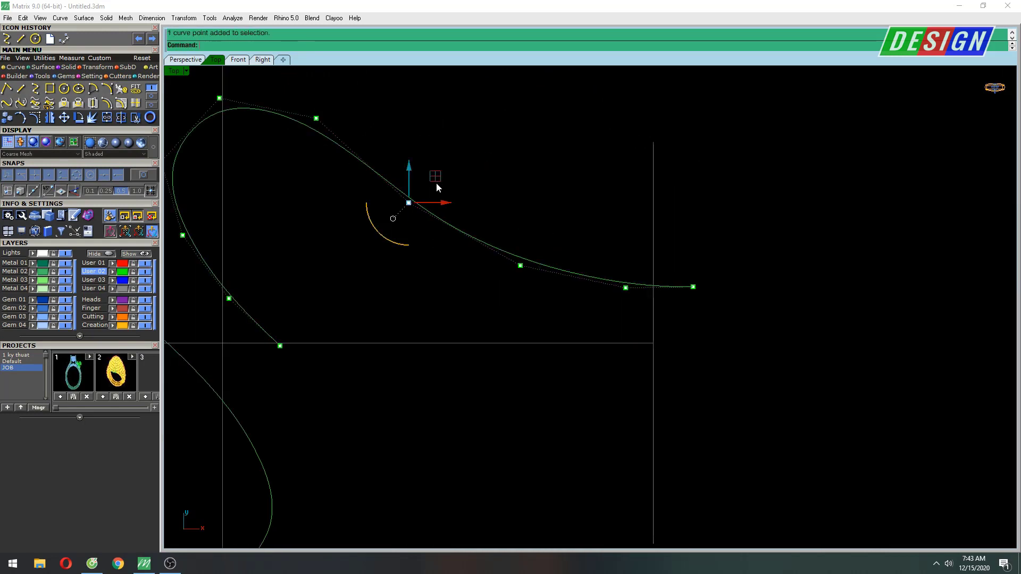
left_click_drag(437, 188, 442, 181)
right_click_drag(269, 151, 484, 239)
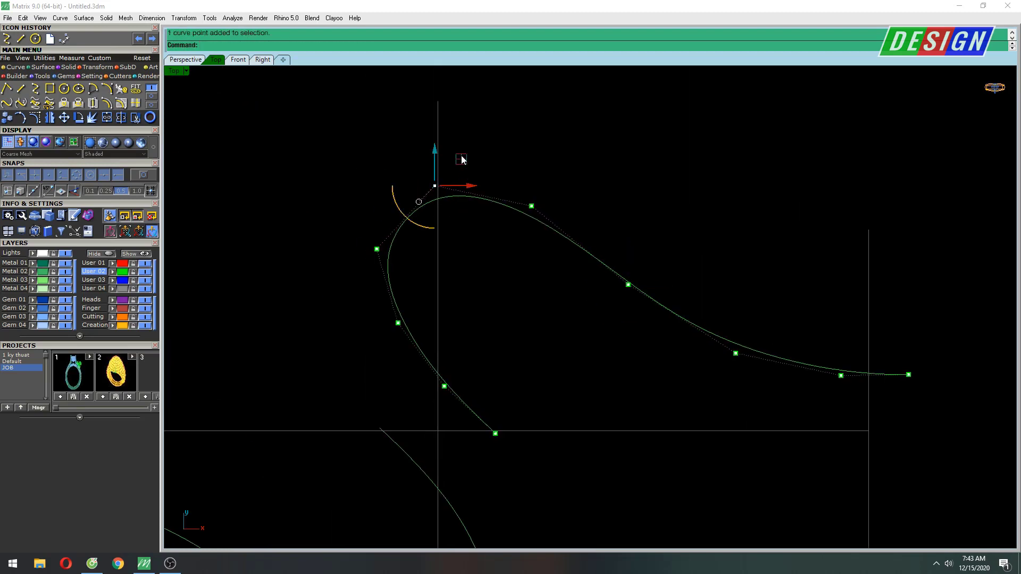
left_click_drag(461, 159, 458, 159)
key("Escape")
scroll(458, 243, "down", 3)
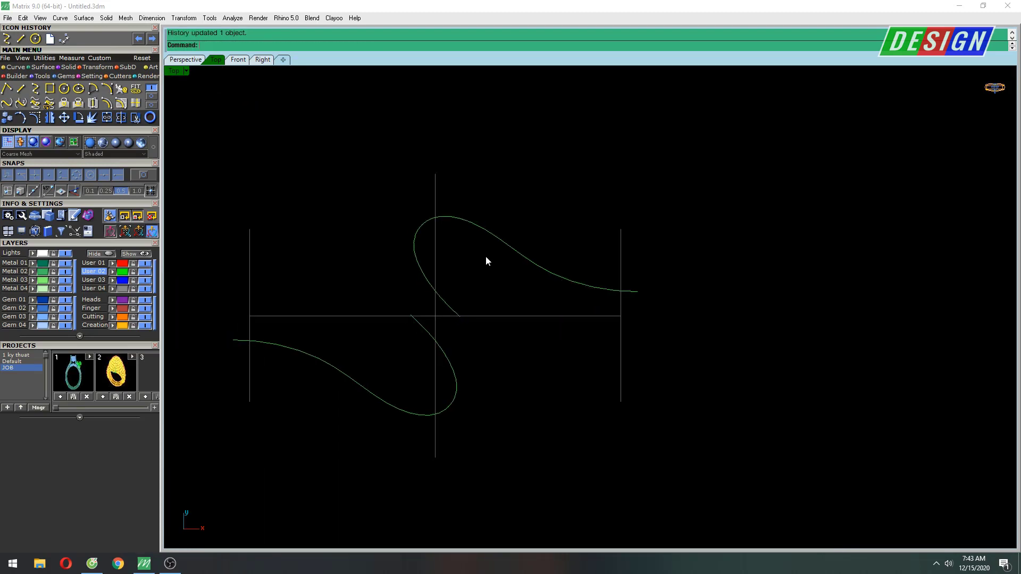
Step: Copy the upper half of the S curve and show its control points
scroll(486, 256, "down", 2)
right_click_drag(490, 269, 471, 268)
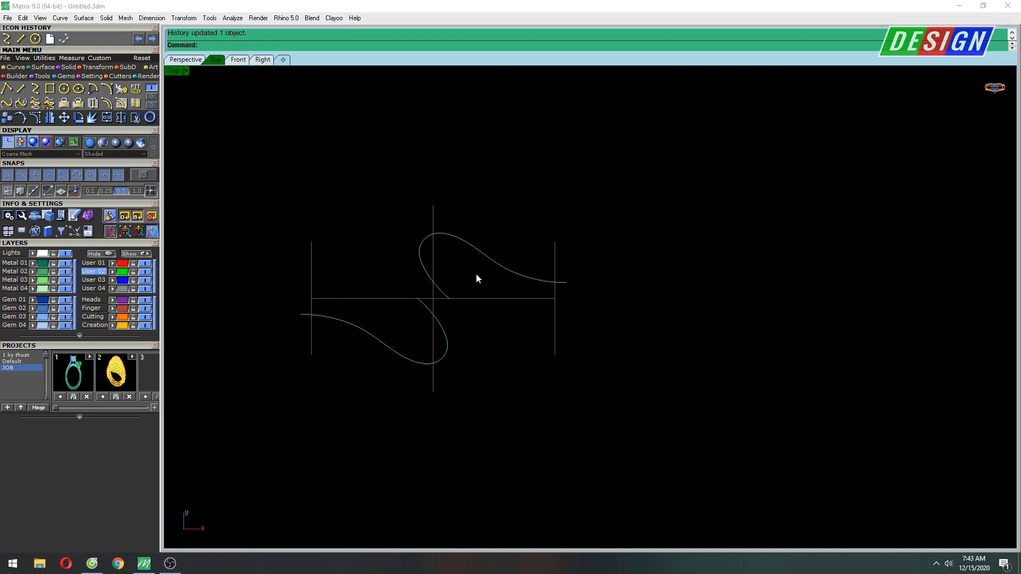
left_click(450, 235)
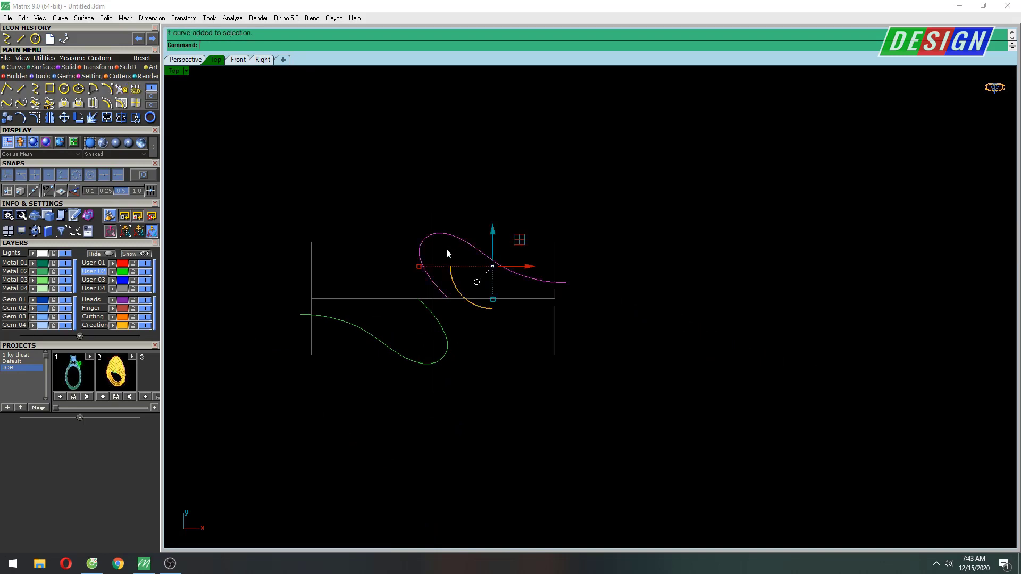
scroll(426, 236, "up", 3)
key("ctrl+c")
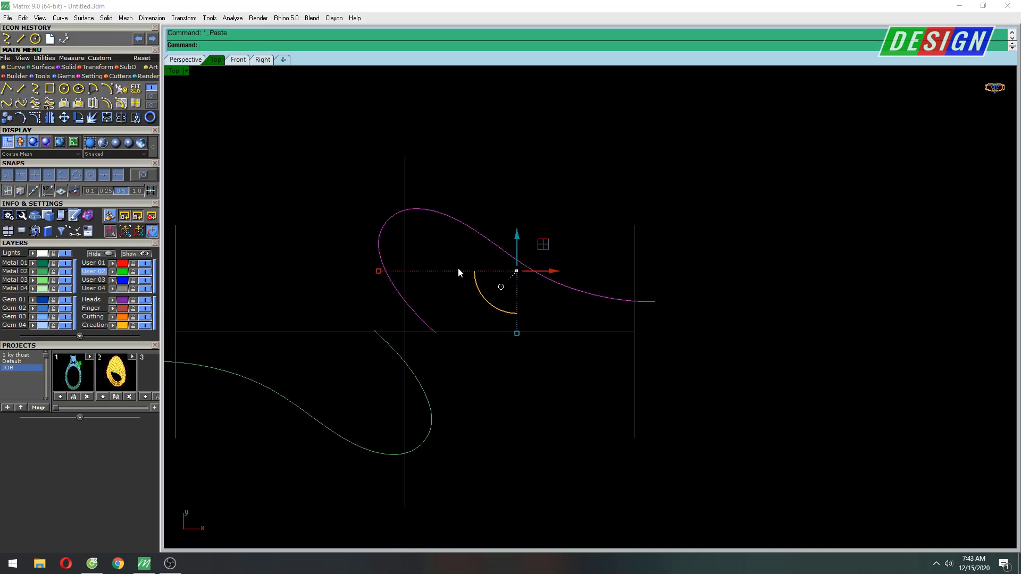
key("F10")
Step: Shift the loop's base points left and pull loop points outward to widen it
right_click_drag(458, 267, 446, 259)
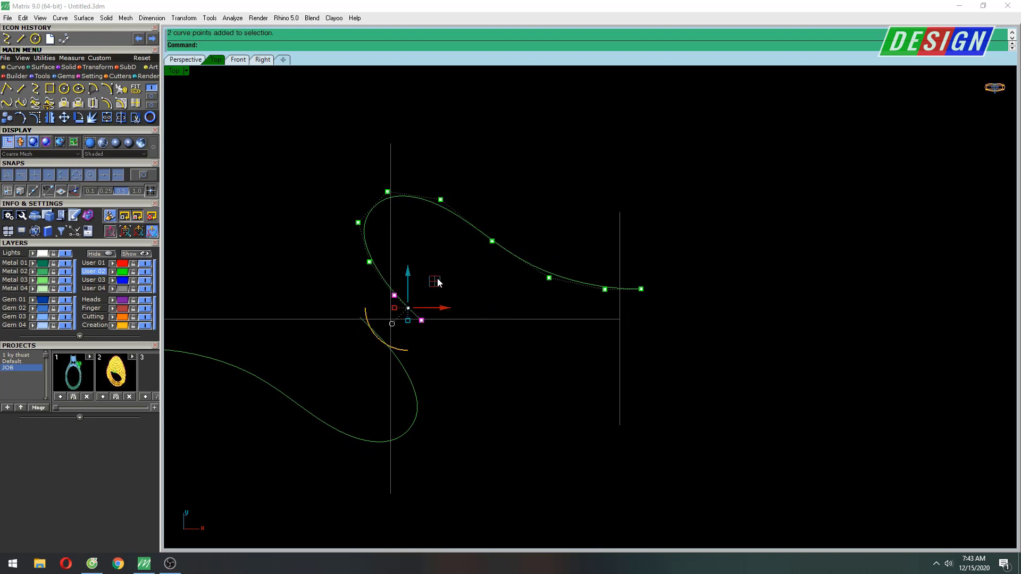
left_click_drag(437, 282, 404, 282)
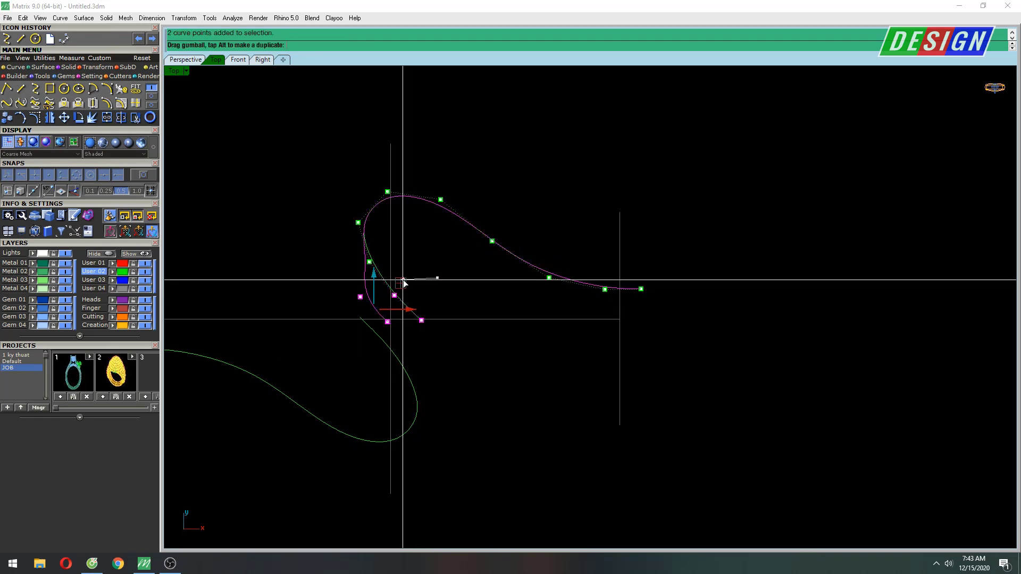
key("Escape")
scroll(373, 264, "up", 2)
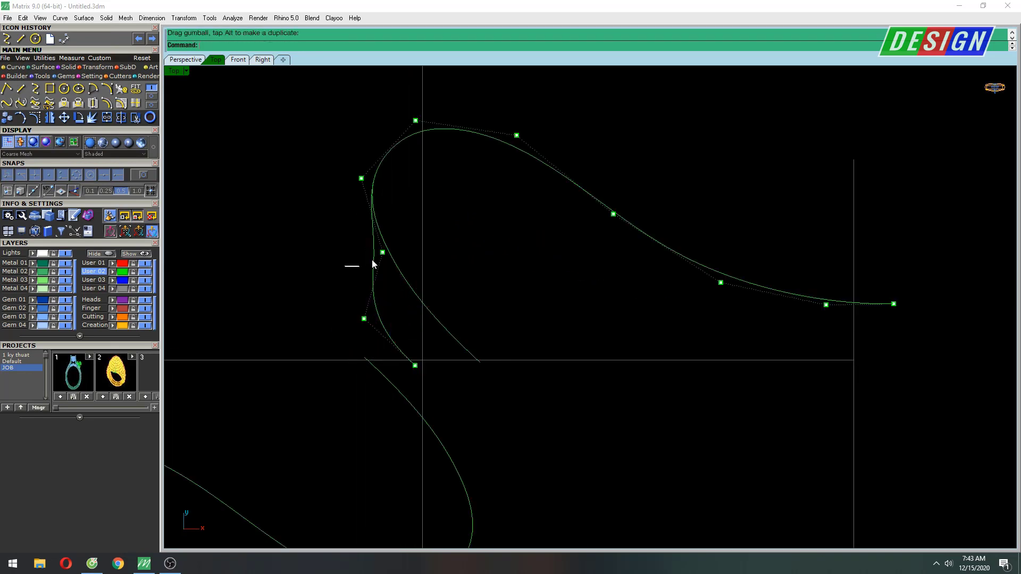
left_click_drag(383, 252, 329, 258)
key("Escape")
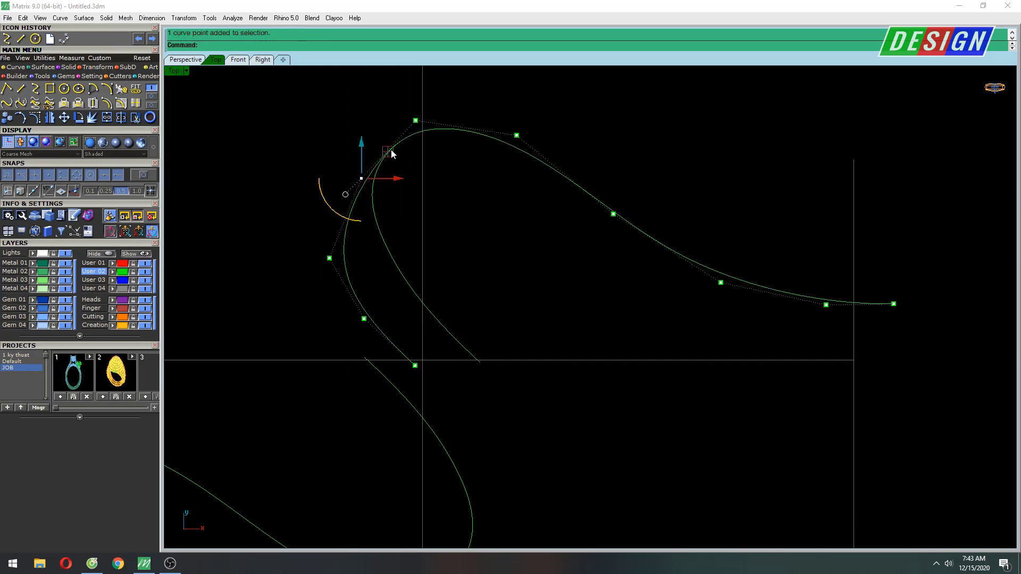
left_click_drag(391, 155, 344, 153)
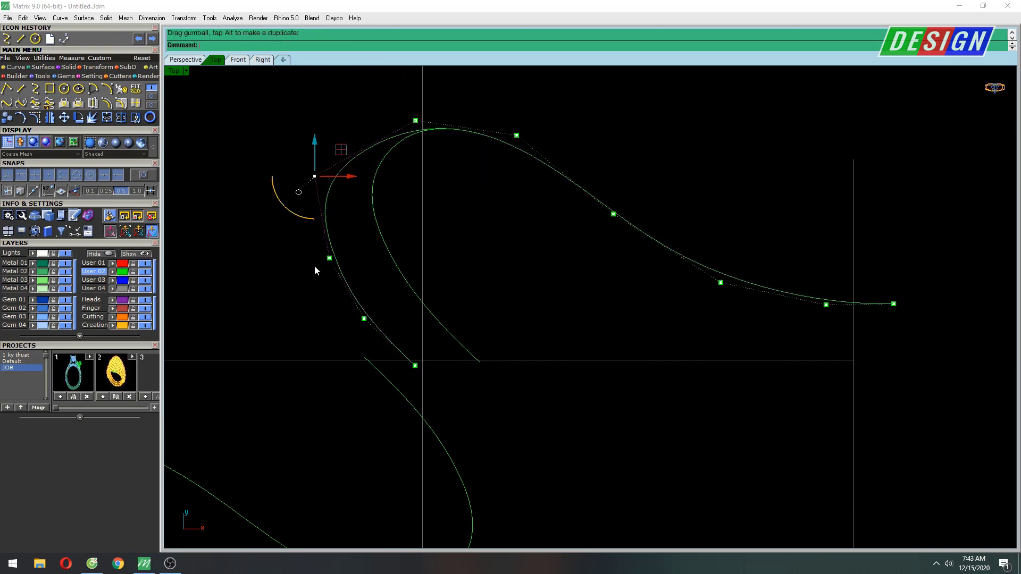
left_click_drag(357, 240, 350, 246)
key("Down")
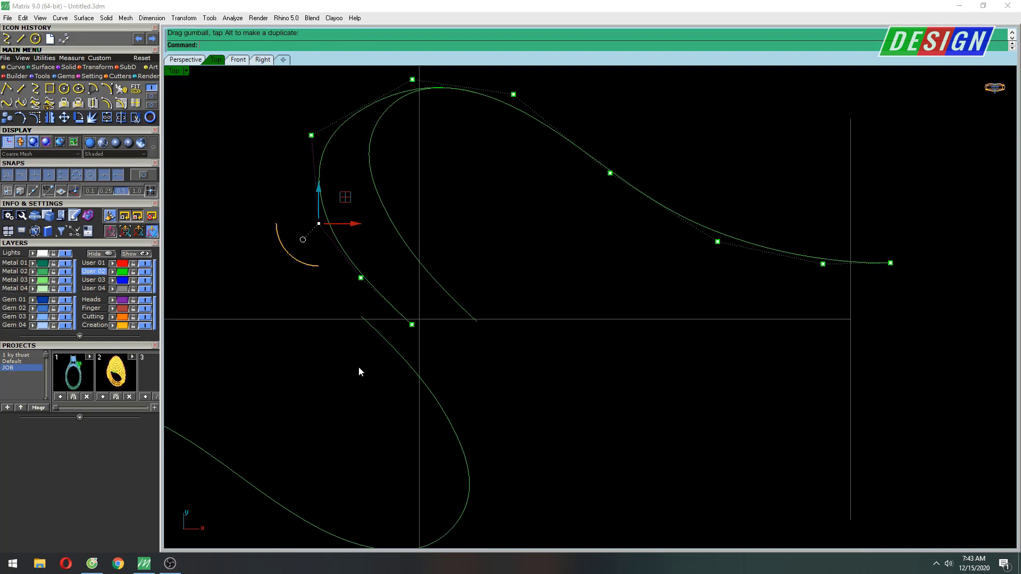
Step: Fine-tune the remaining loop control points, then hide the points
scroll(434, 313, "up", 3)
mouse_move(429, 305)
left_mouse_down()
mouse_move(411, 303)
mouse_move(339, 232)
left_mouse_up()
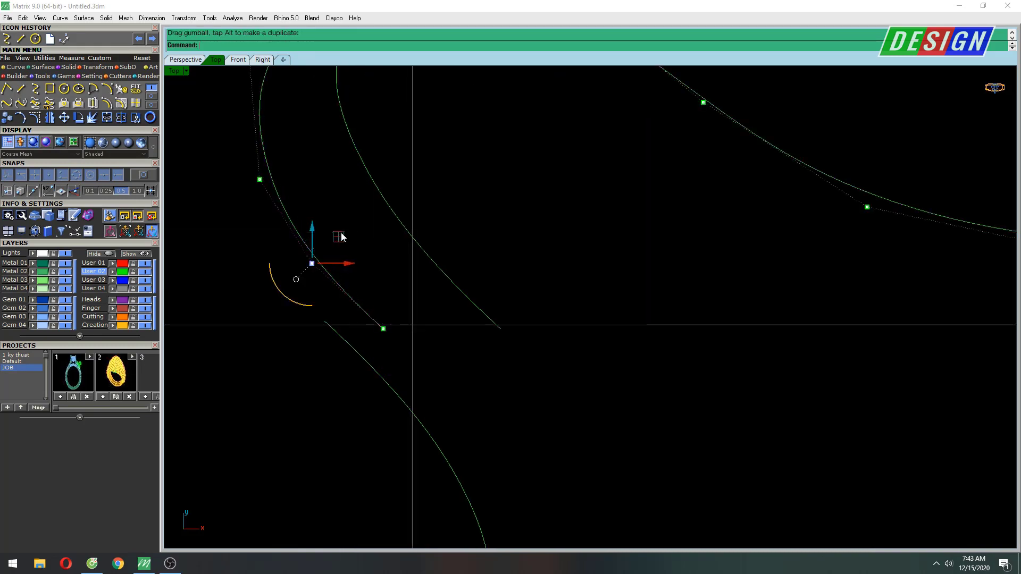
key("Up")
key("Up")
key("Up")
key("Left")
key("Left")
left_click_drag(372, 275, 366, 275)
key("Escape")
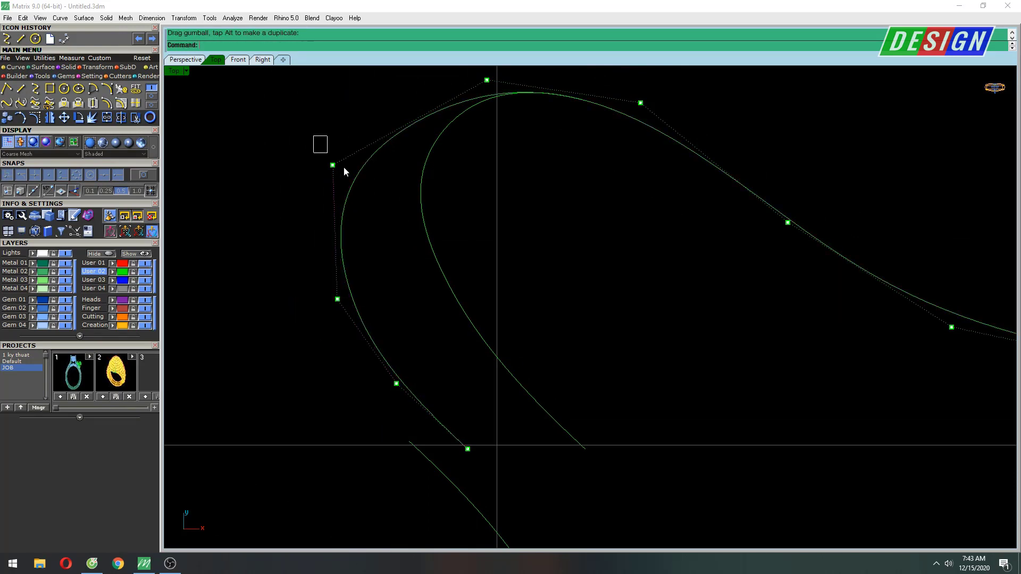
left_click_drag(361, 143, 381, 136)
scroll(365, 179, "down", 5)
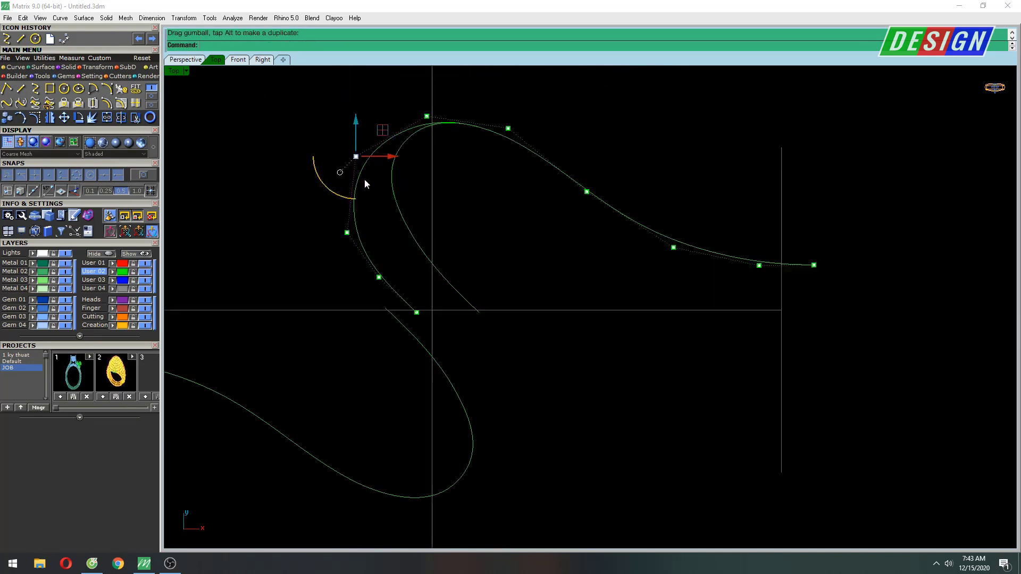
key("Escape")
scroll(407, 255, "up", 2)
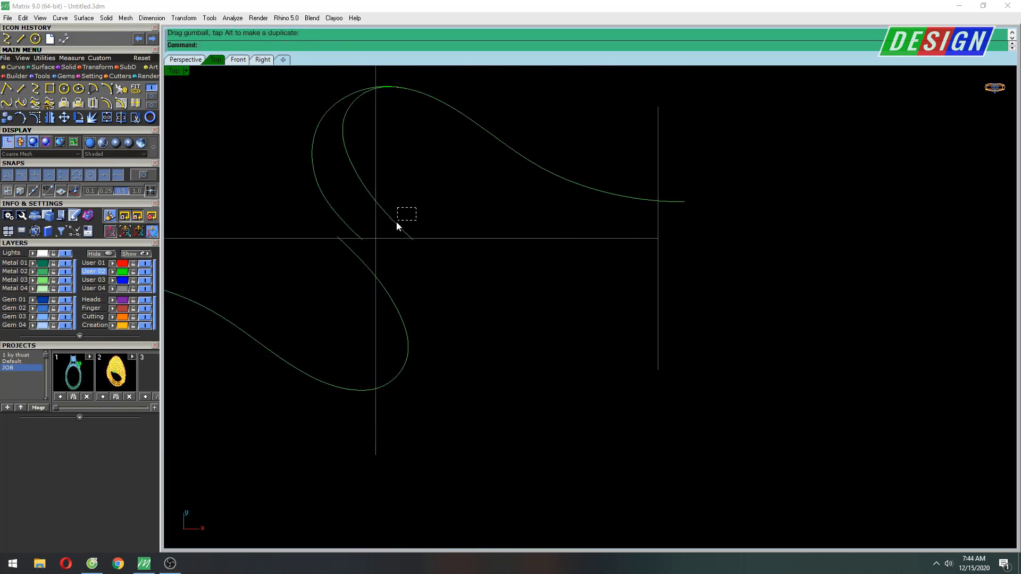
left_click(397, 222)
Step: Shift the copied curve's lower-end control point further left
right_click_drag(437, 229, 406, 227)
left_click(368, 243)
scroll(370, 240, "up", 3)
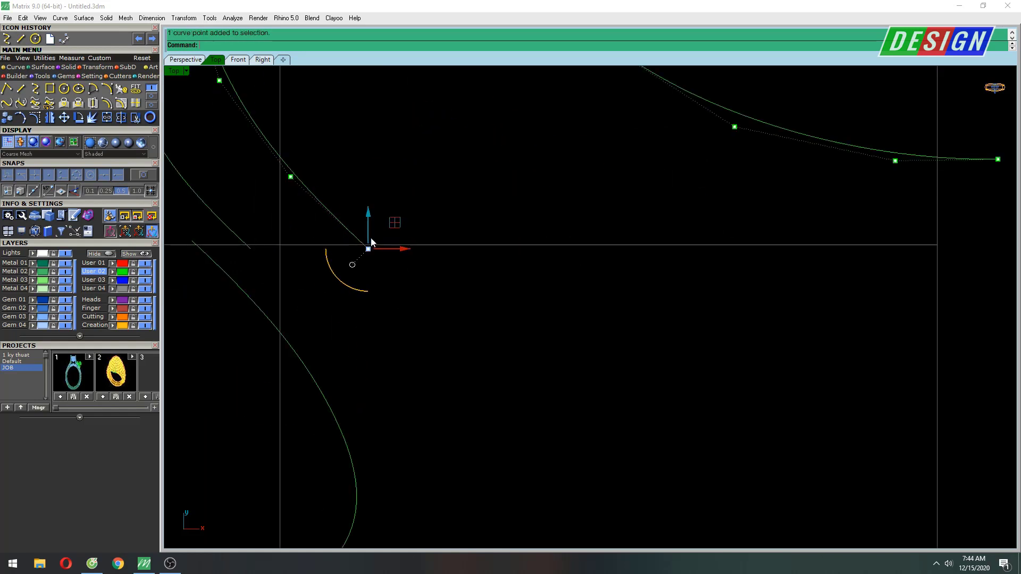
left_click_drag(405, 253, 388, 254)
right_click_drag(322, 152, 384, 228)
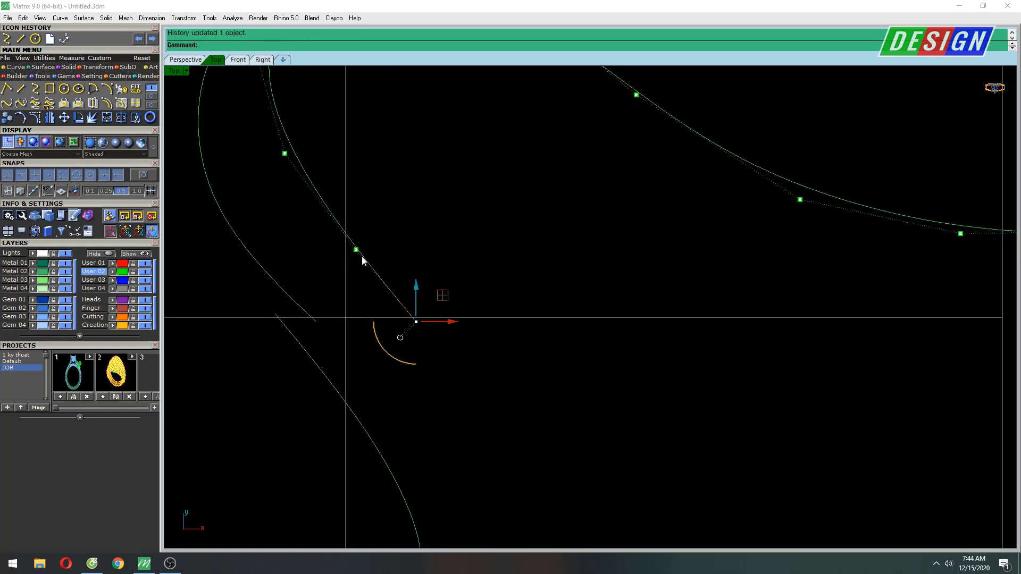
left_click_drag(393, 253, 382, 250)
right_click_drag(278, 145, 326, 198)
mouse_move(299, 214)
left_mouse_down()
mouse_move(352, 198)
mouse_move(353, 206)
left_mouse_up()
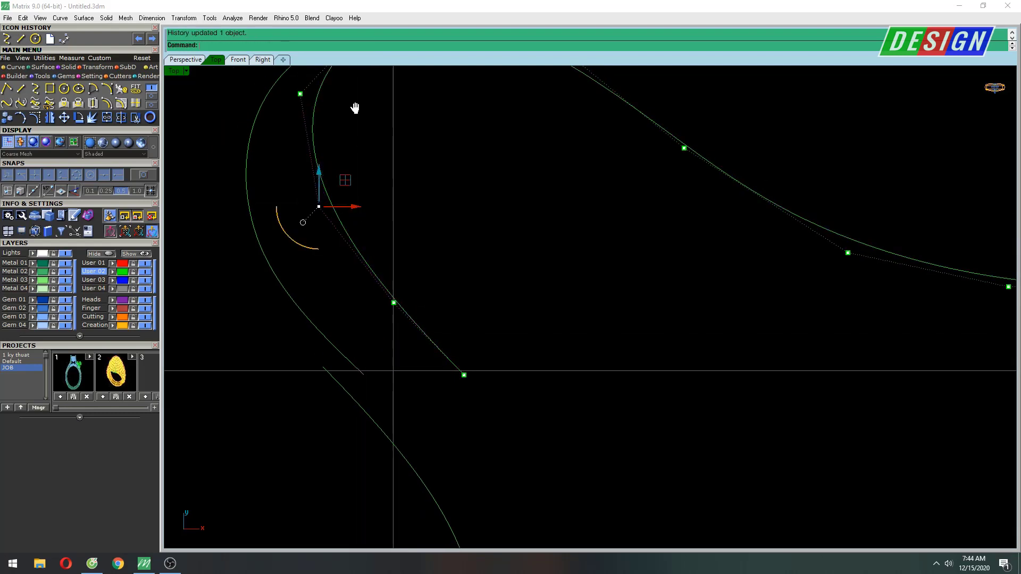
scroll(395, 202, "down", 3)
scroll(319, 196, "up", 3)
mouse_move(304, 143)
left_mouse_down()
mouse_move(385, 222)
mouse_move(402, 207)
left_mouse_up()
Step: Pull the loop's top, side and lower control points to the left
left_click(455, 117)
left_click_drag(490, 96, 459, 103)
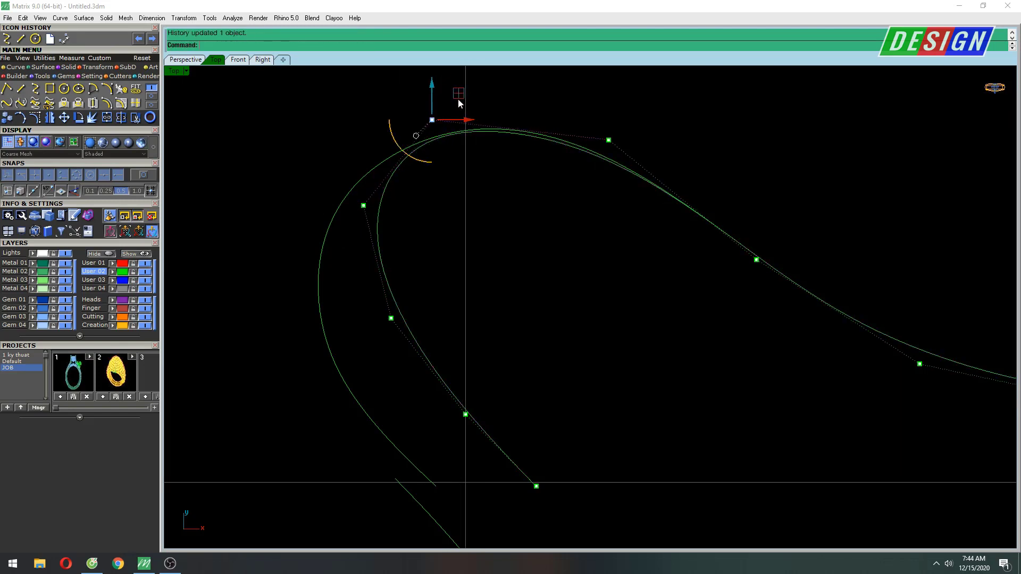
left_click_drag(394, 182, 384, 184)
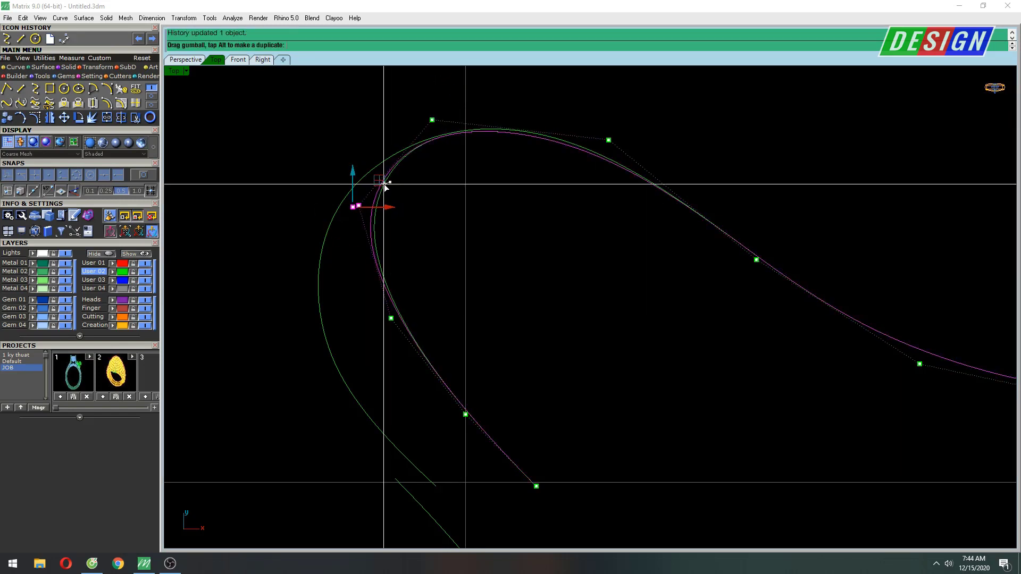
left_click(391, 318)
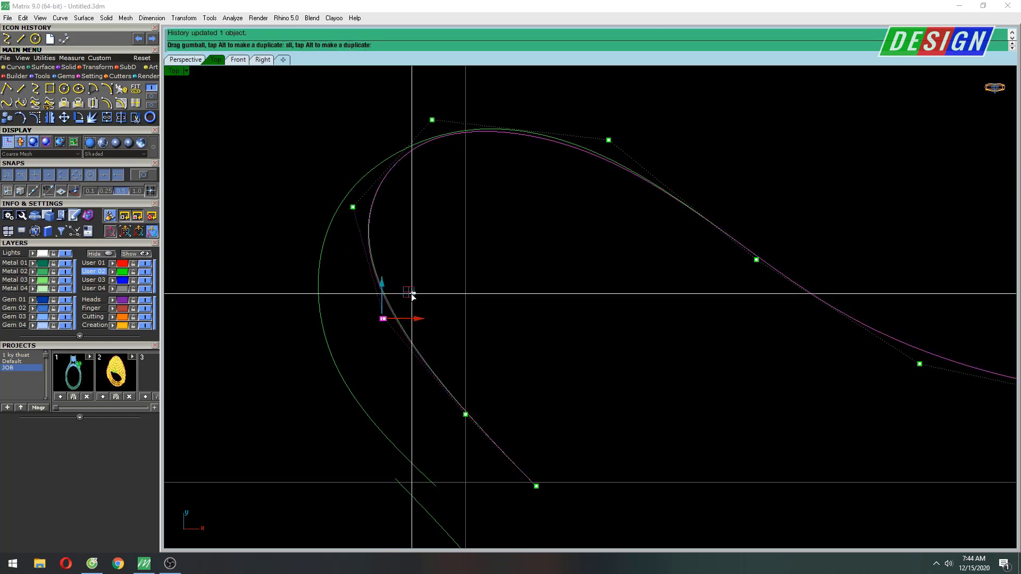
left_click_drag(412, 293, 406, 298)
Step: Align the copy's end point with the horizontal axis and slide it left
mouse_move(471, 401)
right_mouse_down()
mouse_move(445, 324)
mouse_move(418, 285)
right_mouse_up()
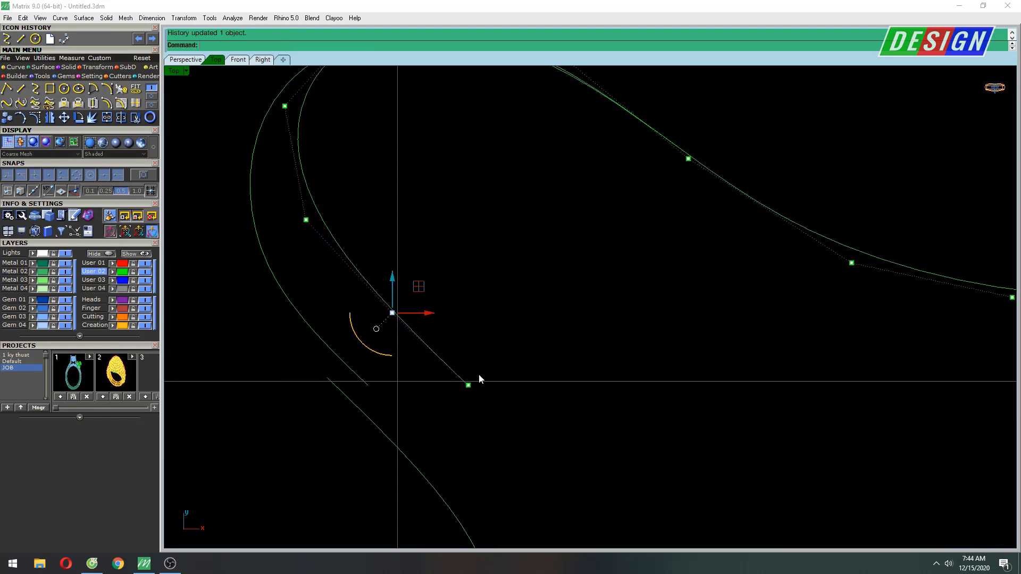
left_click(467, 375)
scroll(488, 372, "up", 3)
left_click_drag(487, 369, 484, 359)
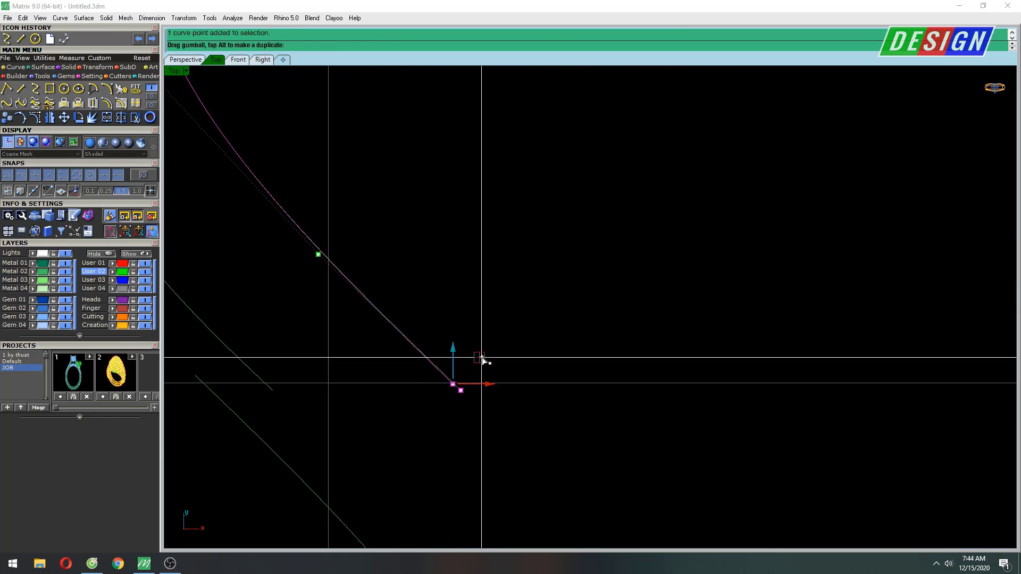
scroll(410, 302, "down", 3)
scroll(391, 350, "up", 4)
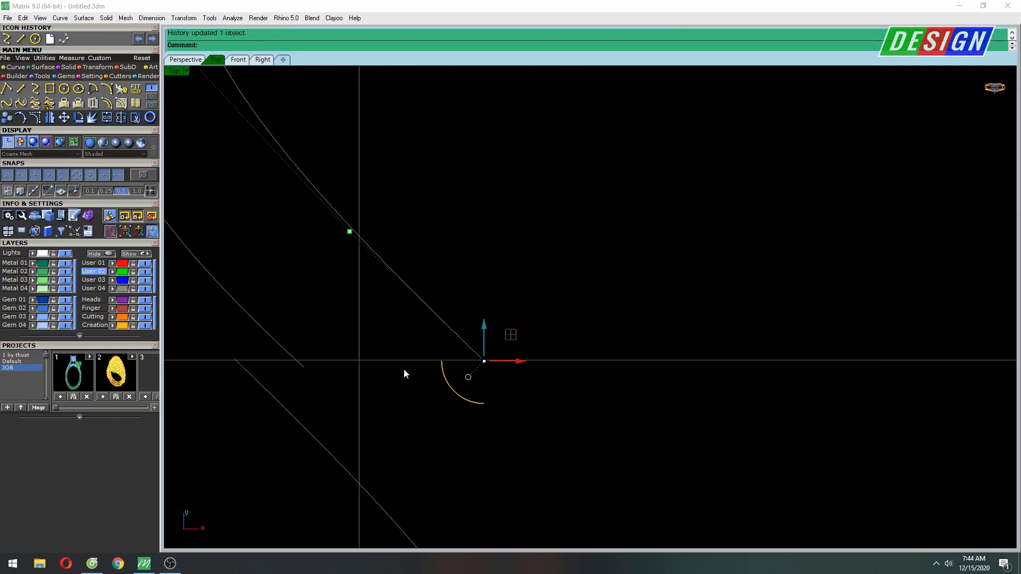
left_click_drag(522, 366, 507, 366)
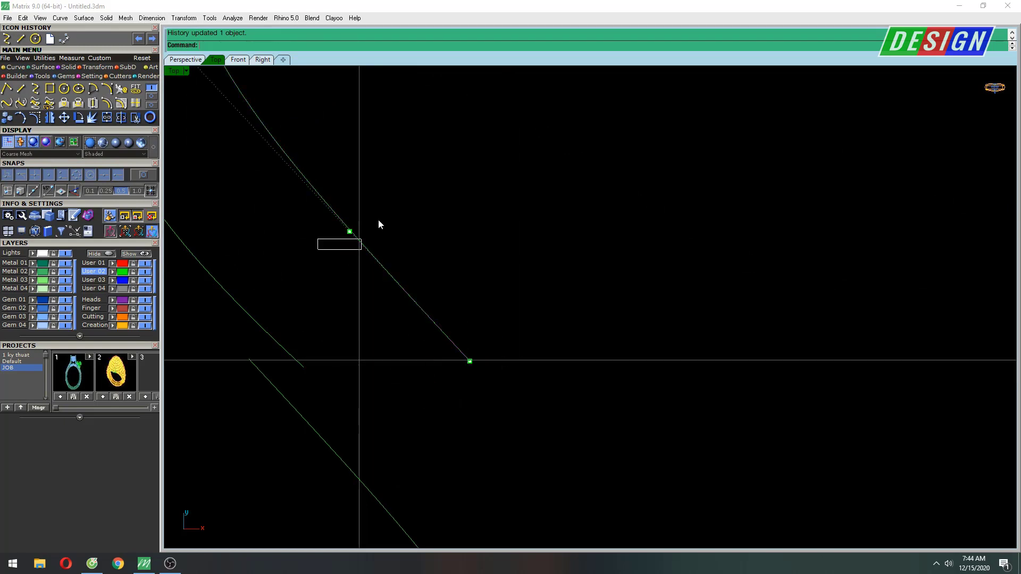
left_click_drag(391, 234, 387, 229)
scroll(388, 229, "down", 3)
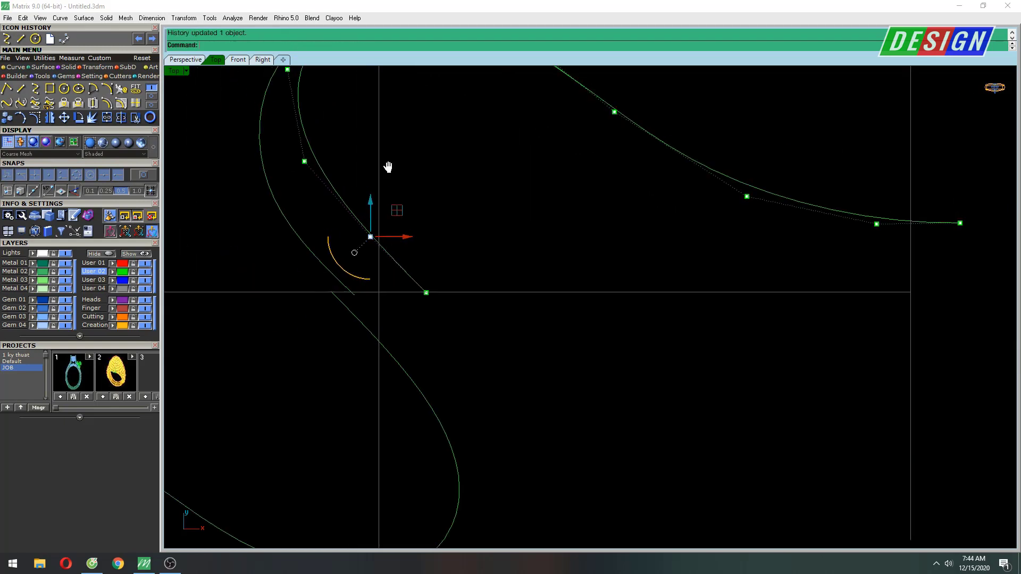
Step: Nudge another control point on the loop into a smoother position
left_click(320, 153)
right_click_drag(342, 167, 368, 267)
scroll(366, 250, "up", 3)
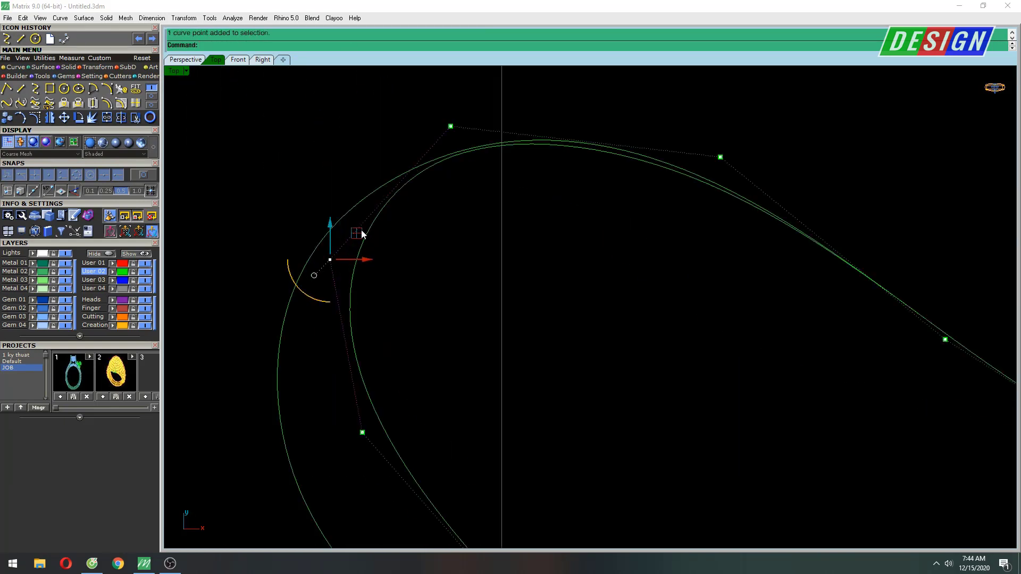
left_click_drag(360, 230, 361, 223)
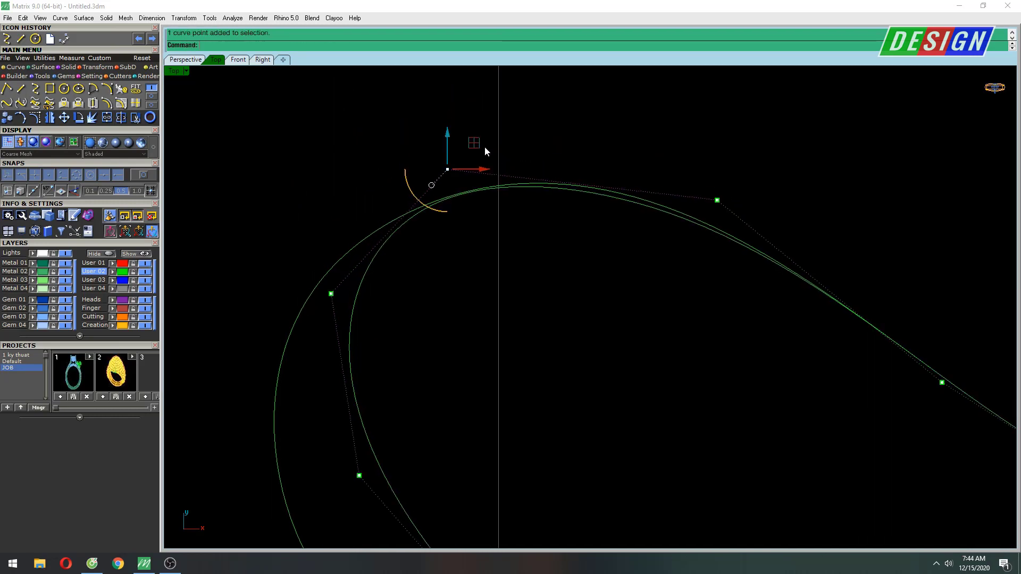
Step: Move the loop's top control points up-left to reshape its top
left_click_drag(473, 142, 472, 142)
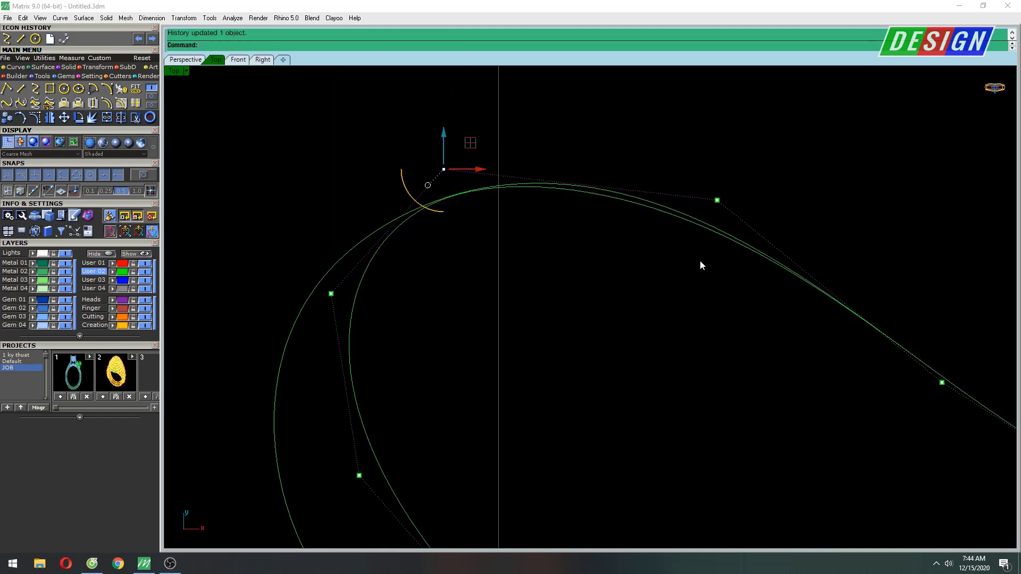
left_click(716, 200)
left_click_drag(743, 174, 725, 160)
left_click_drag(470, 144, 462, 149)
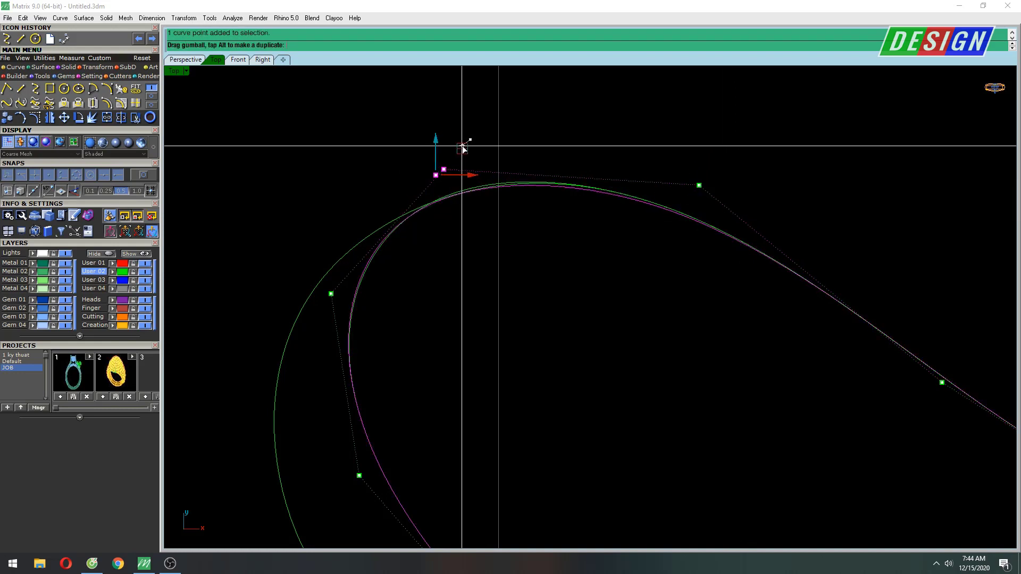
right_click_drag(668, 238, 625, 250)
left_click_drag(686, 174, 678, 167)
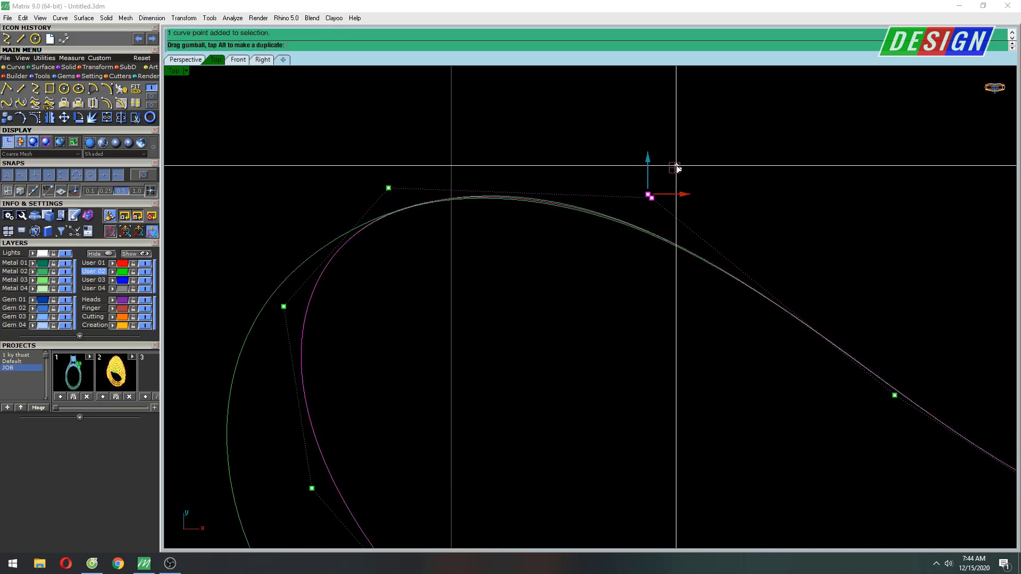
right_click_drag(362, 175, 406, 134)
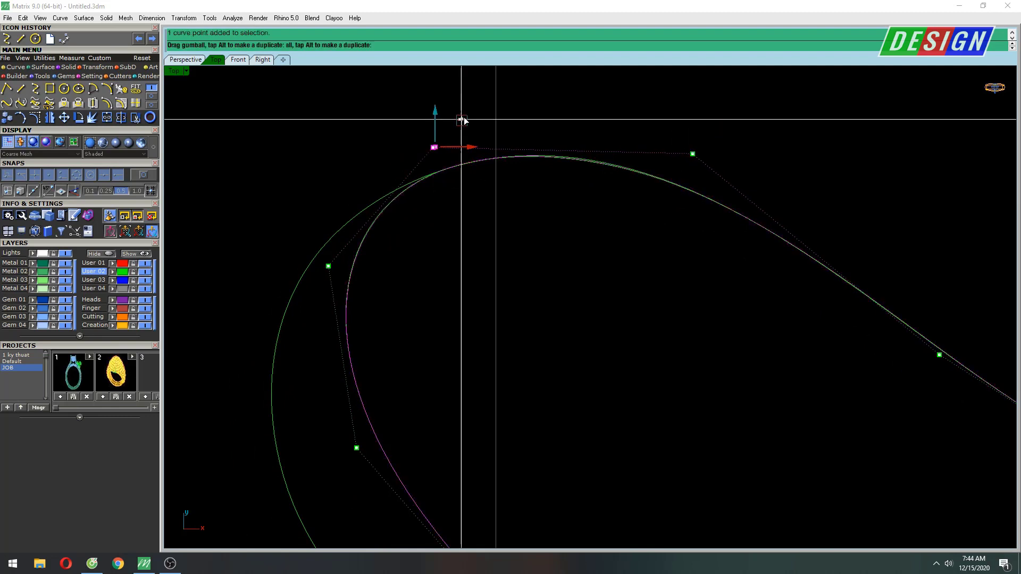
left_click_drag(459, 122, 464, 117)
scroll(473, 154, "down", 3)
scroll(455, 186, "down", 2)
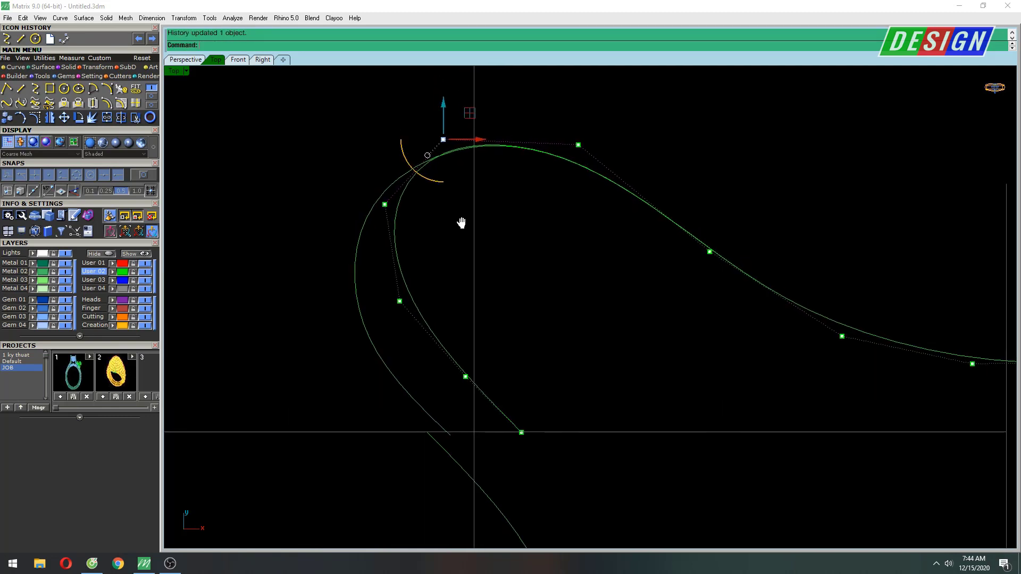
Step: Check the shape, re-show control points (F10), and widen the loop into an S
left_click(460, 226)
scroll(462, 235, "down", 2)
scroll(465, 241, "down", 2)
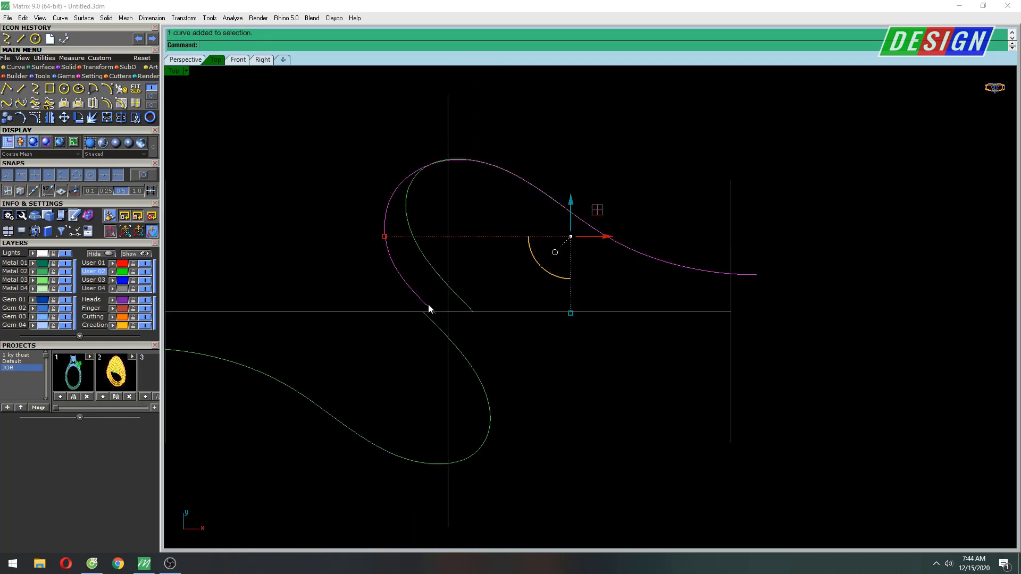
scroll(428, 307, "up", 2)
key("F10")
scroll(404, 281, "up", 3)
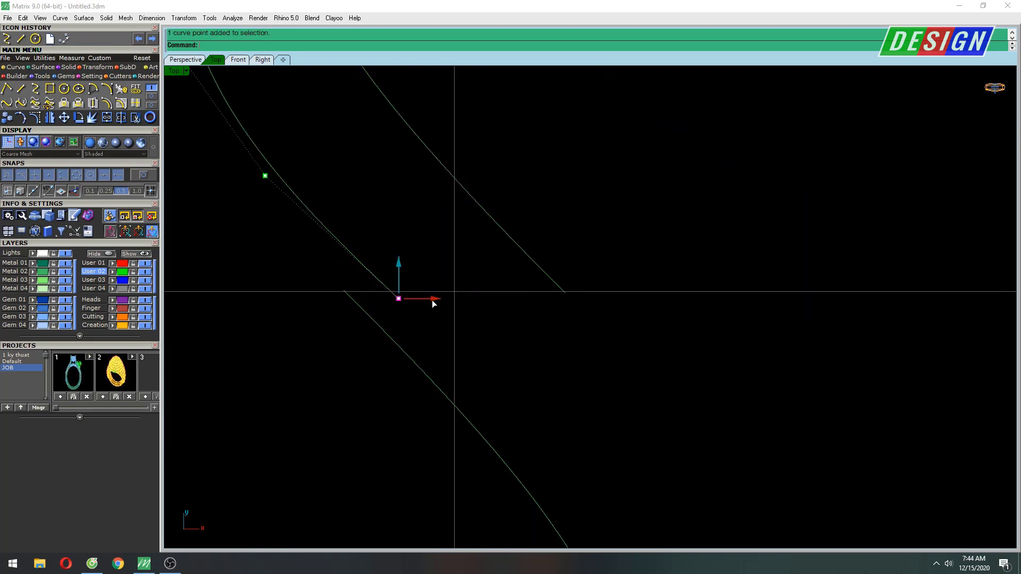
left_click_drag(433, 304, 406, 304)
left_click(264, 175)
right_click_drag(304, 178, 379, 243)
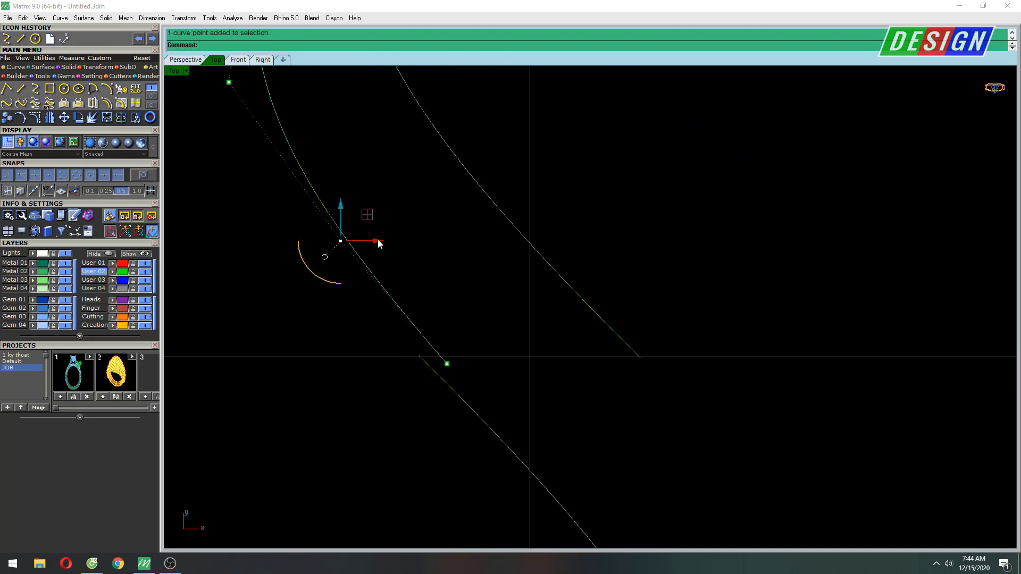
scroll(383, 223, "down", 5)
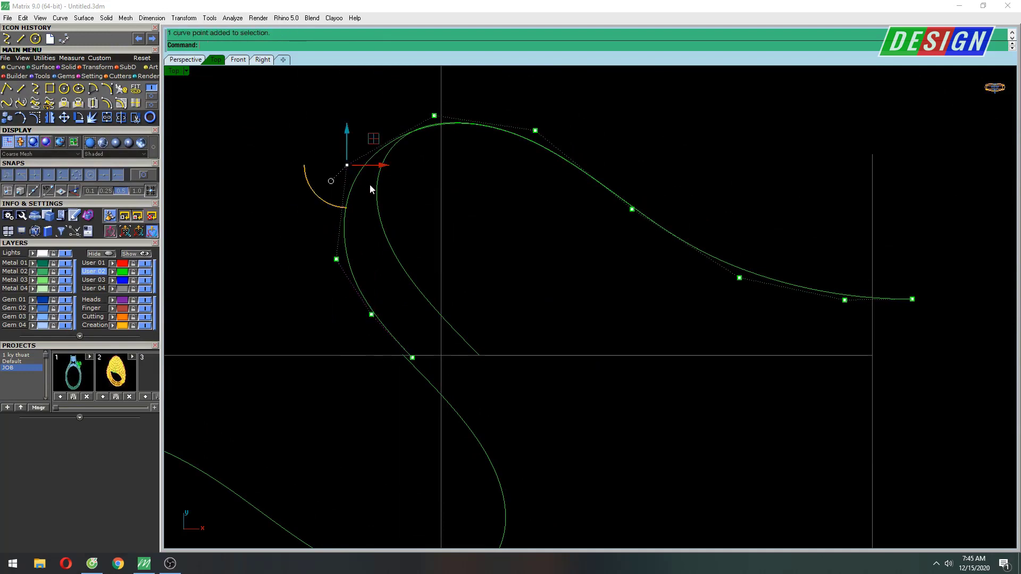
scroll(370, 141, "up", 3)
left_click(309, 364)
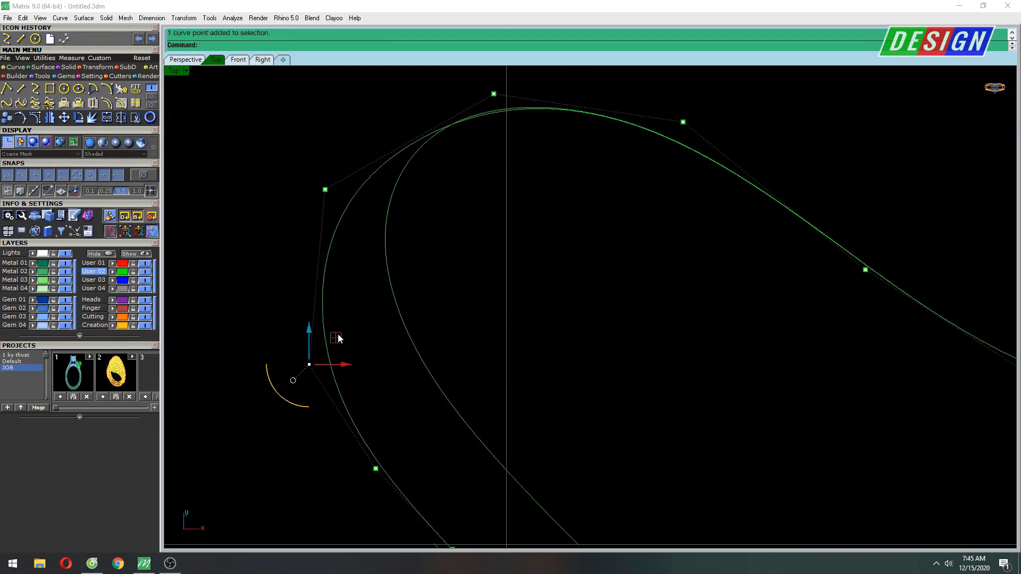
left_click_drag(338, 335, 425, 286)
scroll(422, 312, "down", 2)
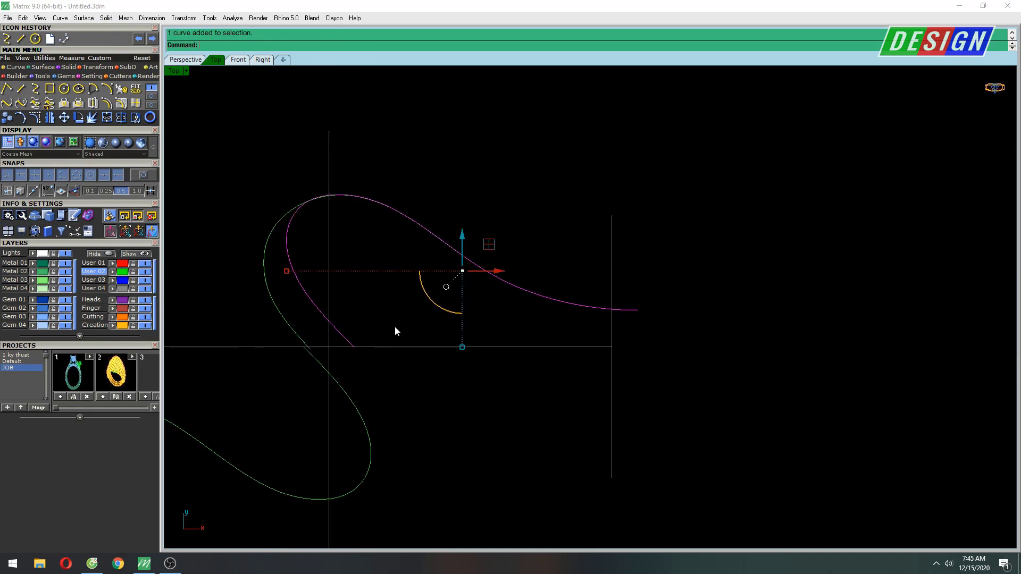
Step: Duplicate the curve and move the copy's tail below the original
key("ctrl+c")
key("ctrl+v")
right_click_drag(553, 326, 518, 308)
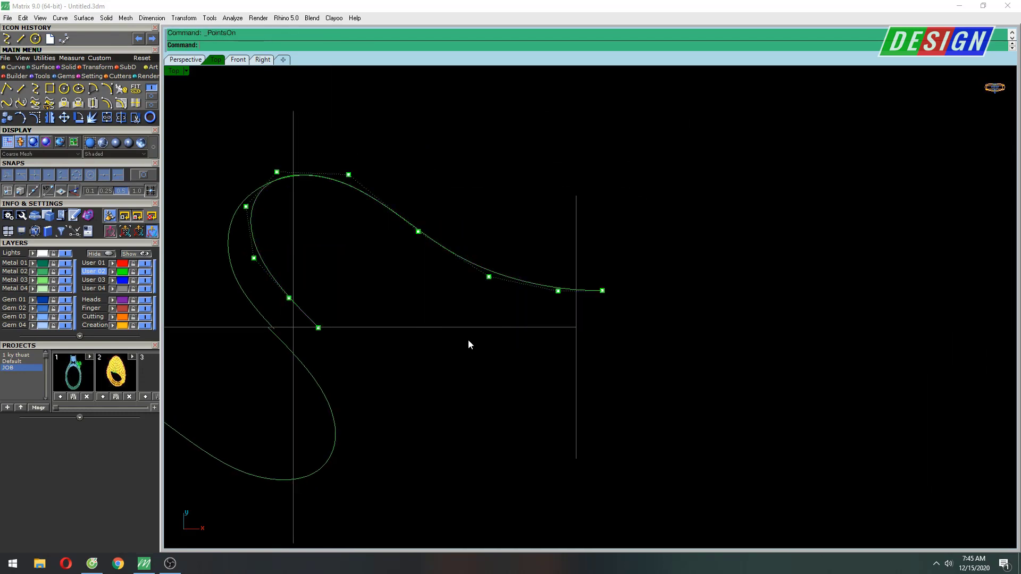
left_click_drag(541, 246, 541, 324)
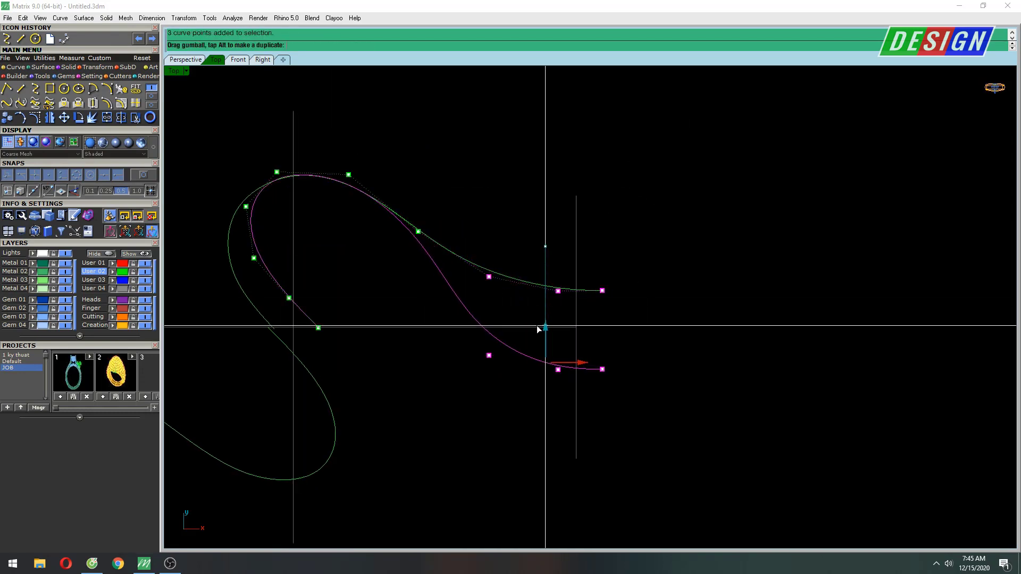
scroll(303, 327, "up", 3)
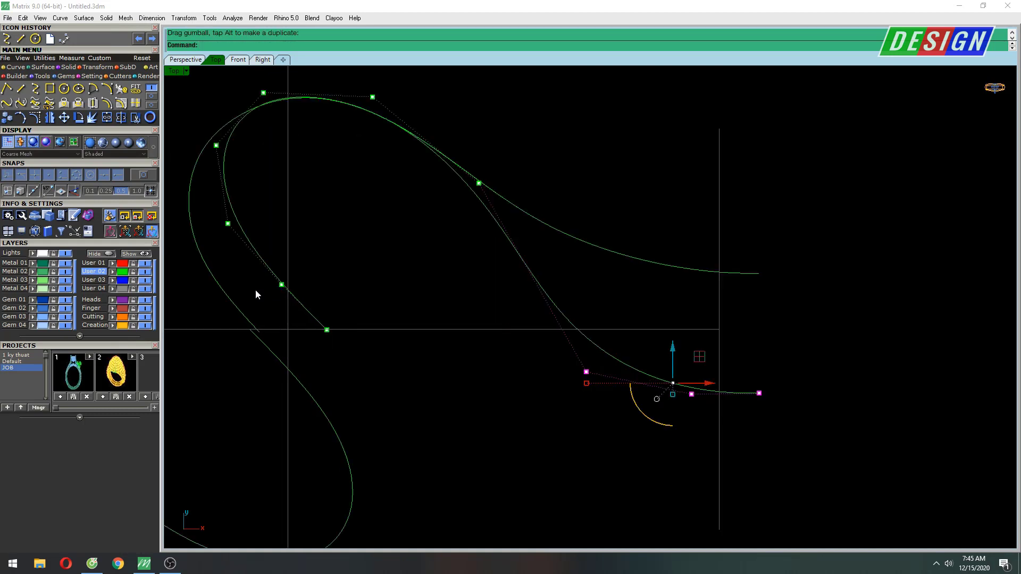
left_click_drag(257, 198, 291, 204)
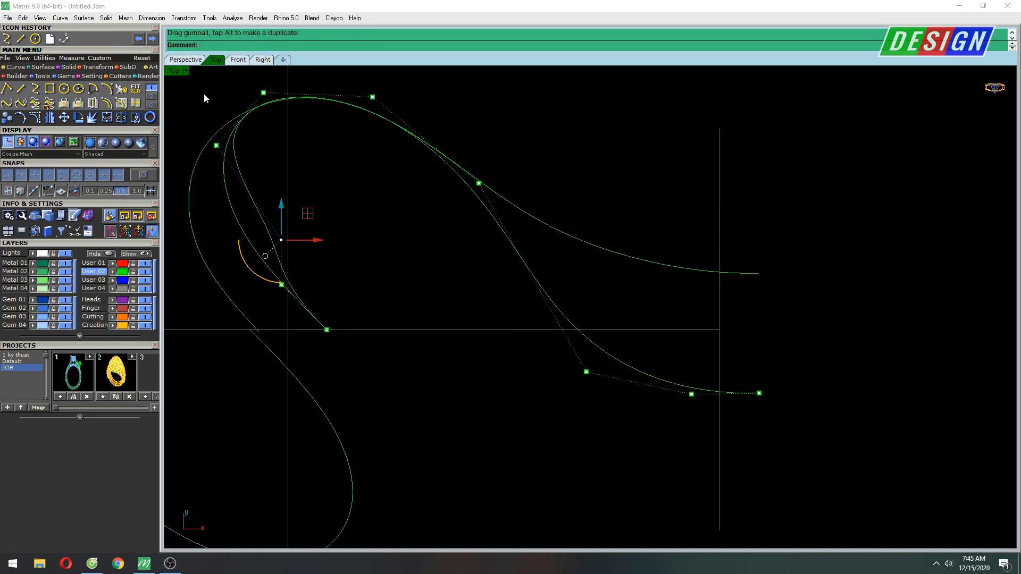
Step: Move the copy's top and middle control points down to tighten the inner curve
left_click(216, 145)
right_click_drag(230, 72, 274, 152)
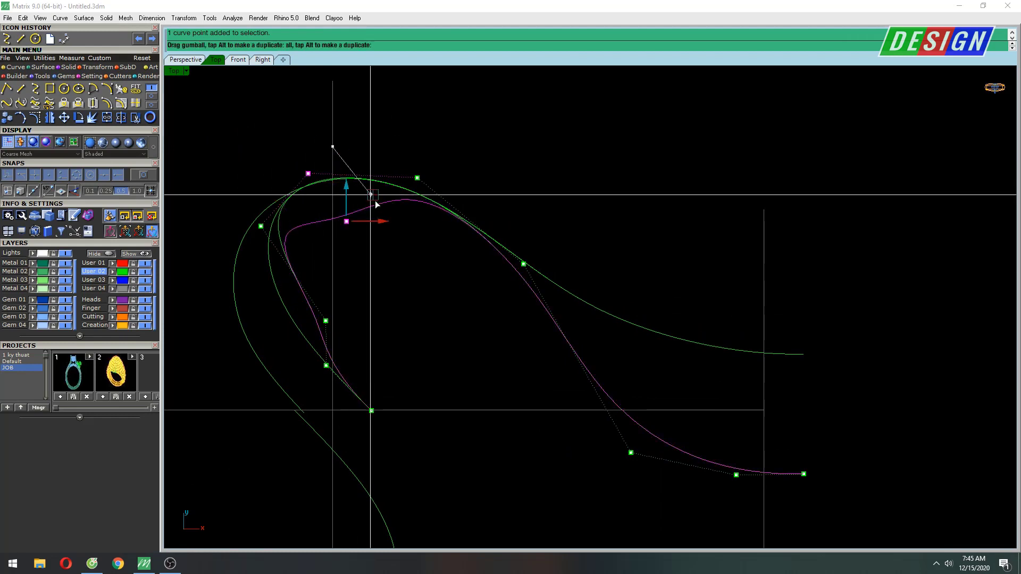
left_click_drag(318, 167, 362, 228)
left_click_drag(444, 152, 466, 245)
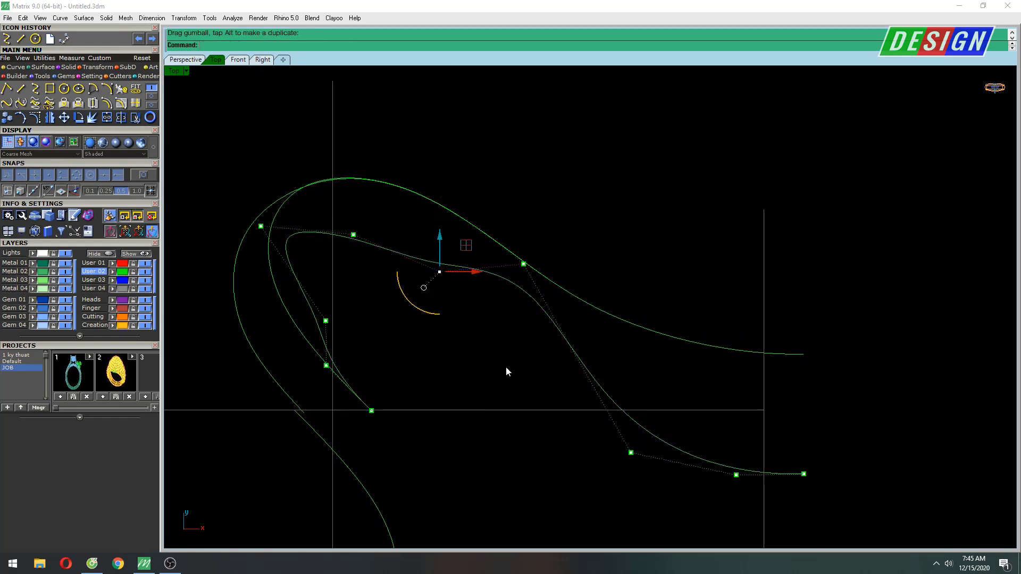
left_click_drag(559, 244, 567, 356)
mouse_move(420, 296)
left_mouse_down()
mouse_move(471, 246)
mouse_move(459, 306)
left_mouse_up()
left_click_drag(342, 257, 383, 213)
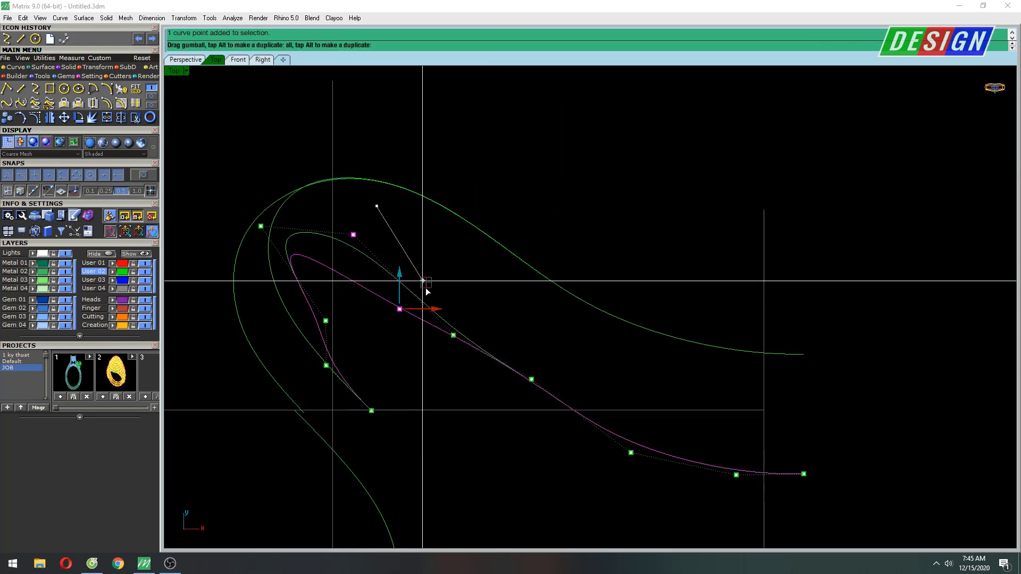
left_click_drag(425, 288, 431, 330)
left_click_drag(282, 227, 369, 288)
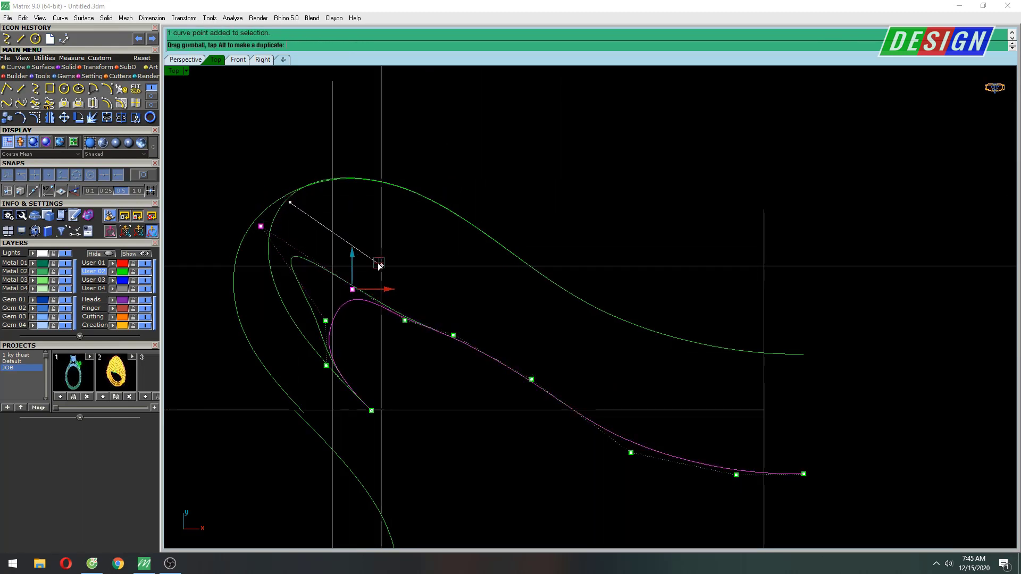
scroll(334, 360, "up", 5)
Step: Shift the inner loop's points right and down-right to round the loop and smooth the tail
mouse_move(526, 241)
left_mouse_down()
mouse_move(571, 236)
mouse_move(672, 339)
left_mouse_up()
left_click_drag(637, 275, 735, 319)
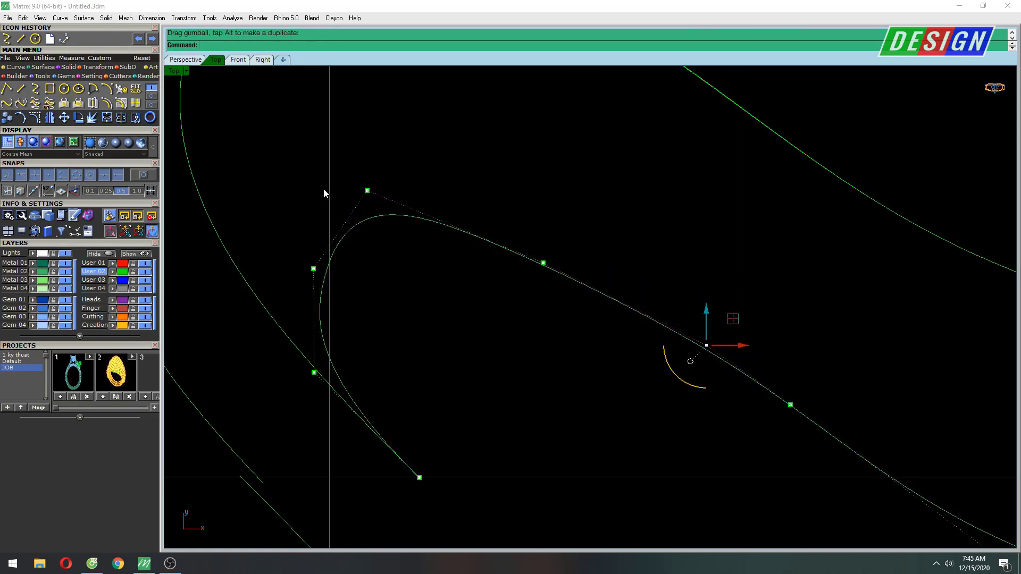
left_click_drag(392, 171, 470, 217)
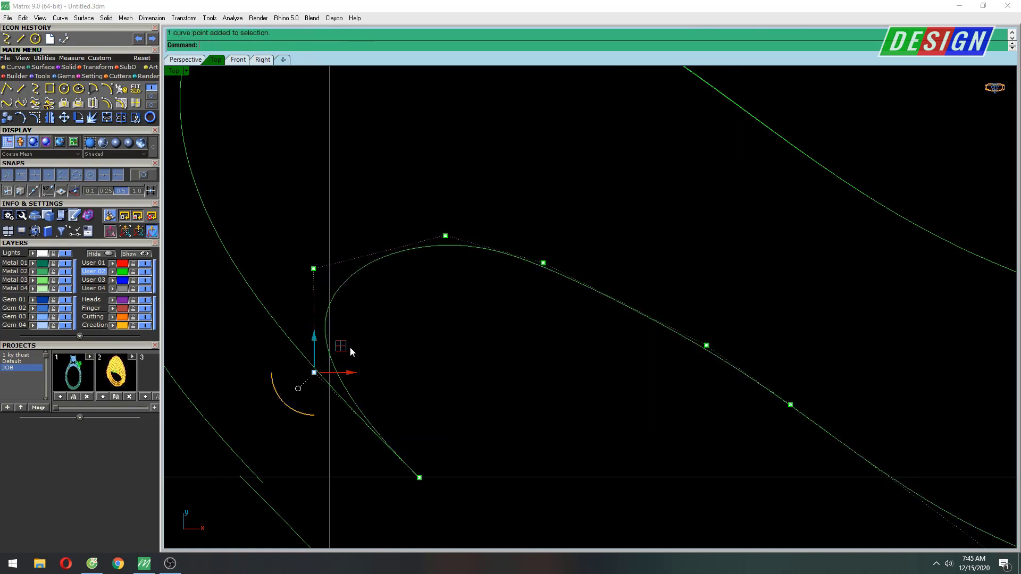
left_click_drag(351, 352, 389, 380)
left_click_drag(298, 243, 349, 294)
left_click_drag(350, 240, 379, 255)
left_click_drag(573, 236, 622, 246)
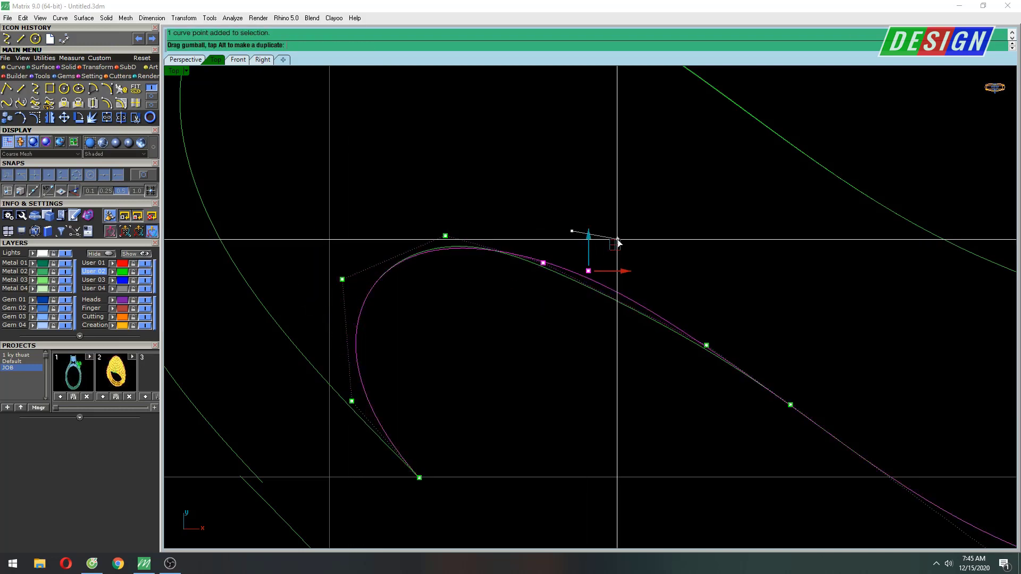
scroll(615, 244, "down", 8)
right_click_drag(795, 365, 635, 317)
left_click_drag(637, 322, 669, 337)
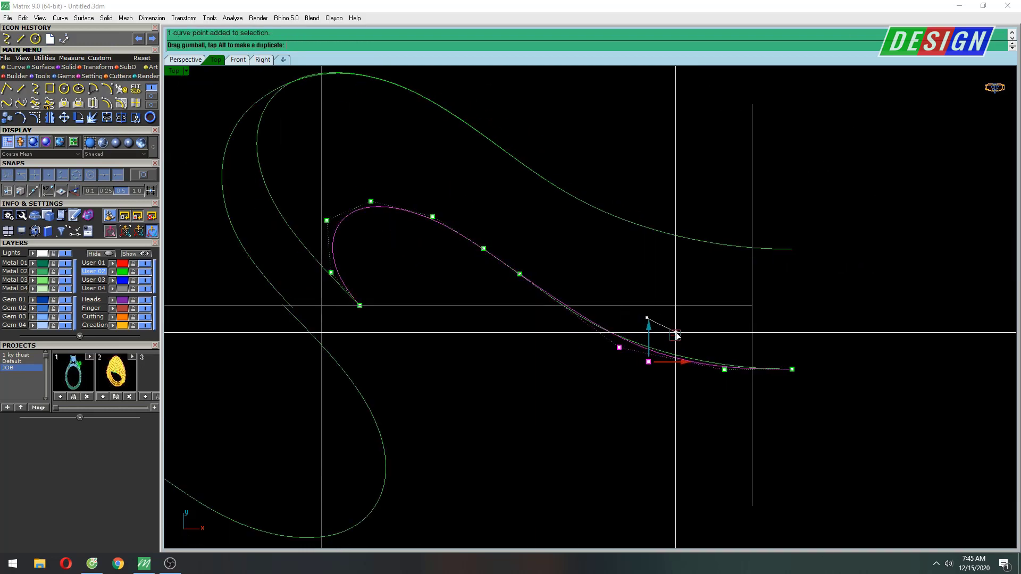
left_click_drag(547, 250, 596, 287)
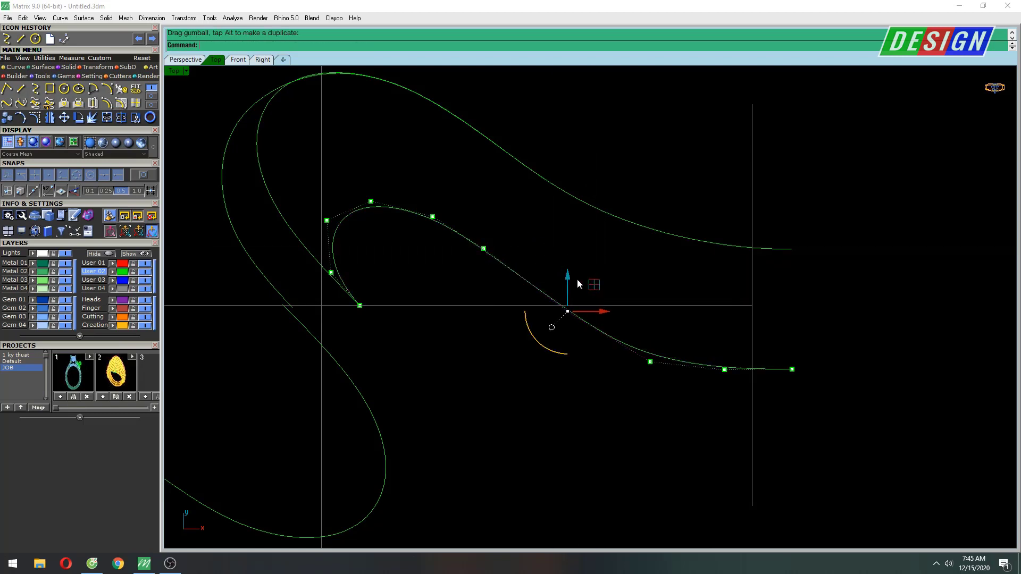
scroll(471, 265, "up", 3)
left_click_drag(505, 209, 544, 263)
Step: Refine the points near the inner loop's top to round it off
mouse_move(343, 202)
left_mouse_down()
mouse_move(417, 155)
mouse_move(463, 223)
mouse_move(409, 219)
left_mouse_up()
scroll(432, 269, "down", 3)
scroll(432, 269, "up", 3)
left_click_drag(376, 260, 339, 253)
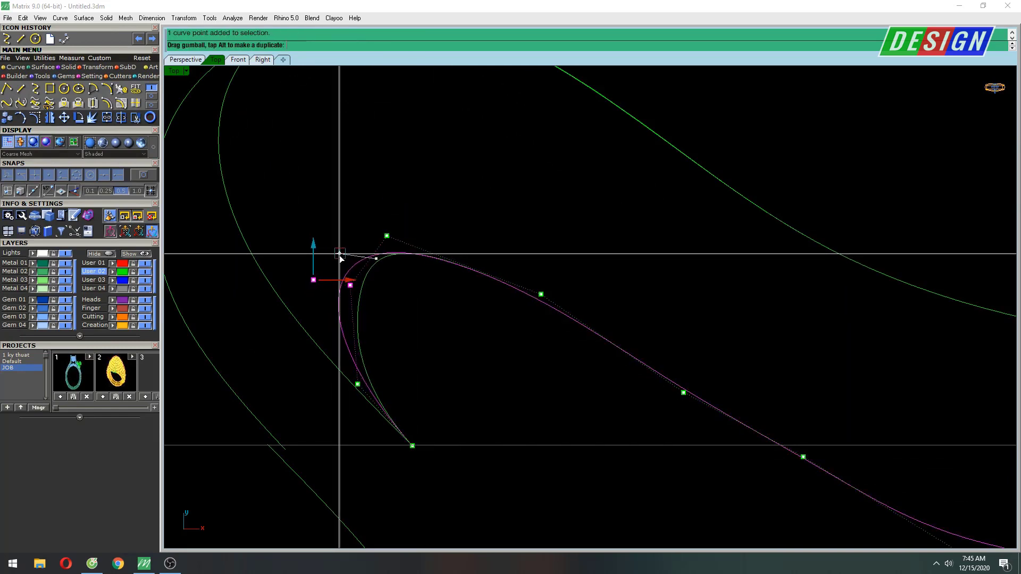
left_click(541, 294)
left_click_drag(564, 277, 502, 230)
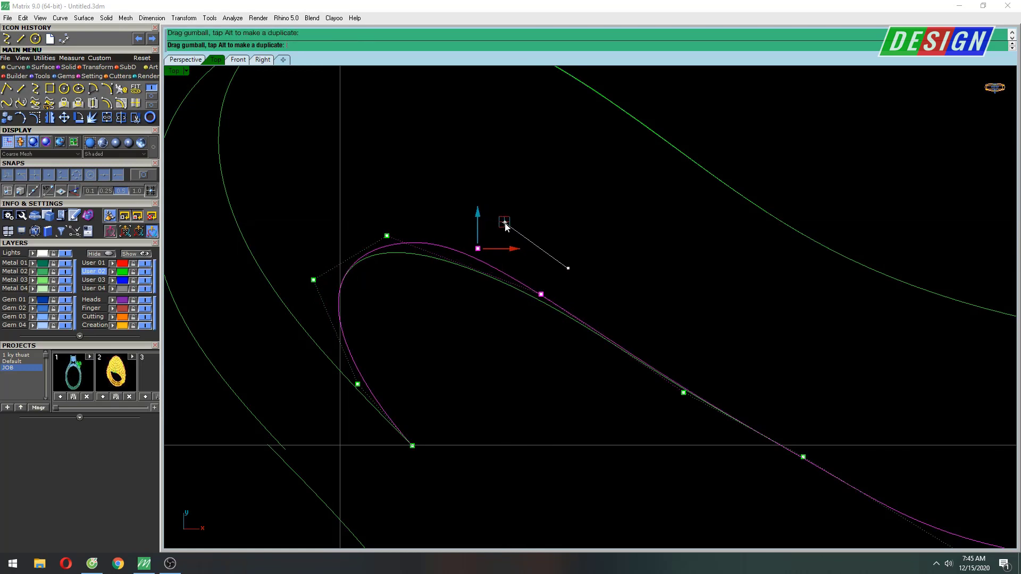
left_click_drag(361, 194, 407, 255)
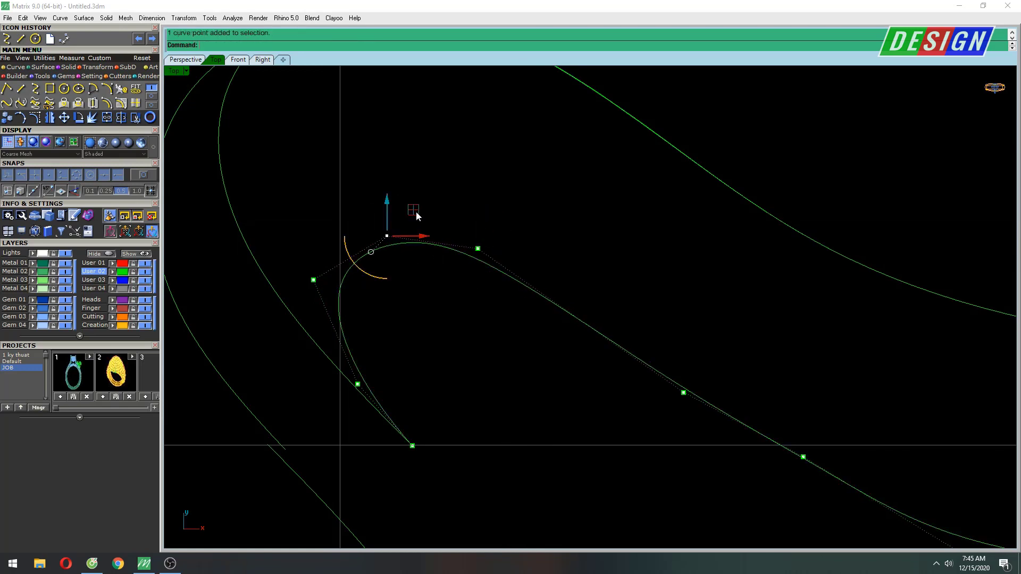
left_click_drag(416, 212, 395, 214)
left_click(473, 274)
Step: Flatten the tail, smooth the bend and lift the tail's end point
scroll(504, 223, "down", 1)
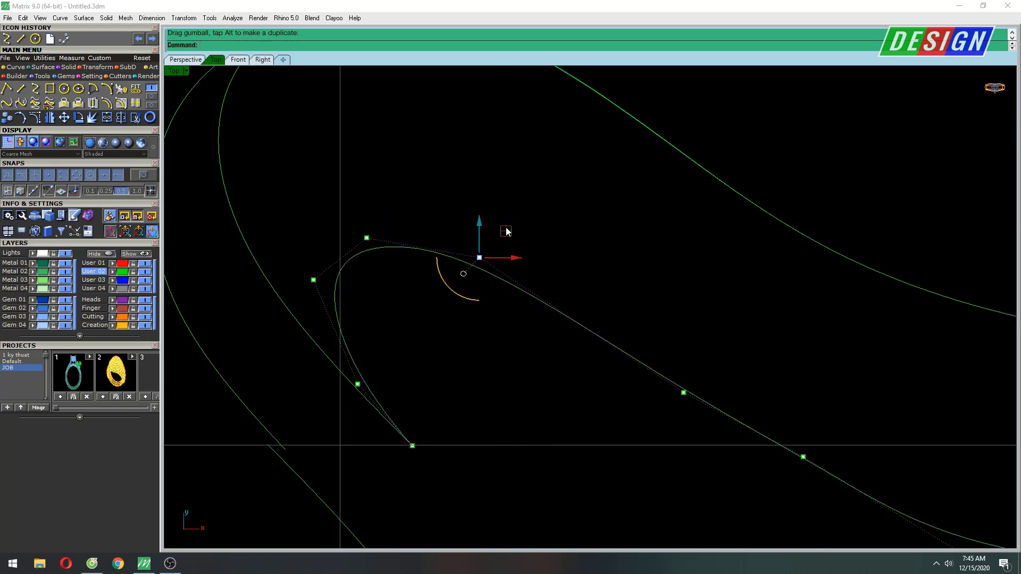
scroll(542, 261, "down", 3)
scroll(612, 325, "up", 3)
scroll(590, 343, "up", 2)
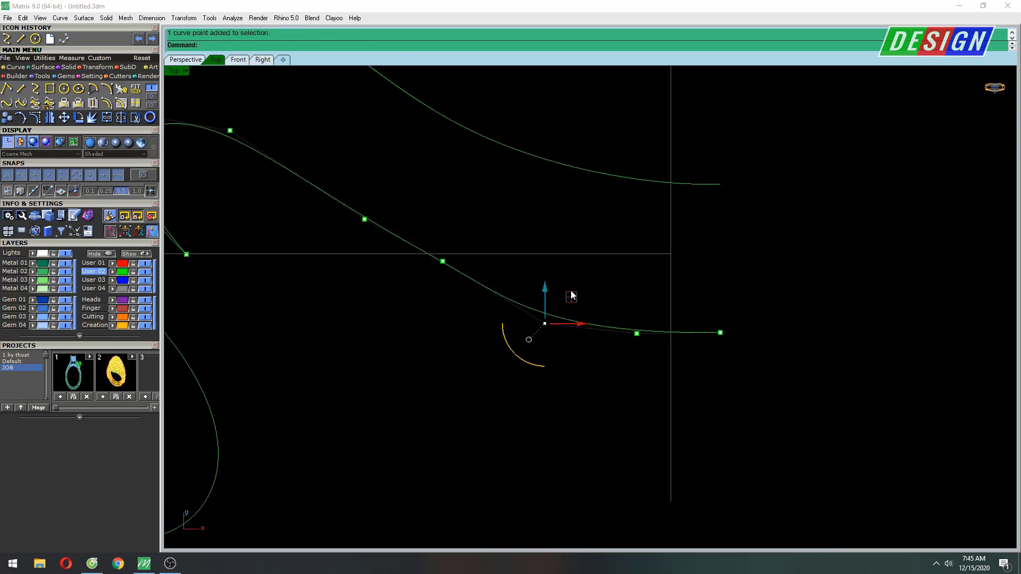
left_click_drag(571, 296, 365, 270)
left_click_drag(390, 192, 351, 191)
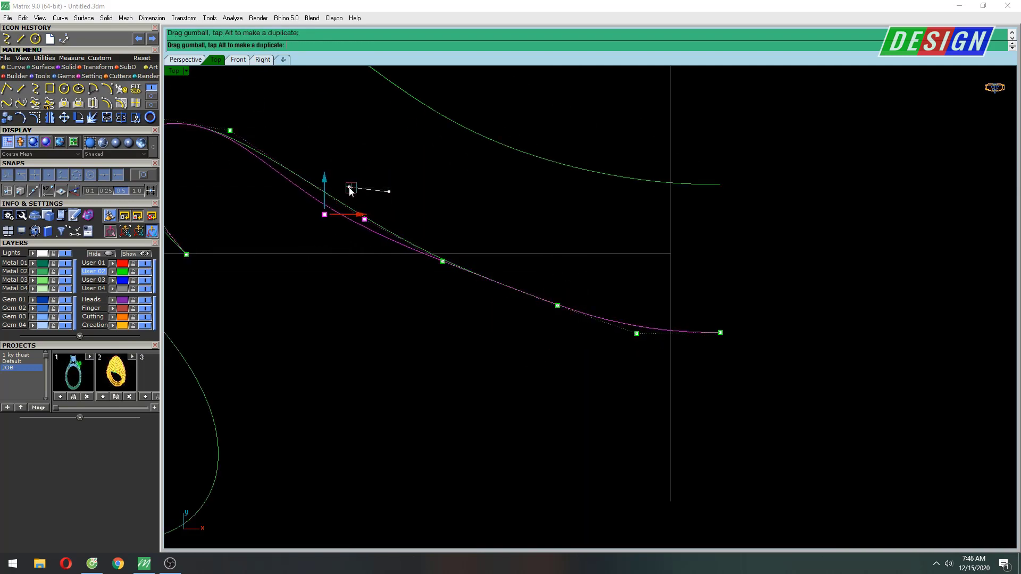
left_click_drag(475, 238, 451, 240)
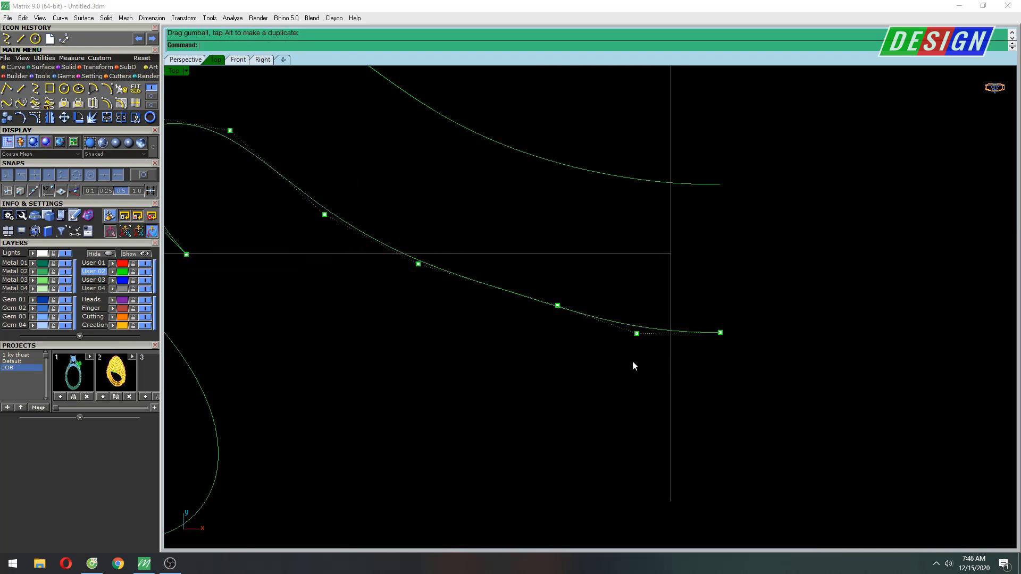
mouse_move(679, 309)
left_mouse_down()
mouse_move(693, 298)
mouse_move(796, 302)
left_mouse_up()
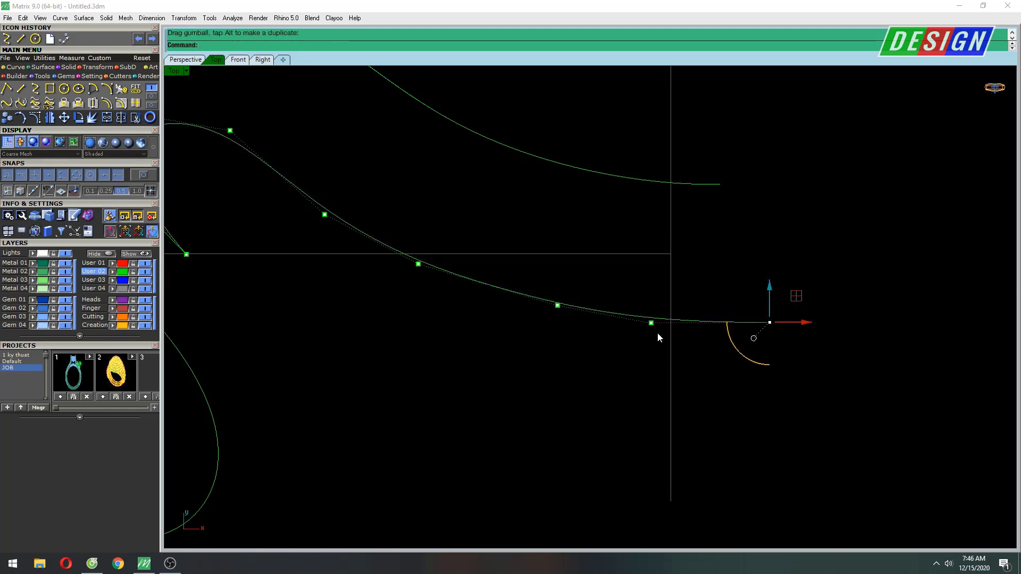
Step: Nudge the remaining hook control points to smooth the hook
right_click_drag(679, 292, 733, 338)
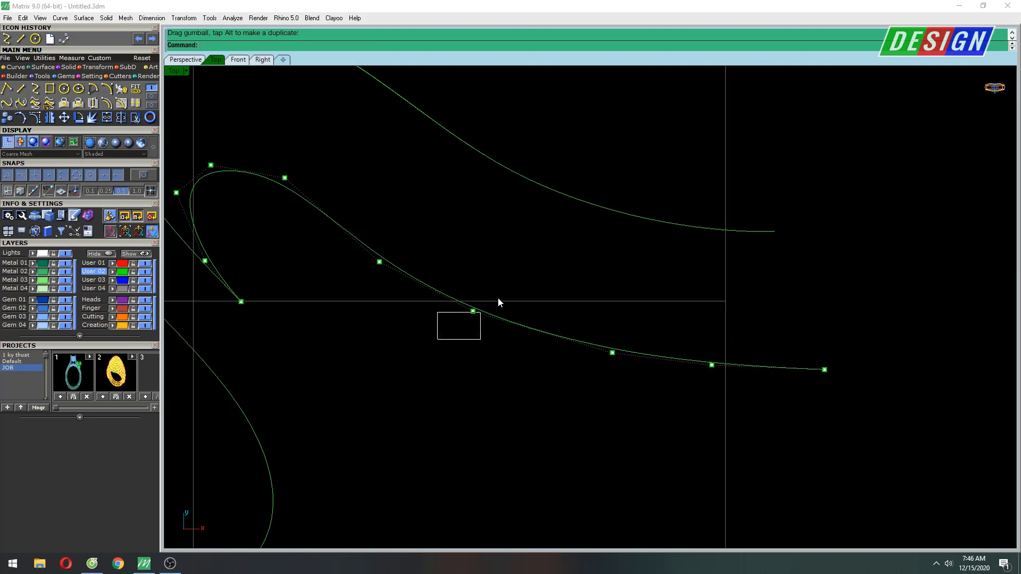
left_click(476, 311)
left_click_drag(510, 292, 497, 293)
right_click_drag(341, 227, 438, 273)
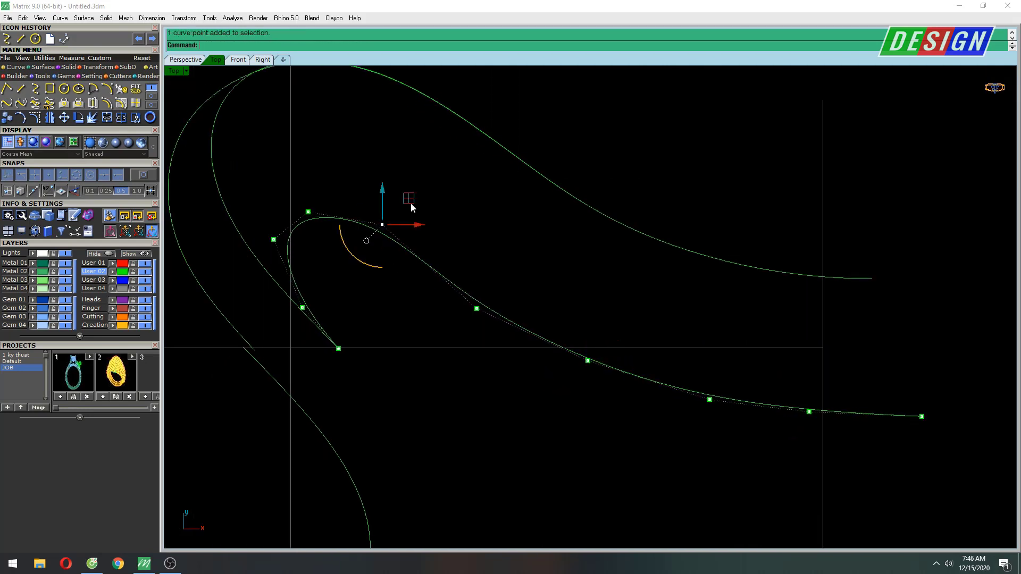
scroll(411, 203, "down", 1)
scroll(490, 253, "down", 3)
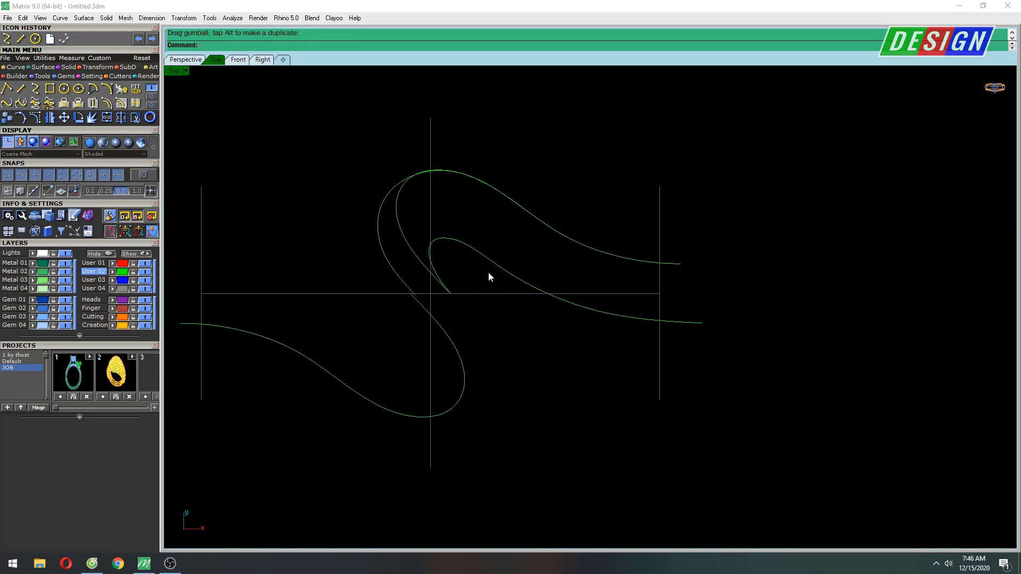
Step: Rotate a copy of both hook curves 180° with the Rotate command
scroll(488, 273, "up", 1)
left_click_drag(485, 211, 470, 250)
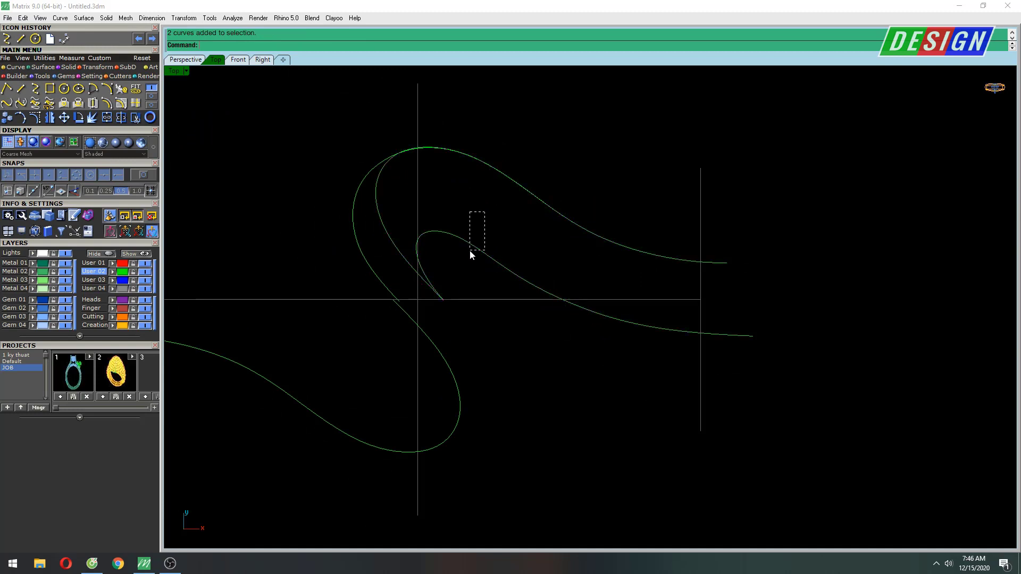
scroll(467, 284, "down", 3)
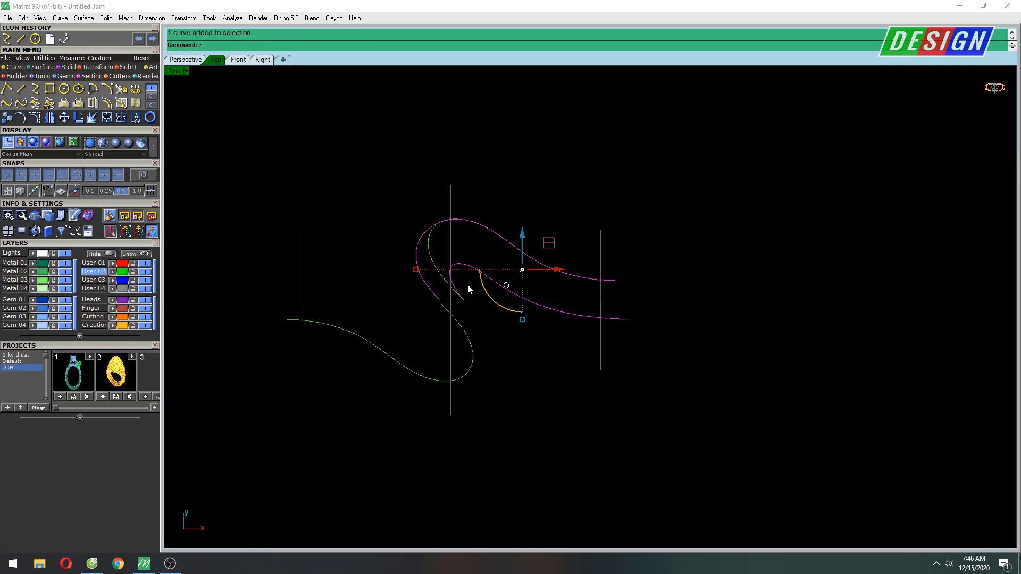
type("Rotate")
key("Return")
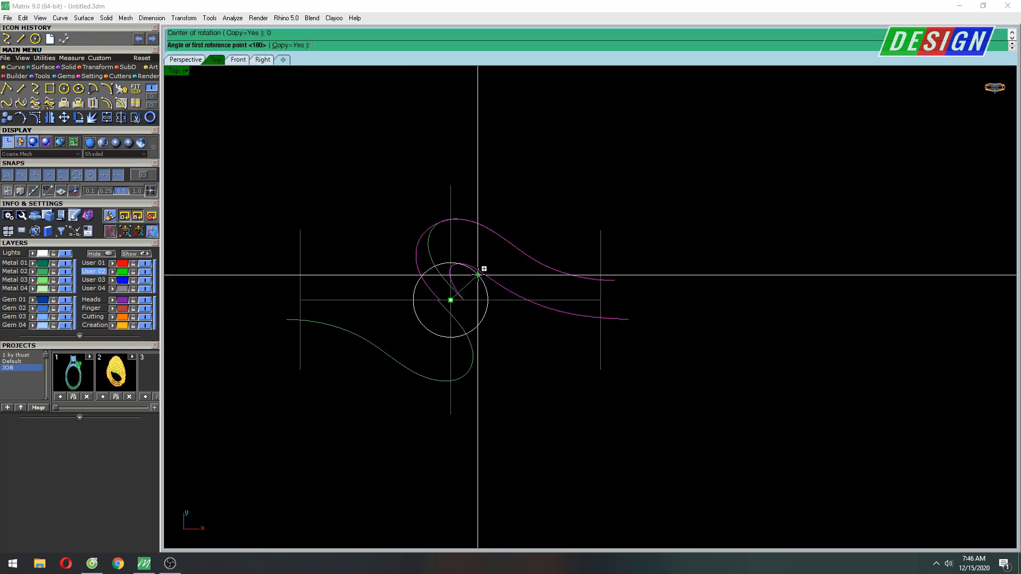
left_click(450, 126)
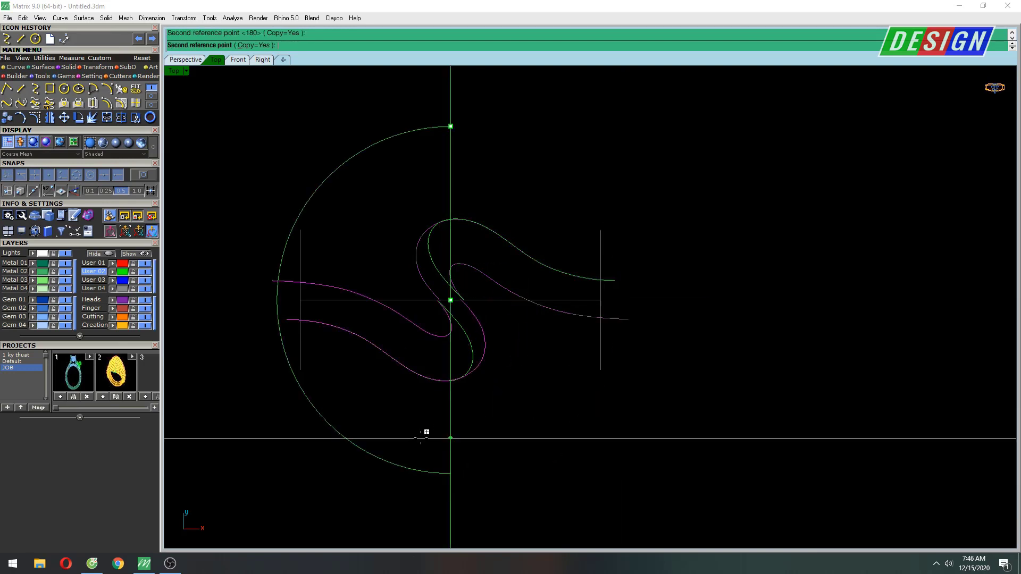
left_click(423, 437)
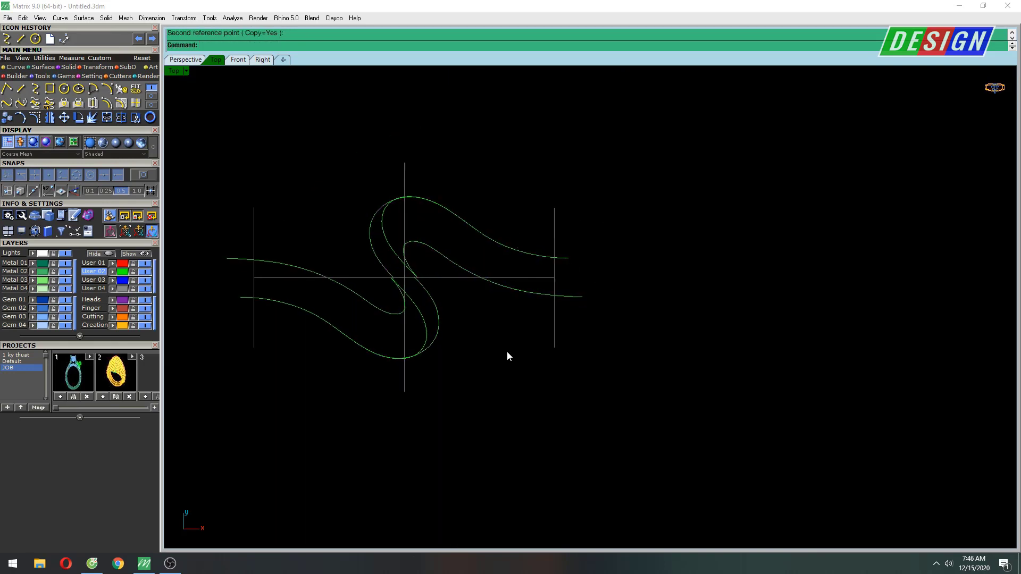
scroll(404, 311, "up", 3)
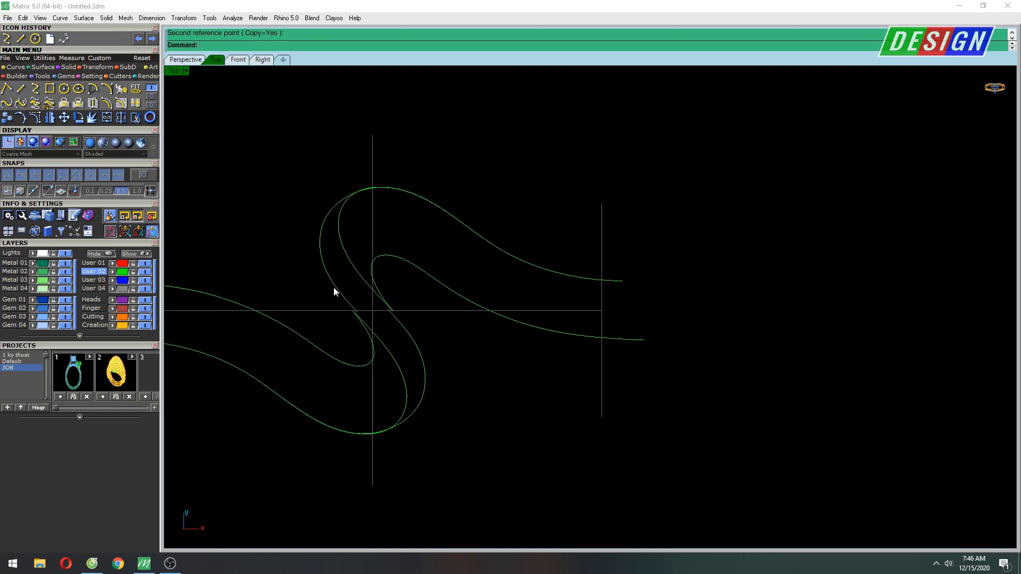
Step: Select the two upper S-curves and turn on their control points with F10
left_click_drag(356, 225, 292, 255)
scroll(346, 270, "up", 1)
key("F10")
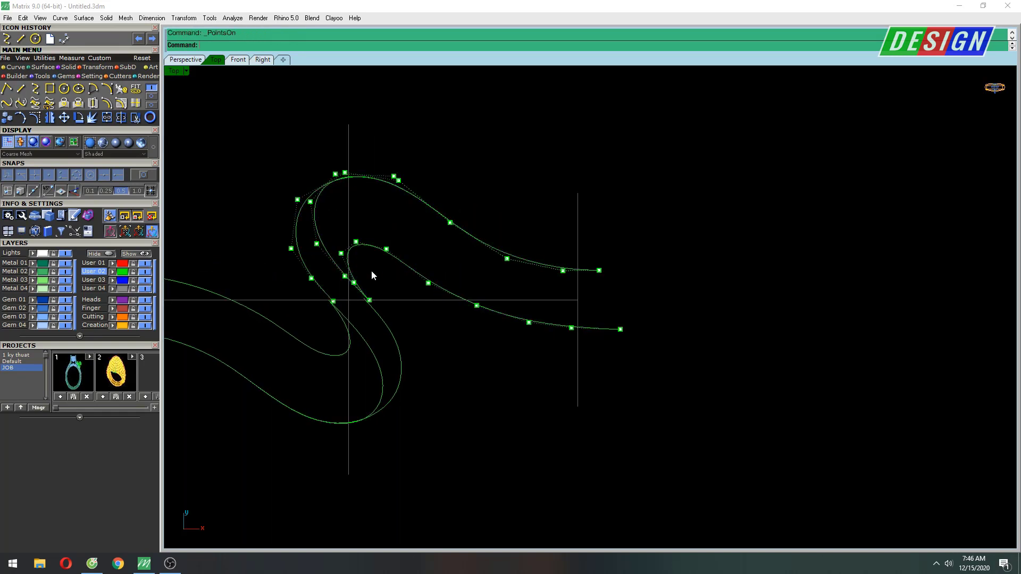
scroll(279, 250, "up", 2)
Step: Move the loop's control points left to widen the upper S-curve loops
left_click_drag(344, 211, 323, 214)
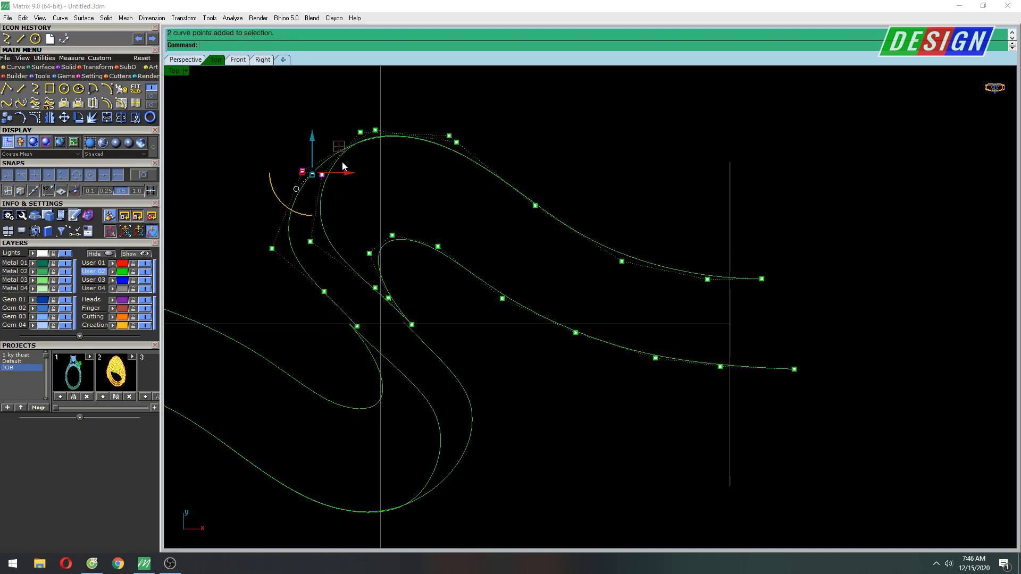
left_click_drag(340, 148, 317, 152)
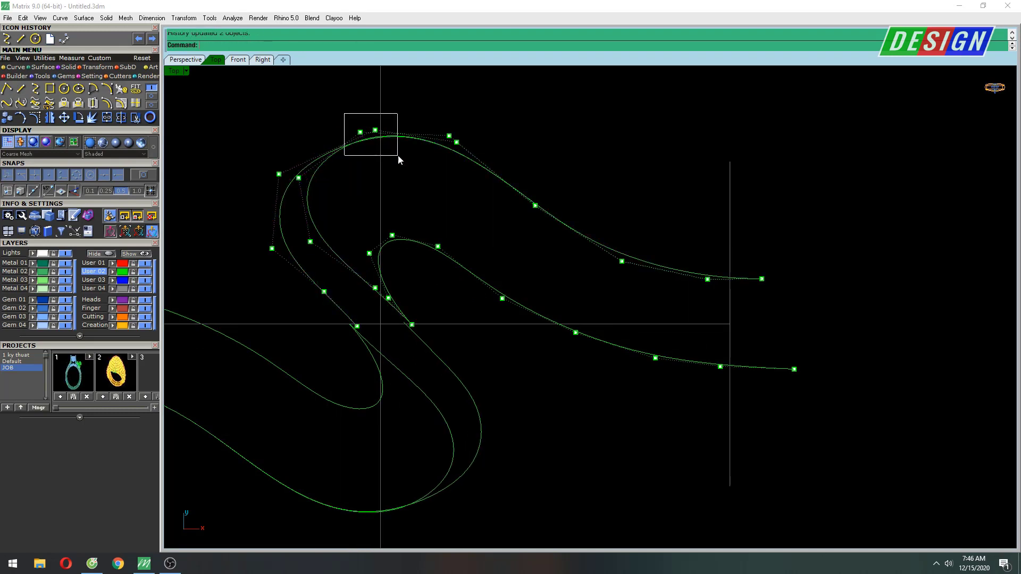
left_click_drag(398, 157, 399, 157)
right_click_drag(399, 157, 397, 199)
left_click_drag(365, 174, 340, 179)
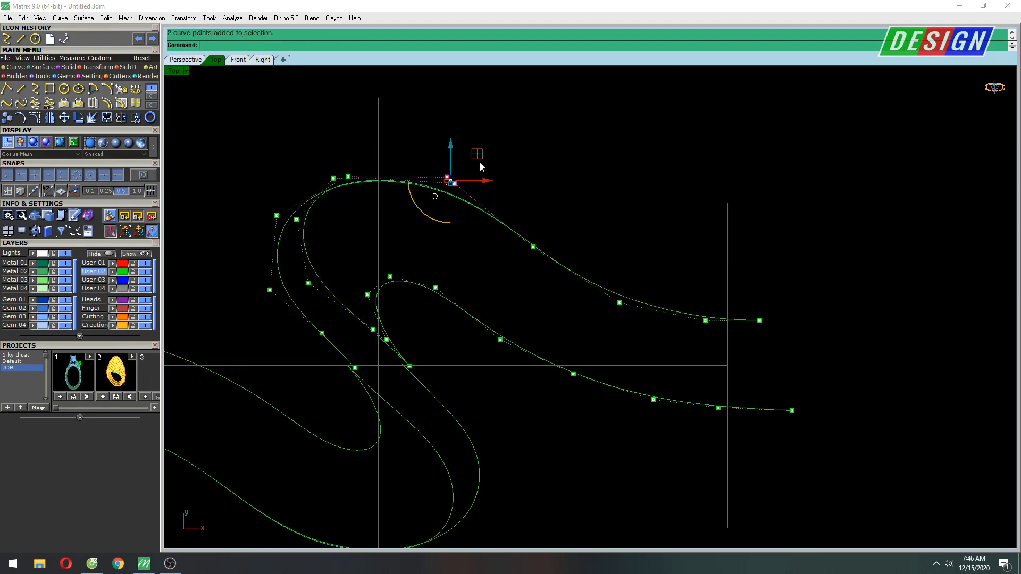
left_click_drag(476, 154, 450, 151)
left_click_drag(368, 151, 362, 149)
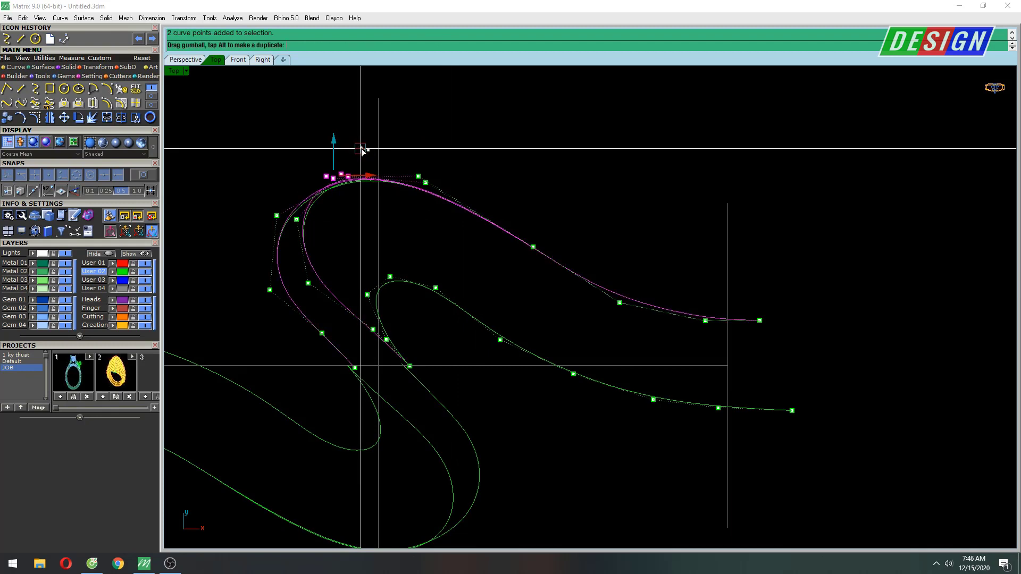
scroll(383, 312, "up", 2)
scroll(413, 297, "up", 2)
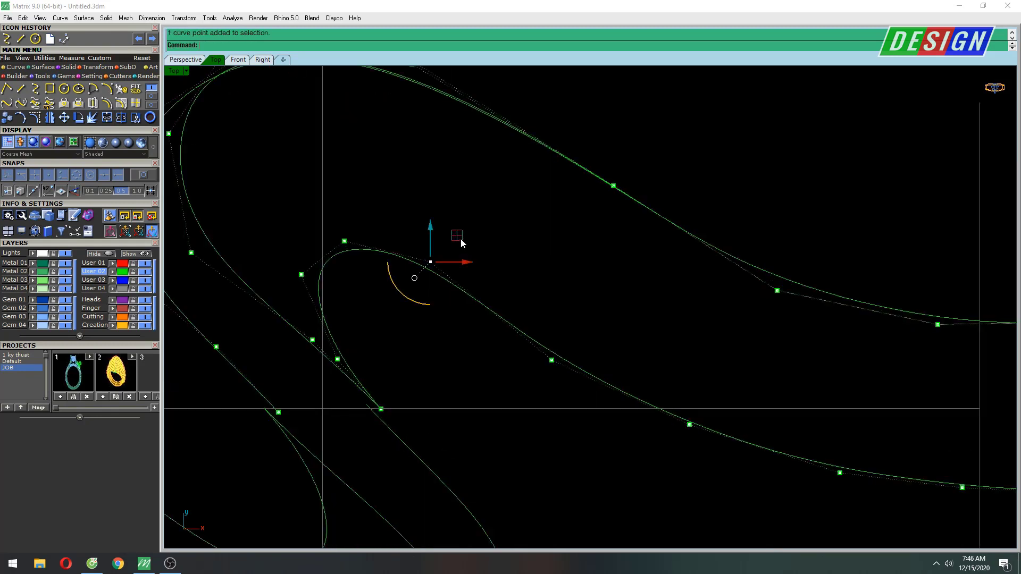
Step: Pull the inner curve's control points left to tighten its hook
left_click_drag(461, 240, 448, 242)
left_click_drag(328, 256, 312, 259)
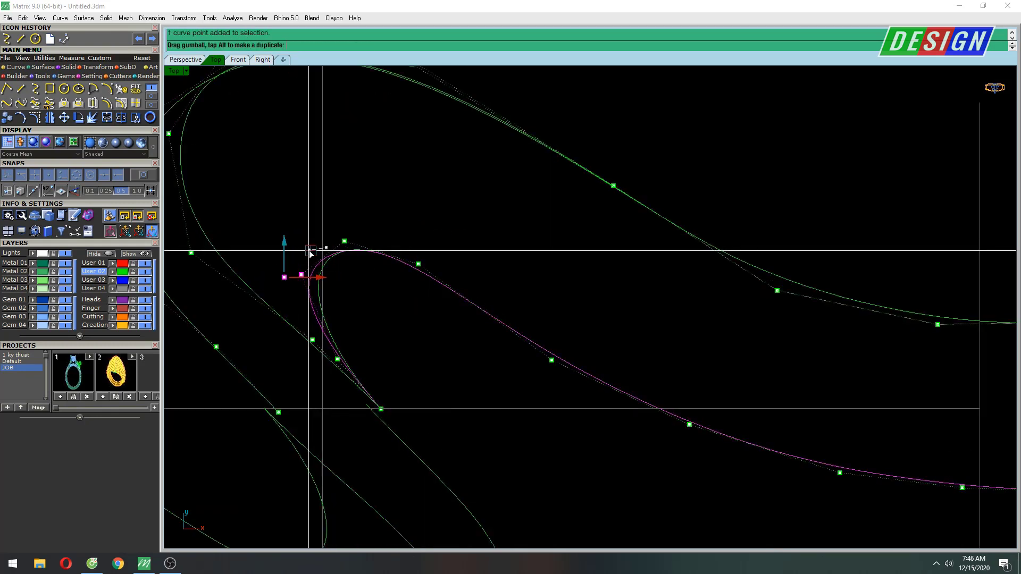
mouse_move(322, 224)
left_mouse_down()
mouse_move(357, 253)
mouse_move(326, 241)
left_mouse_up()
left_click_drag(402, 279, 437, 253)
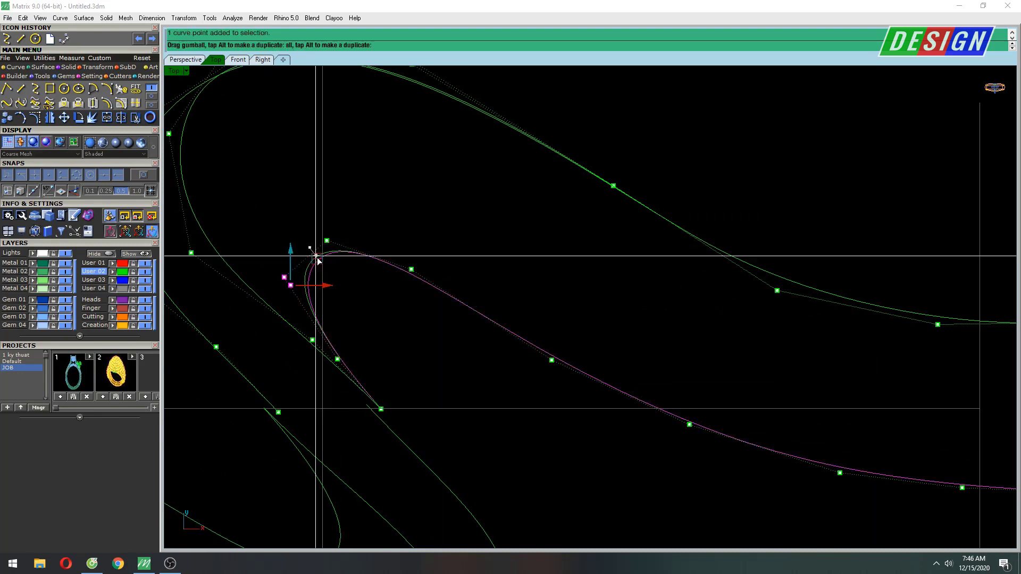
left_click_drag(313, 249, 319, 262)
left_click_drag(358, 230, 362, 225)
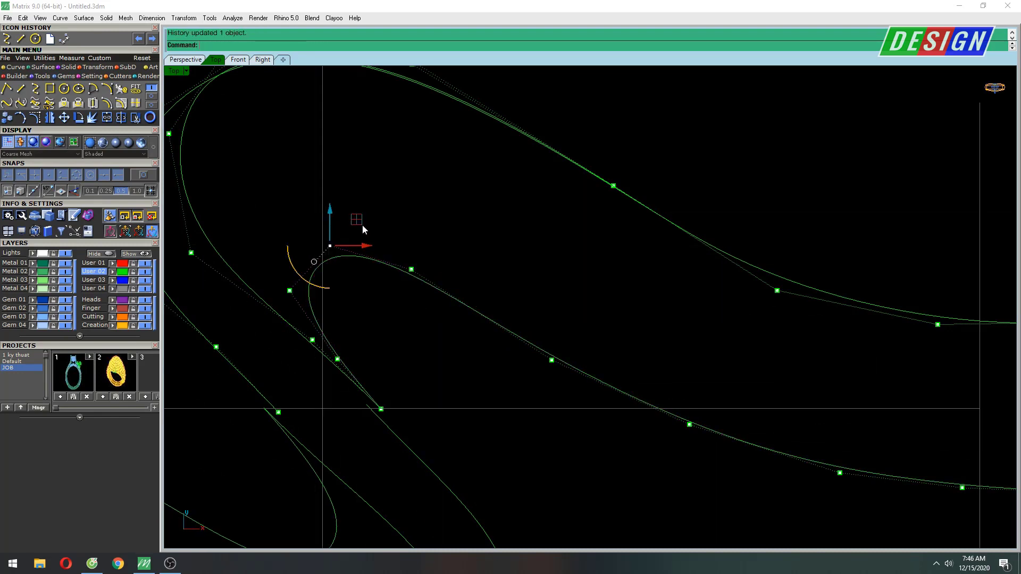
scroll(372, 221, "down", 3)
scroll(411, 231, "down", 1)
scroll(447, 292, "up", 1)
scroll(396, 359, "up", 2)
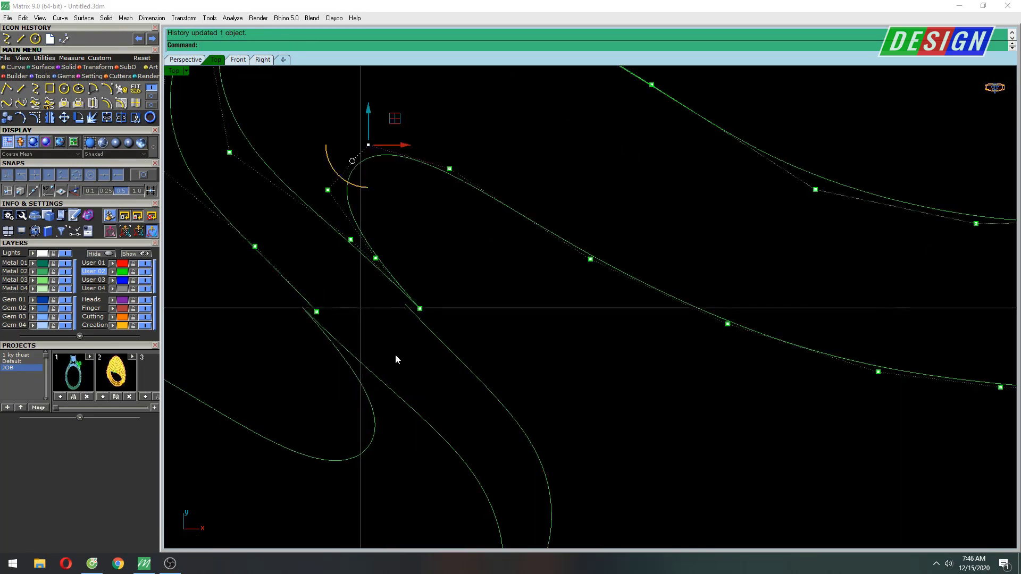
Step: Slide the lower control points left and nudge the selected points with arrow keys
left_click_drag(349, 315, 340, 307)
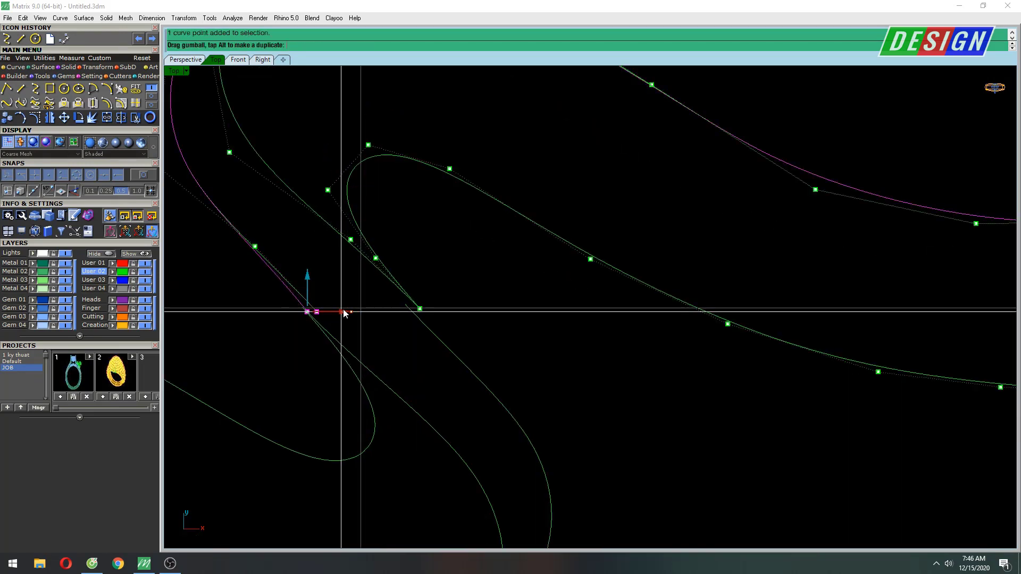
left_click_drag(421, 309, 392, 304)
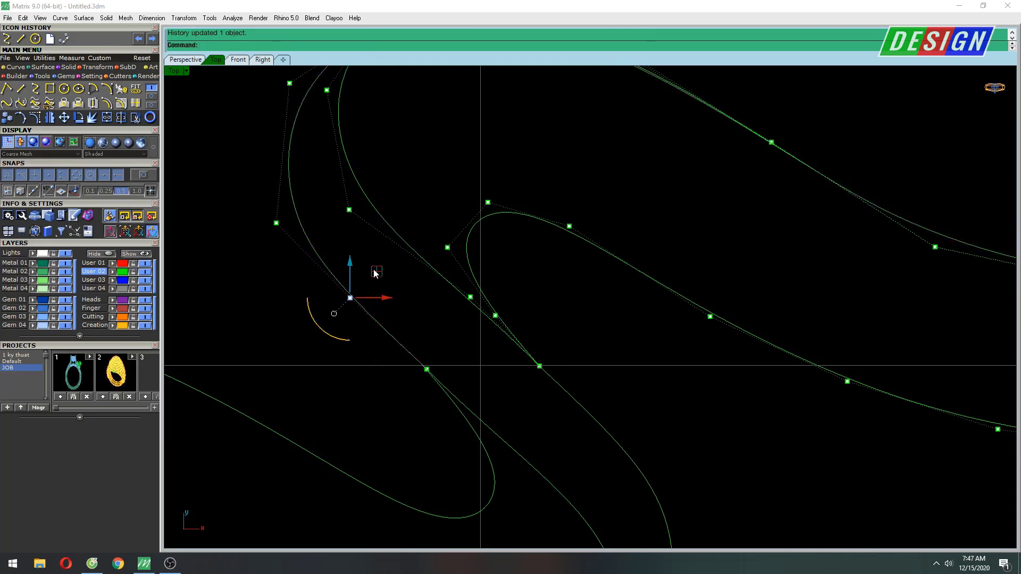
right_click_drag(376, 274, 417, 350)
scroll(425, 237, "down", 2)
right_click_drag(425, 238, 478, 275)
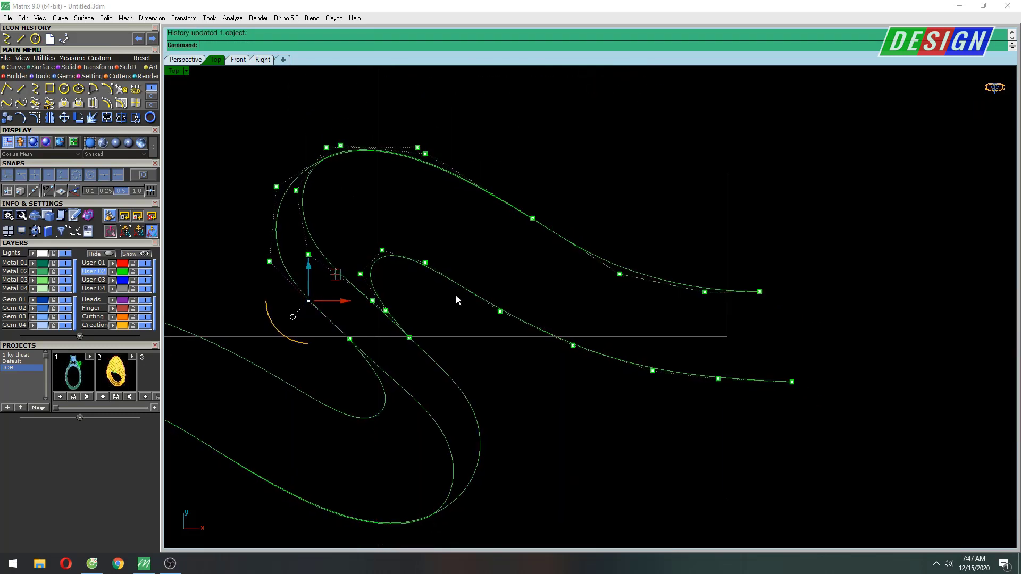
left_click_drag(459, 237, 460, 242)
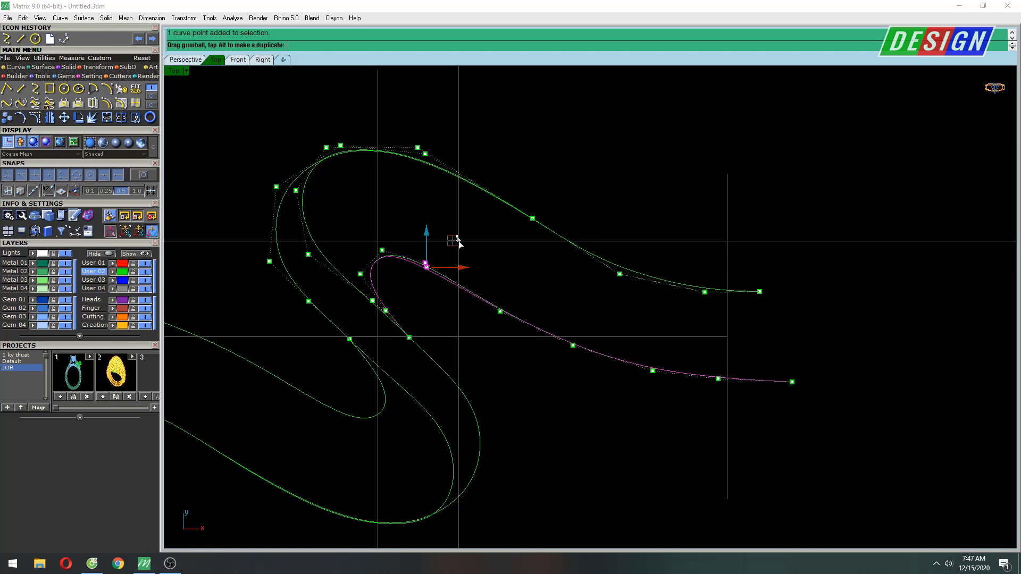
right_click_drag(509, 272, 497, 261)
key("alt+Left")
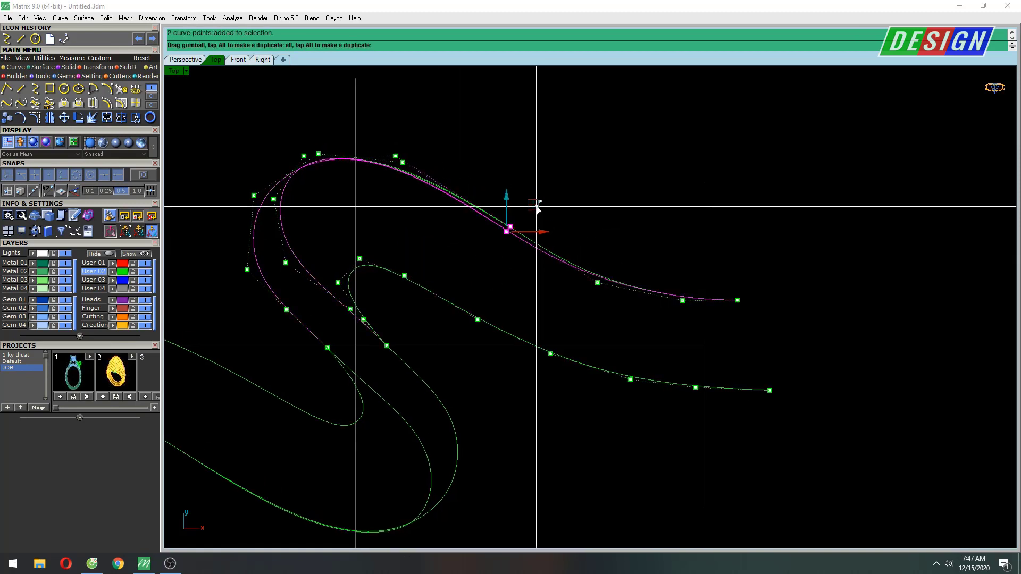
key("alt+Down")
Step: Fine-tune the upper curve's points and reshape the lower curve's tail
right_click_drag(407, 183, 396, 226)
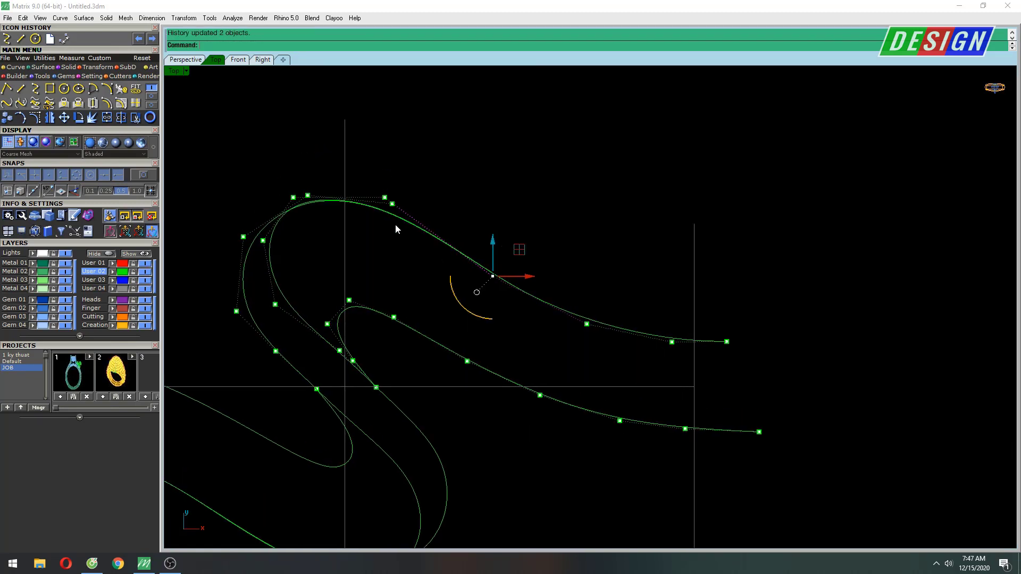
left_click_drag(416, 174, 421, 172)
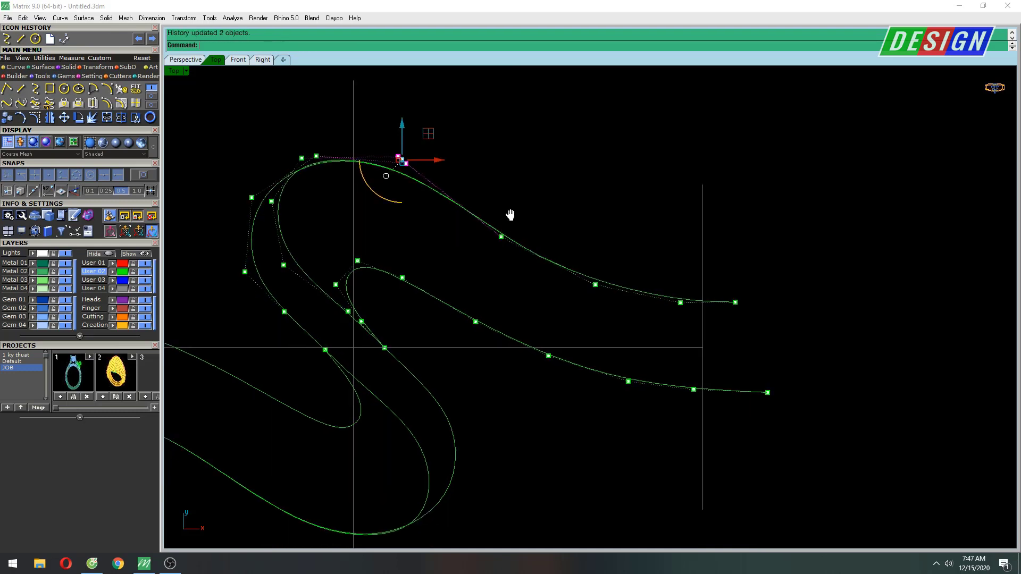
key("Left")
key("Down")
key("Down")
scroll(541, 286, "up", 2)
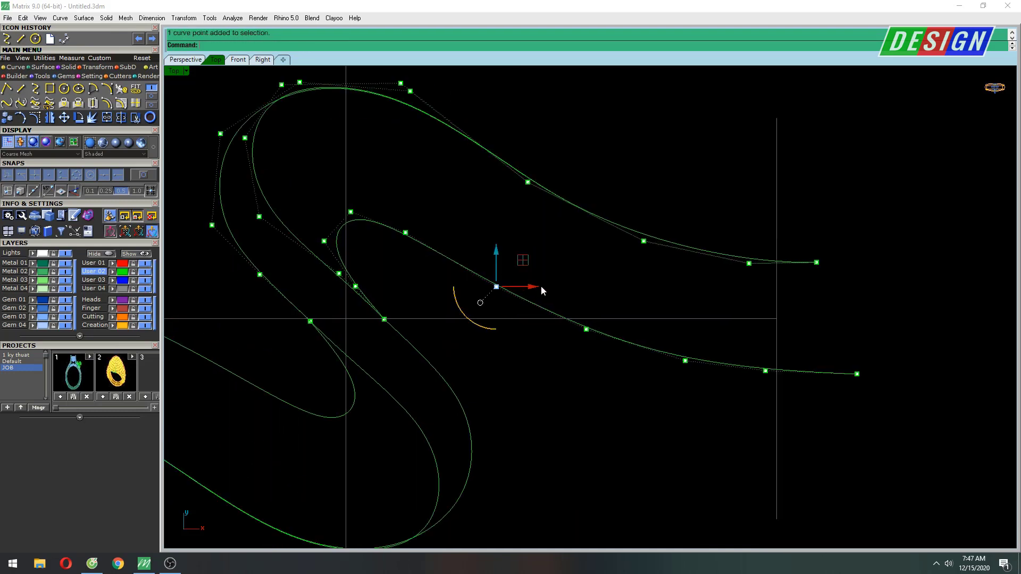
scroll(540, 285, "up", 1)
left_click_drag(517, 264, 516, 268)
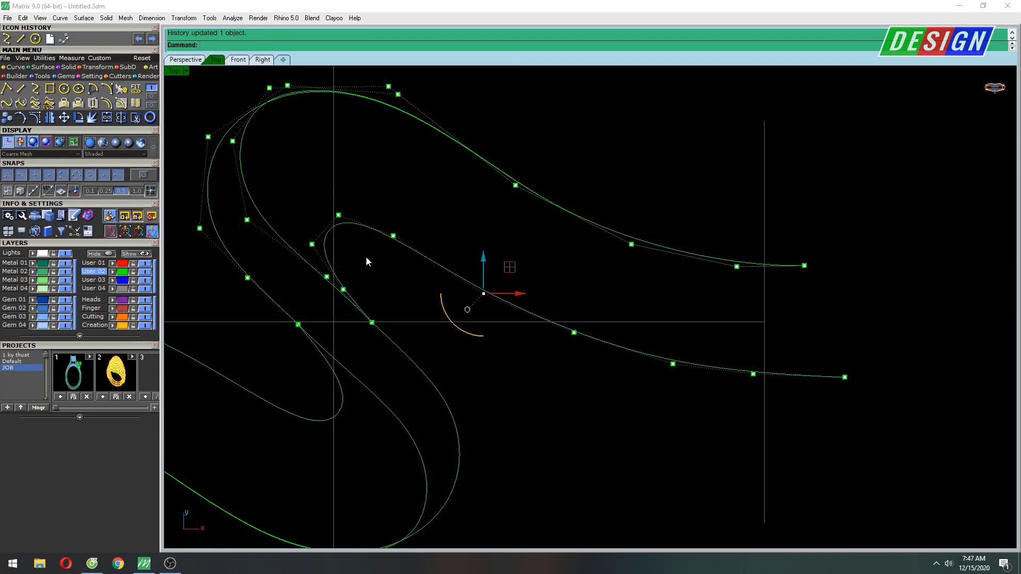
left_click_drag(393, 235, 388, 201)
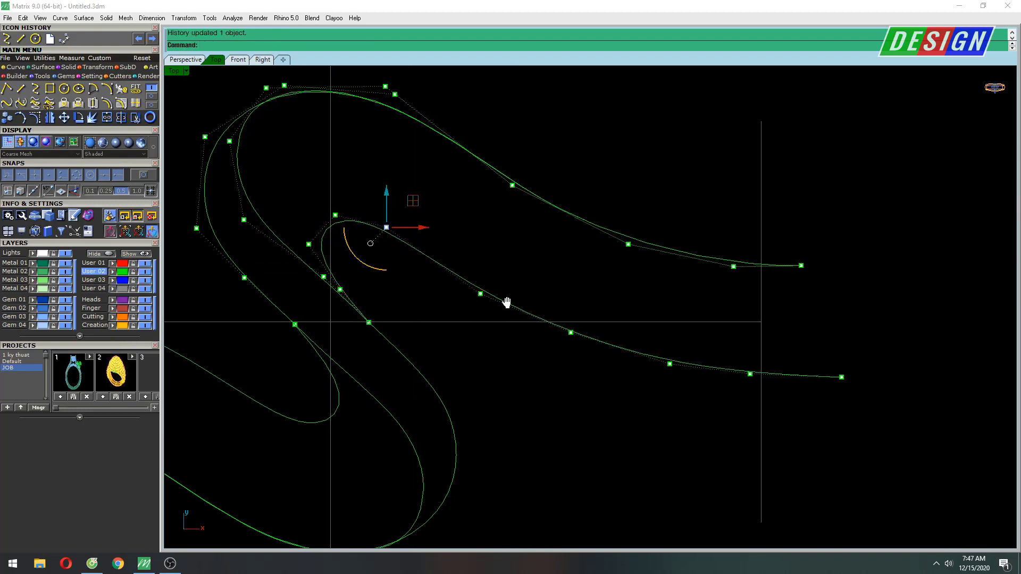
right_click_drag(541, 307, 505, 298)
left_click_drag(510, 350, 558, 301)
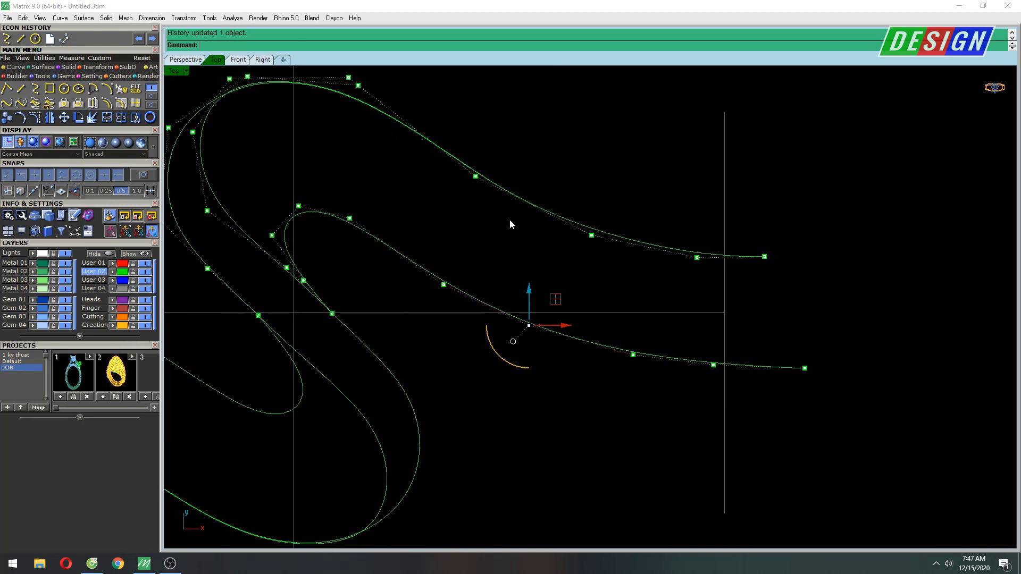
scroll(563, 297, "down", 5)
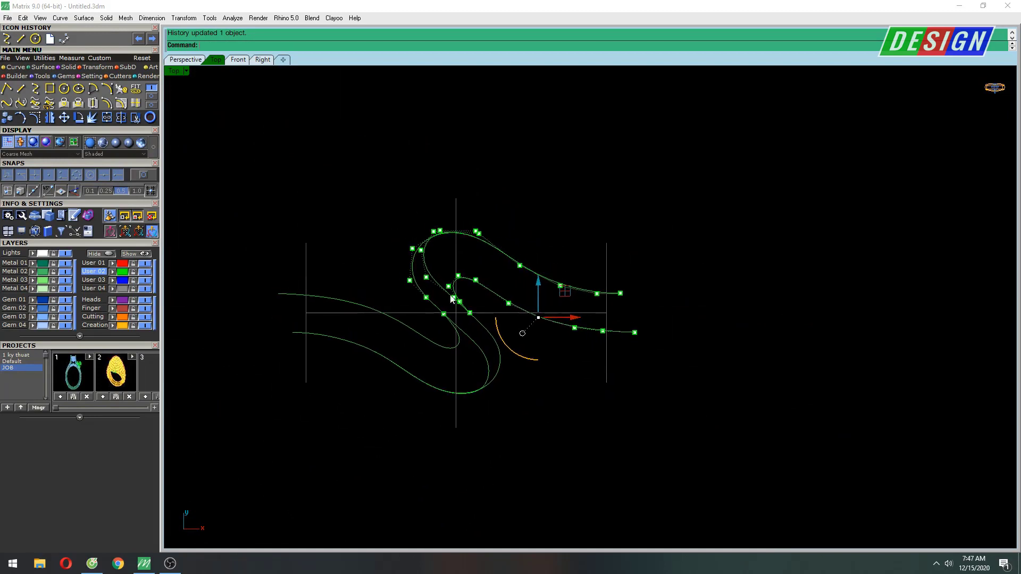
Step: Widen the outer loop and ease its crest by moving control points down-left
right_click_drag(444, 294, 440, 331)
scroll(415, 324, "up", 3)
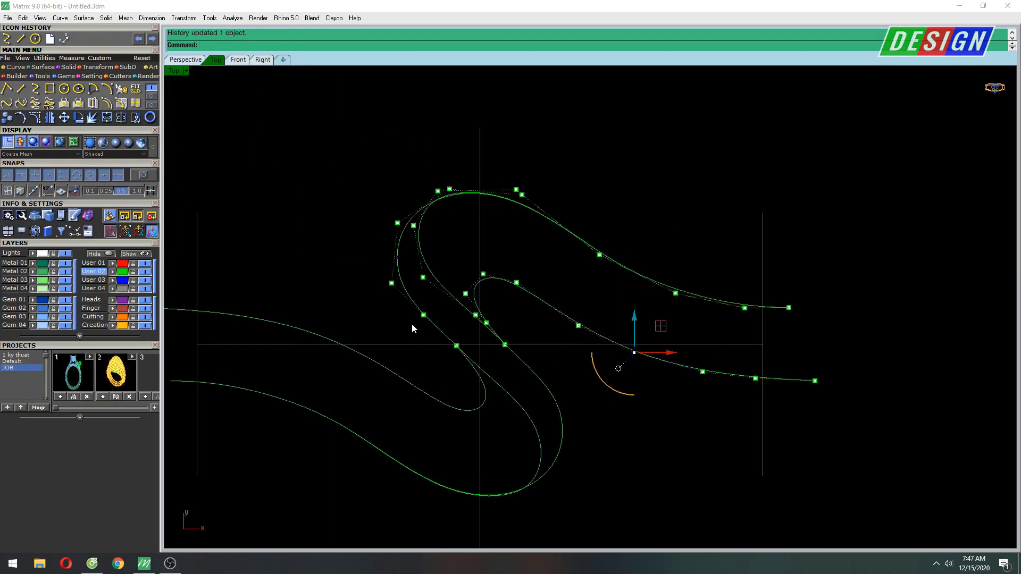
scroll(433, 312, "up", 3)
left_click_drag(443, 296, 436, 304)
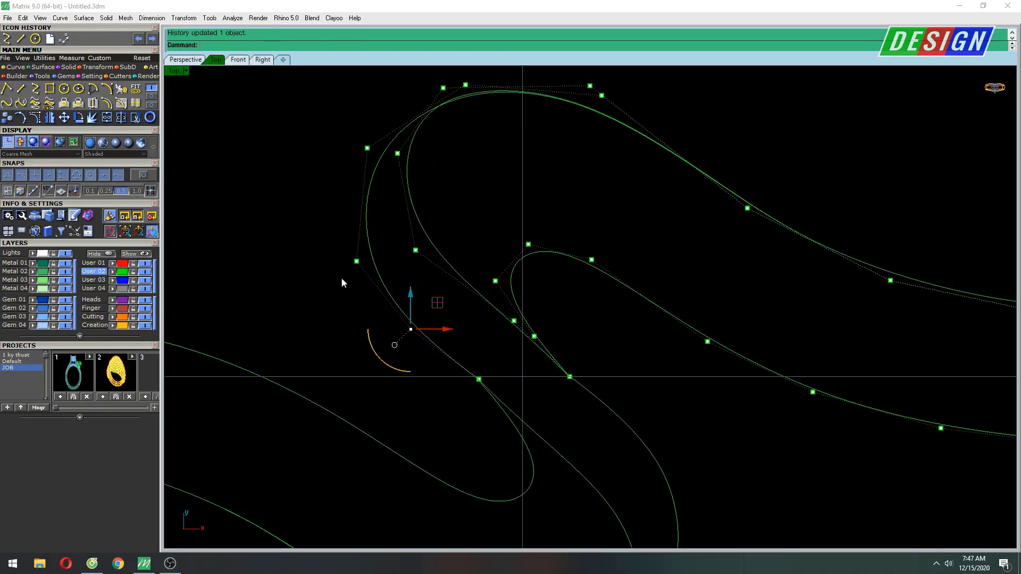
left_click_drag(386, 235, 372, 246)
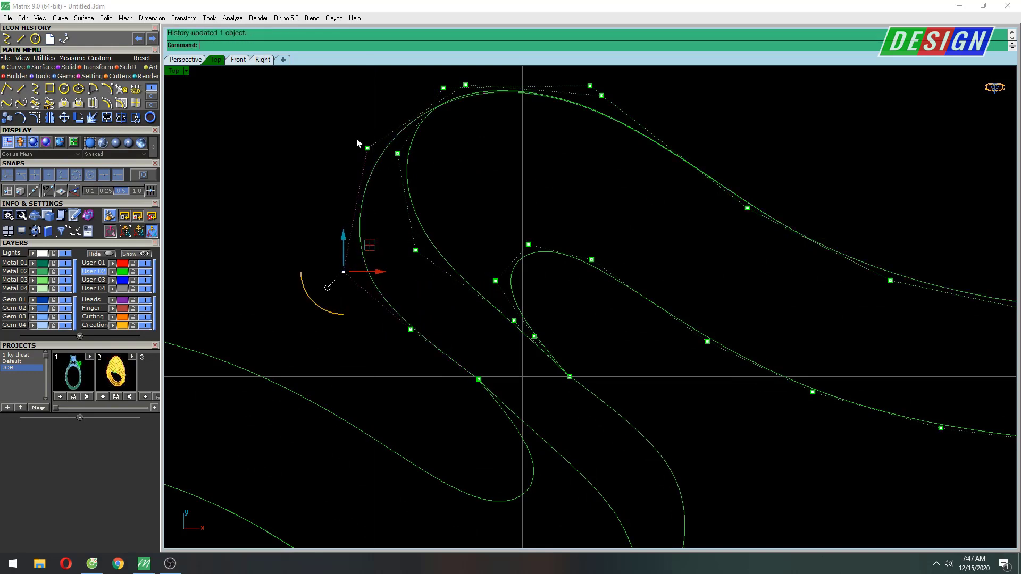
left_click_drag(395, 130, 371, 126)
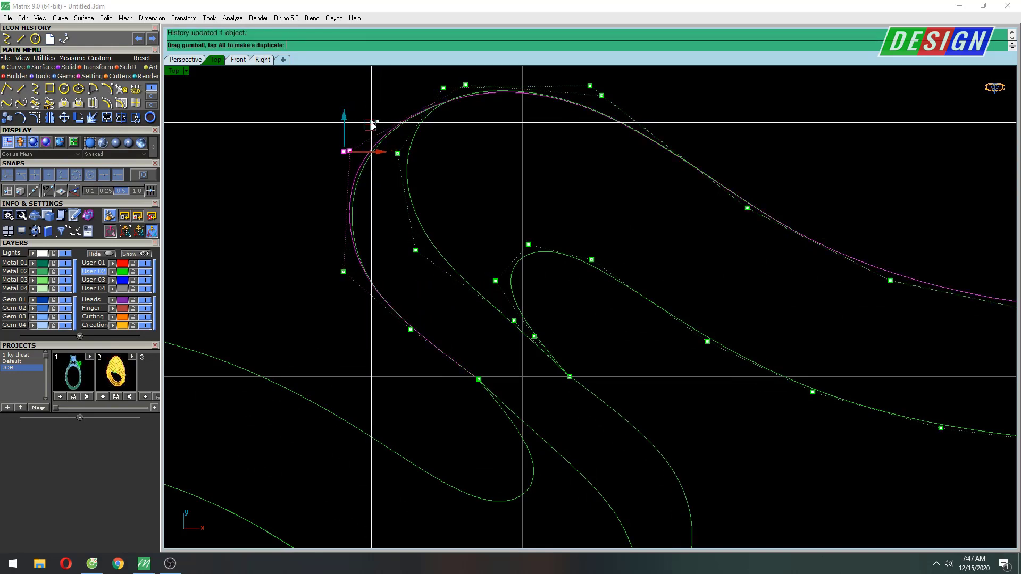
right_click_drag(448, 120, 426, 186)
left_click_drag(409, 140, 467, 179)
left_click_drag(461, 124, 455, 130)
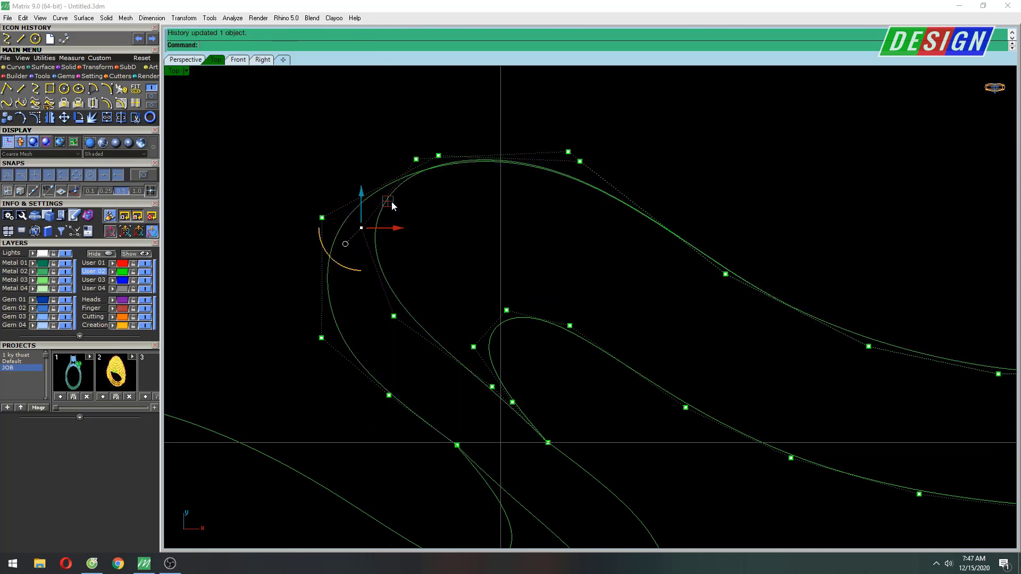
left_click_drag(407, 196, 388, 206)
Step: Pull further control points down-left so the loop flows into its tail
left_click(396, 328)
left_click_drag(396, 328, 413, 309)
scroll(442, 243, "up", 2)
scroll(441, 283, "up", 1)
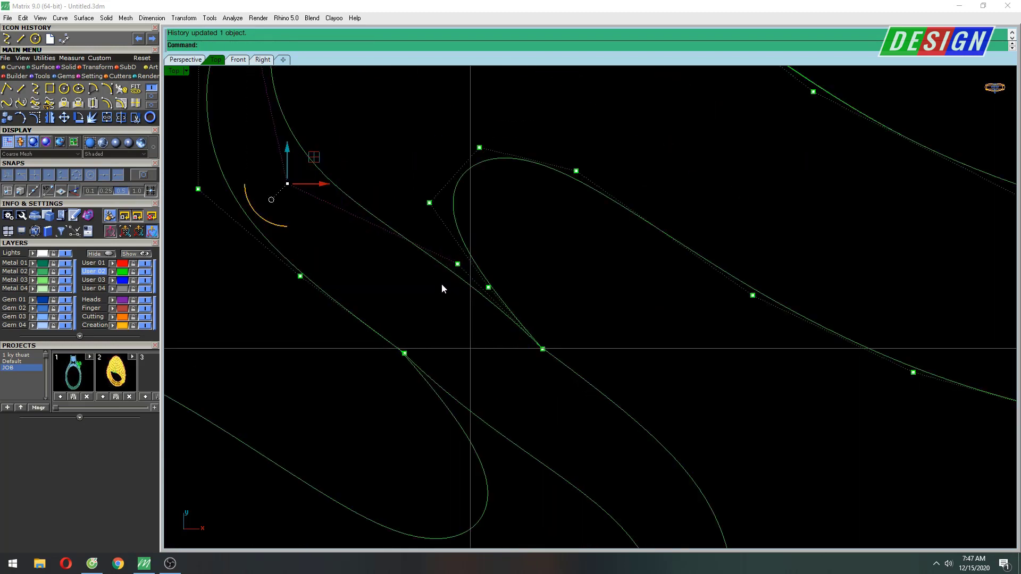
left_click_drag(484, 238, 468, 248)
left_click_drag(327, 254, 317, 255)
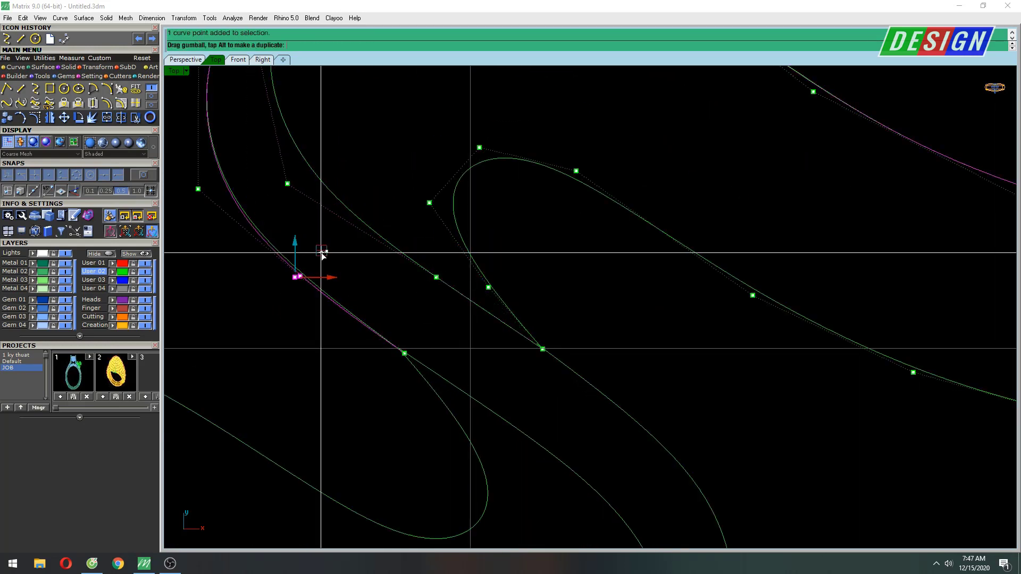
right_click_drag(172, 215, 300, 315)
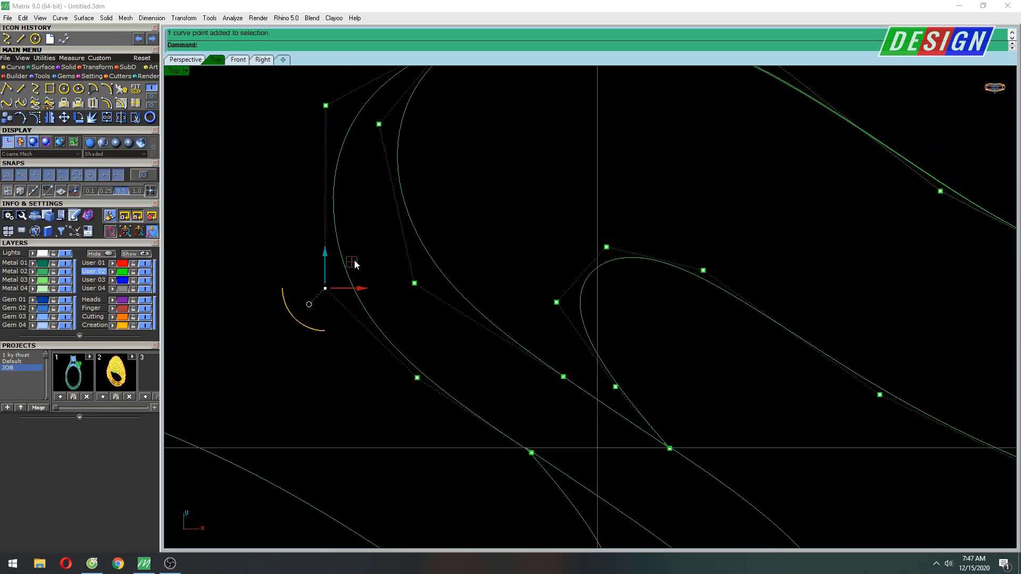
left_click_drag(355, 263, 343, 270)
scroll(452, 250, "down", 3)
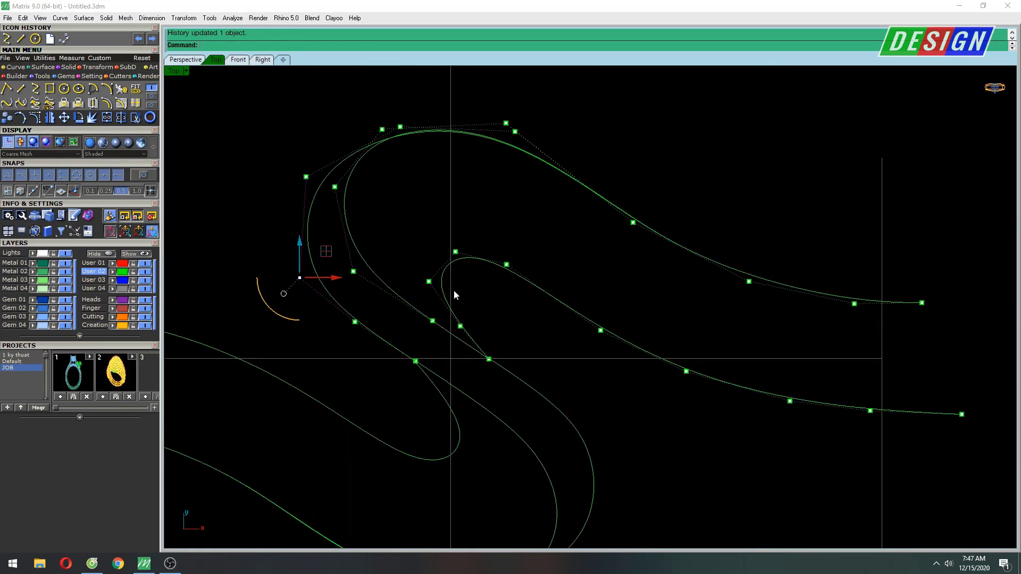
scroll(453, 328, "up", 3)
Step: Round the inner loop by repositioning its top and side control points
left_click_drag(489, 301, 477, 305)
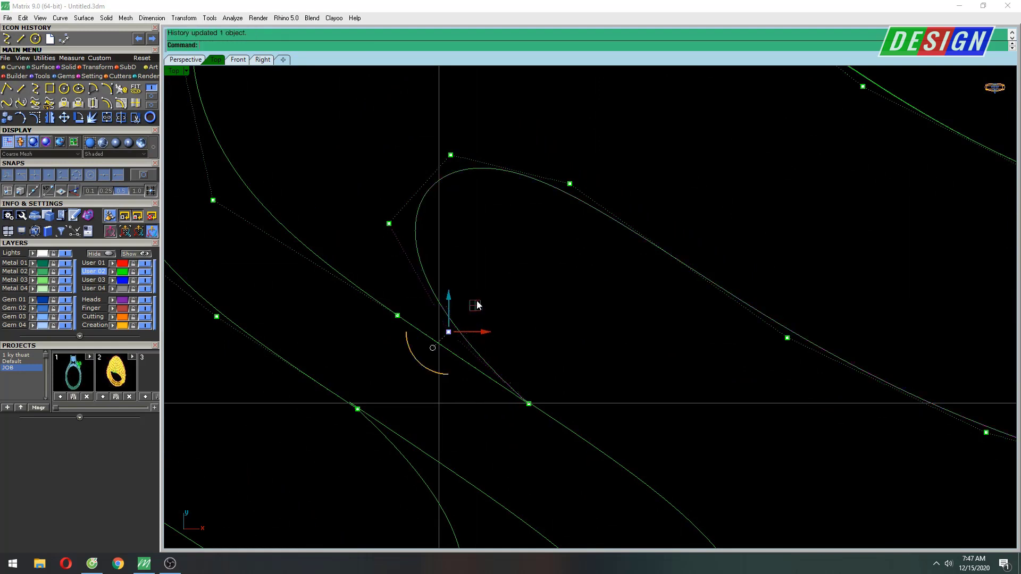
left_click_drag(556, 384, 584, 396)
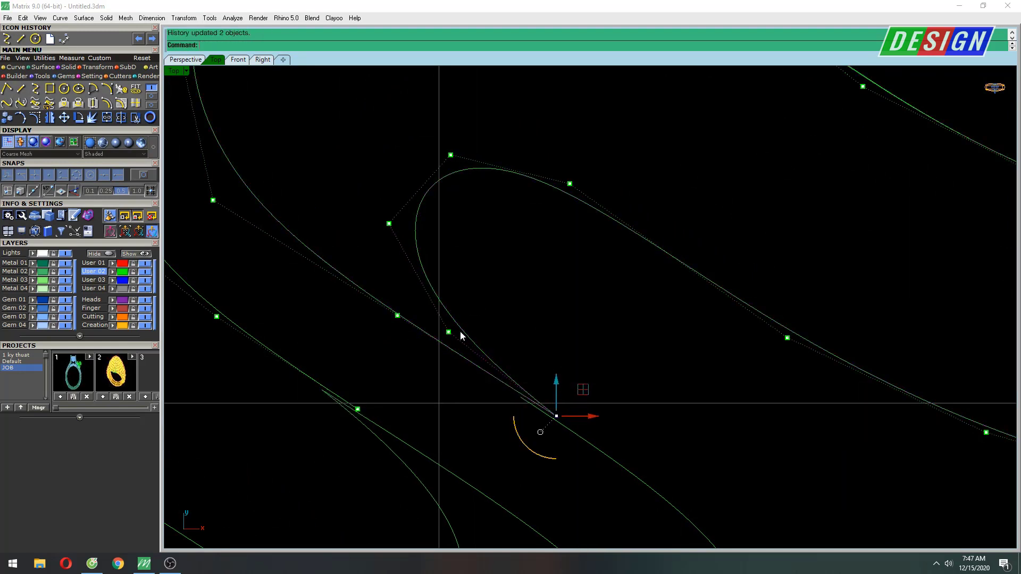
left_click_drag(474, 306, 399, 200)
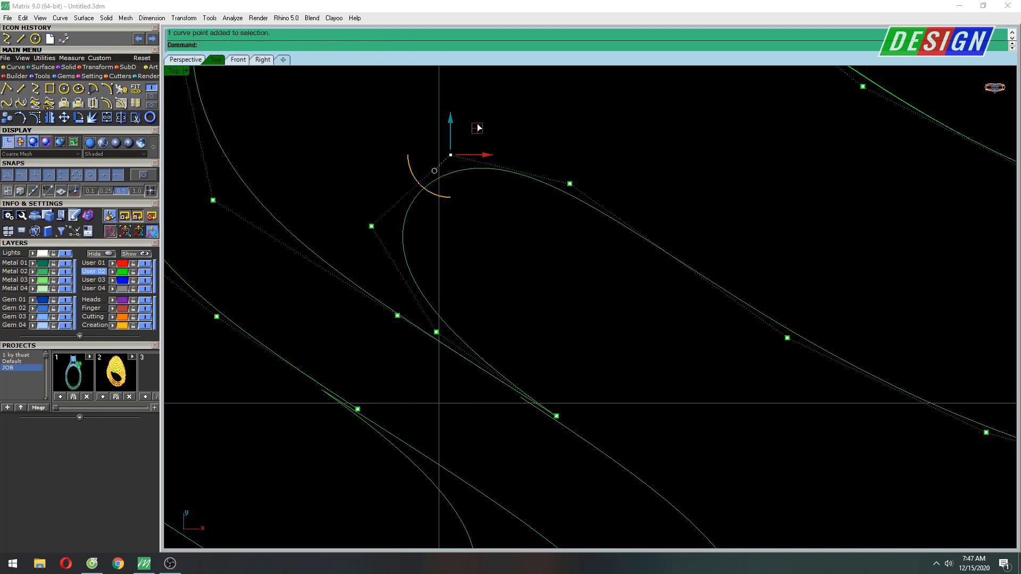
left_click_drag(478, 127, 475, 135)
left_click_drag(596, 165, 595, 159)
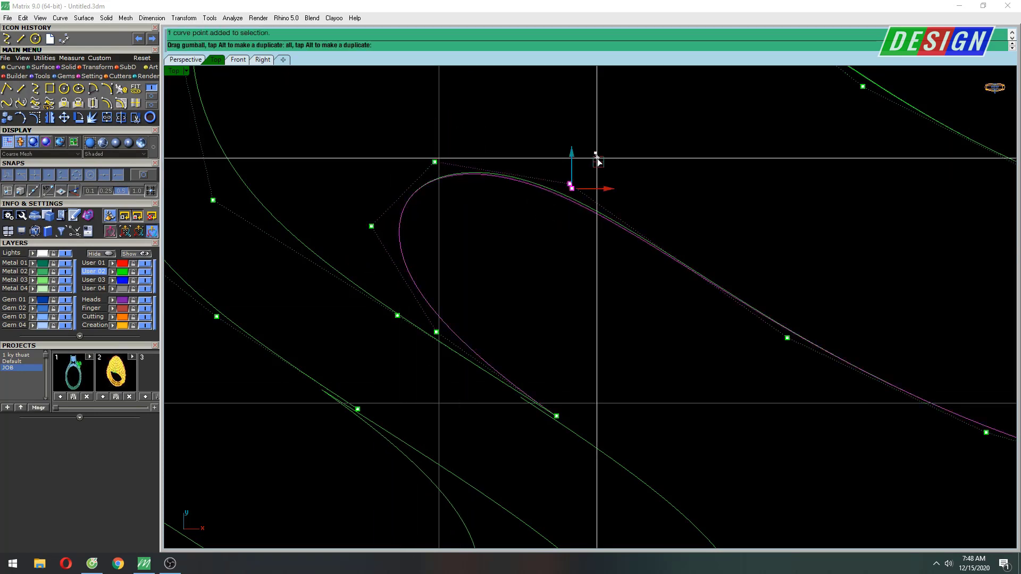
scroll(580, 169, "down", 3)
right_click_drag(586, 173, 575, 221)
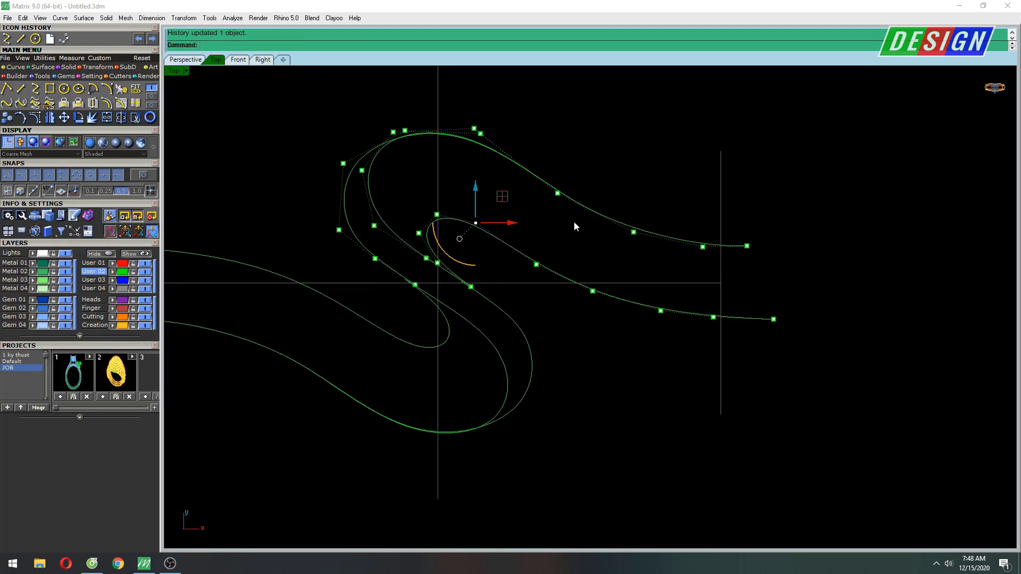
scroll(583, 174, "up", 3)
left_click_drag(566, 183, 567, 182)
scroll(597, 276, "down", 3)
Step: Take a trial aligned measurement across the curves, reading 12.48
scroll(601, 267, "down", 2)
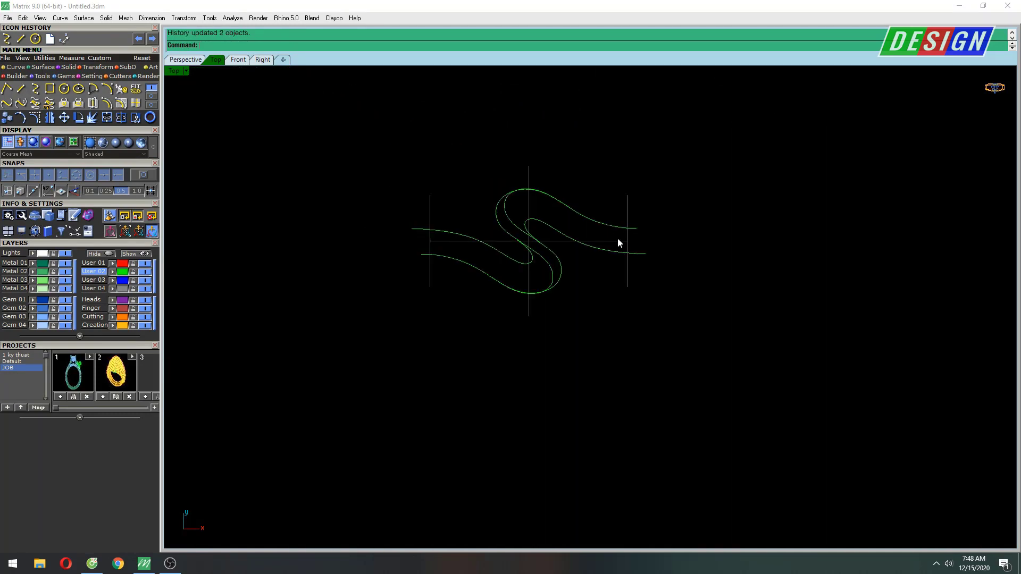
right_click_drag(617, 238, 572, 250)
scroll(534, 257, "up", 2)
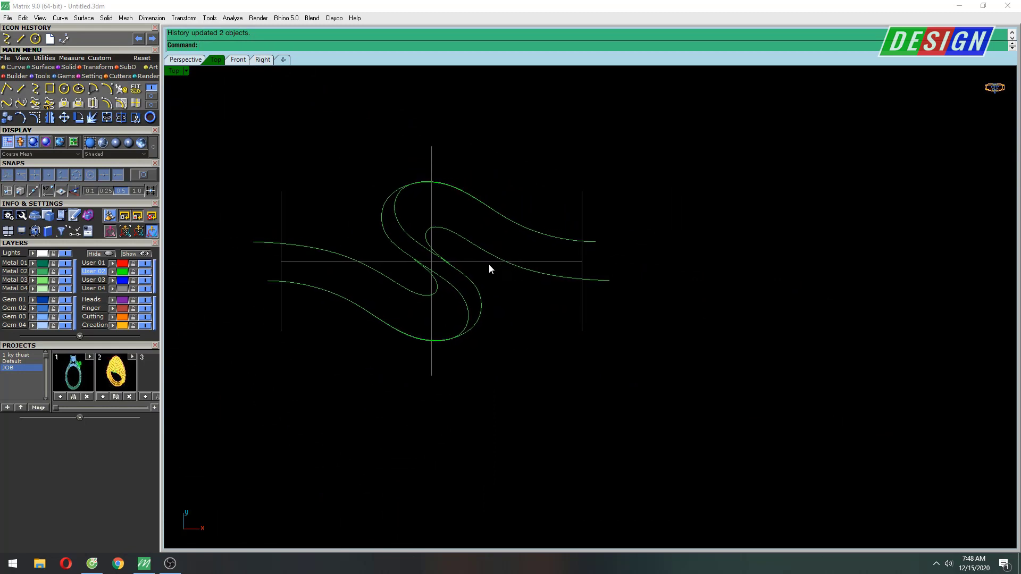
scroll(451, 258, "up", 2)
scroll(500, 278, "up", 1)
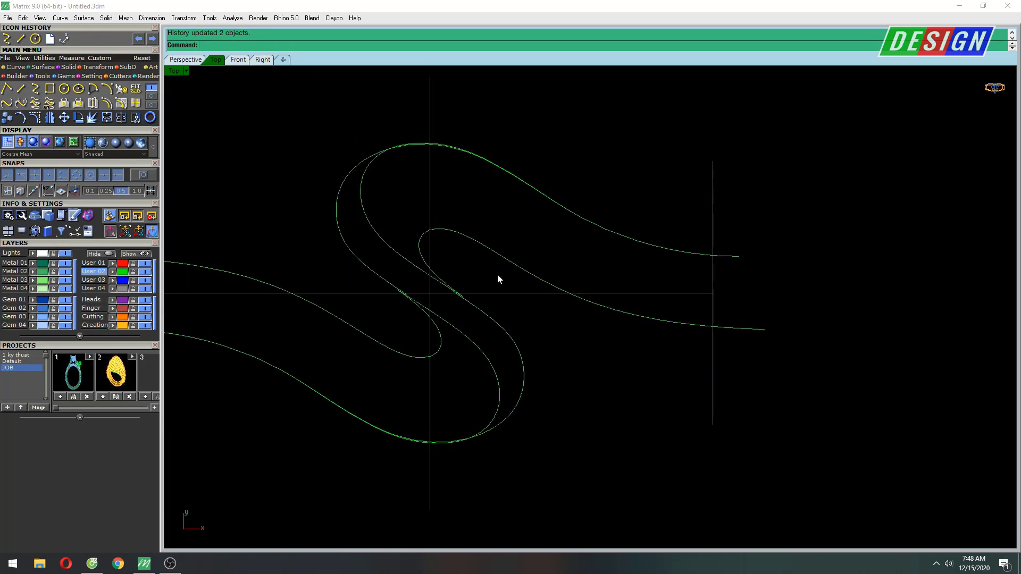
left_click(63, 40)
left_click(484, 144)
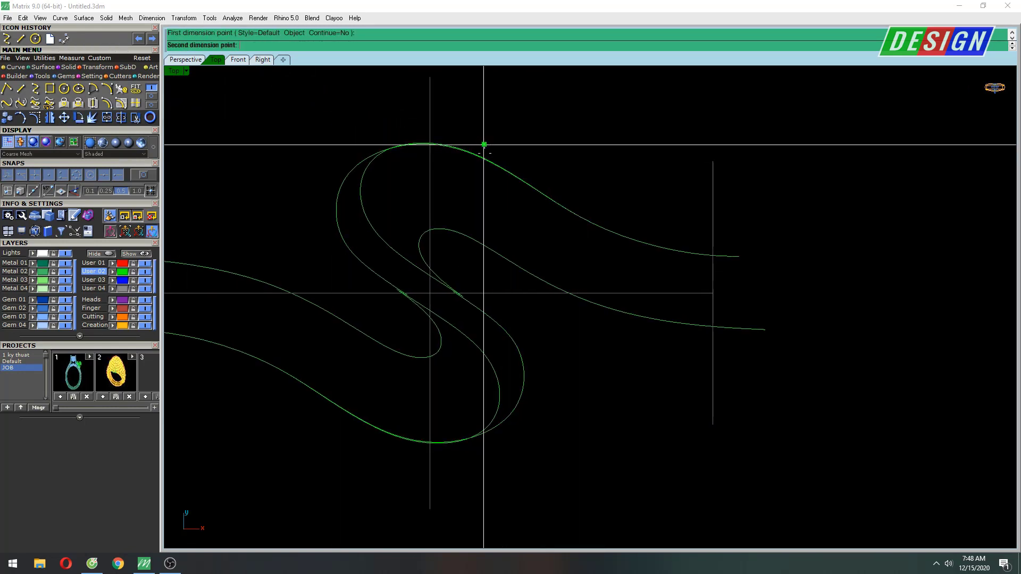
left_click(481, 455)
key("Escape")
Step: Measure the 3.06 gap between the two curve tail ends
right_click_drag(608, 369, 531, 372)
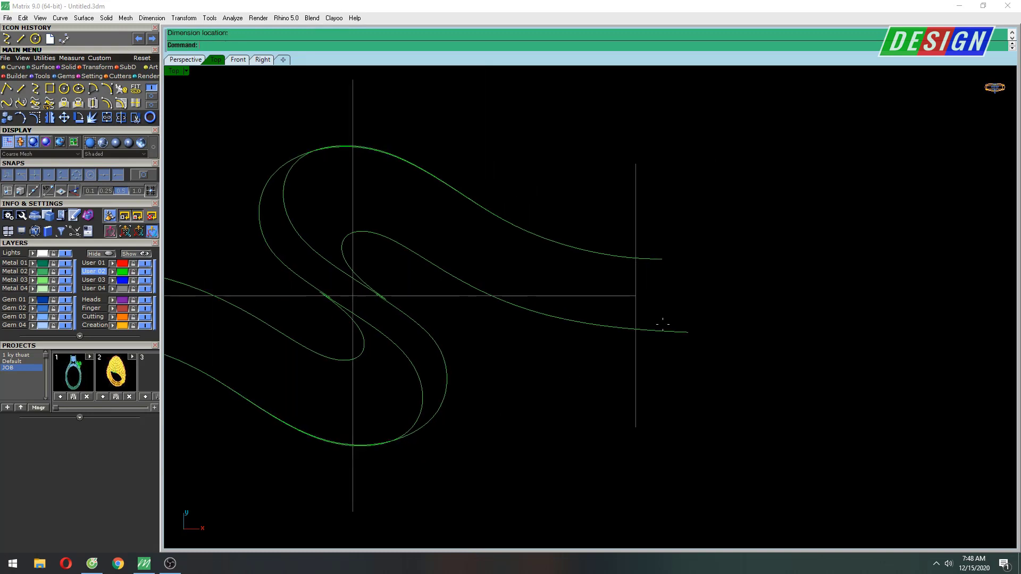
right_click(662, 324)
left_click(661, 258)
left_click(659, 330)
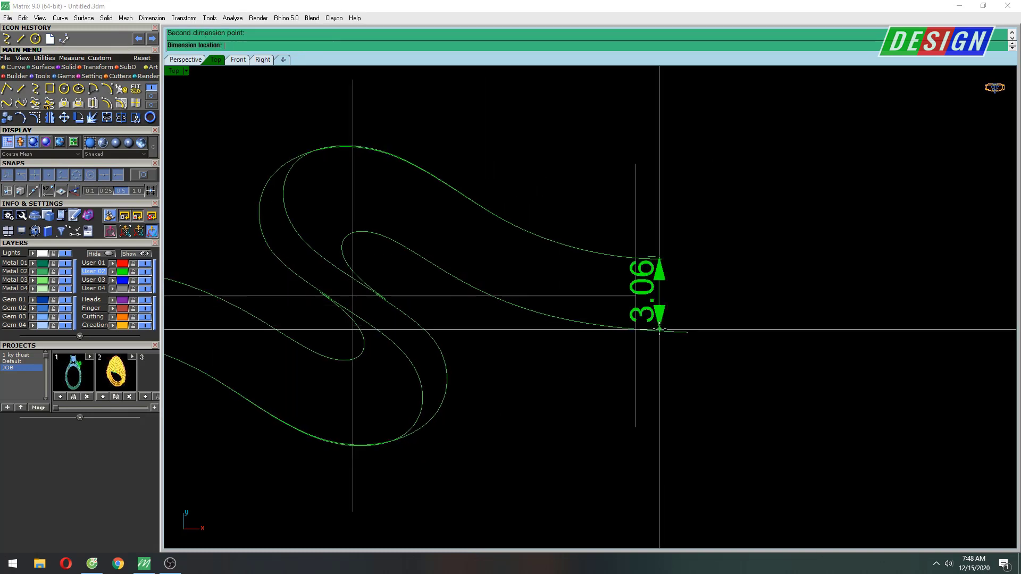
key("Escape")
Step: Measure the 1.19 spacing between the curves near their crossing
scroll(465, 305, "up", 2)
right_click(391, 320)
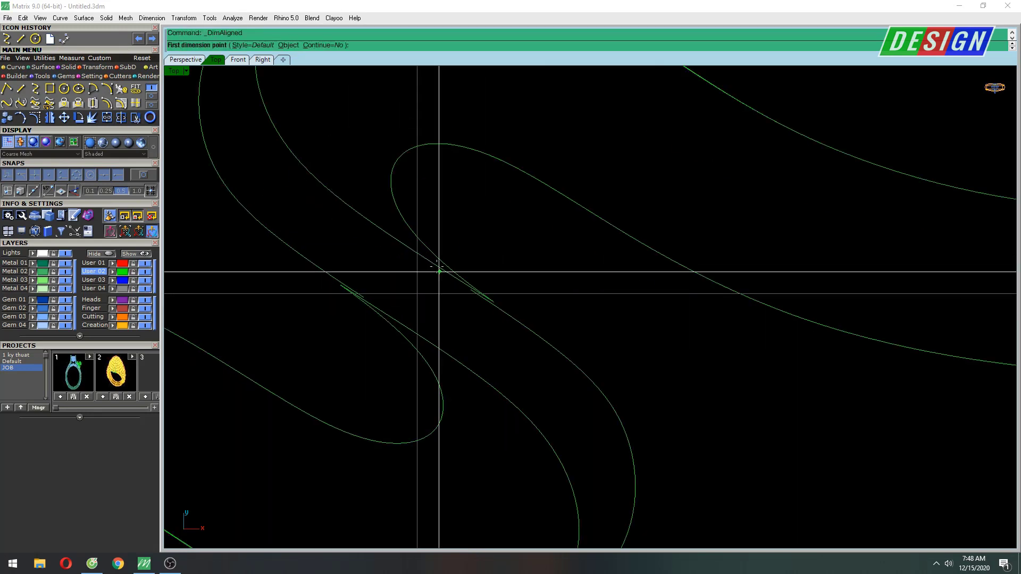
scroll(431, 262, "up", 3)
left_click(431, 262)
left_click(394, 307)
key("Escape")
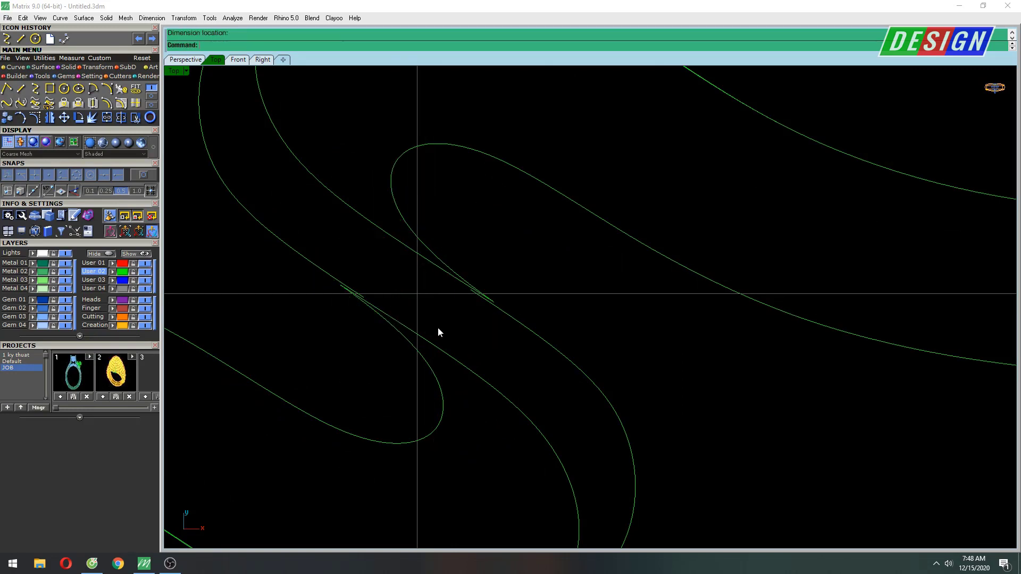
scroll(408, 305, "down", 2)
scroll(372, 287, "up", 3)
scroll(356, 281, "down", 1)
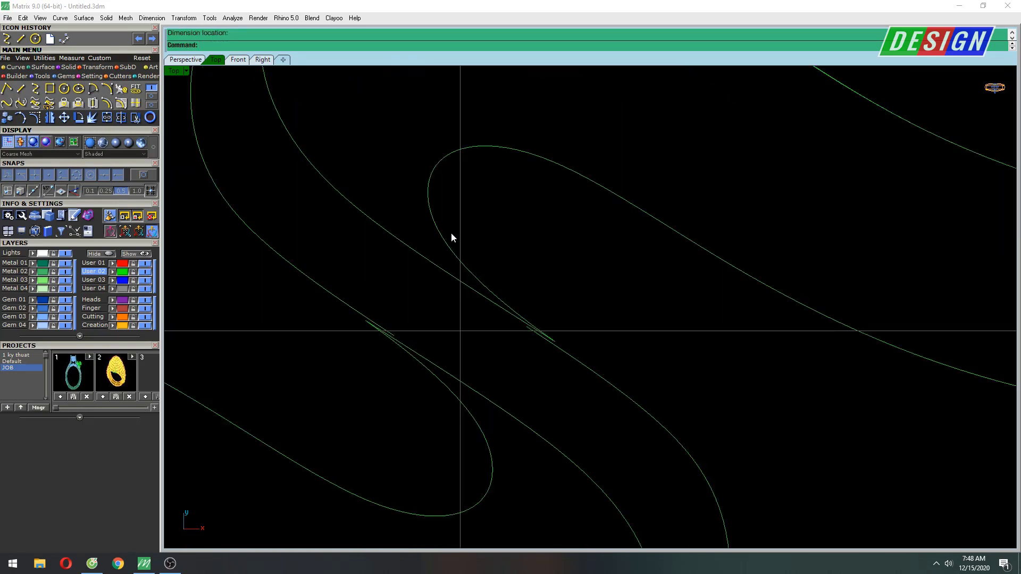
scroll(451, 237, "down", 2)
Step: Clear the selection and unlock the locked pattern curve with UnlockSelected
scroll(446, 314, "up", 2)
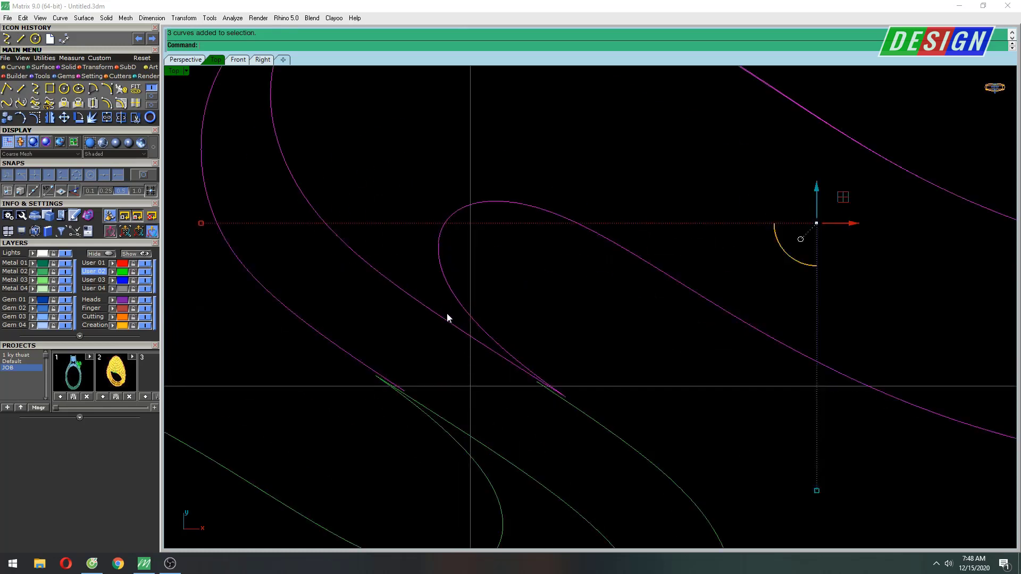
scroll(529, 341, "up", 1)
scroll(452, 357, "up", 1)
scroll(373, 373, "up", 3)
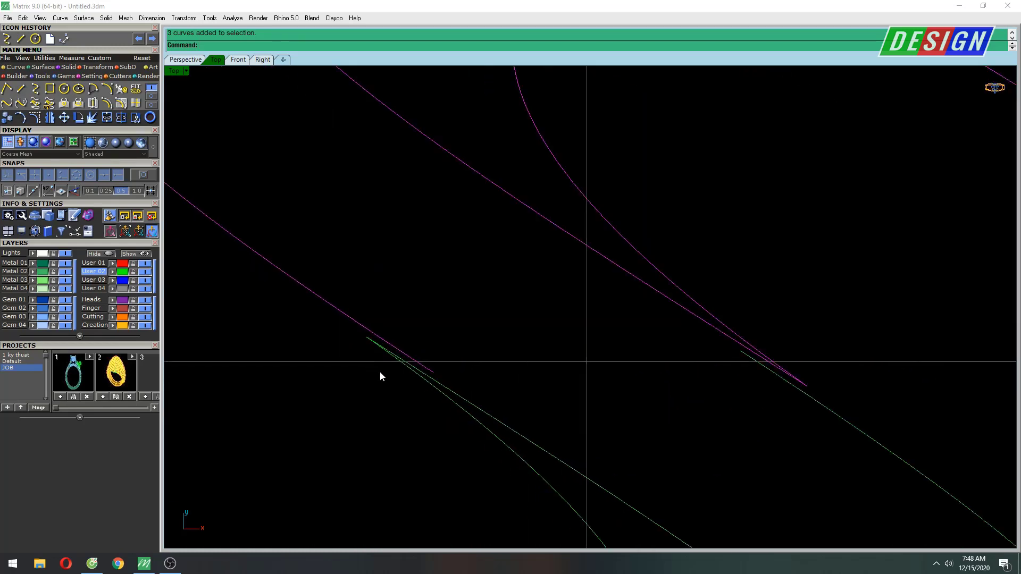
scroll(381, 370, "down", 3)
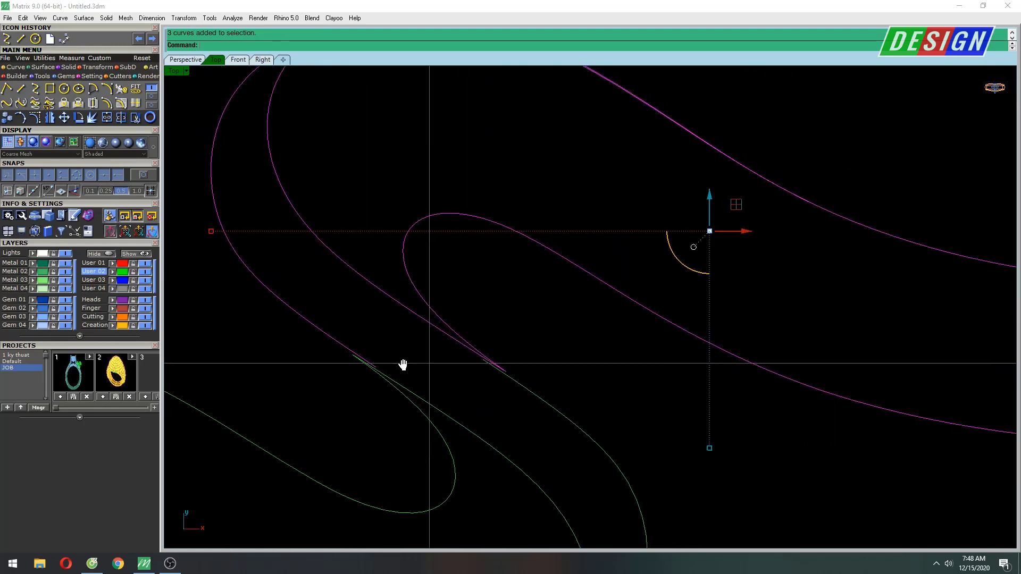
key("Escape")
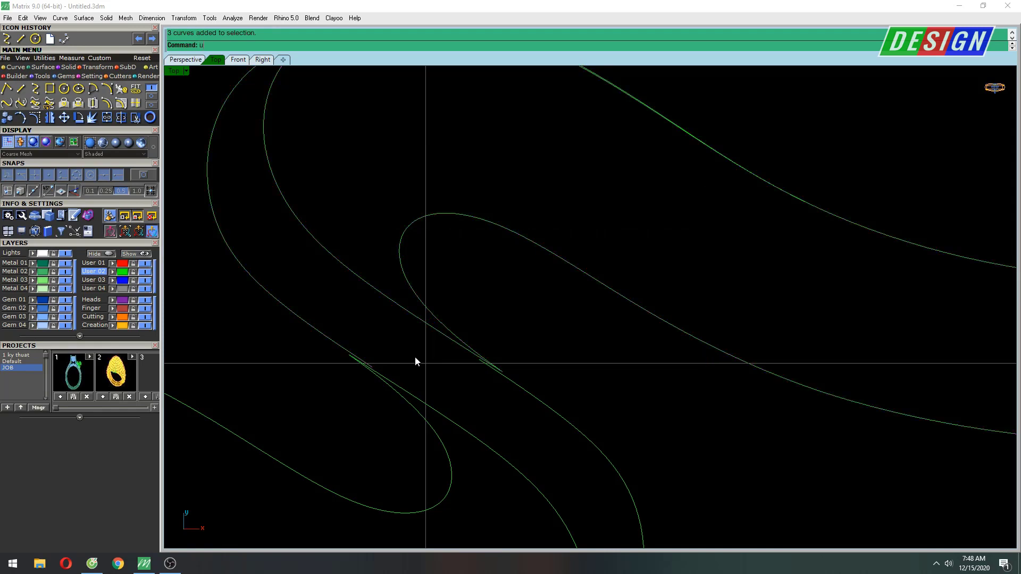
type("lockSelected")
key("Return")
left_click(344, 366)
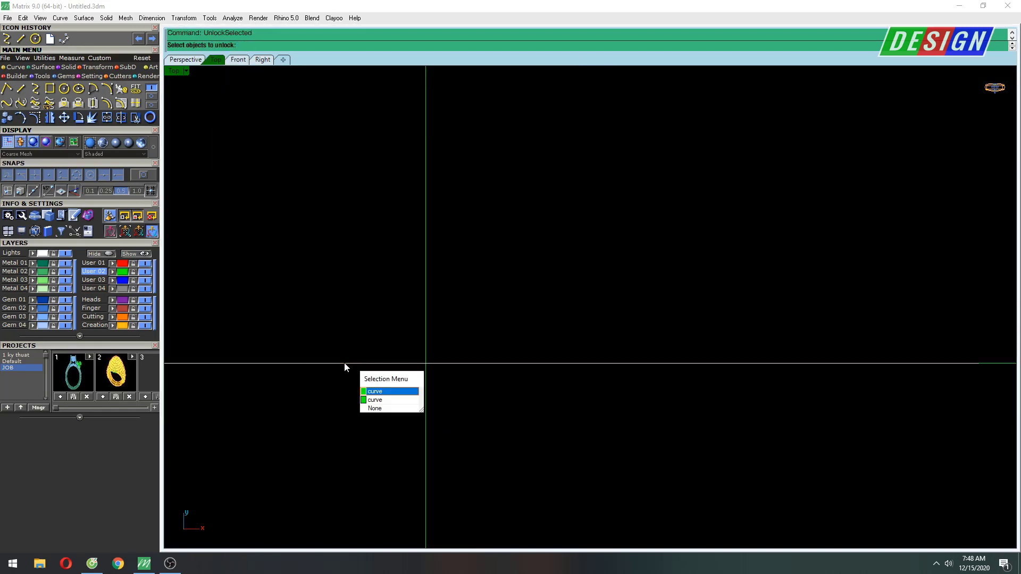
left_click(375, 398)
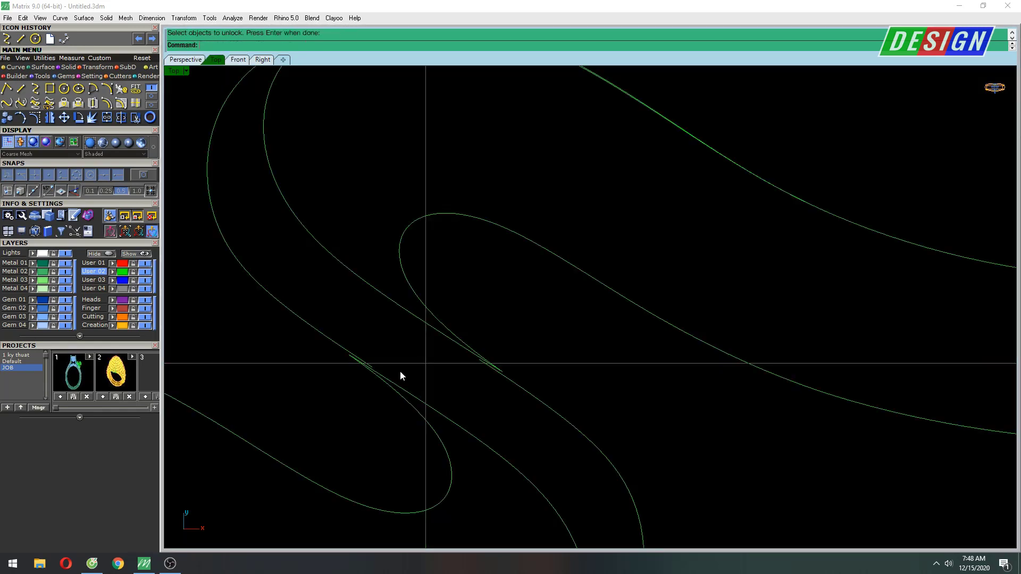
Step: Trim the two overhanging line ends using the horizontal guide line as cutter
left_click(283, 362)
scroll(367, 378, "up", 5)
type("Tr")
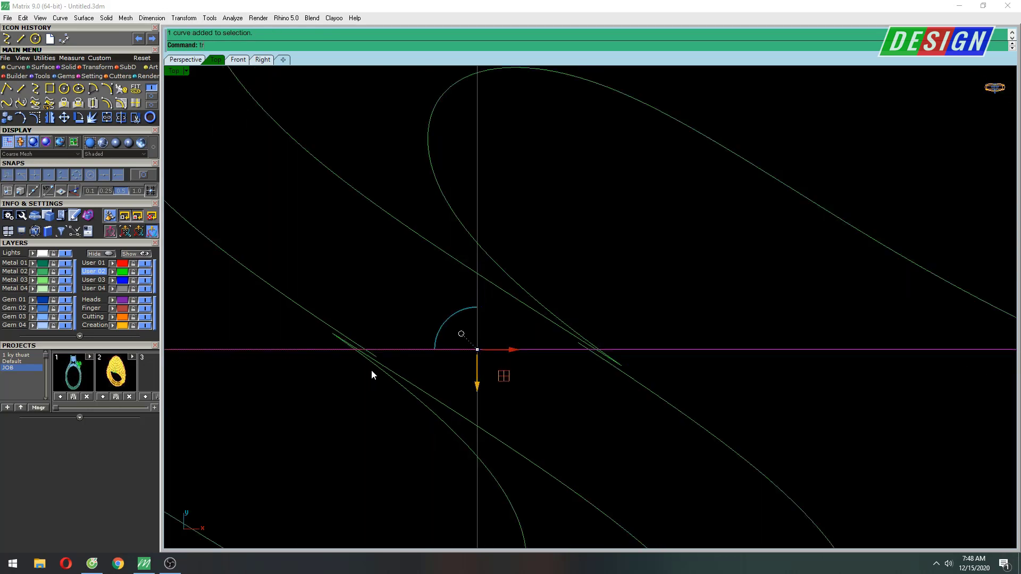
type("im")
key("Return")
scroll(371, 367, "up", 3)
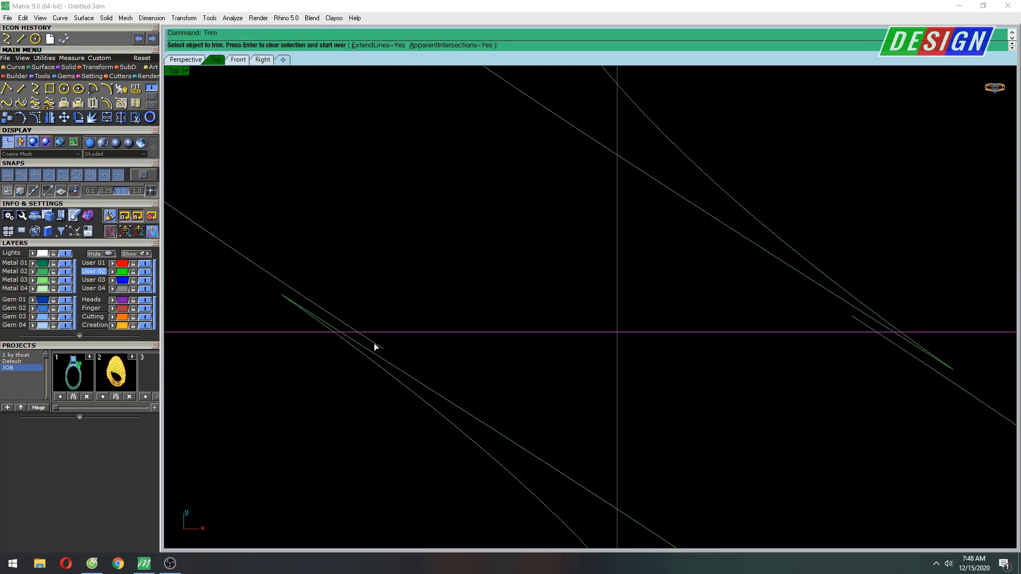
left_click(375, 343)
left_click(642, 345)
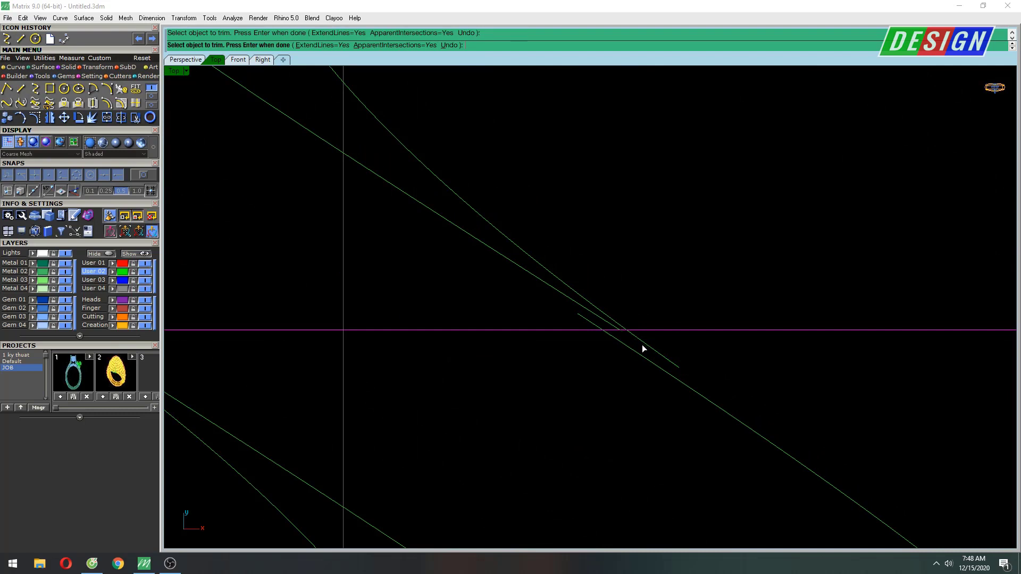
scroll(642, 349, "down", 2)
scroll(667, 255, "down", 3)
Step: Finish the trim, select the two parallel curves and show their control points
key("Return")
right_click_drag(668, 253, 649, 268)
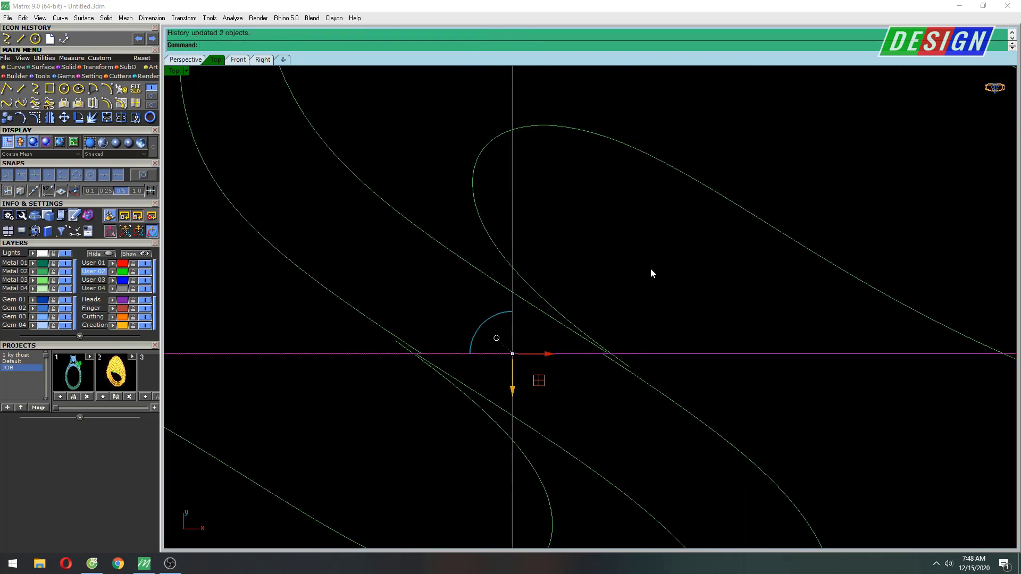
scroll(501, 306, "down", 3)
scroll(592, 291, "up", 1)
scroll(593, 291, "up", 1)
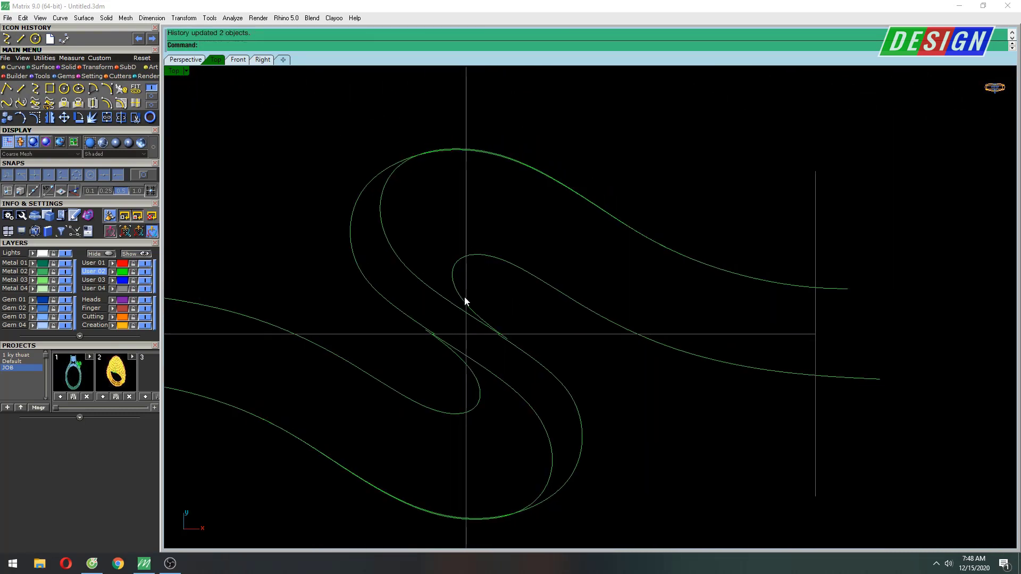
scroll(467, 301, "up", 2)
scroll(466, 313, "up", 2)
left_click_drag(396, 293, 269, 321)
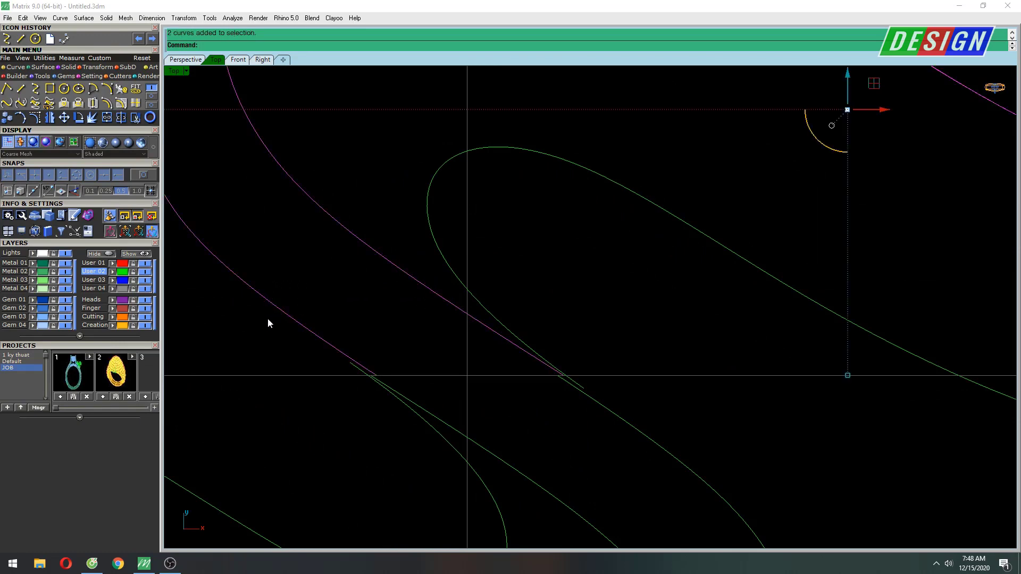
scroll(462, 358, "down", 1)
scroll(508, 335, "down", 2)
key("F10")
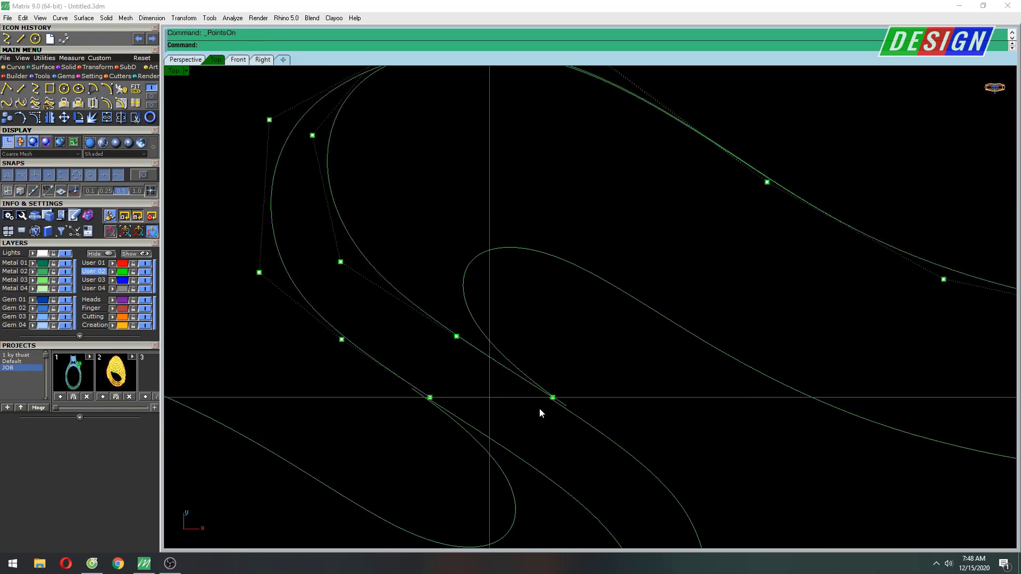
scroll(540, 408, "up", 2)
scroll(554, 390, "up", 2)
Step: Move one curve control point onto the guide-line intersection with the Int snap
left_click(566, 356)
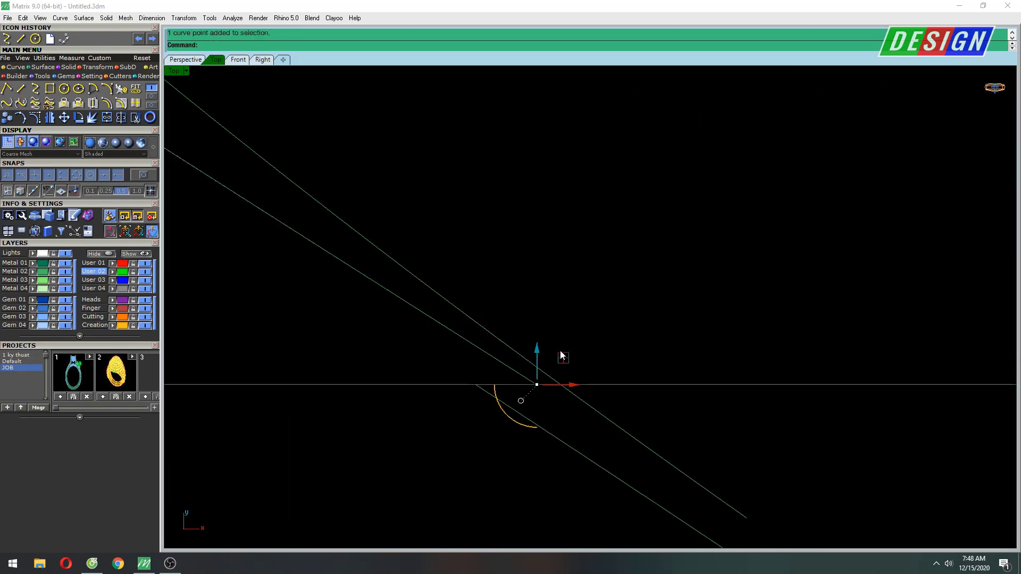
type("Move")
key("Return")
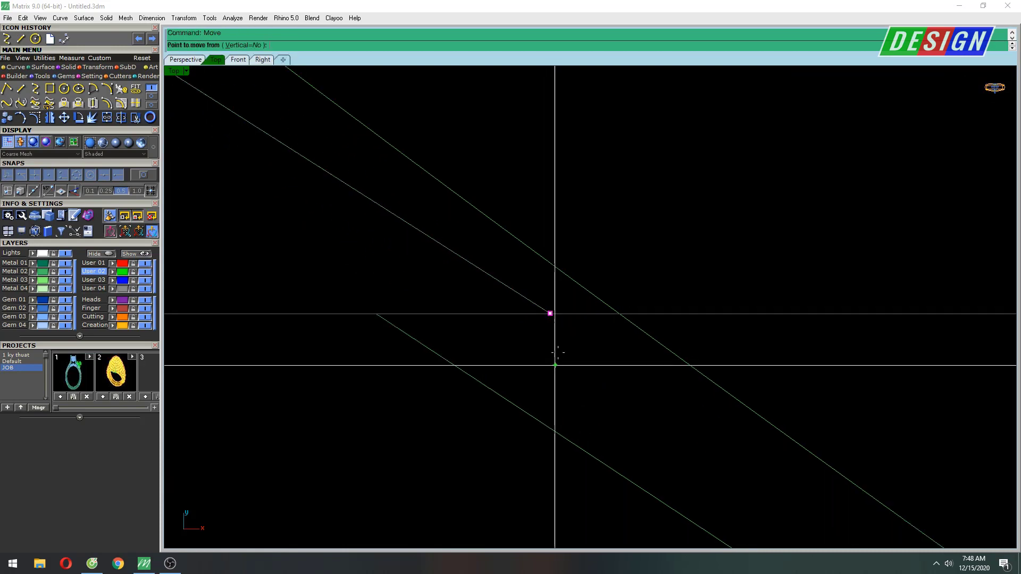
left_click(550, 313)
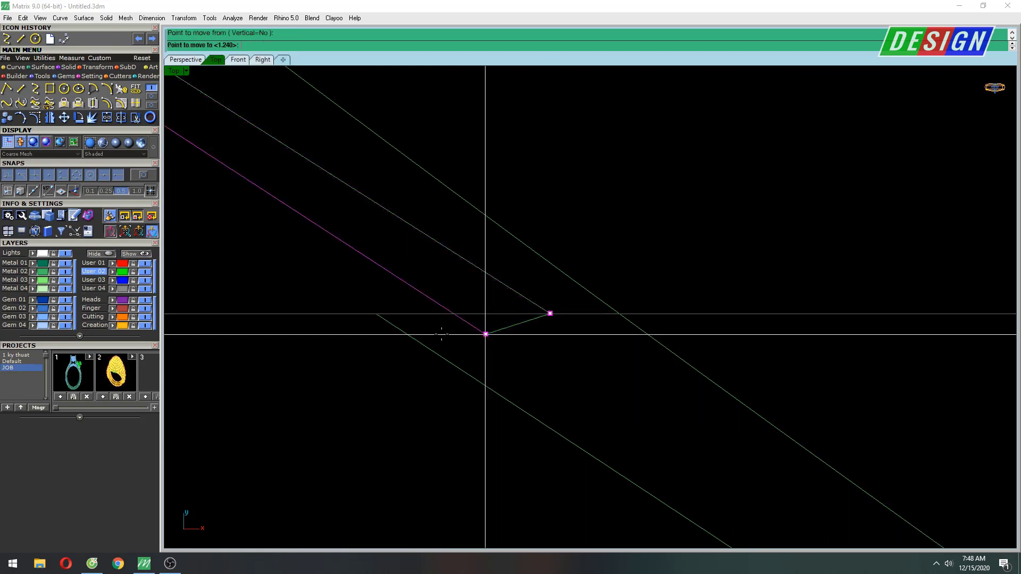
left_click(375, 313)
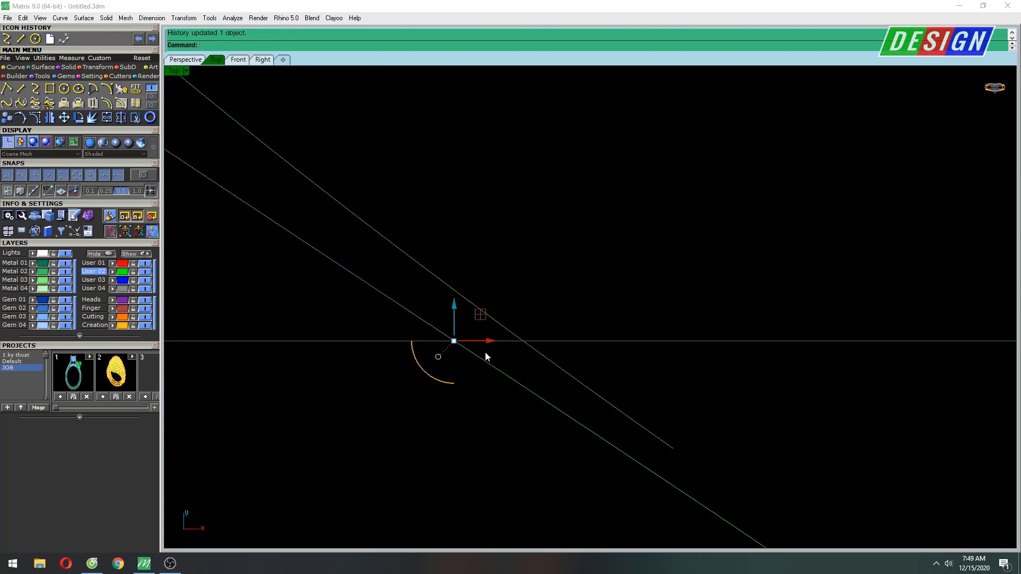
scroll(401, 378, "up", 2)
scroll(400, 378, "up", 2)
scroll(400, 378, "up", 2)
scroll(401, 379, "up", 2)
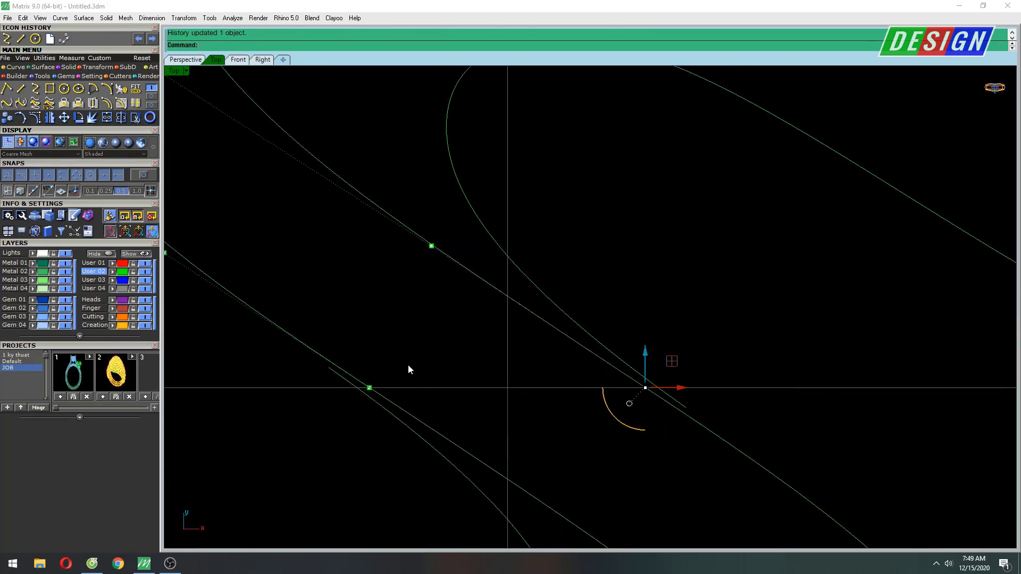
scroll(407, 365, "down", 1)
scroll(449, 353, "down", 1)
scroll(435, 349, "down", 3)
scroll(378, 318, "up", 1)
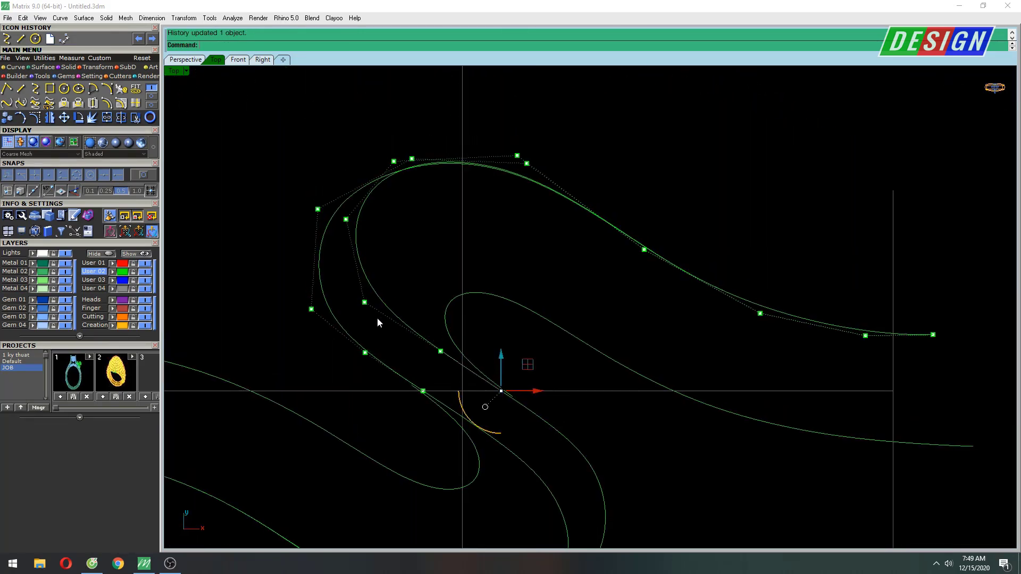
scroll(330, 311, "up", 2)
Step: Drag an upper-curve control point to smooth the loop, then hide the control points
left_click(361, 291)
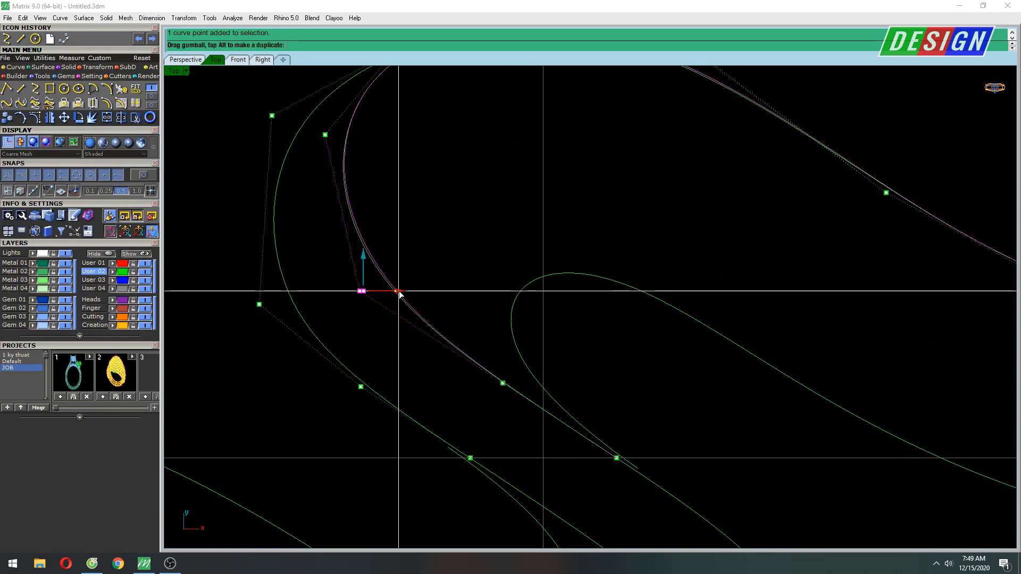
left_click_drag(398, 293, 402, 293)
key("Escape")
scroll(431, 290, "down", 3)
left_click_drag(585, 207, 529, 318)
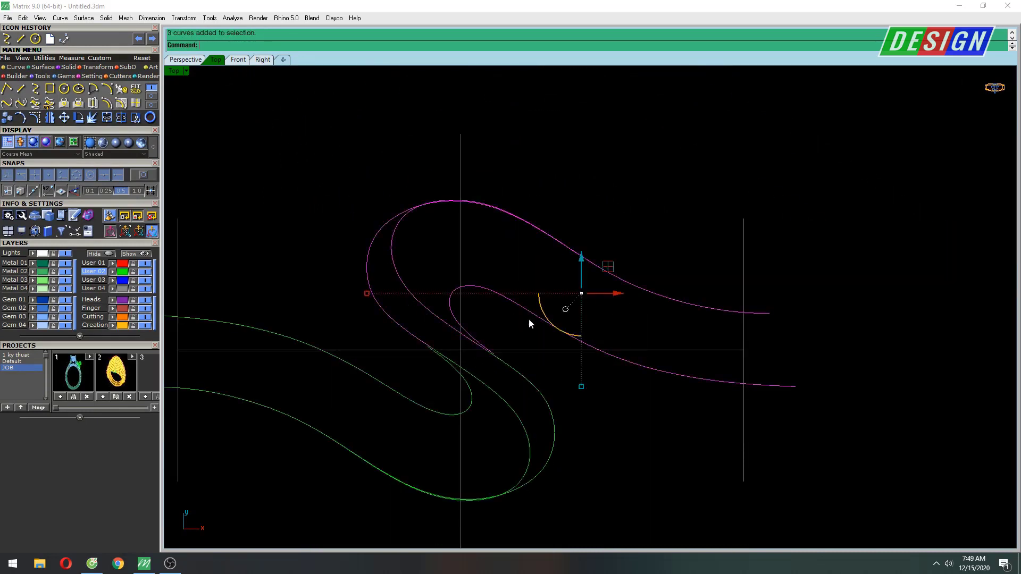
left_click(621, 206)
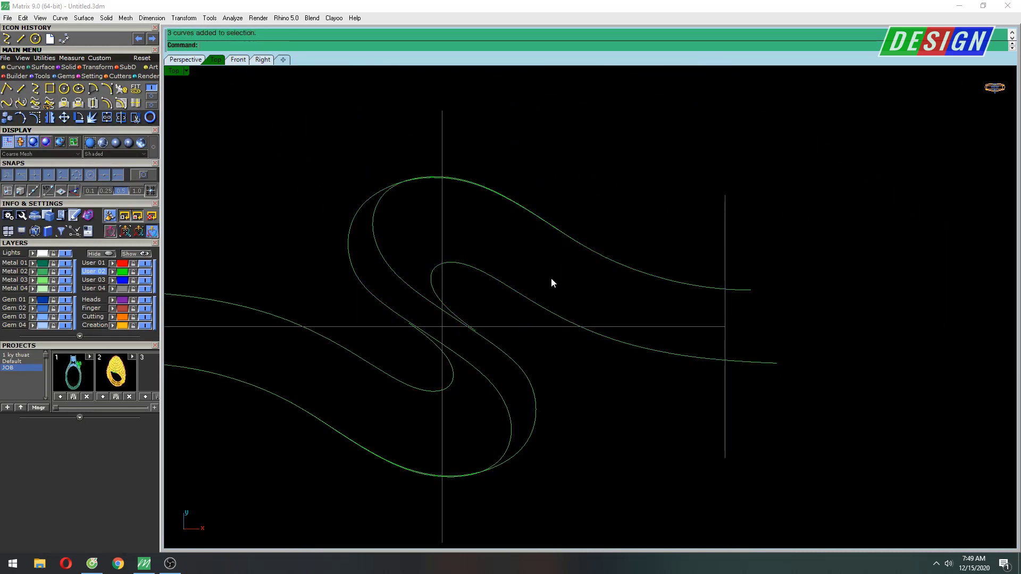
Step: In Perspective, extrude the ring's outer circle with ExtrudeCrv into a both-sided solid cylinder
left_click(534, 308)
mouse_move(534, 311)
right_mouse_down()
mouse_move(477, 228)
mouse_move(534, 252)
mouse_move(535, 308)
mouse_move(528, 292)
right_mouse_up()
left_click(481, 268)
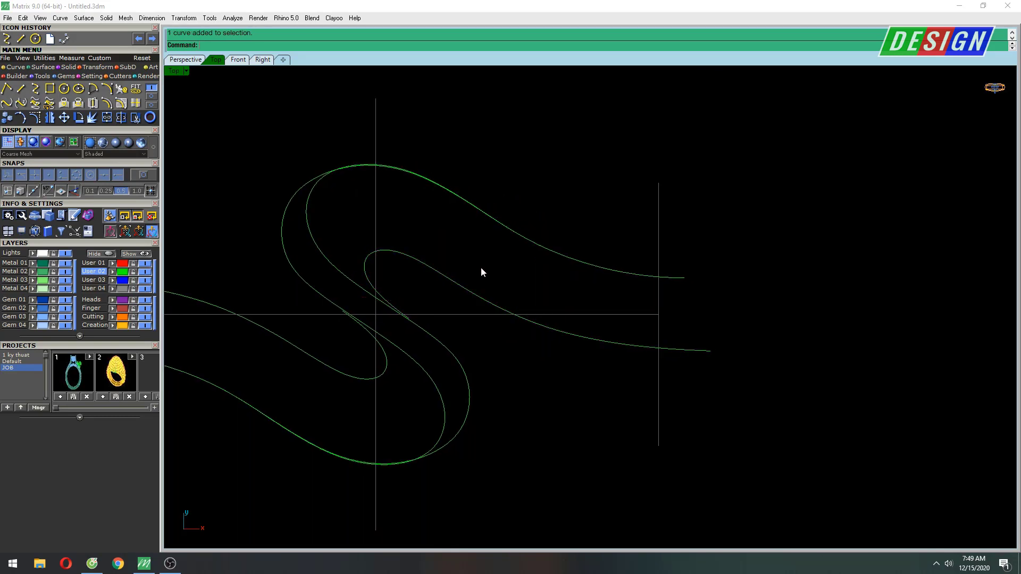
key("ctrl+F4")
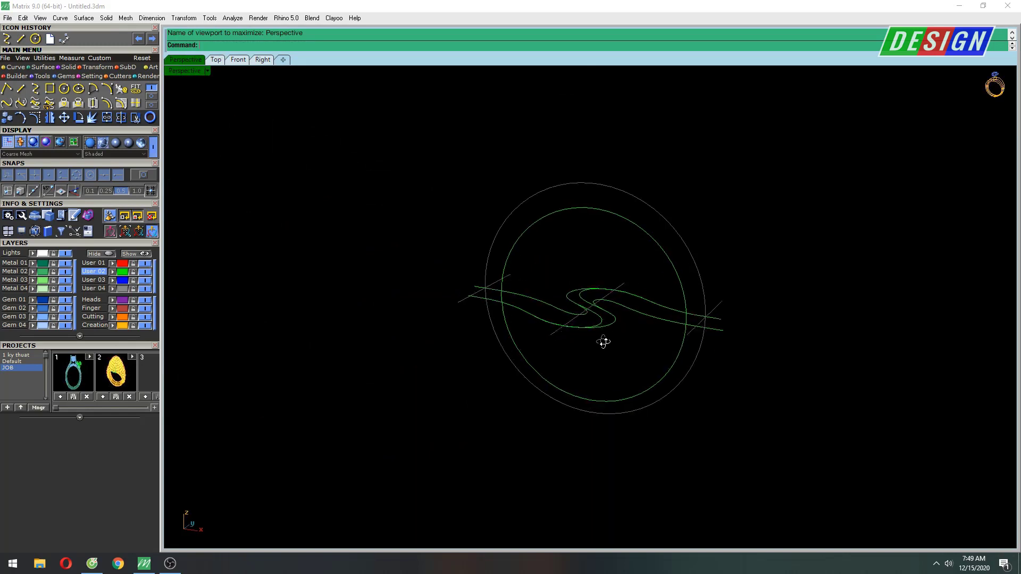
right_click_drag(653, 270, 612, 266)
type("UnlockSelected")
key("Return")
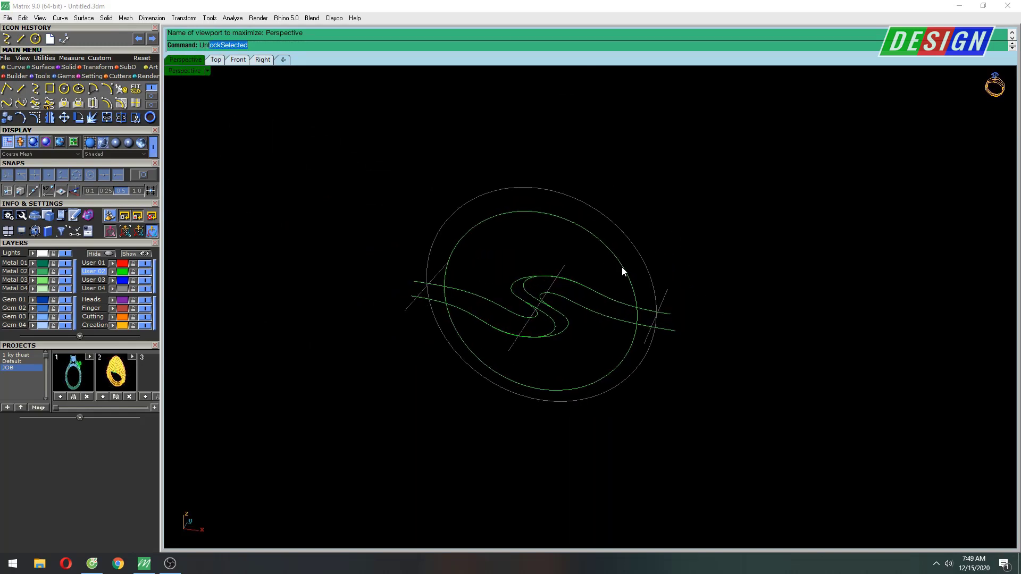
left_click(627, 240)
right_click_drag(629, 244, 589, 272)
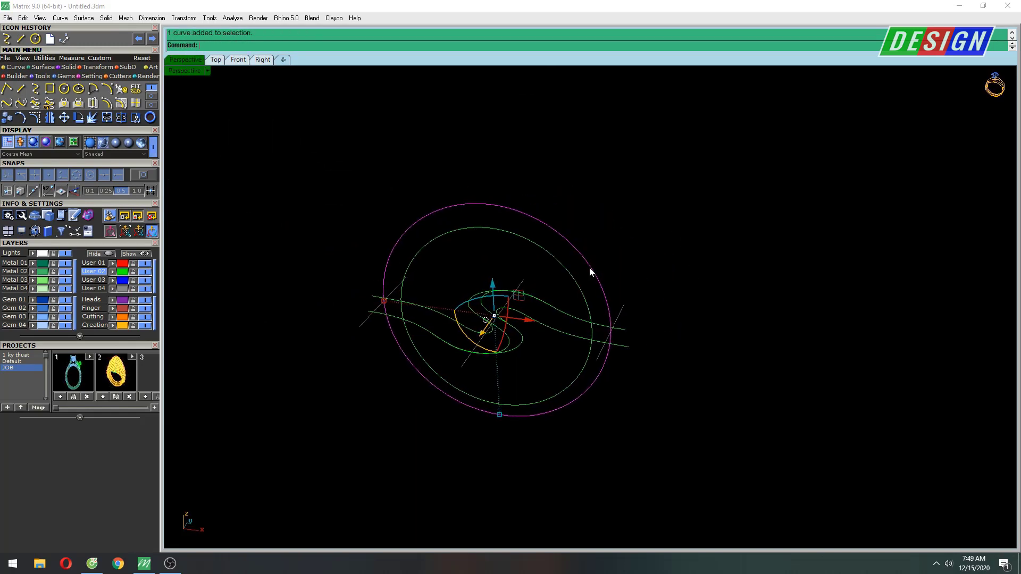
type("extrudecrv")
key("Return")
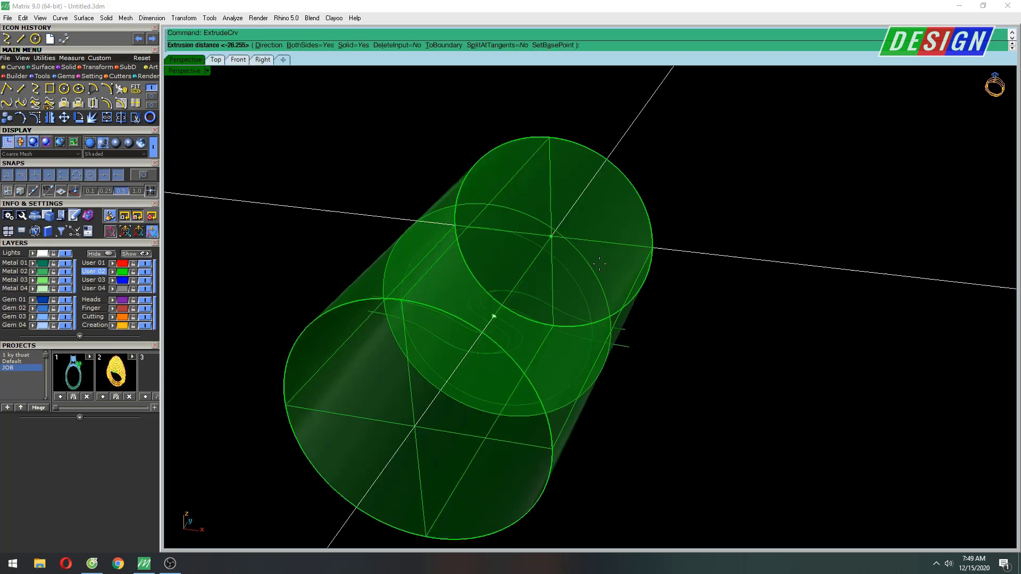
left_click(669, 257)
key("ctrl+F1")
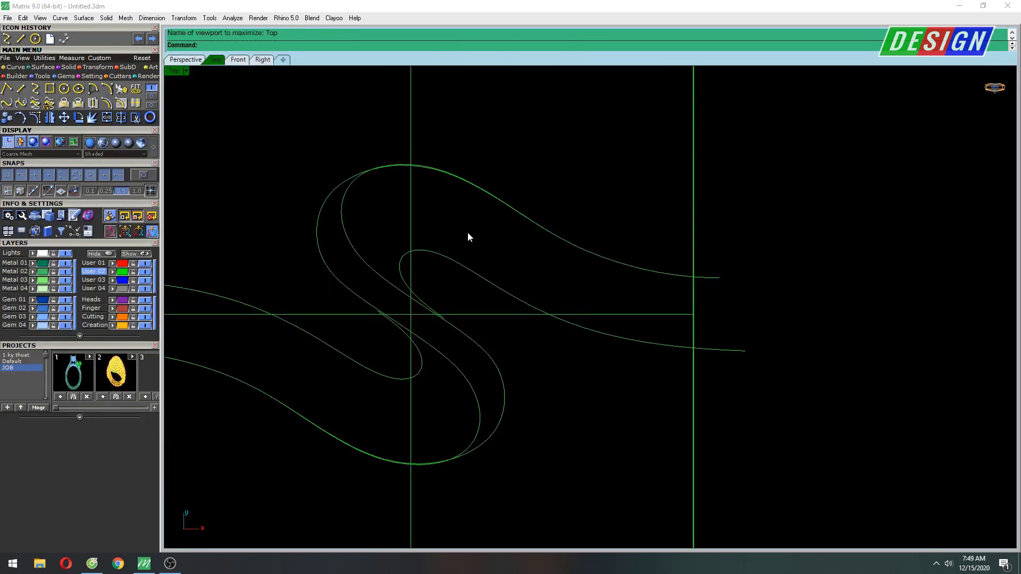
Step: Copy the inner S curve and the outer loop curve to the clipboard as backups
left_click(465, 266)
right_click_drag(464, 277, 460, 256)
key("ctrl+c")
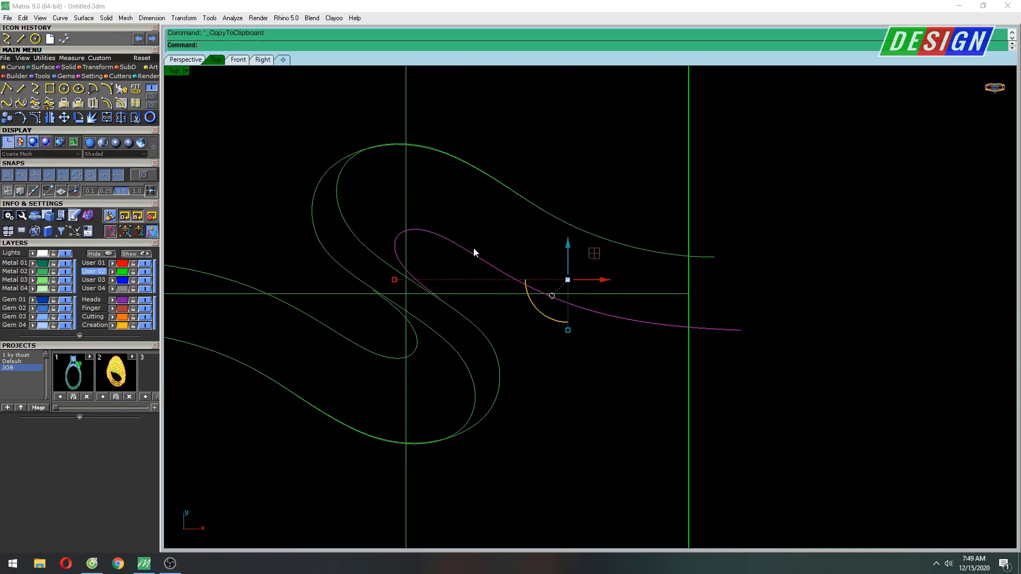
key("Escape")
left_click_drag(426, 253, 426, 253)
scroll(478, 217, "down", 1)
scroll(469, 218, "down", 1)
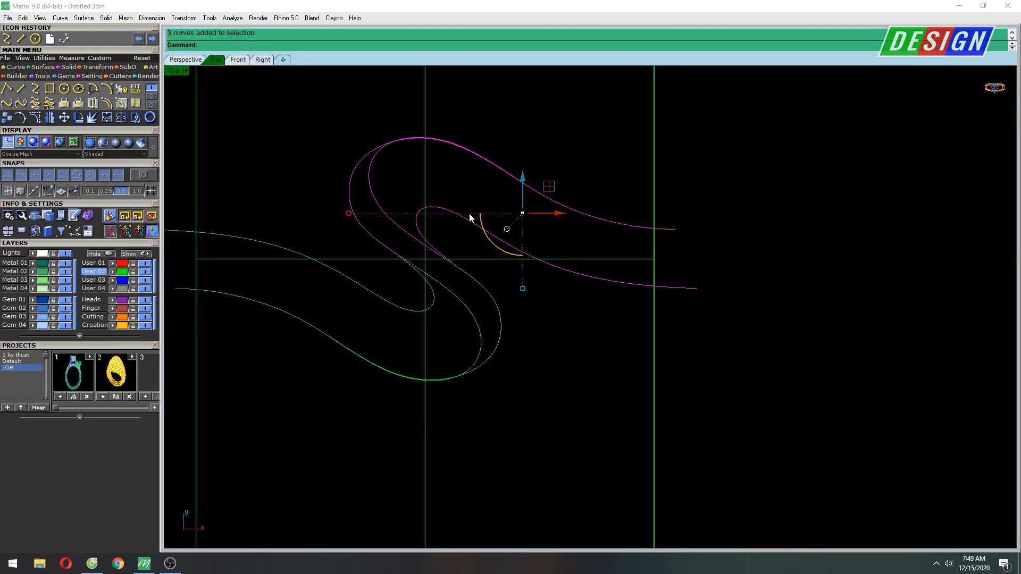
right_click_drag(468, 216, 472, 259)
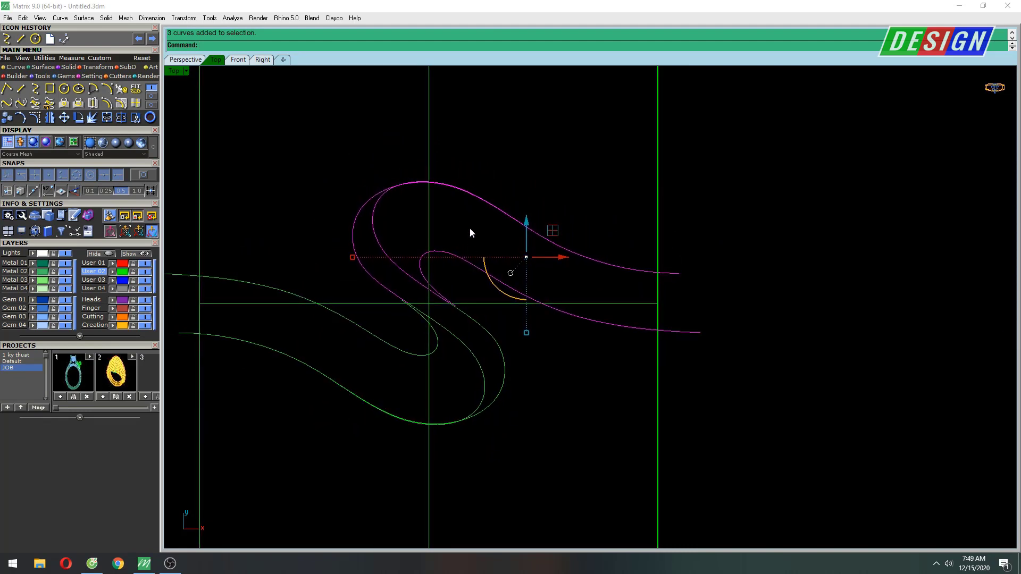
left_click(470, 232)
left_click(437, 261)
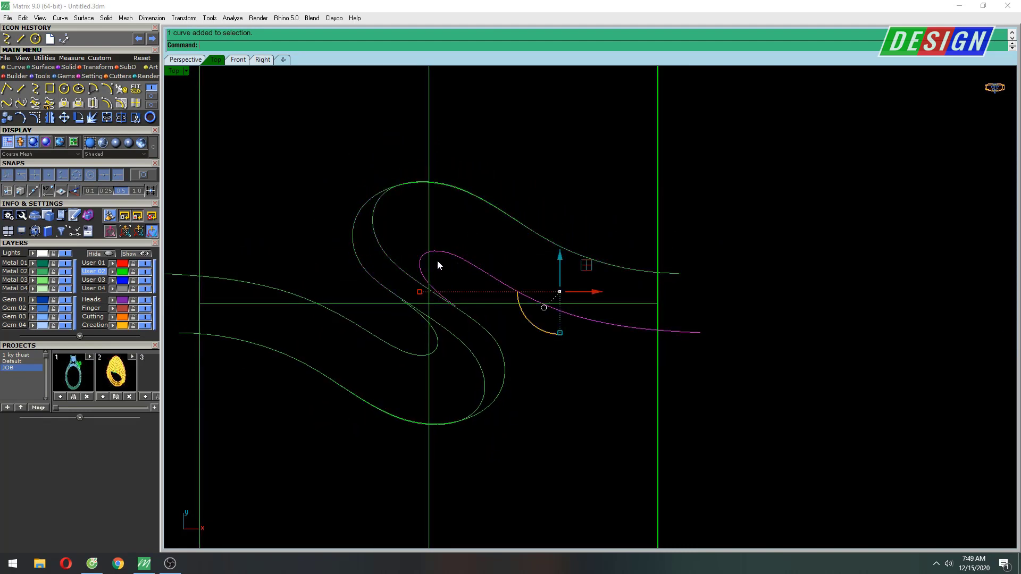
left_click(356, 245, "shift")
mouse_move(462, 243)
right_mouse_down()
mouse_move(441, 234)
mouse_move(448, 218)
right_mouse_up()
key("ctrl+c")
key("Escape")
Step: Project all three S curves onto the cylinder and inspect them in Perspective and Right views
left_click_drag(427, 259, 429, 257)
scroll(470, 229, "down", 3)
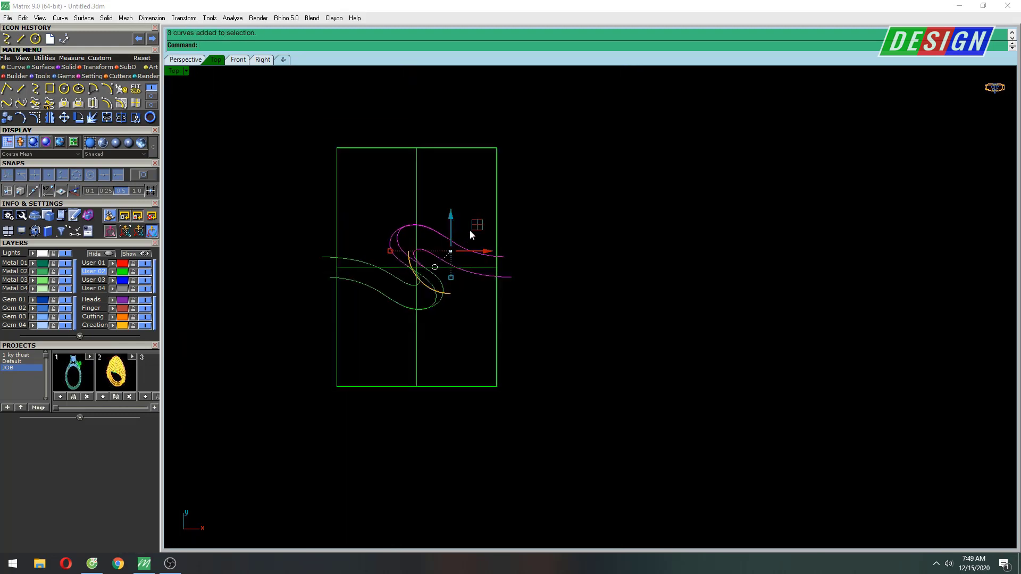
scroll(470, 230, "down", 1)
left_click(79, 104)
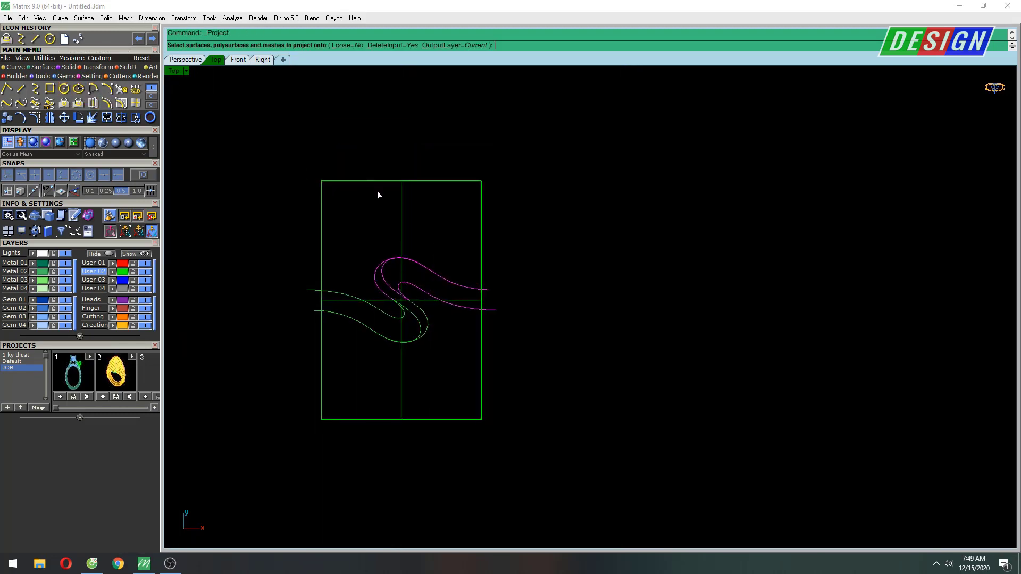
left_click(402, 203)
key("Return")
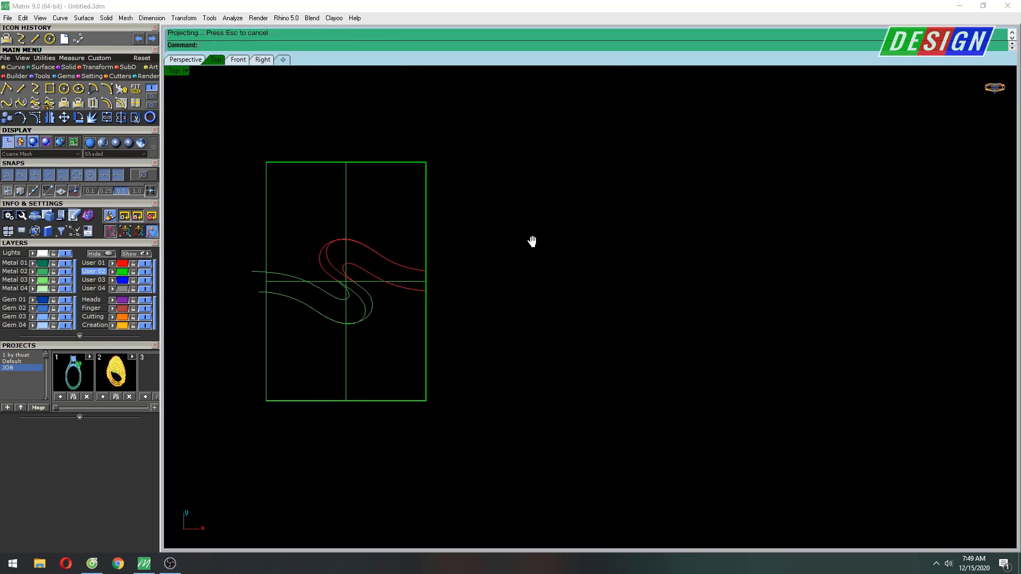
key("ctrl+F4")
mouse_move(557, 296)
right_mouse_down()
mouse_move(622, 313)
mouse_move(519, 287)
mouse_move(497, 221)
right_mouse_up()
key("ctrl+F3")
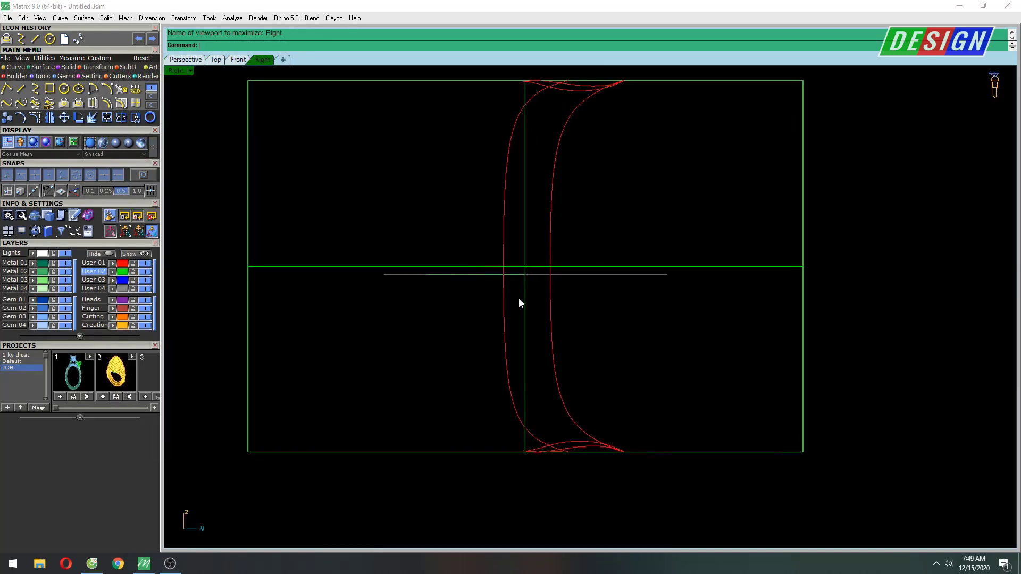
type("L")
Step: Draw a BothSides horizontal line through the cylinder's centre in the Right view
key("Return")
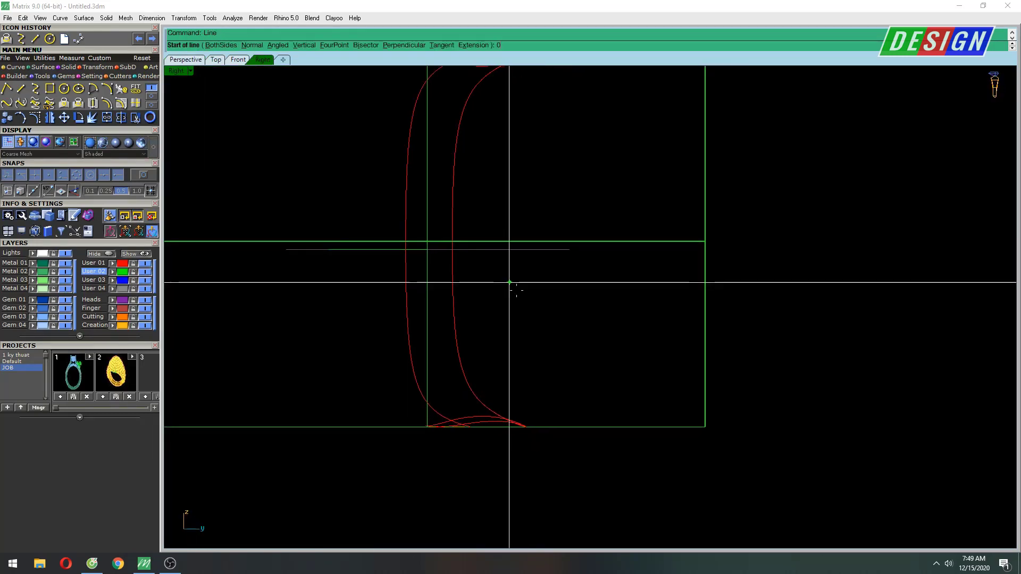
left_click(427, 249)
type("b")
left_click(793, 281)
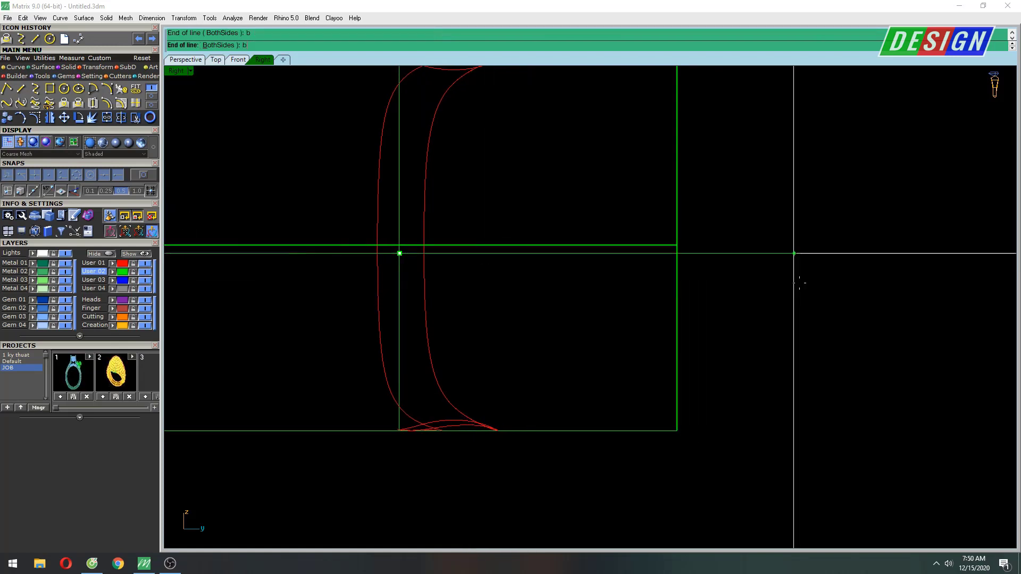
left_click_drag(797, 221, 775, 268)
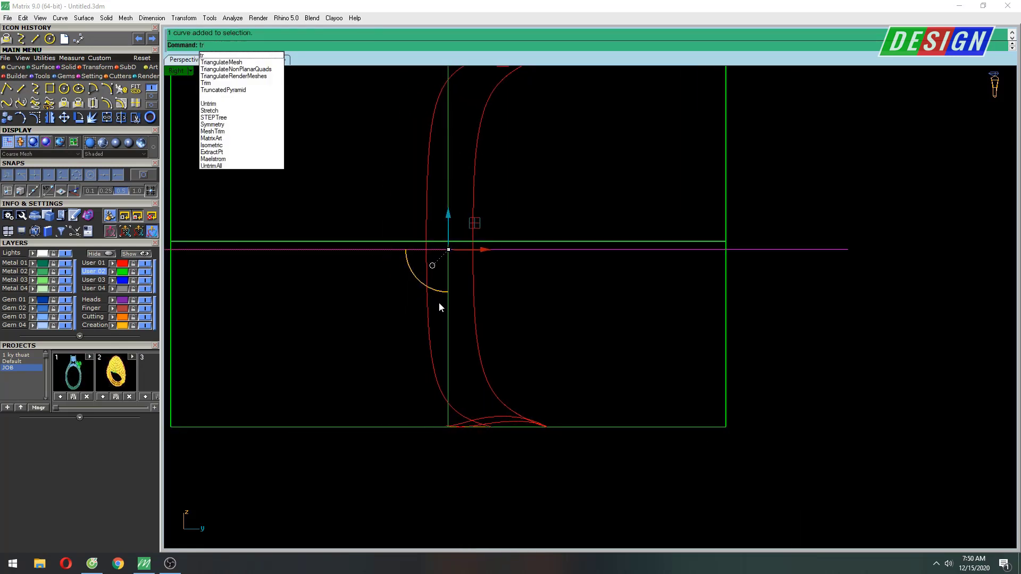
Step: Trim away the lower parts of the projected curves at the horizontal line
type("im")
key("Return")
left_click(476, 344)
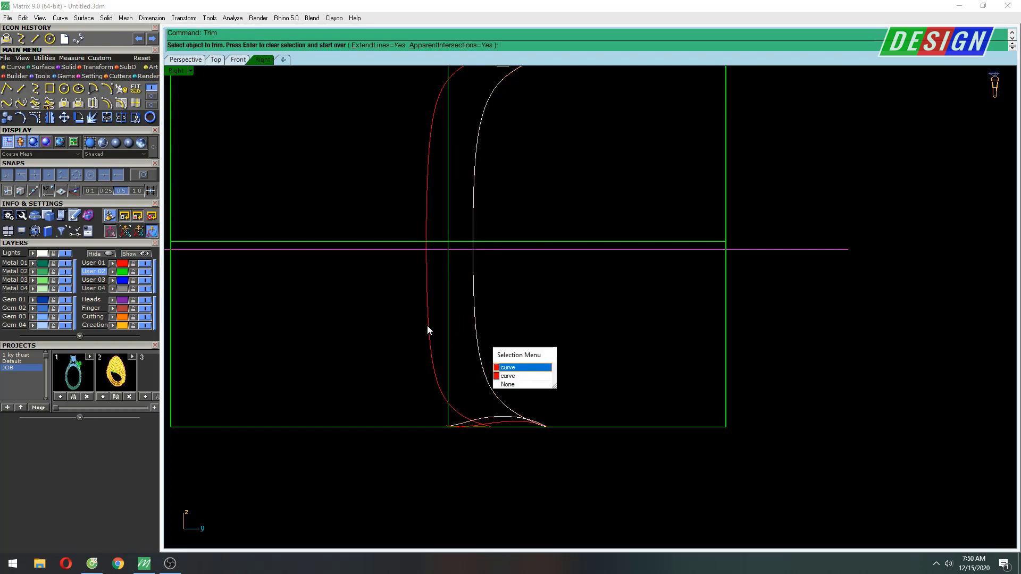
left_click(427, 325)
left_click(475, 327)
left_click(500, 354)
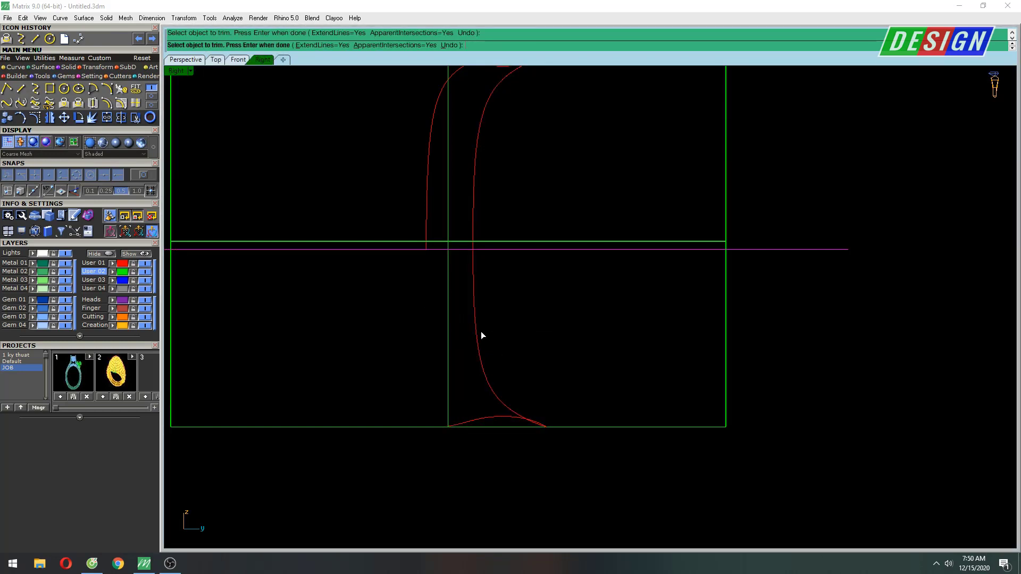
key("Return")
scroll(512, 327, "down", 2)
scroll(488, 266, "down", 2)
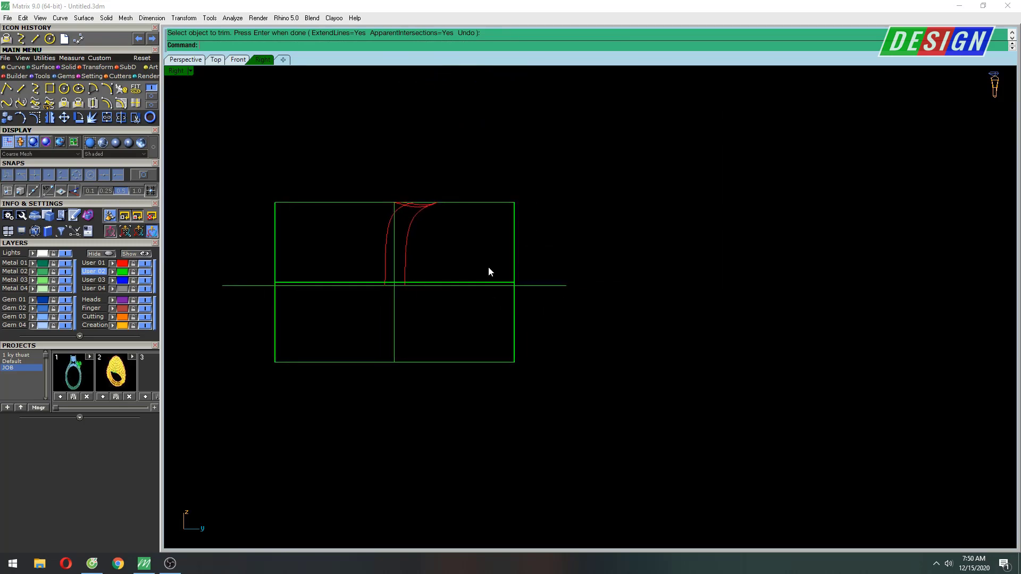
key("ctrl+F4")
mouse_move(504, 314)
right_mouse_down()
mouse_move(536, 326)
mouse_move(503, 273)
mouse_move(472, 271)
mouse_move(486, 303)
mouse_move(474, 276)
mouse_move(483, 229)
mouse_move(496, 298)
mouse_move(582, 245)
mouse_move(588, 273)
mouse_move(413, 291)
right_mouse_up()
Step: Delete the old cylinder and paste the copied flat S curves back in
left_click(493, 273)
key("Delete")
key("ctrl+v")
key("Escape")
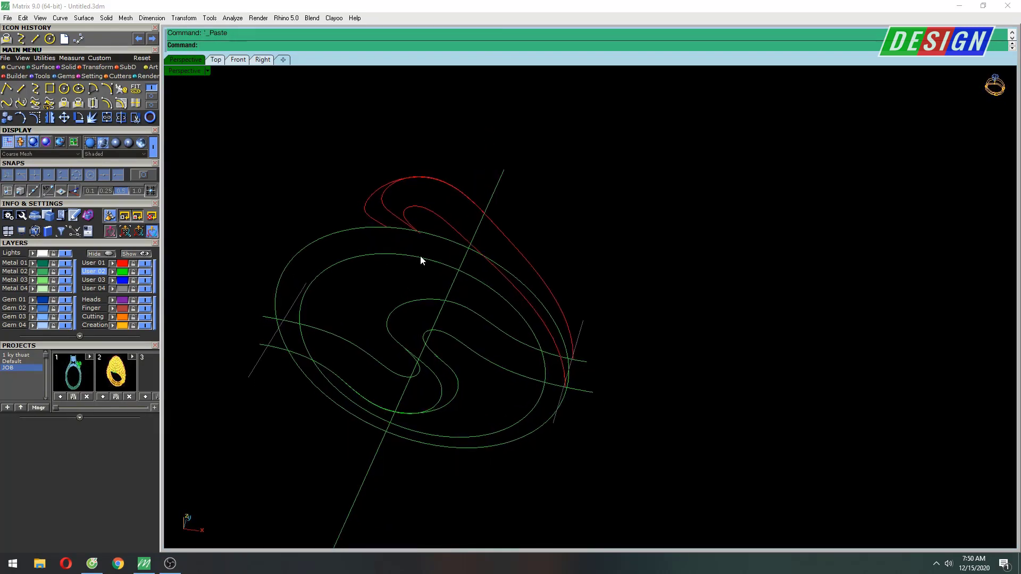
Step: Extrude the ring's circle curve with ExtrudeCrv into a new cylinder
left_click(420, 256)
mouse_move(420, 256)
right_mouse_down()
mouse_move(490, 289)
mouse_move(464, 273)
mouse_move(478, 286)
right_mouse_up()
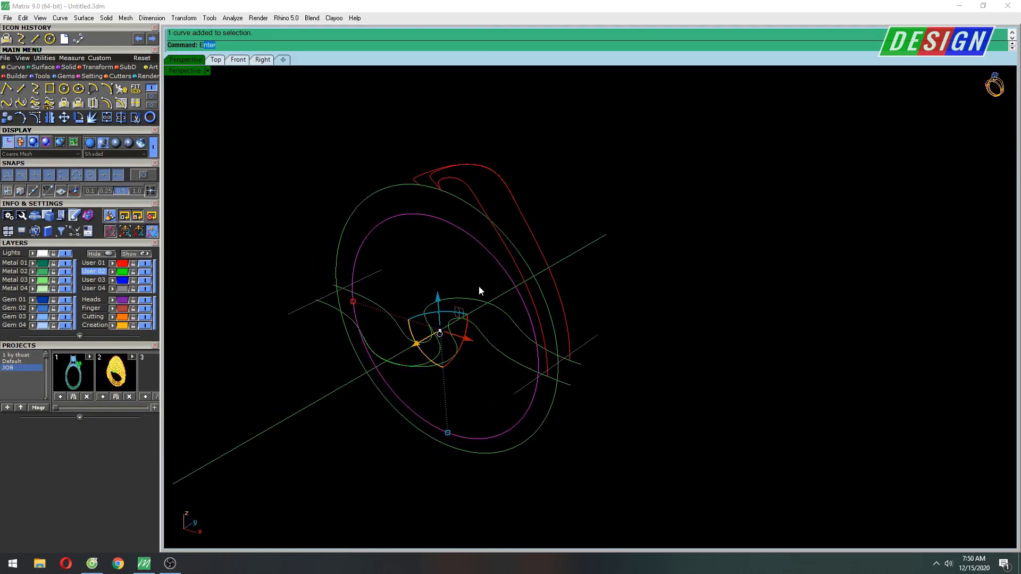
type("xtrudeCrv")
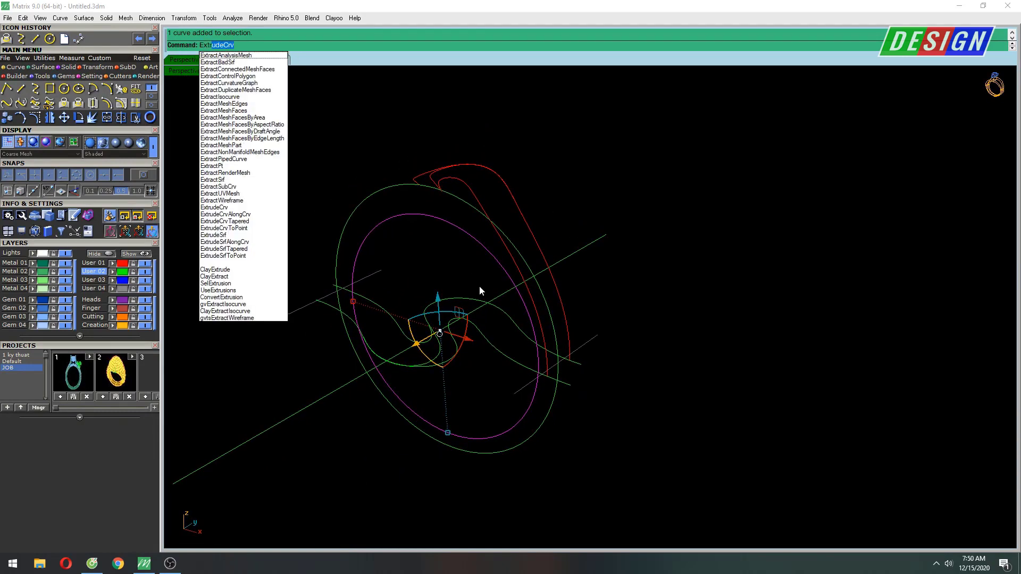
key("Return")
Step: Finish the new cylinder and project the two upper S curves onto it from the Top view
left_click(454, 299)
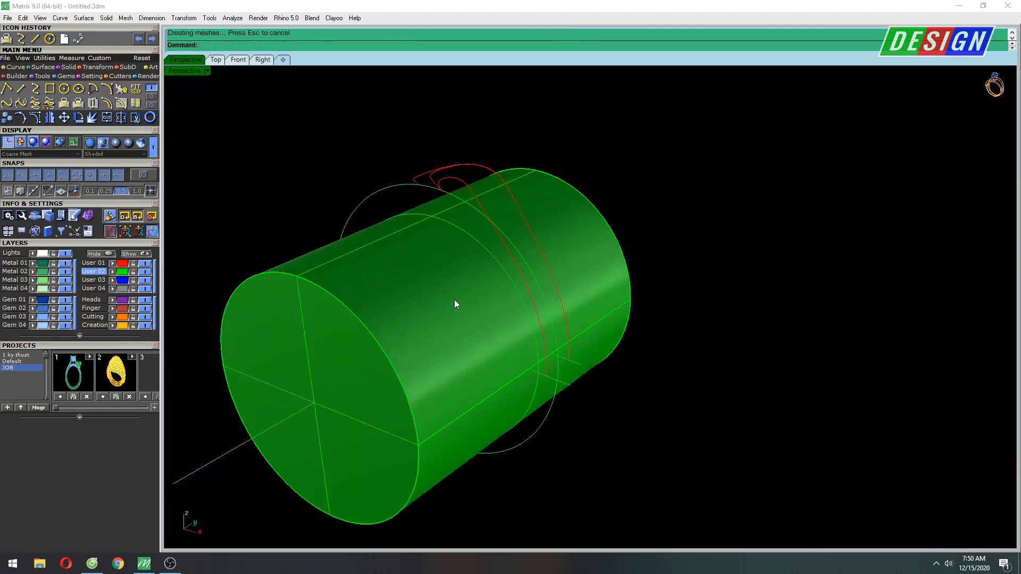
key("ctrl+F1")
scroll(454, 290, "up", 3)
scroll(532, 231, "up", 2)
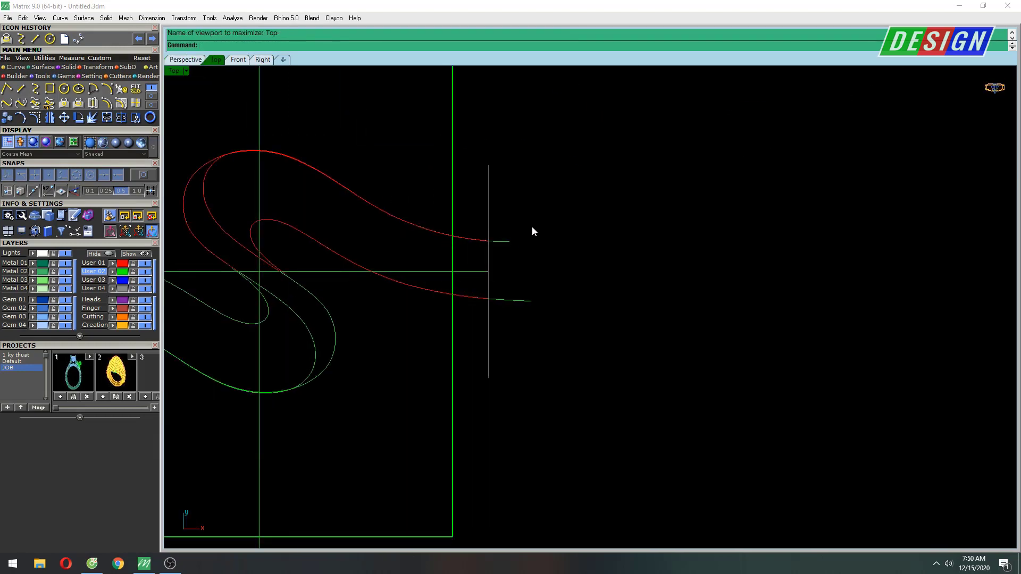
left_click_drag(533, 231, 501, 324)
scroll(468, 279, "down", 3)
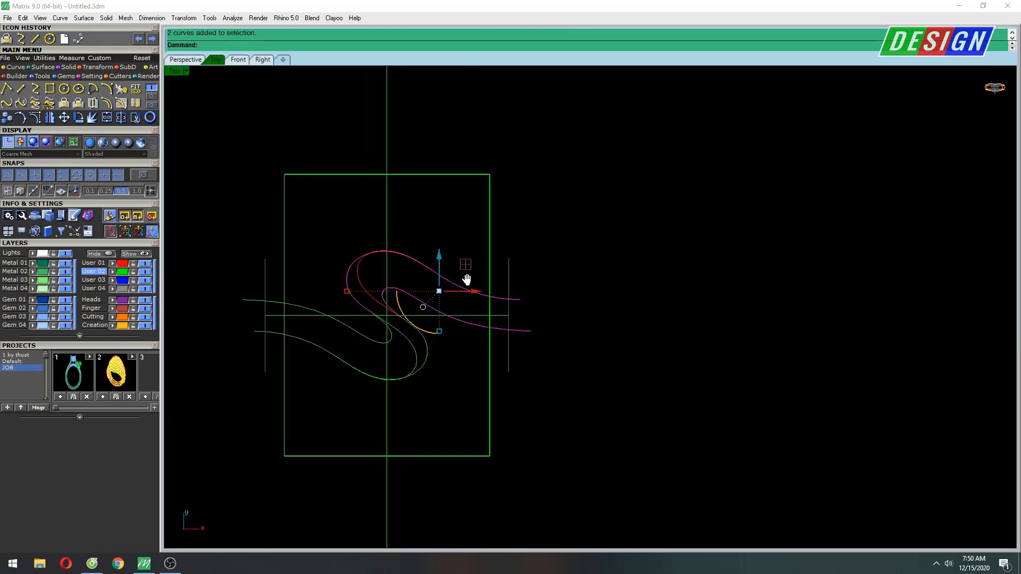
left_click(78, 105)
left_click(492, 179)
right_click(572, 157)
right_click_drag(574, 155, 541, 155)
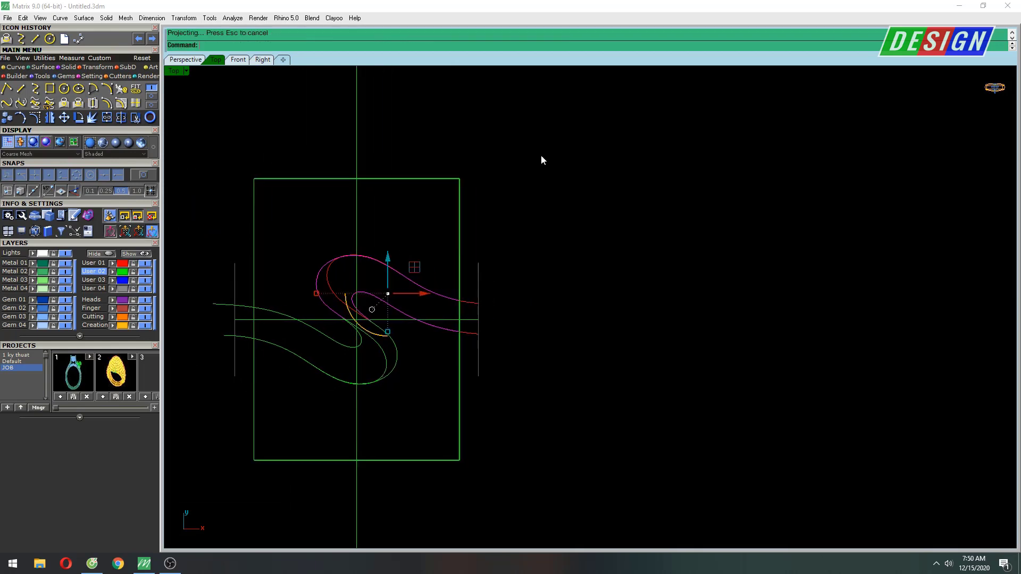
Step: Trim the lower parts of both newly projected curves at the horizontal line in the Right view
key("ctrl+F3")
scroll(308, 257, "up", 4)
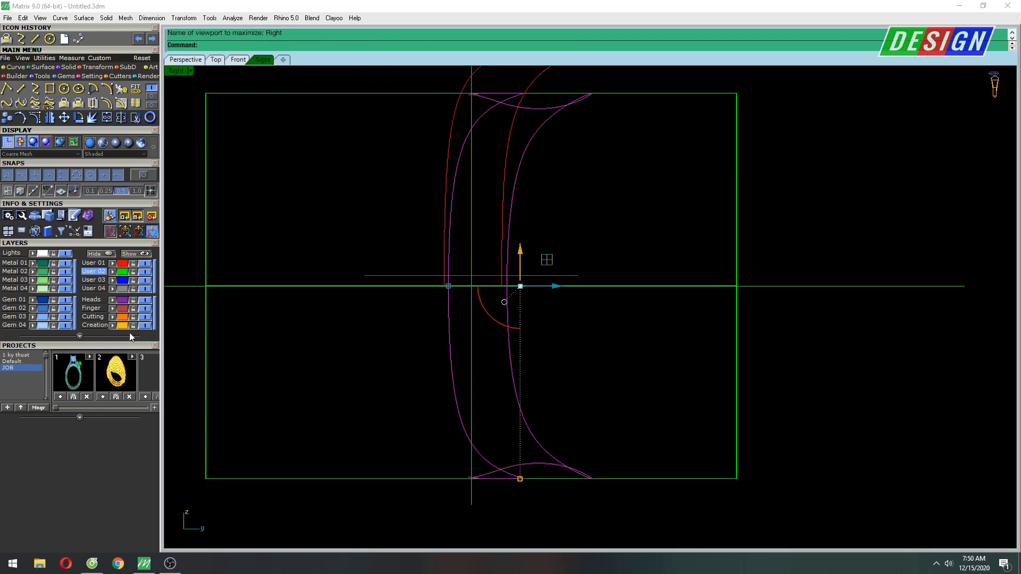
left_click(368, 350)
left_click(732, 286)
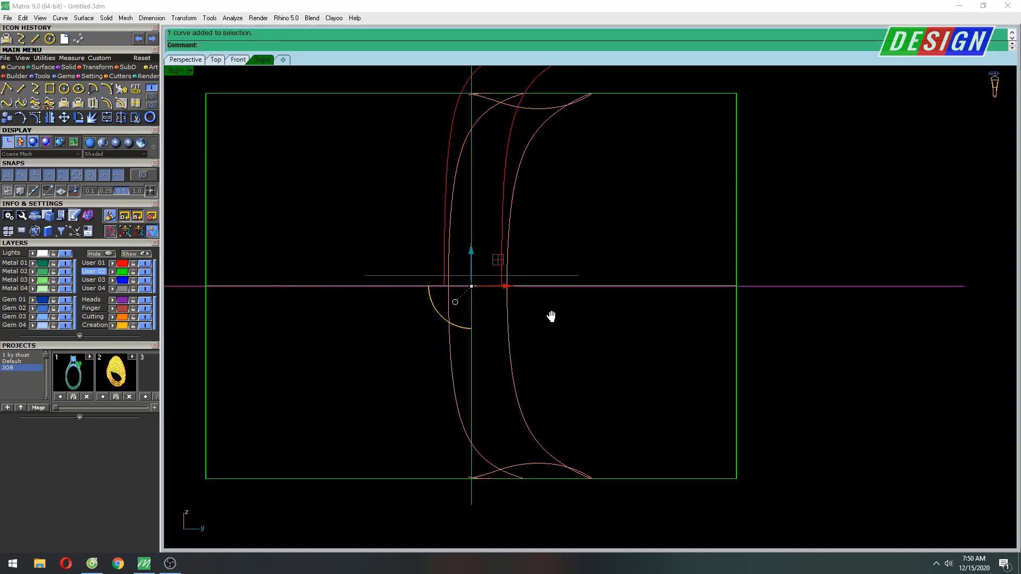
right_click_drag(551, 317, 525, 294)
type("Tri")
key("Return")
left_click(481, 318)
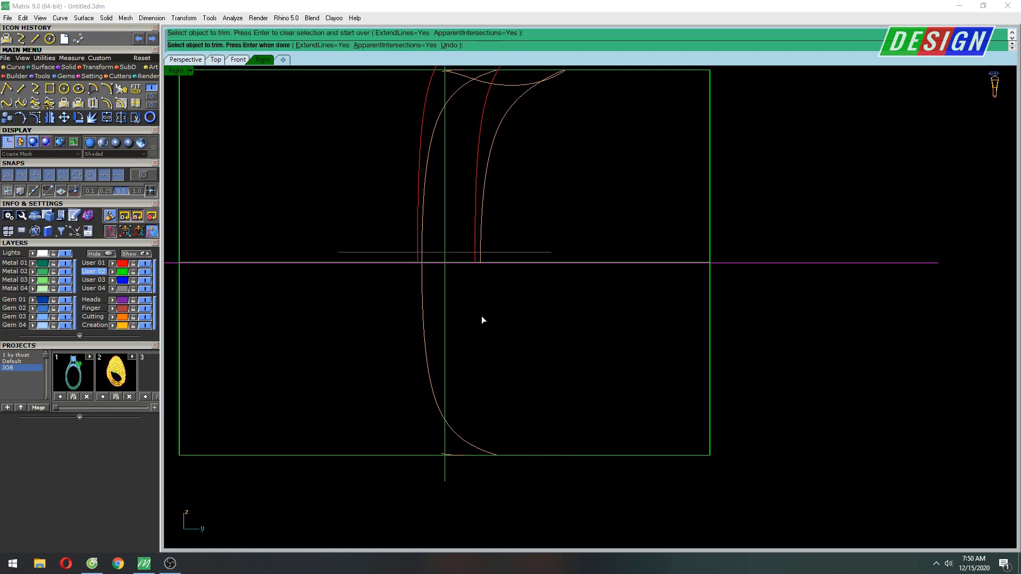
left_click(423, 311)
scroll(526, 303, "up", 3)
scroll(701, 210, "down", 5)
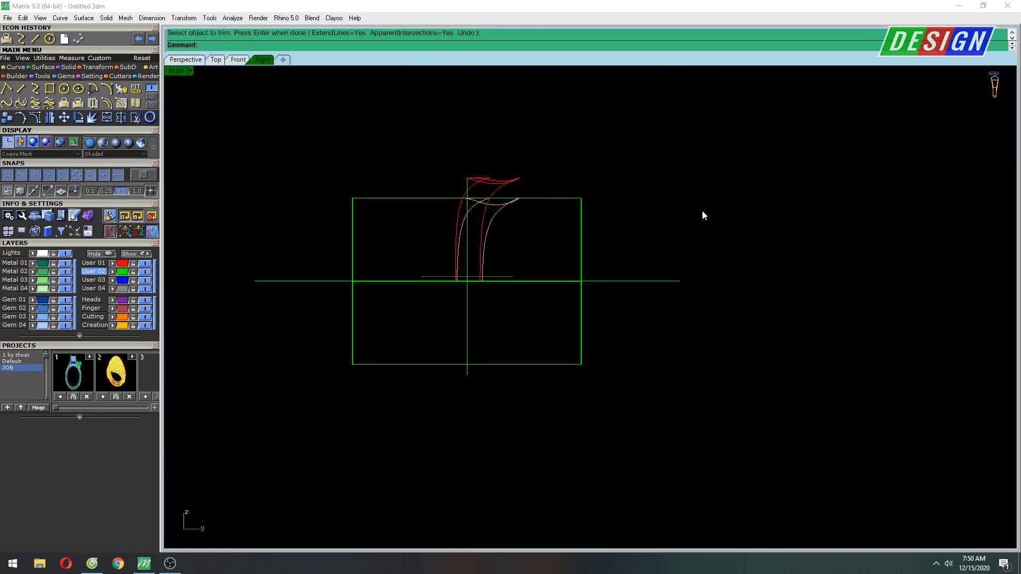
key("ctrl+F4")
right_click_drag(674, 212, 624, 276)
left_click(567, 247)
Step: Delete the second cylinder, then select the ring circles and guide lines and lock them
mouse_move(568, 247)
right_mouse_down()
mouse_move(594, 244)
mouse_move(579, 285)
mouse_move(492, 292)
right_mouse_up()
key("Delete")
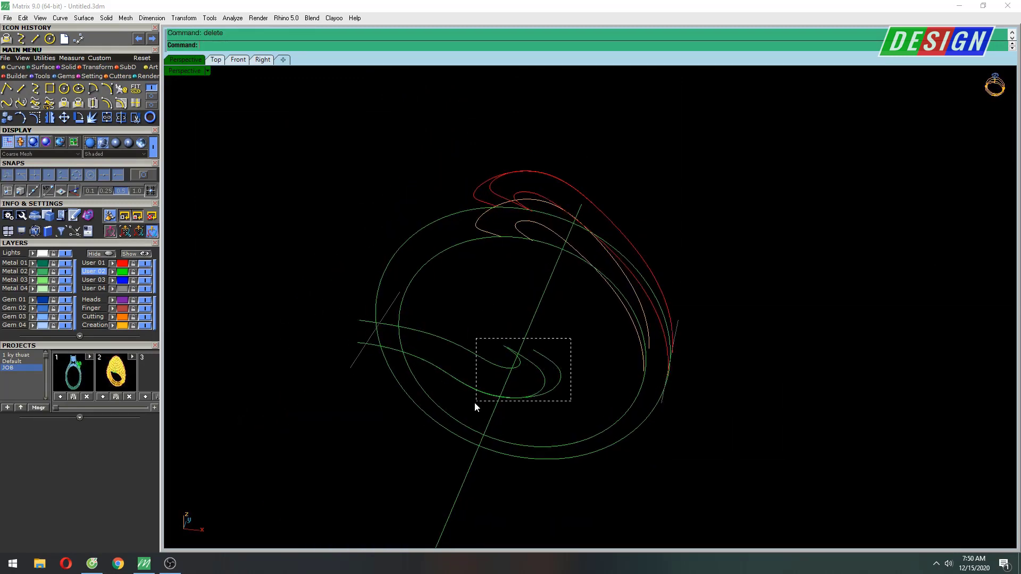
left_click_drag(474, 402, 474, 402)
right_click_drag(475, 402, 546, 343)
mouse_move(498, 302)
right_mouse_down()
mouse_move(550, 255)
mouse_move(430, 225)
right_mouse_up()
left_click_drag(416, 391, 554, 258)
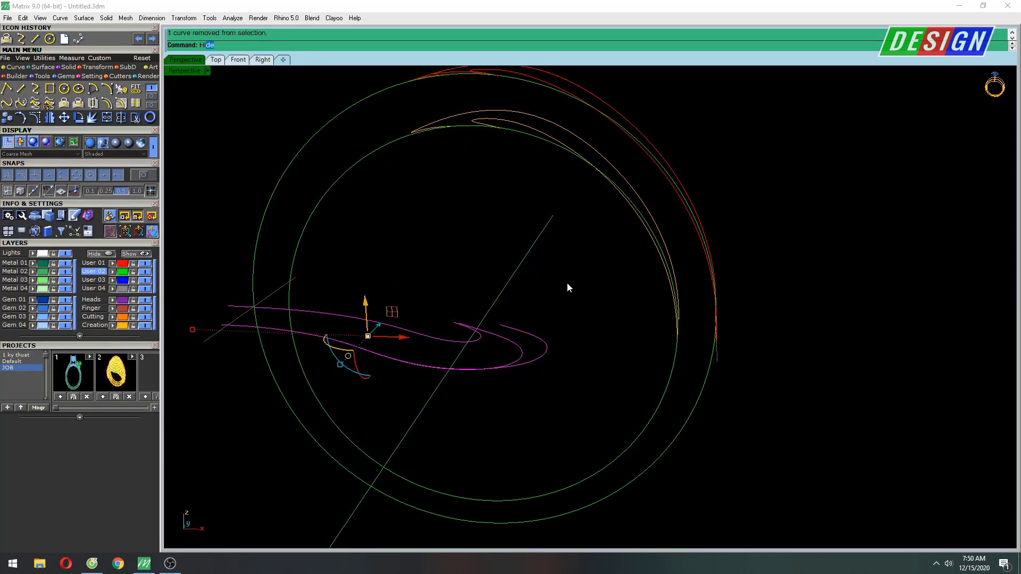
right_click_drag(567, 282, 445, 292)
left_click_drag(353, 353, 247, 445)
right_click_drag(460, 355, 439, 378, "shift")
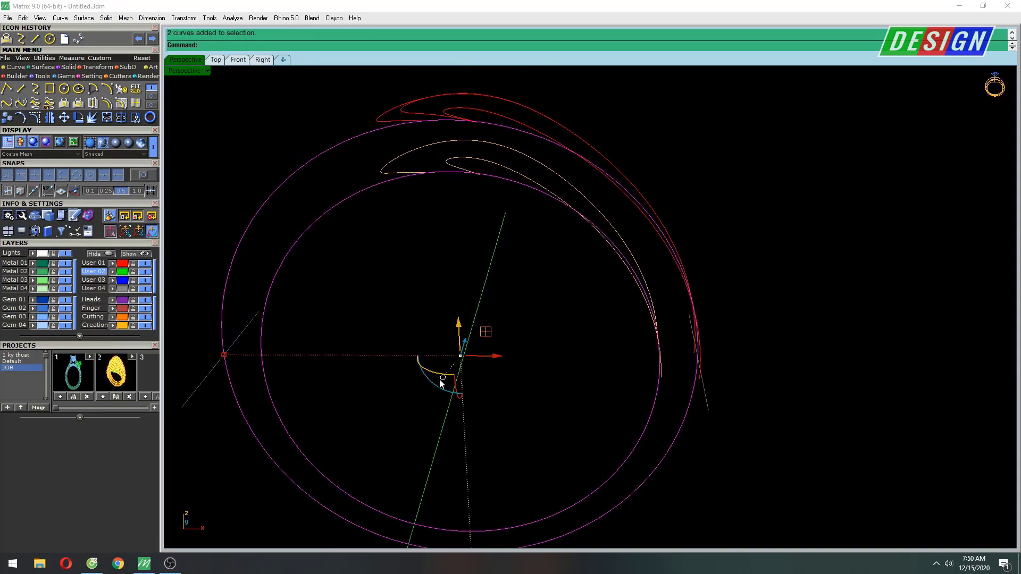
type("Lo")
key("Return")
Step: Select the five trimmed pattern curves that remain editable
mouse_move(500, 335)
right_mouse_down()
mouse_move(519, 273)
mouse_move(517, 358)
mouse_move(589, 315)
mouse_move(456, 303)
mouse_move(451, 357)
mouse_move(643, 389)
mouse_move(805, 362)
mouse_move(710, 340)
mouse_move(613, 369)
mouse_move(668, 235)
right_mouse_up()
left_click_drag(668, 235, 595, 336)
right_click_drag(594, 336, 530, 301)
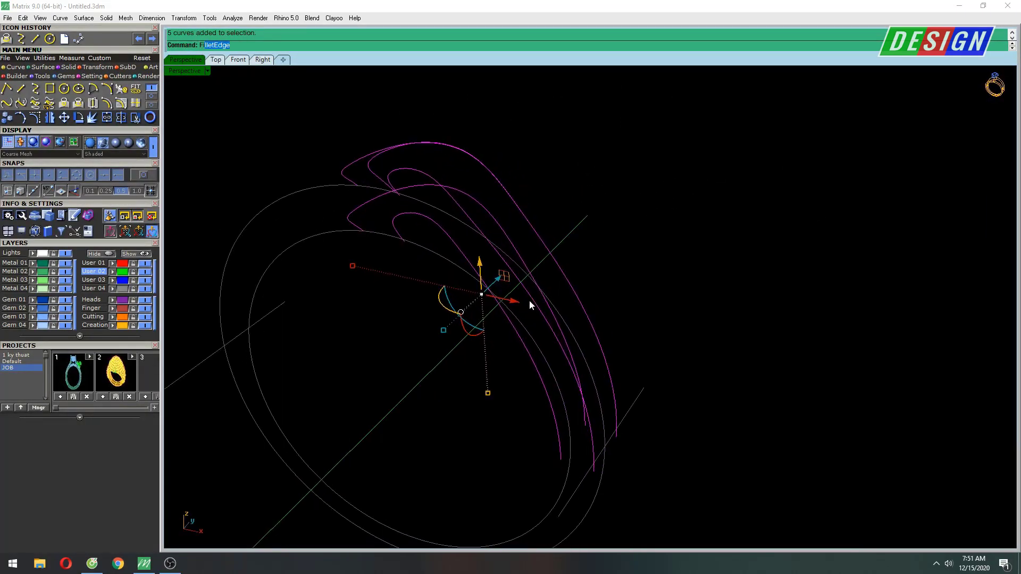
Step: Refit the projected swirl curves with FitCrv at the default 0.050 tolerance
type("itcrv")
key("Return")
right_click_drag(529, 301, 577, 336)
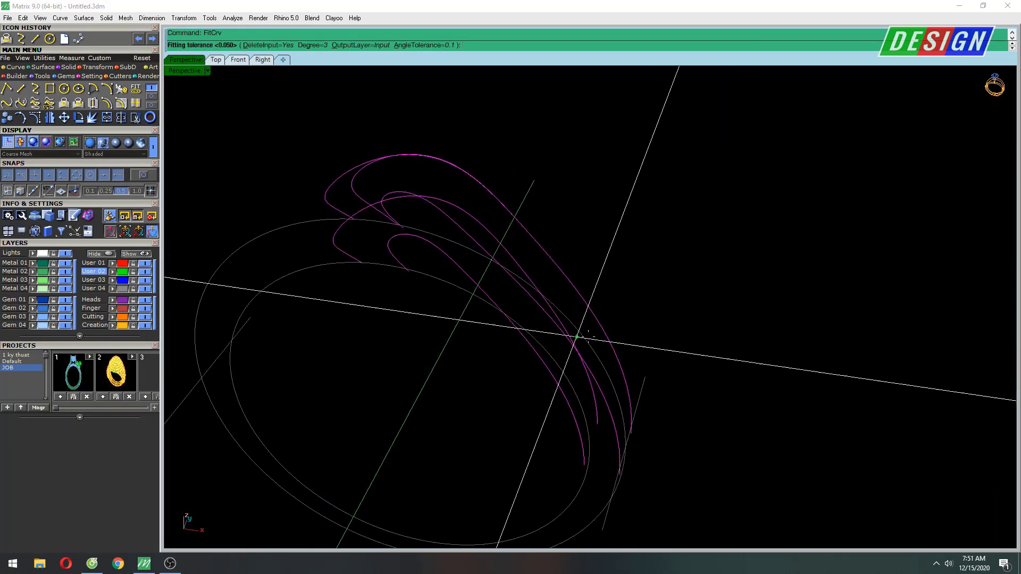
key("Return")
key("Escape")
Step: Select the magenta pattern curve as the cutting edge and start the Trim command
mouse_move(618, 248)
right_mouse_down()
mouse_move(502, 337)
mouse_move(531, 280)
mouse_move(521, 257)
mouse_move(640, 293)
mouse_move(737, 299)
right_mouse_up()
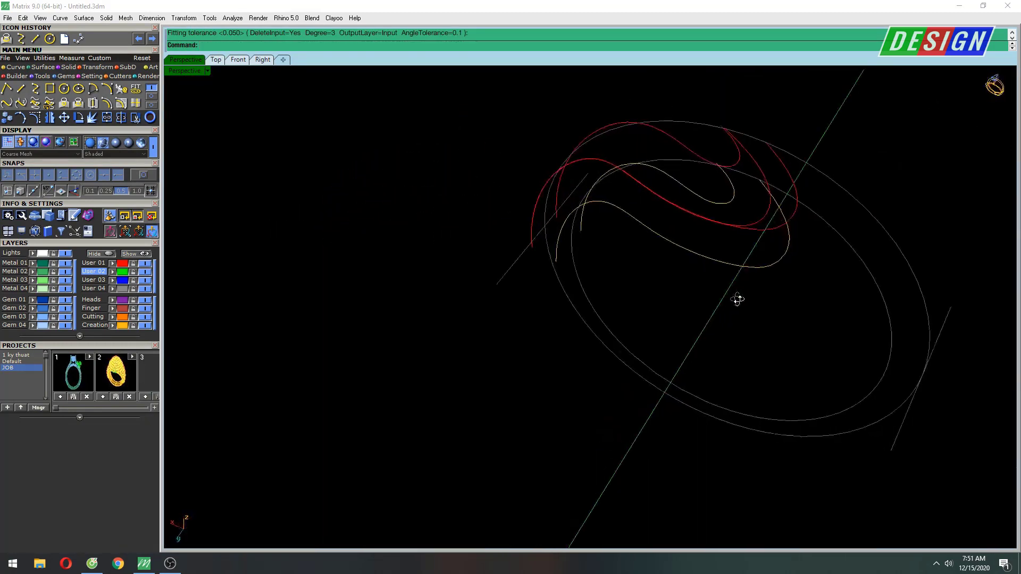
left_click(749, 228)
right_click_drag(748, 228, 606, 250, "shift")
scroll(606, 249, "up", 5)
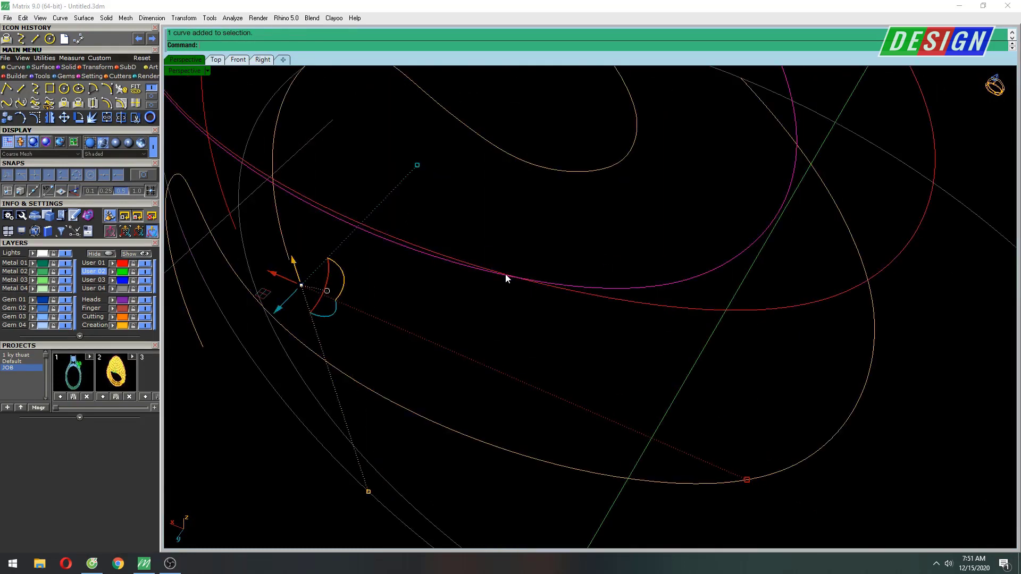
type("Trn")
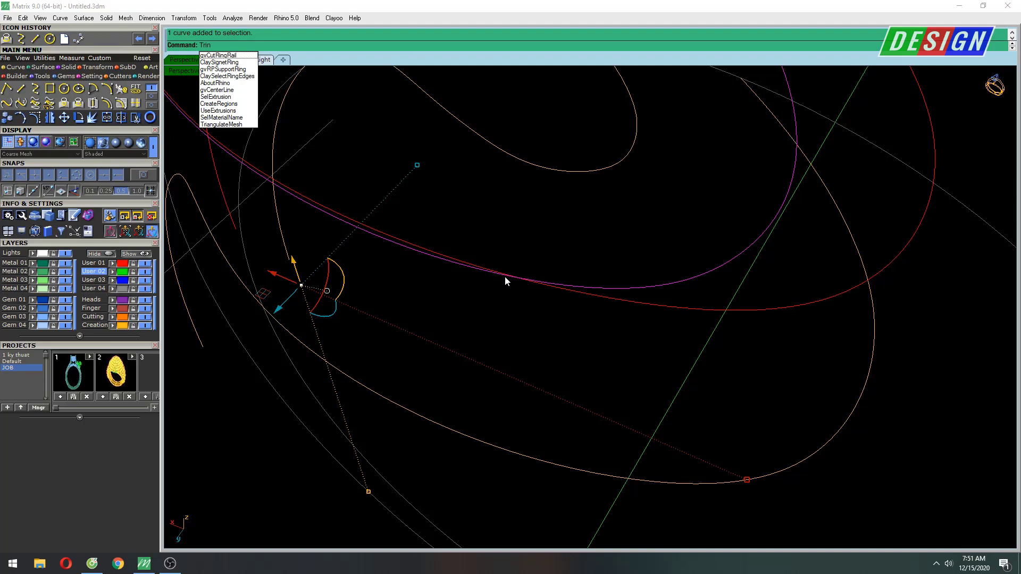
key("BackSpace")
type("m")
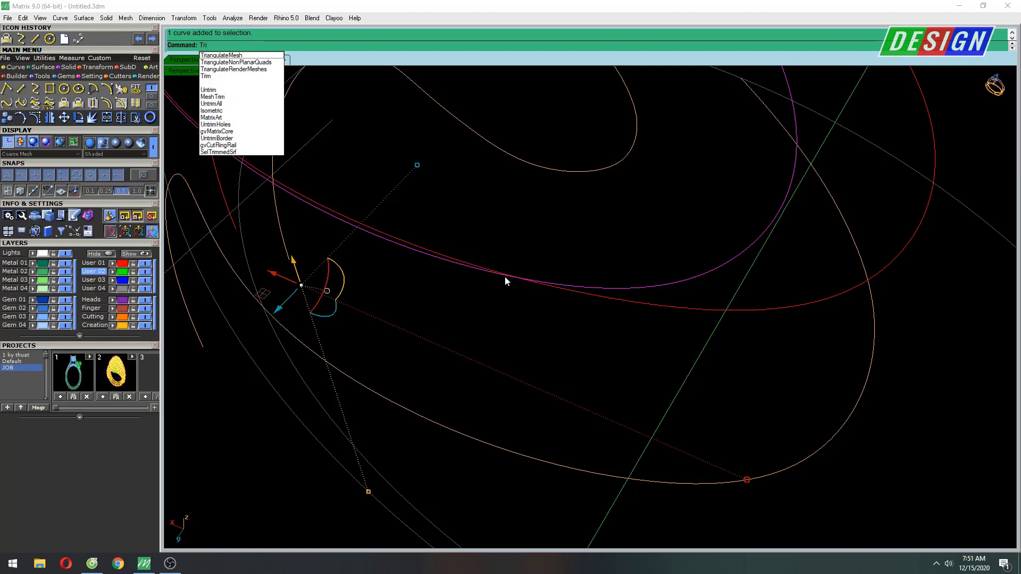
key("Return")
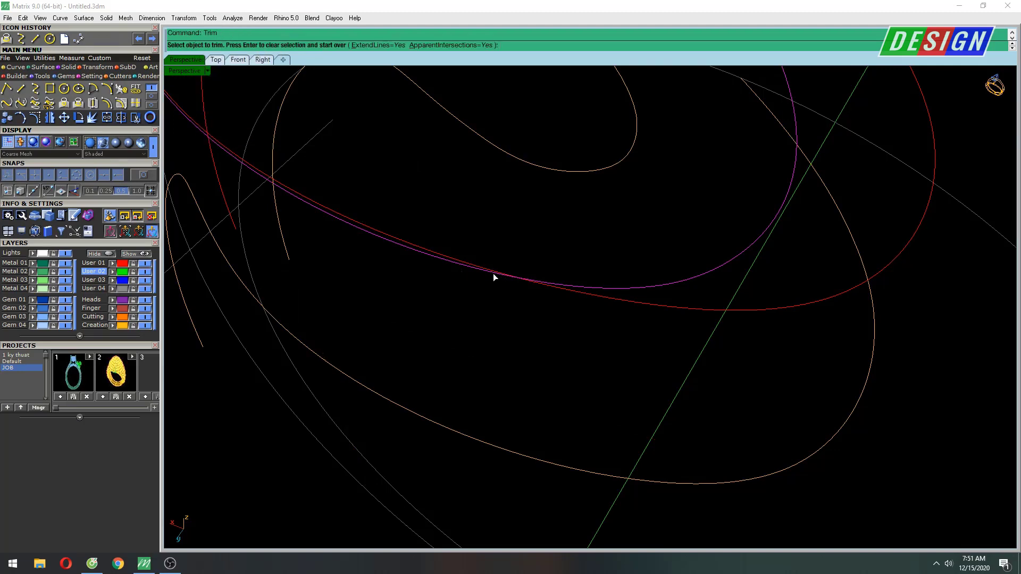
Step: Trim off the overlapping red curve segment and show the red curve's control points
left_click(444, 254)
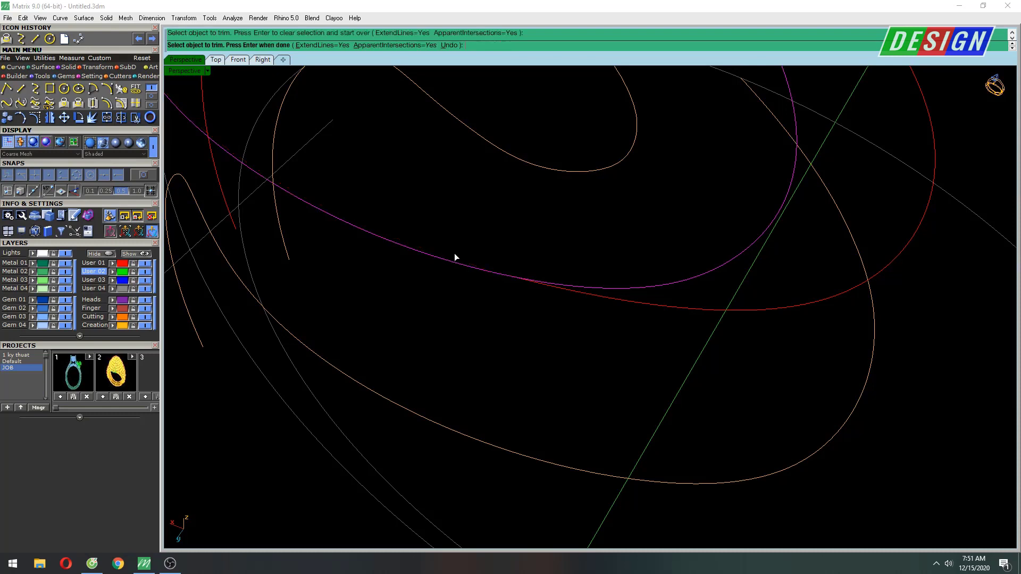
key("Return")
left_click(565, 292)
right_click_drag(573, 297, 543, 296)
key("F10")
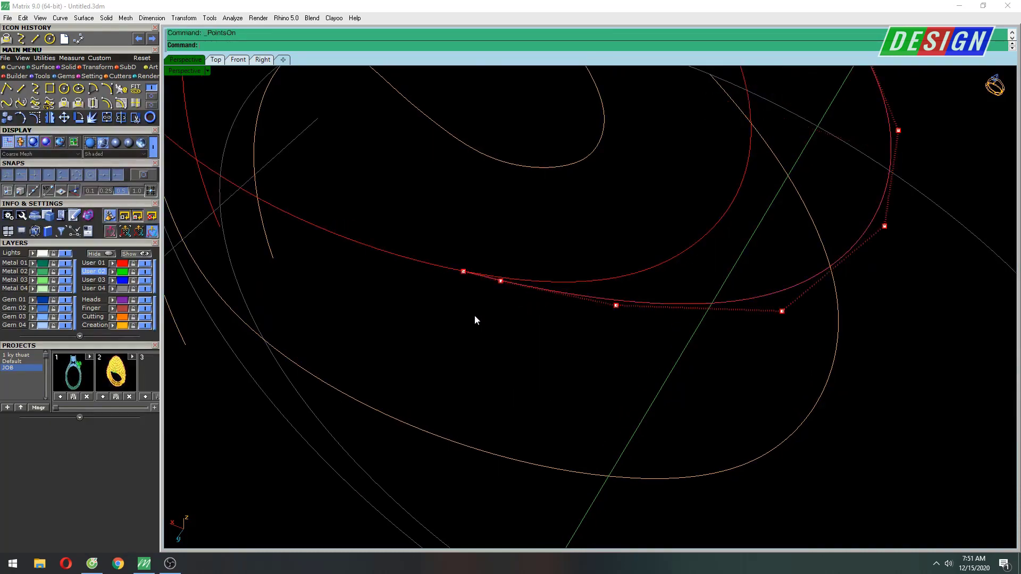
Step: Pull the red curve's control points and two end points down to bend its end
mouse_move(474, 315)
left_mouse_down()
mouse_move(544, 259)
mouse_move(517, 360)
left_mouse_up()
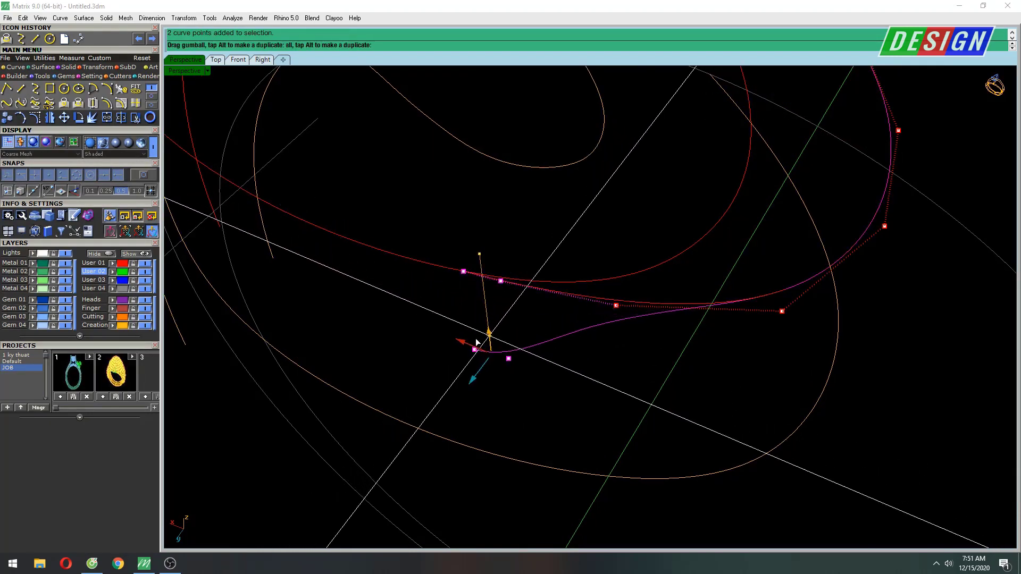
left_click(616, 306)
left_click_drag(620, 291, 620, 349)
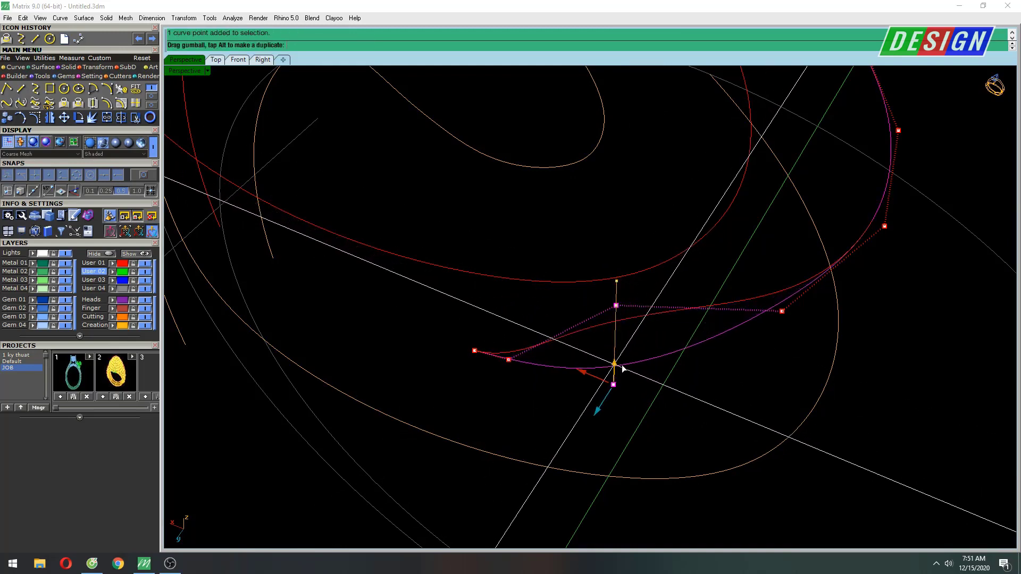
key("ctrl+F2")
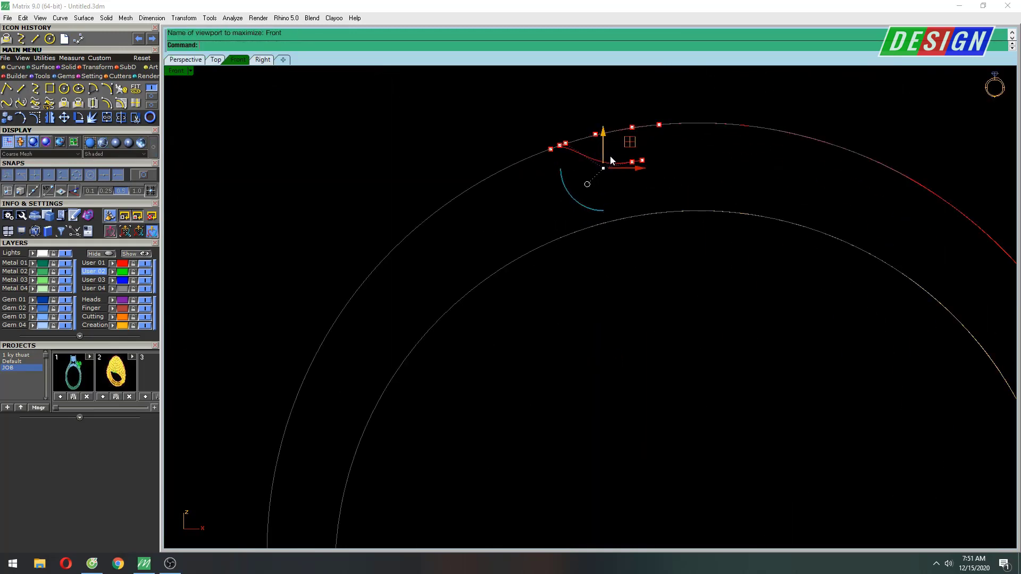
left_click_drag(726, 258, 649, 306)
right_click_drag(733, 274, 560, 285)
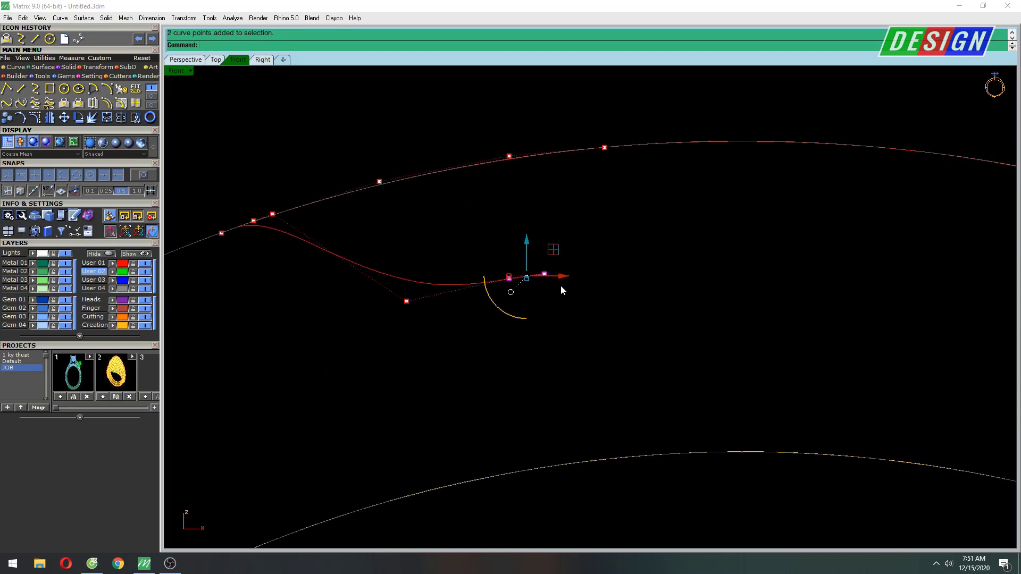
left_click_drag(527, 242, 529, 276)
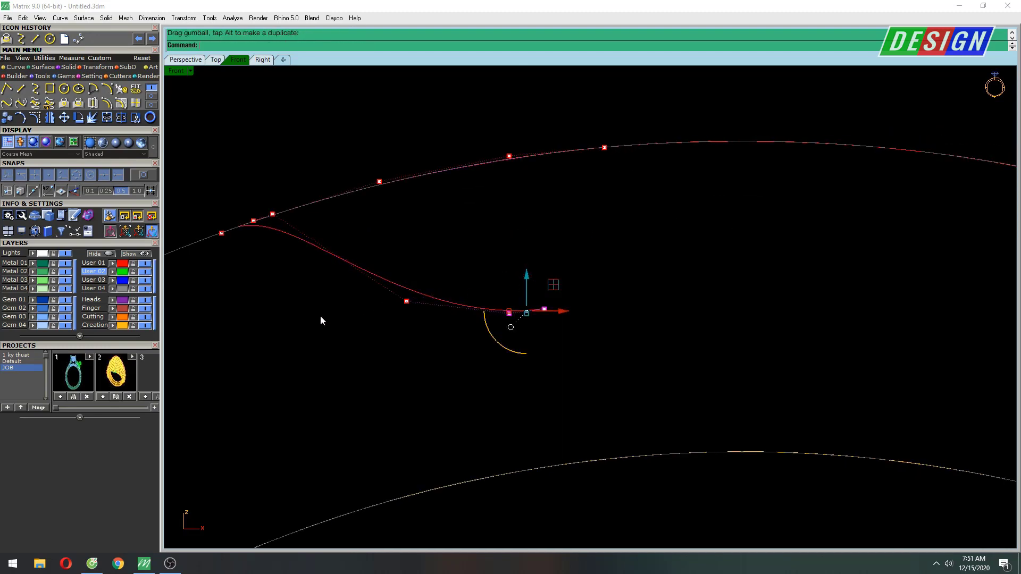
Step: In Front view, lower several control points to deepen the curl and flatten its bottom
key("Escape")
left_click(272, 214)
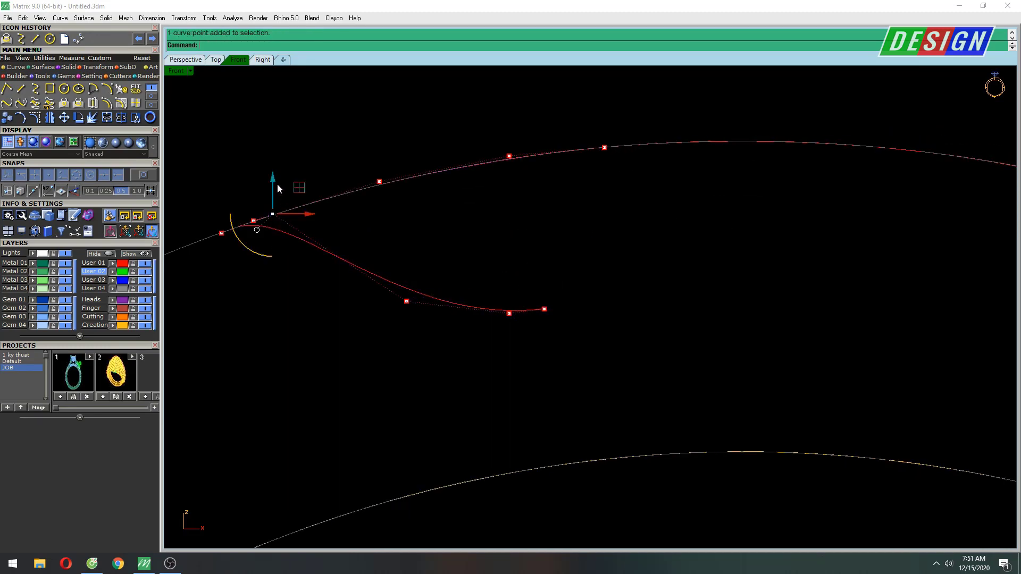
left_click_drag(272, 213, 272, 314)
left_click(406, 301)
left_click_drag(407, 273, 406, 293)
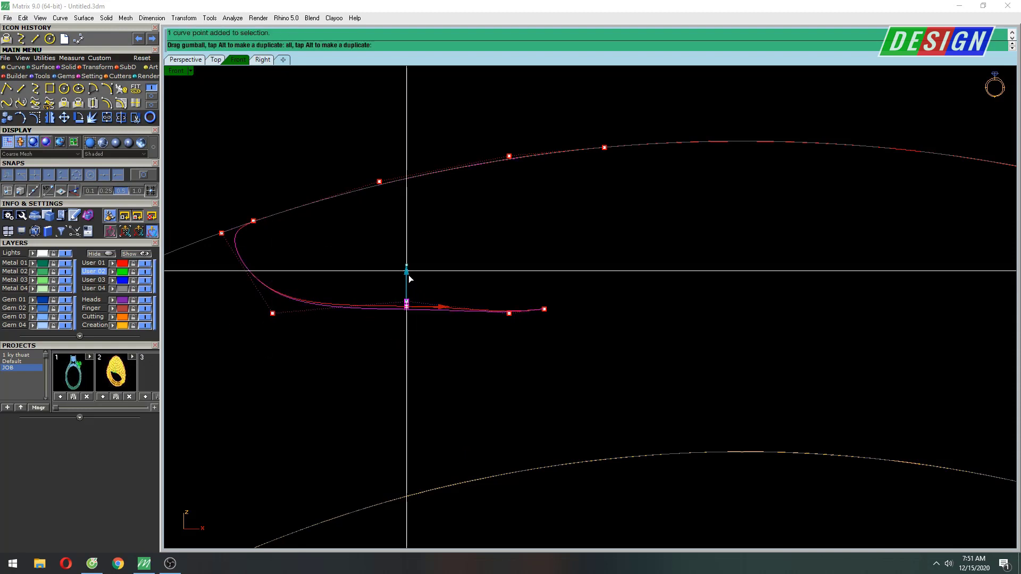
right_click_drag(208, 253, 315, 290)
left_click(328, 269)
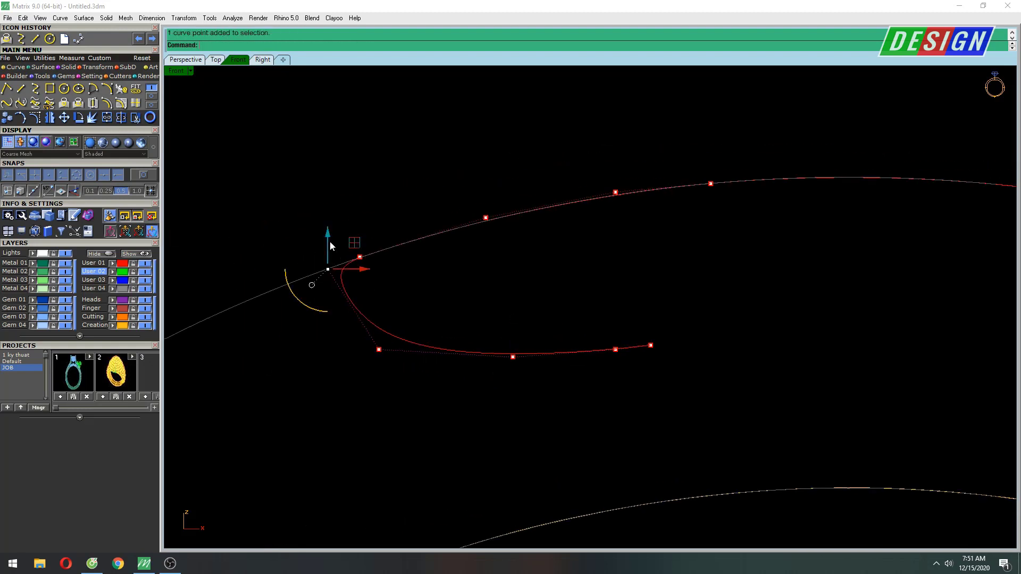
left_click_drag(330, 241, 330, 288)
left_click(378, 349)
left_click_drag(378, 319, 379, 335)
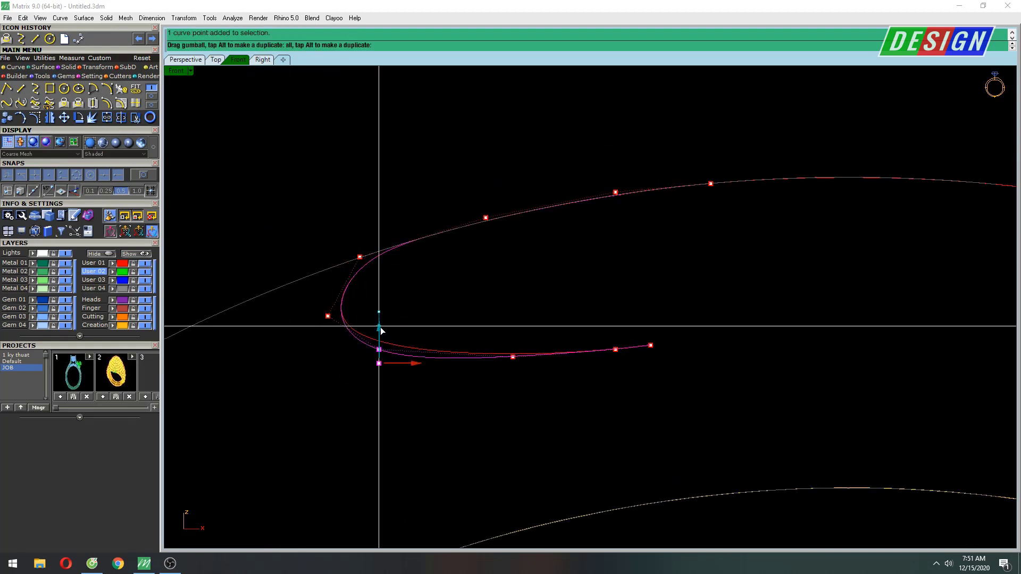
left_click(512, 357)
left_click_drag(513, 322, 513, 331)
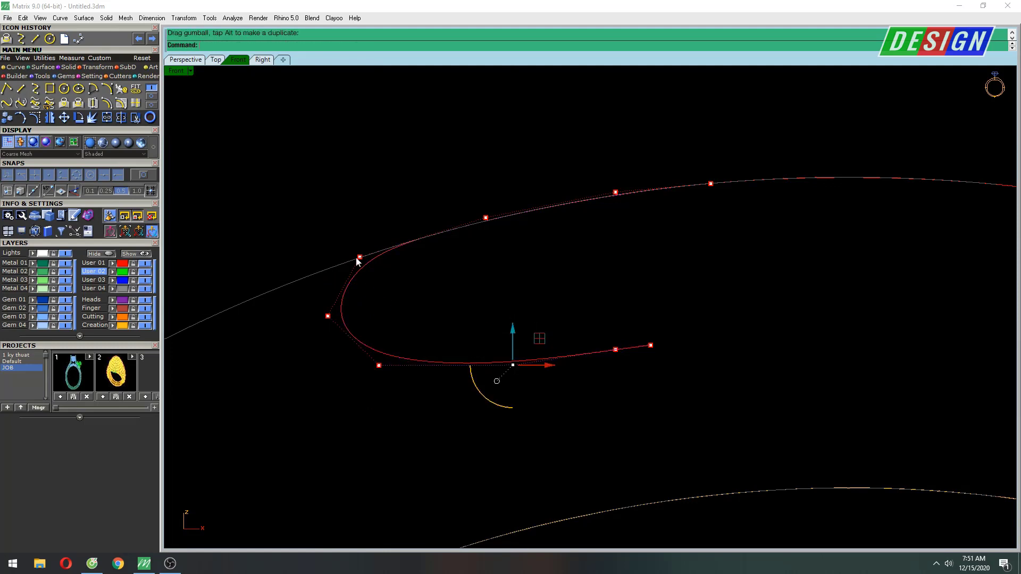
Step: Fine-tune the upper-left and bottom points to tighten the curl, then inspect it in Perspective
left_click(360, 256)
left_click_drag(359, 223, 362, 239)
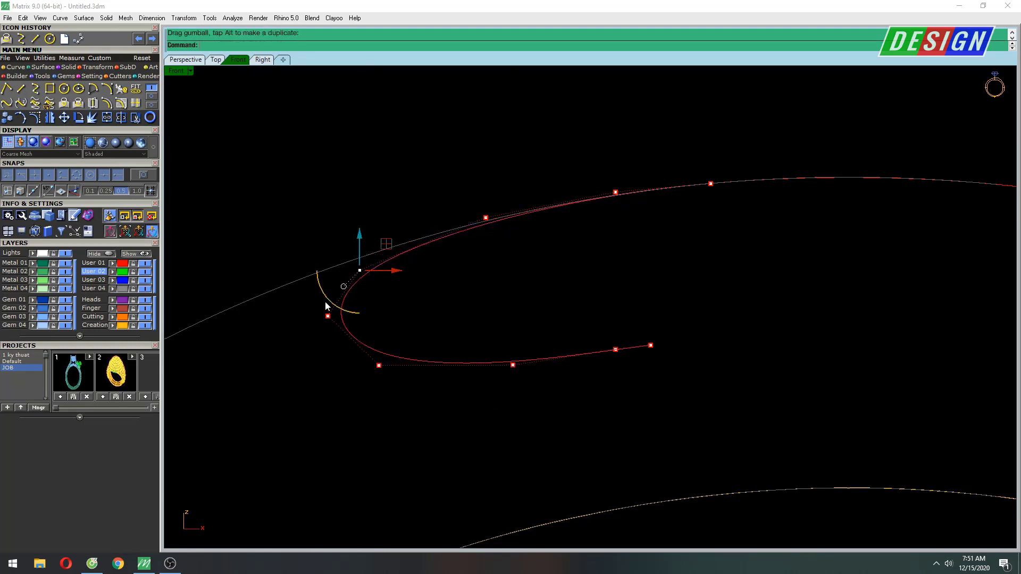
left_click_drag(305, 301, 350, 333)
left_click_drag(327, 275, 335, 301)
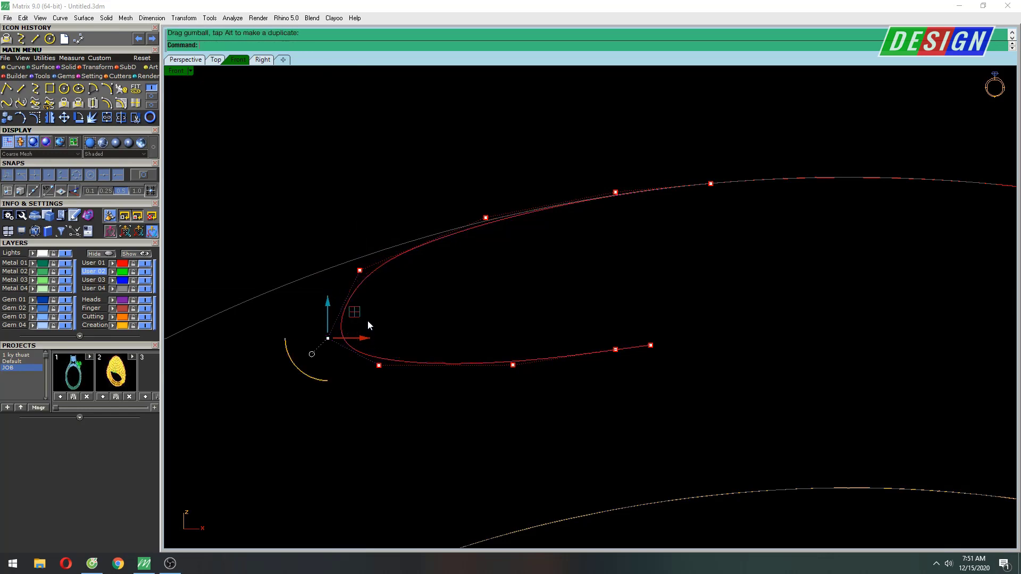
left_click_drag(354, 349, 393, 388)
left_click_drag(379, 336, 380, 326)
mouse_move(305, 361)
left_mouse_down()
mouse_move(345, 324)
mouse_move(329, 294)
left_mouse_up()
mouse_move(536, 278)
right_mouse_down()
mouse_move(512, 286)
mouse_move(585, 280)
mouse_move(564, 261)
mouse_move(566, 281)
right_mouse_up()
key("ctrl+F4")
key("Escape")
mouse_move(591, 234)
right_mouse_down()
mouse_move(537, 298)
mouse_move(575, 296)
mouse_move(544, 319)
mouse_move(536, 249)
mouse_move(467, 255)
mouse_move(501, 274)
right_mouse_up()
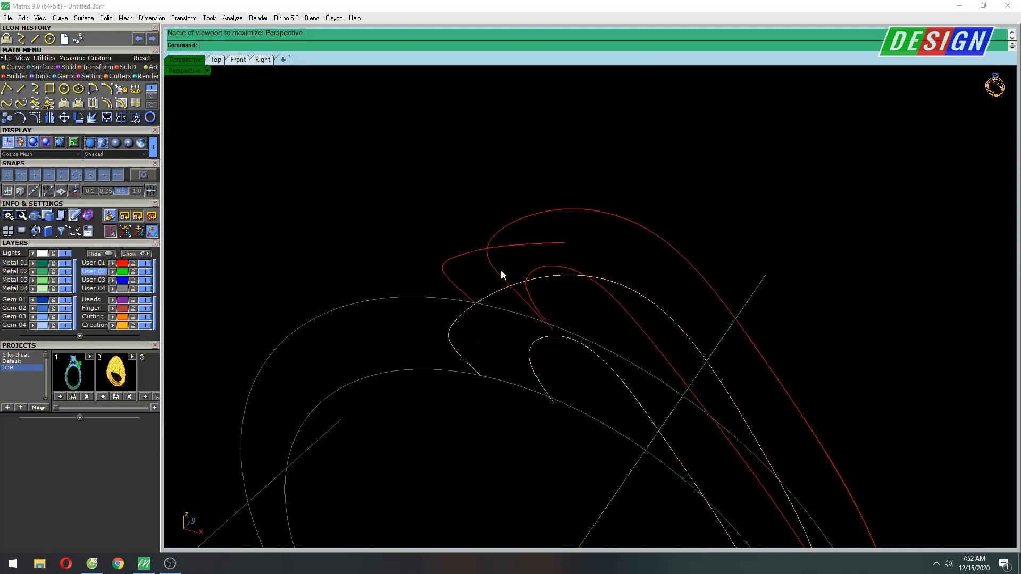
Step: Select the second red curve, show its control points and window-select two of them
left_click(453, 278)
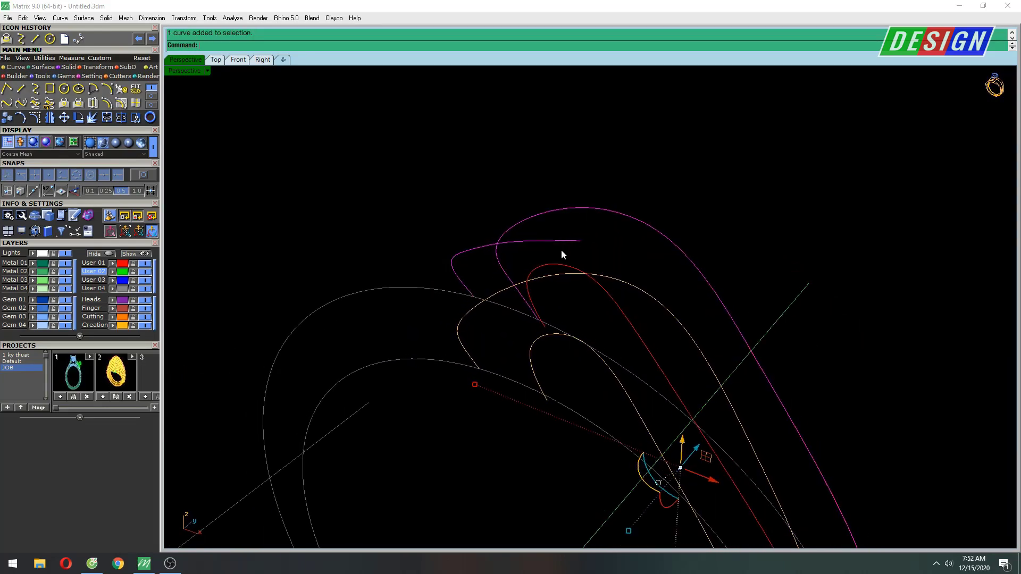
key("F10")
scroll(550, 321, "up", 2)
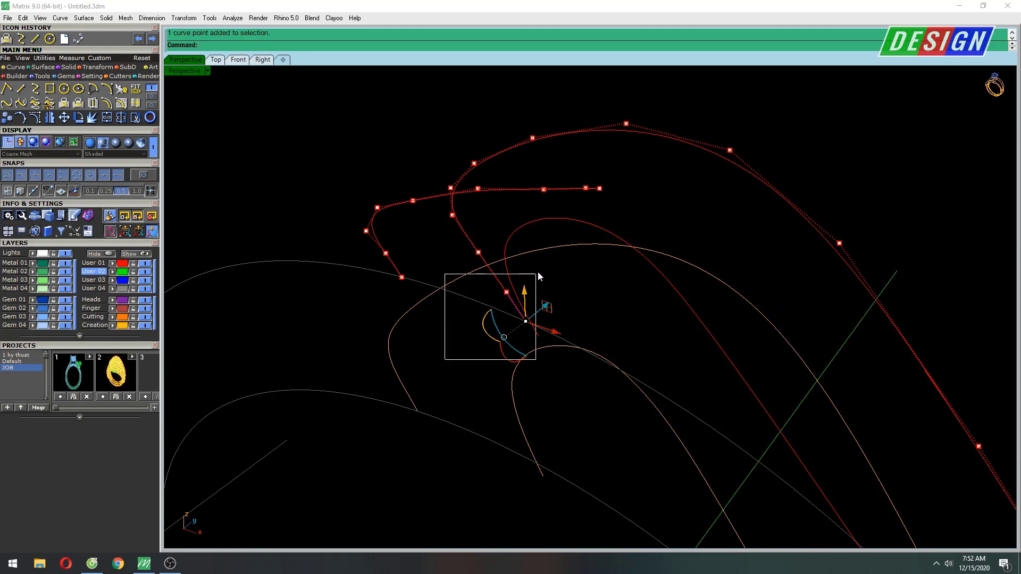
left_click_drag(353, 286, 420, 246)
mouse_move(420, 245)
right_mouse_down()
mouse_move(531, 255)
mouse_move(468, 258)
mouse_move(559, 269)
right_mouse_up()
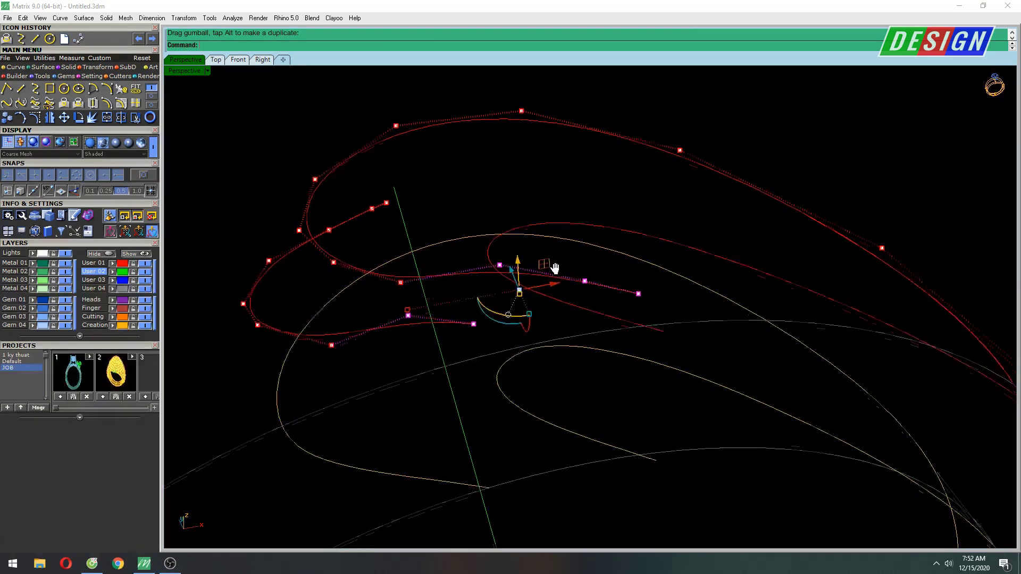
Step: Move the selected points down in Front view so the curve sweeps alongside the first, then check it in Perspective
key("ctrl+F2")
scroll(577, 213, "down", 3)
scroll(595, 250, "up", 3)
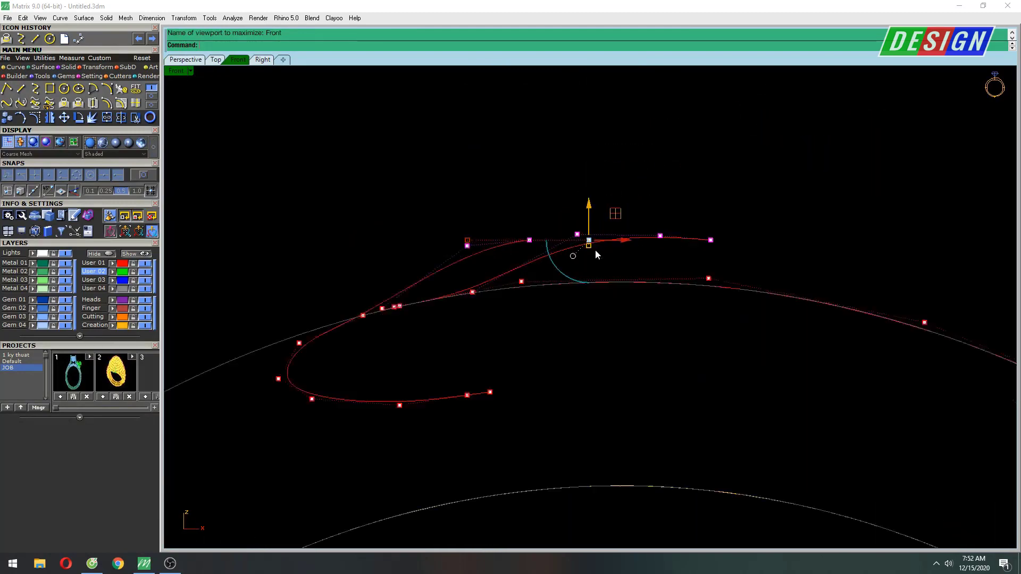
scroll(572, 201, "down", 5)
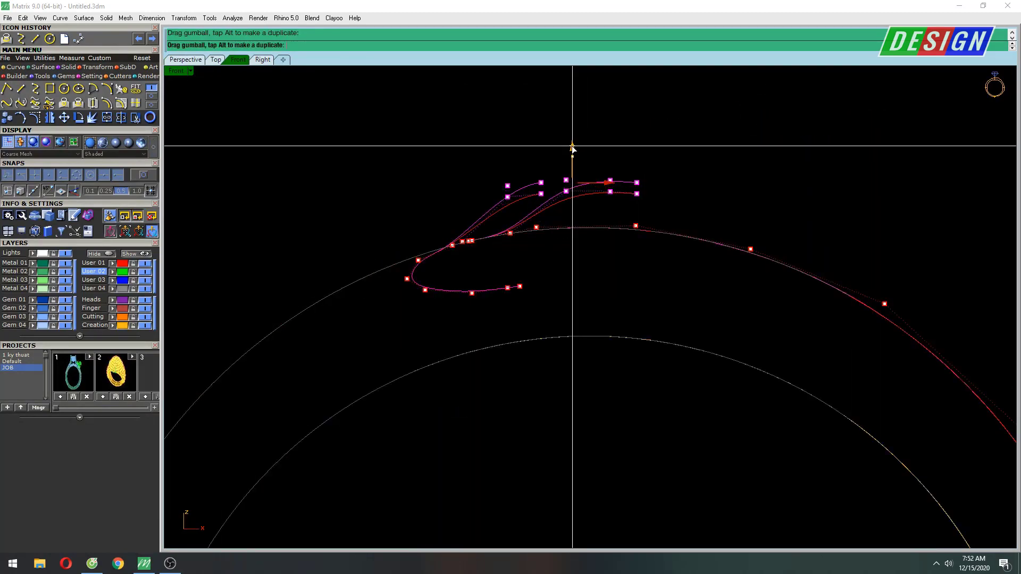
left_click_drag(572, 149, 611, 189)
key("ctrl+F4")
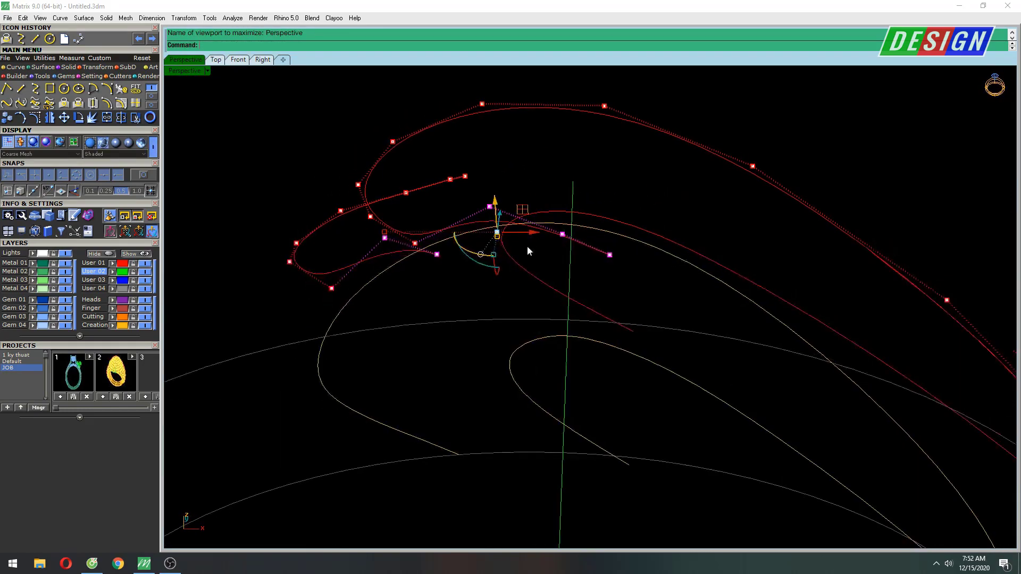
right_click_drag(527, 245, 663, 282)
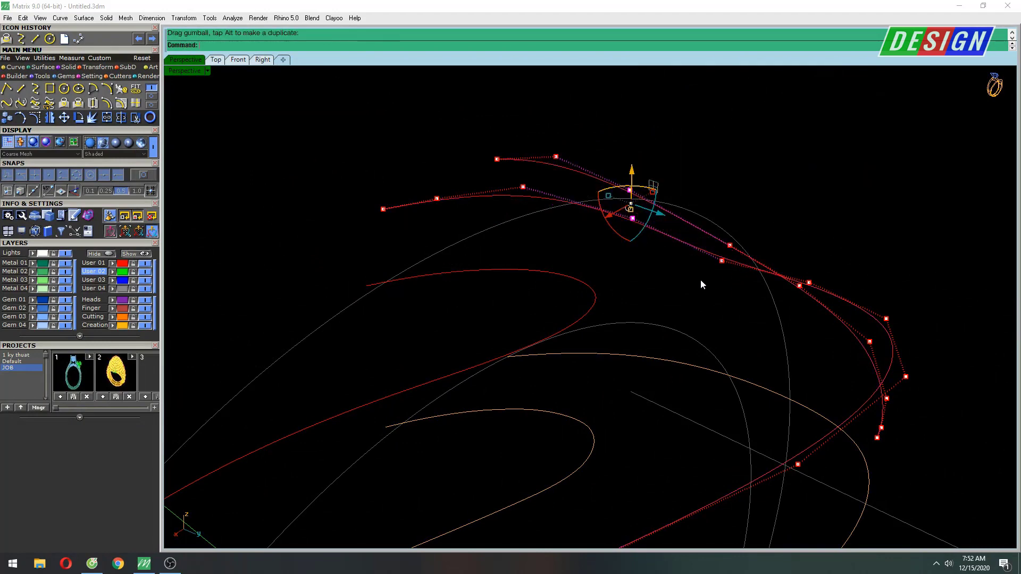
right_click_drag(840, 299, 717, 285)
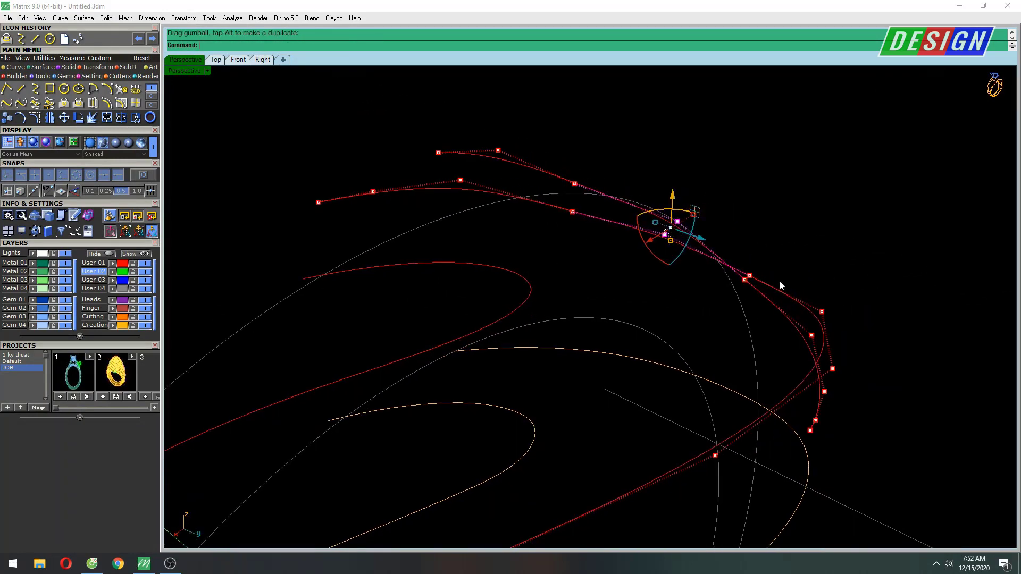
key("ctrl+F2")
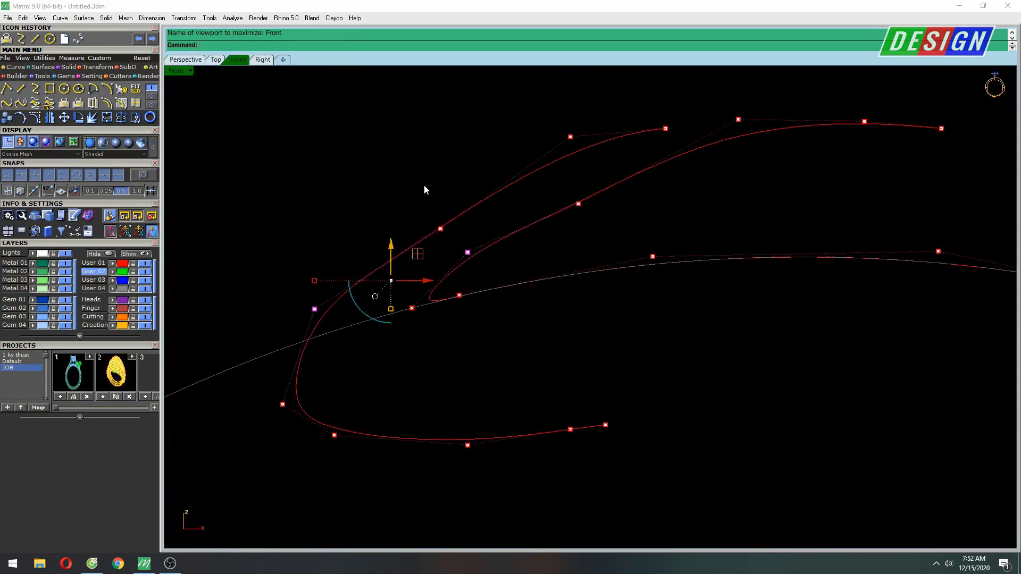
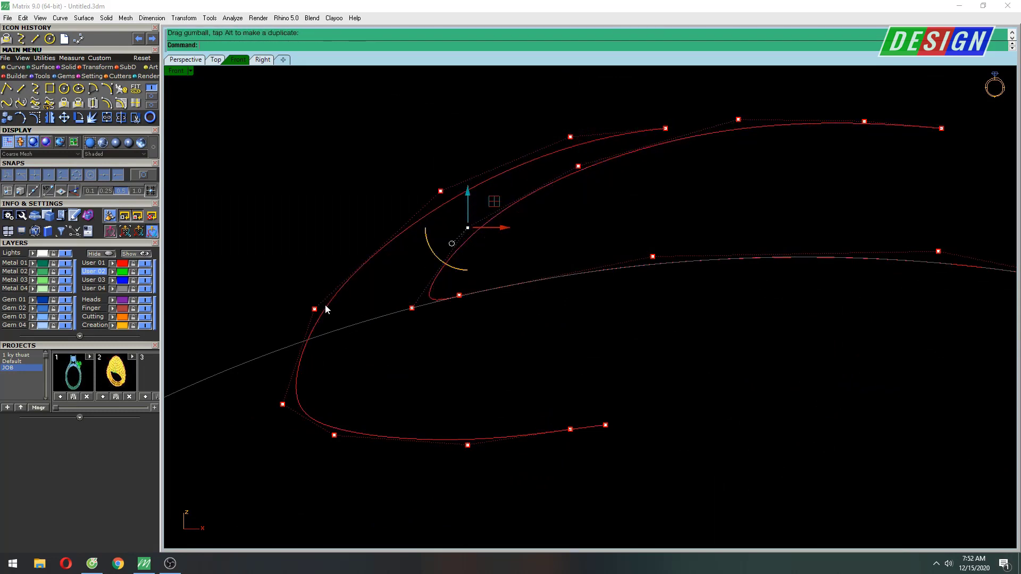
Step: Raise the swirl curves' control points to reshape their loops, checking the result in perspective
left_click_drag(312, 272, 313, 248)
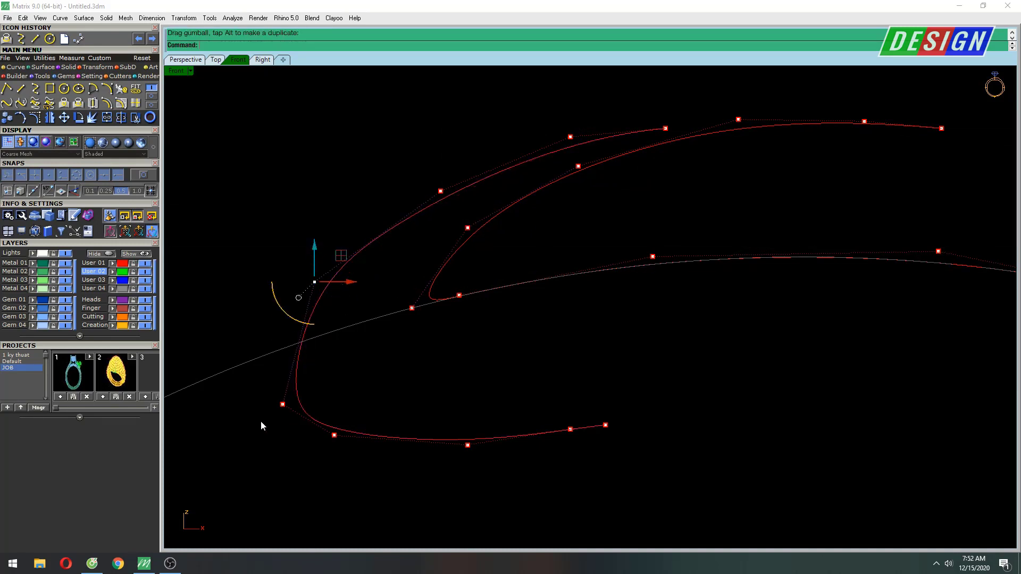
left_click(282, 404)
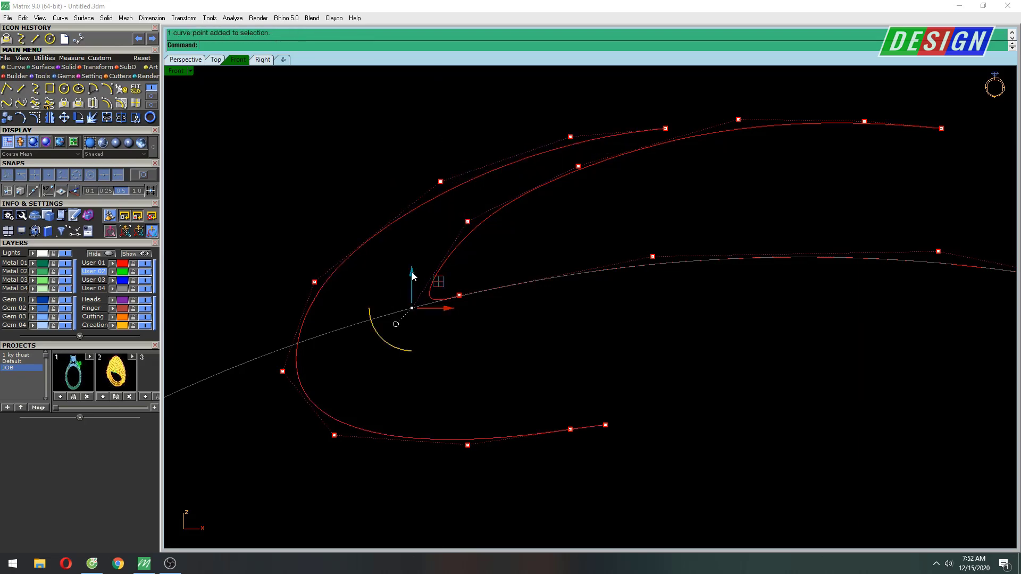
key("ctrl+F3")
mouse_move(567, 314)
right_mouse_down()
mouse_move(595, 284)
mouse_move(567, 293)
mouse_move(479, 260)
mouse_move(420, 269)
mouse_move(563, 255)
mouse_move(654, 326)
mouse_move(532, 237)
mouse_move(441, 317)
mouse_move(609, 334)
right_mouse_up()
key("ctrl+F2")
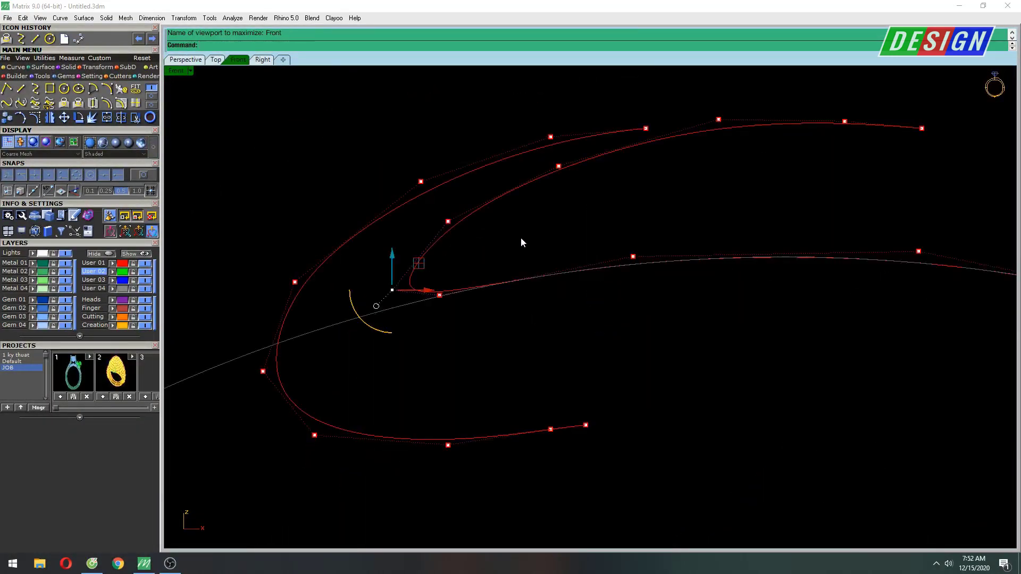
Step: Inspect the reshaped swirl curves in the Right and Perspective views with control points hidden
key("ctrl+F3")
scroll(512, 219, "up", 5)
scroll(448, 235, "up", 3)
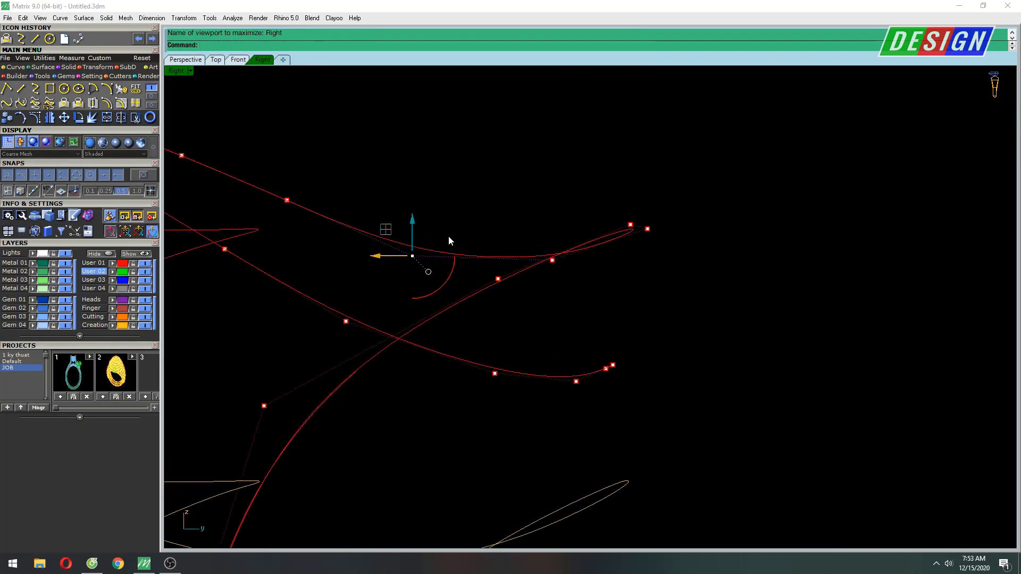
mouse_move(558, 218)
right_mouse_down()
mouse_move(636, 211)
mouse_move(613, 200)
right_mouse_up()
key("ctrl+F4")
key("Escape")
mouse_move(662, 316)
right_mouse_down()
mouse_move(704, 321)
mouse_move(618, 340)
mouse_move(667, 305)
mouse_move(743, 308)
mouse_move(789, 333)
mouse_move(796, 388)
mouse_move(850, 303)
mouse_move(873, 290)
mouse_move(884, 301)
mouse_move(795, 307)
mouse_move(701, 277)
mouse_move(504, 318)
mouse_move(660, 292)
mouse_move(665, 262)
mouse_move(611, 278)
mouse_move(553, 271)
mouse_move(597, 321)
mouse_move(577, 264)
mouse_move(658, 291)
mouse_move(757, 290)
mouse_move(592, 372)
mouse_move(672, 353)
mouse_move(677, 383)
mouse_move(287, 336)
mouse_move(559, 304)
mouse_move(558, 392)
mouse_move(541, 353)
mouse_move(553, 333)
mouse_move(663, 337)
mouse_move(685, 326)
right_mouse_up()
Step: Draw a Line from the red swirl curve's end down to the ring rail
key("ctrl+F2")
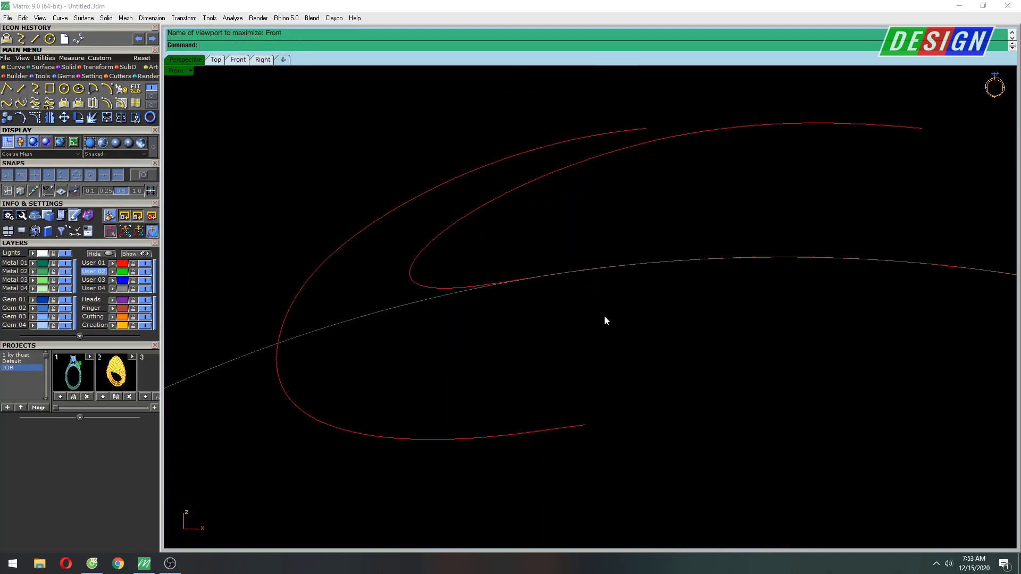
right_click_drag(604, 319, 484, 262)
scroll(594, 292, "down", 3)
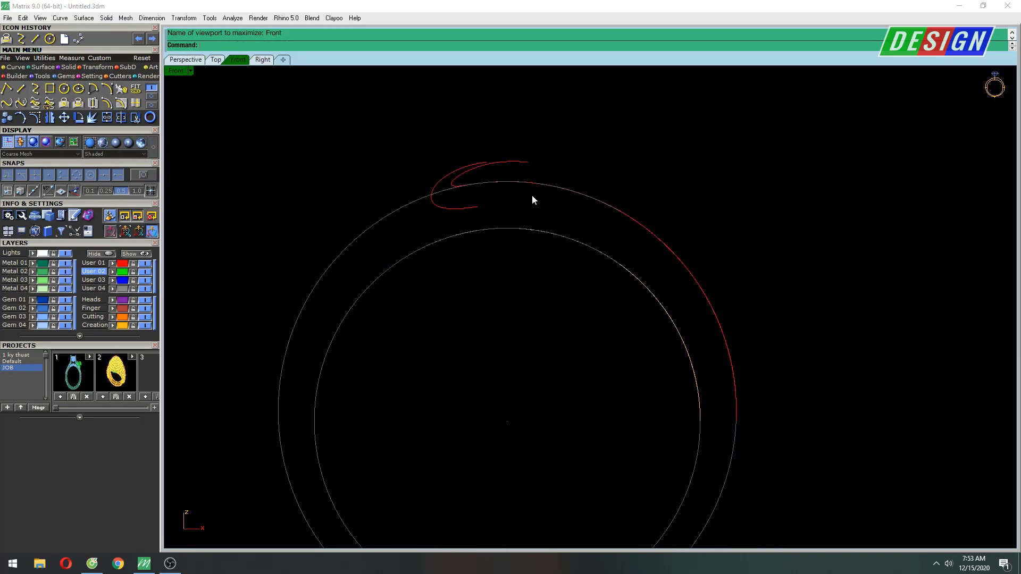
scroll(540, 190, "up", 1)
key("ctrl+F1")
mouse_move(526, 215)
right_mouse_down()
mouse_move(524, 311)
mouse_move(626, 303)
mouse_move(629, 319)
mouse_move(667, 287)
mouse_move(656, 285)
mouse_move(677, 290)
mouse_move(583, 376)
right_mouse_up()
scroll(601, 375, "up", 3)
type("line")
key("Return")
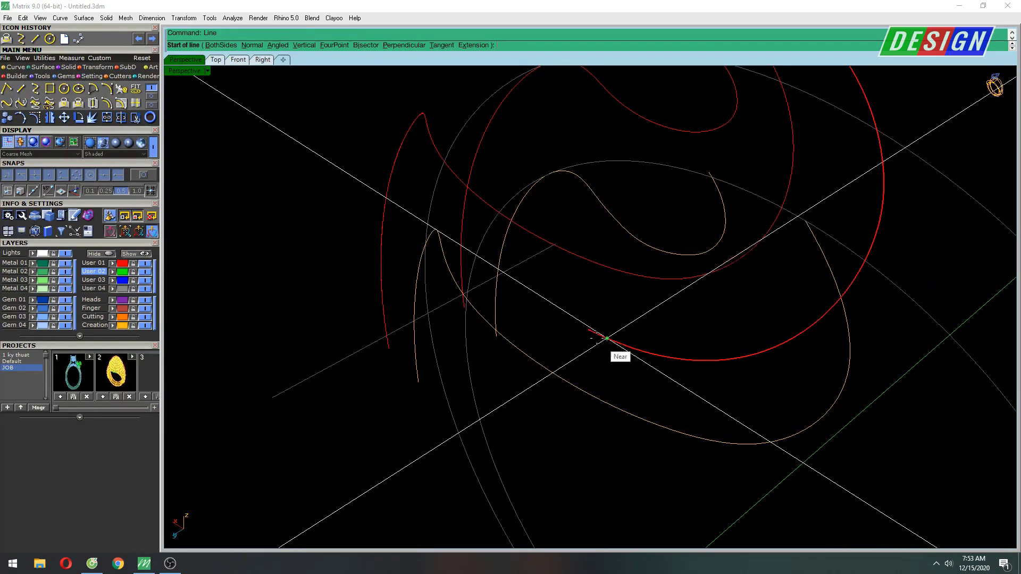
left_click(586, 330)
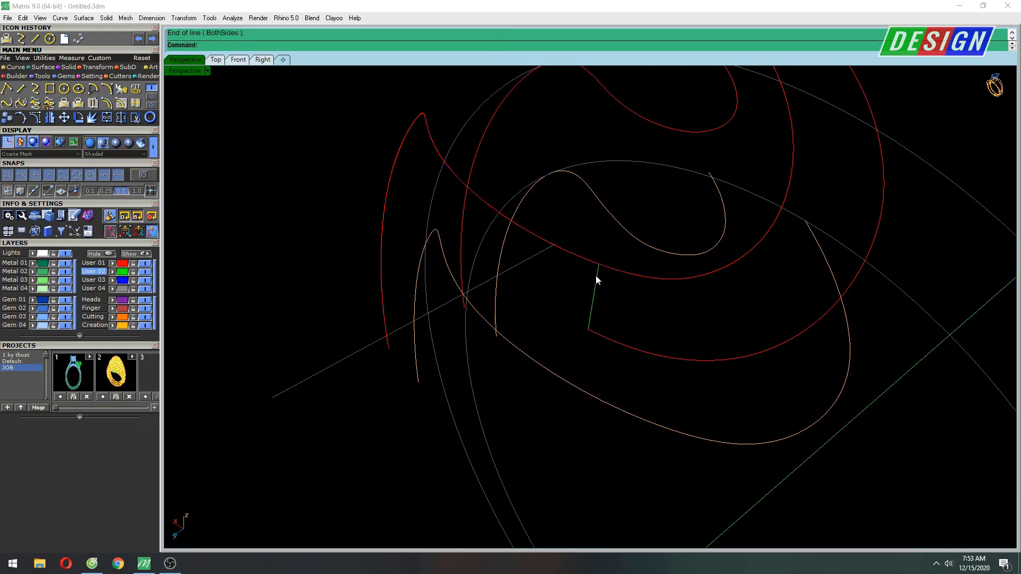
left_click(576, 395)
Step: Delete the stray curve picked from among the overlapping ones
mouse_move(651, 359)
right_mouse_down()
mouse_move(624, 267)
mouse_move(645, 292)
right_mouse_up()
left_click(654, 292)
key("Delete")
mouse_move(630, 327)
right_mouse_down()
mouse_move(596, 324)
mouse_move(598, 343)
mouse_move(617, 273)
mouse_move(606, 301)
right_mouse_up()
scroll(618, 273, "down", 3)
scroll(602, 303, "up", 3)
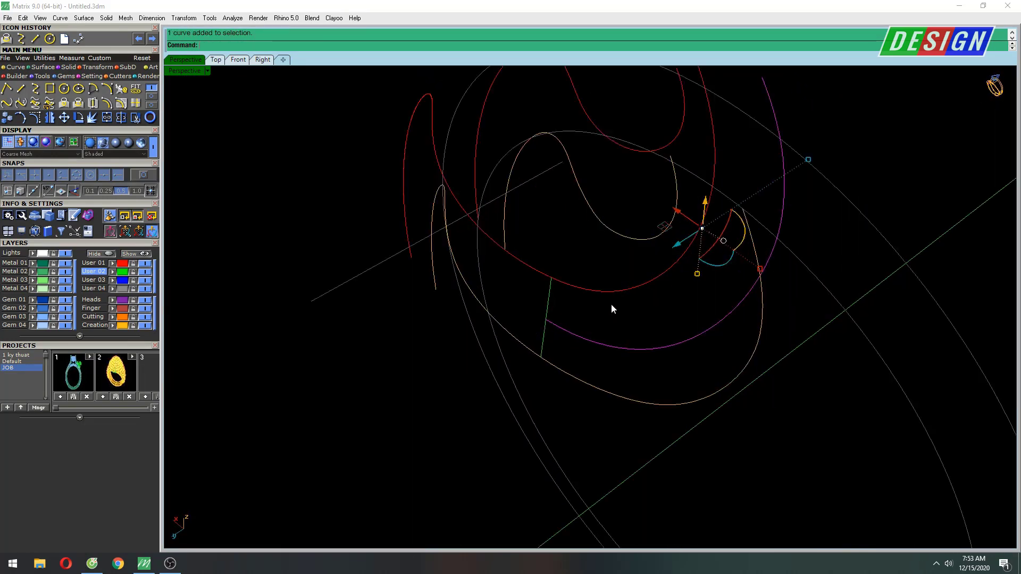
right_click_drag(603, 390, 583, 346)
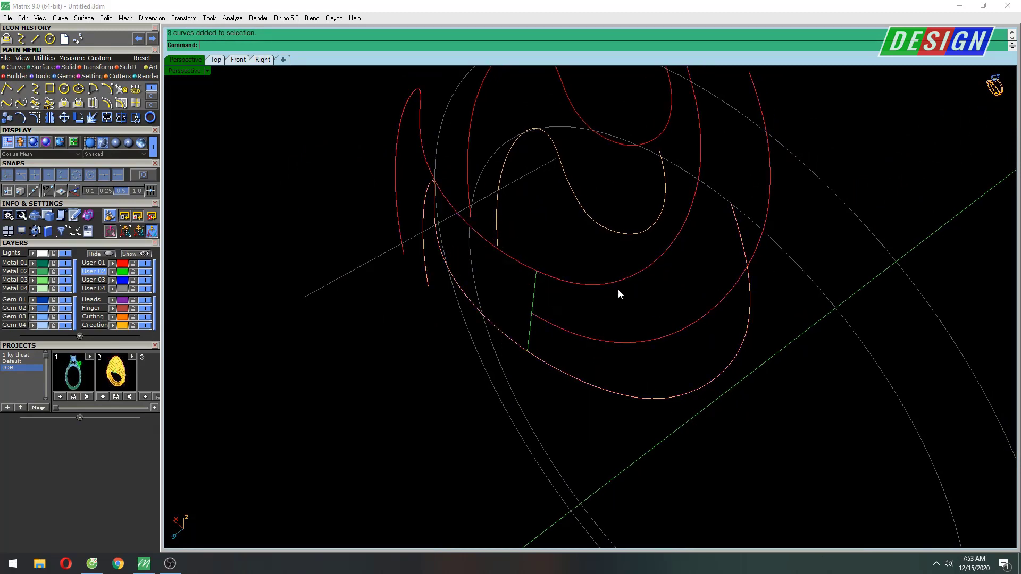
right_click_drag(574, 389, 598, 376)
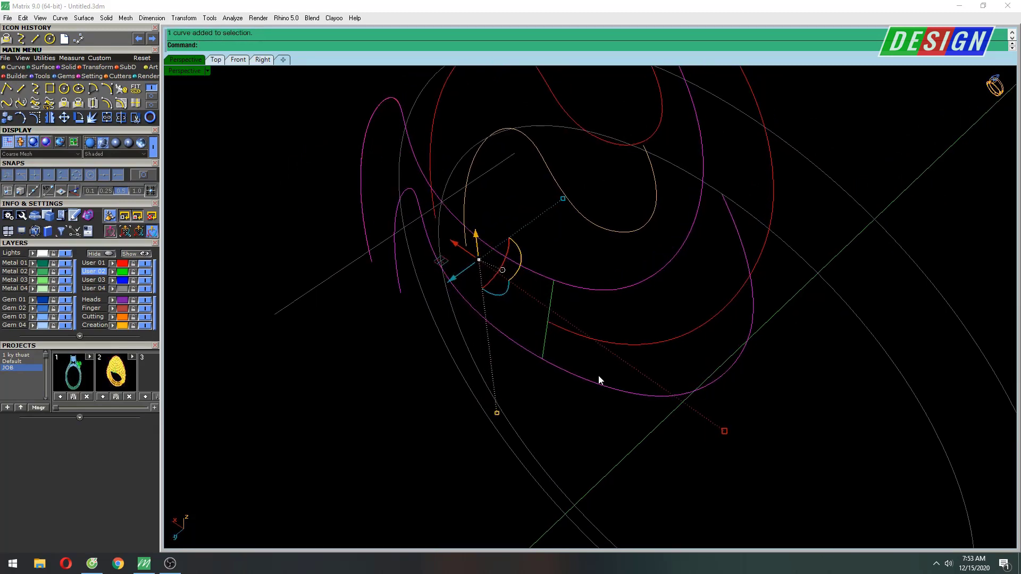
Step: Split the two curves at the cutting line and select the three swirl-half curves
type("split")
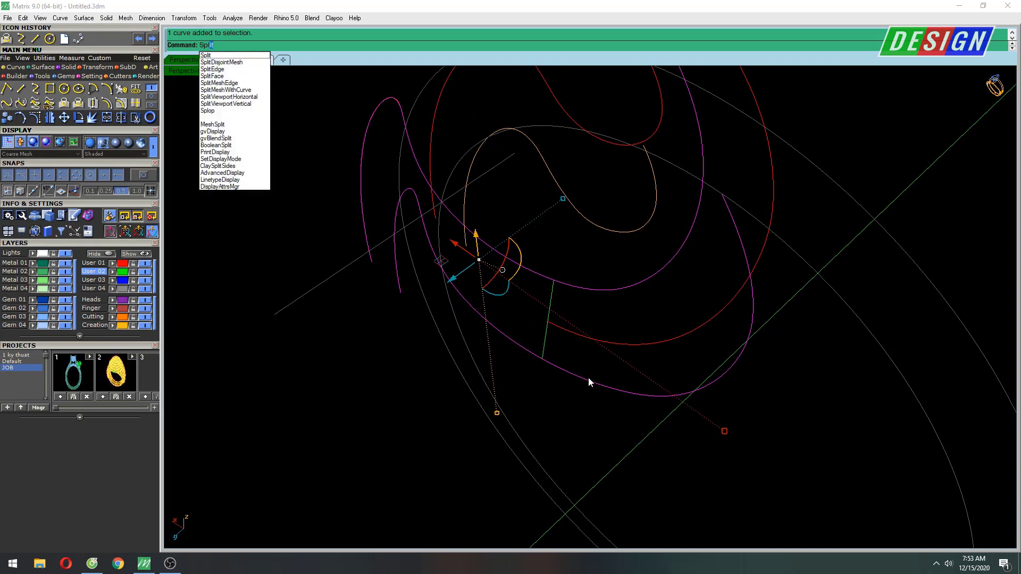
key("Return")
left_click(552, 306)
key("Return")
left_click_drag(626, 262, 599, 394)
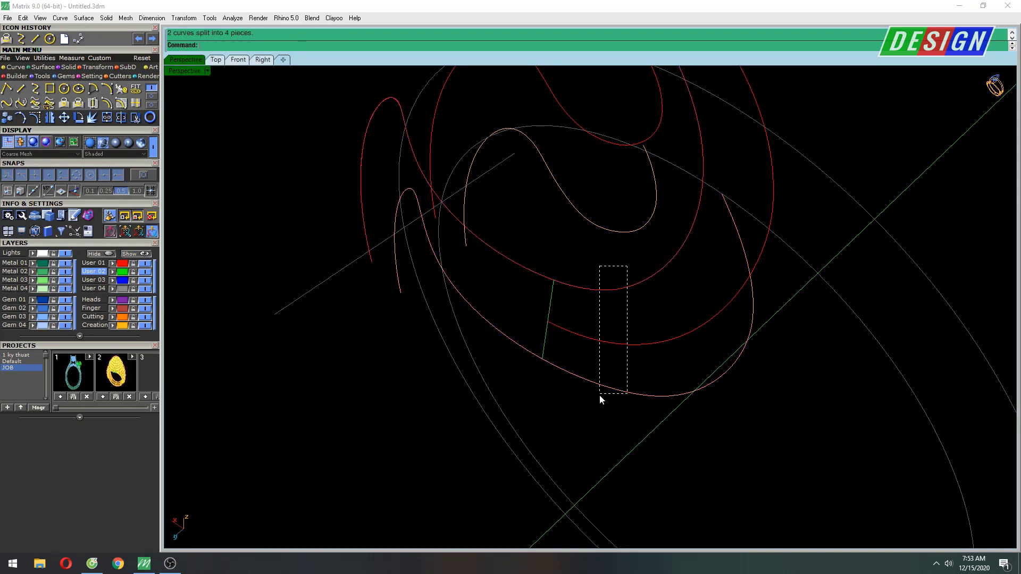
scroll(629, 352, "down", 5)
mouse_move(628, 351)
right_mouse_down()
mouse_move(625, 400)
mouse_move(531, 319)
mouse_move(526, 366)
mouse_move(463, 327)
right_mouse_up()
Step: Select the swirl-half curves and switch to the maximized Top view
key("ctrl+F1")
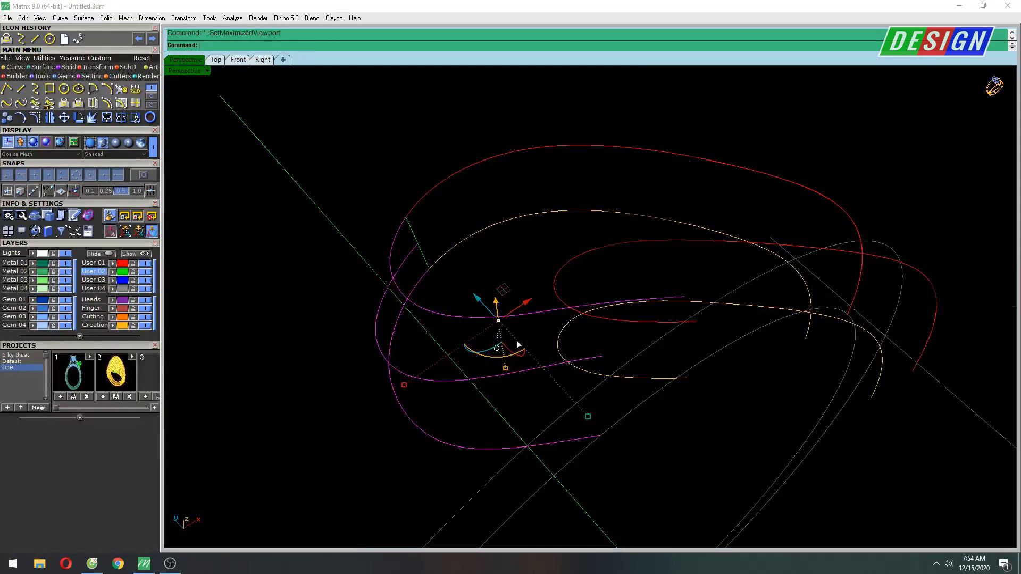
key("ctrl+F4")
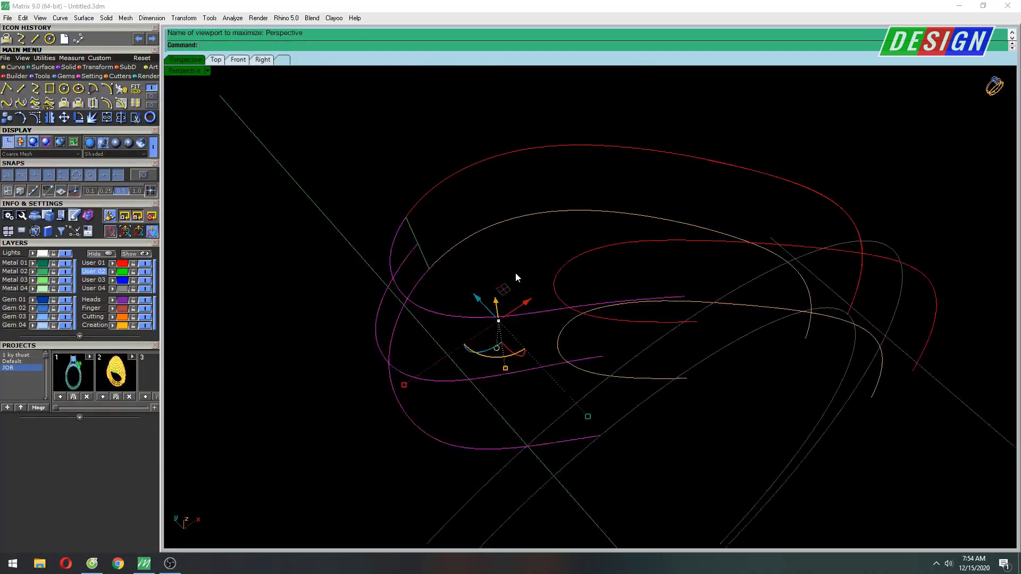
mouse_move(515, 272)
right_mouse_down()
mouse_move(524, 228)
mouse_move(507, 240)
mouse_move(483, 299)
right_mouse_up()
key("Escape")
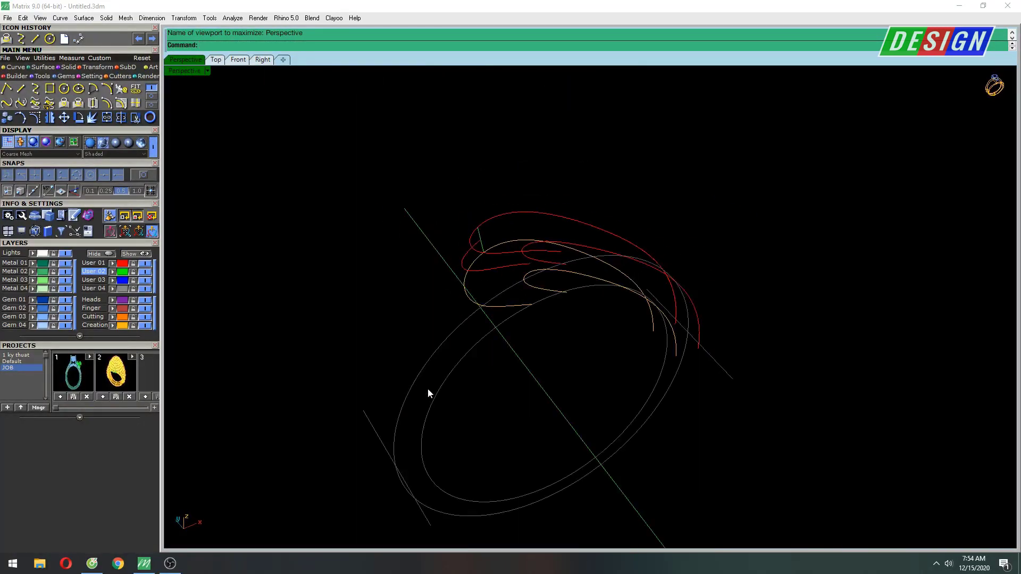
left_click_drag(833, 176, 833, 176)
right_click_drag(677, 233, 657, 236)
key("ctrl+F1")
type("Rot")
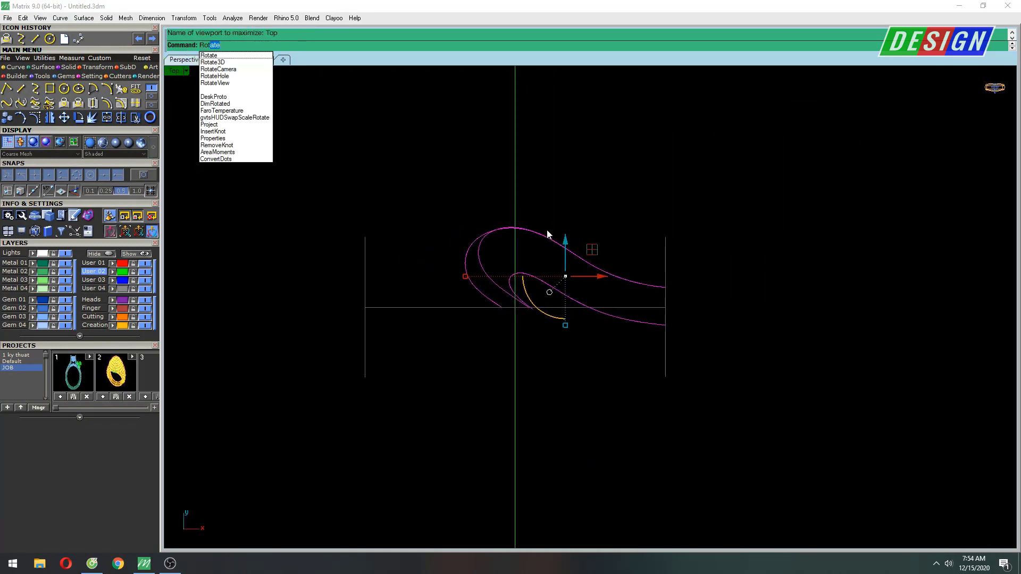
Step: Place a 180° rotated copy of the swirl half about the ring centre to form the S
key("Return")
scroll(552, 224, "up", 2)
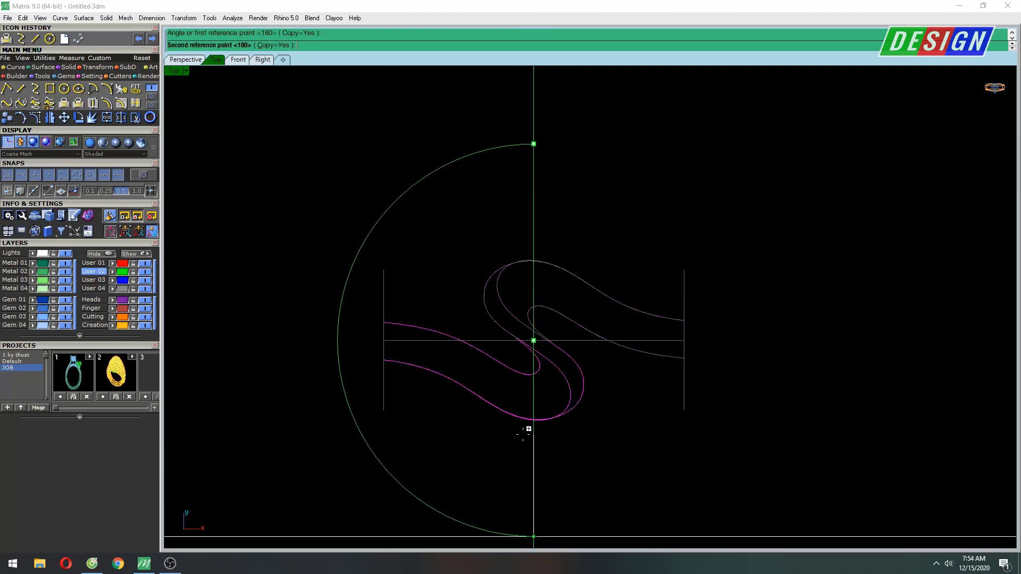
left_click(674, 219)
key("ctrl+F4")
mouse_move(643, 219)
right_mouse_down()
mouse_move(630, 312)
mouse_move(611, 286)
mouse_move(592, 352)
mouse_move(522, 265)
mouse_move(656, 305)
mouse_move(543, 331)
right_mouse_up()
Step: Select the doubled swirl curve and delete it
left_click_drag(544, 332, 531, 286)
mouse_move(530, 286)
right_mouse_down()
mouse_move(592, 274)
mouse_move(588, 285)
mouse_move(543, 227)
mouse_move(467, 221)
mouse_move(388, 247)
mouse_move(724, 262)
mouse_move(649, 292)
mouse_move(707, 268)
mouse_move(679, 280)
mouse_move(704, 241)
mouse_move(727, 349)
mouse_move(626, 334)
mouse_move(595, 370)
mouse_move(700, 365)
mouse_move(681, 356)
mouse_move(708, 370)
mouse_move(775, 360)
mouse_move(777, 422)
mouse_move(912, 369)
mouse_move(895, 366)
mouse_move(899, 378)
mouse_move(694, 311)
mouse_move(824, 307)
mouse_move(698, 256)
mouse_move(717, 297)
mouse_move(729, 228)
mouse_move(755, 238)
right_mouse_up()
left_click_drag(755, 238, 713, 261)
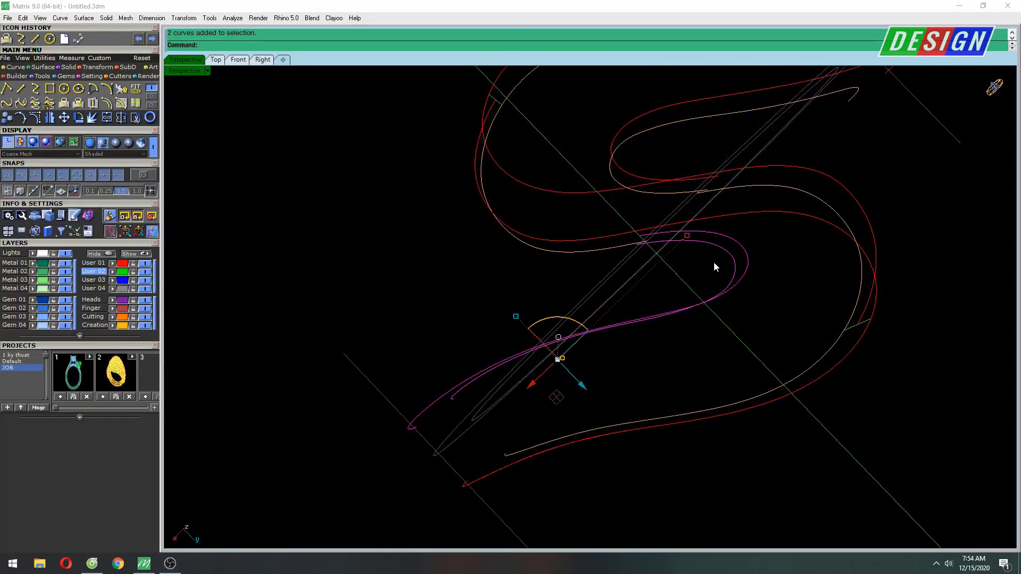
mouse_move(713, 261)
right_mouse_down()
mouse_move(734, 223)
mouse_move(684, 247)
mouse_move(857, 330)
mouse_move(679, 403)
mouse_move(631, 280)
mouse_move(269, 321)
right_mouse_up()
type("d")
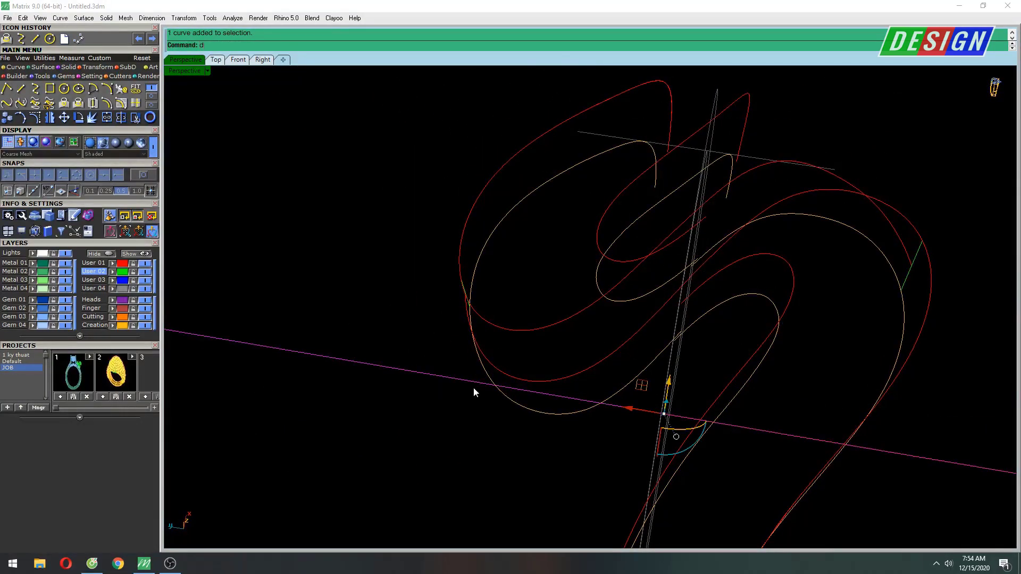
type("elete")
key("Return")
Step: Orbit around the completed S swirl to check it, then deselect the curves
right_click_drag(475, 392, 592, 348)
right_click_drag(561, 401, 541, 384, "shift")
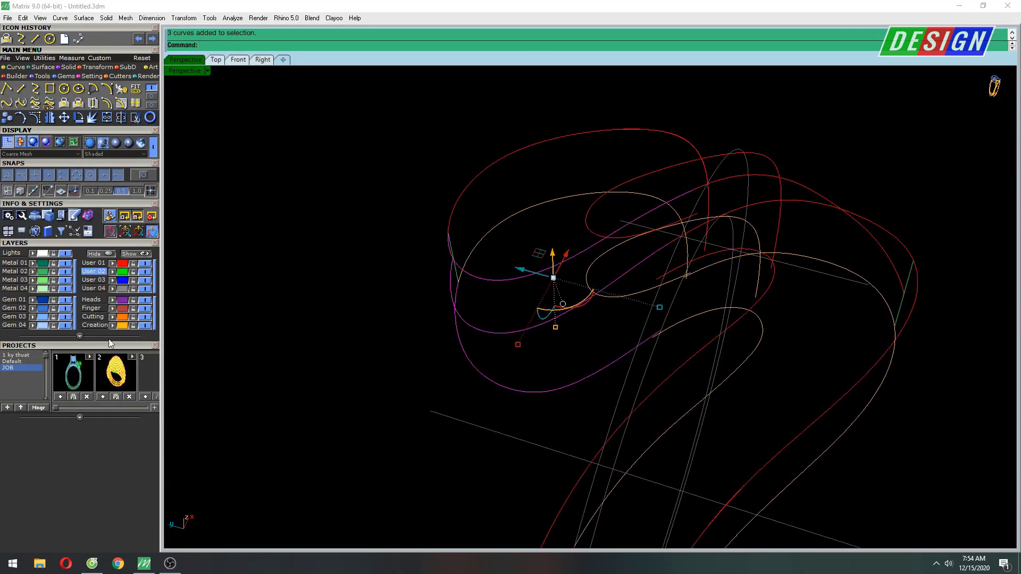
right_click_drag(378, 326, 253, 332)
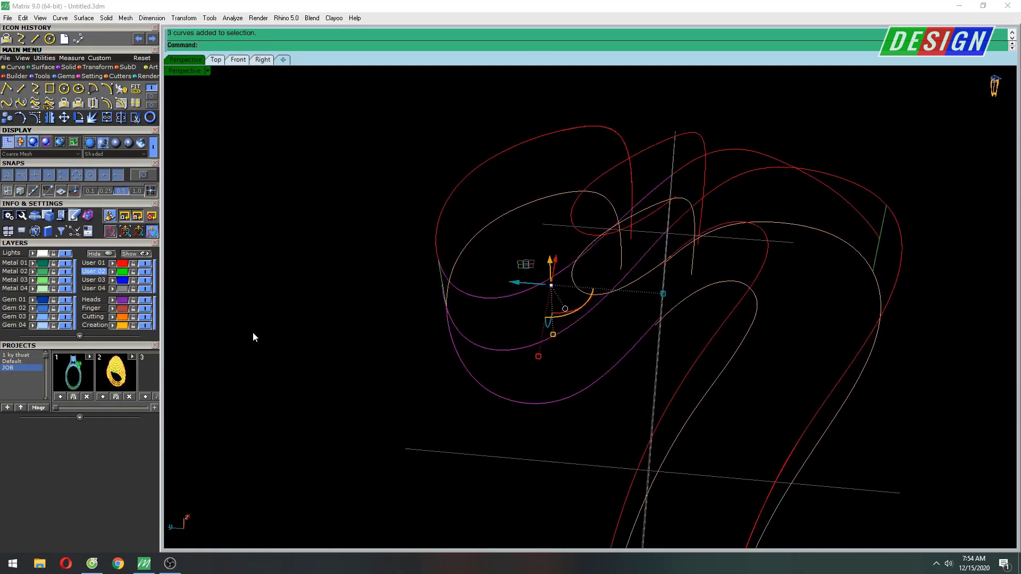
mouse_move(569, 365)
right_mouse_down()
mouse_move(627, 358)
mouse_move(630, 382)
mouse_move(735, 269)
mouse_move(754, 292)
mouse_move(754, 335)
mouse_move(699, 341)
mouse_move(661, 364)
mouse_move(713, 383)
mouse_move(704, 324)
mouse_move(731, 369)
mouse_move(631, 397)
mouse_move(505, 367)
right_mouse_up()
key("Escape")
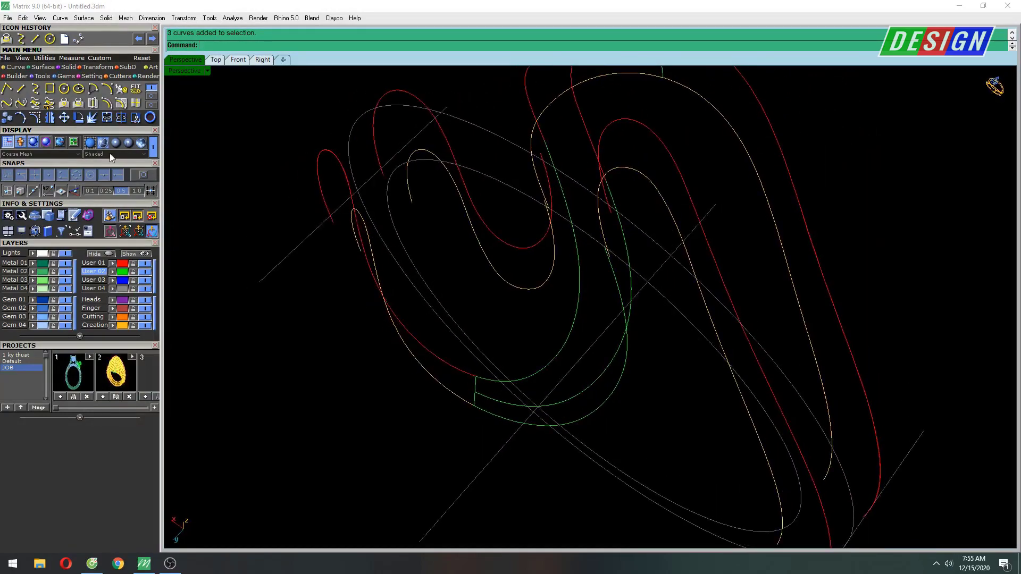
Step: Draw a cutting line starting at the curves' intersection end
left_click(21, 88)
scroll(460, 349, "up", 3)
scroll(460, 349, "up", 2)
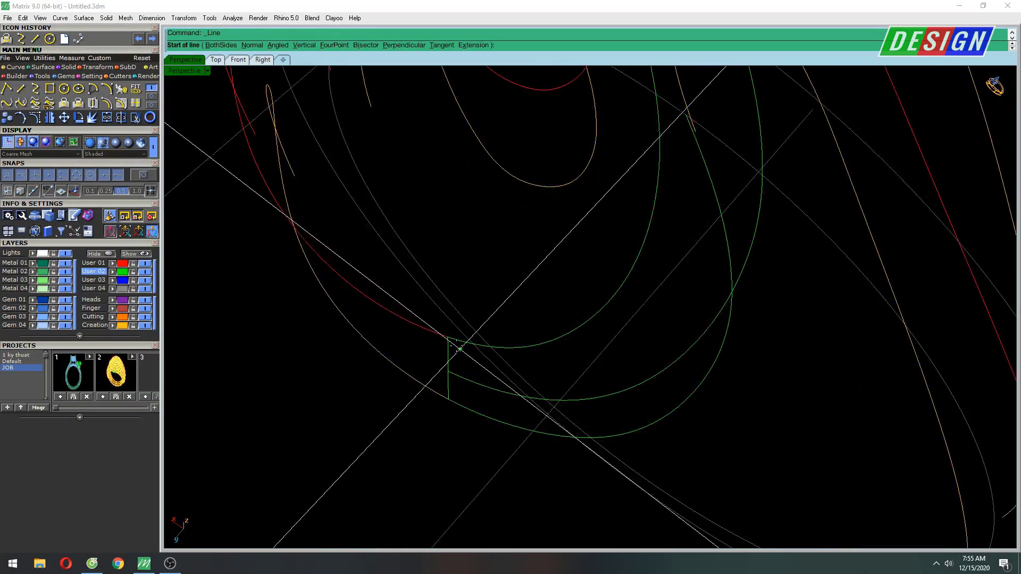
left_click(448, 338)
scroll(448, 337, "down", 5)
mouse_move(449, 338)
right_mouse_down()
mouse_move(510, 292)
mouse_move(494, 302)
right_mouse_up()
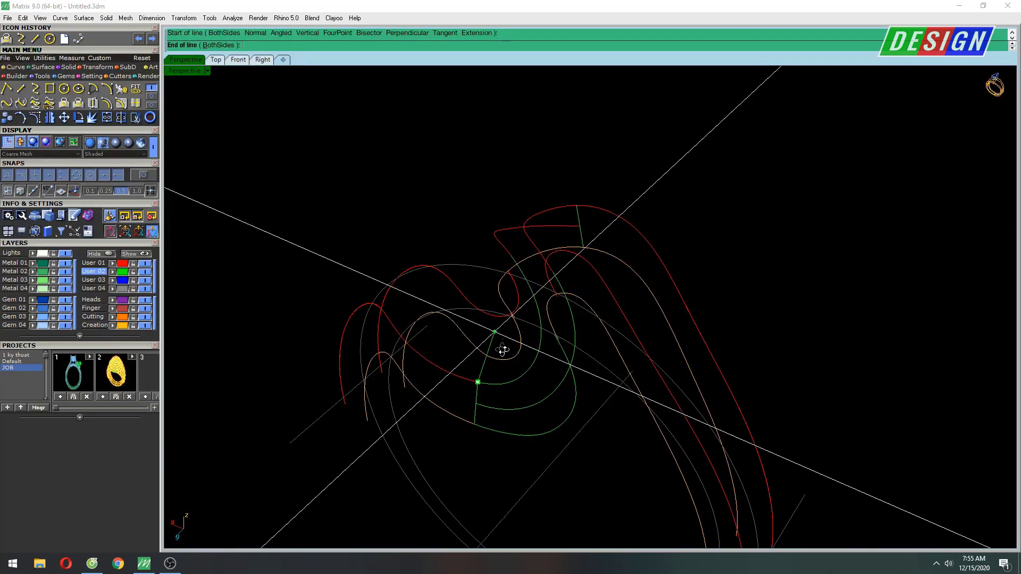
mouse_move(502, 349)
right_mouse_down()
mouse_move(491, 334)
mouse_move(519, 323)
mouse_move(499, 314)
mouse_move(601, 372)
mouse_move(771, 376)
mouse_move(704, 347)
right_mouse_up()
scroll(701, 322, "up", 5)
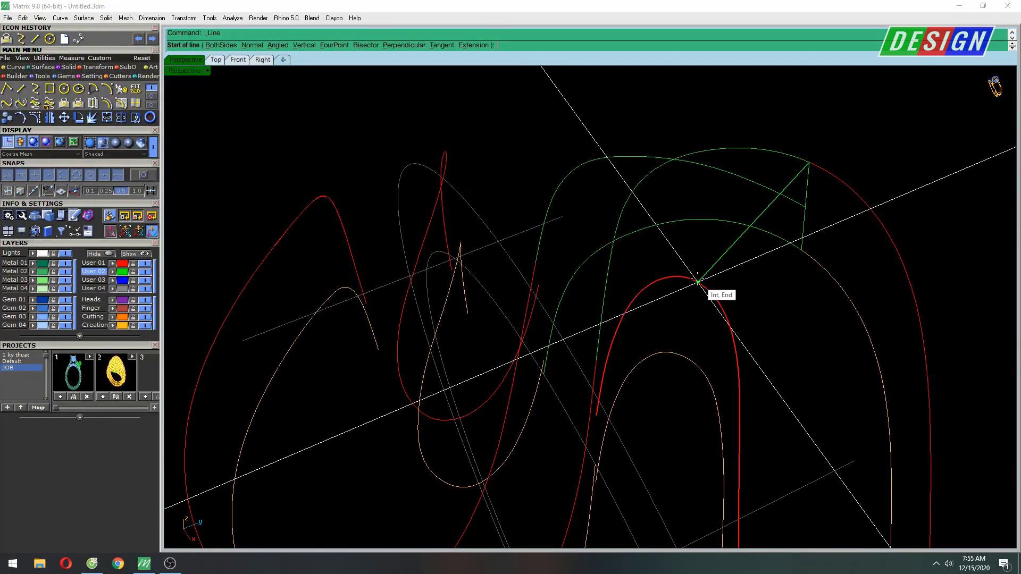
left_click(696, 280)
scroll(685, 360, "down", 3)
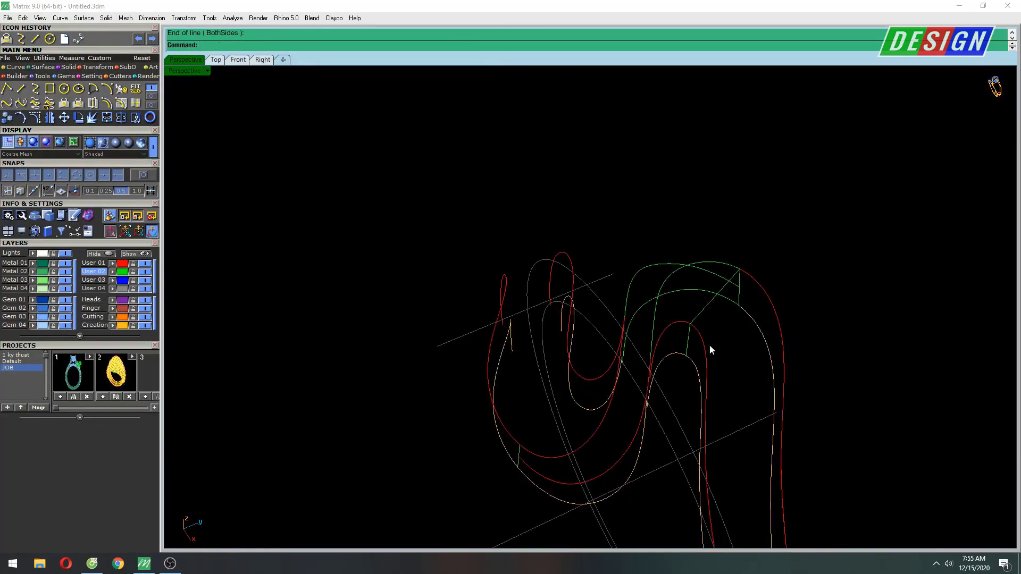
mouse_move(709, 344)
right_mouse_down()
mouse_move(660, 365)
mouse_move(604, 330)
mouse_move(649, 309)
mouse_move(601, 326)
mouse_move(649, 321)
mouse_move(676, 303)
right_mouse_up()
scroll(616, 337, "up", 2)
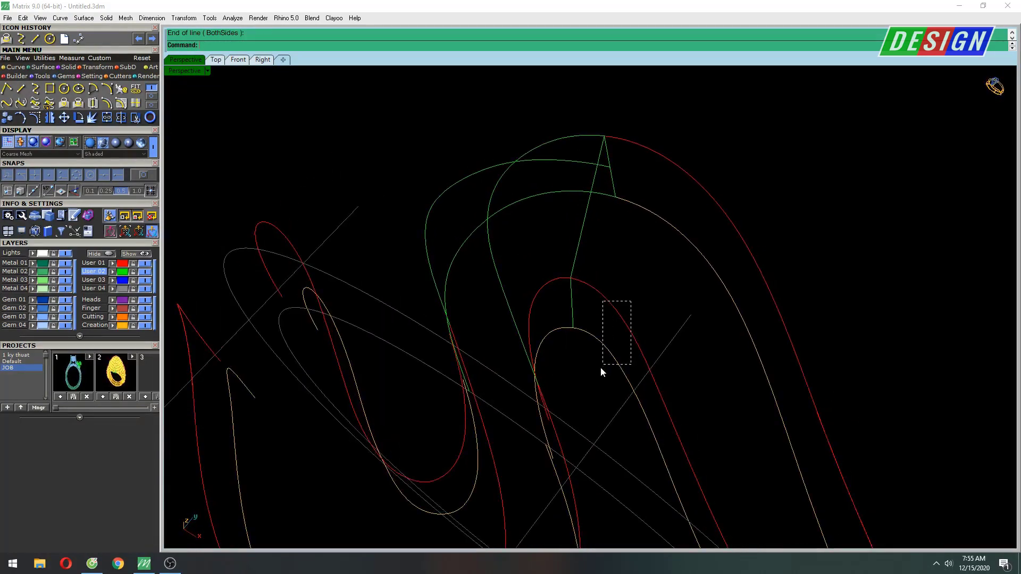
Step: Split the two selected curves into four pieces with the cutting line, then clear the selection
left_click_drag(631, 301, 602, 366)
right_click_drag(602, 365, 588, 348)
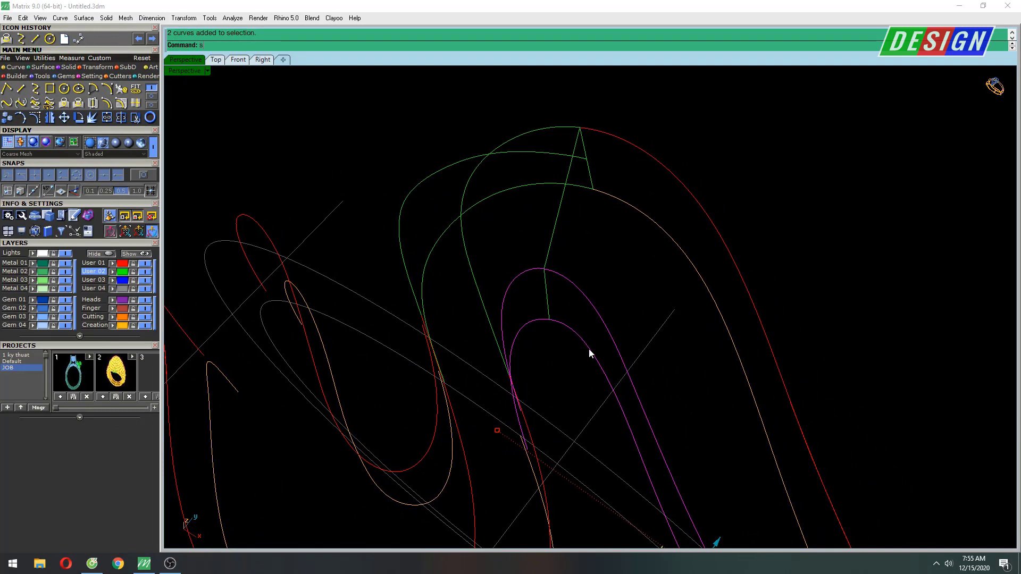
key("Return")
left_click(547, 298)
key("Return")
right_click_drag(567, 308, 567, 327)
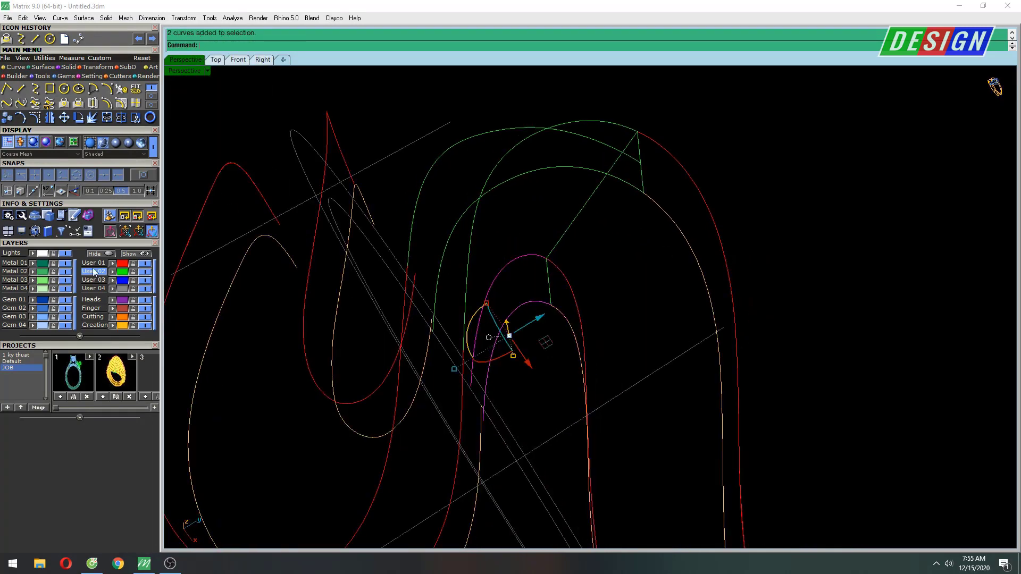
key("Escape")
mouse_move(461, 264)
right_mouse_down()
mouse_move(532, 276)
mouse_move(526, 299)
mouse_move(509, 251)
mouse_move(514, 320)
right_mouse_up()
mouse_move(494, 247)
right_mouse_down()
mouse_move(583, 256)
mouse_move(633, 170)
mouse_move(654, 180)
mouse_move(596, 230)
mouse_move(578, 266)
right_mouse_up()
Step: Rebuild the three head curves with point count 5 and degree 3
type("rebuild")
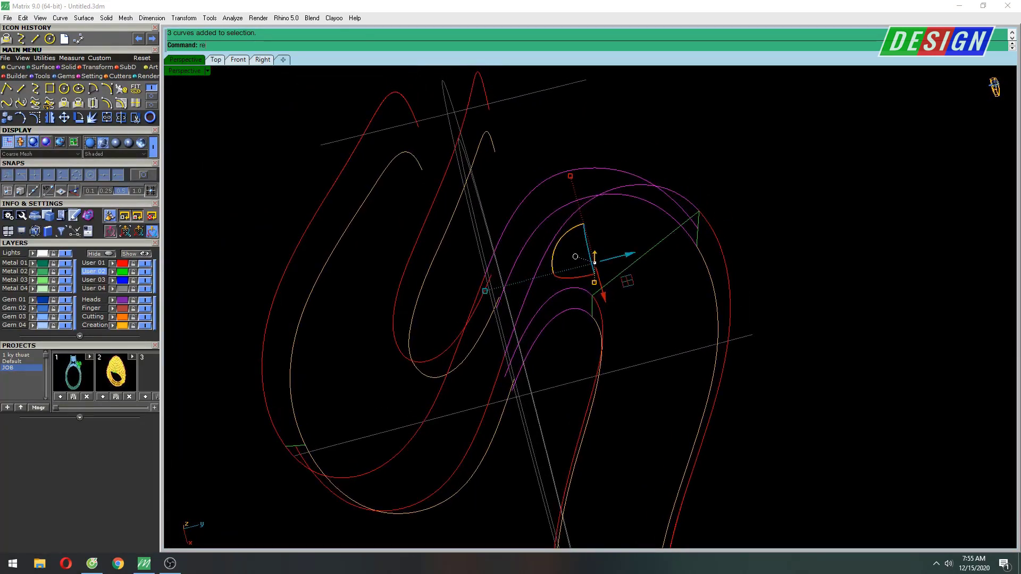
key("Return")
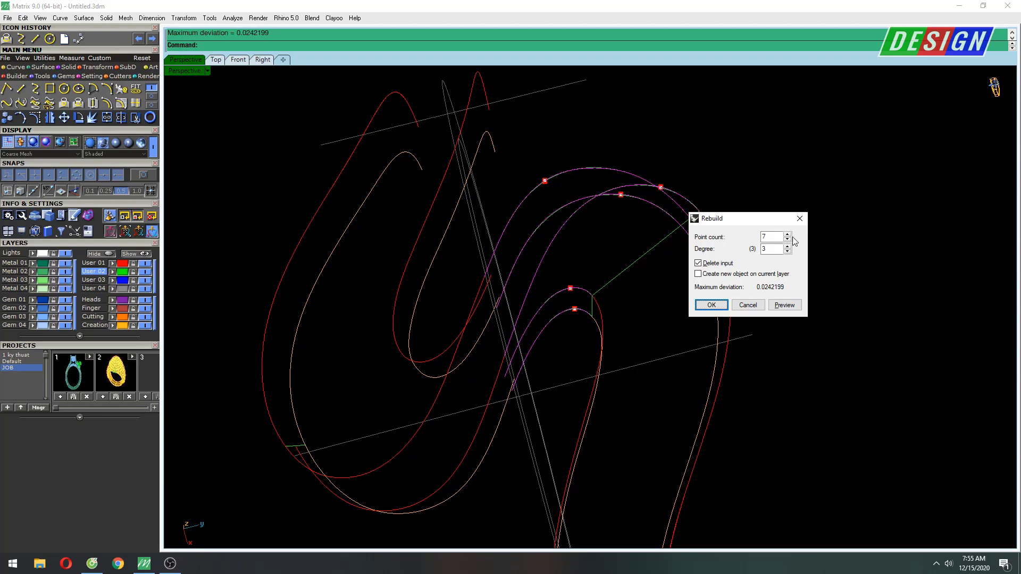
mouse_move(525, 260)
right_mouse_down()
mouse_move(584, 244)
mouse_move(586, 269)
mouse_move(654, 274)
right_mouse_up()
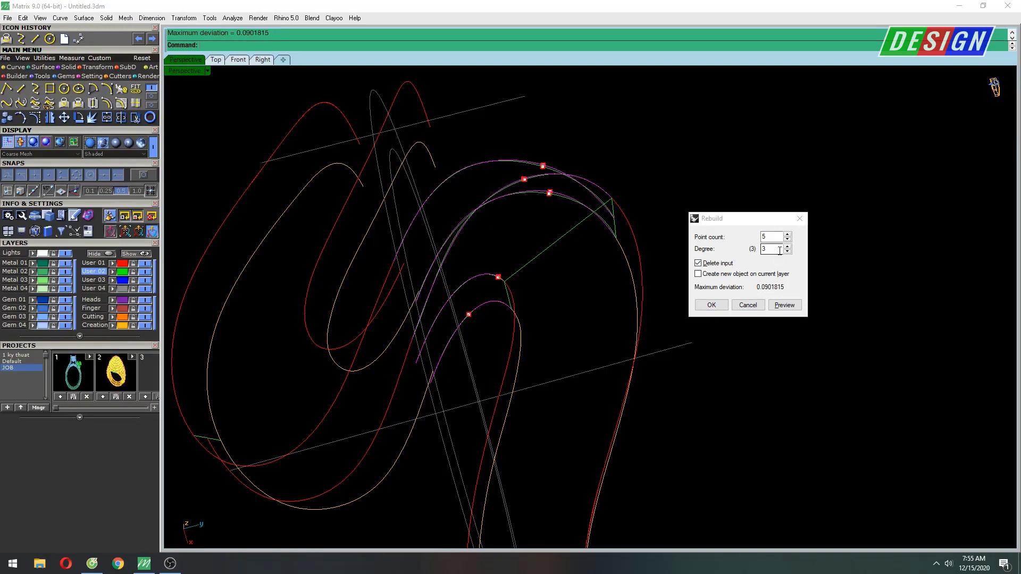
scroll(497, 313, "up", 1)
scroll(480, 316, "up", 2)
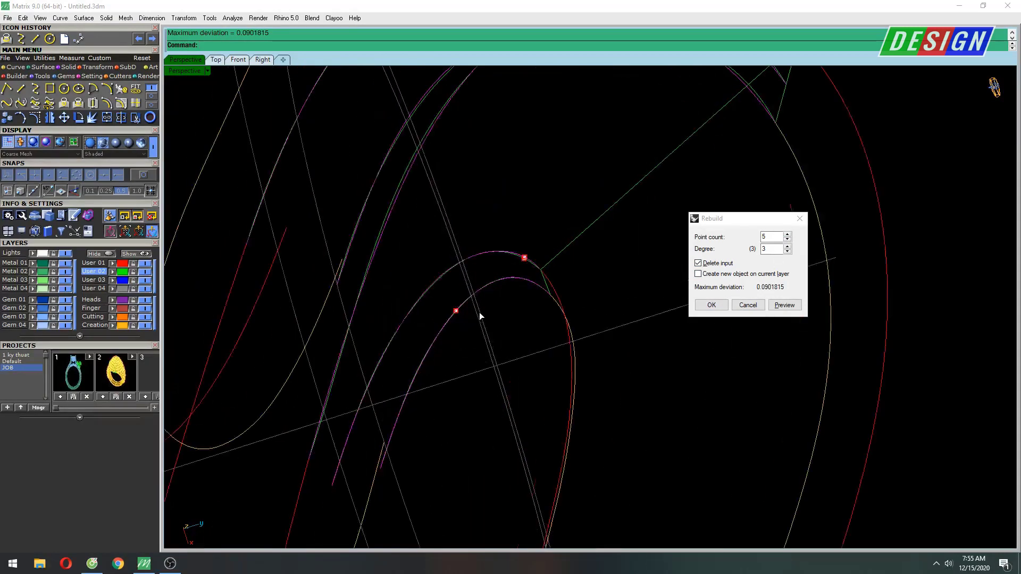
left_click(710, 305)
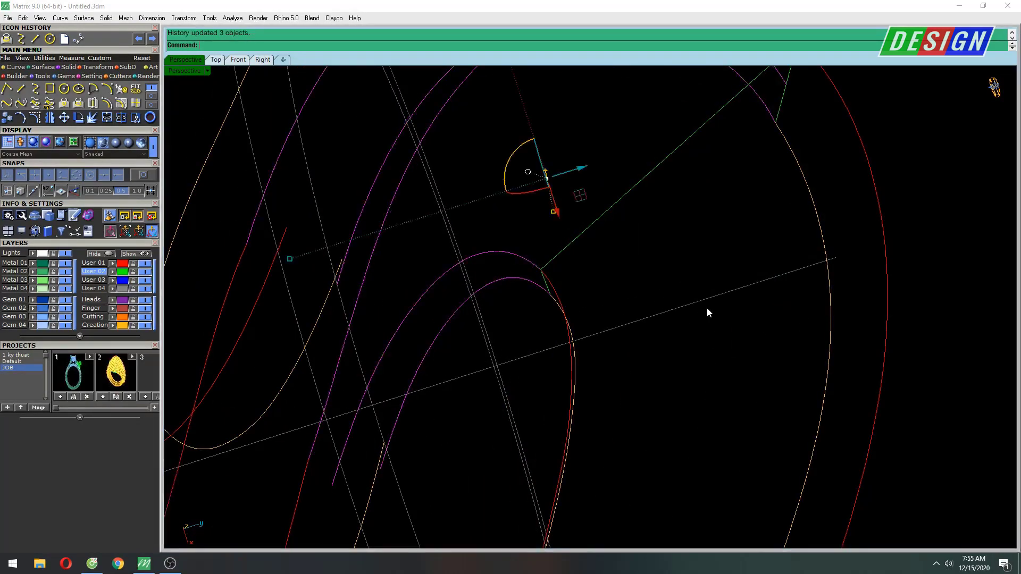
scroll(668, 323, "down", 2)
scroll(665, 335, "down", 2)
Step: Select the next pair of head curves
right_click_drag(637, 286, 600, 346)
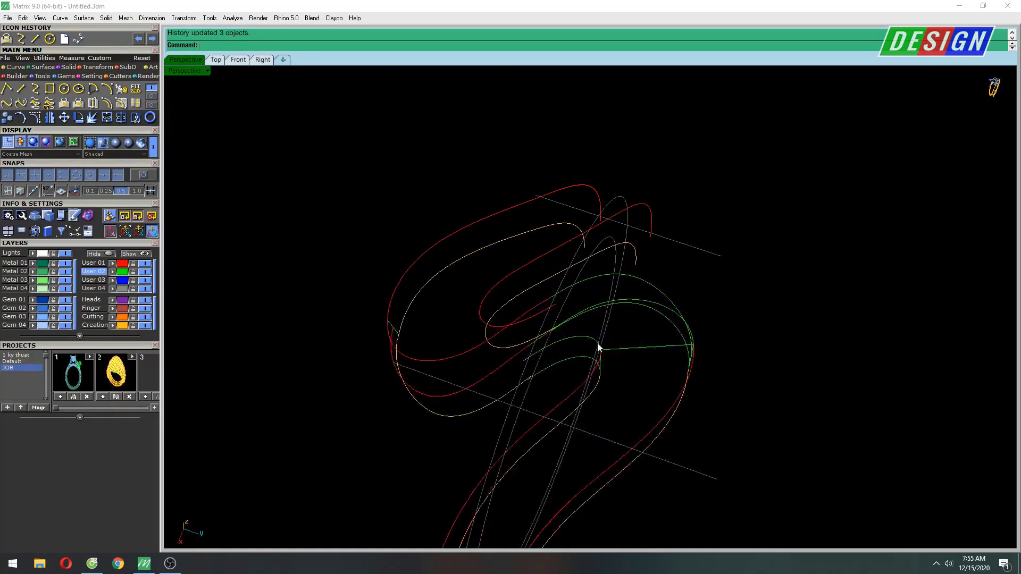
scroll(633, 358, "up", 3)
scroll(635, 334, "up", 1)
left_click(637, 309, "shift")
mouse_move(637, 310)
right_mouse_down("shift")
mouse_move(613, 365)
mouse_move(624, 372)
right_mouse_up("shift")
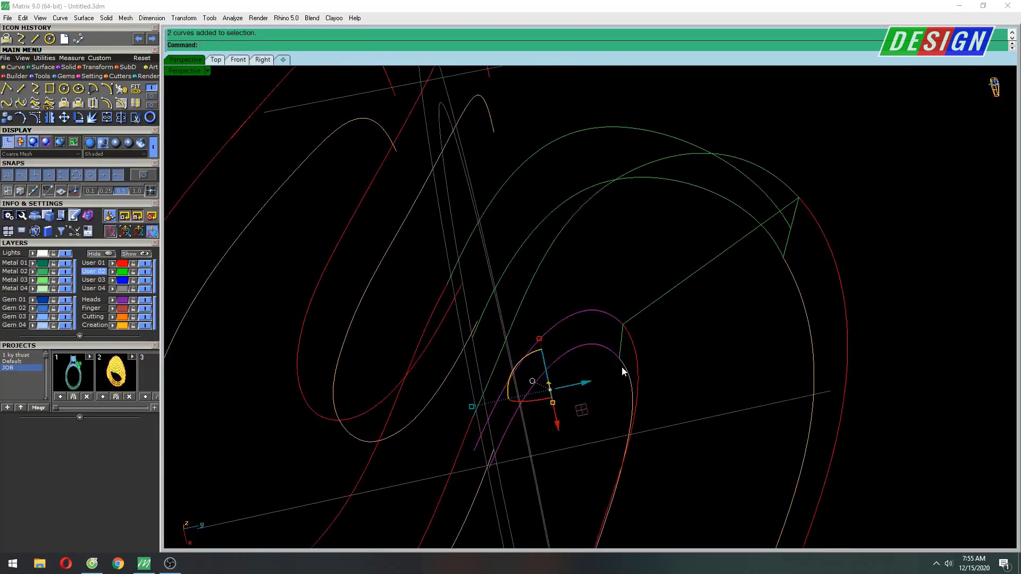
Step: Loft the first head outline curve pairs into green surfaces with default Loft Options
type("loft")
key("Return")
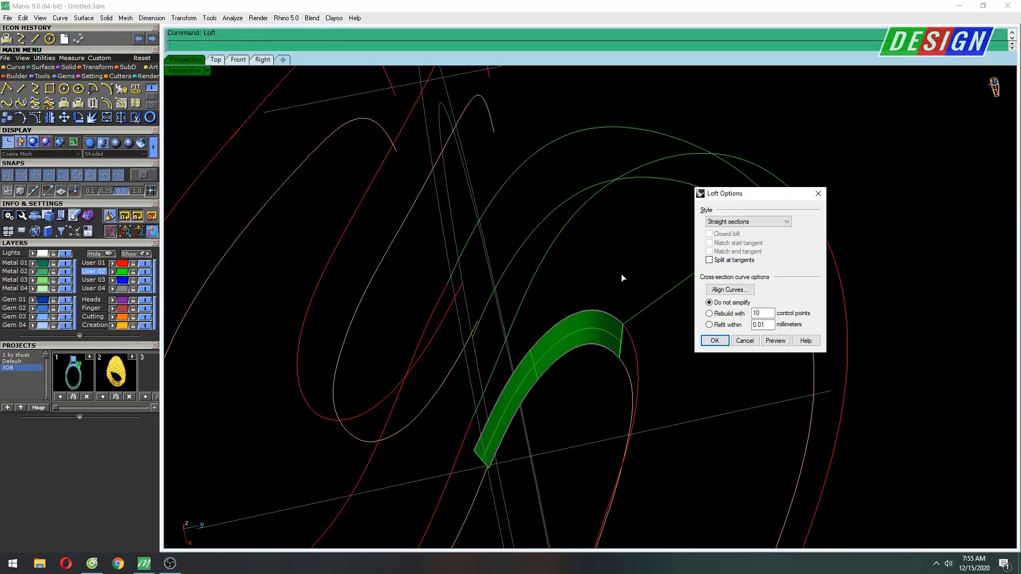
key("Return")
right_click_drag(630, 315, 601, 352)
left_click(617, 357)
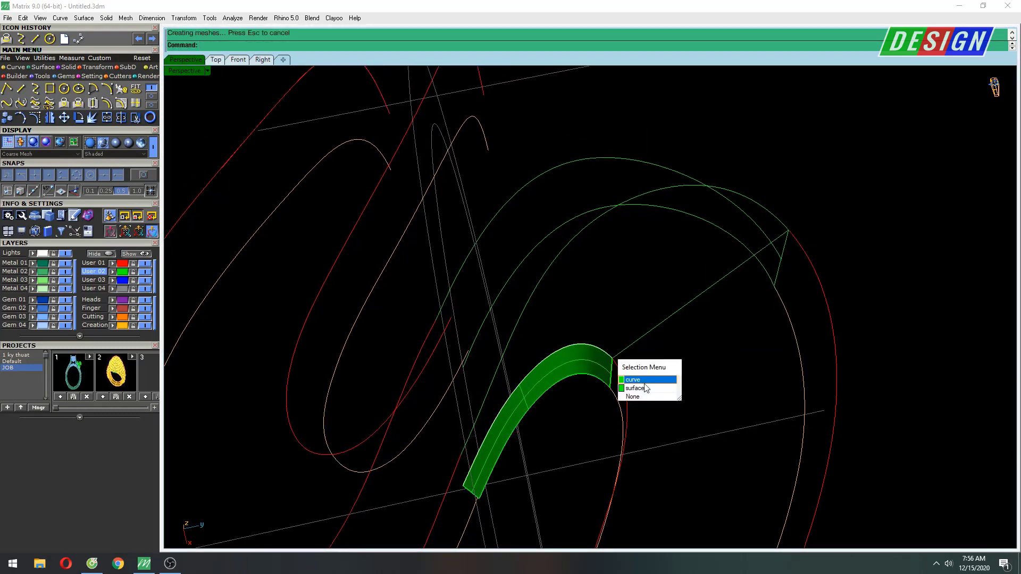
left_click(643, 377)
mouse_move(742, 269)
right_mouse_down()
mouse_move(758, 315)
mouse_move(724, 305)
right_mouse_up()
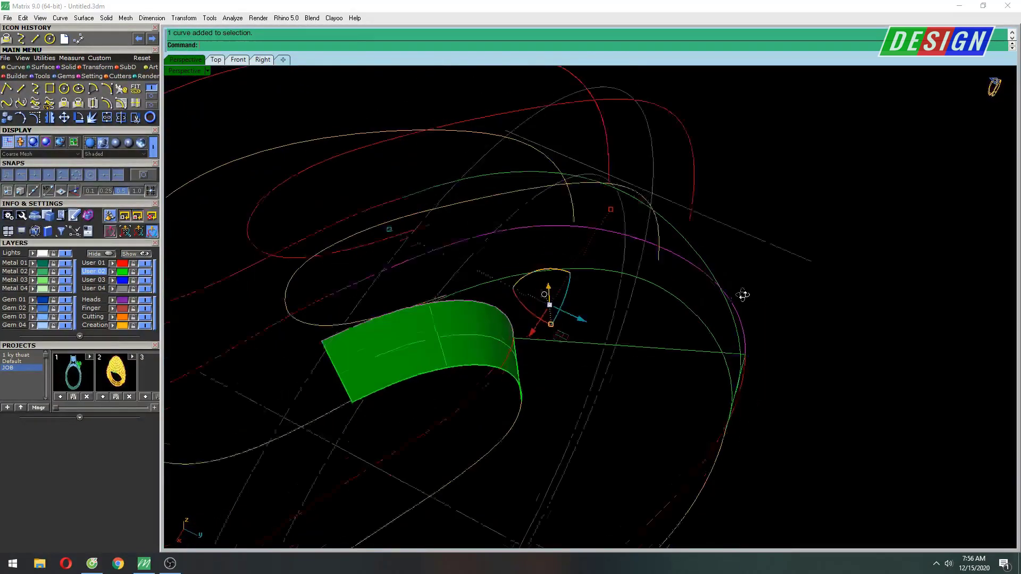
key("Return")
Step: Loft further curve pairs, including the magenta ring curve, into the head's inner surface
key("Return")
right_click_drag(608, 282, 622, 332)
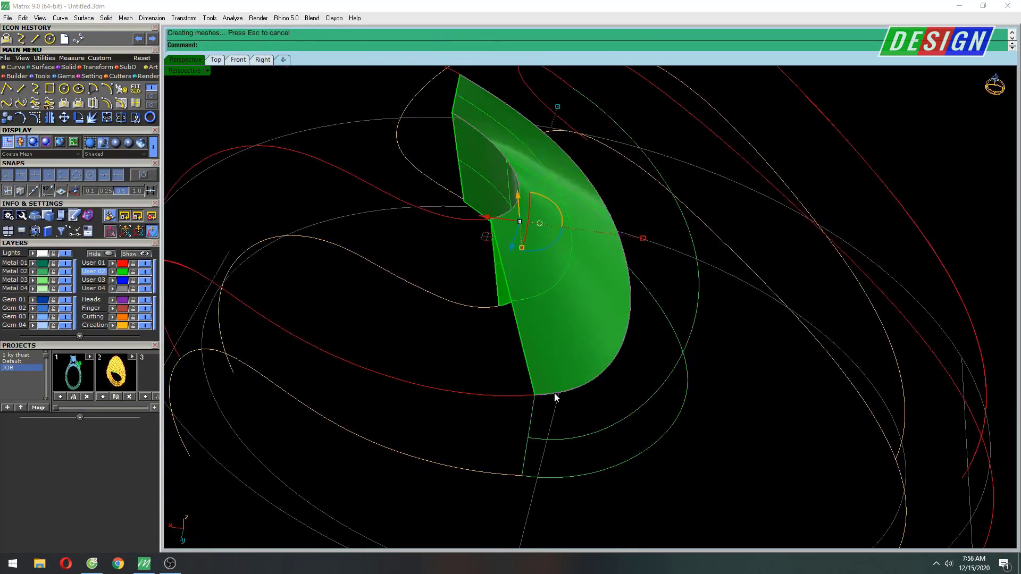
left_click(563, 401)
left_click(594, 429)
key("Return")
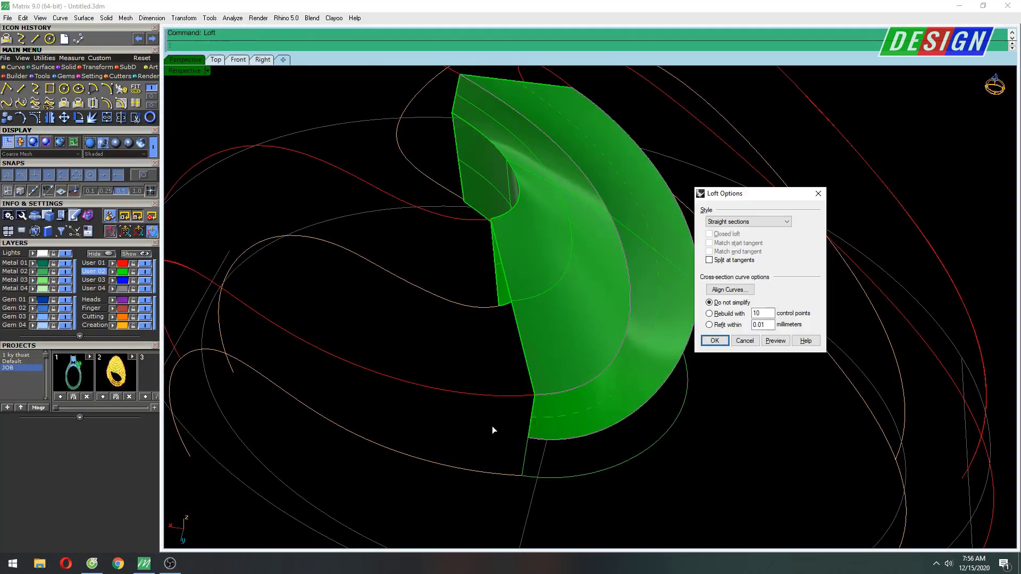
key("Return")
left_click(543, 442)
left_click(557, 476)
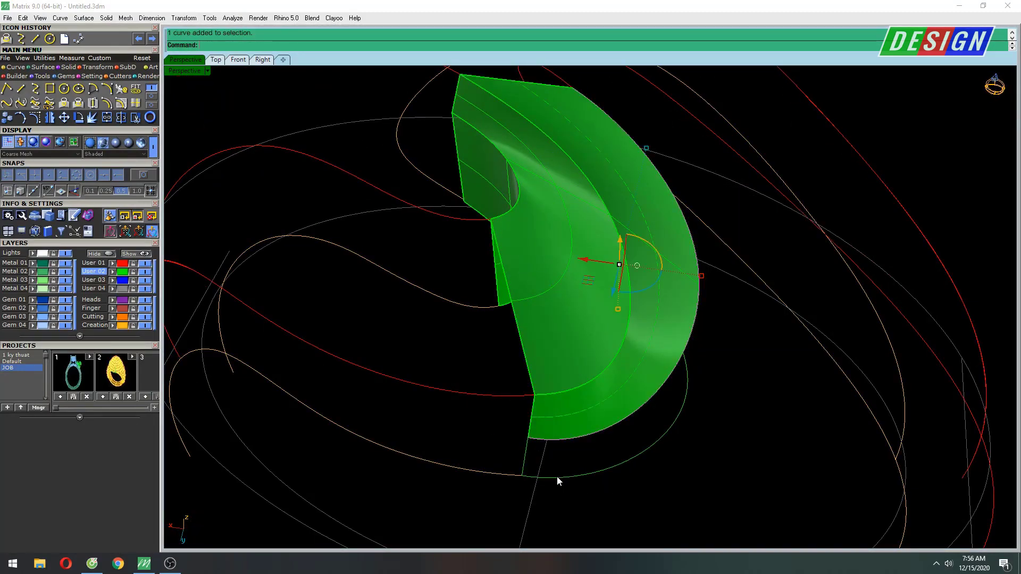
key("Return")
key("Return")
Step: Check the green head surfaces shaded in Perspective and from the Top view
mouse_move(472, 433)
right_mouse_down()
mouse_move(602, 380)
mouse_move(699, 293)
right_mouse_up()
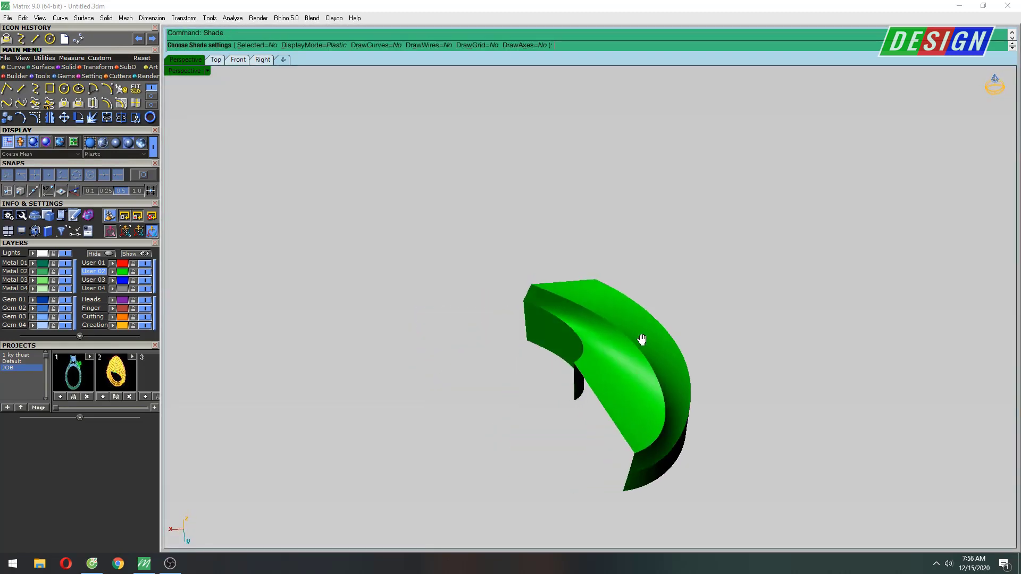
key("Escape")
left_click(520, 324)
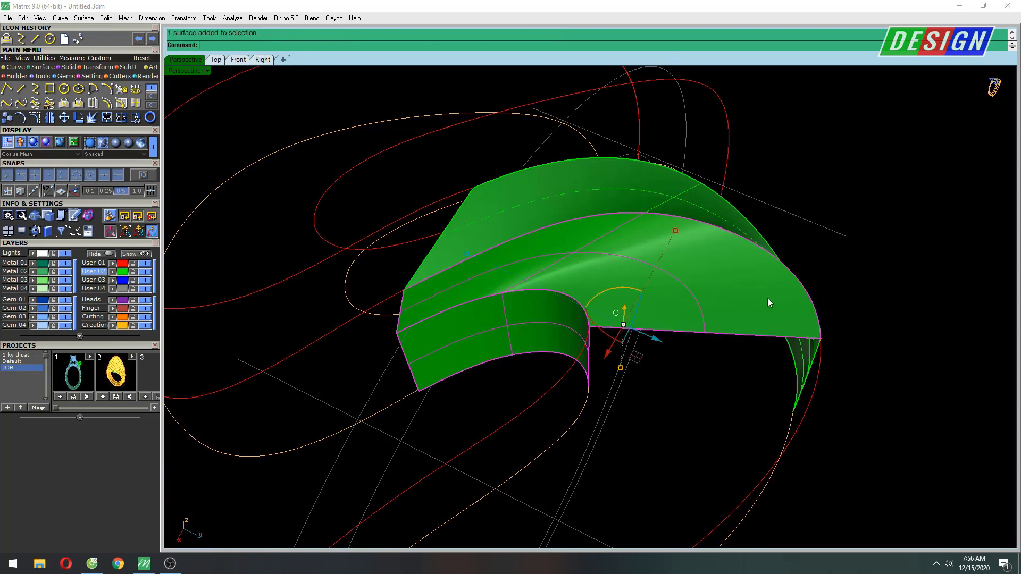
right_click_drag(768, 299, 647, 317)
mouse_move(716, 347)
right_mouse_down()
mouse_move(593, 314)
mouse_move(625, 342)
mouse_move(629, 333)
right_mouse_up()
key("ctrl+F1")
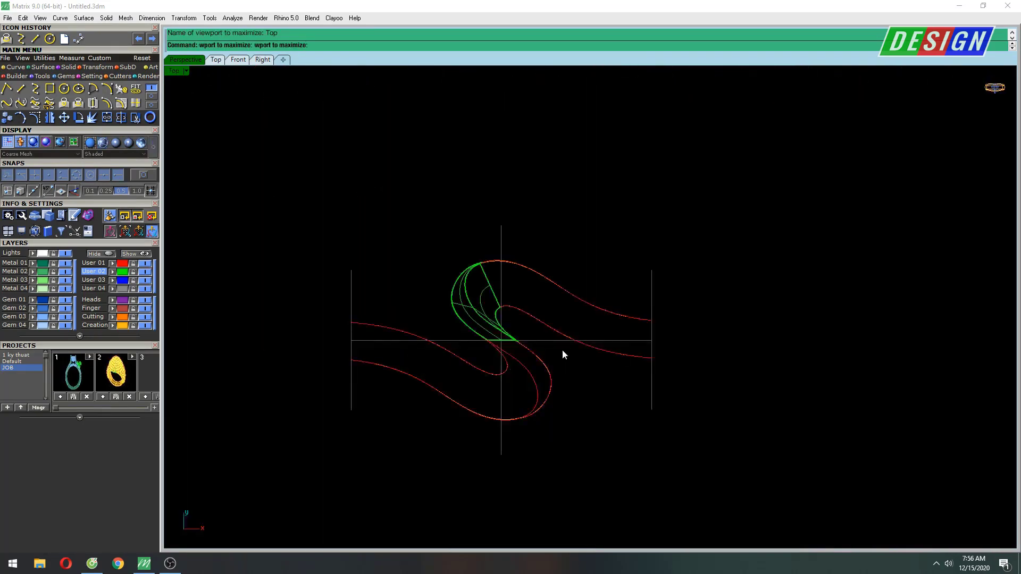
key("F5")
key("Escape")
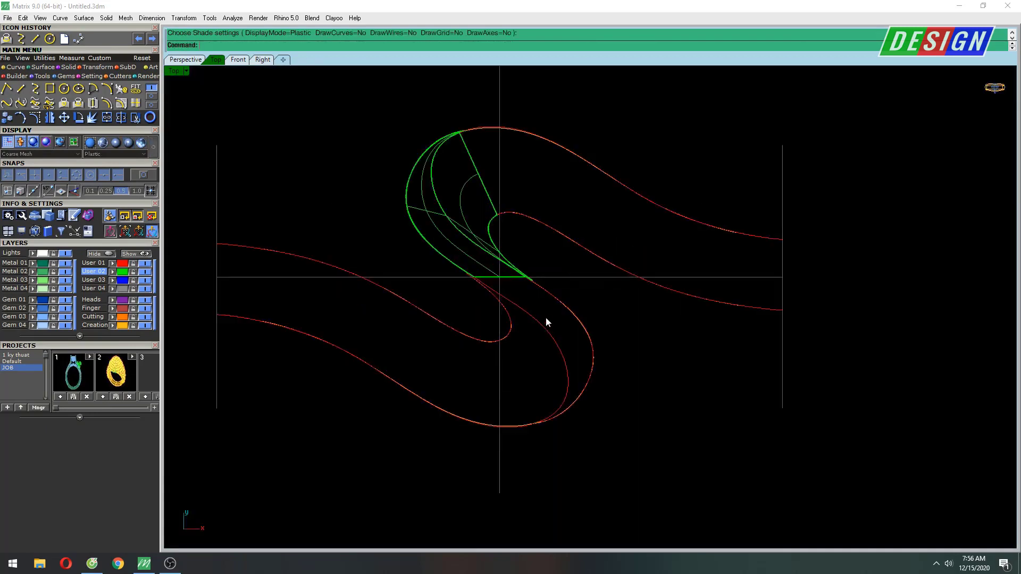
key("ctrl+F4")
mouse_move(685, 244)
right_mouse_down()
mouse_move(790, 284)
mouse_move(661, 284)
mouse_move(856, 269)
mouse_move(701, 255)
mouse_move(747, 312)
mouse_move(803, 296)
right_mouse_up()
Step: Select the two red shank curves below the head
left_click(787, 321)
key("Escape")
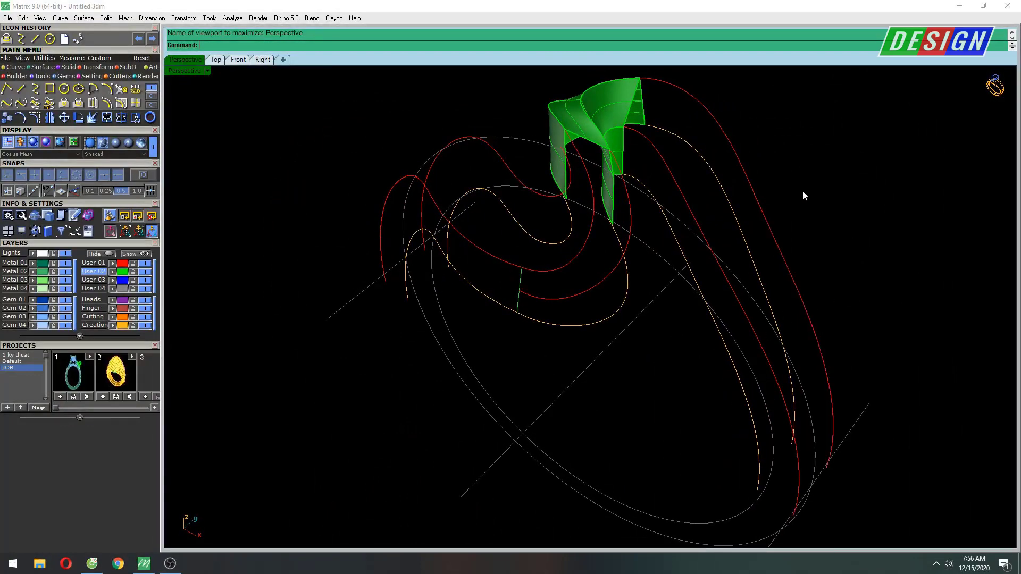
left_click(748, 187)
mouse_move(801, 229)
right_mouse_down()
mouse_move(645, 262)
mouse_move(639, 375)
right_mouse_up()
left_click(561, 419)
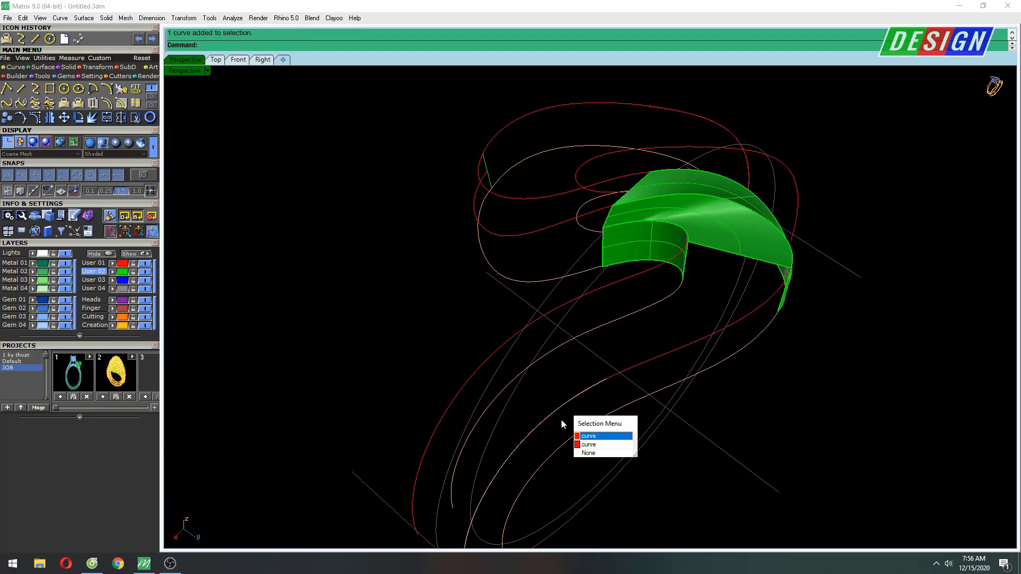
left_click(588, 445)
right_click_drag(588, 444, 593, 371)
type("d")
mouse_move(539, 349)
right_mouse_down()
mouse_move(595, 341)
mouse_move(538, 262)
mouse_move(472, 269)
mouse_move(547, 276)
mouse_move(603, 308)
mouse_move(555, 296)
mouse_move(725, 251)
mouse_move(686, 251)
right_mouse_up()
Step: Rebuild the two shank curves at degree 3 and clear the selection
type("rebuild")
key("Return")
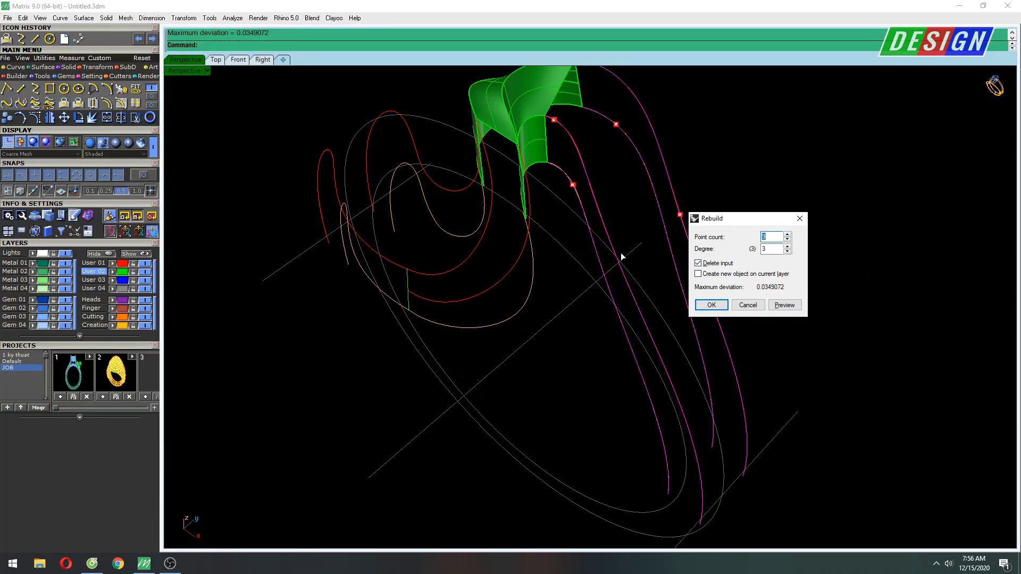
mouse_move(620, 257)
right_mouse_down()
mouse_move(465, 296)
mouse_move(585, 303)
right_mouse_up()
left_click(722, 309)
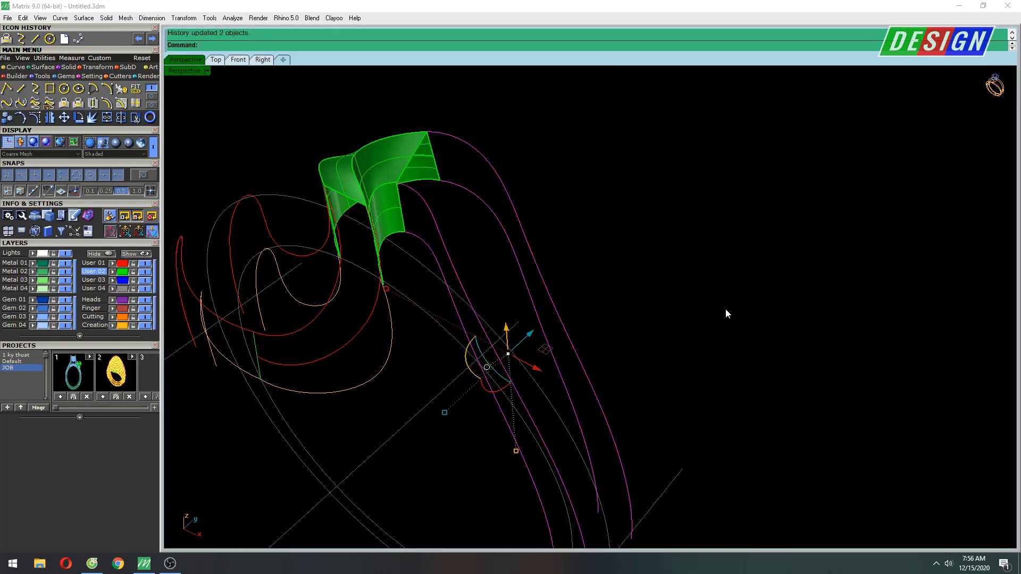
mouse_move(726, 308)
right_mouse_down()
mouse_move(681, 231)
mouse_move(612, 355)
right_mouse_up()
key("Escape")
scroll(576, 352, "up", 4)
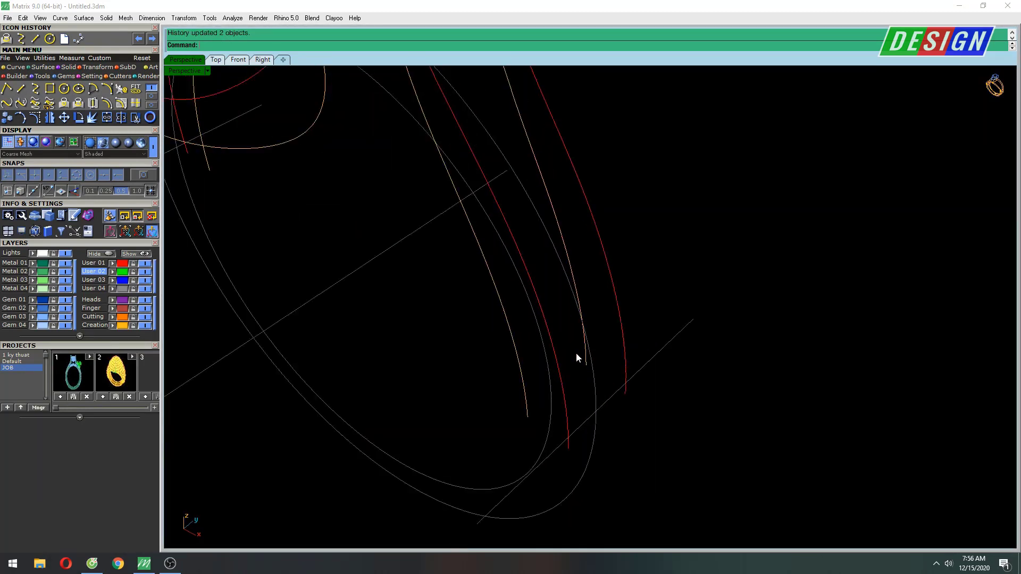
right_click_drag(491, 393, 538, 363)
type("lo")
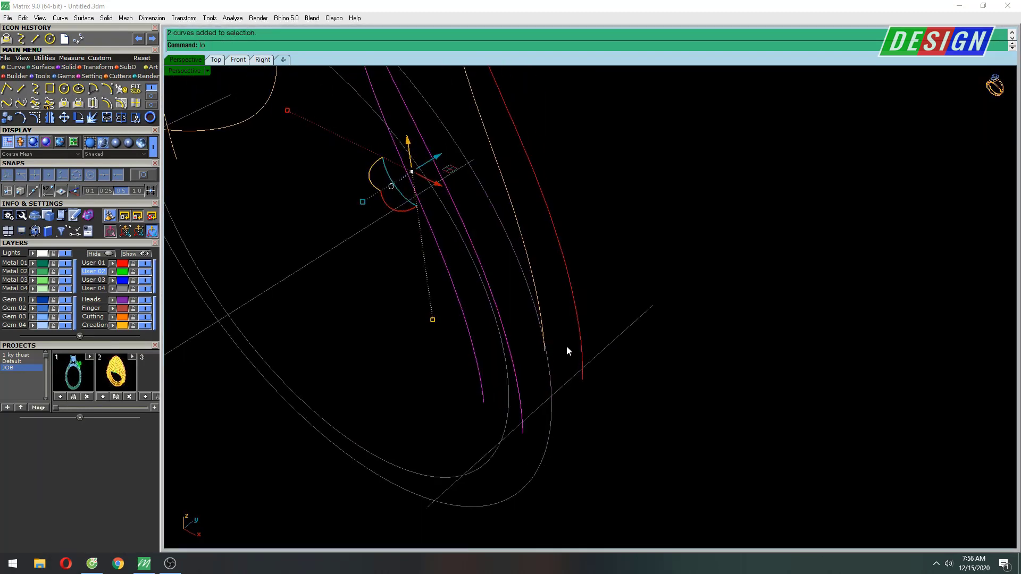
Step: Loft the first shank curves, including the red shank curve, into a green band
key("Return")
left_click(723, 340)
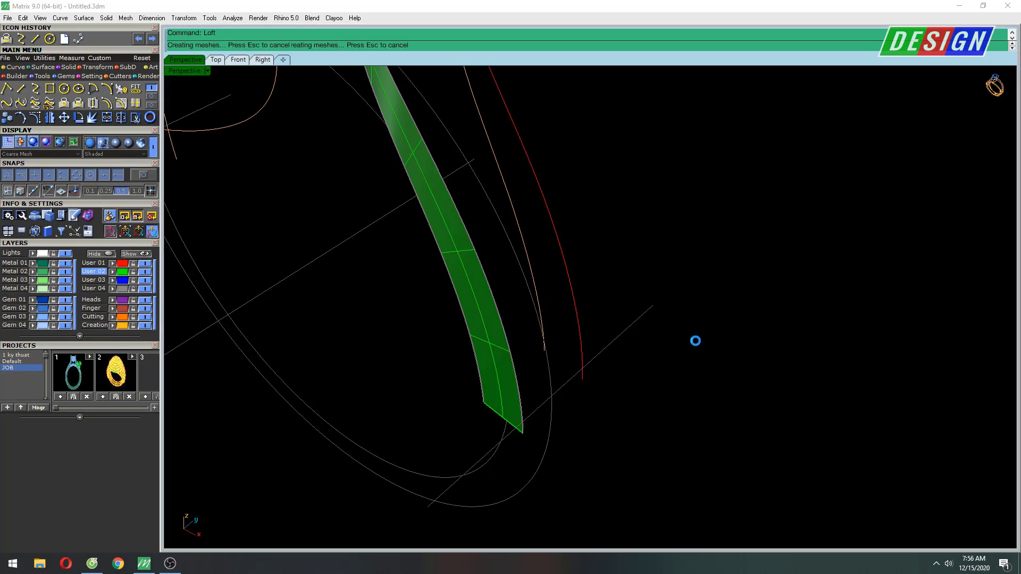
left_click(511, 354)
left_click(532, 384)
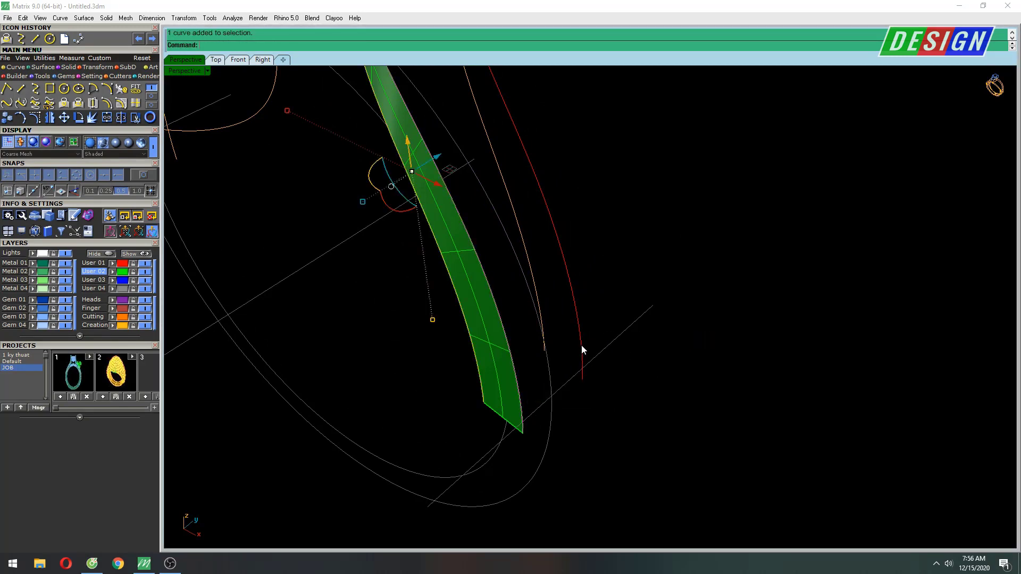
right_click(581, 346)
key("Return")
Step: Loft the overlapping remaining shank curves into the thick band and group the shank surfaces
mouse_move(553, 319)
right_mouse_down()
mouse_move(520, 321)
mouse_move(521, 285)
mouse_move(565, 329)
right_mouse_up()
left_click(535, 327)
left_click(551, 345)
right_click(546, 293)
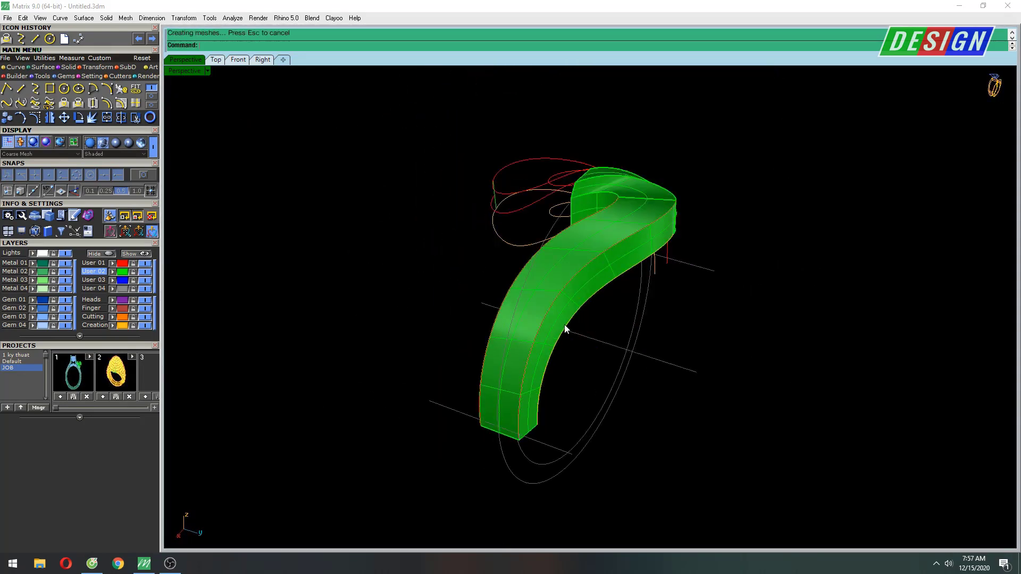
scroll(566, 329, "up", 3)
left_click(549, 324)
mouse_move(488, 322)
right_mouse_down()
mouse_move(618, 338)
mouse_move(591, 330)
mouse_move(609, 335)
right_mouse_up()
key("ctrl+g")
Step: Check the ring in shaded top, front and perspective views
scroll(594, 334, "down", 3)
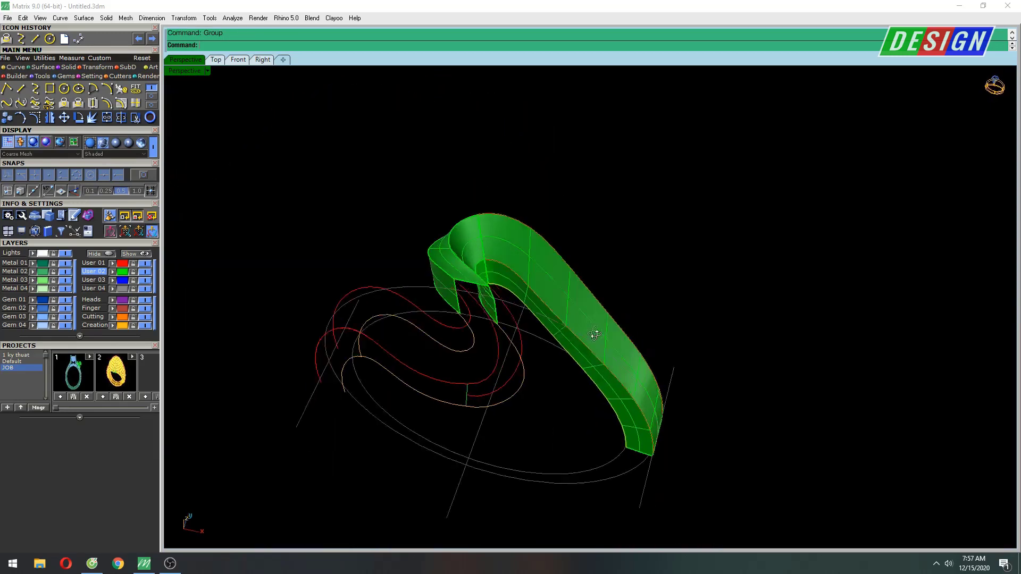
key("ctrl+F1")
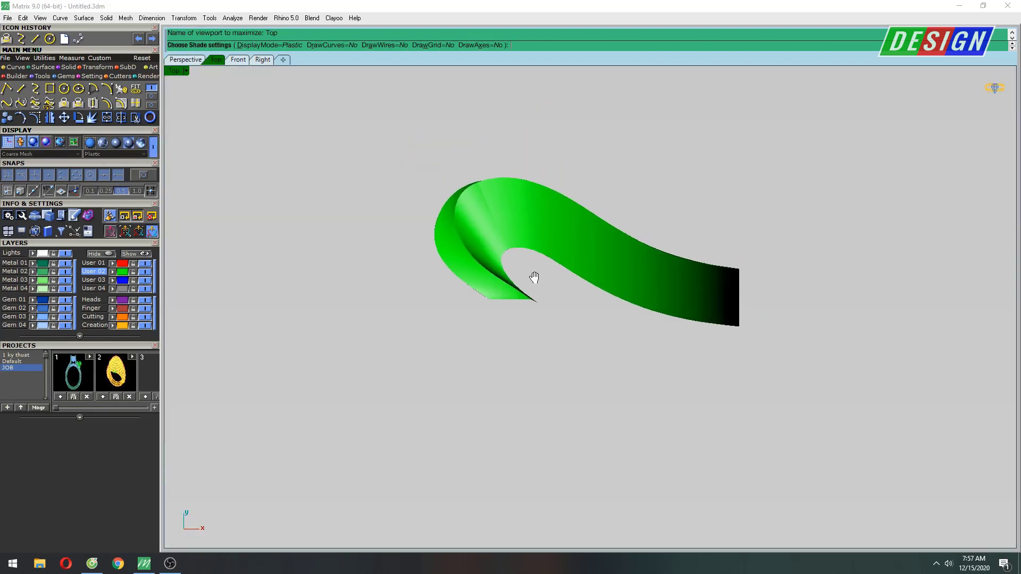
key("Escape")
right_click_drag(585, 283, 557, 279)
key("ctrl+F2")
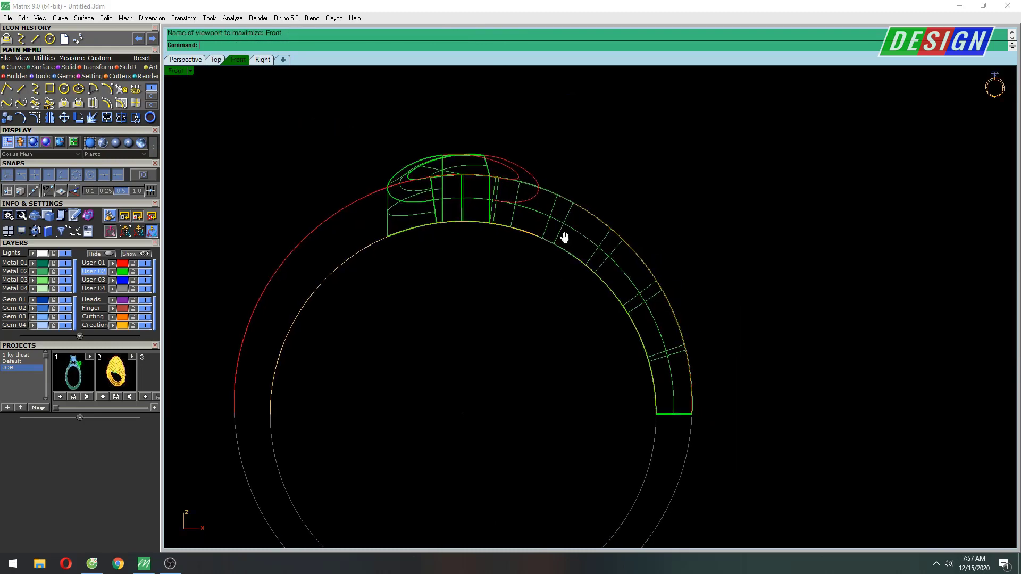
mouse_move(564, 238)
right_mouse_down()
mouse_move(543, 250)
mouse_move(567, 257)
mouse_move(556, 333)
mouse_move(515, 296)
mouse_move(469, 287)
right_mouse_up()
key("ctrl+F4")
Step: Select the green swirl band's surfaces with SelColor (slc) and maximize the Top view
type("s")
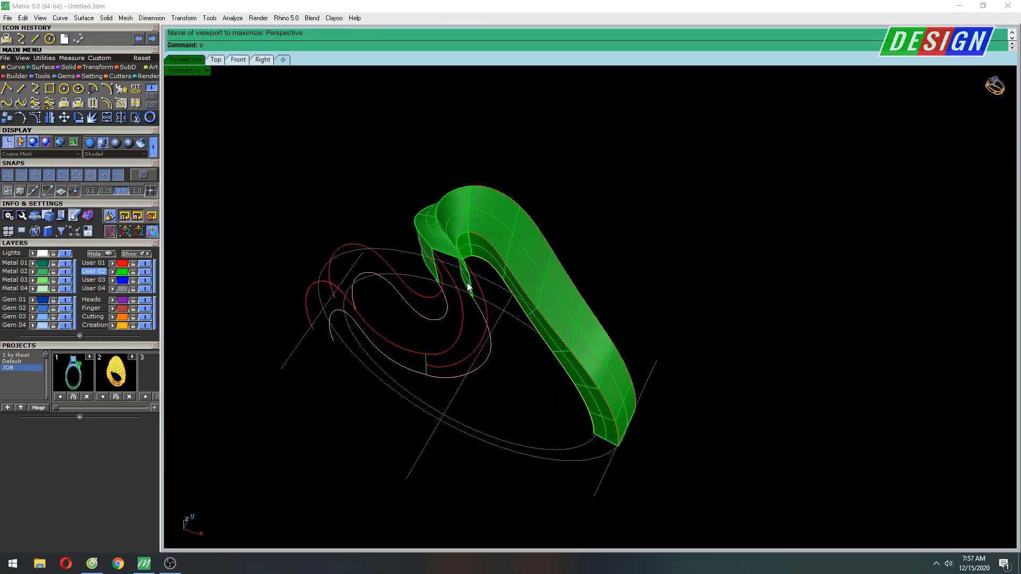
type("lc")
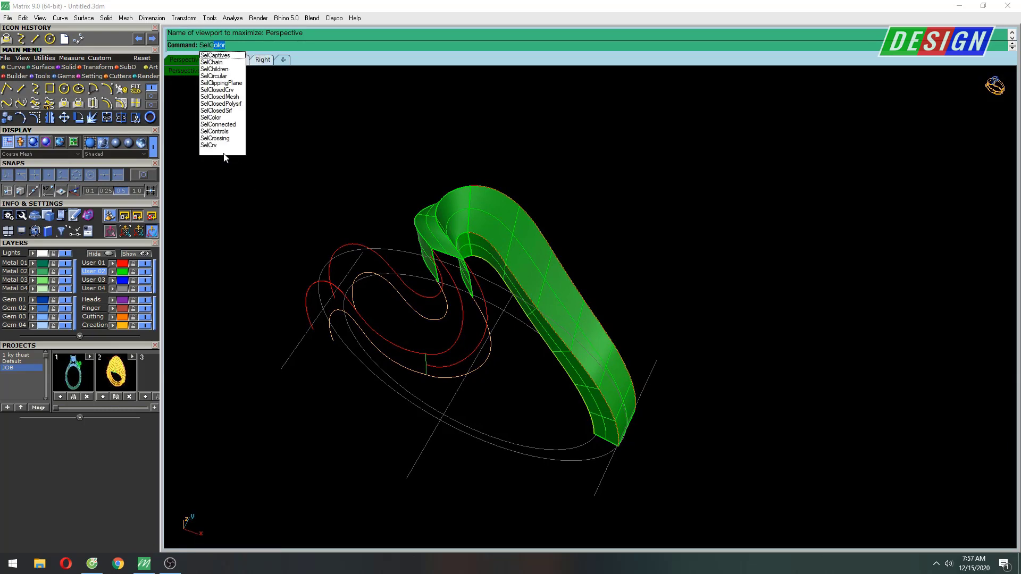
key("Return")
mouse_move(593, 264)
right_mouse_down()
mouse_move(588, 247)
mouse_move(604, 256)
right_mouse_up()
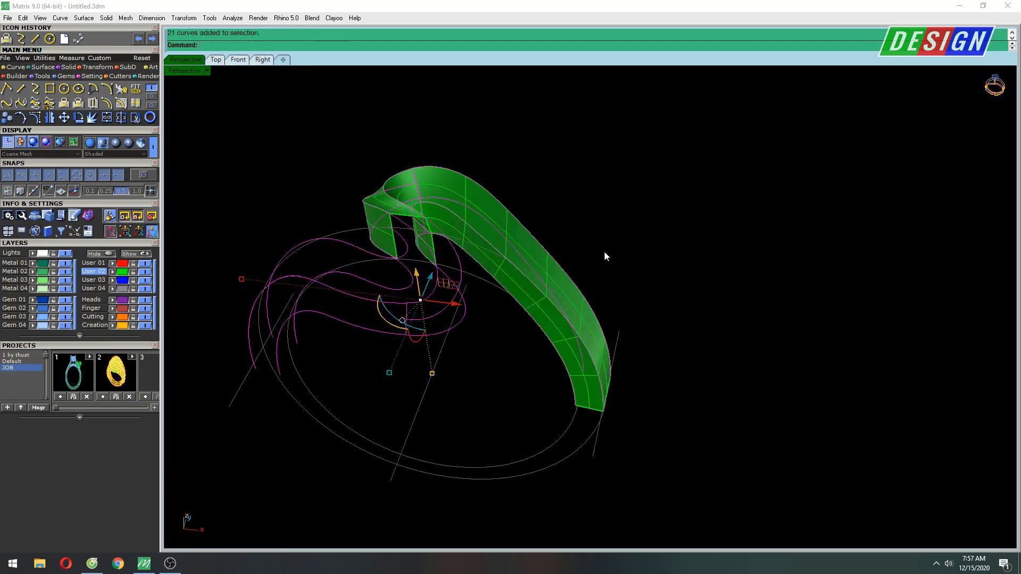
left_click(552, 304)
mouse_move(551, 304)
right_mouse_down()
mouse_move(519, 248)
mouse_move(485, 243)
right_mouse_up()
key("ctrl+F1")
Step: Copy the swirl band 180° with Rotate (Ro) and Lock (L) the copy in gray
type("Rotate")
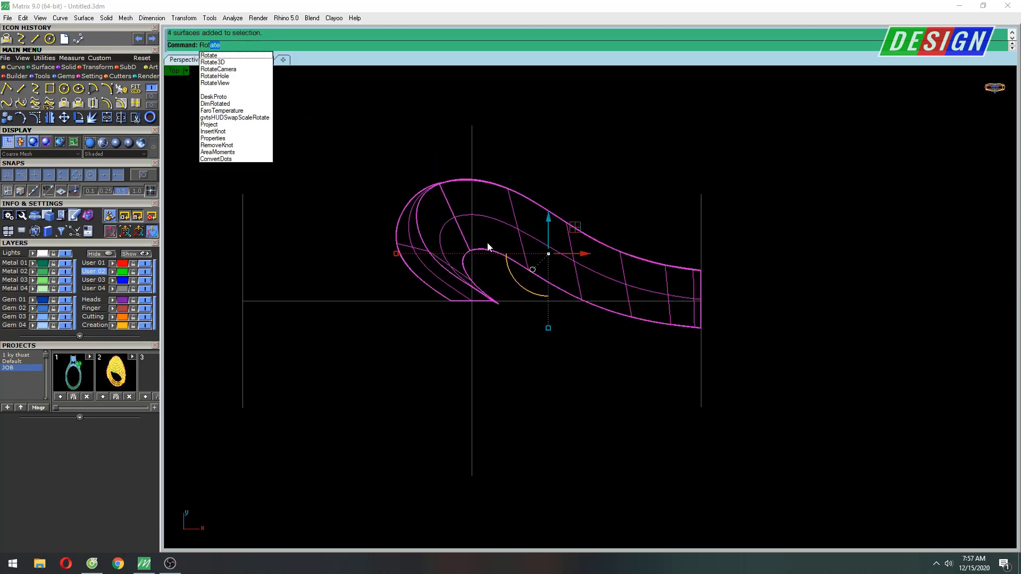
key("Return")
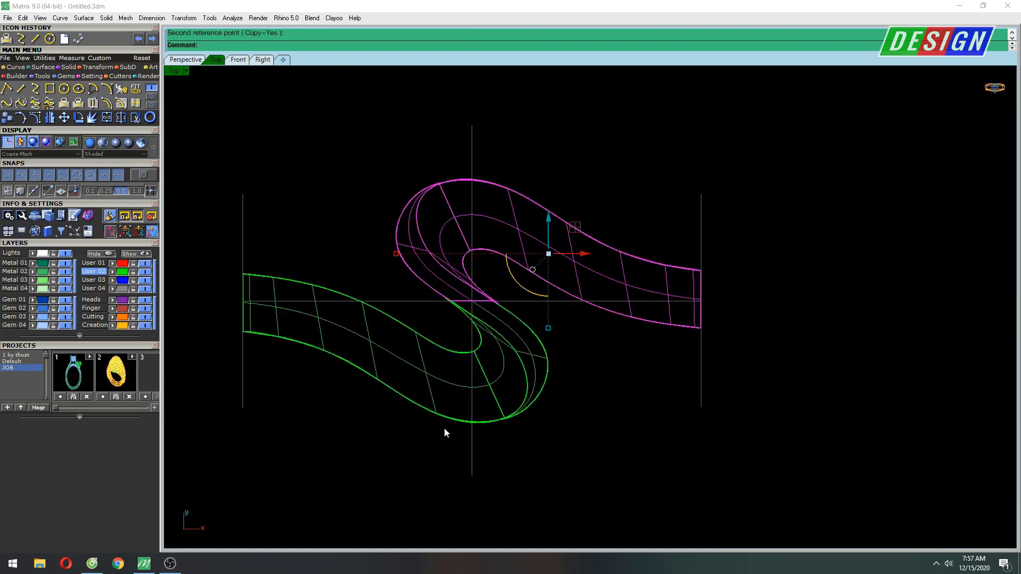
right_click_drag(548, 345, 532, 327)
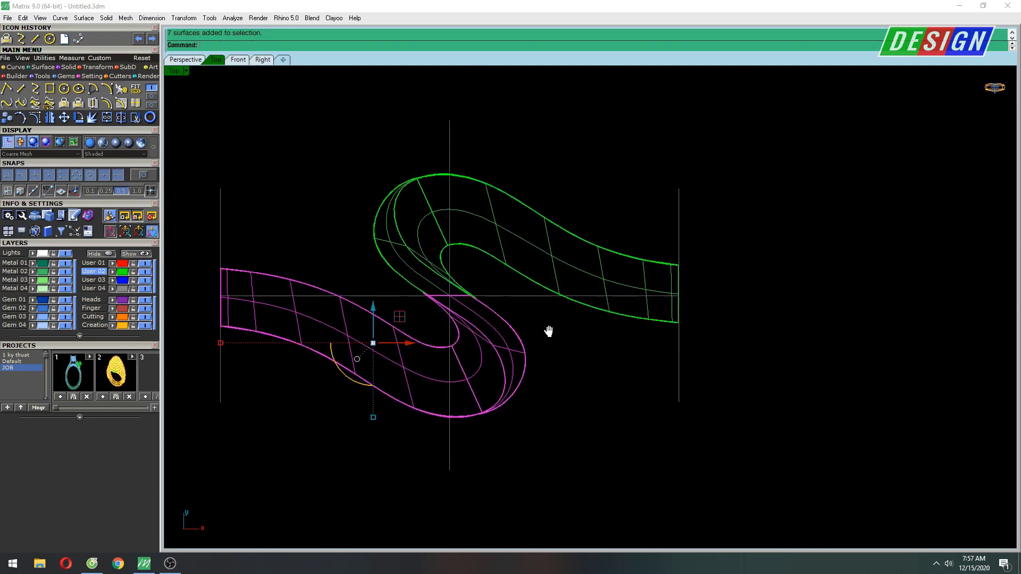
type("Lock")
key("Return")
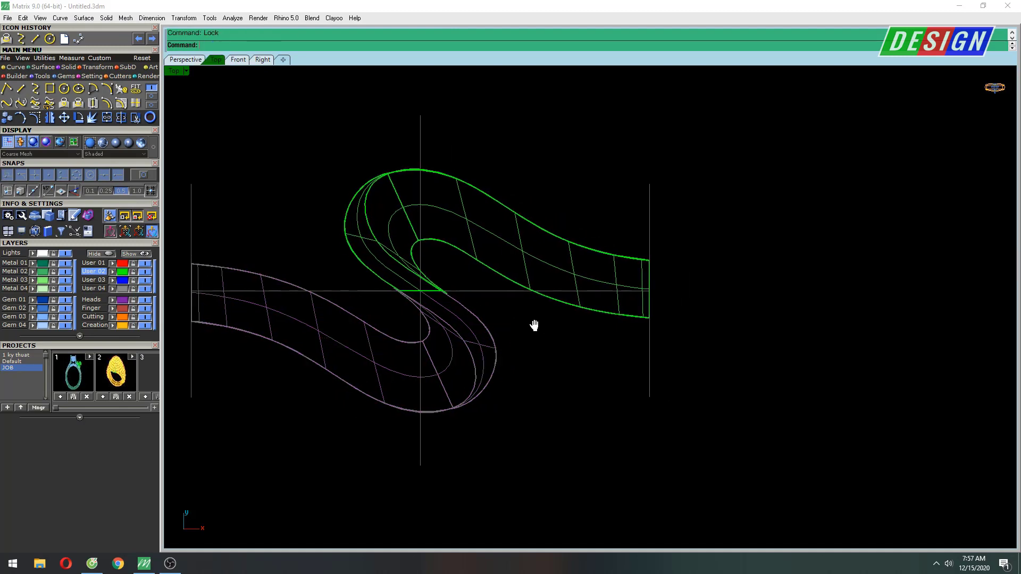
Step: Select the green band's surfaces and turn on their control points
key("ctrl+Tab")
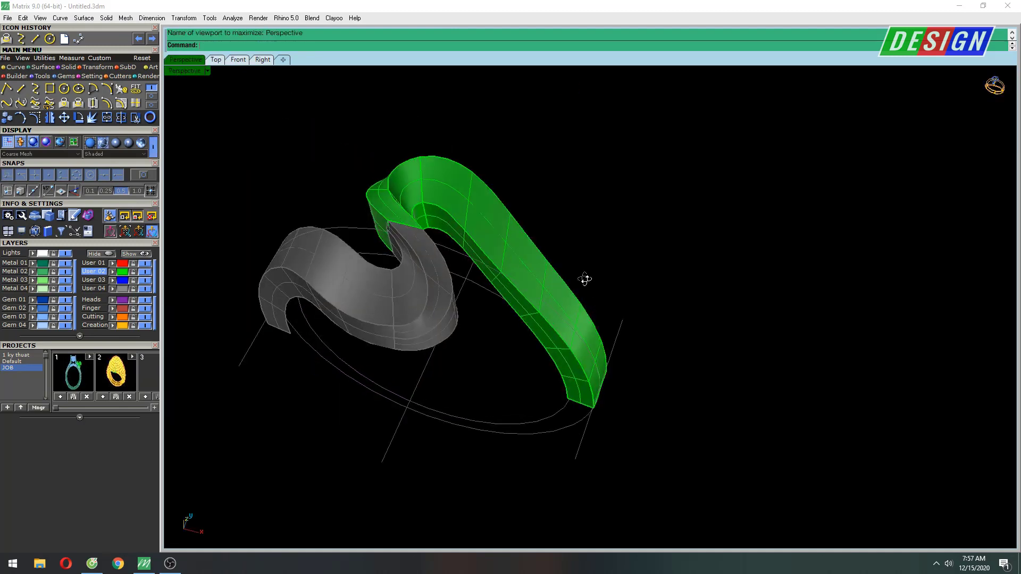
right_click_drag(544, 242, 474, 198)
scroll(427, 175, "up", 5)
type("s")
key("Return")
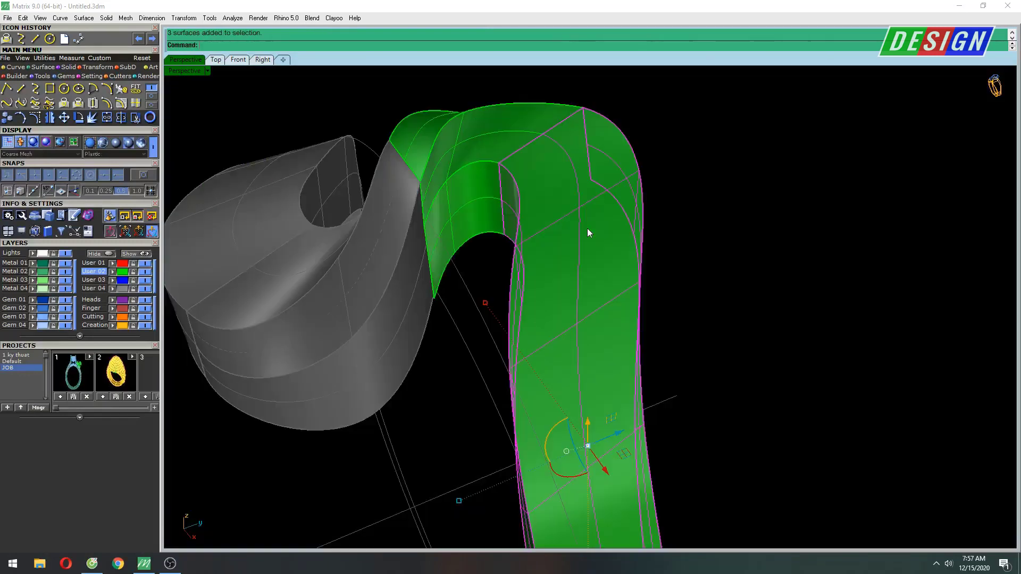
mouse_move(587, 228)
right_mouse_down()
mouse_move(458, 164)
mouse_move(578, 260)
right_mouse_up()
key("F10")
Step: Check the ring top in a shaded front preview
key("ctrl+F2")
scroll(512, 232, "up", 5)
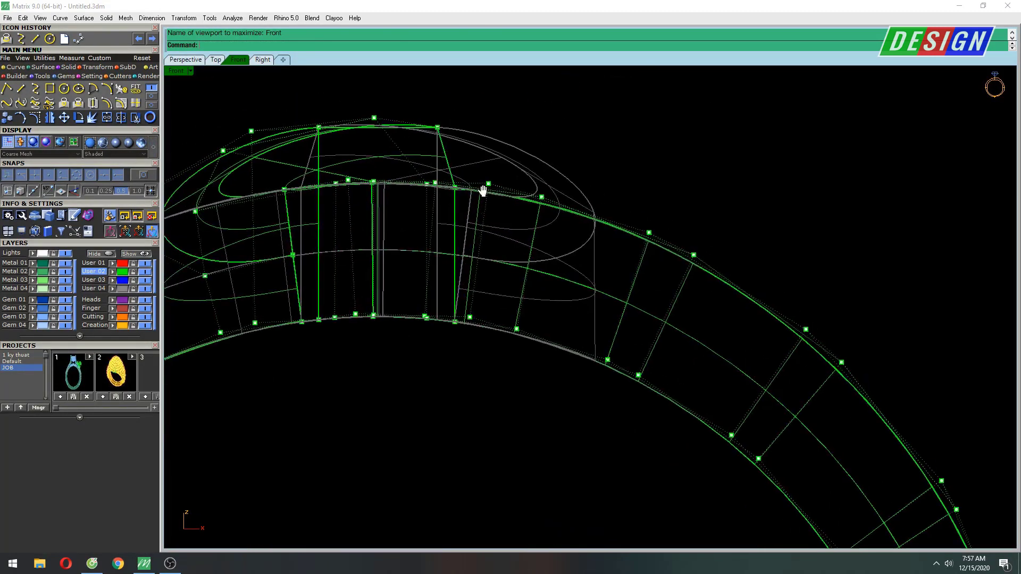
key("ctrl+F5")
scroll(421, 222, "down", 5)
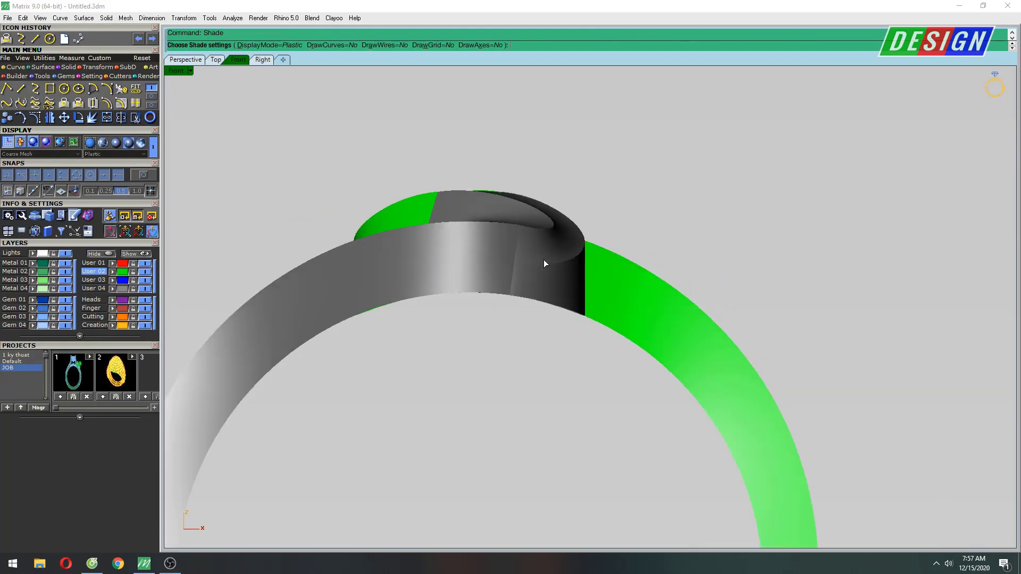
right_click_drag(543, 260, 563, 238)
scroll(564, 238, "down", 3)
key("Escape")
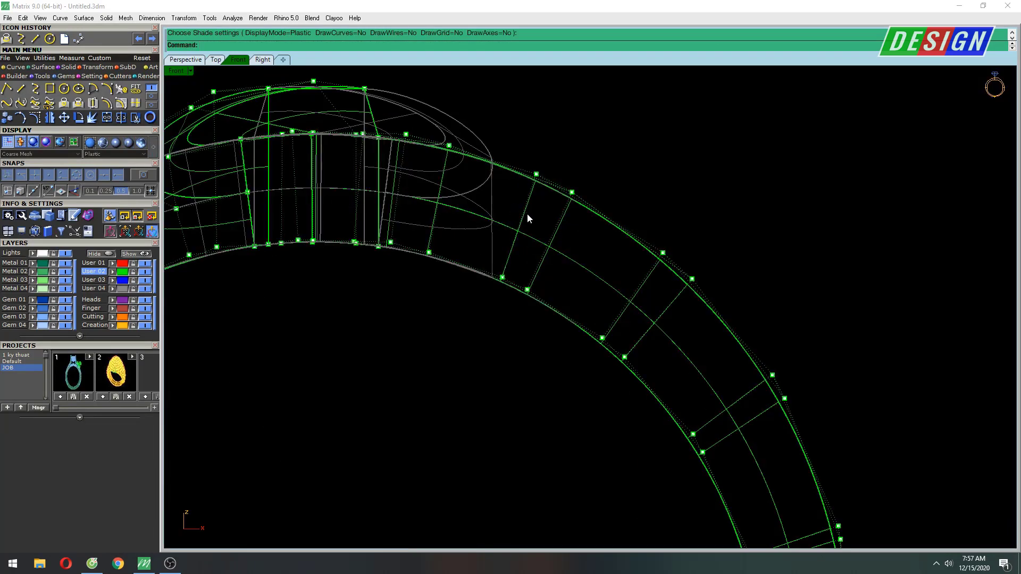
Step: In the Top view, window-select control points at the inner curl's tip and upper edge
key("ctrl+F1")
scroll(512, 250, "up", 1)
scroll(514, 298, "up", 3)
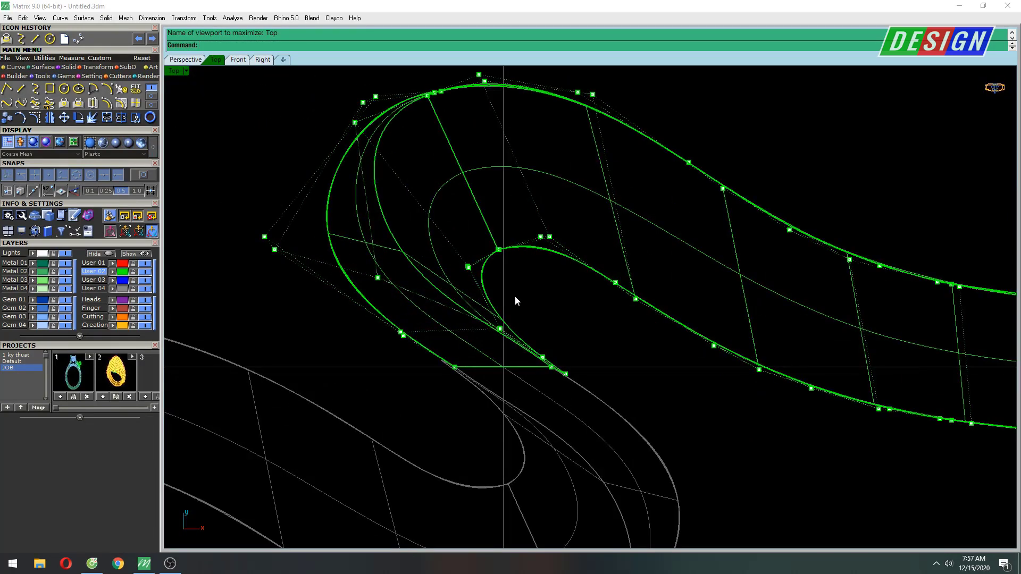
scroll(500, 295, "up", 2)
left_click_drag(469, 222, 470, 223)
scroll(506, 225, "down", 2)
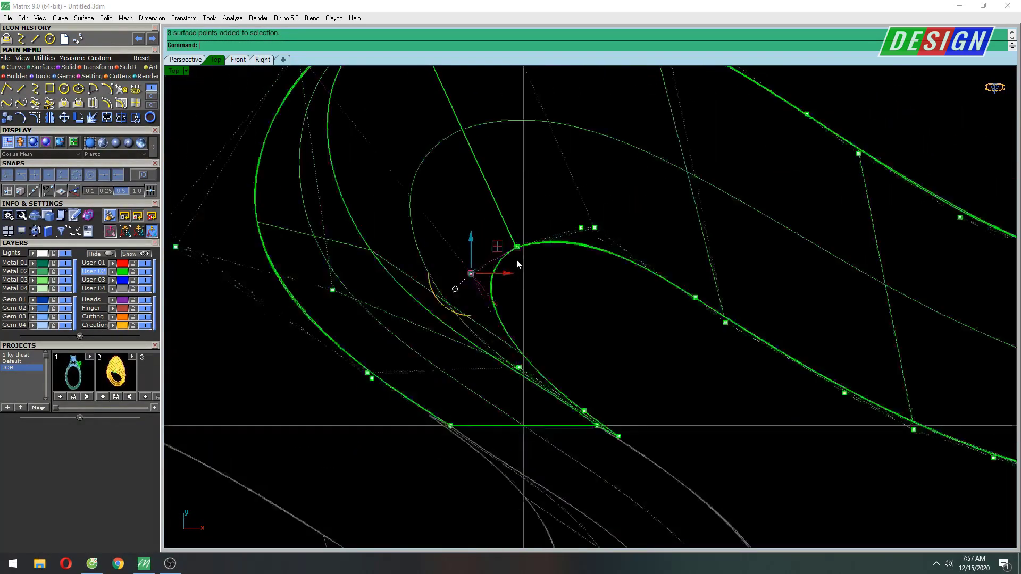
scroll(538, 253, "down", 2)
scroll(538, 253, "down", 2)
scroll(579, 274, "up", 3)
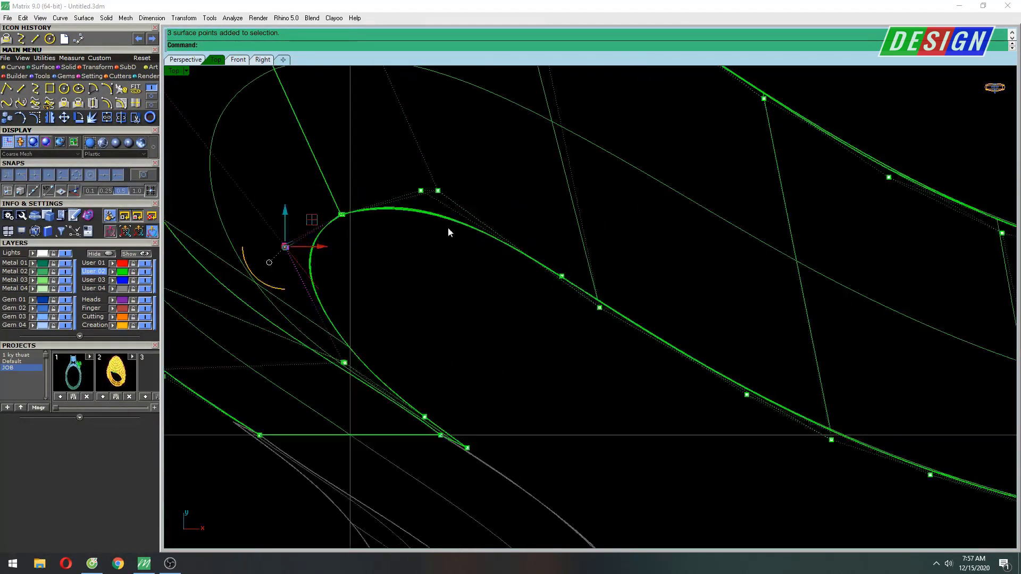
scroll(590, 271, "down", 2)
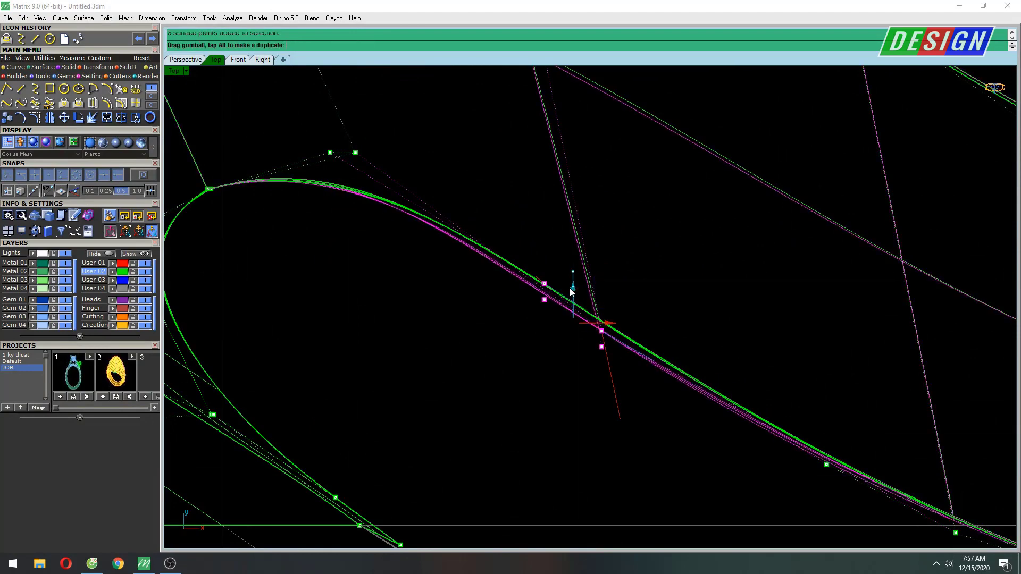
scroll(569, 289, "up", 3)
left_click_drag(486, 197, 434, 207)
left_click_drag(319, 213, 403, 283, "shift")
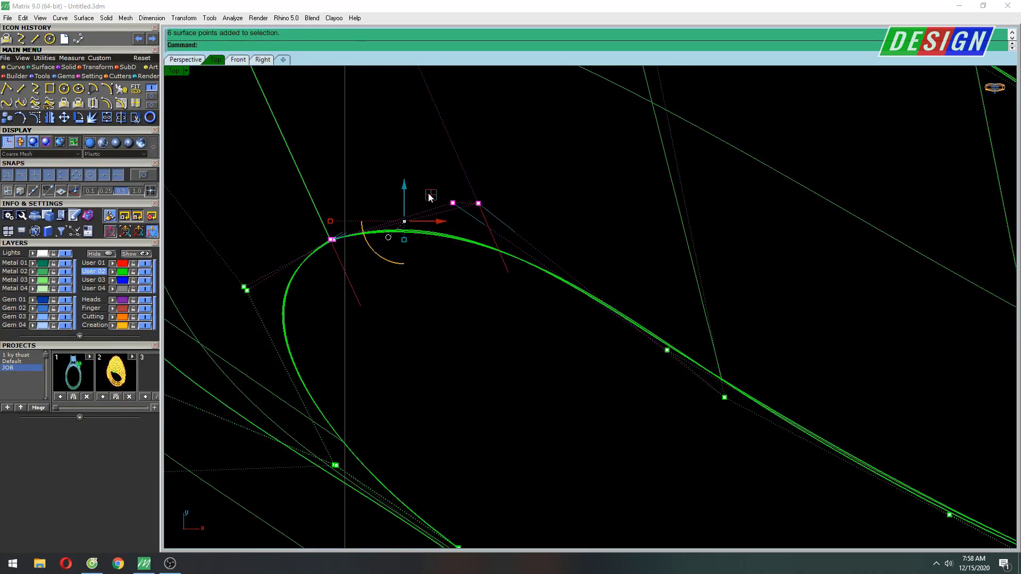
Step: Drag the curl points and three further points along the curve to smooth it
left_click_drag(434, 213, 444, 238)
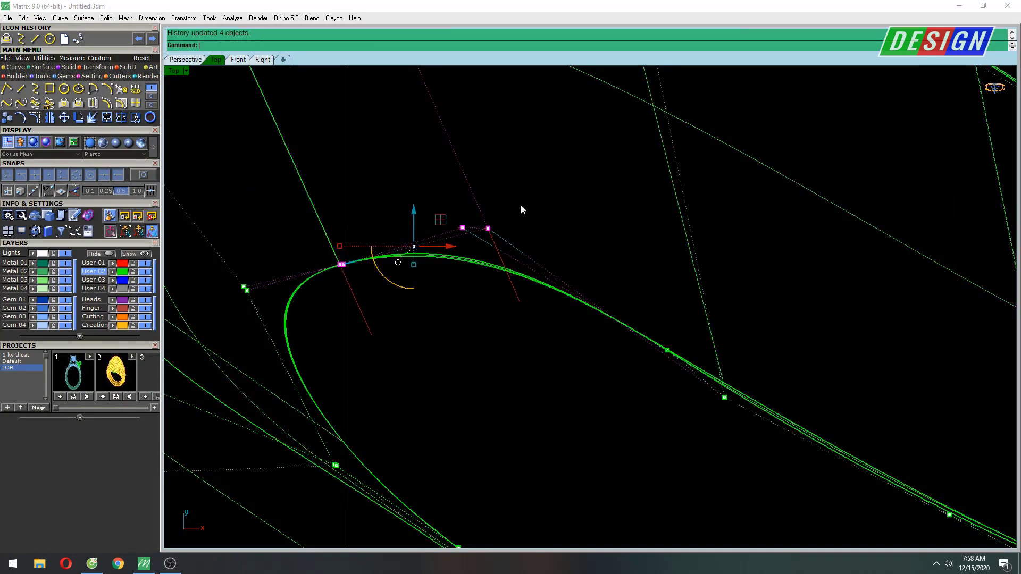
left_click_drag(510, 198, 504, 209)
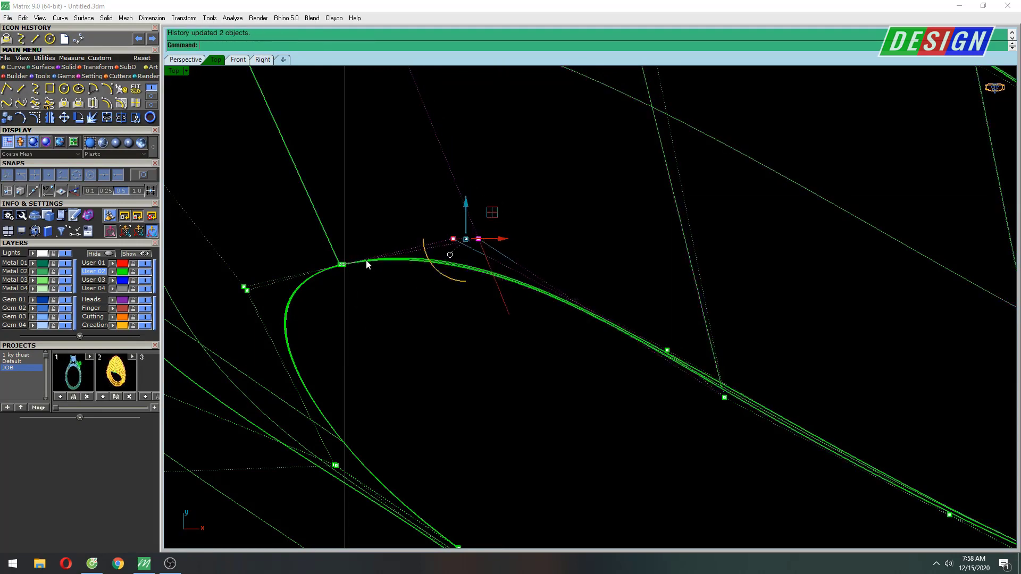
scroll(500, 214, "up", 3)
left_click_drag(329, 245, 434, 269, "shift")
left_click_drag(383, 236, 416, 241)
scroll(416, 242, "down", 5)
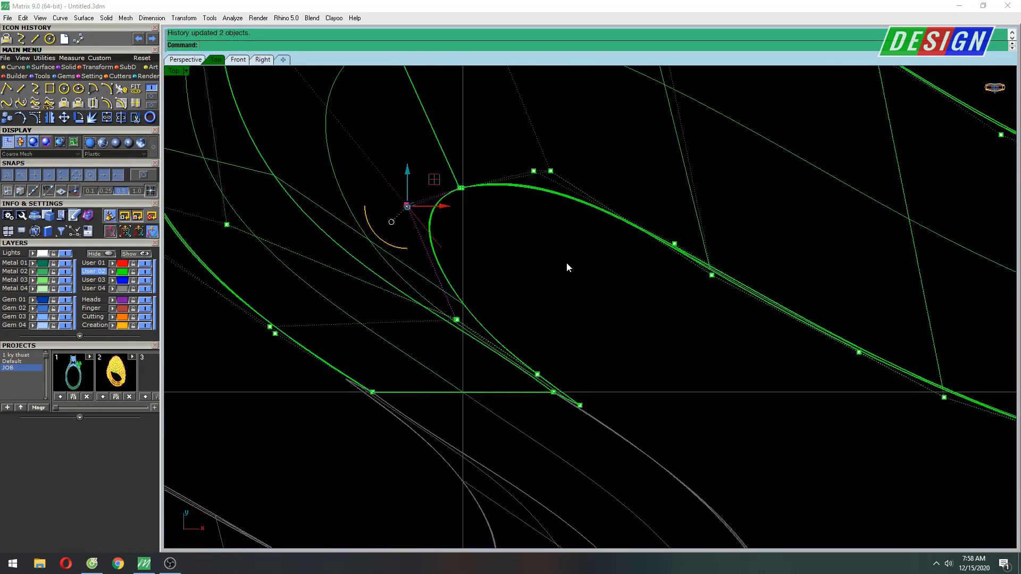
scroll(566, 263, "up", 2)
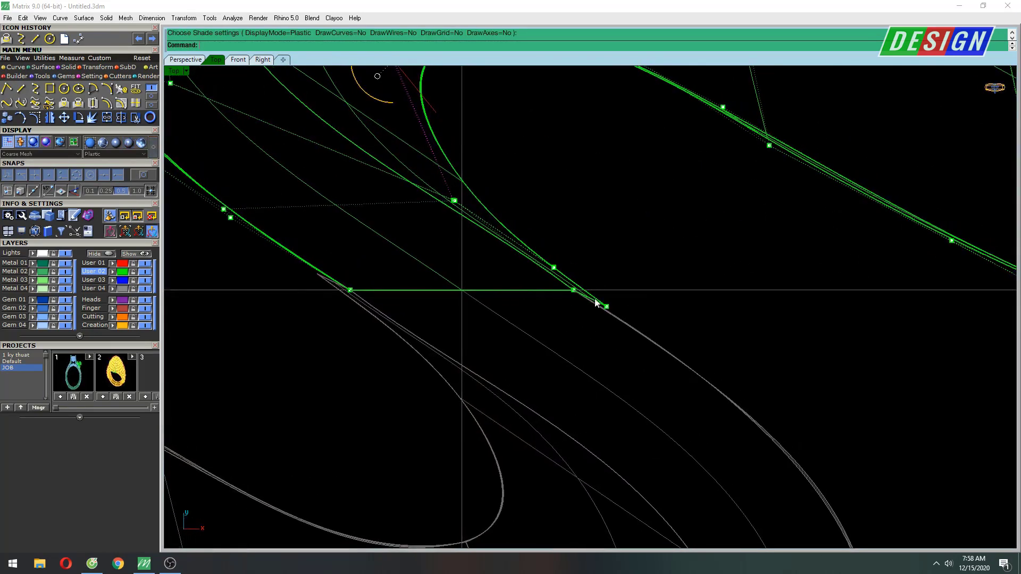
scroll(632, 302, "up", 2)
Step: Select the control points where the band's tail meets the edge
left_click_drag(576, 333, 654, 286)
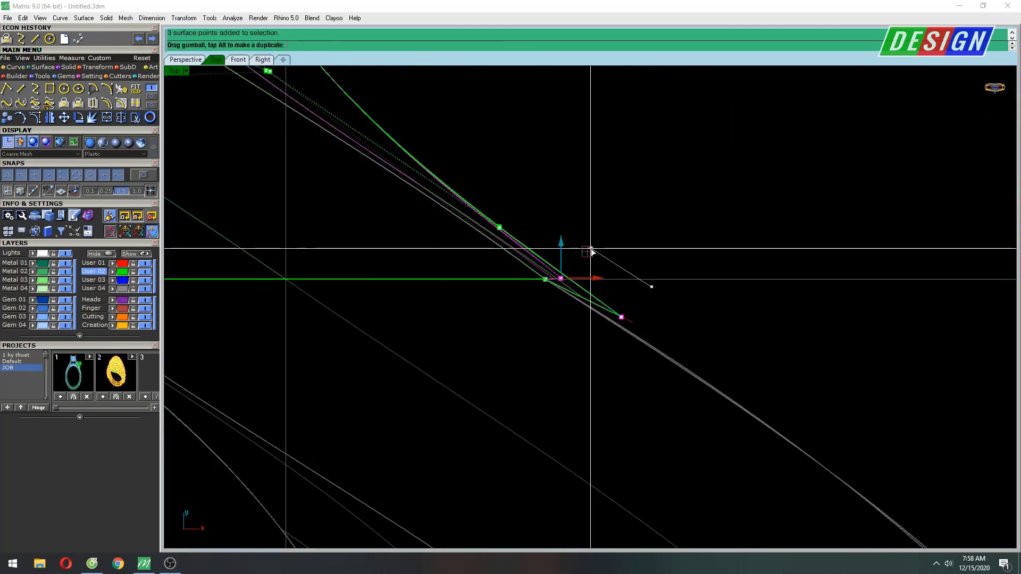
scroll(595, 259, "down", 2)
scroll(679, 292, "down", 1)
scroll(517, 262, "down", 1)
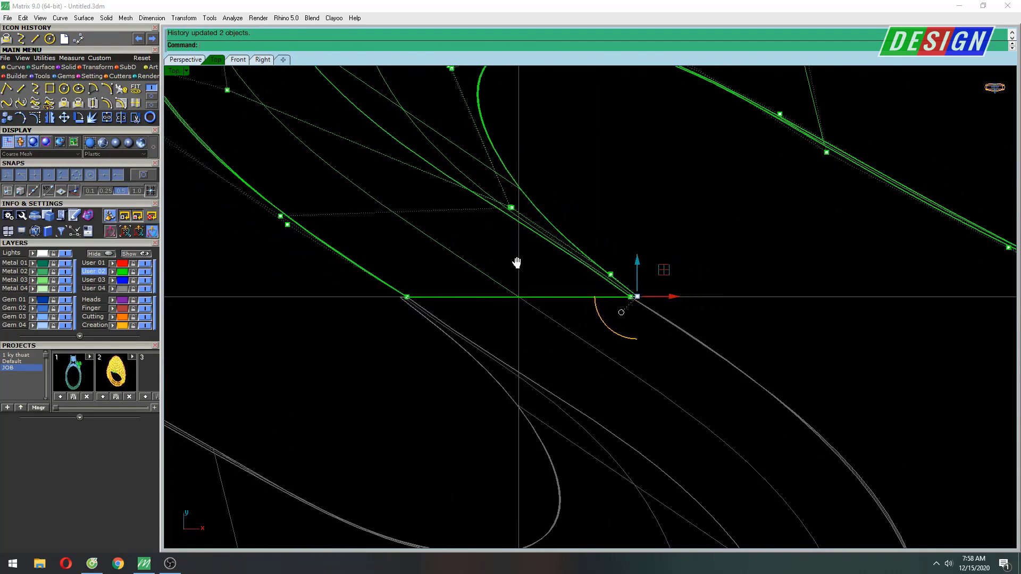
scroll(552, 275, "down", 1)
key("ctrl+Tab")
Step: Select the corner points of the green band's end face in wireframe
mouse_move(580, 317)
right_mouse_down()
mouse_move(682, 302)
mouse_move(689, 339)
mouse_move(519, 230)
mouse_move(690, 225)
mouse_move(535, 285)
mouse_move(620, 278)
mouse_move(588, 166)
mouse_move(588, 219)
mouse_move(611, 307)
mouse_move(643, 171)
mouse_move(631, 349)
mouse_move(615, 361)
right_mouse_up()
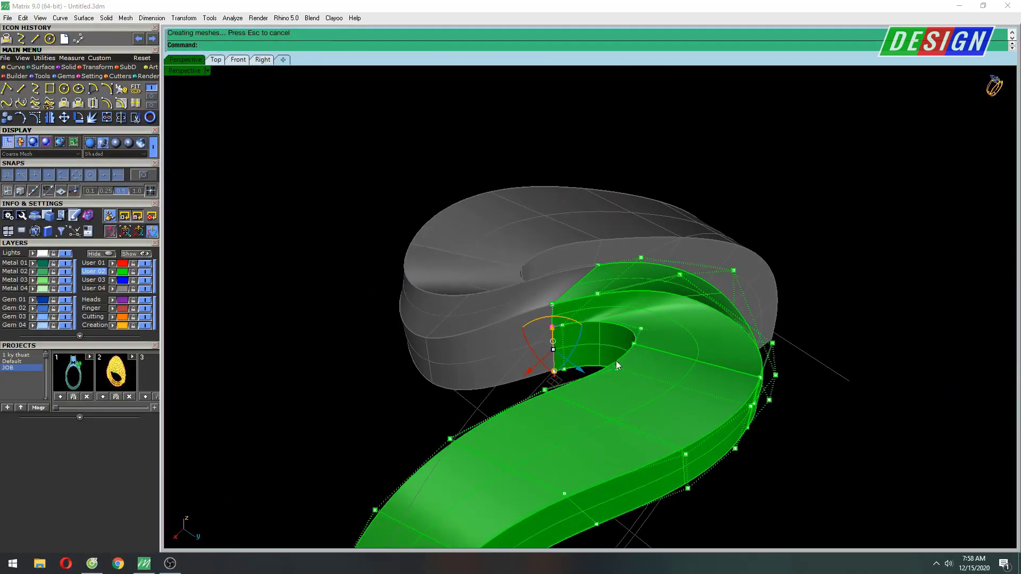
scroll(616, 360, "up", 3)
scroll(506, 314, "up", 2)
scroll(506, 313, "up", 2)
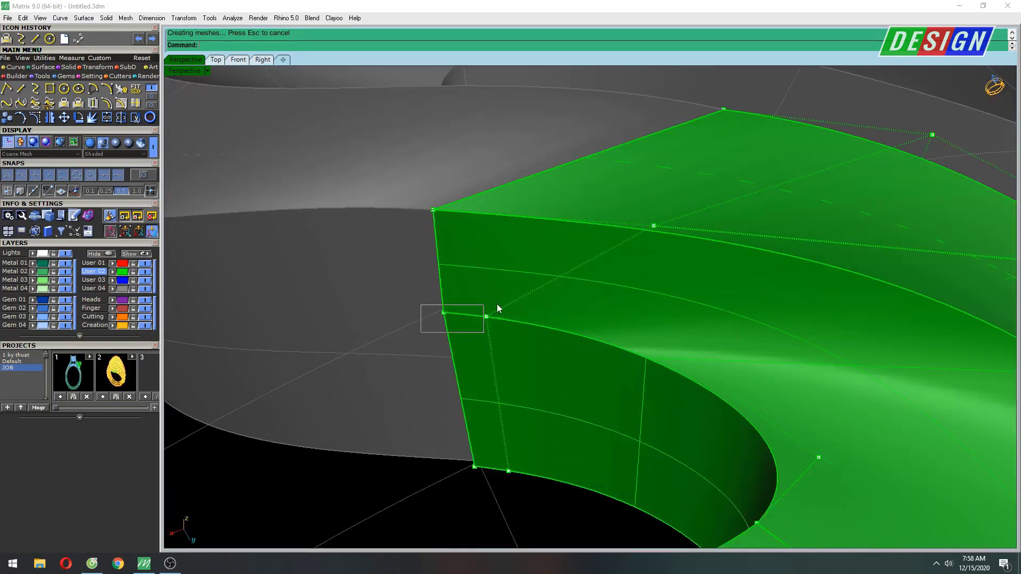
scroll(483, 316, "up", 2)
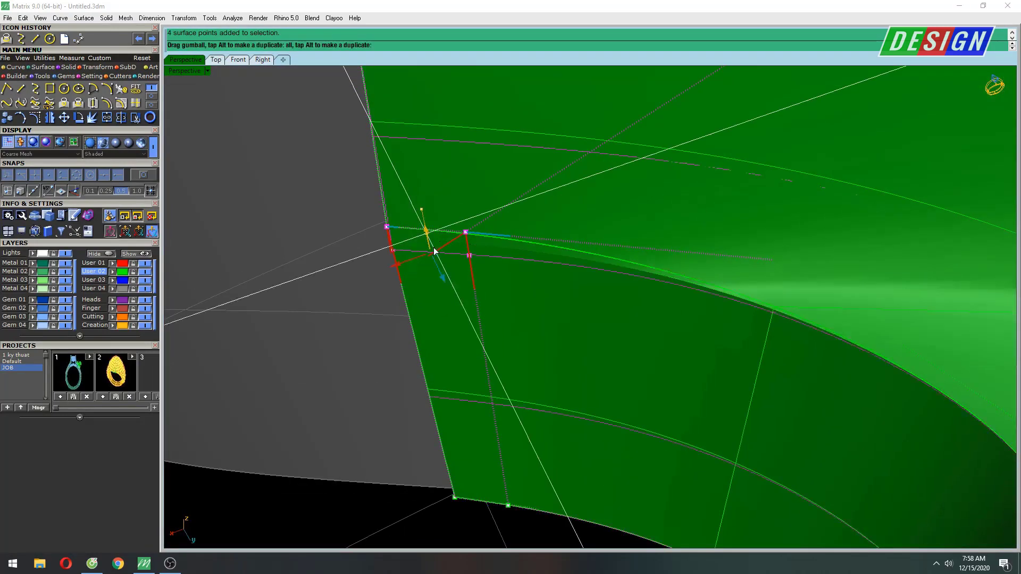
mouse_move(435, 251)
right_mouse_down()
mouse_move(450, 305)
mouse_move(563, 296)
mouse_move(480, 282)
mouse_move(486, 295)
right_mouse_up()
key("ctrl+alt+w")
left_click_drag(328, 297, 394, 240)
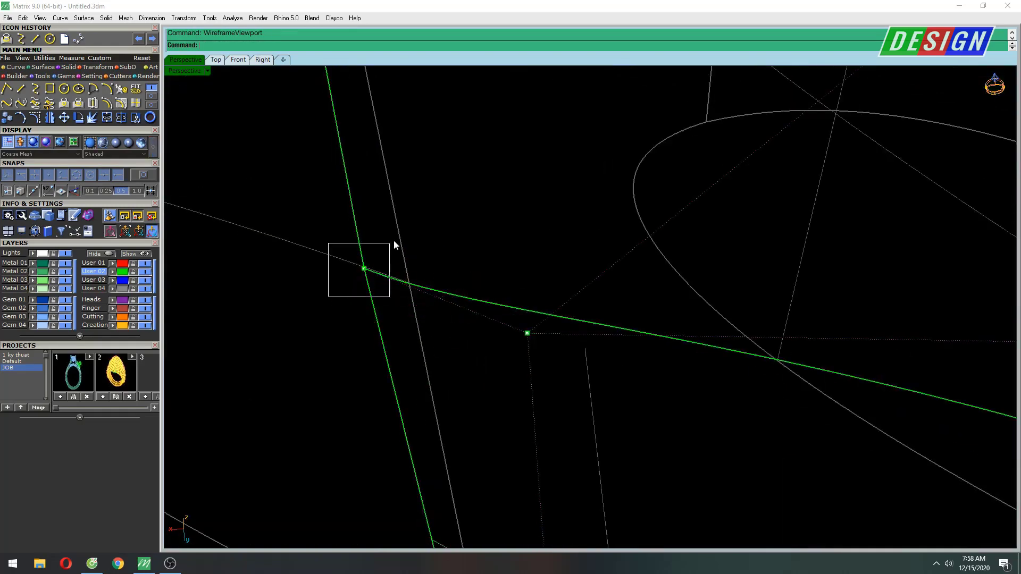
mouse_move(393, 240)
right_mouse_down()
mouse_move(433, 272)
mouse_move(496, 264)
mouse_move(574, 292)
right_mouse_up()
key("ctrl+alt+s")
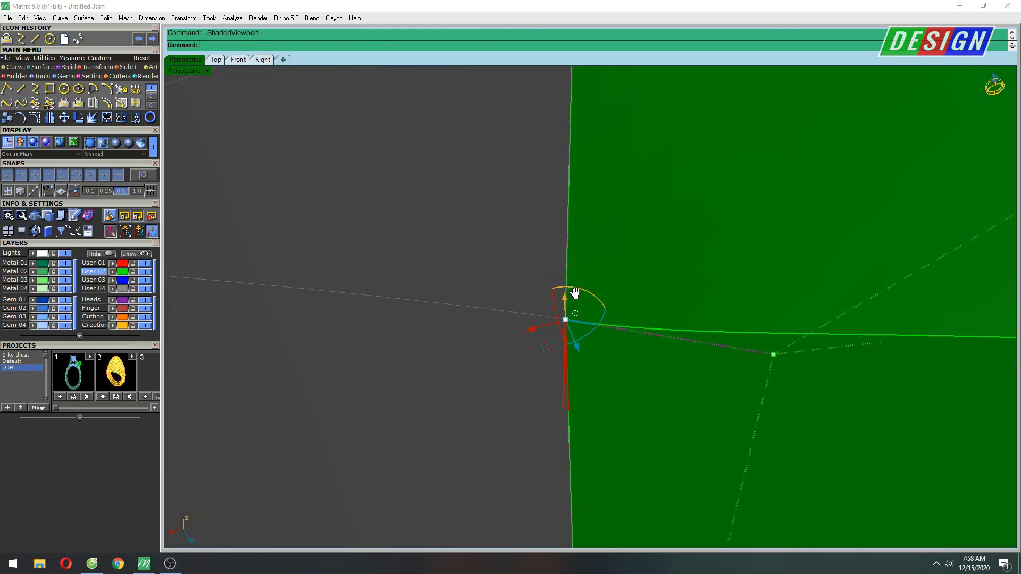
type("Mo")
Step: Move the selected end points from the corner and check them from the front
key("Return")
scroll(567, 319, "up", 2)
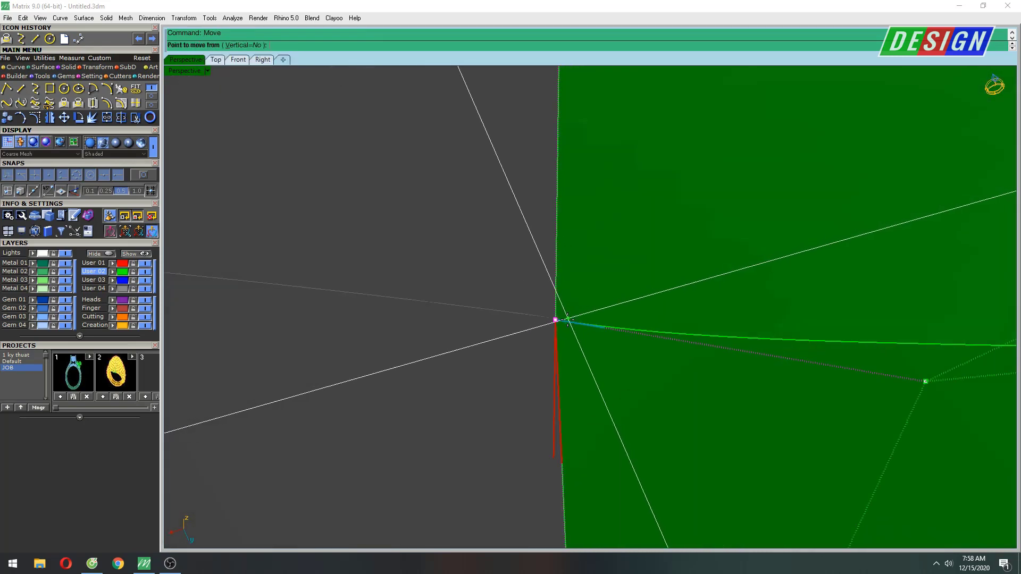
left_click(555, 320)
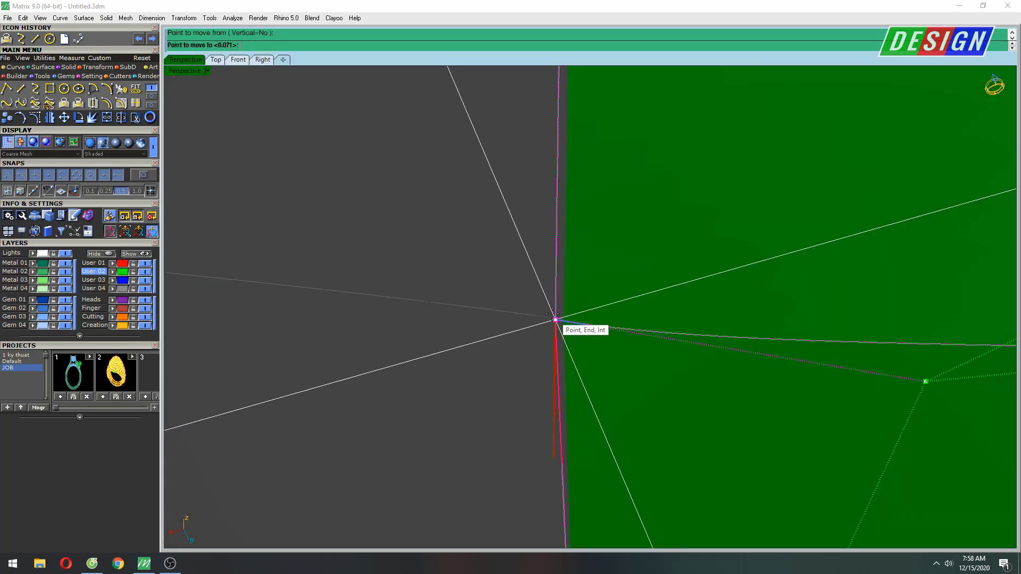
scroll(551, 314, "down", 3)
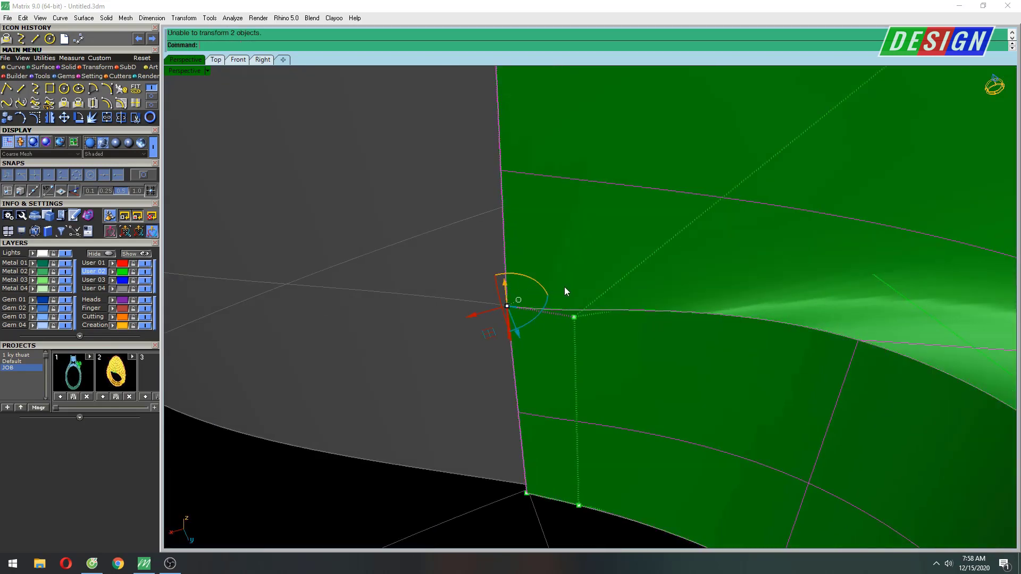
key("ctrl+F2")
scroll(425, 209, "up", 3)
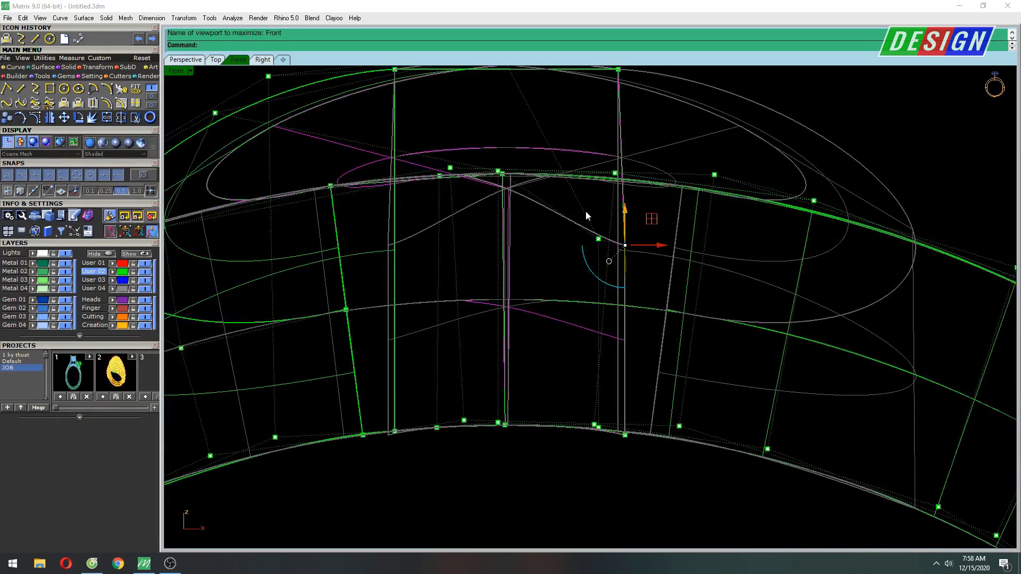
key("ctrl+F4")
scroll(663, 275, "down", 2)
scroll(616, 227, "up", 3)
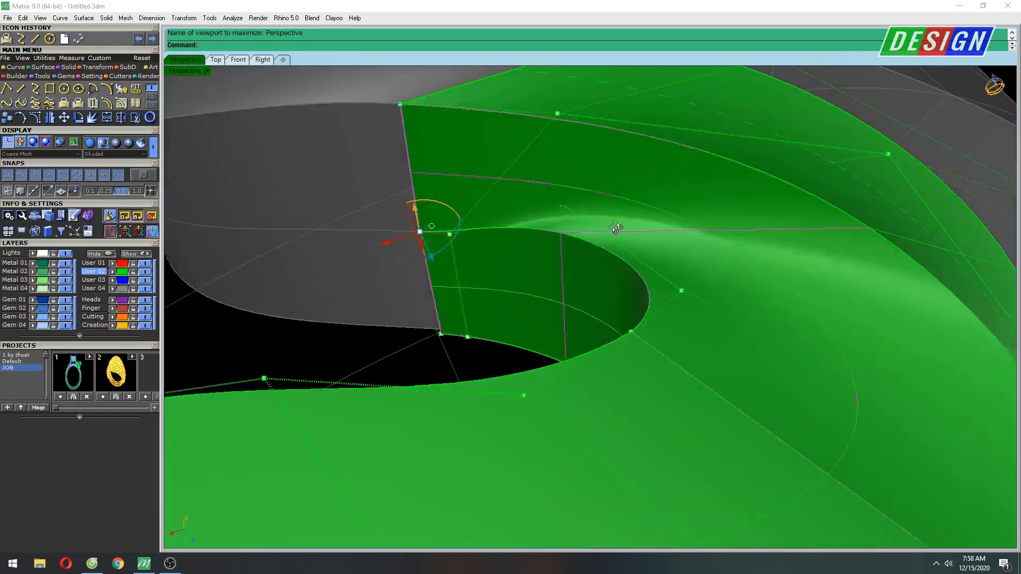
Step: Pick the surface points near the green surface's opening
right_click_drag(615, 228, 543, 314)
scroll(614, 263, "up", 1)
scroll(531, 218, "up", 1)
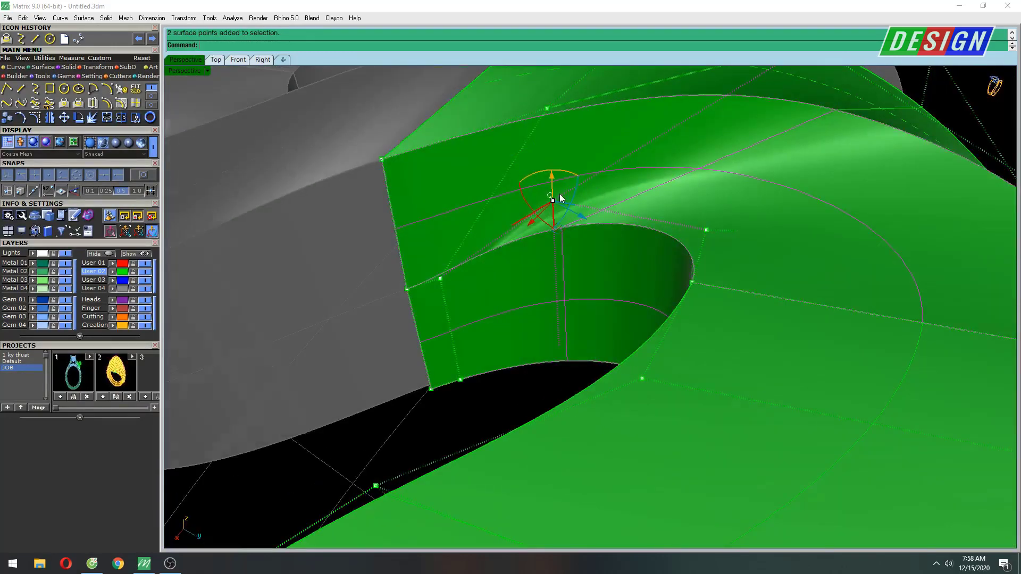
scroll(548, 197, "up", 1)
scroll(546, 219, "up", 1)
left_click(544, 213)
scroll(544, 219, "down", 1)
scroll(584, 255, "down", 1)
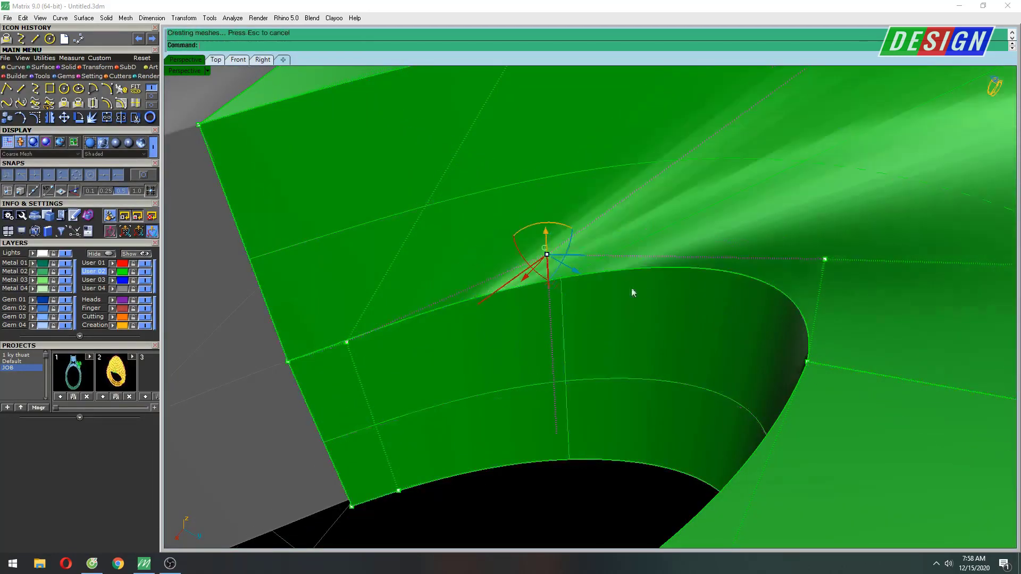
Step: Drag the points beside the opening down and check the shape in Front view
mouse_move(632, 292)
right_mouse_down()
mouse_move(682, 283)
mouse_move(660, 220)
mouse_move(627, 226)
right_mouse_up()
scroll(626, 225, "up", 2)
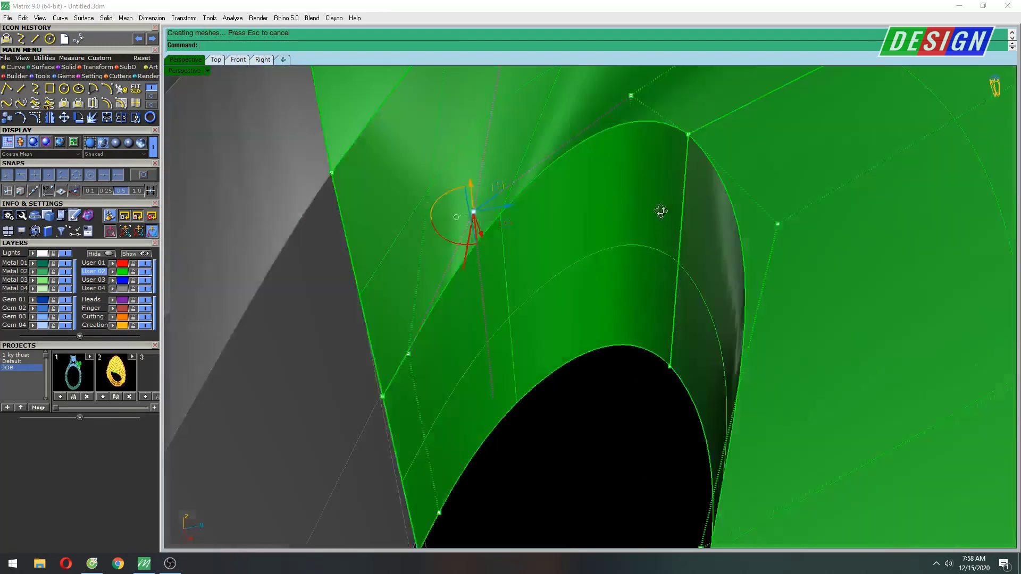
scroll(695, 123, "up", 1)
right_click_drag(708, 138, 613, 157, "shift")
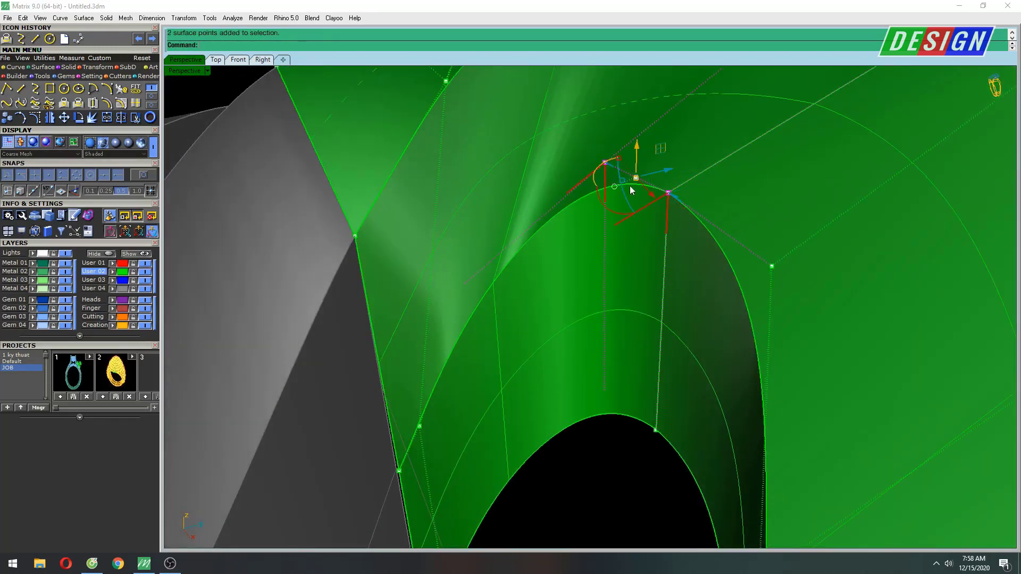
left_click_drag(698, 199, 686, 248)
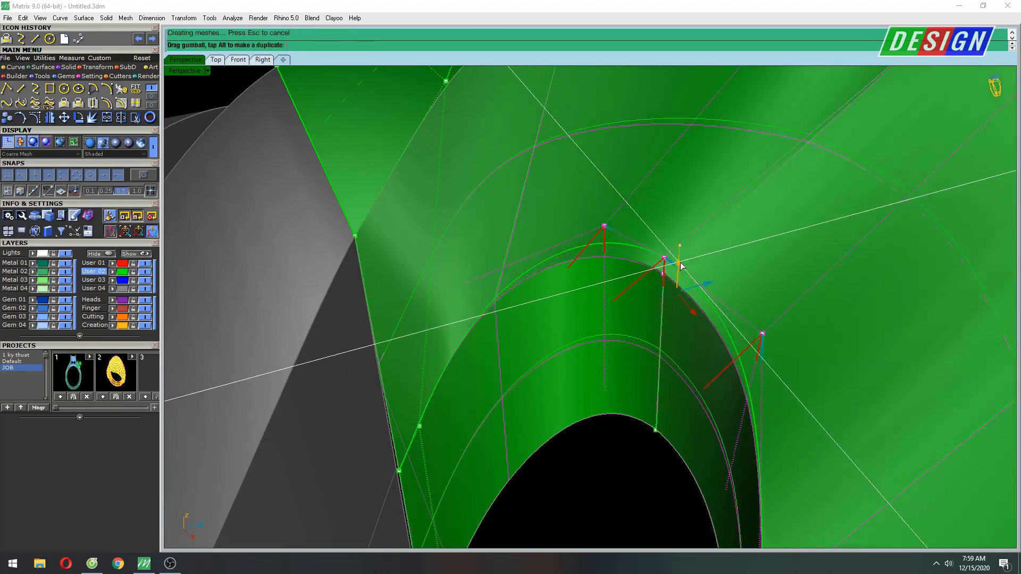
scroll(679, 251, "down", 5)
key("ctrl+F2")
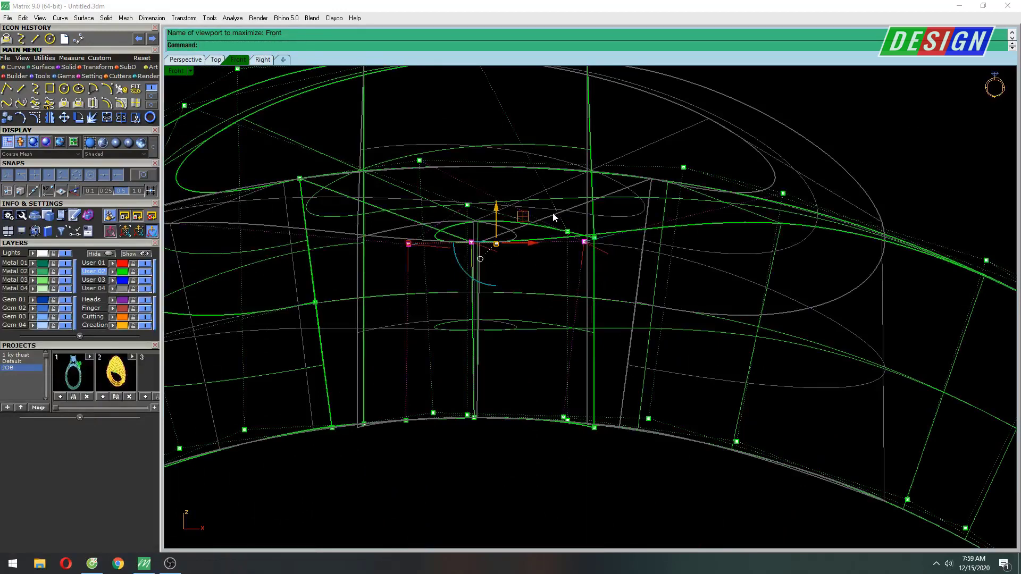
Step: Lower the selected points on the green band's top in perspective
scroll(553, 212, "down", 3)
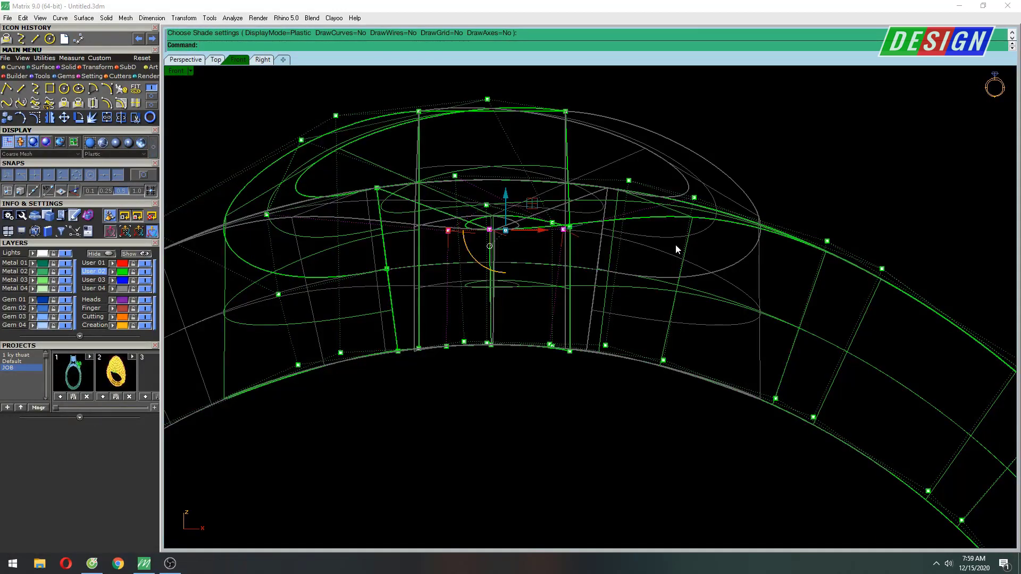
key("ctrl+F4")
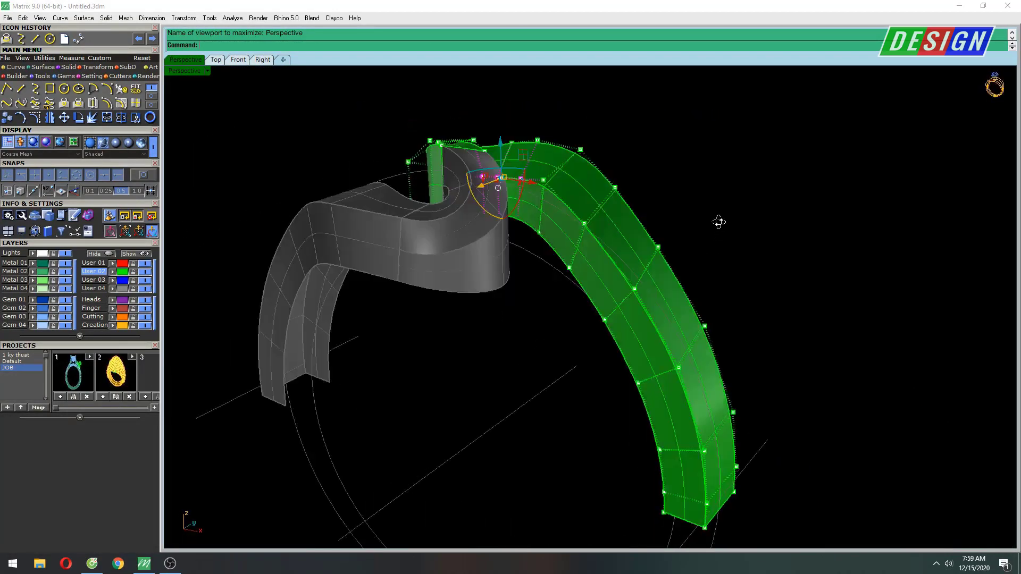
scroll(553, 190, "up", 2)
scroll(519, 200, "up", 2)
scroll(509, 133, "up", 2)
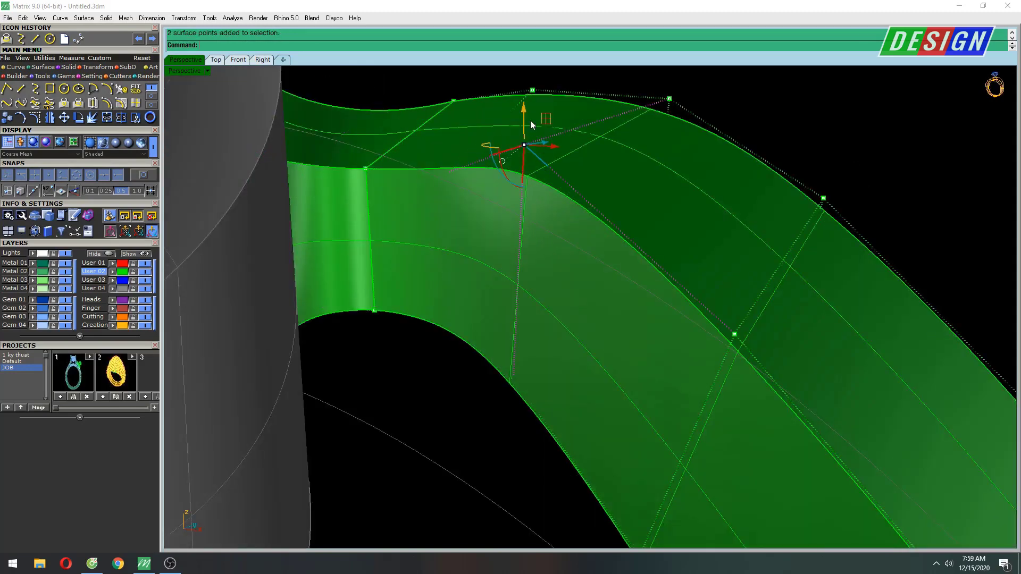
left_click_drag(525, 141, 524, 166)
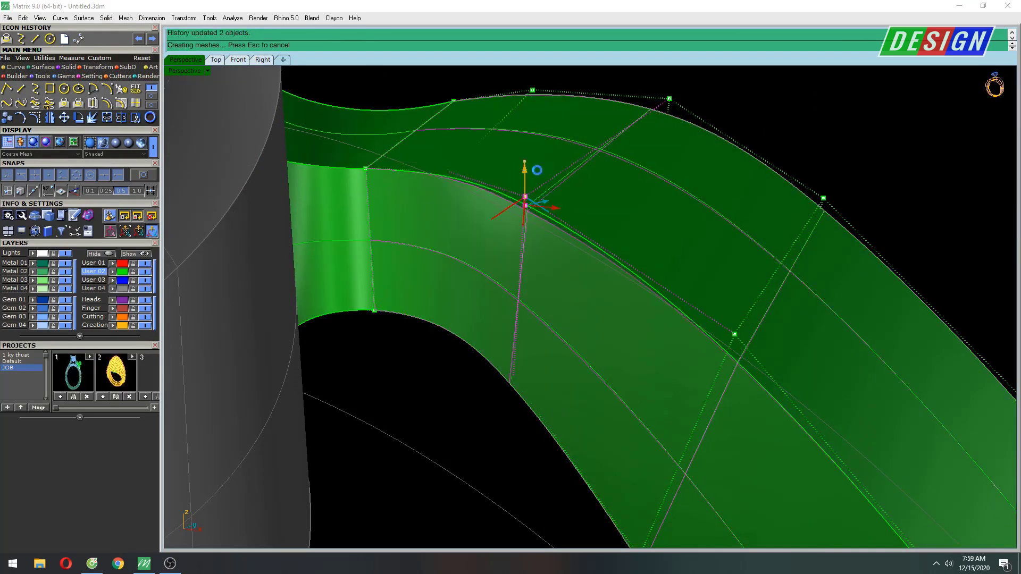
right_click_drag(524, 164, 652, 202)
Step: Select a top-edge control point and lower it to reshape the band's edge
left_click_drag(644, 174, 657, 211)
scroll(654, 208, "up", 3)
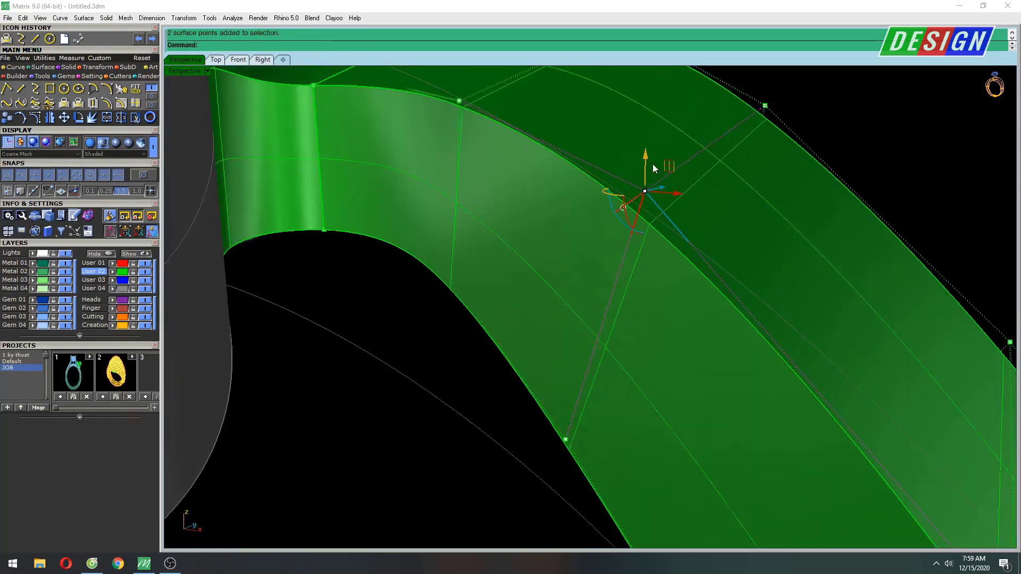
mouse_move(593, 159)
right_mouse_down()
mouse_move(447, 116)
mouse_move(565, 169)
mouse_move(525, 198)
right_mouse_up()
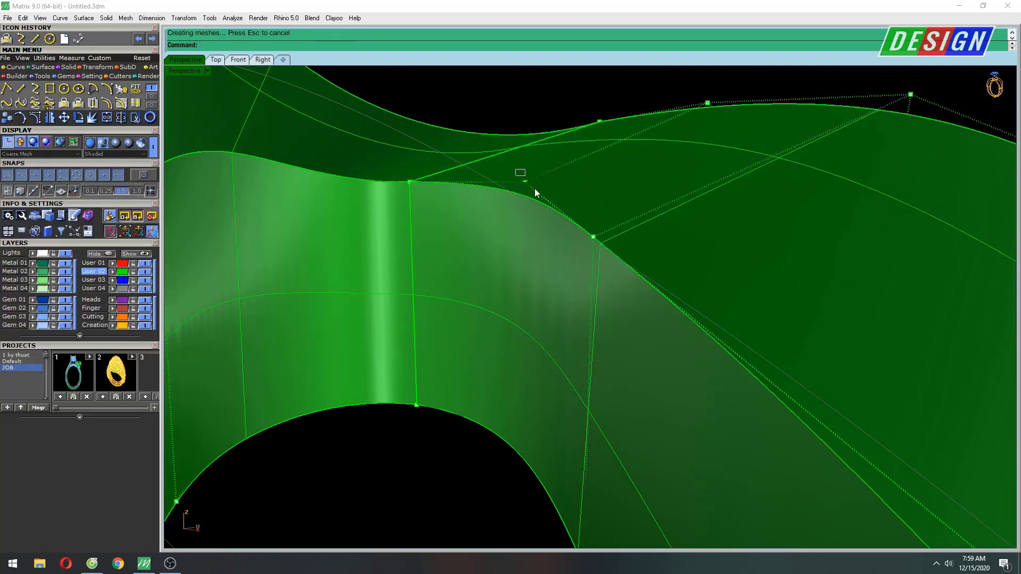
mouse_move(525, 155)
right_mouse_down()
mouse_move(616, 193)
mouse_move(581, 209)
mouse_move(574, 202)
right_mouse_up()
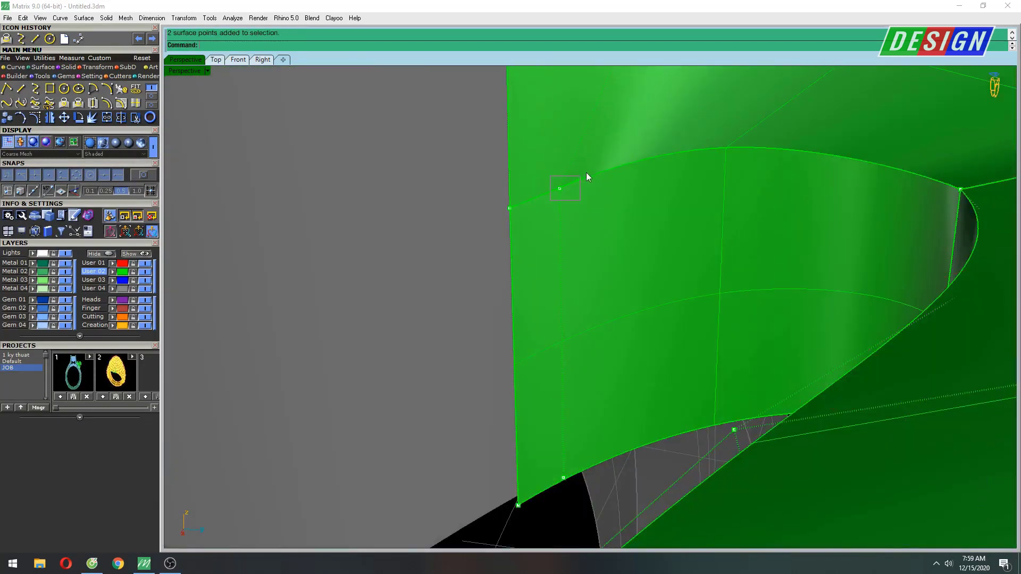
mouse_move(672, 240)
right_mouse_down()
mouse_move(725, 119)
mouse_move(749, 165)
mouse_move(620, 167)
right_mouse_up()
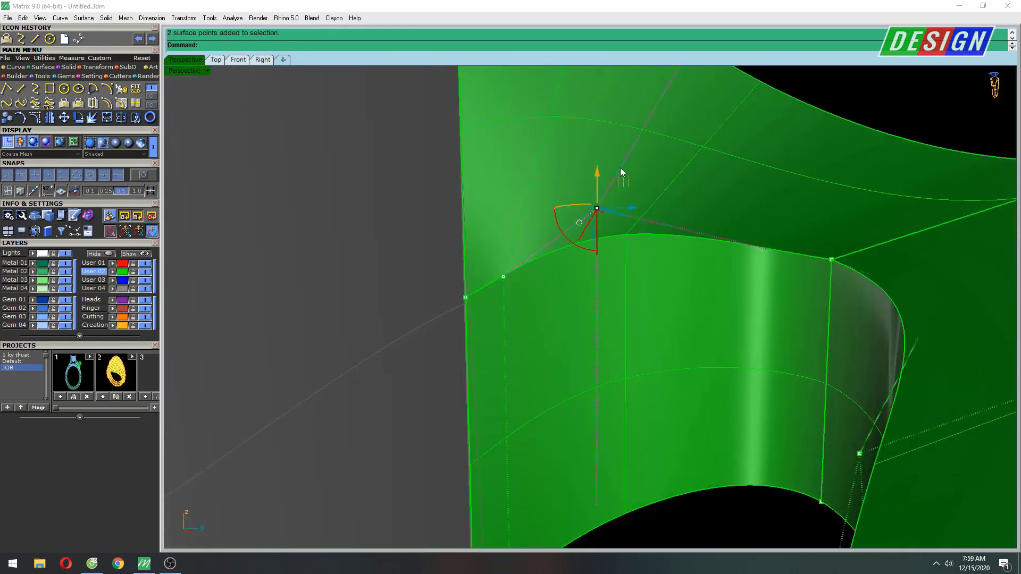
left_click_drag(596, 168, 620, 217)
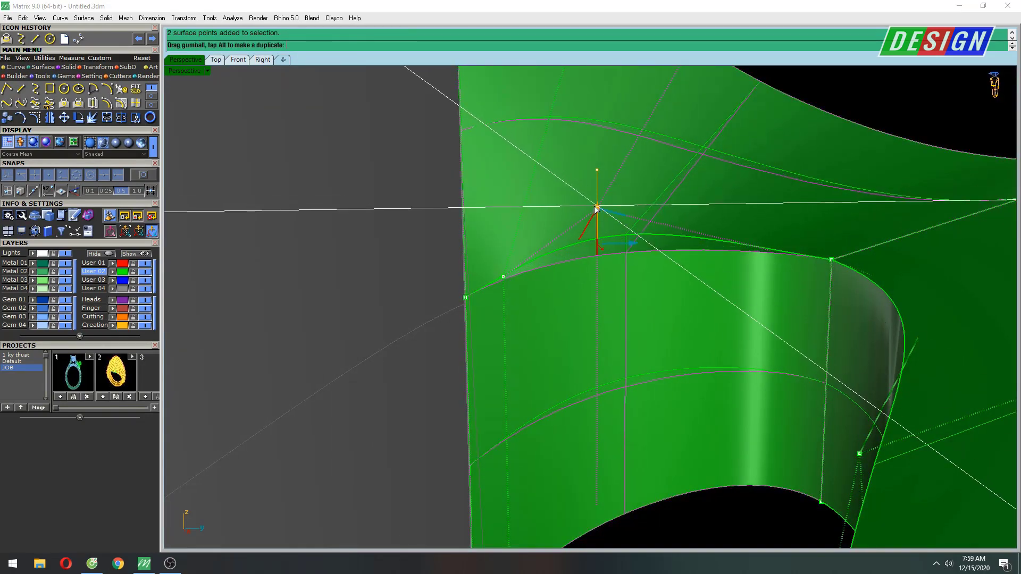
scroll(688, 221, "down", 3)
Step: Preview the reshaped swirl head with a plastic Shade render
type("shade")
key("Return")
mouse_move(734, 186)
right_mouse_down()
mouse_move(747, 250)
mouse_move(775, 213)
mouse_move(732, 360)
mouse_move(646, 258)
mouse_move(568, 215)
mouse_move(720, 164)
mouse_move(614, 221)
right_mouse_up()
key("Escape")
Step: Orbit and zoom to look down on the green part and shank
scroll(614, 221, "up", 2)
scroll(629, 230, "up", 2)
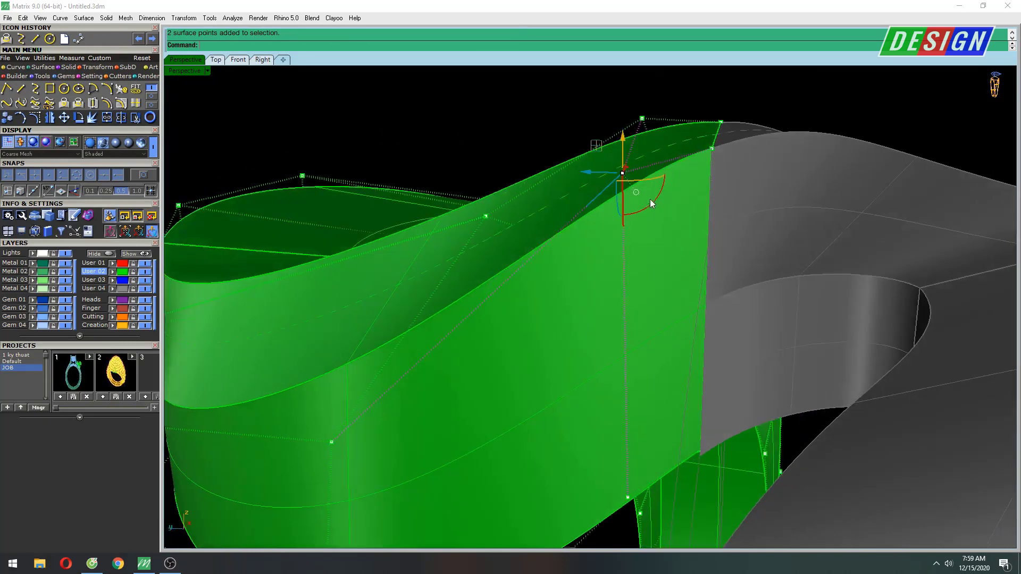
scroll(650, 199, "up", 2)
scroll(584, 113, "down", 1)
scroll(583, 113, "down", 1)
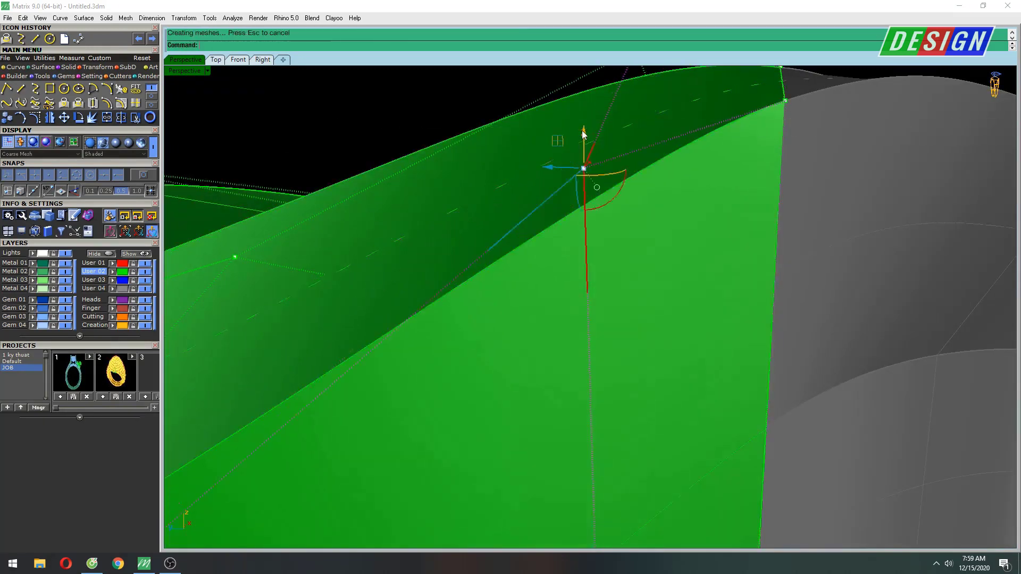
scroll(558, 212, "down", 3)
scroll(532, 266, "down", 2)
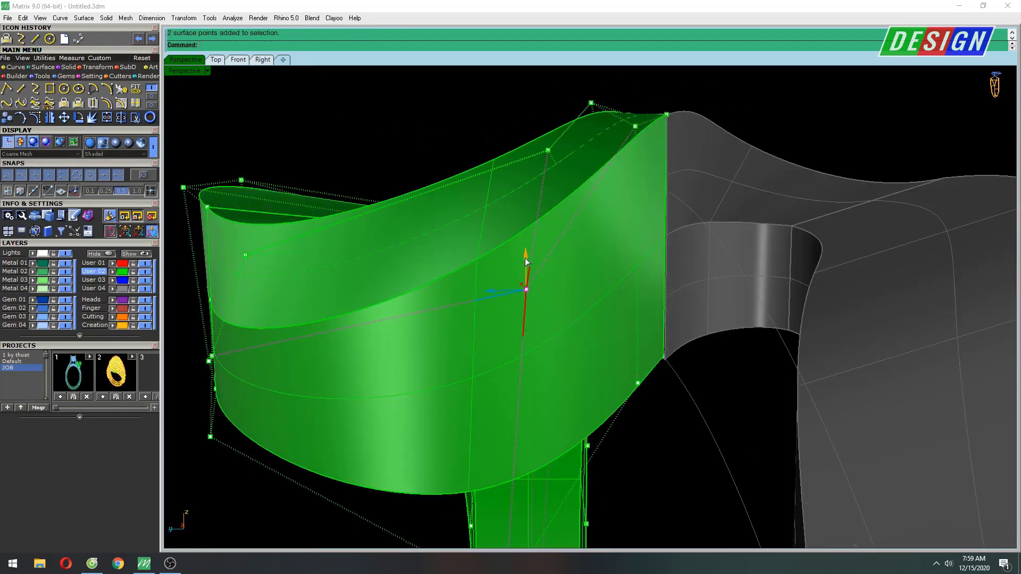
mouse_move(525, 258)
right_mouse_down()
mouse_move(611, 291)
mouse_move(661, 273)
mouse_move(789, 183)
mouse_move(667, 175)
mouse_move(763, 170)
right_mouse_up()
scroll(575, 272, "up", 3)
Step: Show the ring shaded and frame it in the front and right side views
key("ctrl+alt+r")
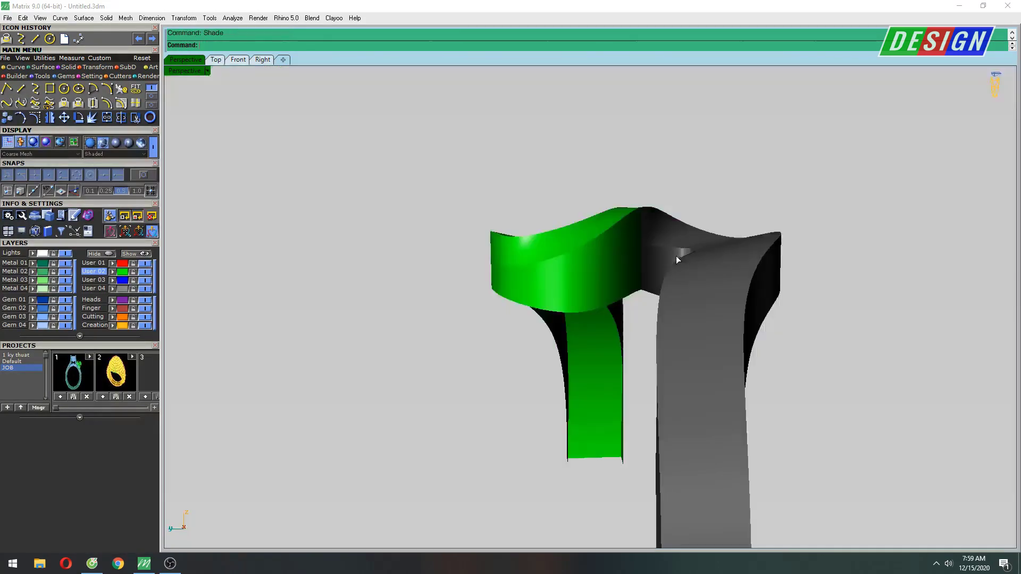
mouse_move(675, 257)
right_mouse_down()
mouse_move(644, 250)
mouse_move(658, 221)
right_mouse_up()
key("ctrl+F2")
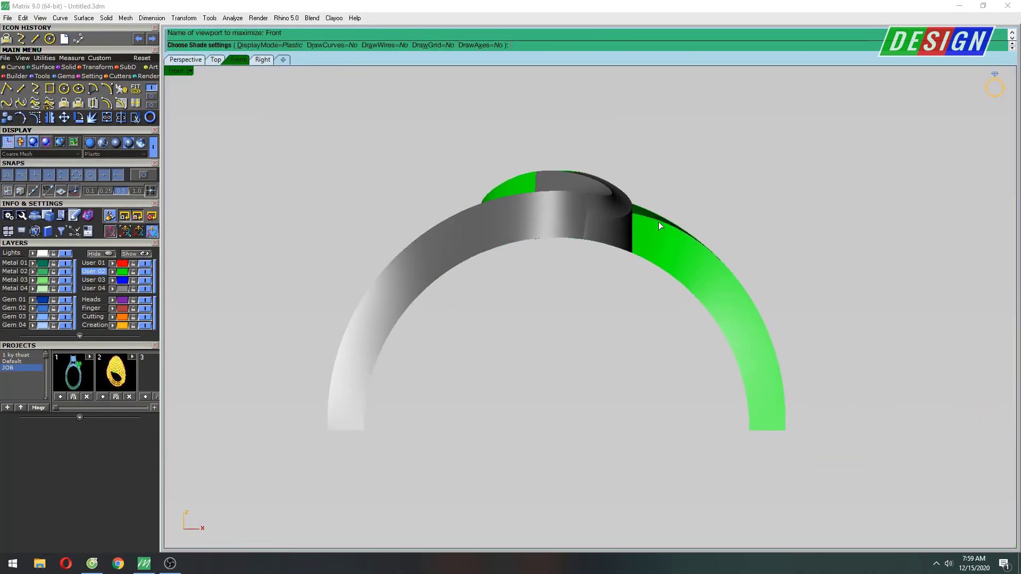
scroll(654, 218, "down", 2)
scroll(584, 187, "up", 4)
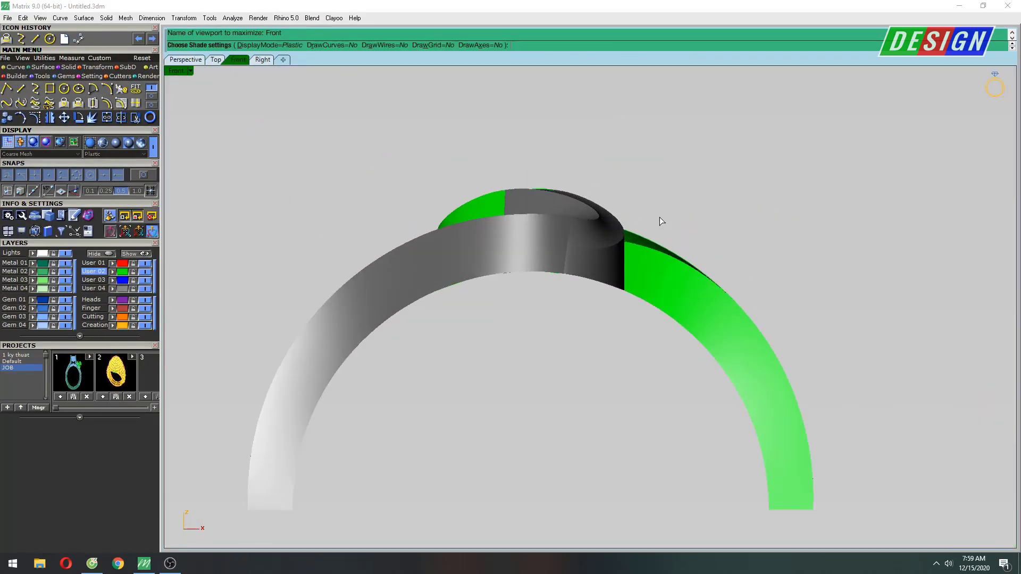
key("ctrl+F3")
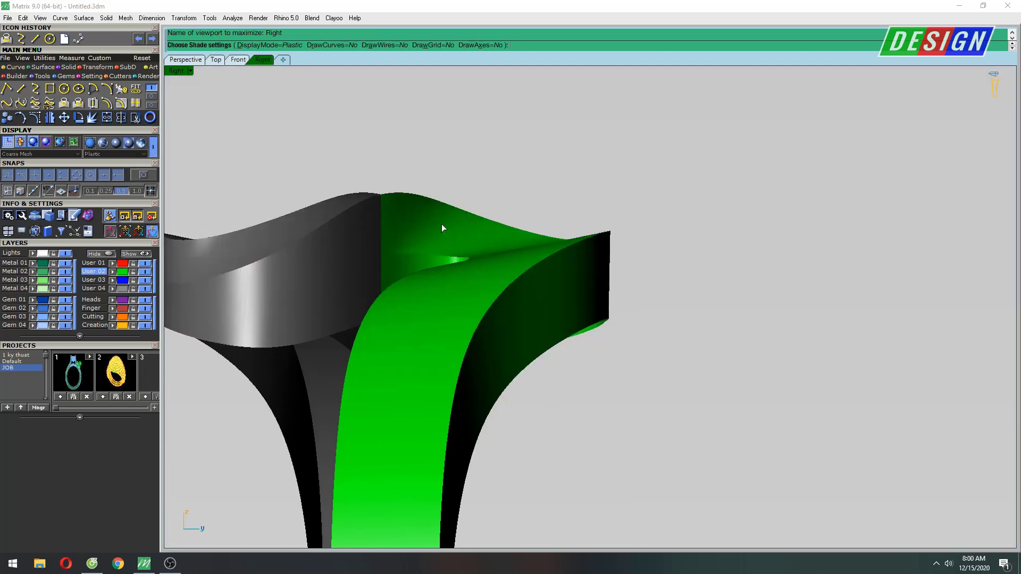
scroll(587, 201, "up", 1)
scroll(532, 167, "up", 2)
key("ctrl+alt+w")
scroll(563, 184, "up", 3)
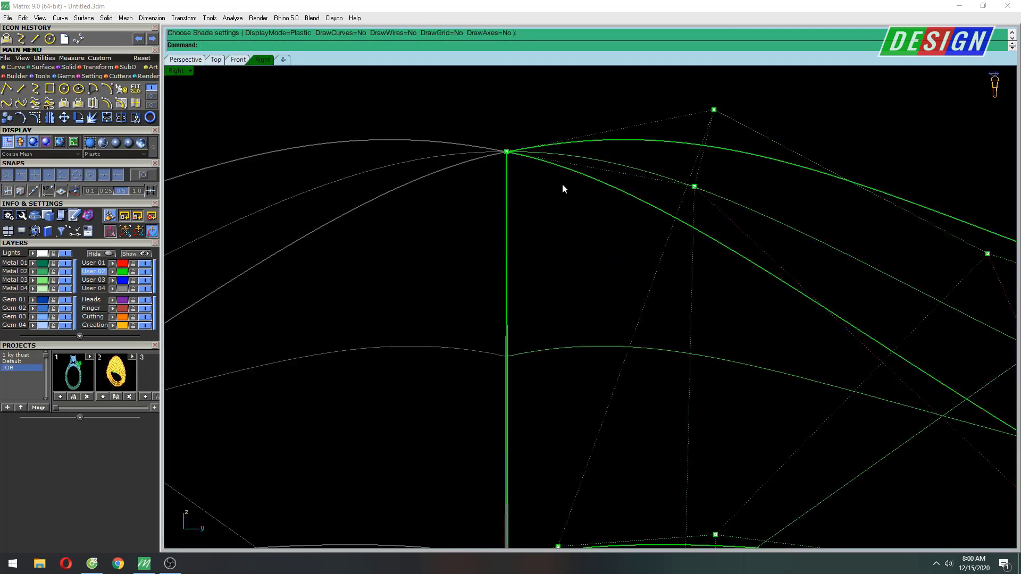
key("ctrl+alt+s")
scroll(539, 177, "up", 2)
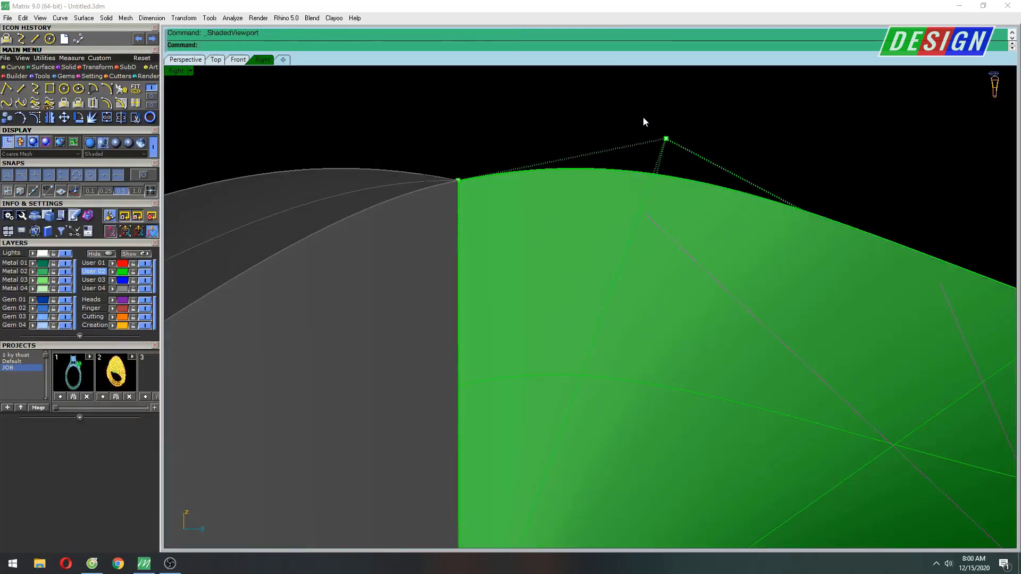
Step: Lower the top control point of the green half's crest to align with the grey half
left_click_drag(669, 109, 665, 122)
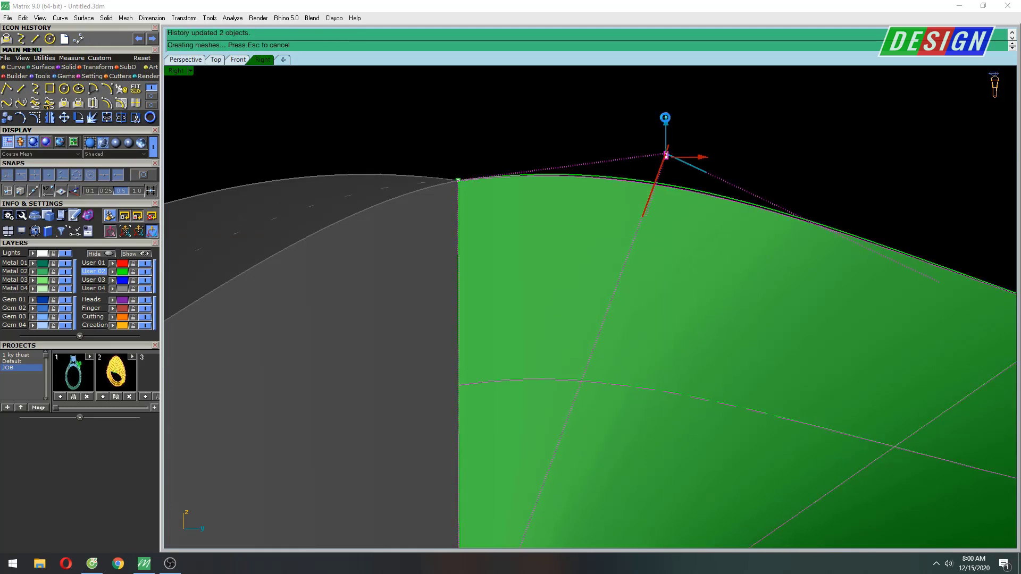
scroll(830, 209, "down", 5)
scroll(700, 248, "down", 3)
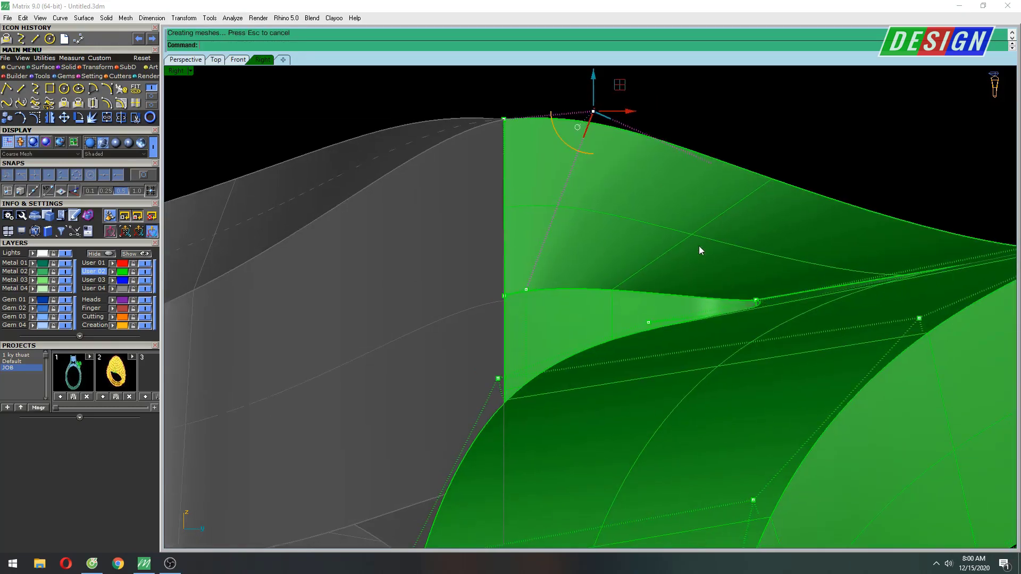
scroll(708, 224, "down", 3)
scroll(764, 272, "down", 3)
right_click_drag(764, 272, 748, 153)
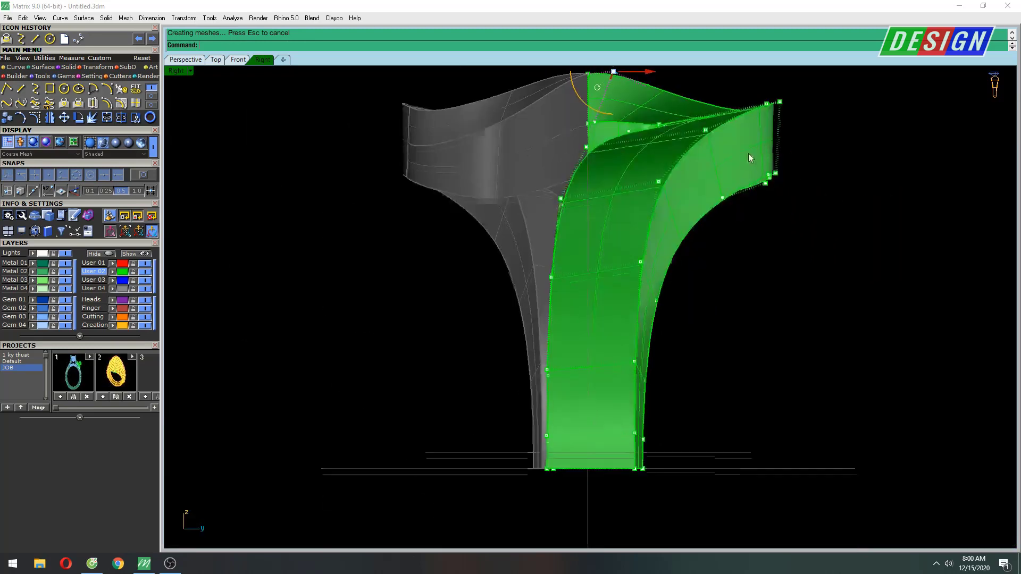
right_click_drag(617, 210, 640, 279)
Step: Preview the swirl head shaded in a maximized top view, then return to wireframe
key("ctrl+F1")
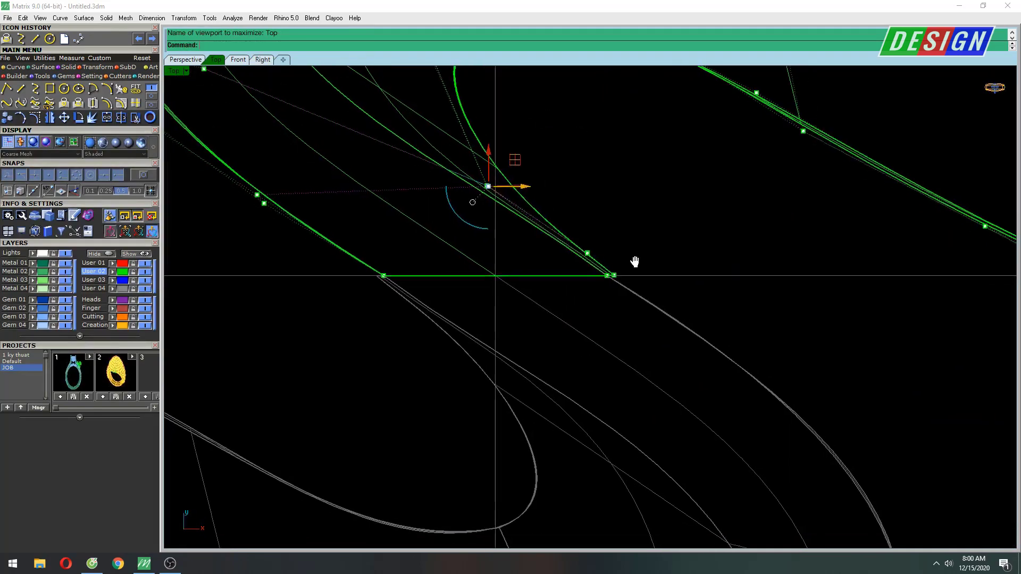
scroll(626, 235, "down", 3)
key("ctrl+alt+s")
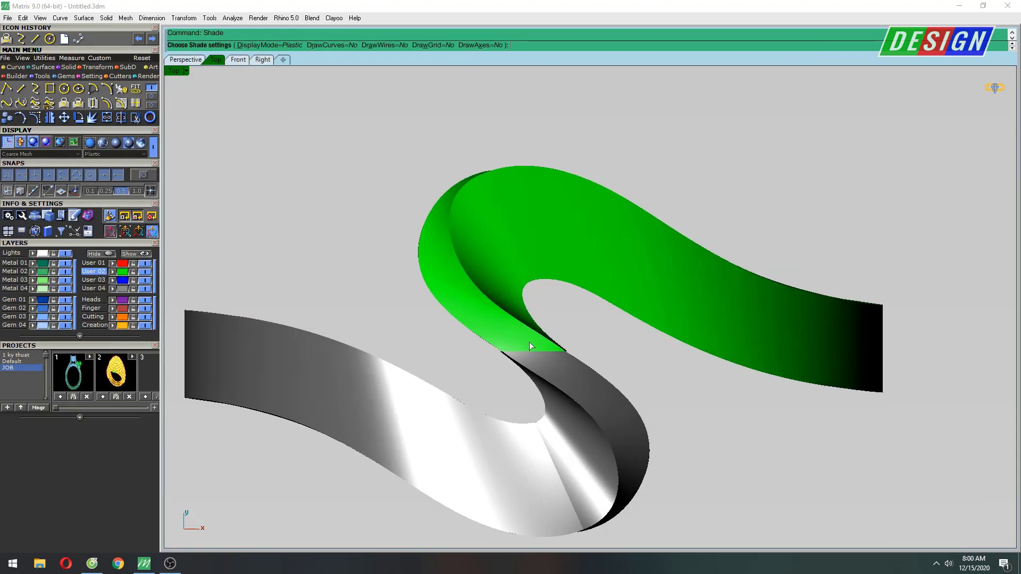
scroll(528, 342, "up", 5)
right_click_drag(505, 235, 512, 303)
key("Escape")
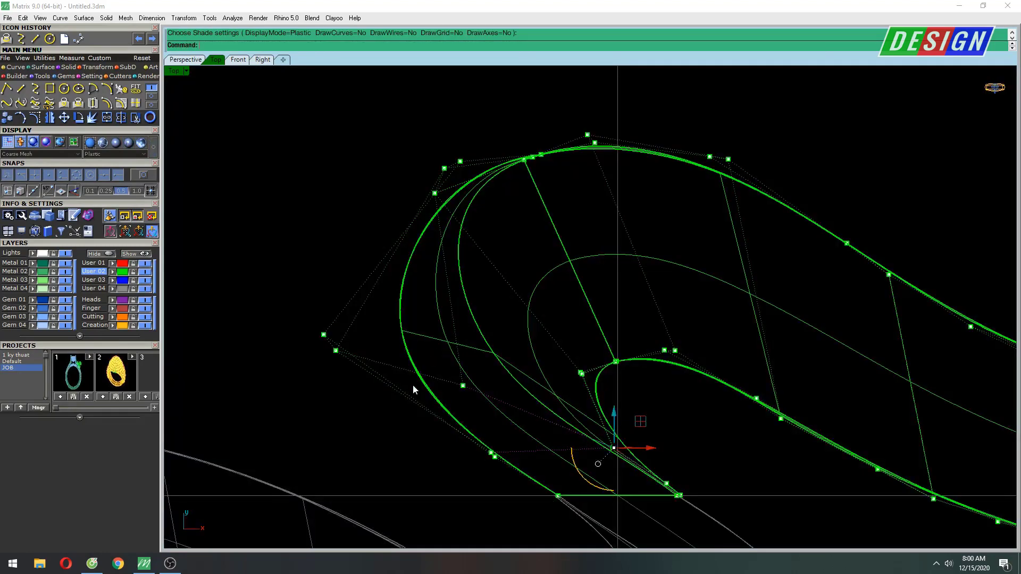
Step: Move the selected outer swirl control points so the green loop flows smoothly
left_click_drag(355, 321, 362, 305)
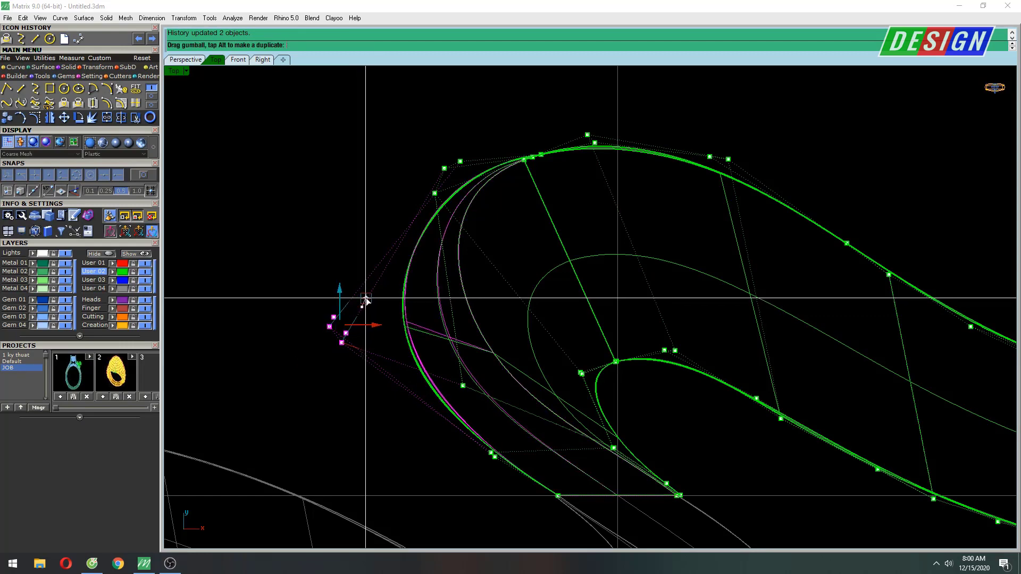
scroll(460, 472, "up", 4)
left_click_drag(508, 421, 498, 404)
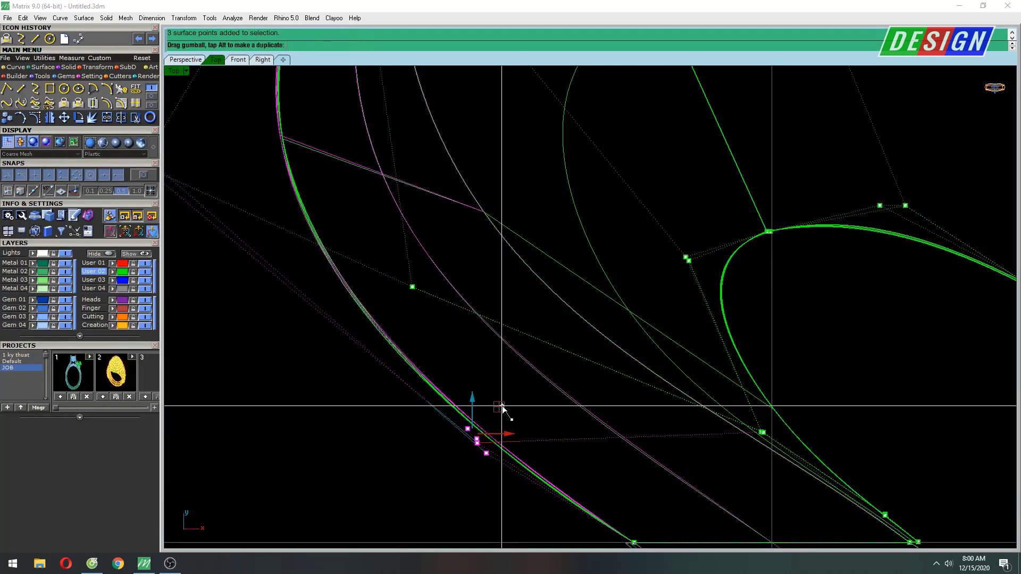
scroll(507, 377, "down", 3)
scroll(506, 376, "down", 1)
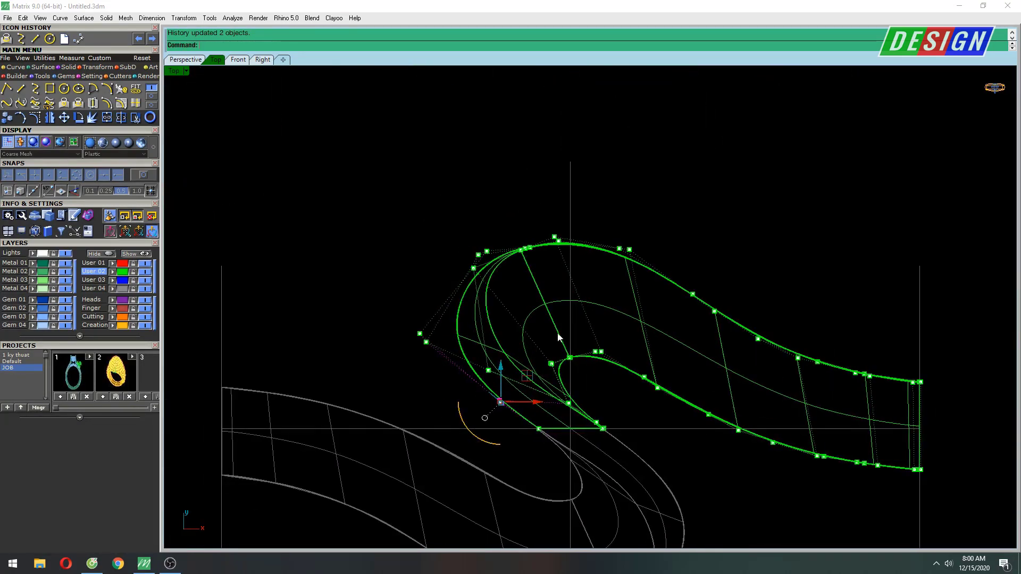
scroll(532, 362, "down", 1)
scroll(585, 335, "down", 1)
Step: Inspect the reshaped swirl shaded, then view the head from the right side
key("ctrl+alt+s")
right_click_drag(636, 311, 627, 334)
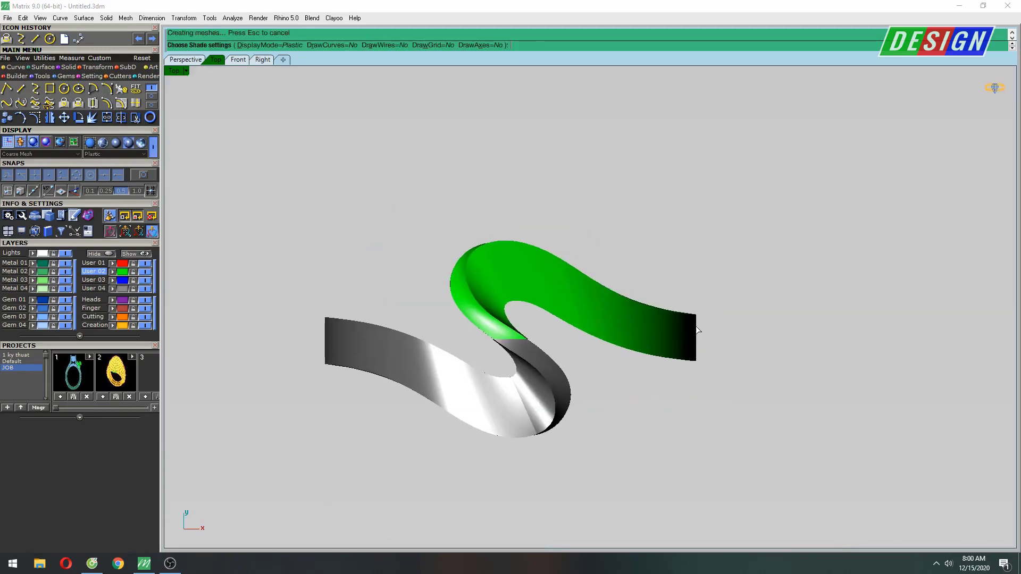
scroll(612, 320, "up", 3)
scroll(612, 320, "down", 2)
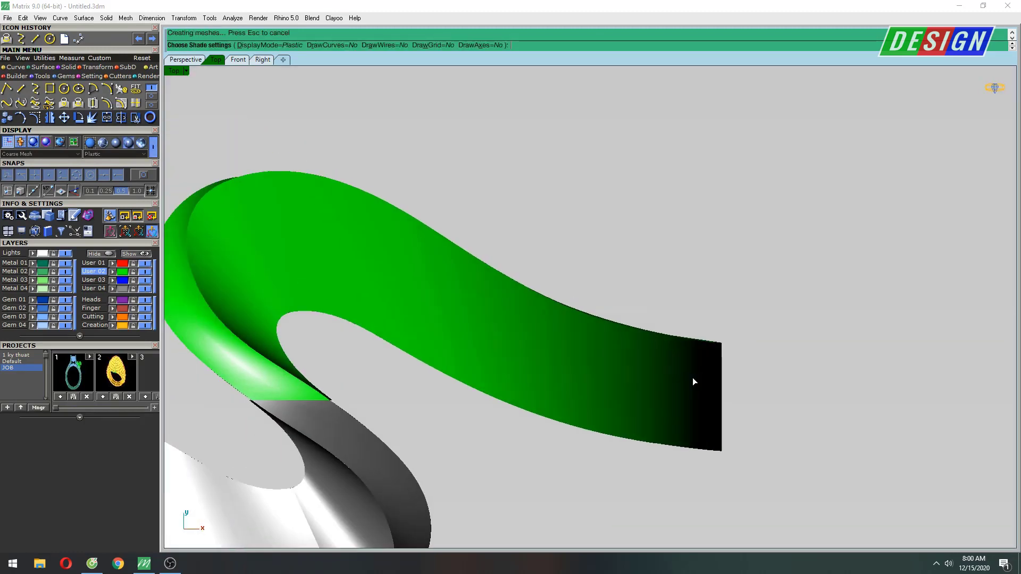
key("Escape")
key("ctrl+F3")
Step: Draw a straight reference line down from the ring and shift it to the left
scroll(606, 332, "down", 2)
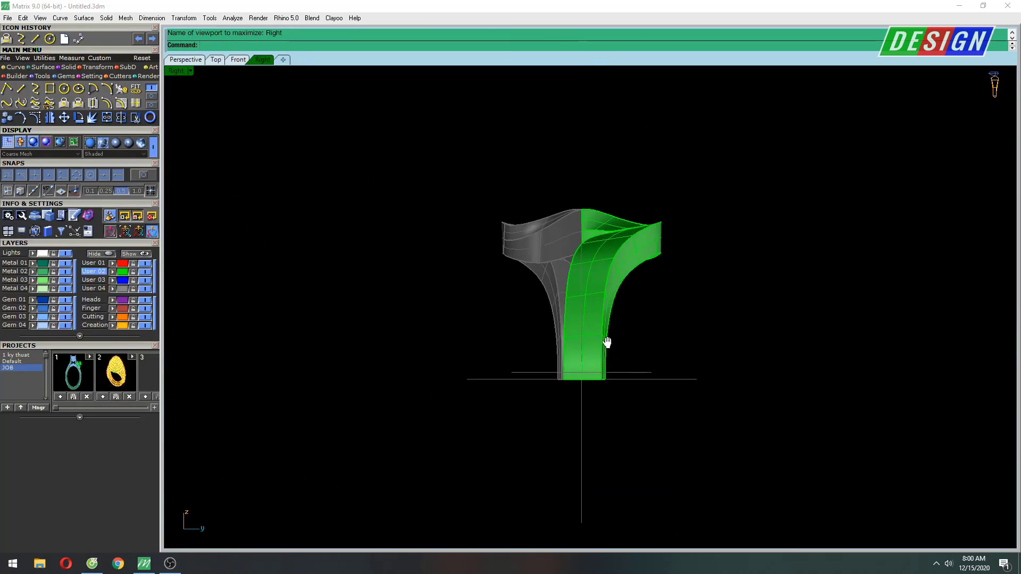
scroll(576, 337, "up", 3)
right_click_drag(576, 337, 588, 196)
scroll(603, 235, "down", 4)
mouse_move(603, 235)
right_mouse_down()
mouse_move(597, 269)
mouse_move(551, 289)
right_mouse_up()
key("ctrl+F2")
scroll(574, 221, "down", 4)
scroll(581, 273, "up", 3)
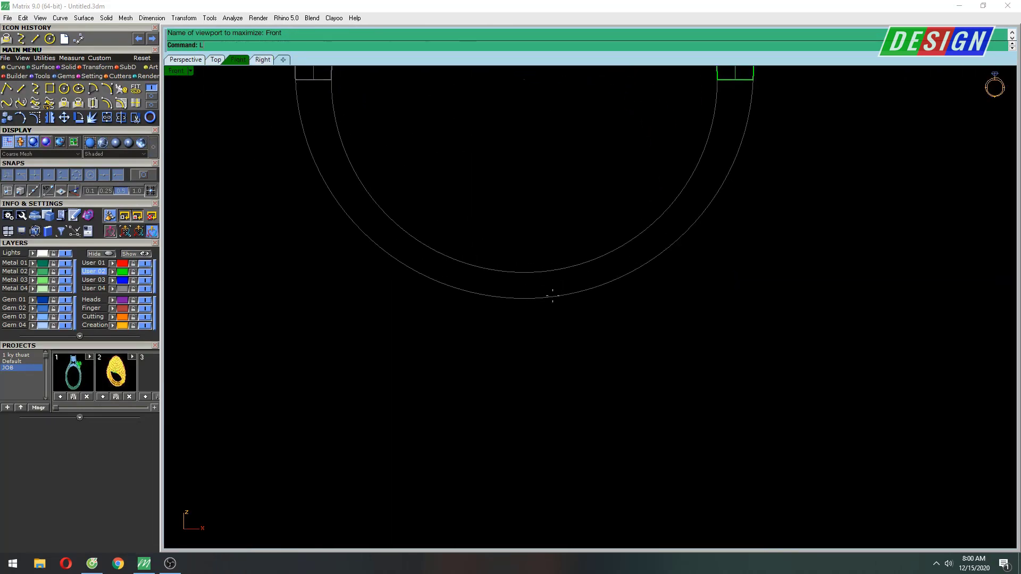
type("line")
key("Return")
key("ctrl+F3")
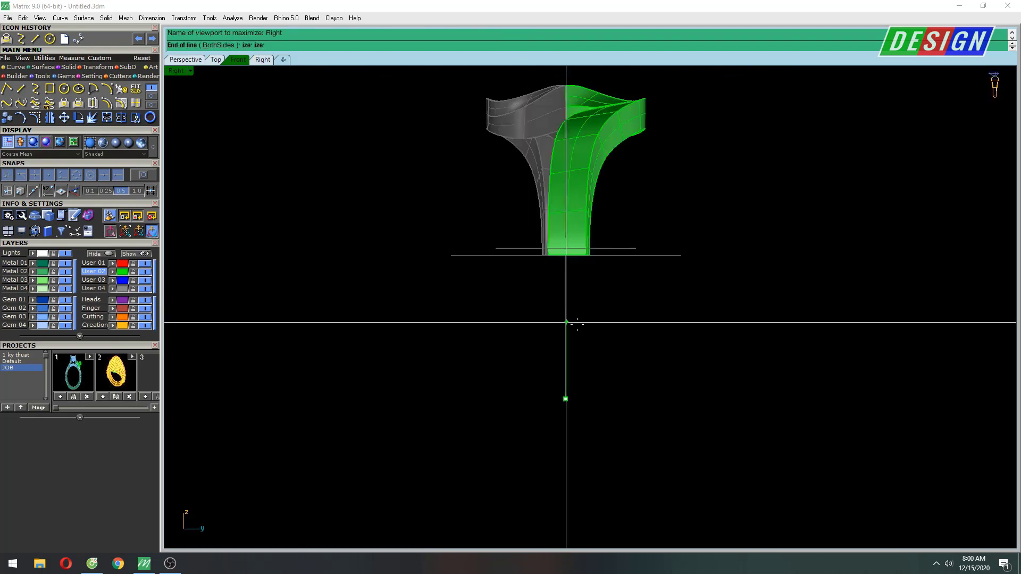
left_click(608, 383)
scroll(610, 394, "up", 3)
left_click_drag(599, 364, 509, 363)
scroll(582, 268, "down", 3)
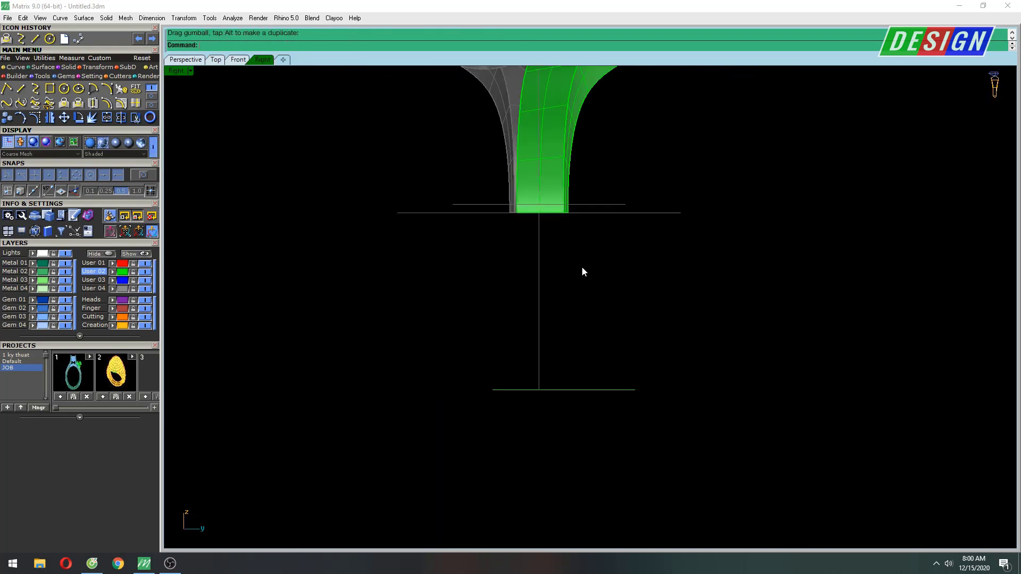
scroll(527, 203, "up", 1)
Step: Draw an interpolated guide curve from the head's green edge down past the band line
left_click(35, 87)
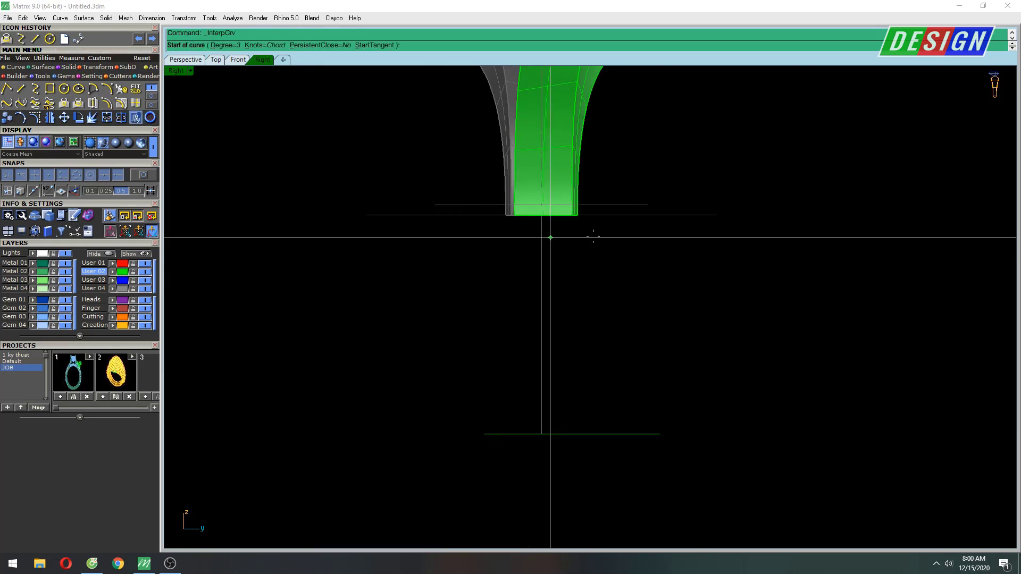
scroll(590, 228, "up", 2)
left_click(571, 176)
scroll(571, 211, "down", 2)
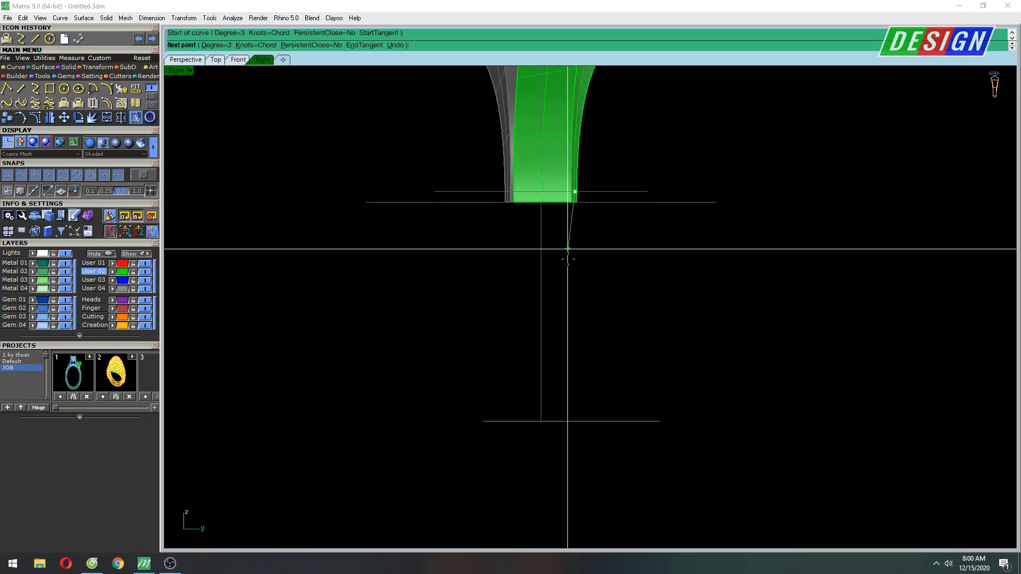
left_click(572, 313)
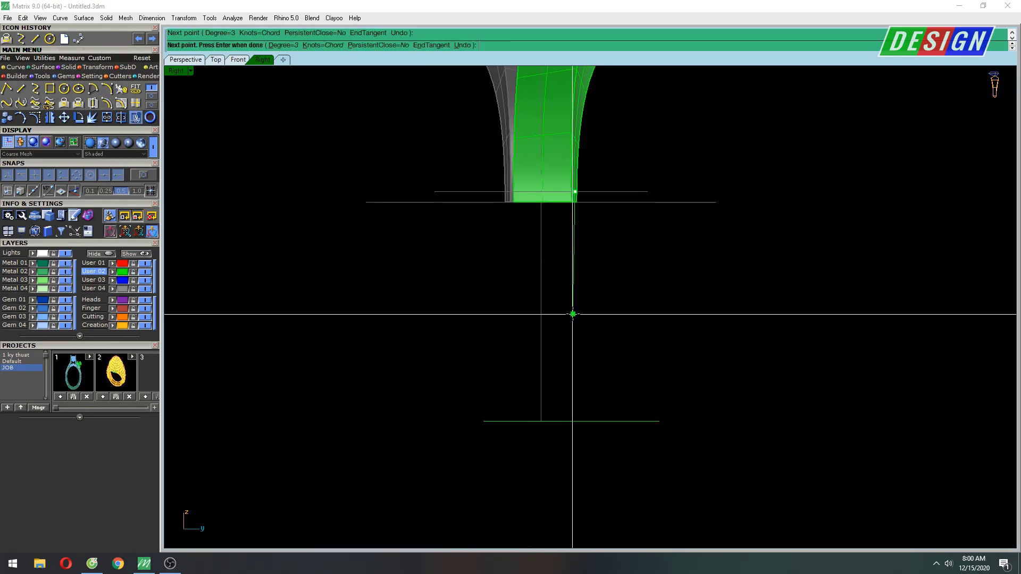
left_click(571, 441)
key("Return")
scroll(569, 275, "up", 2)
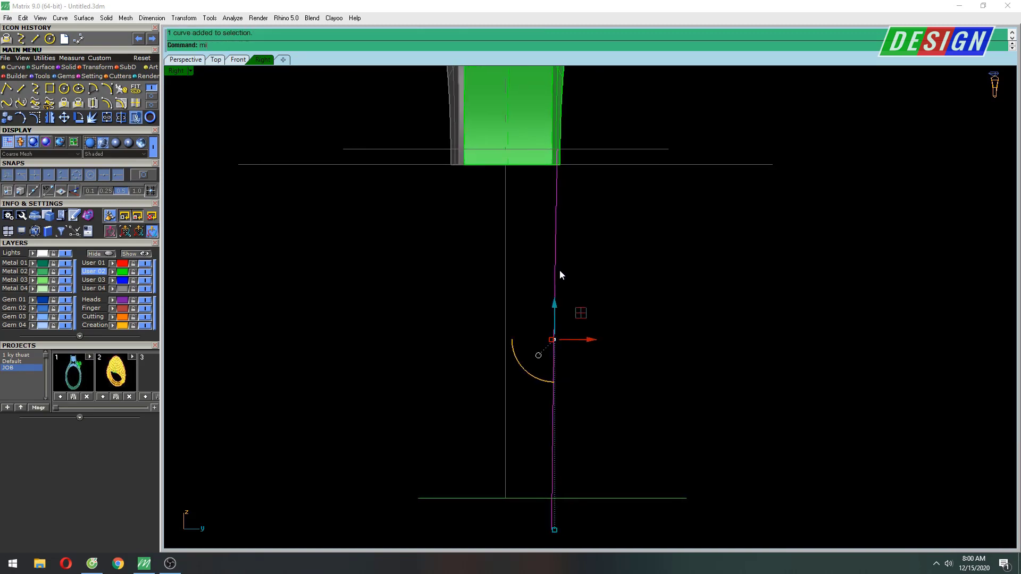
Step: Mirror the guide curve across the Y axis
type("mirror")
key("Return")
type("y=Yes  XAxis  YAxis ):")
key("Return")
Step: Show both guide curves' control points and nudge their upper points inward
left_click_drag(602, 259, 423, 287)
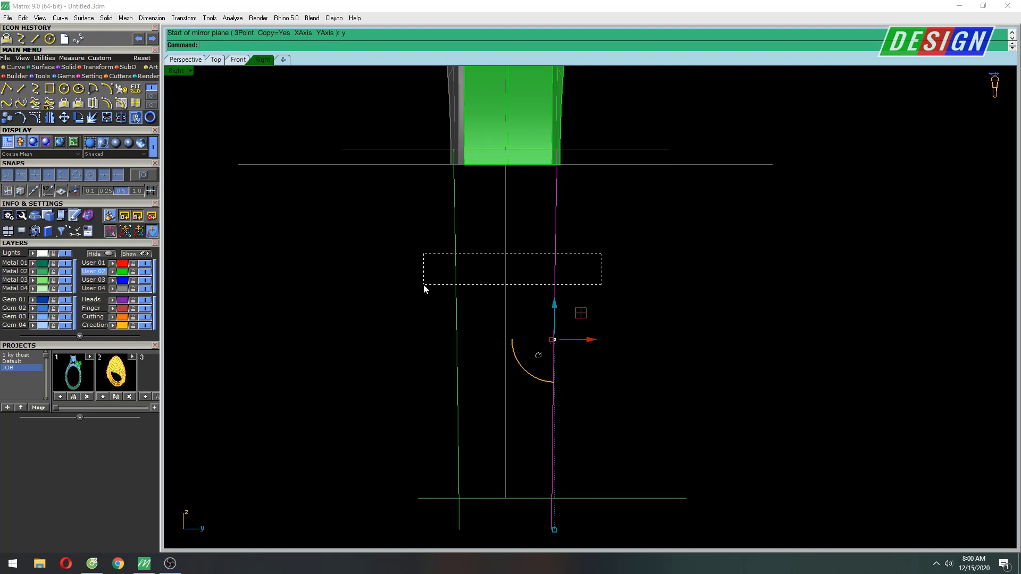
key("F10")
scroll(415, 181, "up", 2)
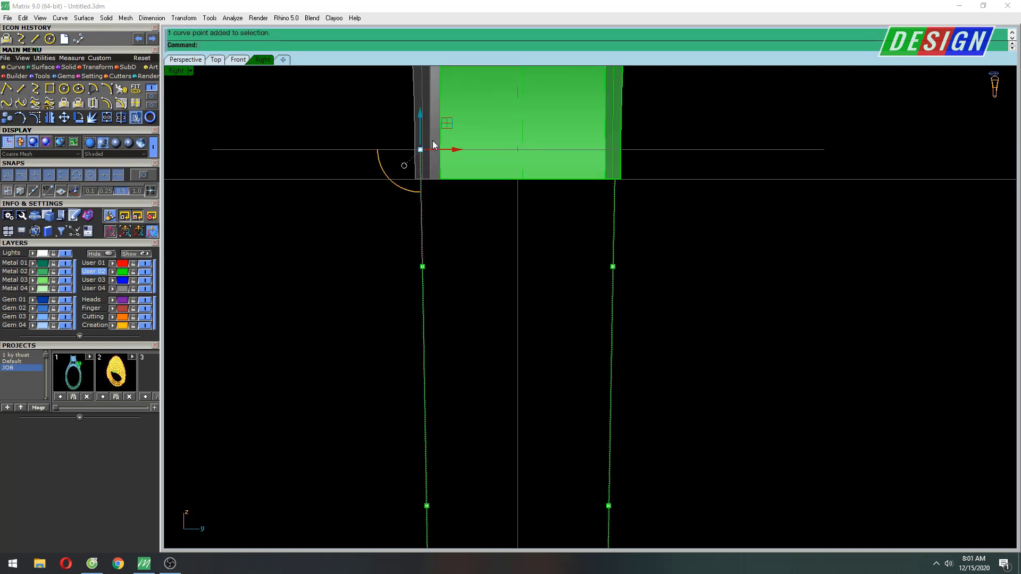
left_click_drag(652, 152, 649, 151)
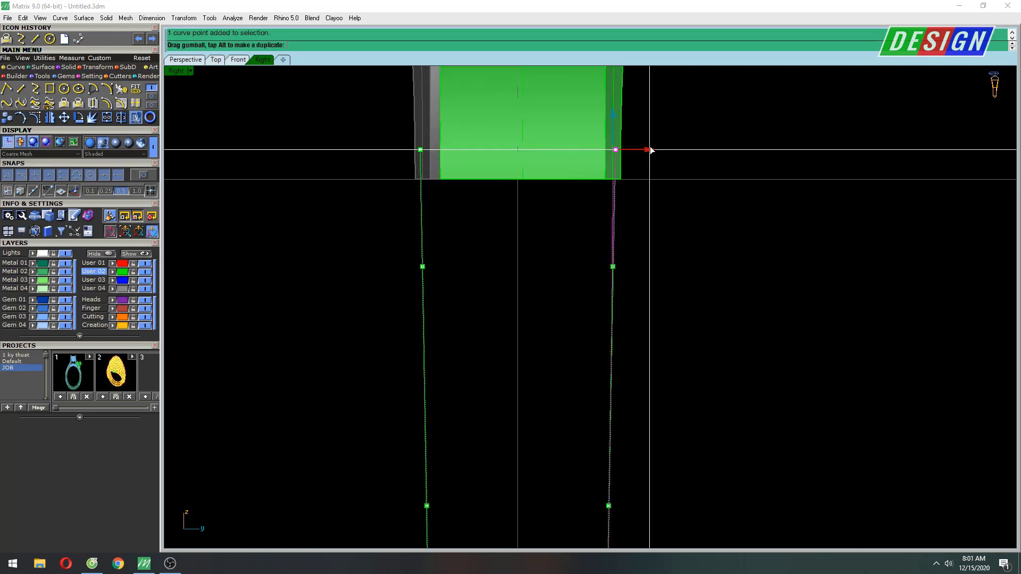
scroll(642, 273, "up", 1)
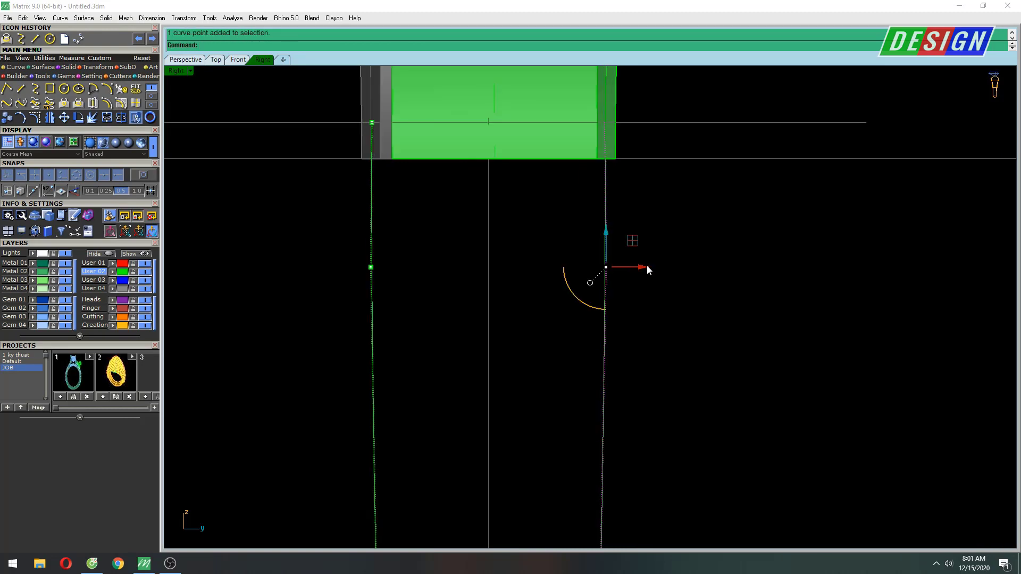
left_click_drag(646, 268, 643, 269)
scroll(661, 231, "down", 3)
right_click_drag(661, 230, 661, 229)
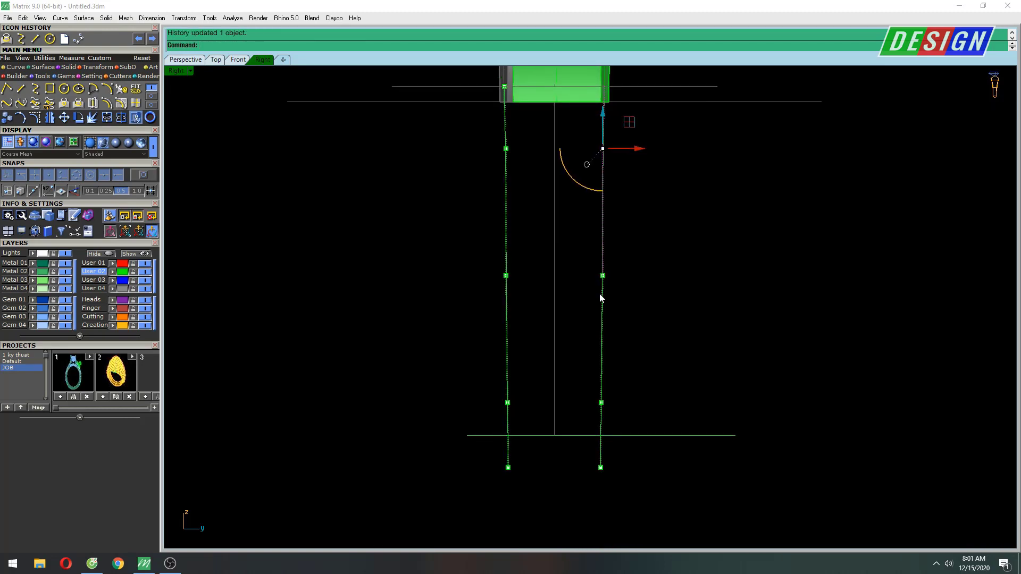
scroll(630, 268, "up", 1)
left_click_drag(628, 275, 625, 275)
right_click_drag(603, 360, 624, 241)
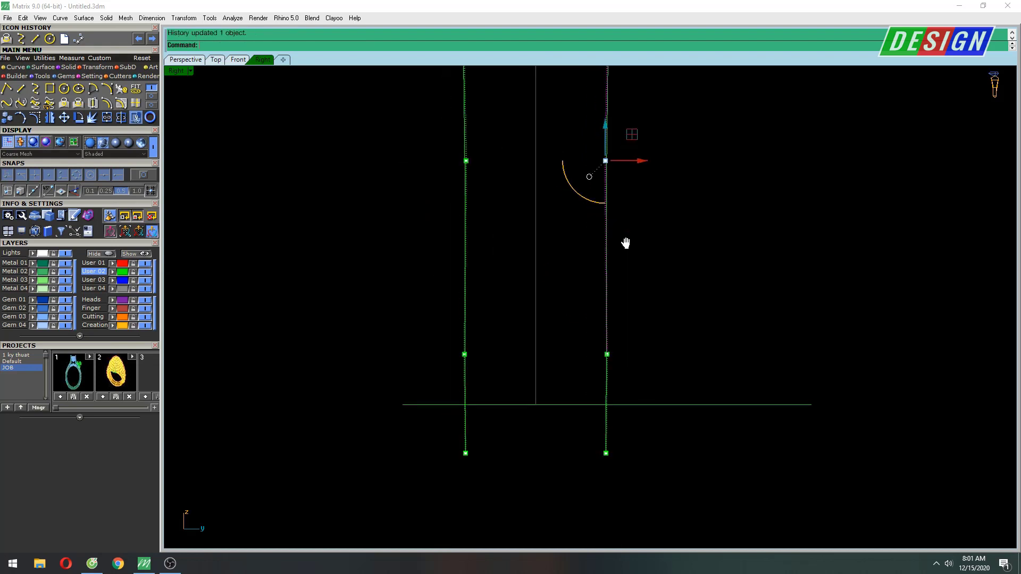
Step: Shift the right curve's lower points left so the curves lean and taper inward
left_click(620, 428)
left_click_drag(656, 391, 643, 394)
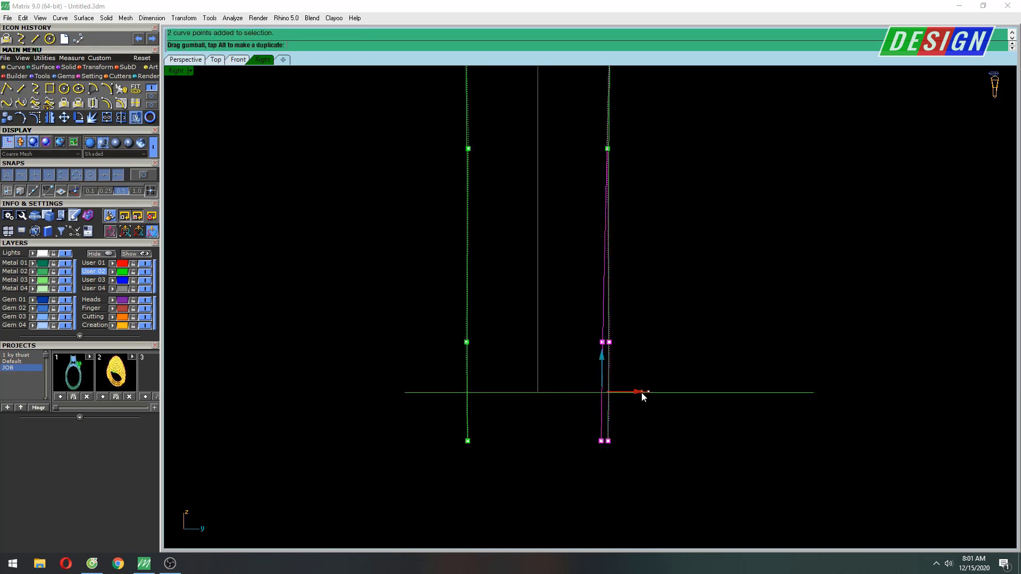
right_click_drag(642, 246, 614, 336)
left_click_drag(614, 240, 621, 241)
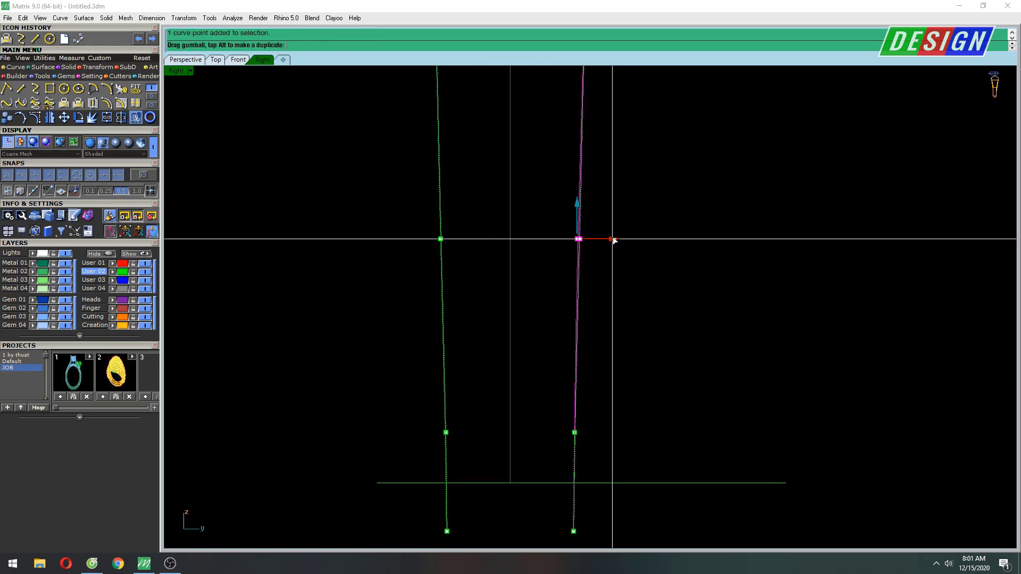
right_click_drag(629, 334, 629, 313)
scroll(590, 243, "up", 3)
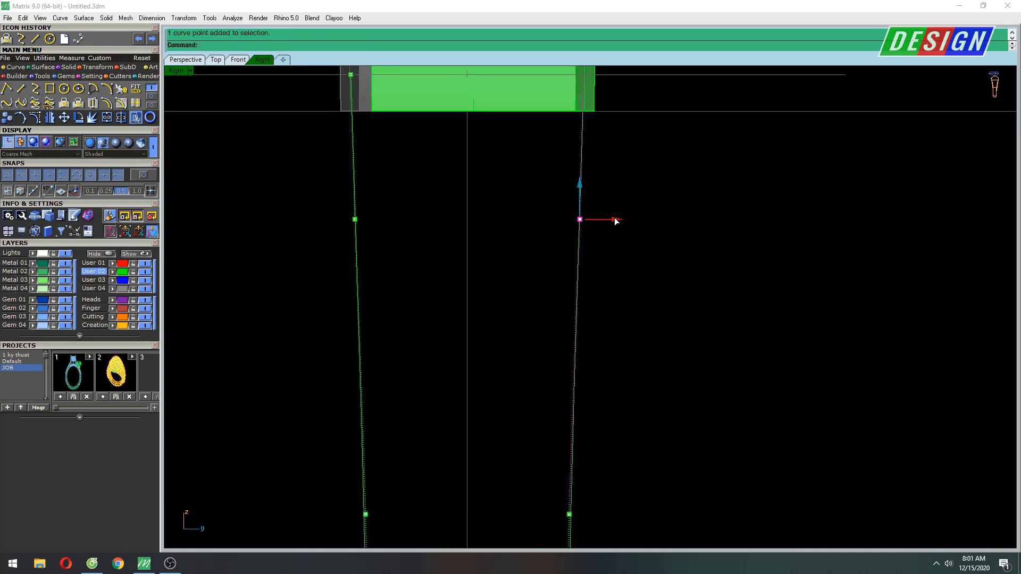
scroll(619, 196, "down", 8)
left_click(619, 196)
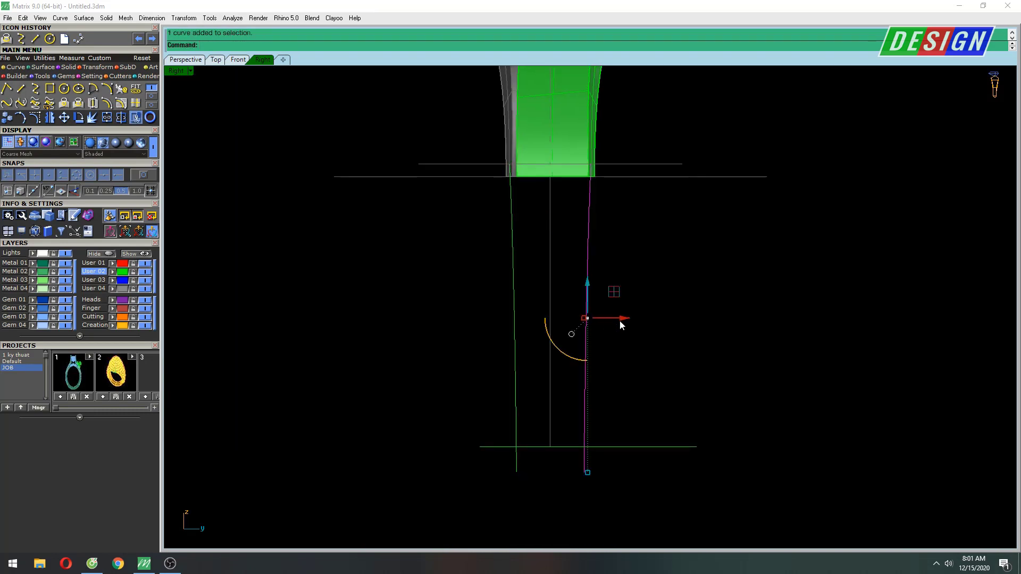
right_click_drag(620, 320, 640, 317)
left_click(640, 317)
Step: Unlock the two shank curves and extrude one into a temporary surface
type("nlockselected")
key("Return")
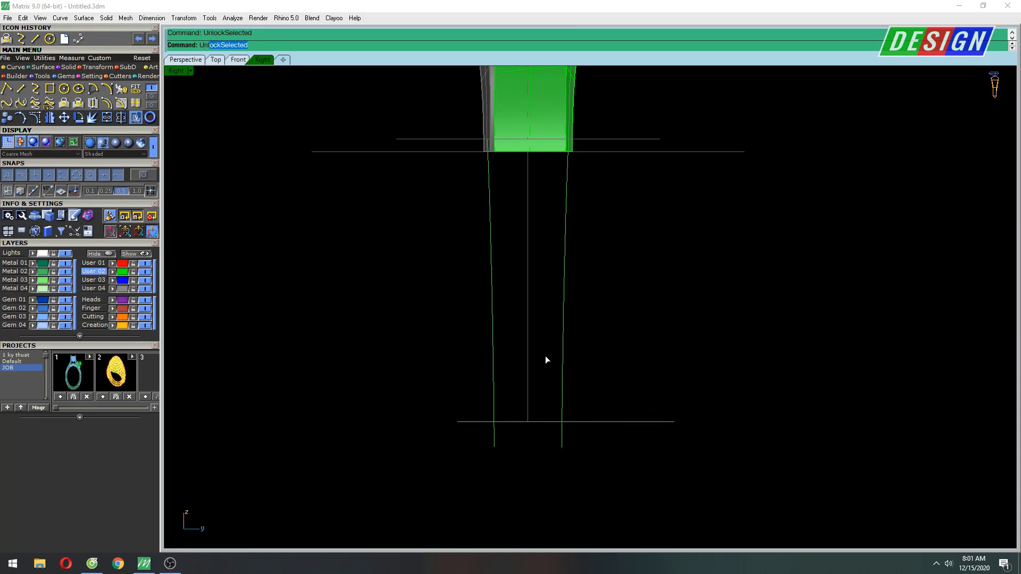
left_click(527, 423)
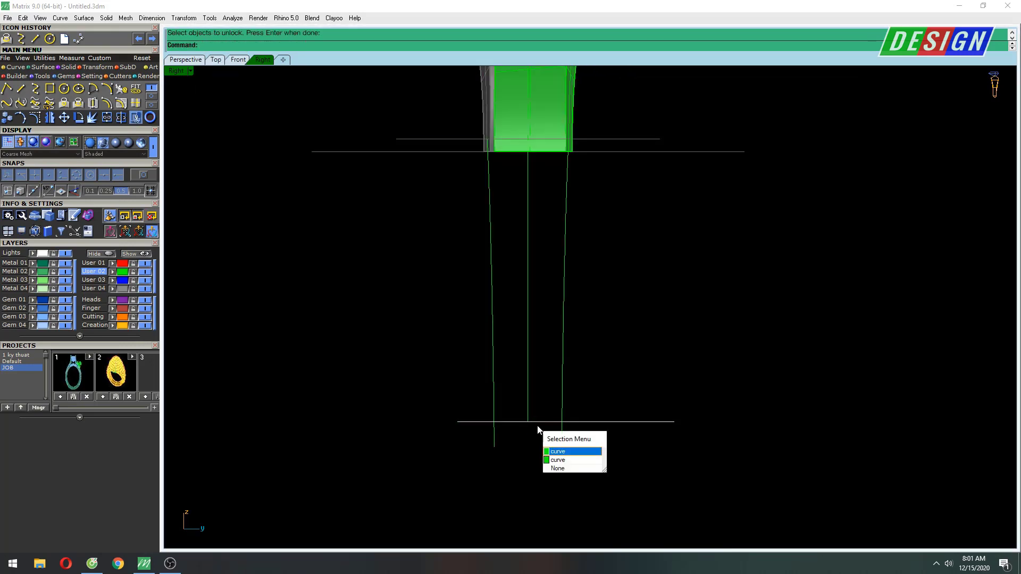
left_click(562, 460)
right_click_drag(547, 330, 522, 309)
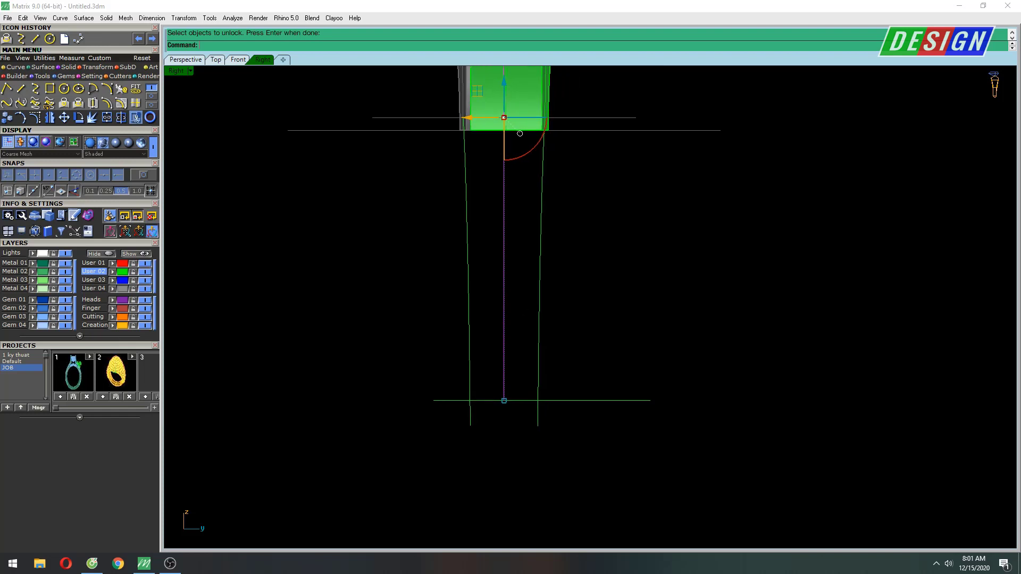
type("Extr")
key("Return")
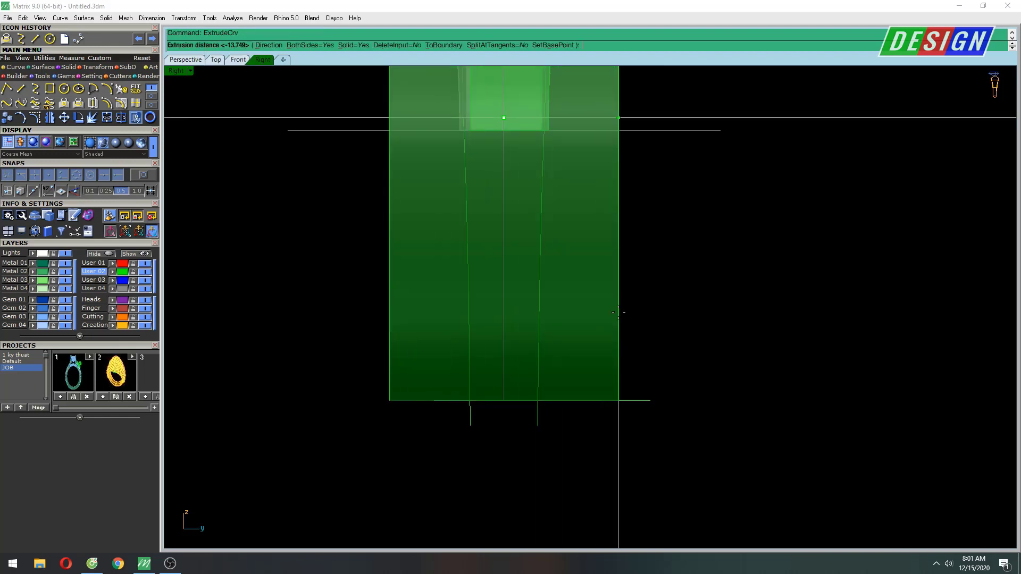
Step: Project the two curves, then delete the green shank surface
right_click_drag(603, 294, 609, 297)
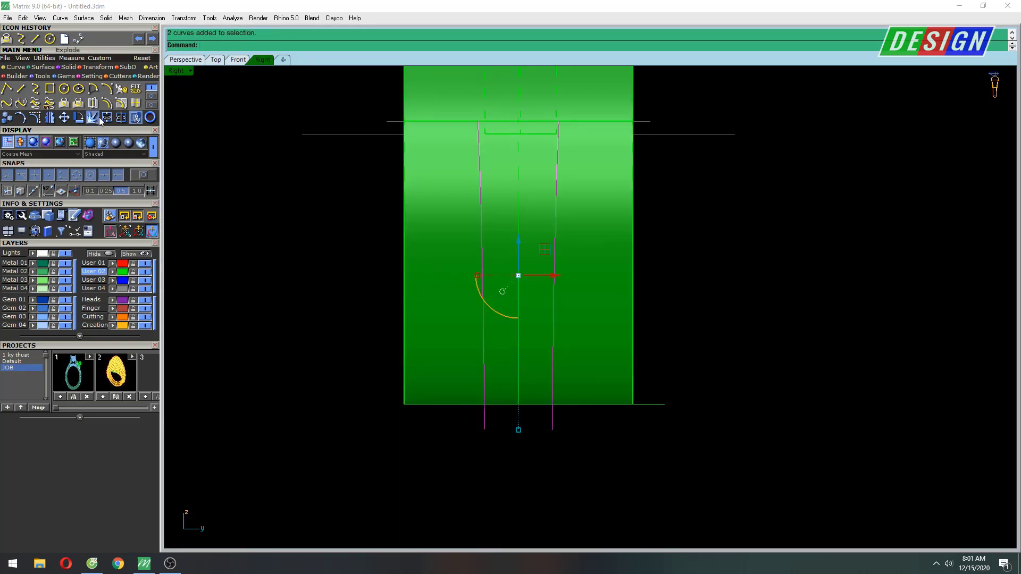
left_click(81, 102)
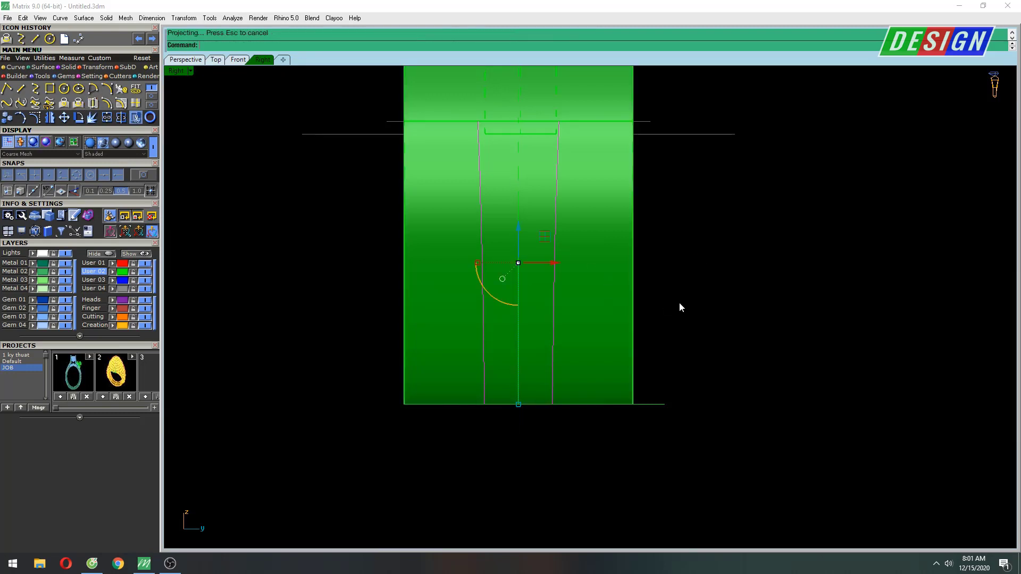
key("Delete")
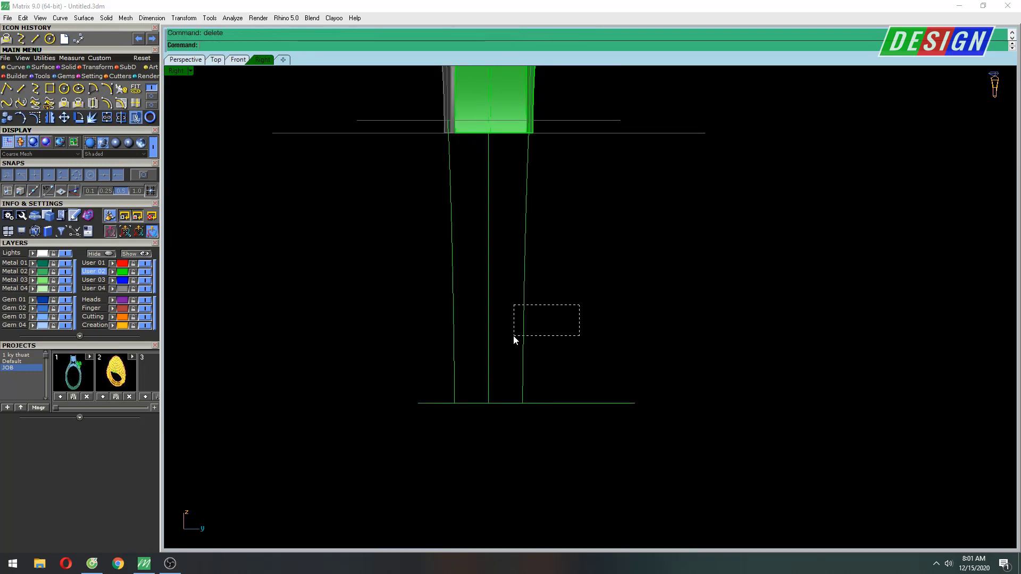
key("ctrl+F1")
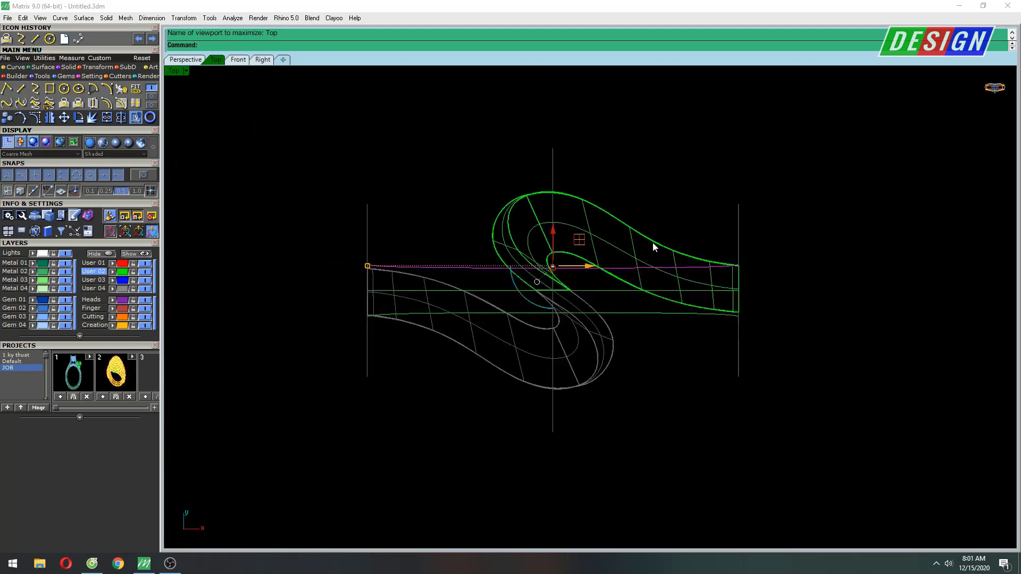
Step: Trim away the horizontal line's left part using the vertical centre curve
right_click_drag(664, 235, 625, 222)
type("Un")
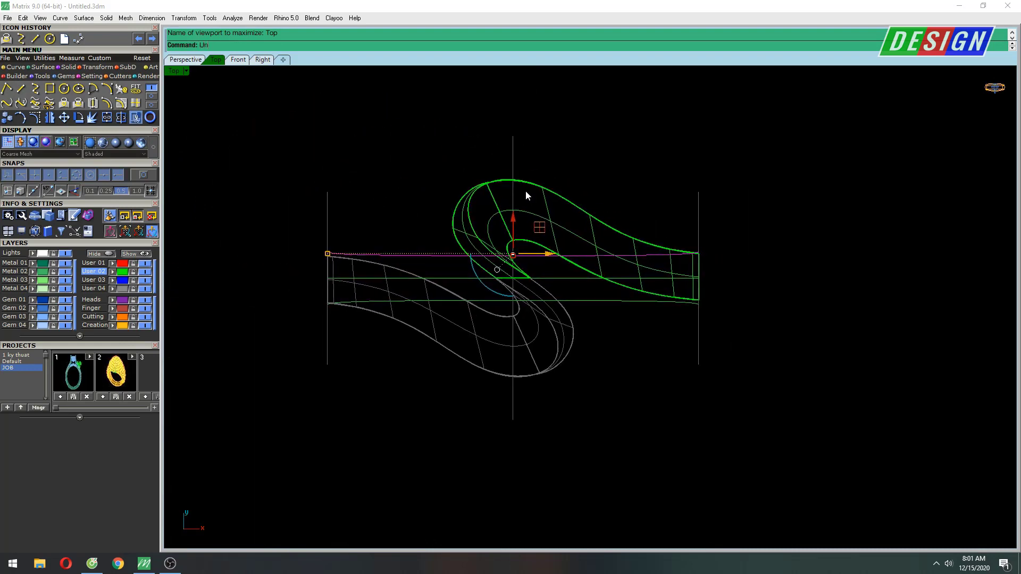
key("Escape")
left_click(513, 152)
scroll(490, 199, "up", 2)
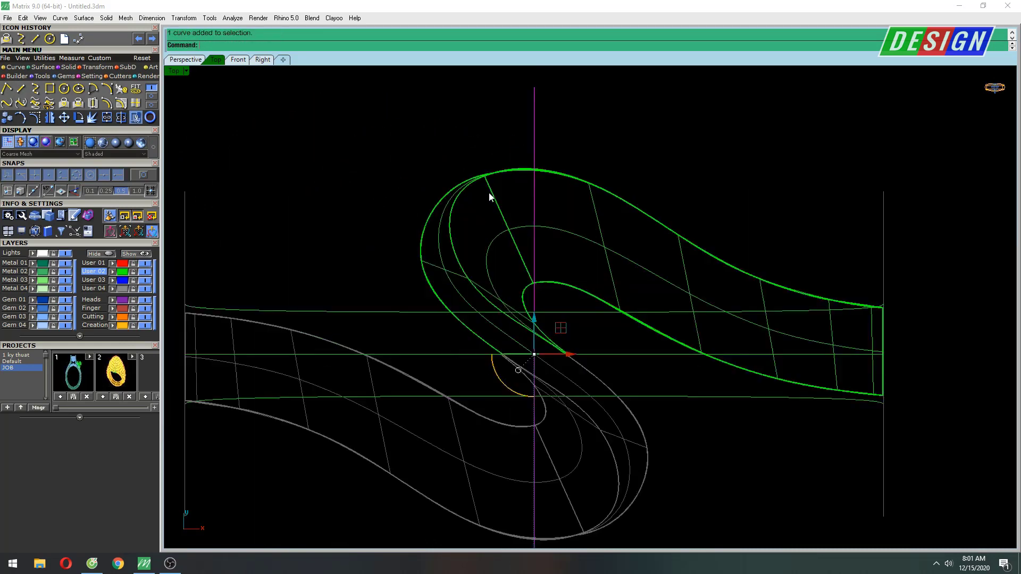
scroll(464, 192, "up", 2)
type("Trim")
key("Return")
left_click(368, 333)
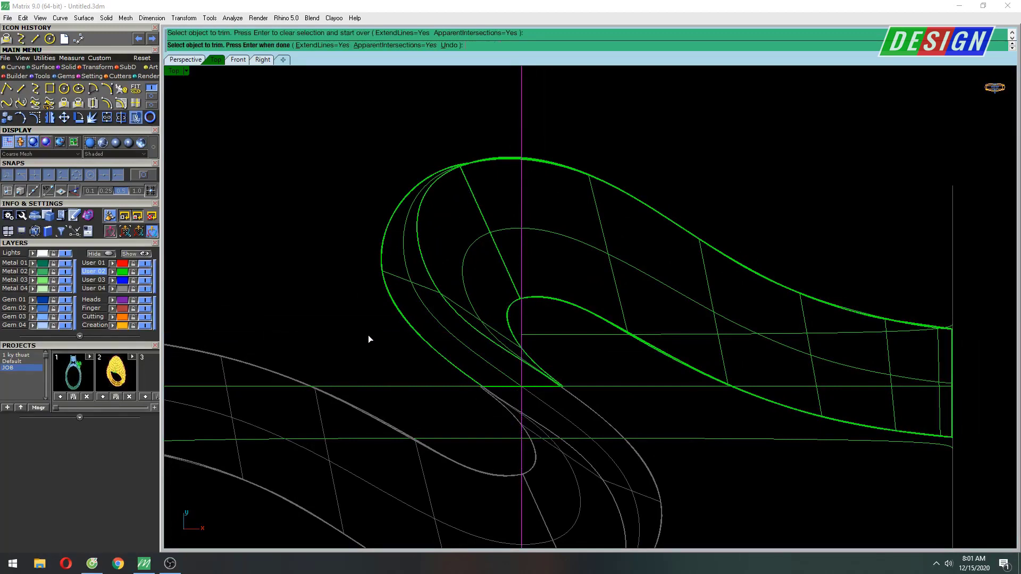
key("Return")
scroll(413, 265, "down", 5)
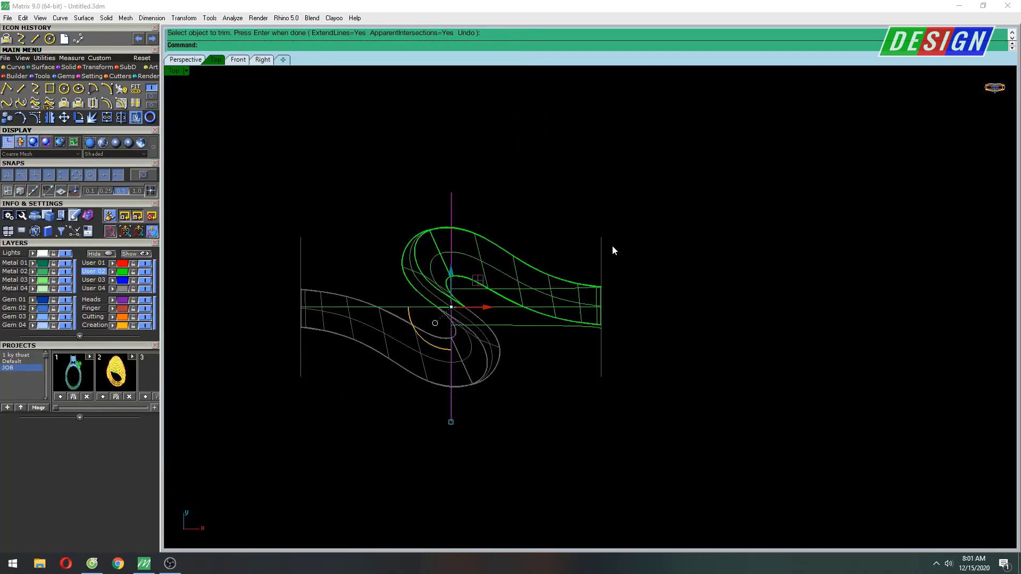
Step: Rebuild the selected shank curves with 7 points, degree 3
key("ctrl+F4")
scroll(667, 336, "down", 5)
mouse_move(663, 371)
right_mouse_down()
mouse_move(560, 312)
mouse_move(667, 308)
right_mouse_up()
scroll(668, 308, "up", 5)
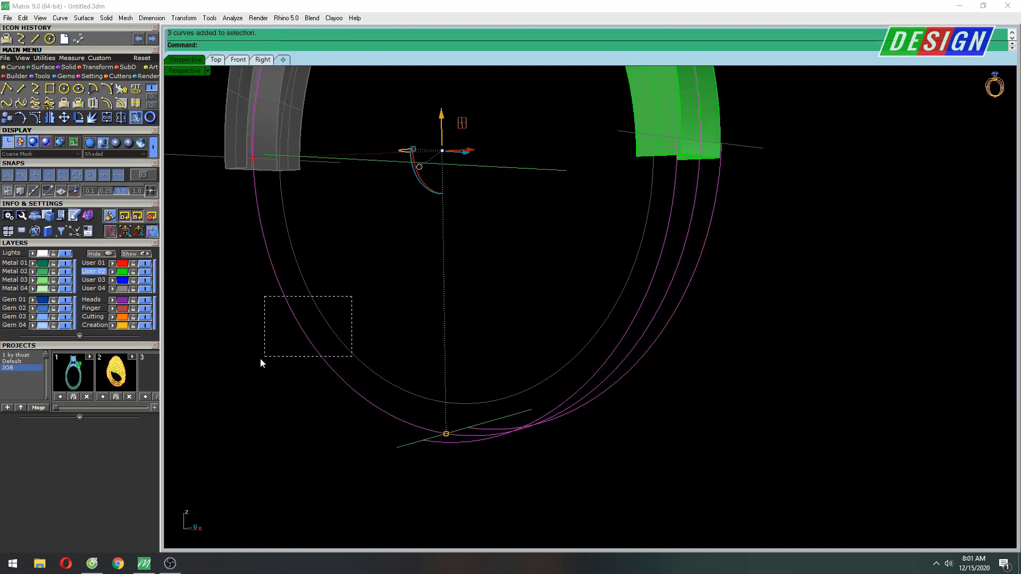
left_click_drag(260, 363, 260, 363, "ctrl")
mouse_move(263, 362)
right_mouse_down()
mouse_move(738, 344)
mouse_move(724, 293)
right_mouse_up()
type("ebuild")
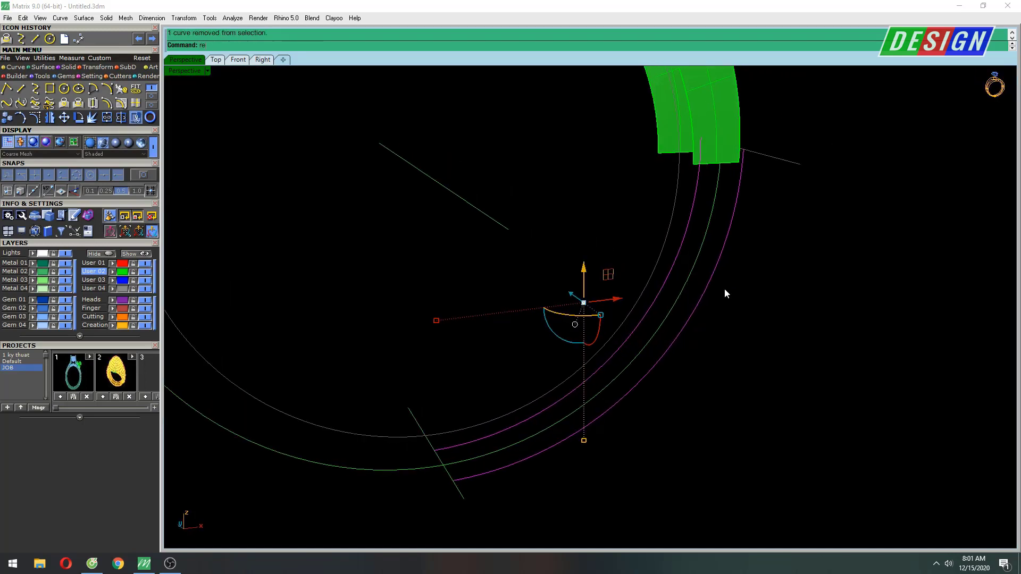
key("Return")
key("shift+Tab")
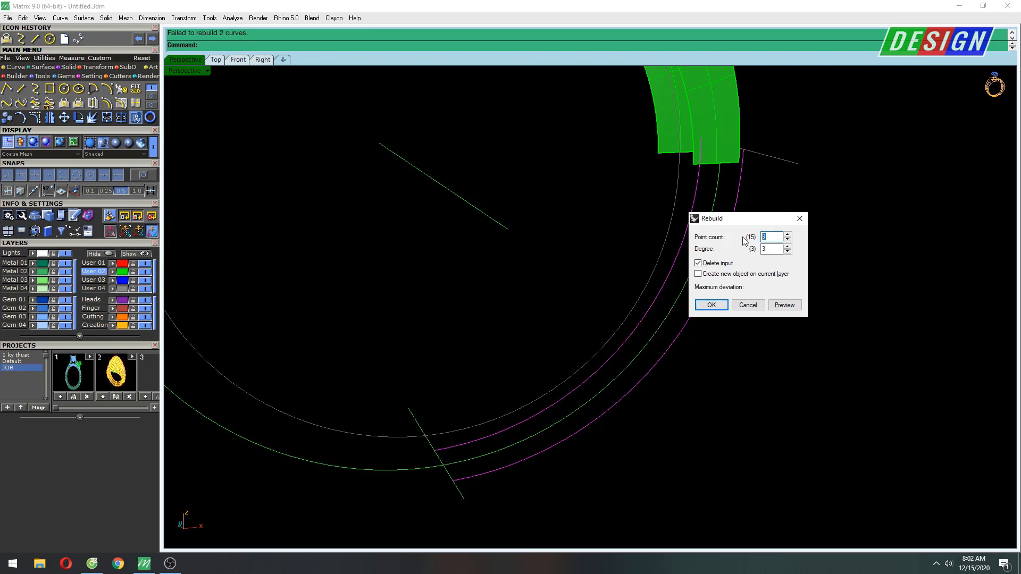
left_click(712, 304)
type("Lo")
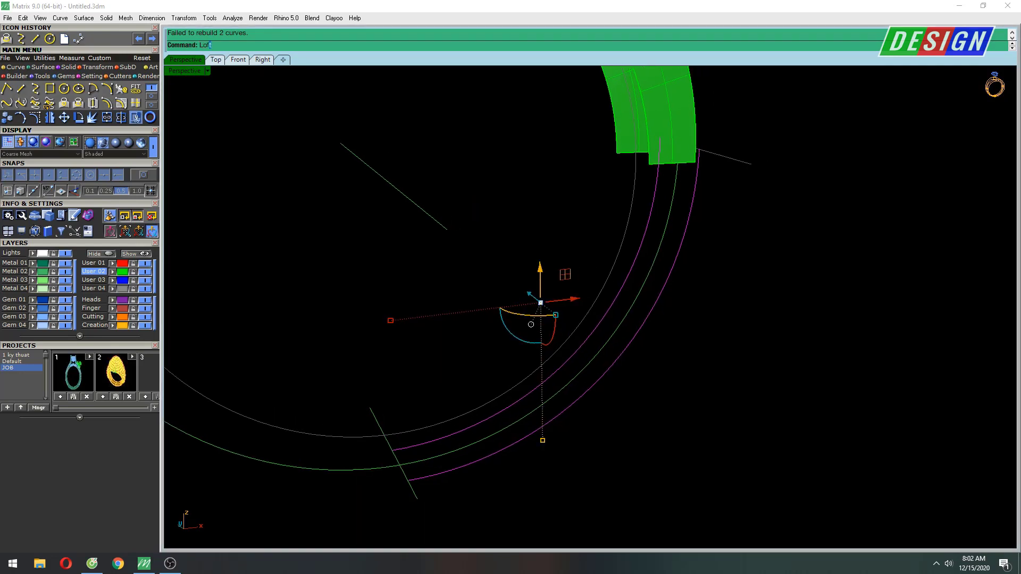
Step: Loft the shank curves into a green band and lock the profile and rail curves
type("ft")
key("Return")
key("Return")
mouse_move(641, 357)
right_mouse_down()
mouse_move(631, 364)
mouse_move(603, 353)
right_mouse_up()
mouse_move(442, 534)
right_mouse_down()
mouse_move(615, 376)
mouse_move(260, 447)
mouse_move(354, 394)
right_mouse_up()
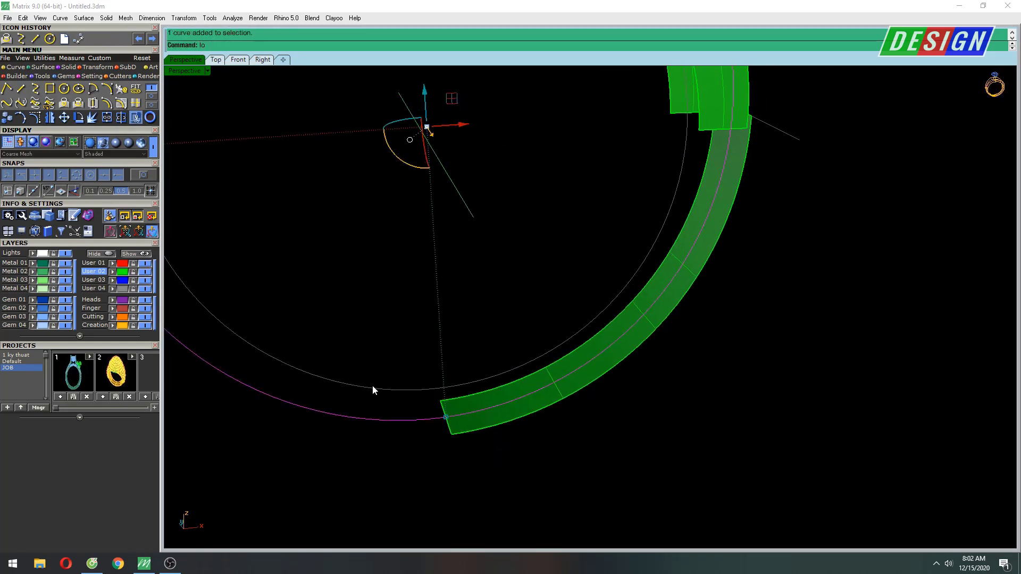
type("ck")
key("Return")
mouse_move(592, 403)
right_mouse_down()
mouse_move(680, 238)
mouse_move(588, 278)
mouse_move(433, 233)
right_mouse_up()
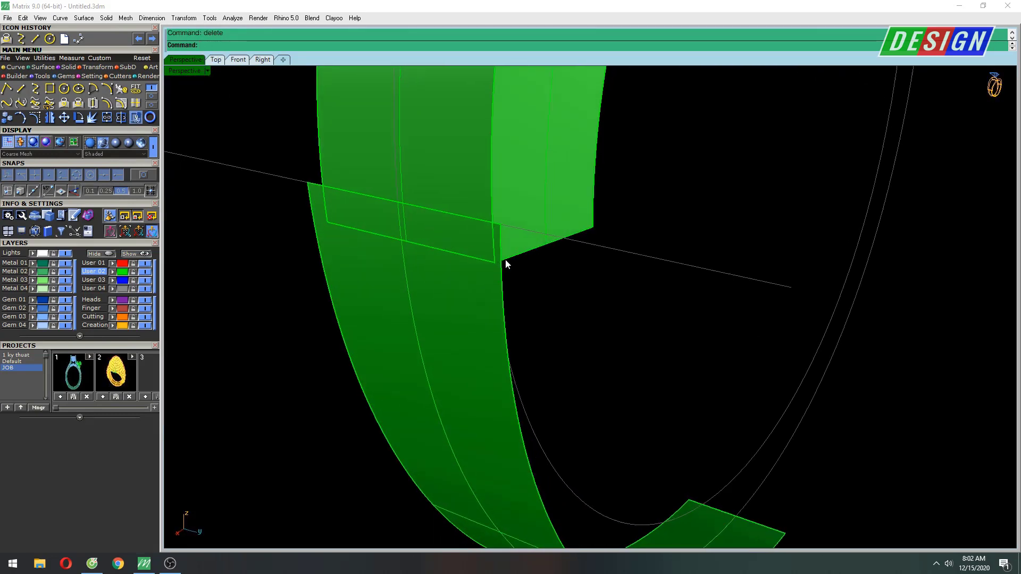
scroll(505, 259, "down", 5)
key("ctrl+Tab")
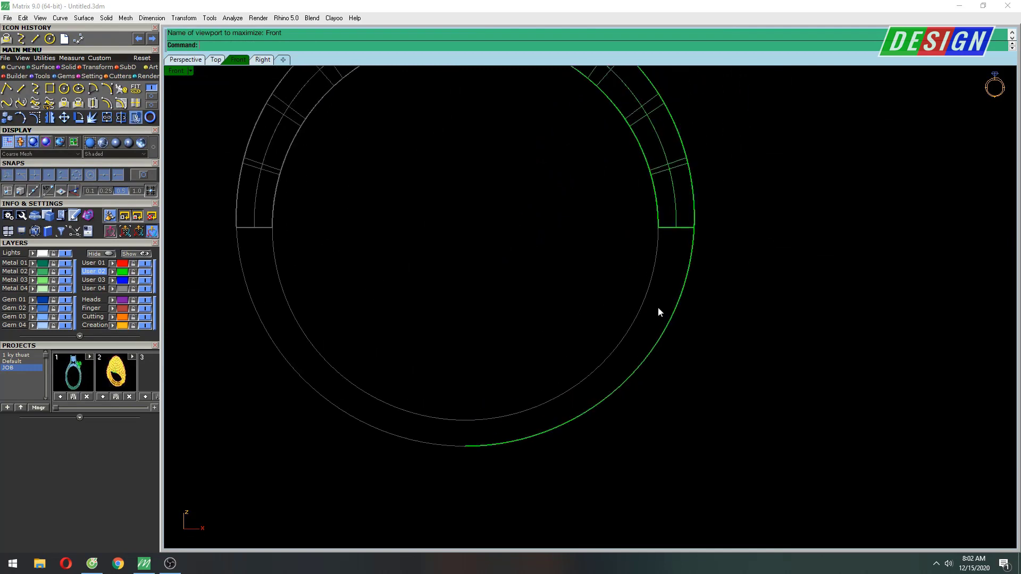
Step: Maximize the Right view at the band junction and start a line, then cancel it
scroll(693, 212, "up", 3)
key("ctrl+Tab")
mouse_move(532, 181)
right_mouse_down()
mouse_move(553, 298)
mouse_move(527, 285)
right_mouse_up()
type("line")
key("Return")
left_click(459, 279)
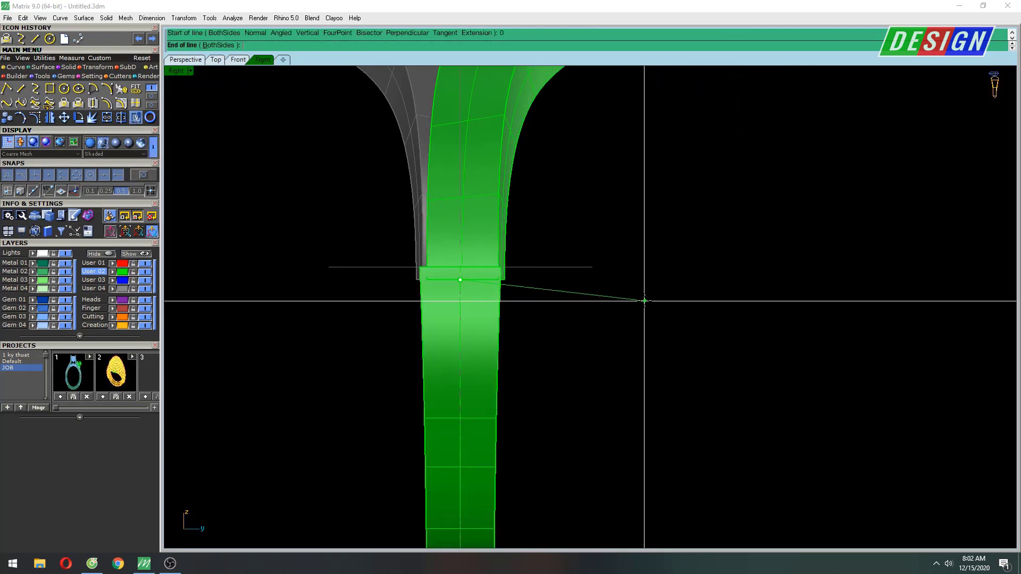
key("Escape")
Step: Draw a horizontal cutting line across the band at the head junction
scroll(466, 266, "up", 5)
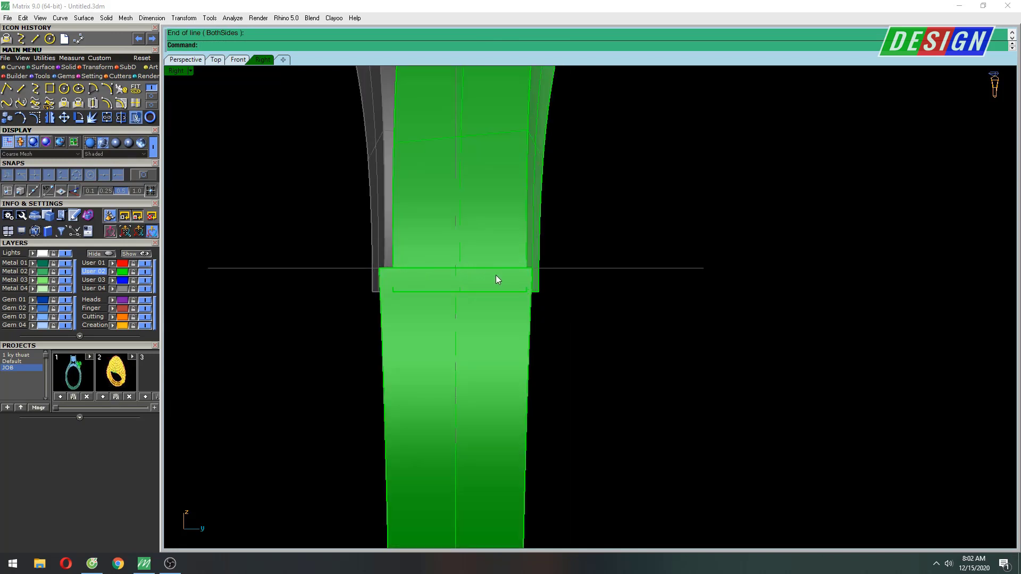
right_click_drag(500, 275, 480, 269)
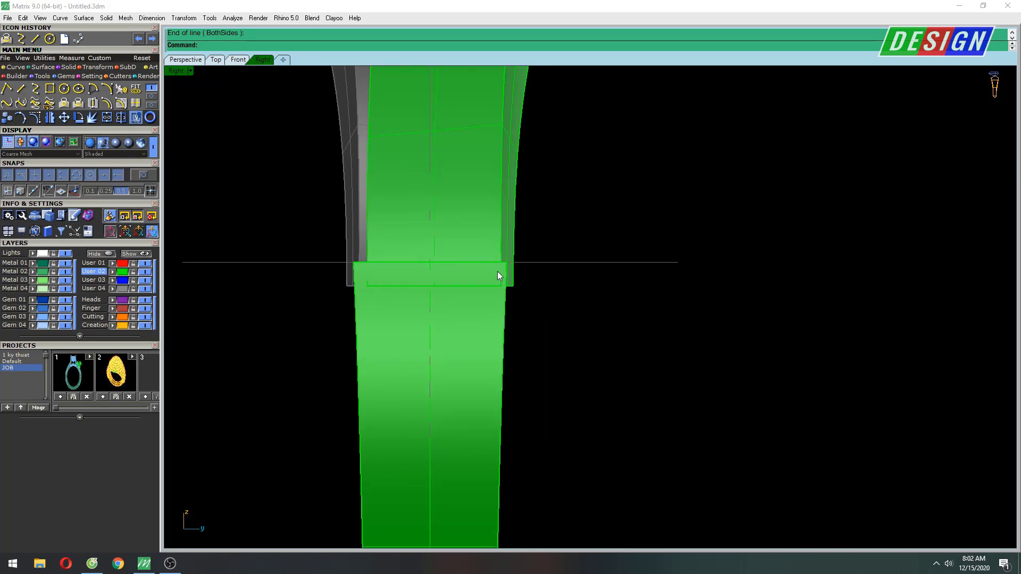
key("Return")
scroll(502, 270, "down", 3)
scroll(502, 270, "down", 2)
left_click(177, 280)
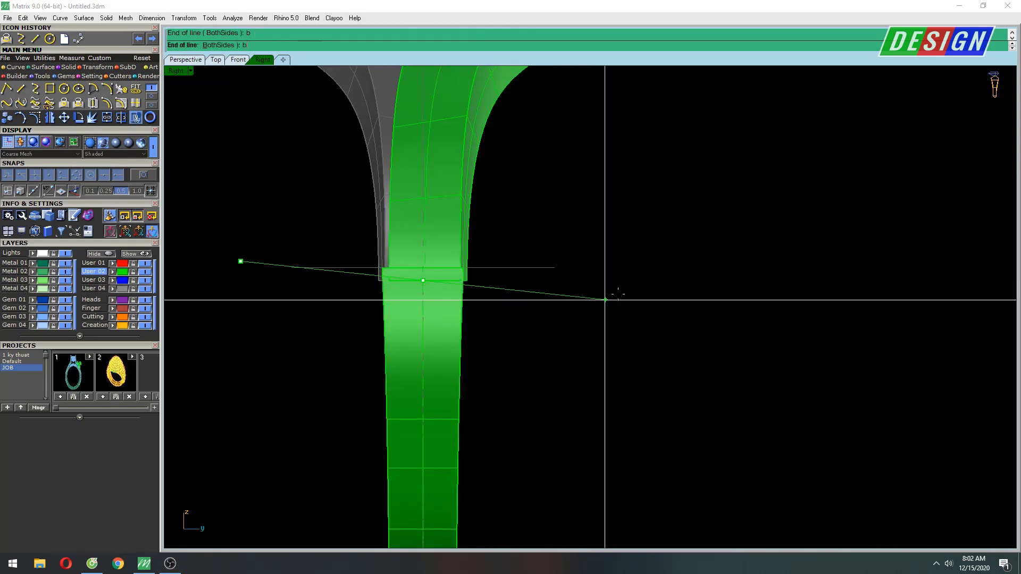
left_click(668, 281)
Step: Trim off the band piece above the cutting line and check it in Perspective
key("ctrl+t")
scroll(424, 276, "up", 3)
scroll(519, 292, "up", 2)
scroll(604, 304, "up", 3)
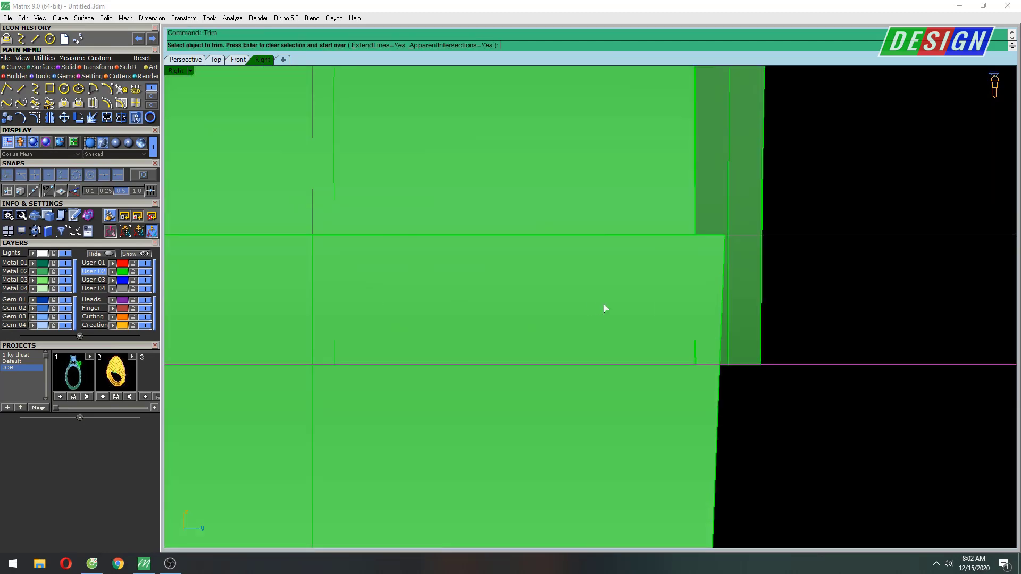
left_click(707, 259)
scroll(707, 252, "down", 5)
type("d")
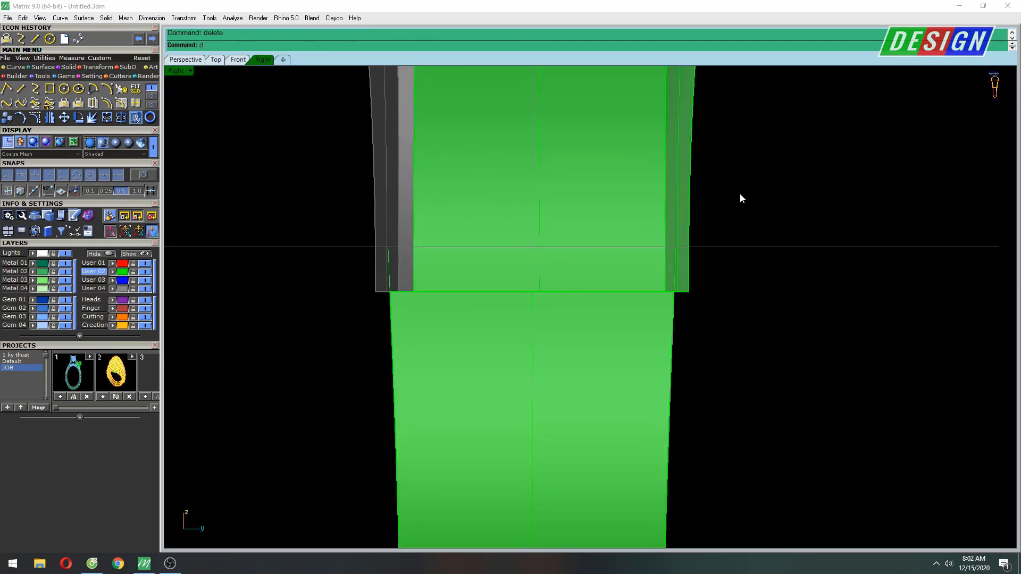
key("ctrl+F4")
mouse_move(736, 365)
right_mouse_down()
mouse_move(524, 314)
mouse_move(455, 269)
right_mouse_up()
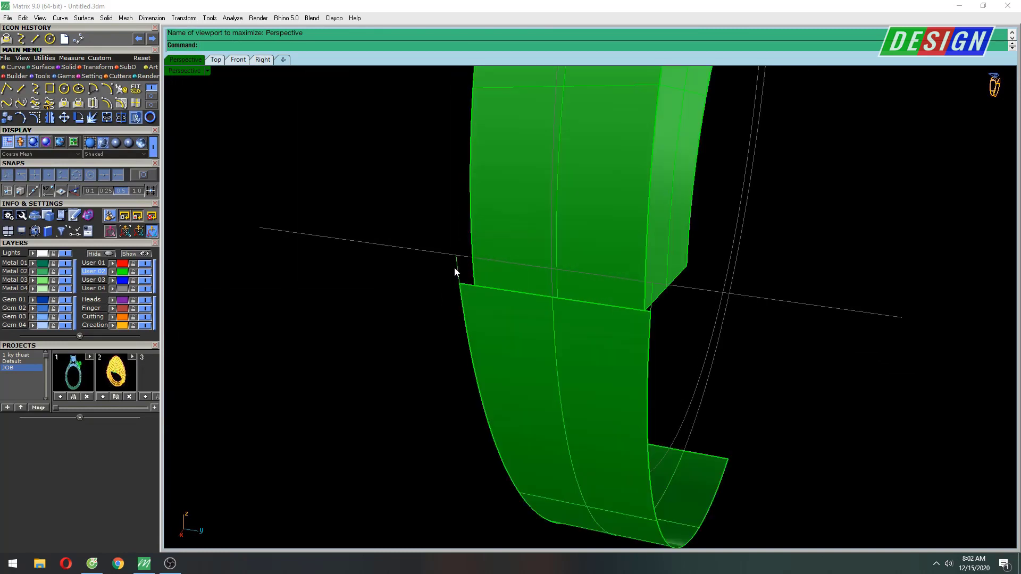
Step: Duplicate the trimmed band's top edge as a curve
left_click(457, 268)
left_click_drag(651, 303, 669, 311)
type("d")
left_click(122, 104)
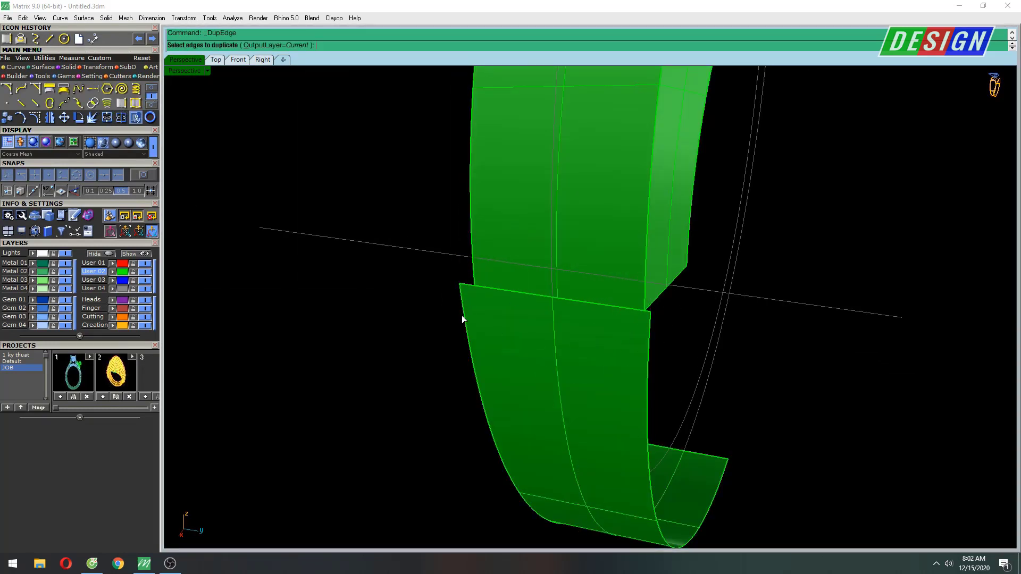
left_click(649, 359)
key("Return")
Step: Rebuild the duplicated edge curve and delete the old lower band surface
right_click_drag(738, 325, 697, 308)
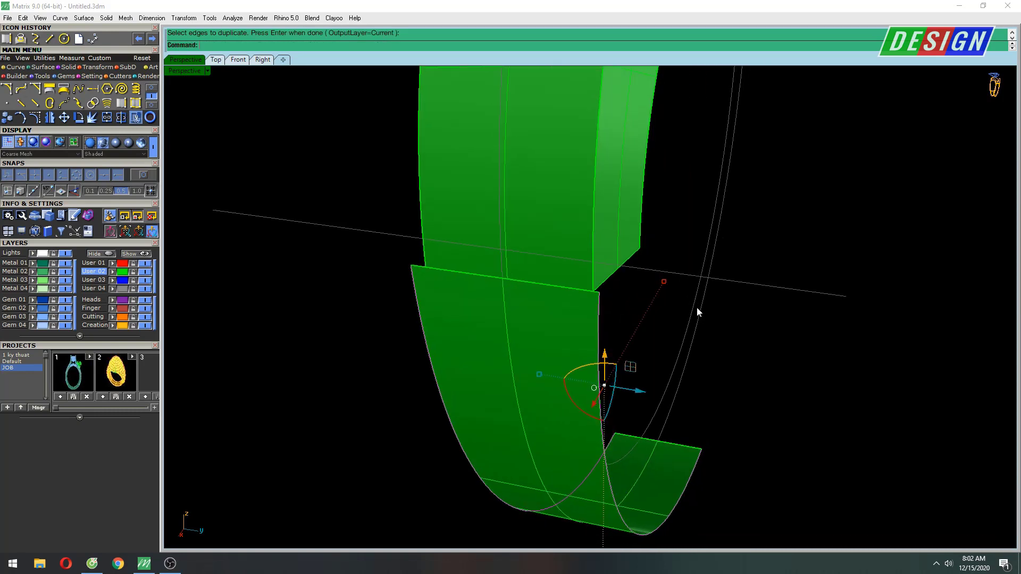
left_click(696, 307)
key("Delete")
Step: Loft the rebuilt edge and left rail curve into a new band, then delete the construction curves
left_click(594, 347)
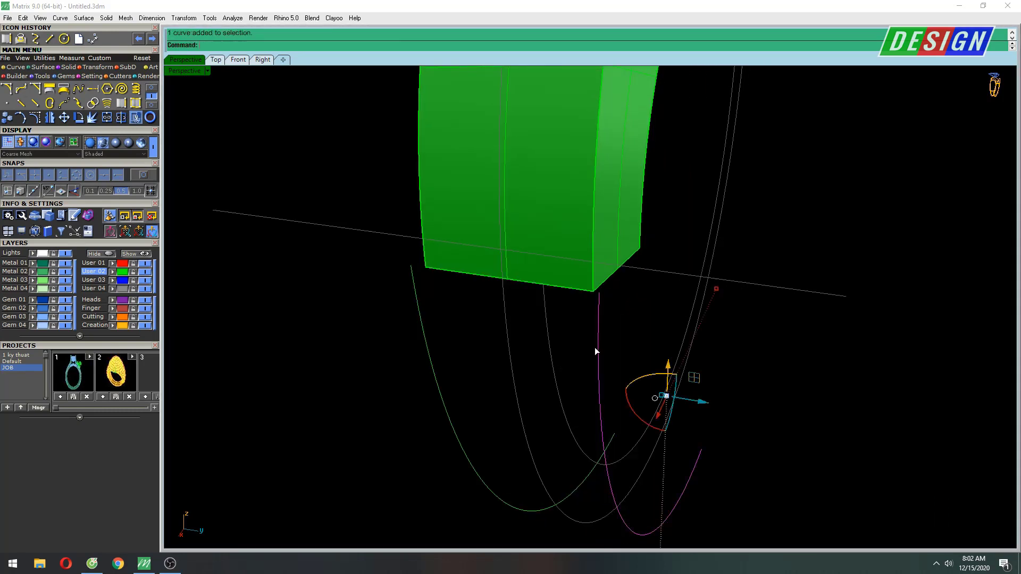
left_click(421, 327, "shift")
type("lo")
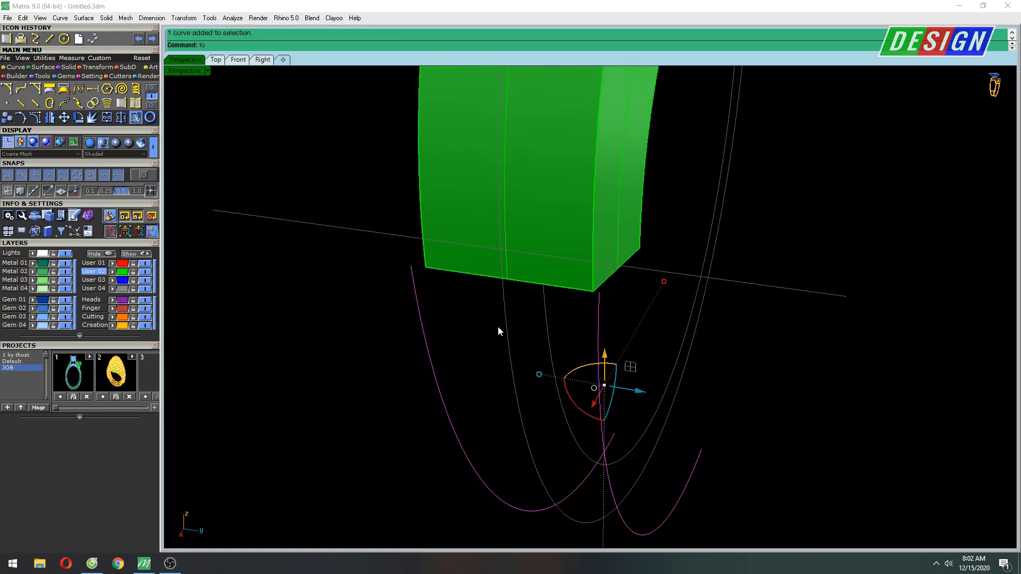
type("ft")
key("Return")
key("Return")
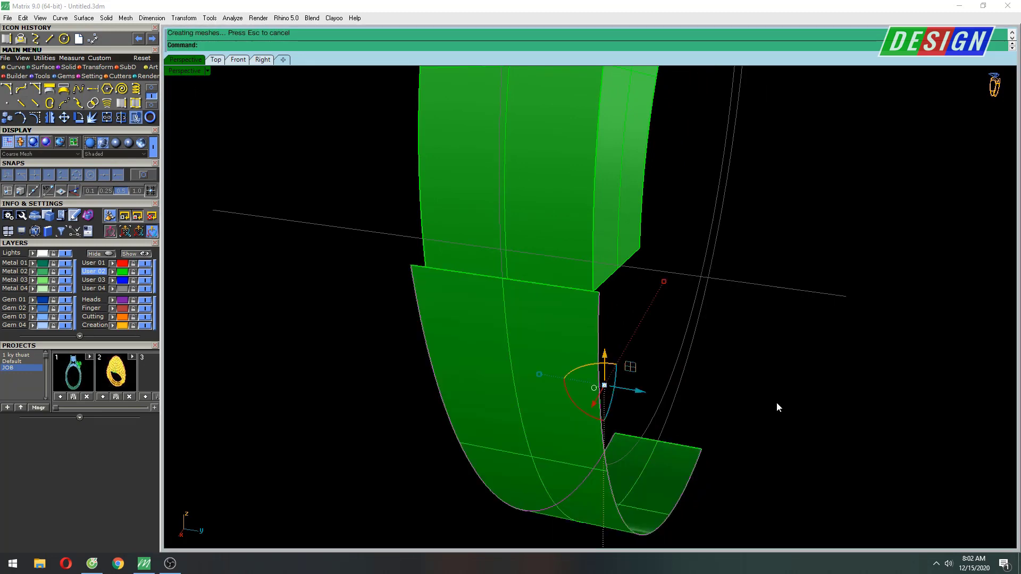
mouse_move(776, 395)
right_mouse_down()
mouse_move(739, 343)
mouse_move(626, 327)
right_mouse_up()
key("Delete")
key("ctrl+F3")
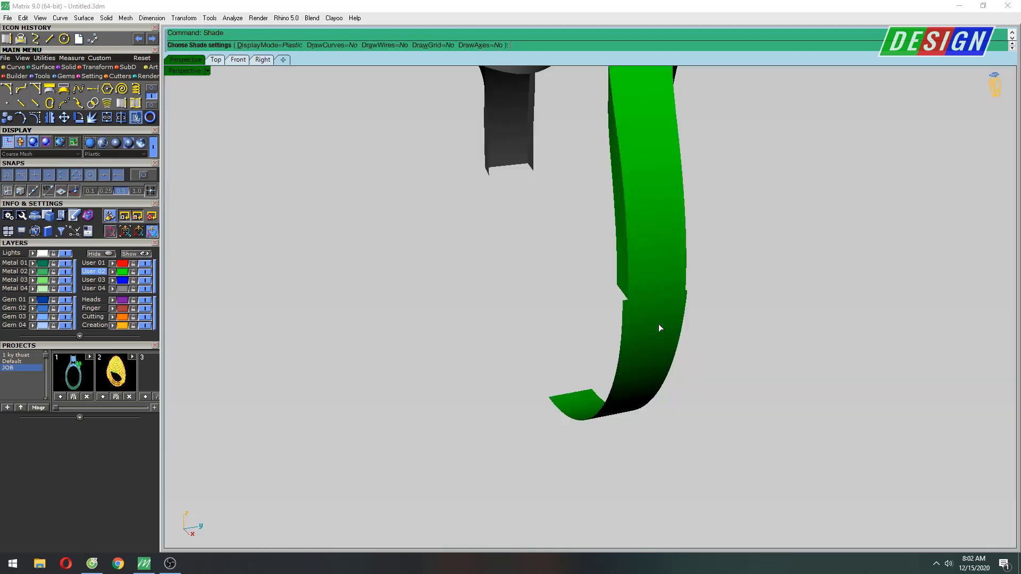
scroll(594, 297, "down", 5)
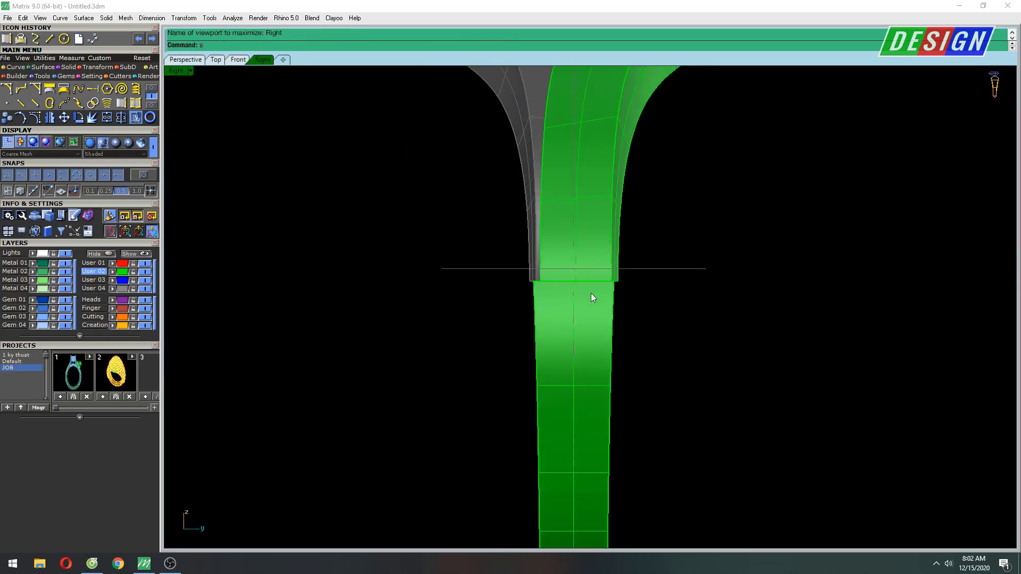
Step: Show control points on the upper band surfaces and lock the lower band in place
right_click_drag(634, 295, 625, 303)
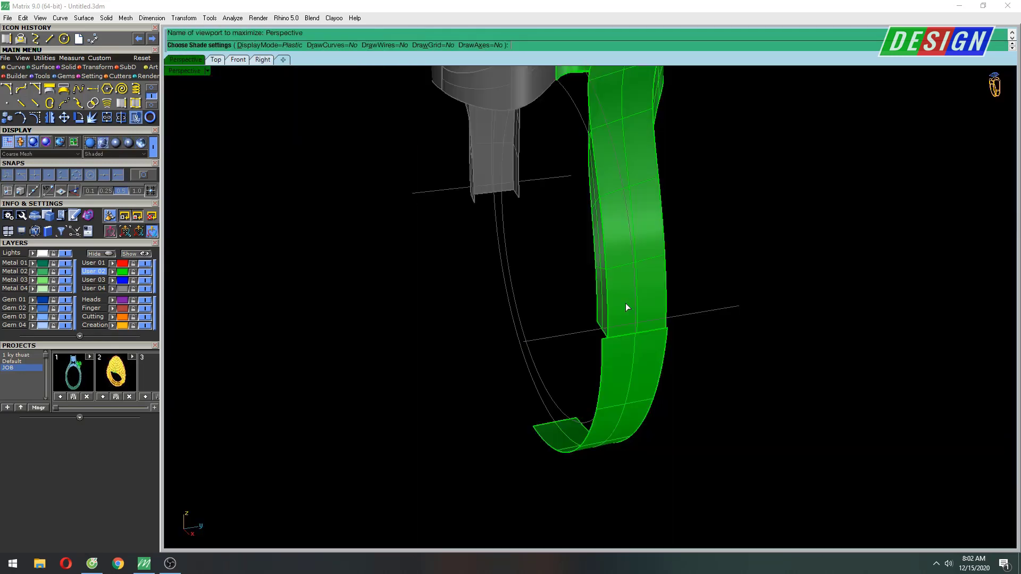
scroll(621, 340, "up", 3)
left_click(566, 292)
right_click_drag(566, 292, 544, 289)
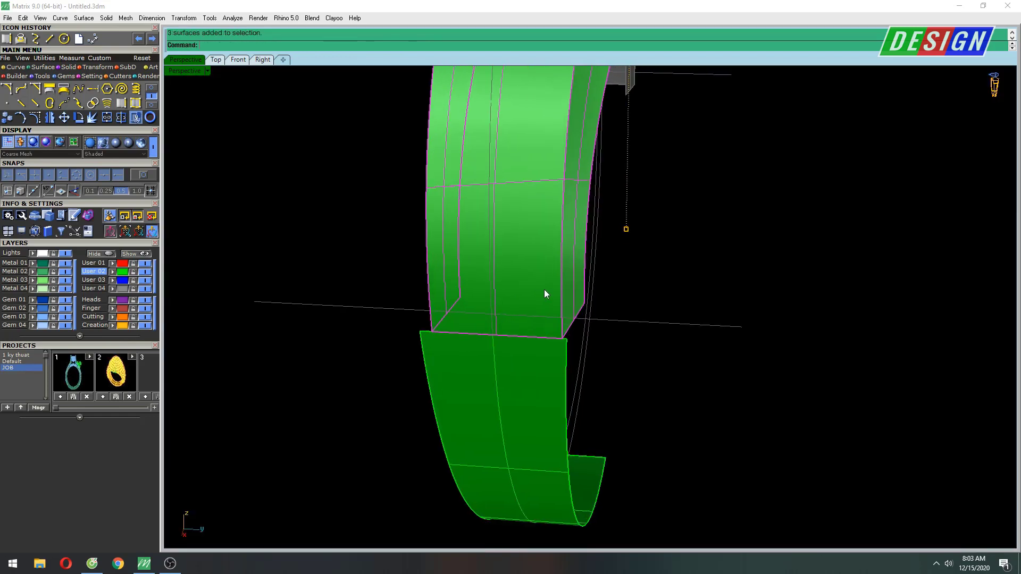
key("F10")
scroll(541, 314, "up", 3)
left_click_drag(560, 334, 609, 381)
right_click_drag(609, 381, 506, 345)
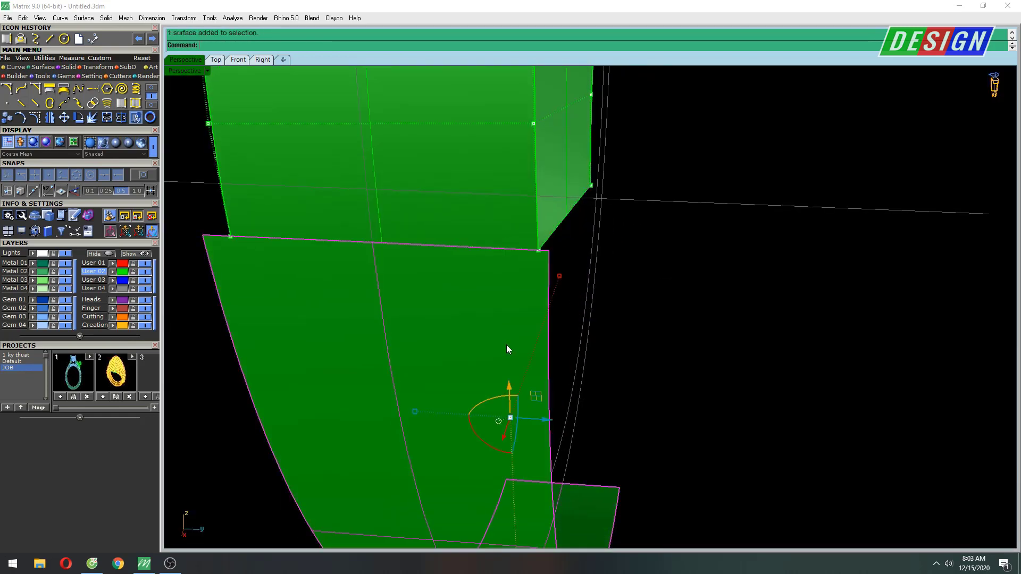
left_click(506, 345)
key("Return")
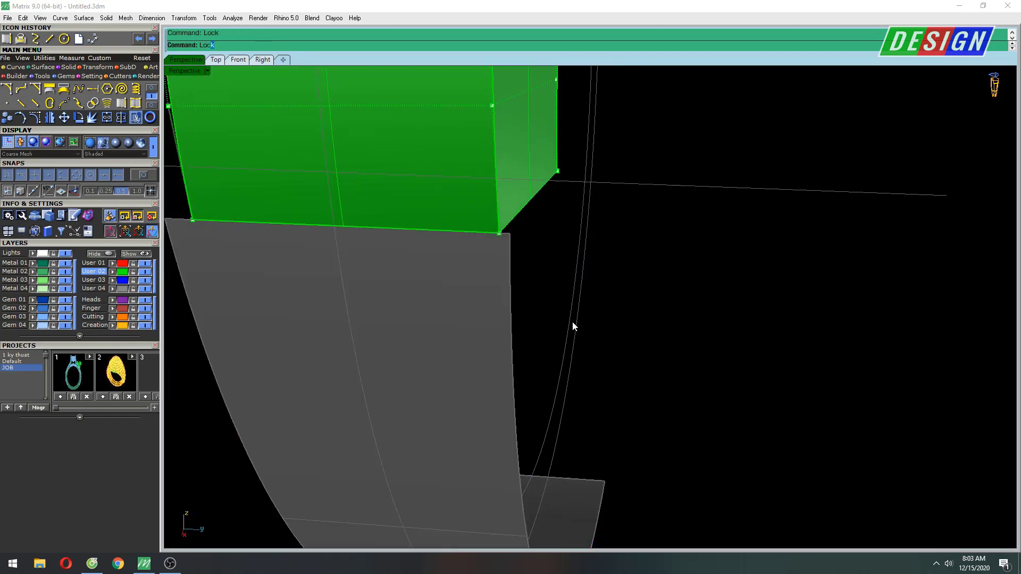
Step: Move the upper band's bottom corner point onto the lower band's corner
right_click_drag(500, 216, 526, 254)
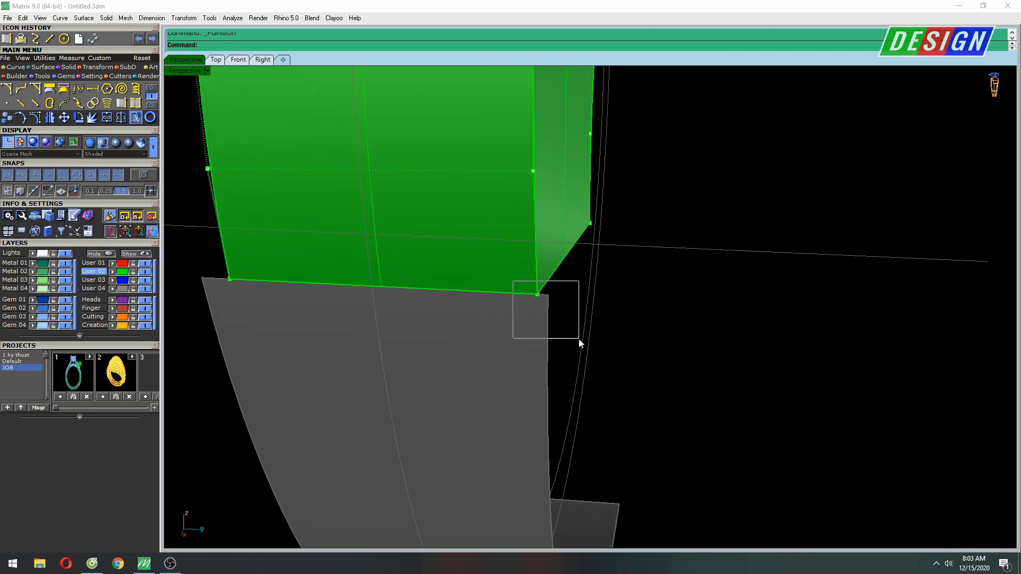
left_click_drag(579, 343, 579, 343)
type("m")
key("Return")
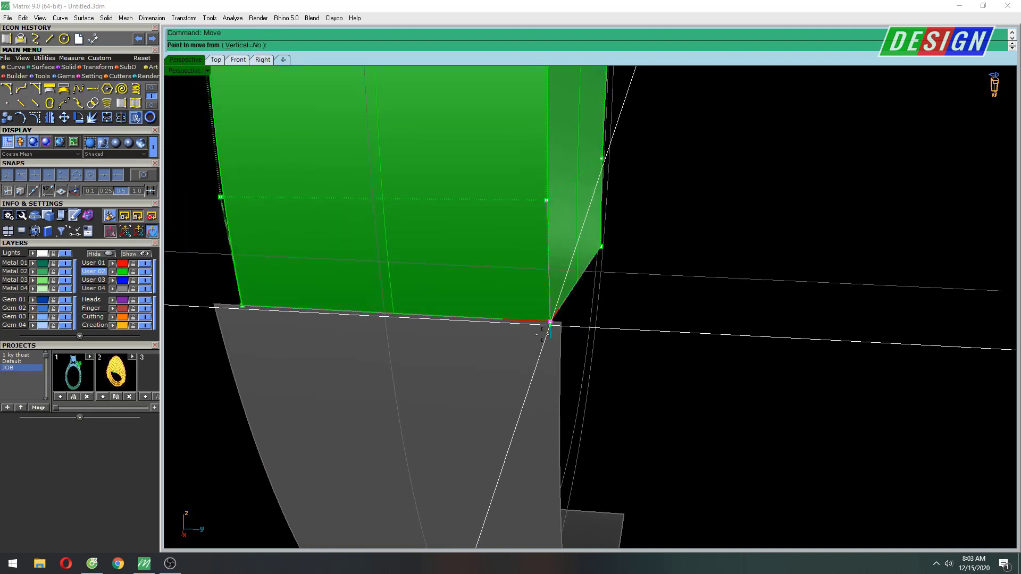
scroll(542, 333, "up", 3)
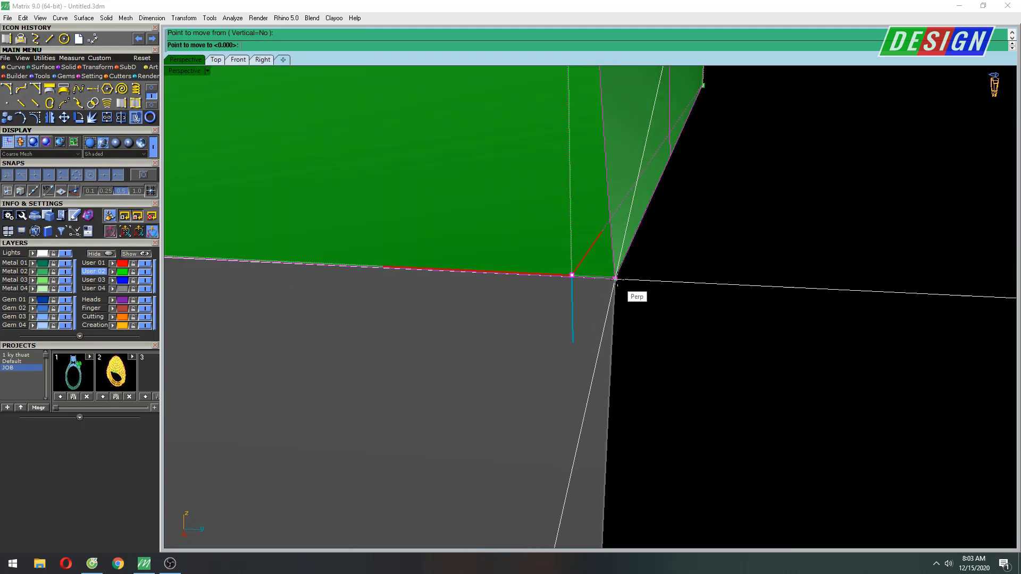
left_click(618, 275)
right_click_drag(618, 274, 503, 362)
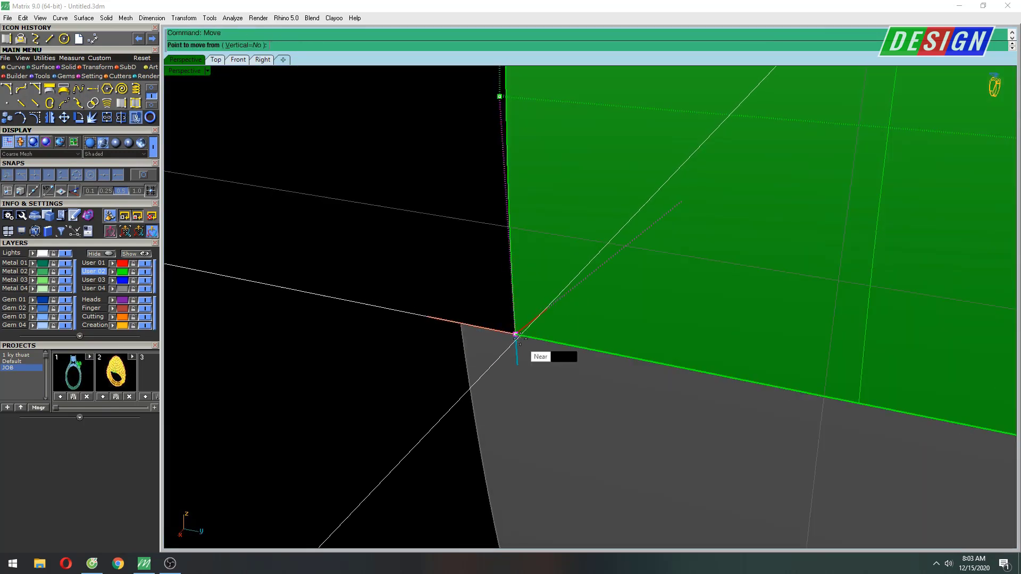
left_click(454, 324)
scroll(451, 324, "down", 5)
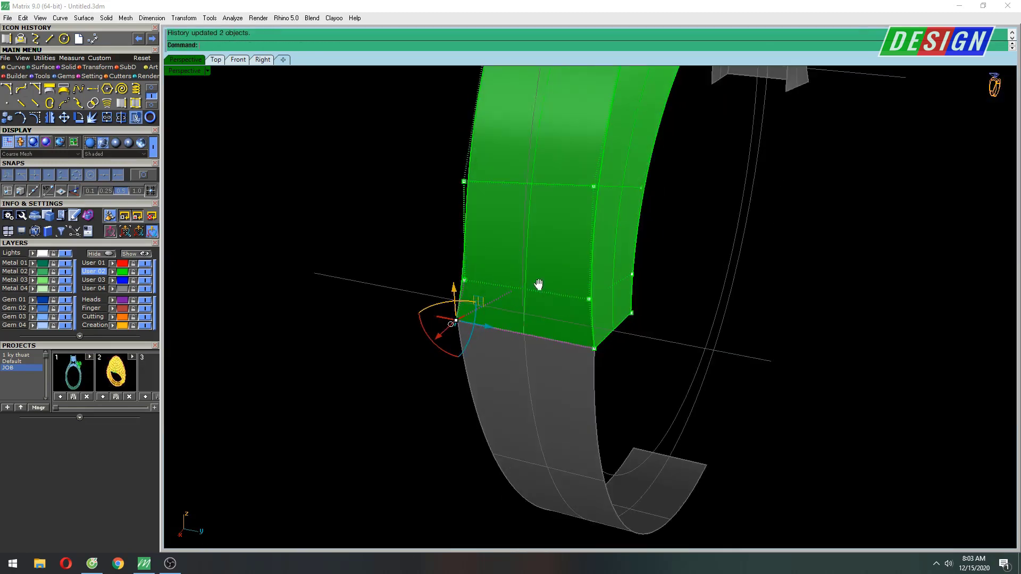
Step: In the Right view, pull the band's edge points left to align with the shank
key("ctrl+F2")
key("ctrl+F1")
key("ctrl+F2")
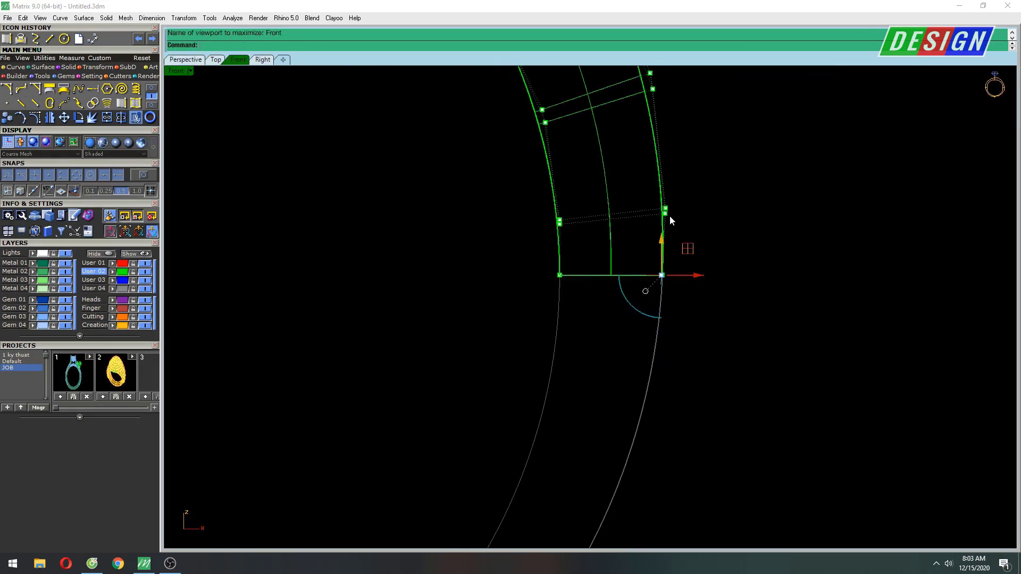
key("ctrl+F3")
scroll(557, 234, "up", 3)
scroll(557, 233, "up", 3)
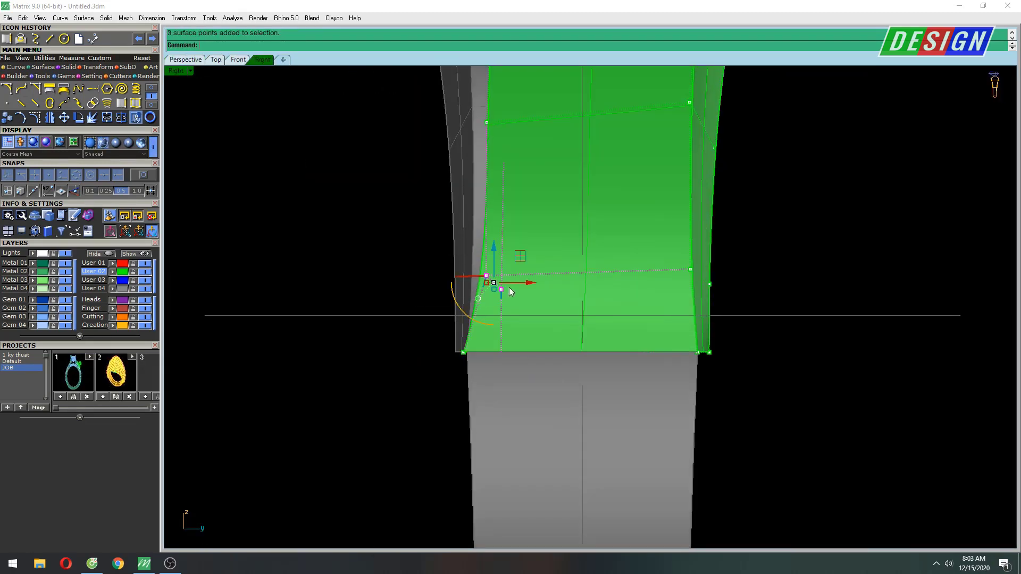
scroll(481, 270, "up", 3)
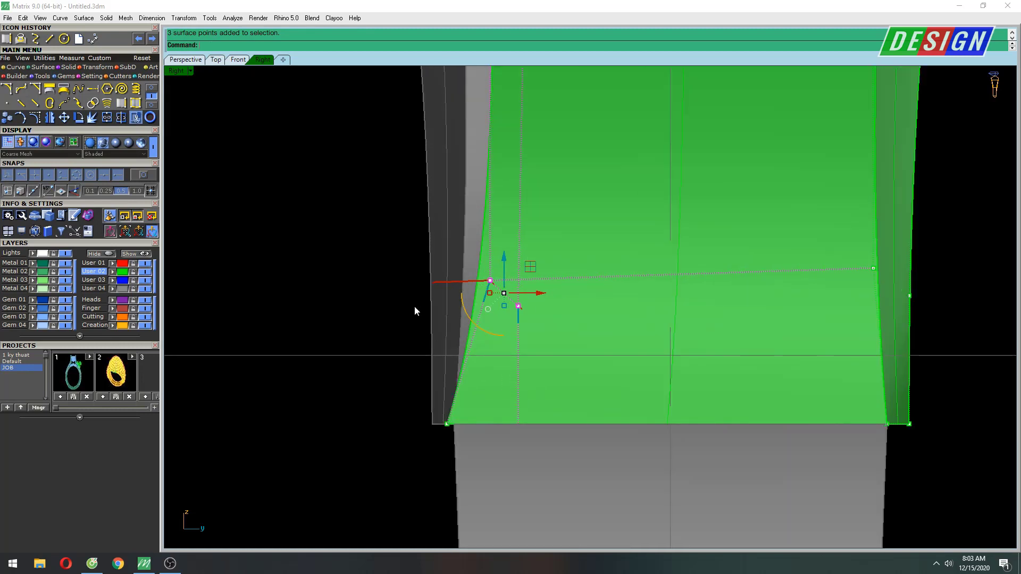
left_click_drag(528, 284, 487, 273)
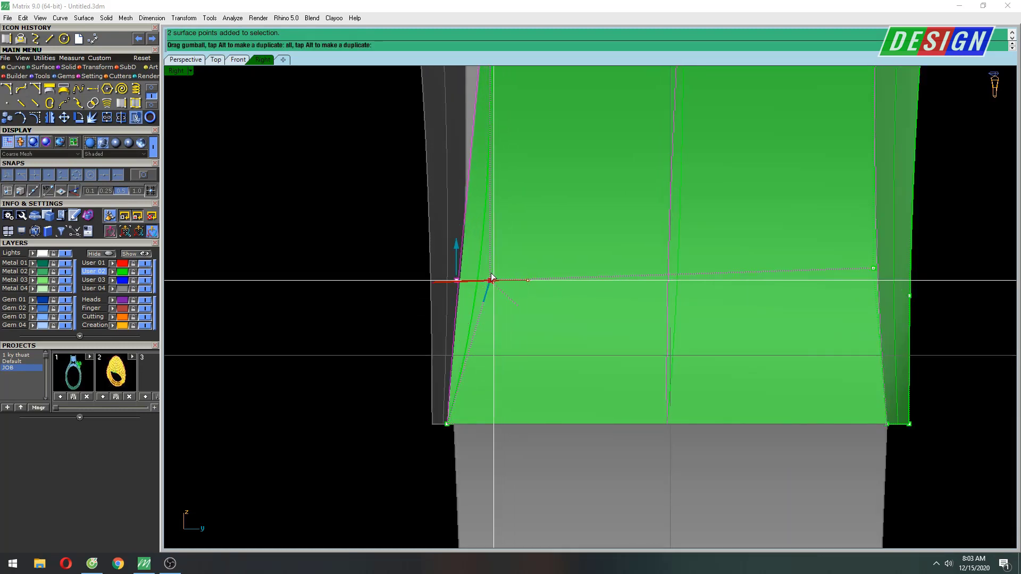
right_click_drag(543, 368, 533, 295)
Step: Select the band's other bottom corner point and start moving it
key("ctrl+F4")
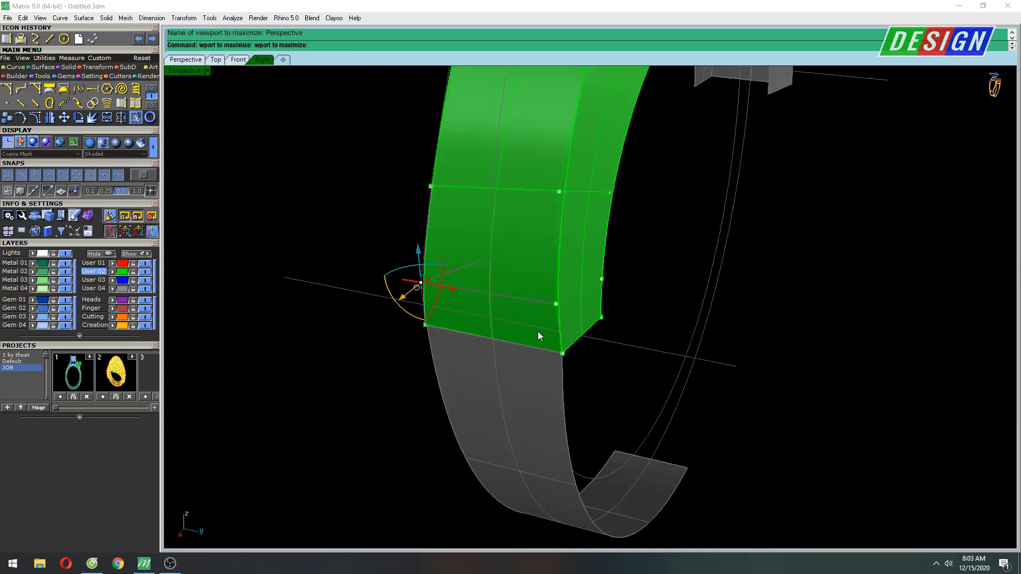
scroll(480, 353, "up", 5)
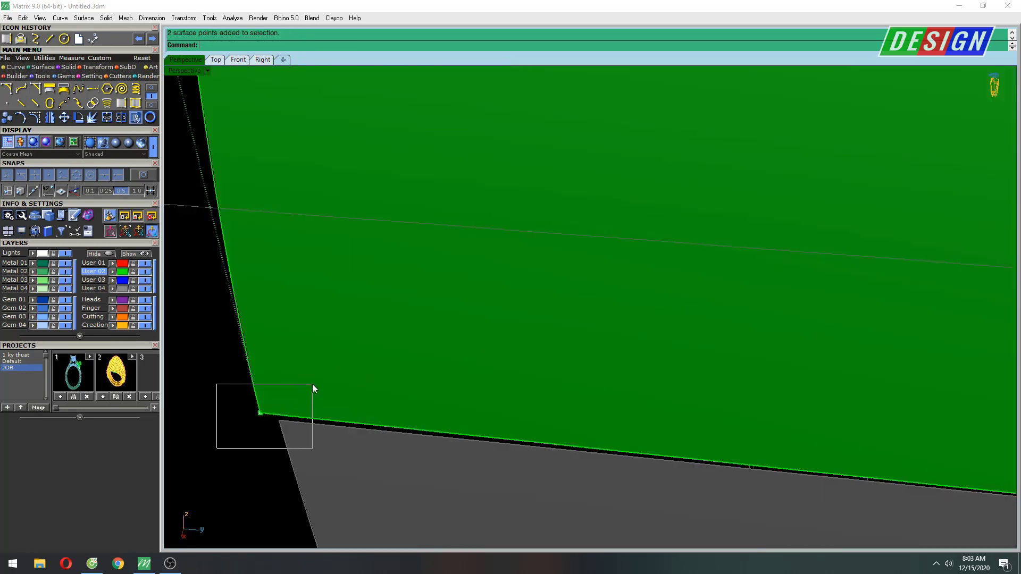
left_click_drag(313, 388, 314, 387)
right_click_drag(314, 387, 341, 355, "shift")
key("Return")
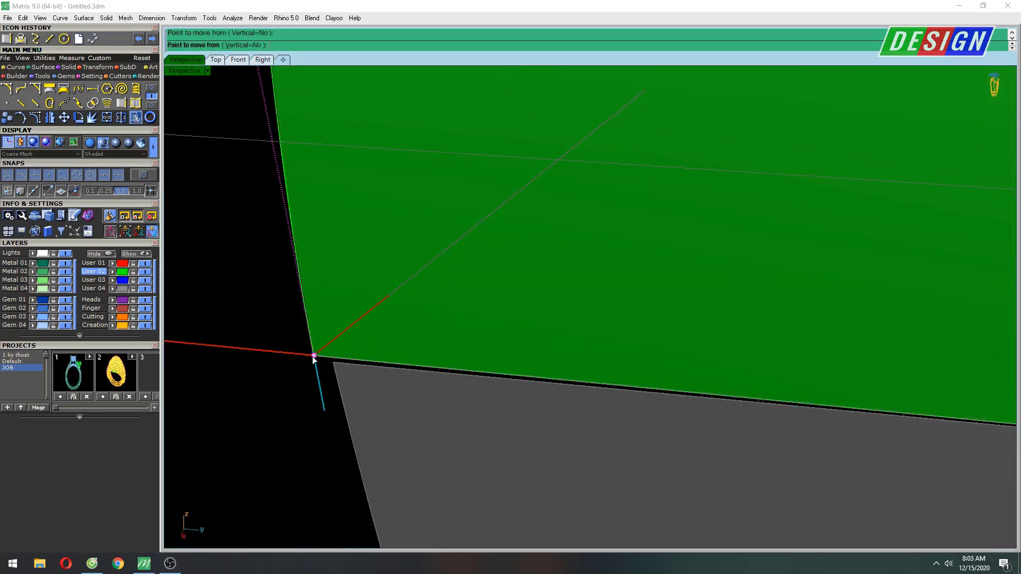
scroll(314, 358, "down", 3)
key("ctrl+F3")
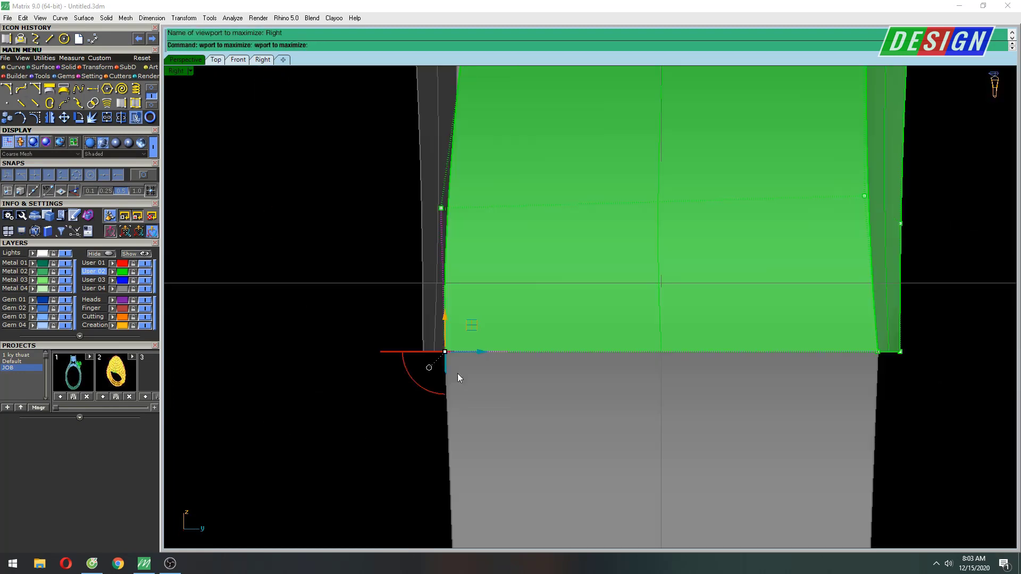
right_click_drag(469, 213, 489, 367)
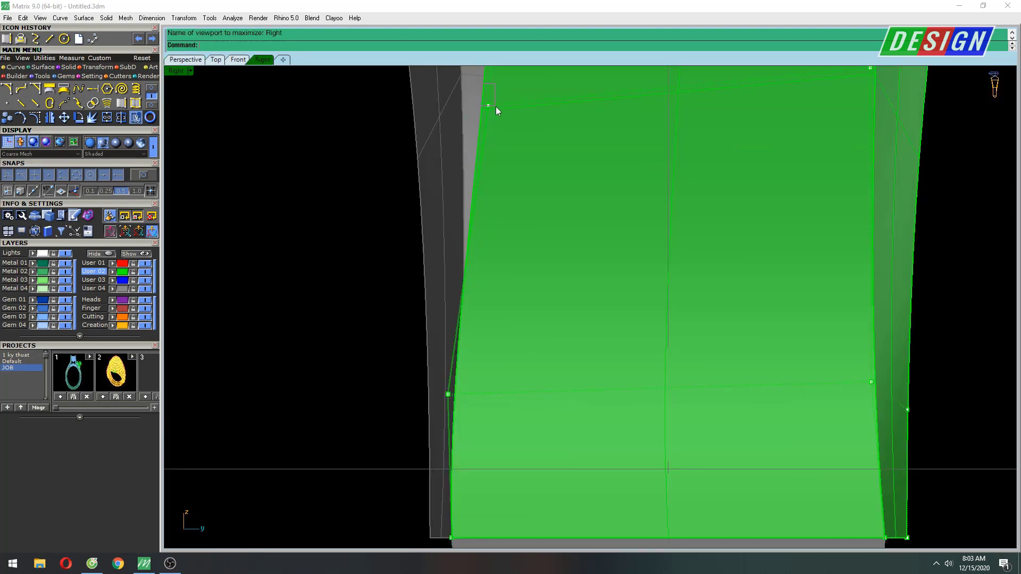
Step: Select the two upper edge points and shift them to straighten the edge
left_click_drag(484, 84, 495, 110)
scroll(550, 164, "down", 3)
right_click_drag(549, 164, 536, 261)
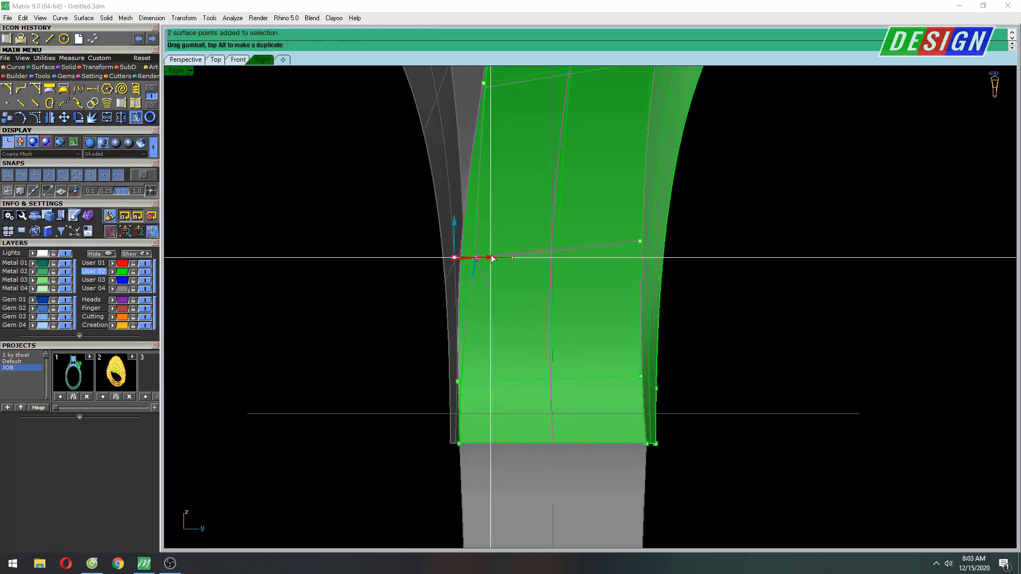
scroll(496, 333, "up", 3)
scroll(490, 266, "up", 2)
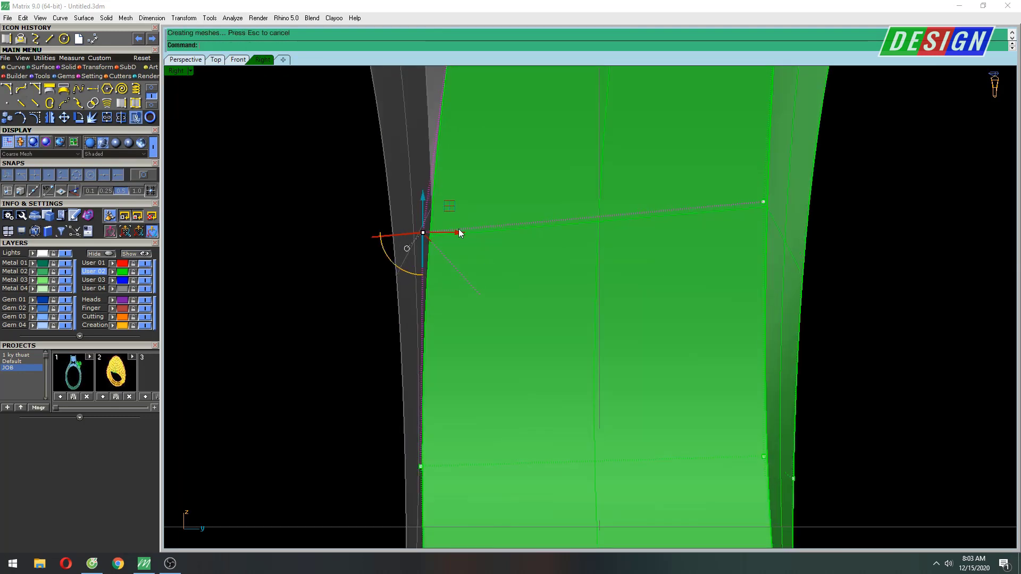
left_click_drag(461, 232, 464, 234)
Step: Push the selected edge points outward to the right, then clear the selection
scroll(499, 255, "down", 3)
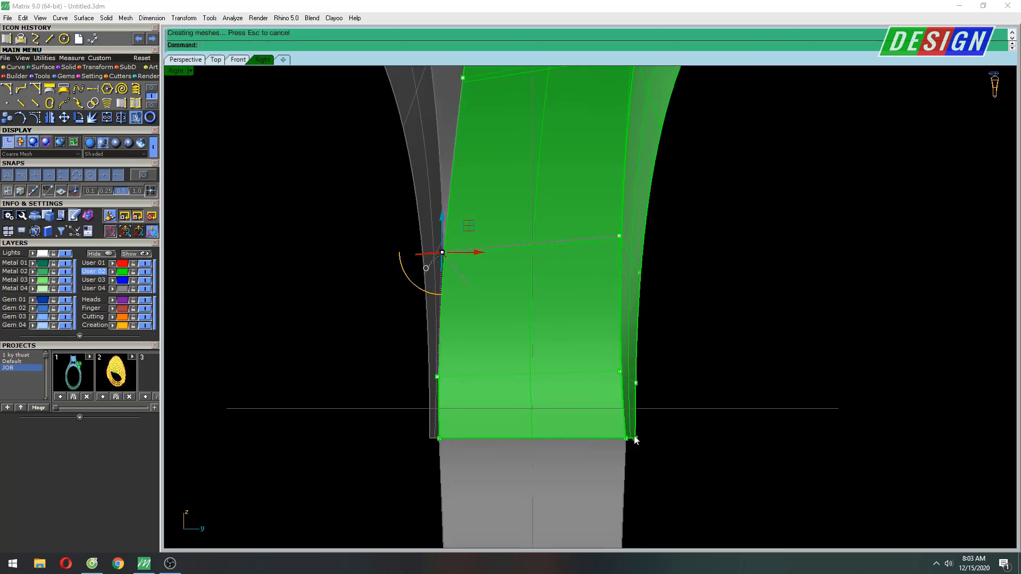
scroll(624, 416, "up", 3)
scroll(602, 393, "up", 3)
scroll(601, 393, "down", 2)
right_click_drag(591, 107, 538, 238)
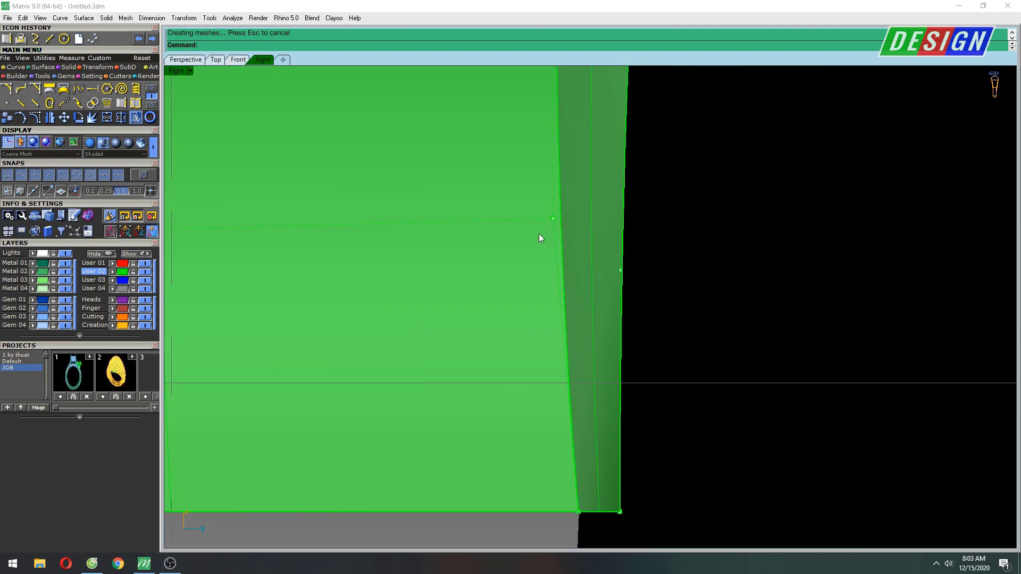
left_click_drag(584, 221, 631, 232)
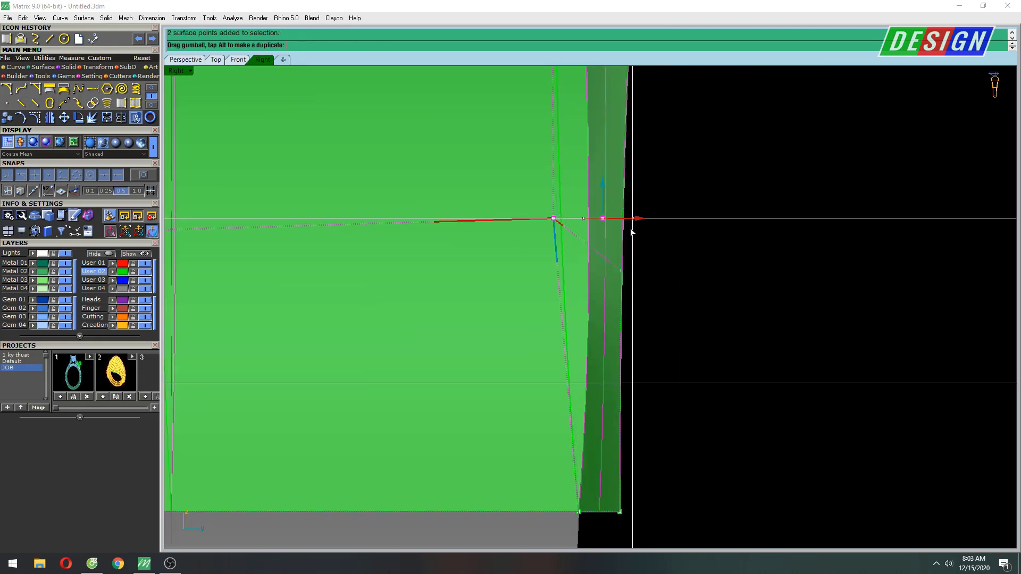
scroll(608, 224, "down", 5)
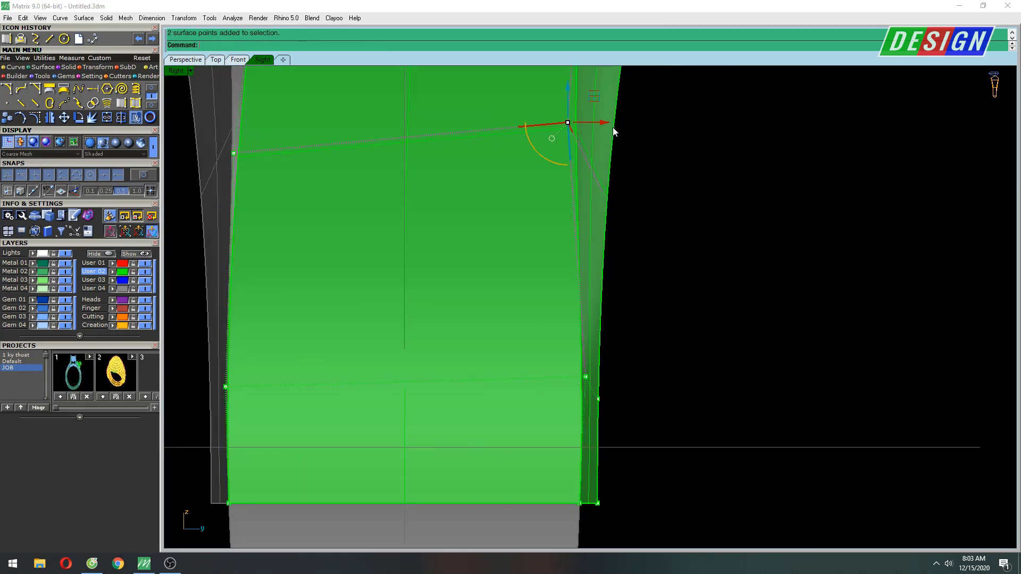
left_click(628, 267)
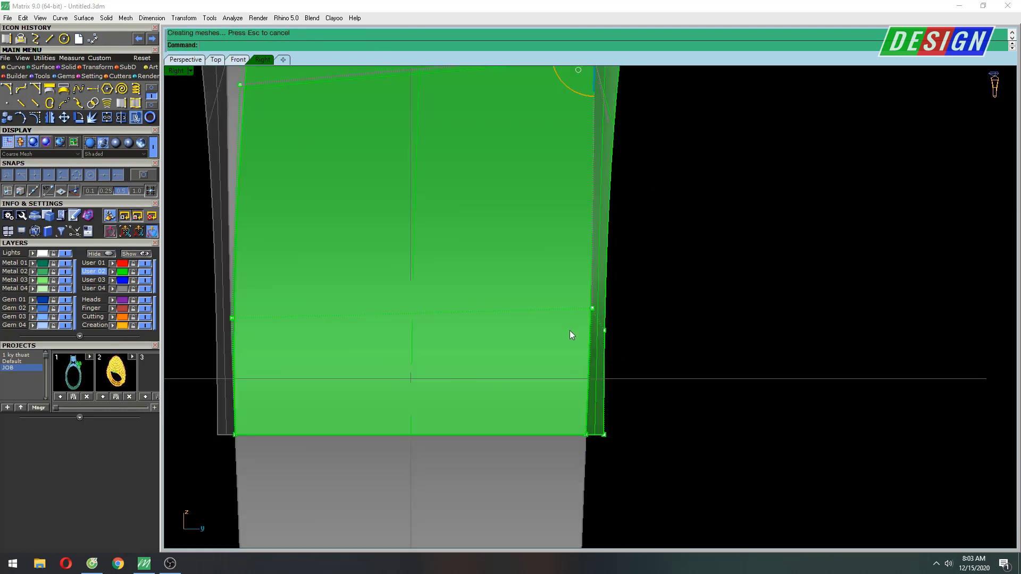
Step: Slide a band edge control point left along the width axis to smooth the curve
scroll(569, 334, "up", 3)
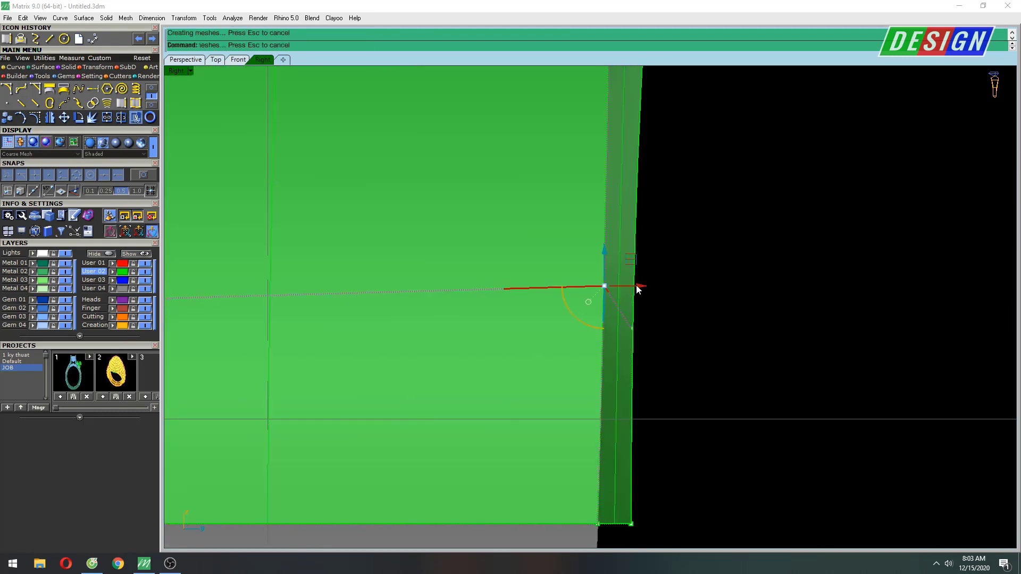
scroll(615, 382, "down", 3)
scroll(638, 213, "down", 2)
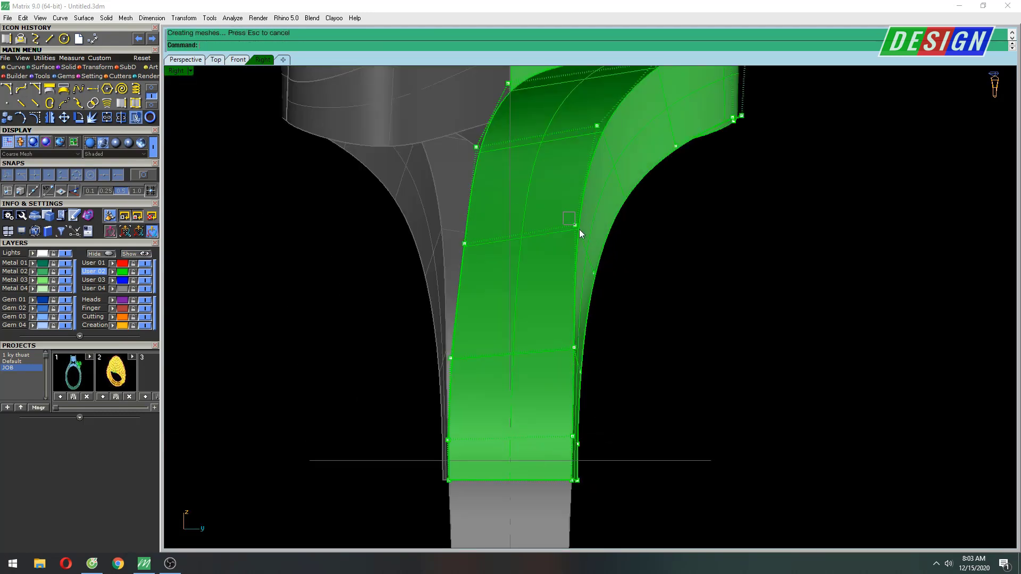
left_click(580, 230)
scroll(579, 230, "up", 3)
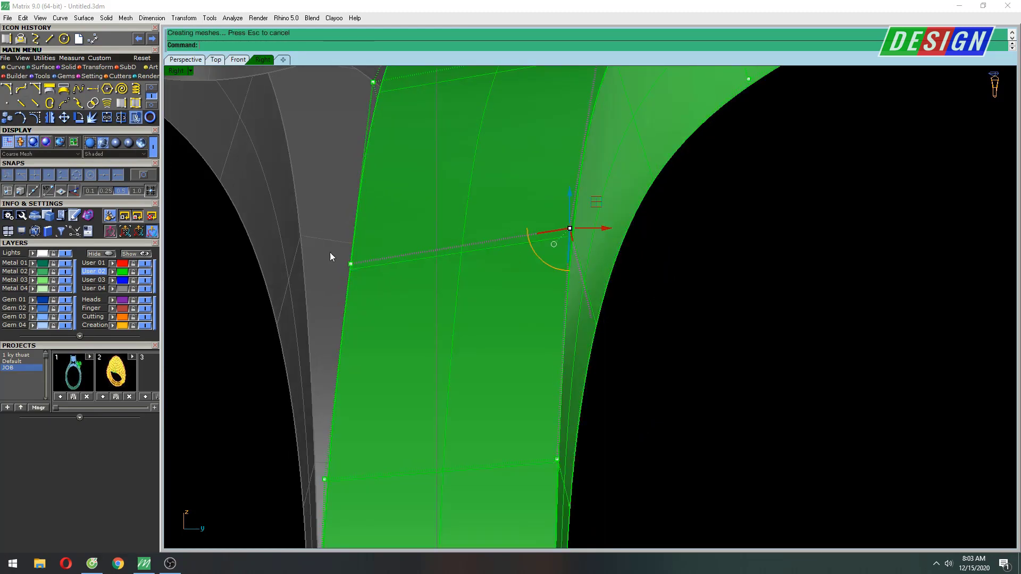
left_click_drag(387, 266, 374, 271)
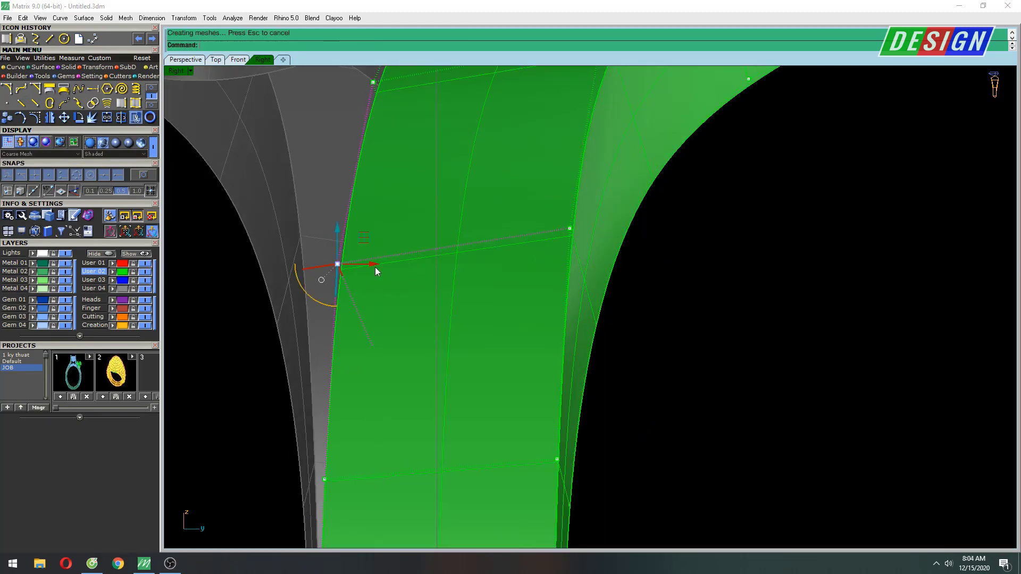
scroll(372, 268, "down", 3)
scroll(341, 350, "up", 4)
left_click_drag(396, 335, 389, 332)
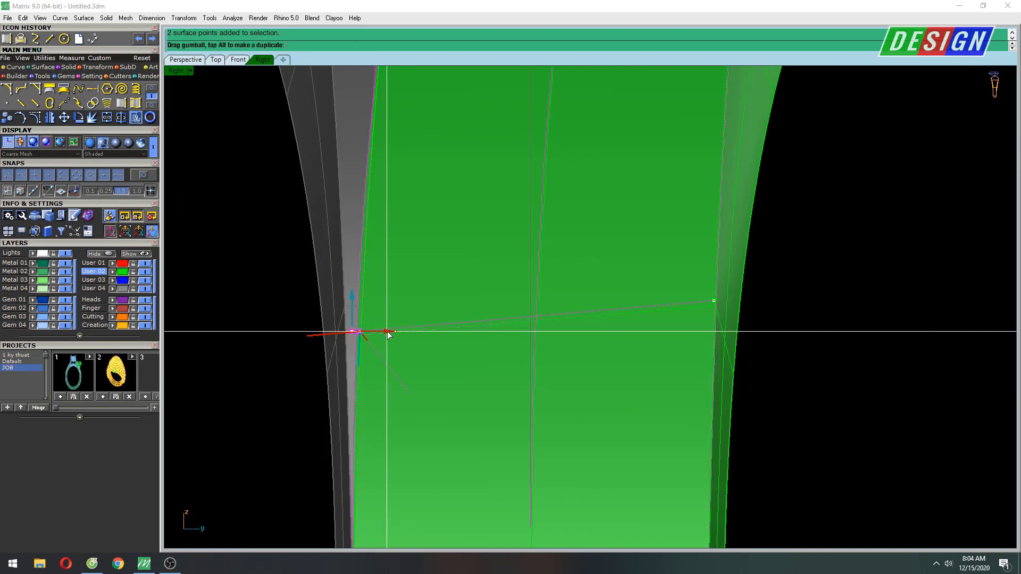
Step: Shift the selected upper surface points rightward
scroll(388, 332, "down", 2)
scroll(494, 295, "down", 2)
scroll(341, 268, "up", 3)
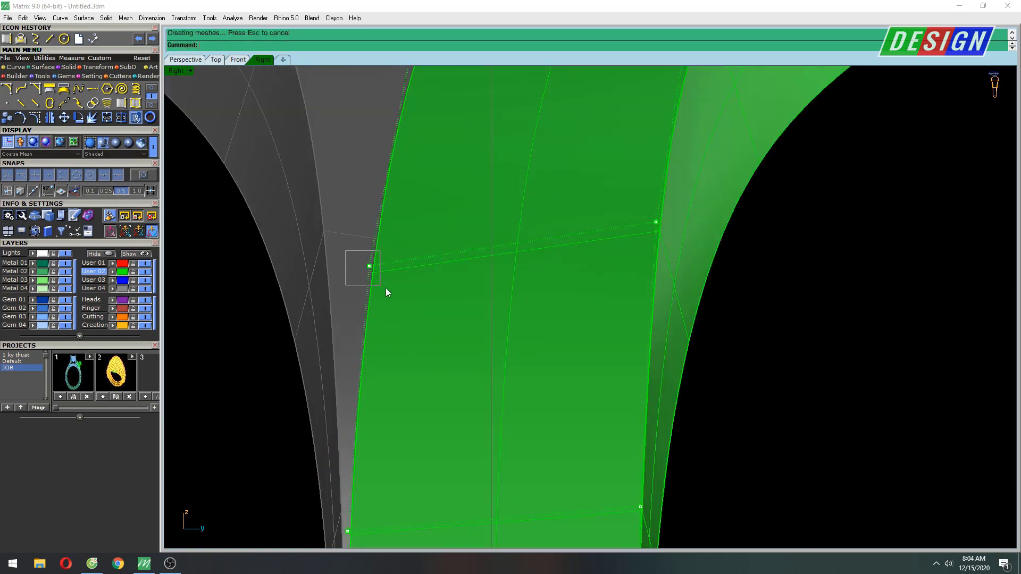
scroll(400, 268, "down", 3)
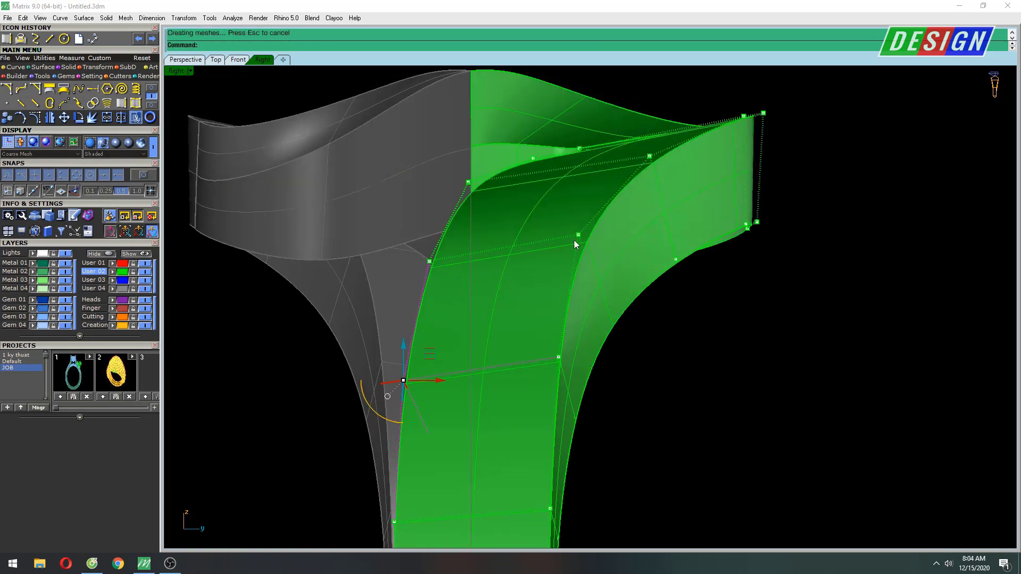
mouse_move(598, 262)
left_mouse_down()
mouse_move(586, 241)
mouse_move(557, 256)
left_mouse_up()
key("Escape")
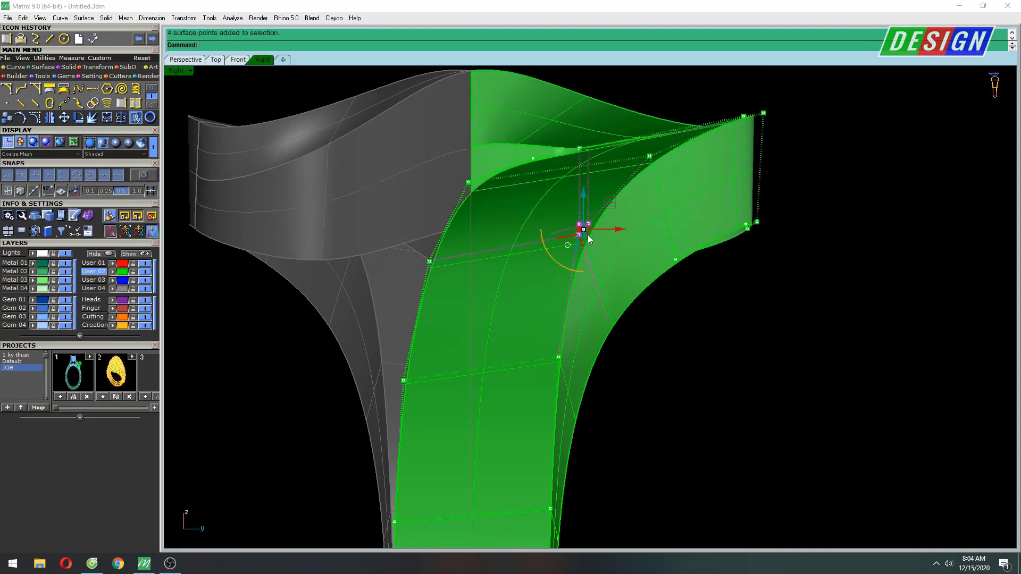
Step: Nudge the four coincident surface points slightly sideways to finish the alignment
scroll(557, 255, "up", 3)
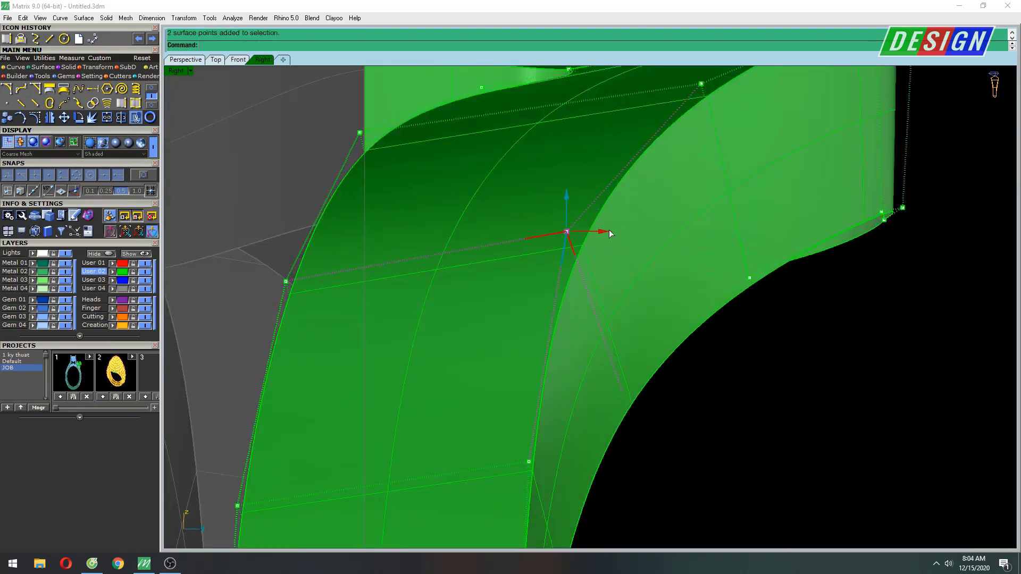
left_click_drag(605, 231, 620, 229)
scroll(620, 267, "down", 2)
scroll(635, 268, "down", 2)
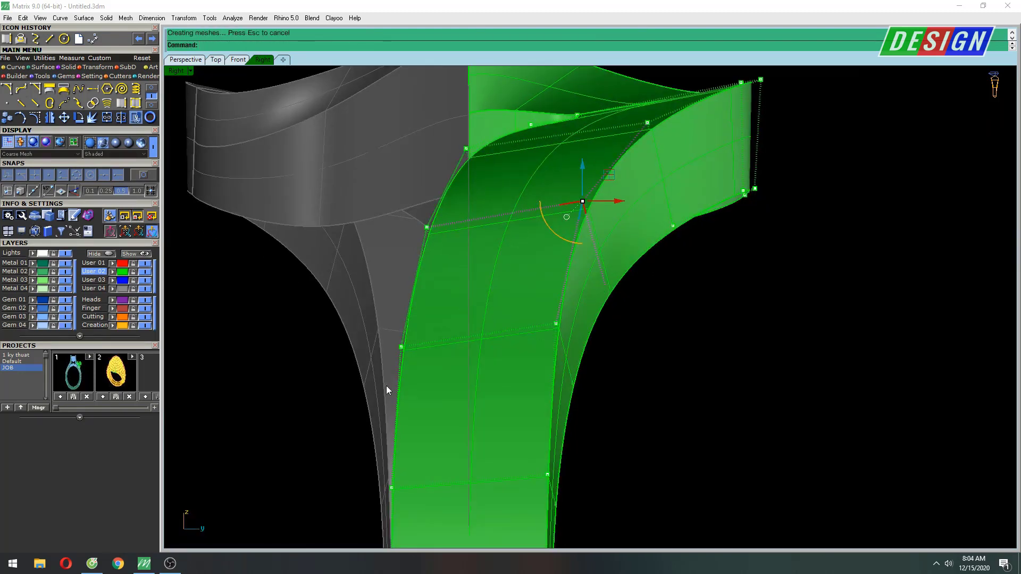
scroll(436, 309, "down", 2)
scroll(505, 234, "down", 2)
scroll(544, 353, "up", 4)
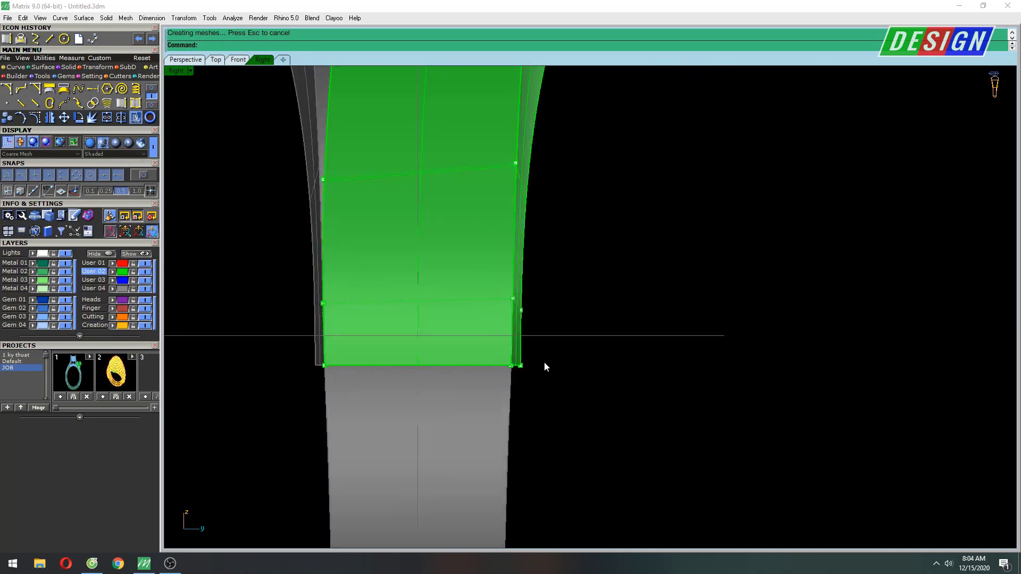
key("ctrl+F1")
scroll(499, 299, "up", 4)
Step: Shade the swirl, then select control points on the inner swirl curve in the Top view
type("s")
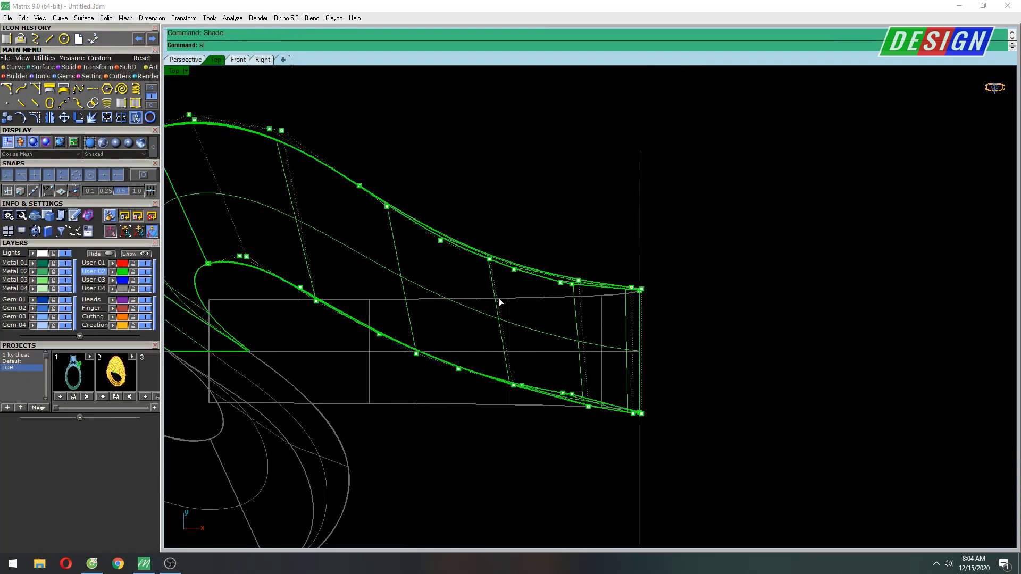
key("Return")
scroll(565, 307, "down", 2)
scroll(540, 309, "up", 4)
scroll(540, 309, "up", 1)
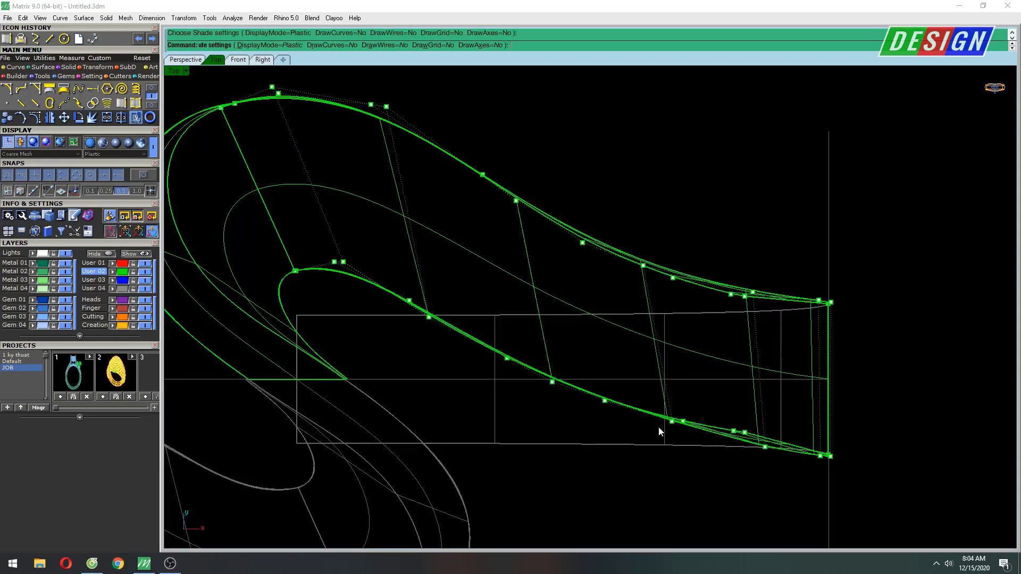
scroll(658, 426, "up", 3)
left_click_drag(540, 298, 540, 298)
scroll(487, 314, "up", 3)
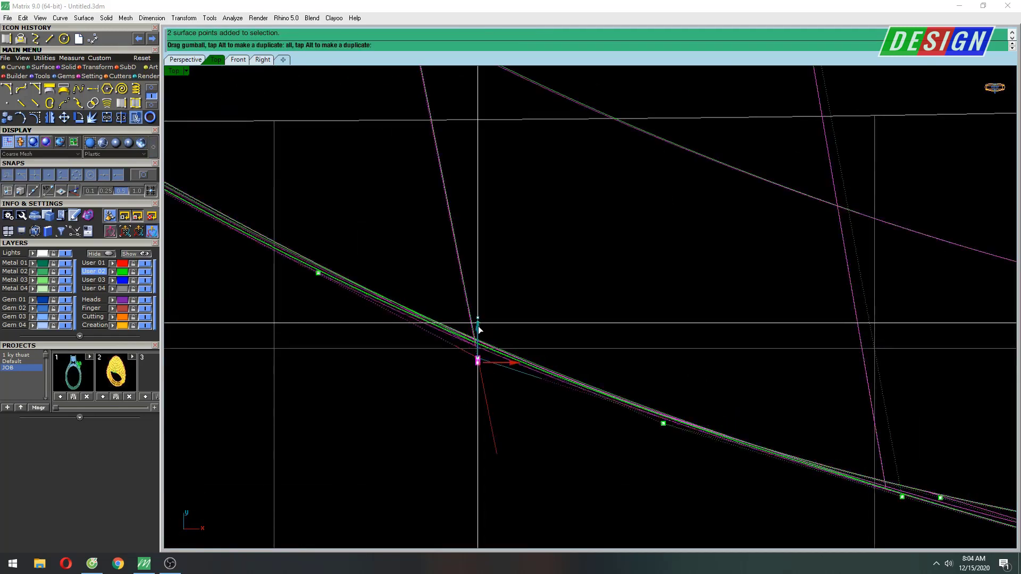
scroll(626, 375, "down", 4)
scroll(627, 375, "up", 2)
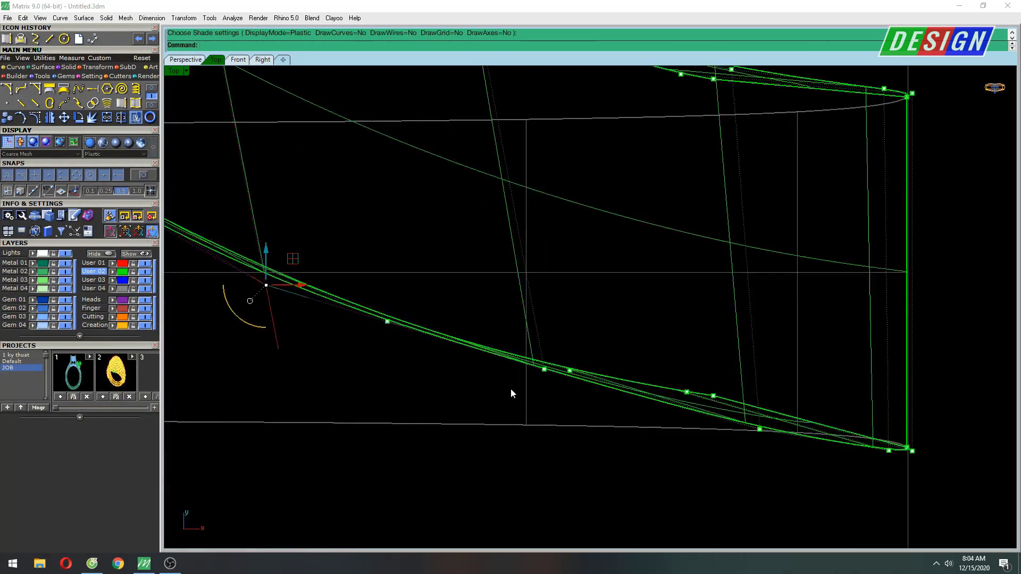
left_click(544, 368)
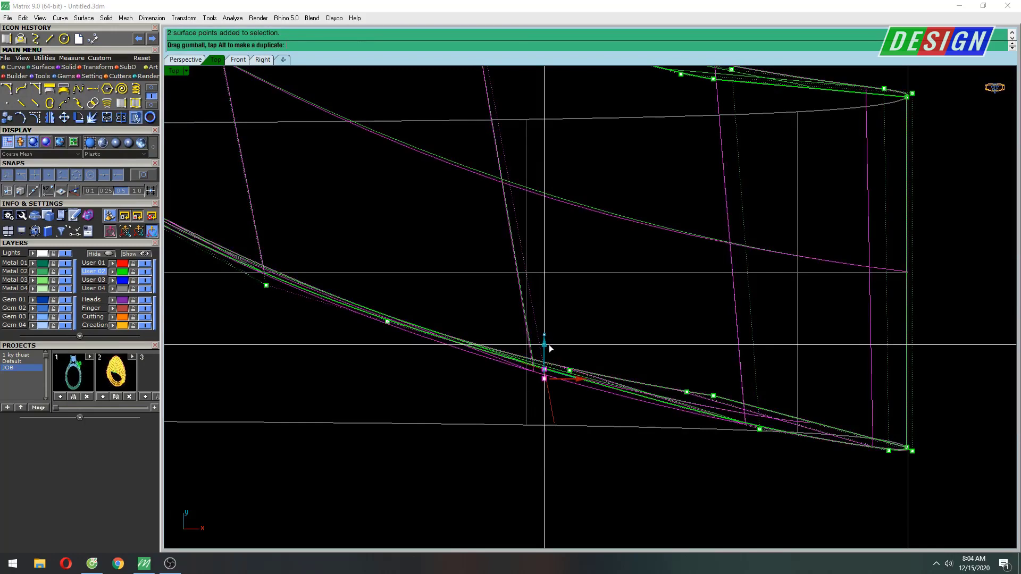
Step: Toggle the shaded preview to inspect how the green and gray halves meet
right_click(746, 394)
left_click(629, 415)
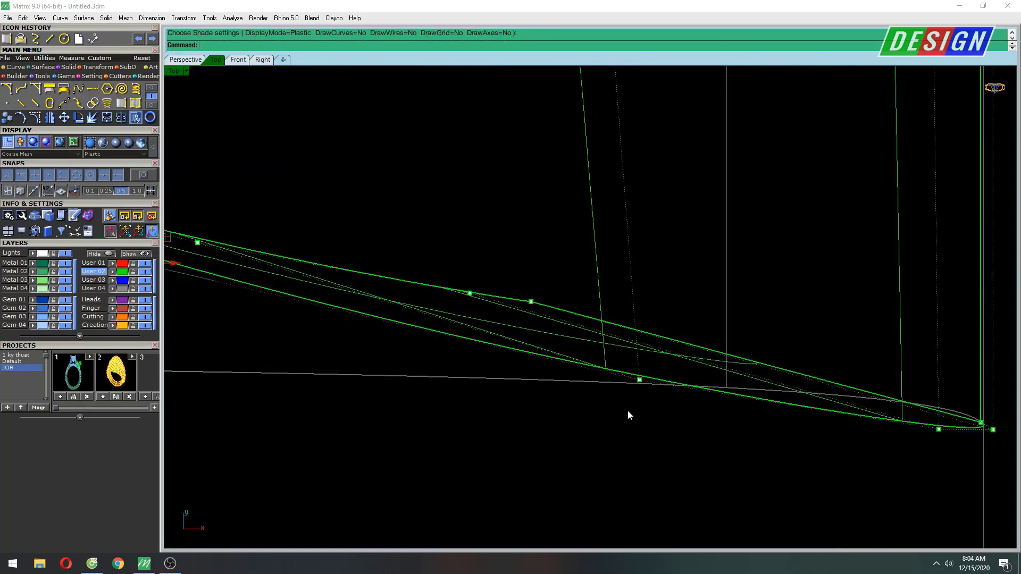
right_click(648, 349)
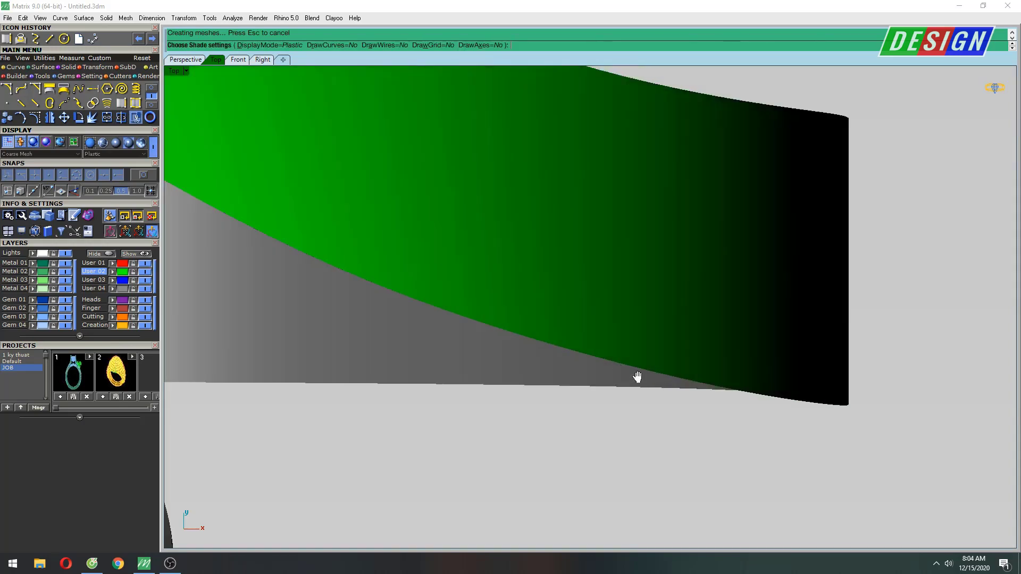
scroll(637, 377, "down", 3)
scroll(531, 299, "down", 2)
left_click(461, 322)
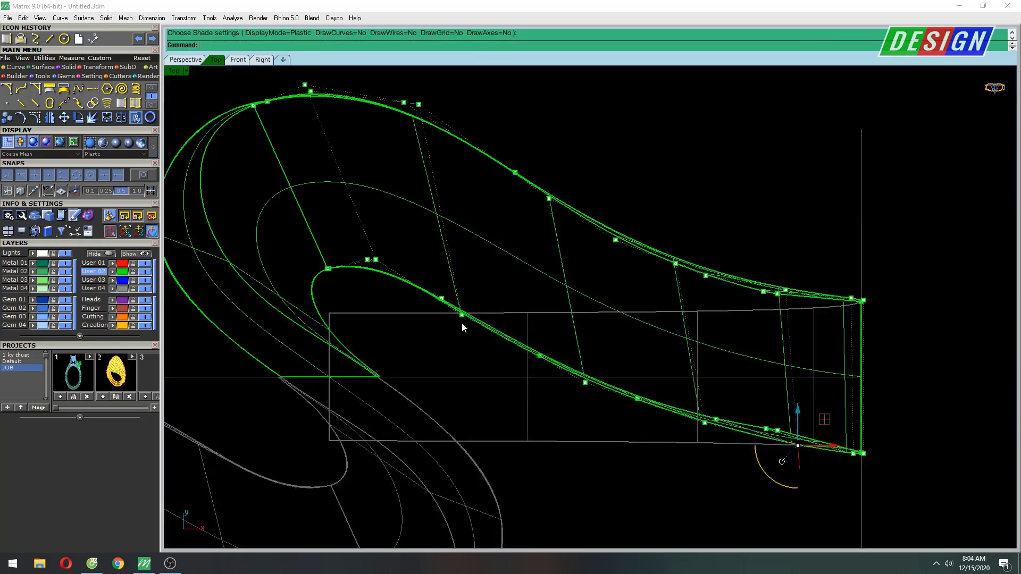
scroll(320, 253, "up", 5)
Step: Nudge the selected inner-curve points with the gumball to smooth the green swirl edge
left_click_drag(495, 273, 491, 281)
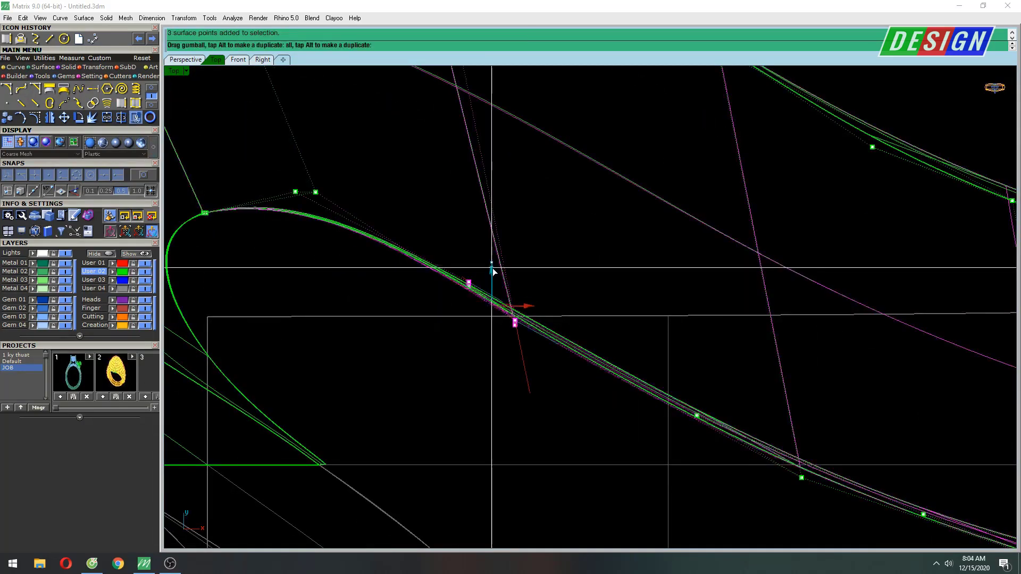
scroll(558, 244, "down", 4)
right_click(561, 209)
left_click(552, 302)
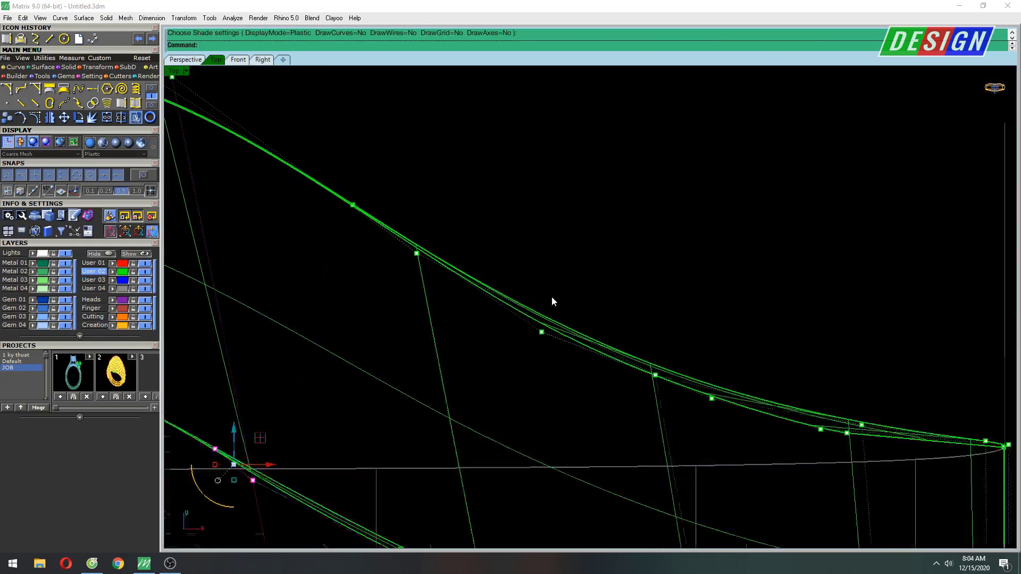
left_click_drag(540, 299, 540, 282)
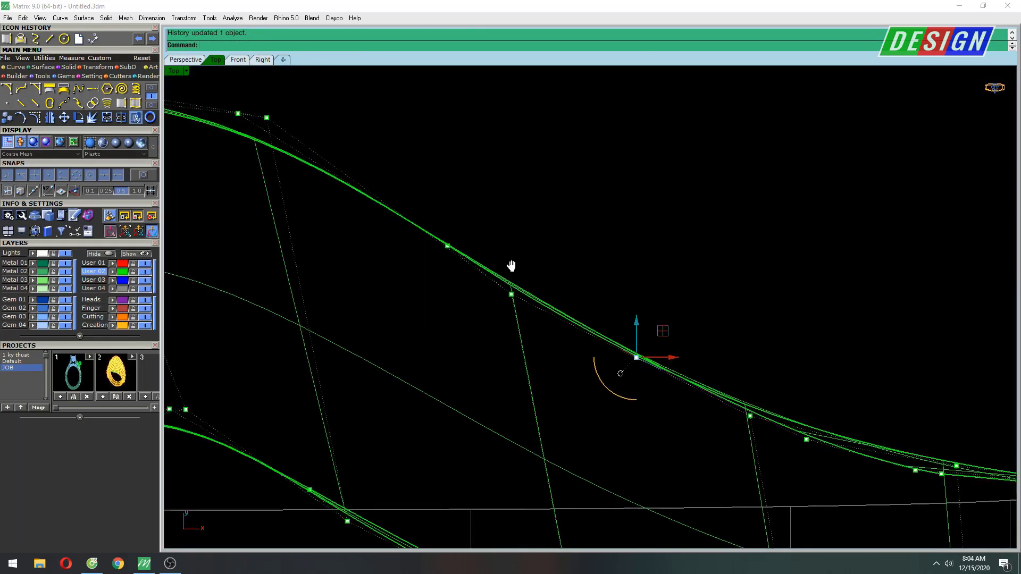
Step: Raise more points on the green half's curve and check the smoothed swirl shaded
left_click_drag(495, 243, 497, 227)
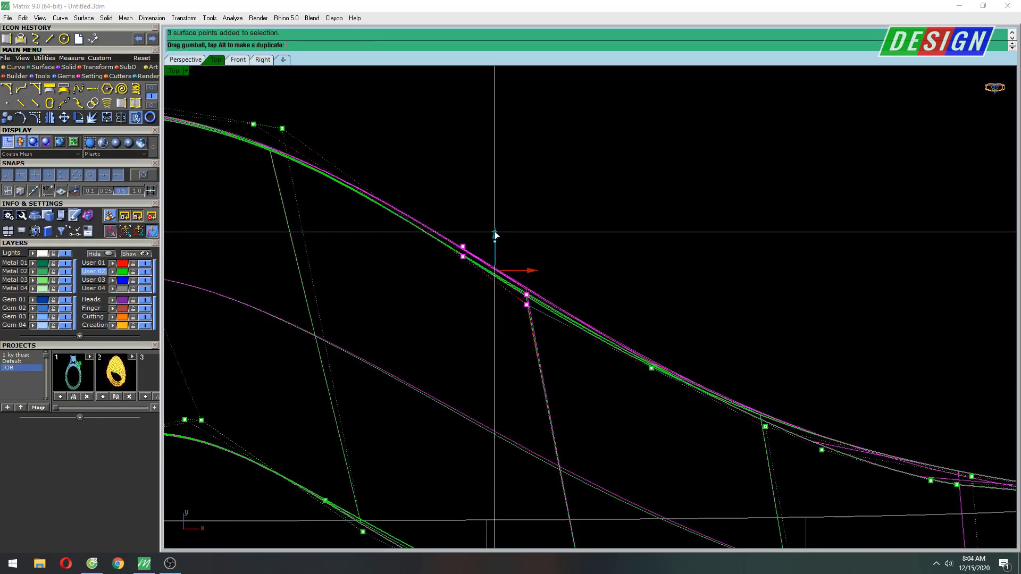
scroll(650, 291, "down", 4)
right_click(685, 277)
scroll(684, 277, "down", 5)
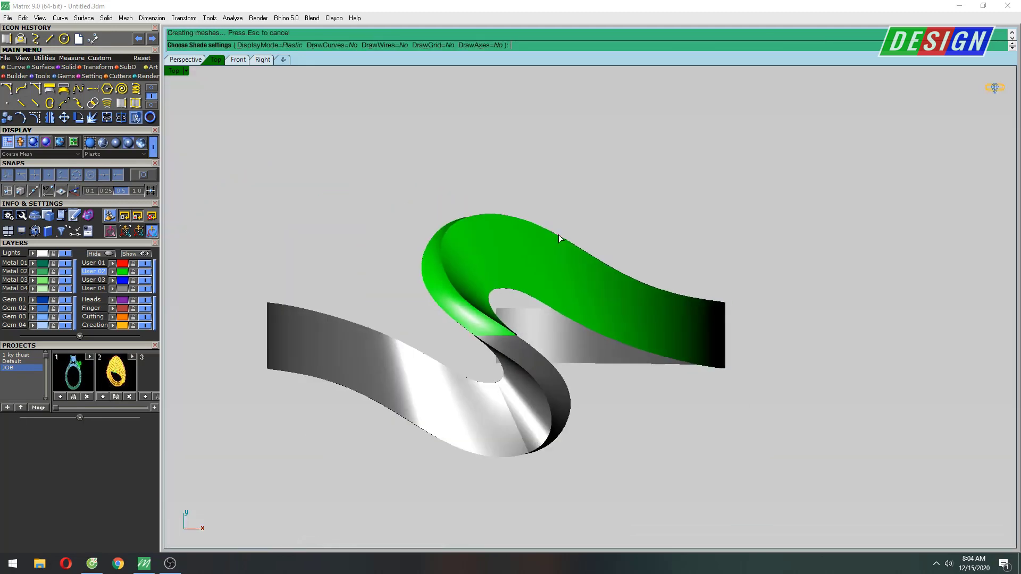
right_click_drag(561, 235, 563, 206)
scroll(638, 340, "up", 3)
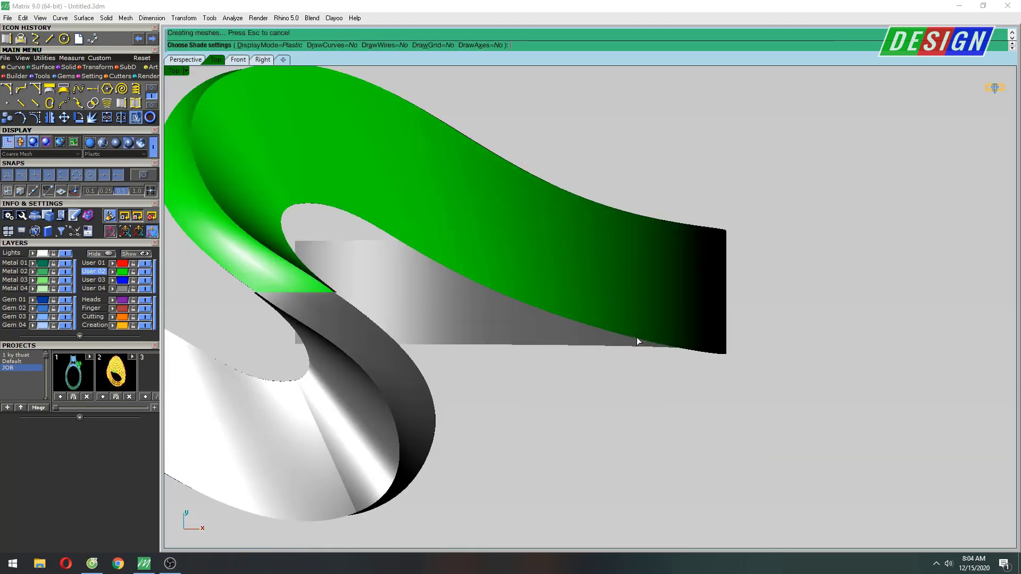
scroll(642, 335, "down", 3)
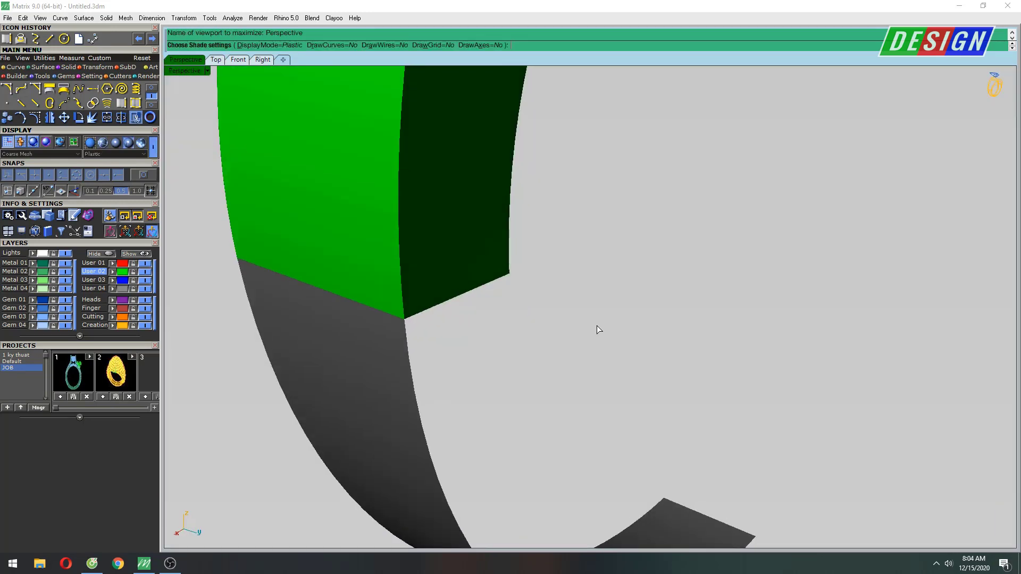
Step: In the Right view, shift the green surface's side edge point toward the gray shank band
key("ctrl+F3")
scroll(505, 319, "up", 3)
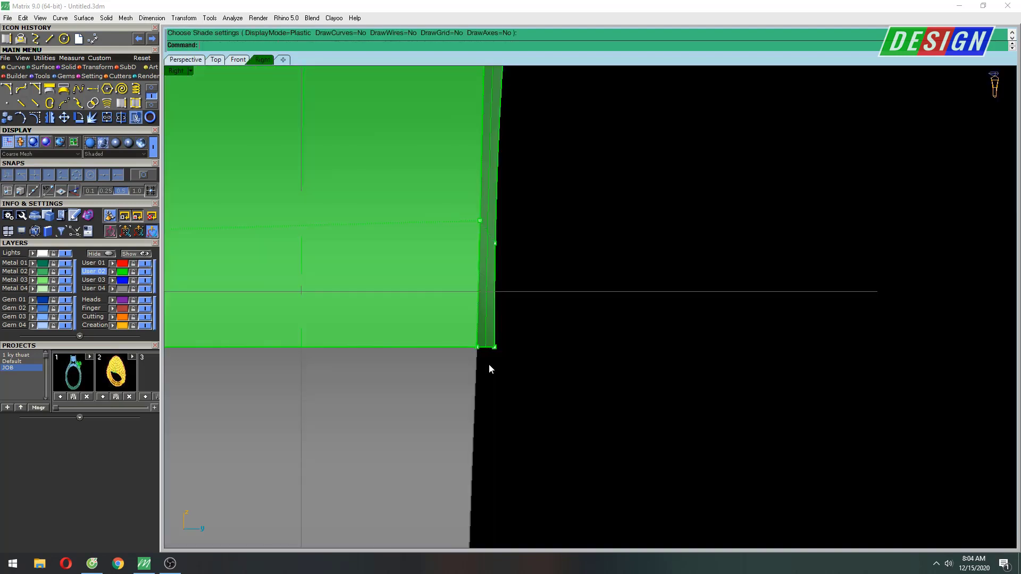
left_click_drag(535, 359, 497, 361)
right_click_drag(493, 127, 514, 280)
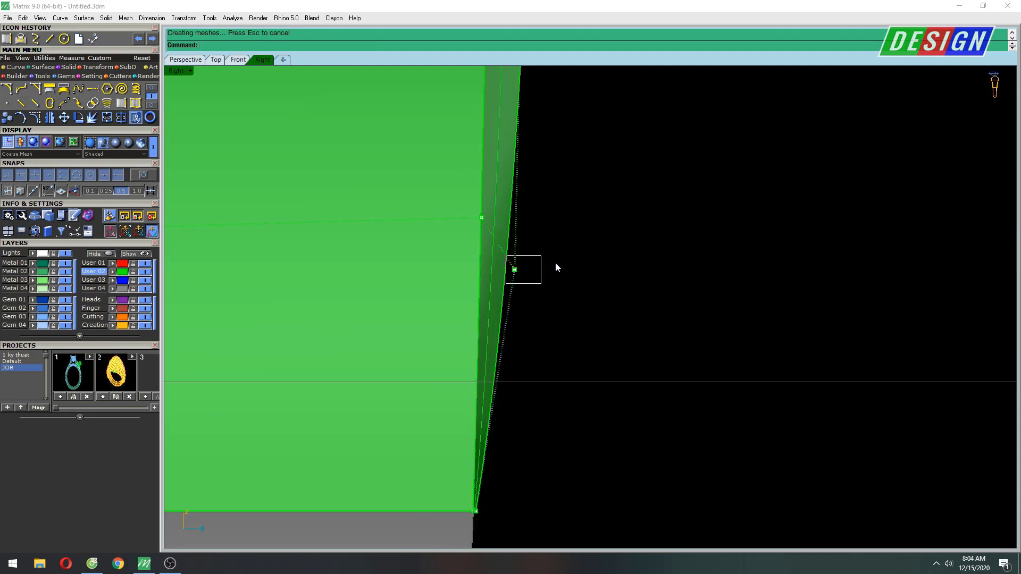
mouse_move(506, 256)
left_mouse_down()
mouse_move(556, 267)
mouse_move(514, 269)
mouse_move(553, 132)
left_mouse_up()
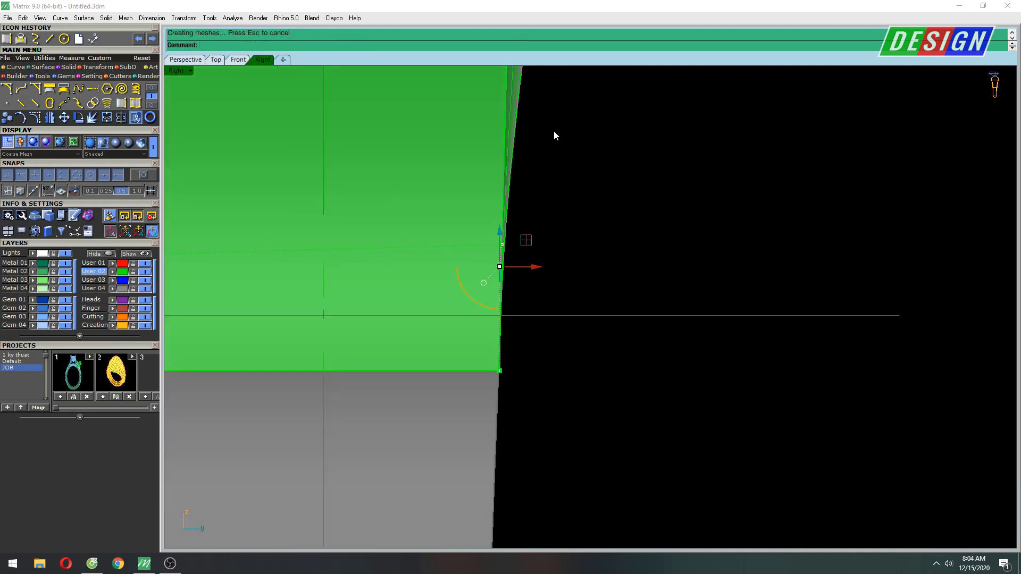
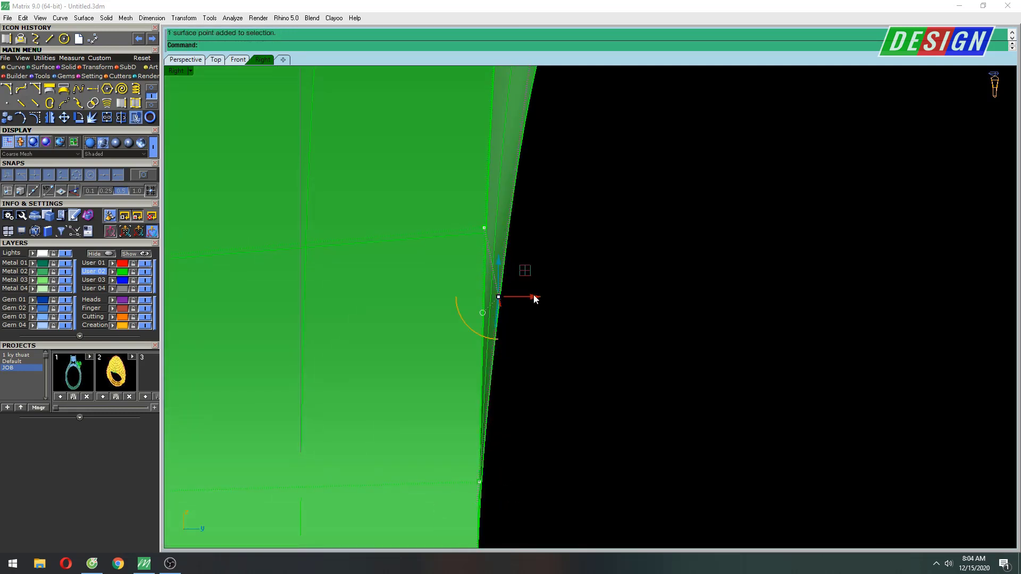
Step: In the Right view, pull the band's edge point slightly left and check it shaded
left_click_drag(534, 299, 519, 297)
scroll(550, 269, "down", 5)
scroll(579, 210, "down", 2)
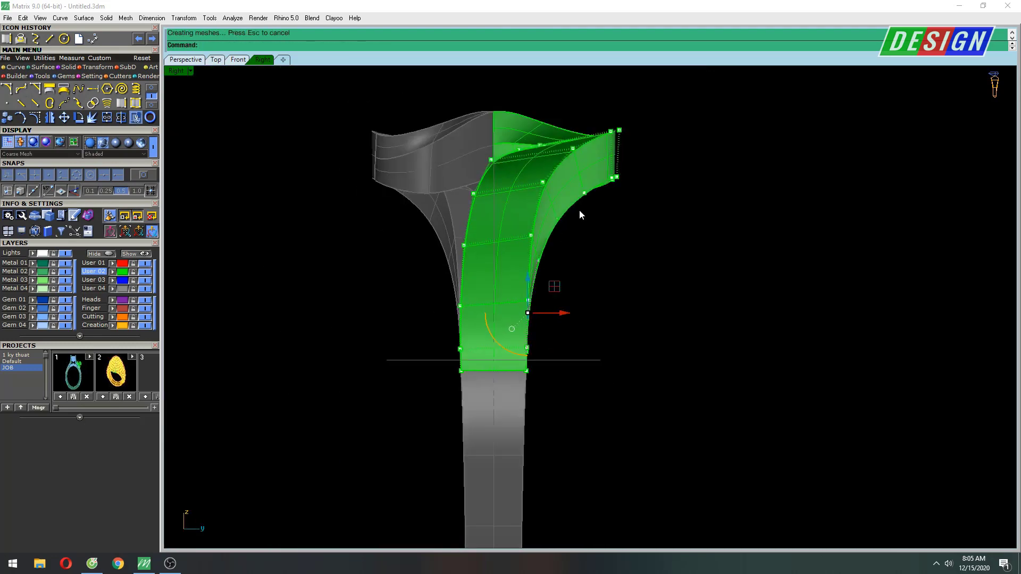
scroll(542, 287, "up", 4)
left_click(537, 287)
scroll(570, 277, "up", 2)
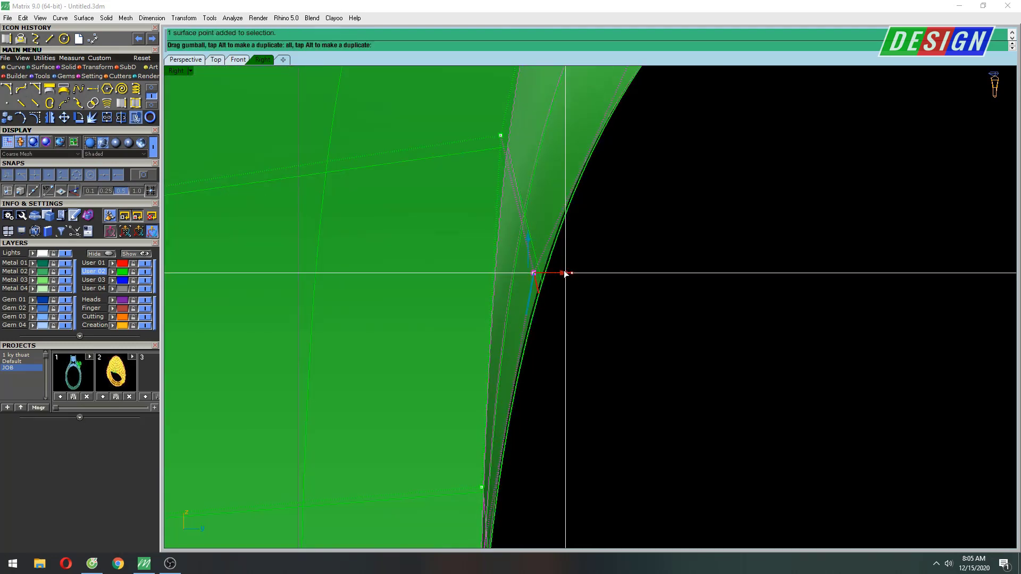
scroll(560, 274, "down", 2)
scroll(560, 239, "down", 3)
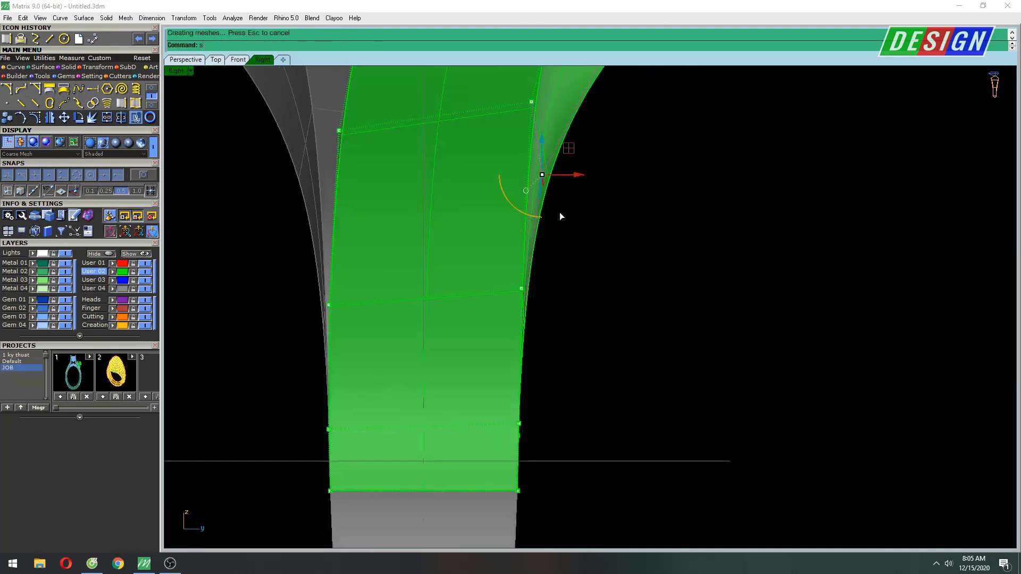
key("ctrl+alt+s")
key("Escape")
Step: Select another edge control point on the band and reposition the side view
scroll(544, 231, "up", 3)
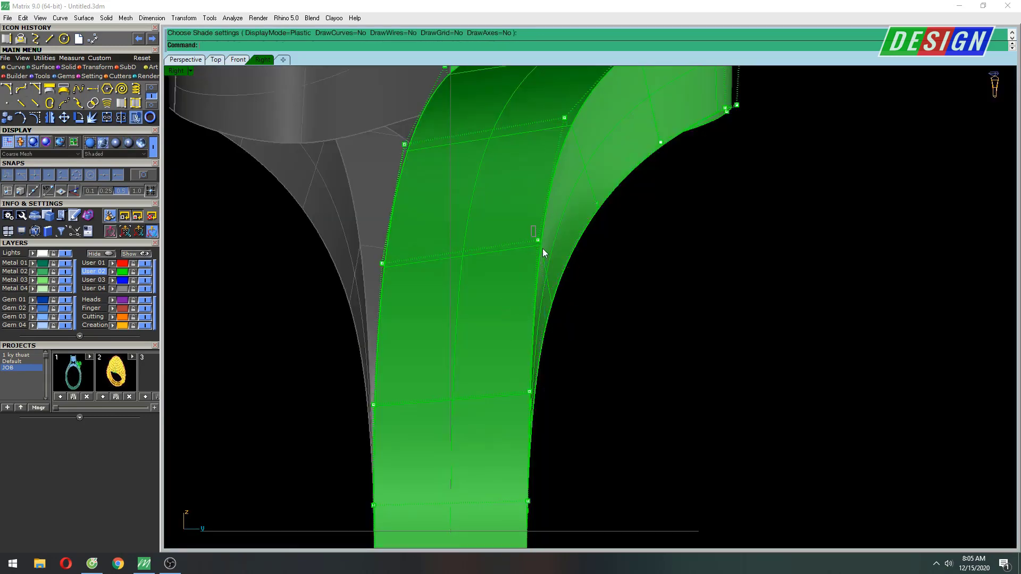
left_click(540, 244)
scroll(553, 244, "up", 3)
scroll(565, 248, "down", 4)
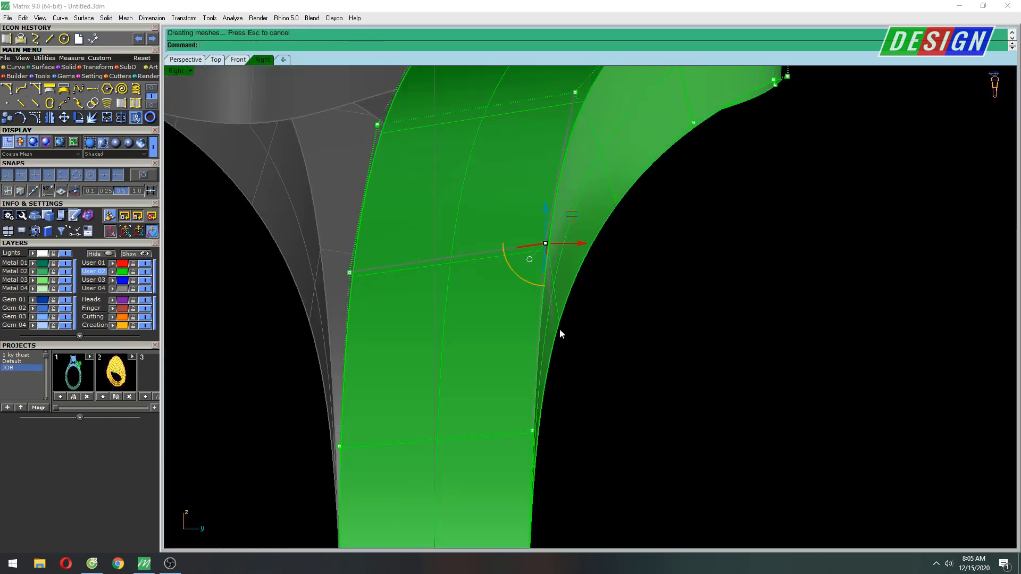
right_click_drag(388, 294, 430, 279)
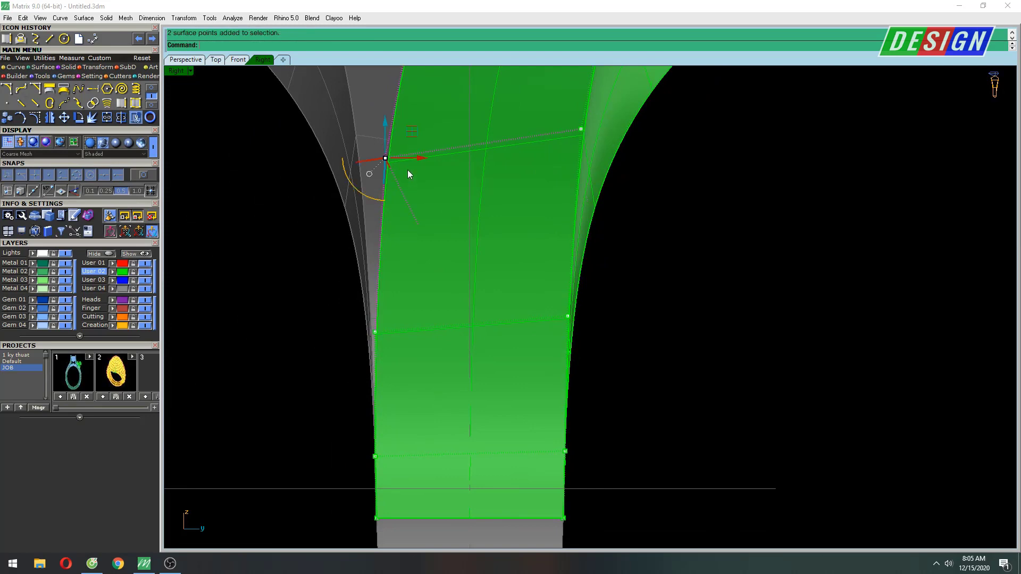
scroll(393, 142, "up", 3)
scroll(396, 178, "down", 3)
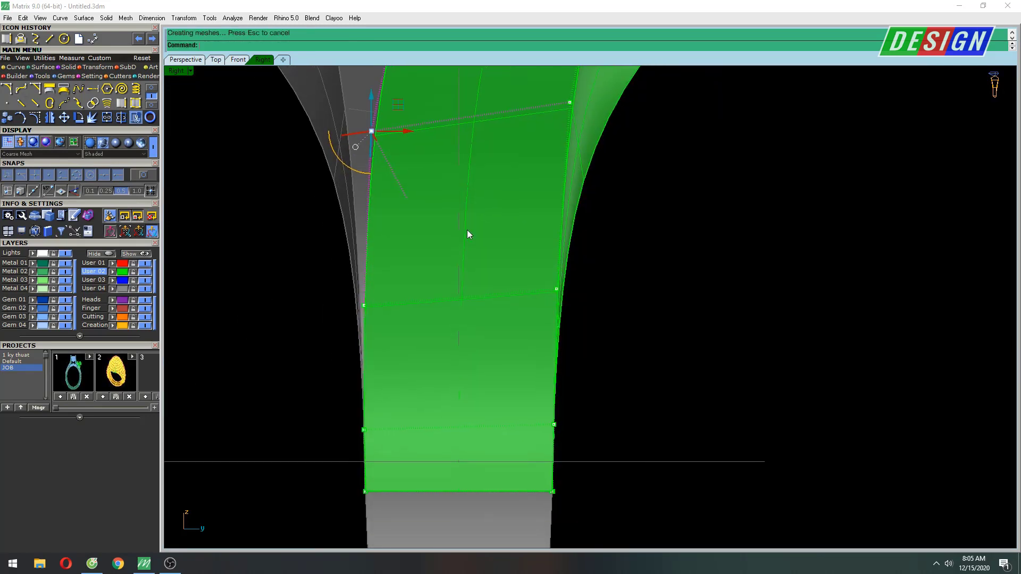
scroll(596, 223, "up", 3)
scroll(611, 264, "up", 2)
Step: Maximize the Top view and preview the band shaded
key("ctrl+F1")
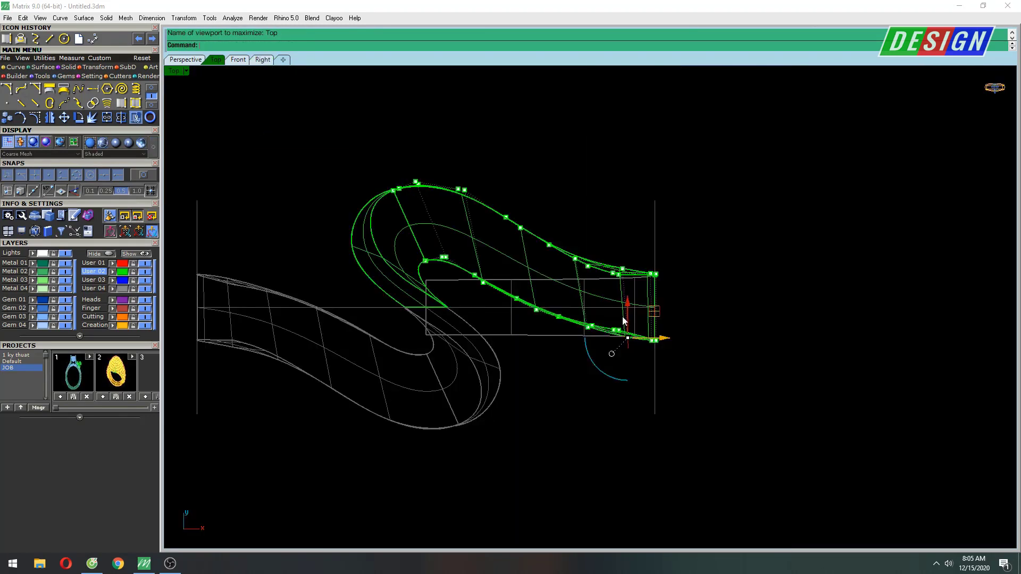
right_click_drag(543, 306, 539, 276)
scroll(744, 335, "up", 3)
scroll(744, 335, "down", 1)
key("ctrl+alt+s")
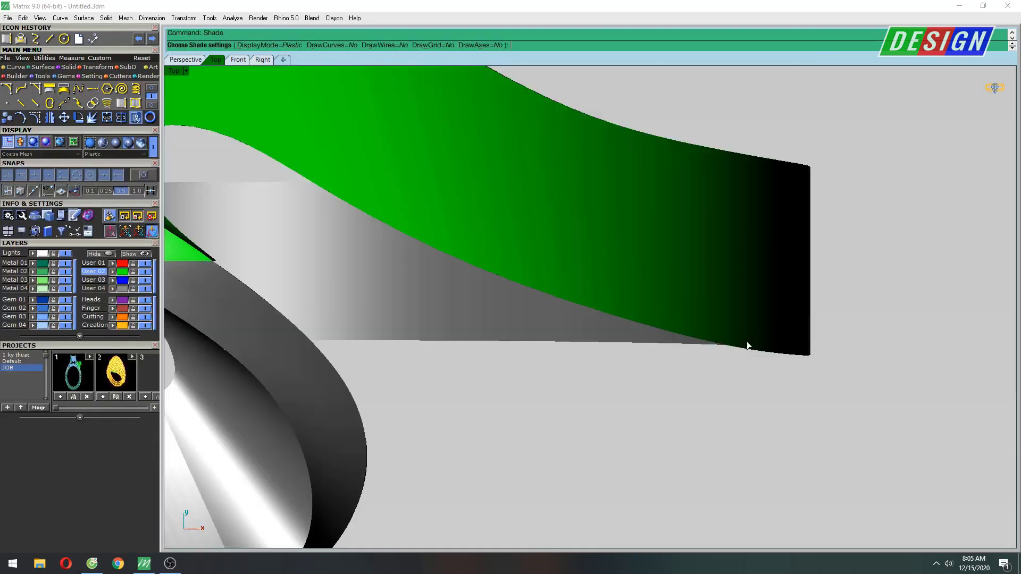
scroll(746, 341, "down", 2)
right_click_drag(681, 227, 679, 292)
key("Escape")
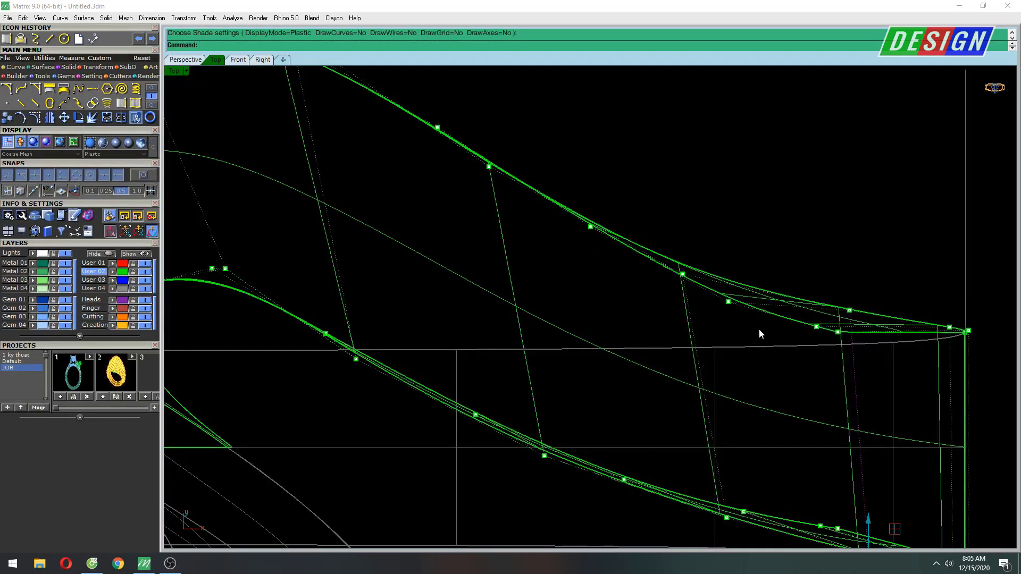
Step: Move a band edge point up to line it up with the grey edge
left_click(728, 302)
scroll(726, 297, "up", 3)
left_click_drag(732, 276, 731, 270)
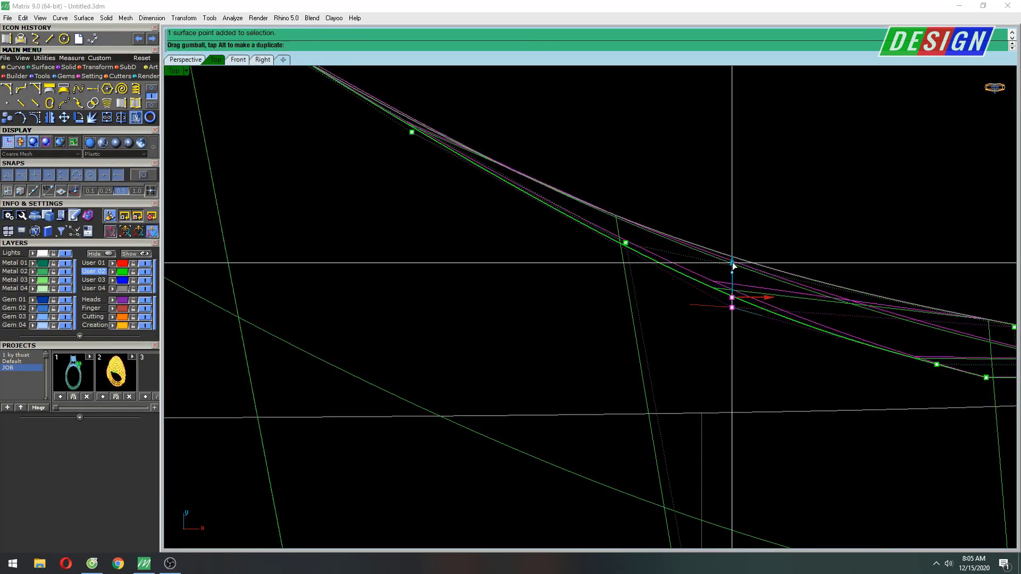
scroll(733, 260, "down", 5)
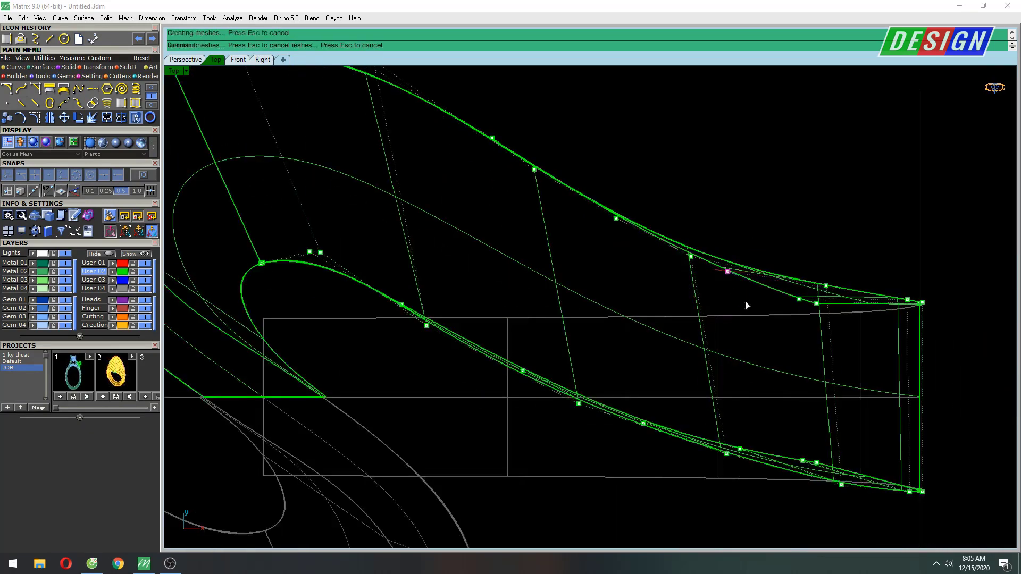
right_click(741, 260)
scroll(540, 349, "up", 3)
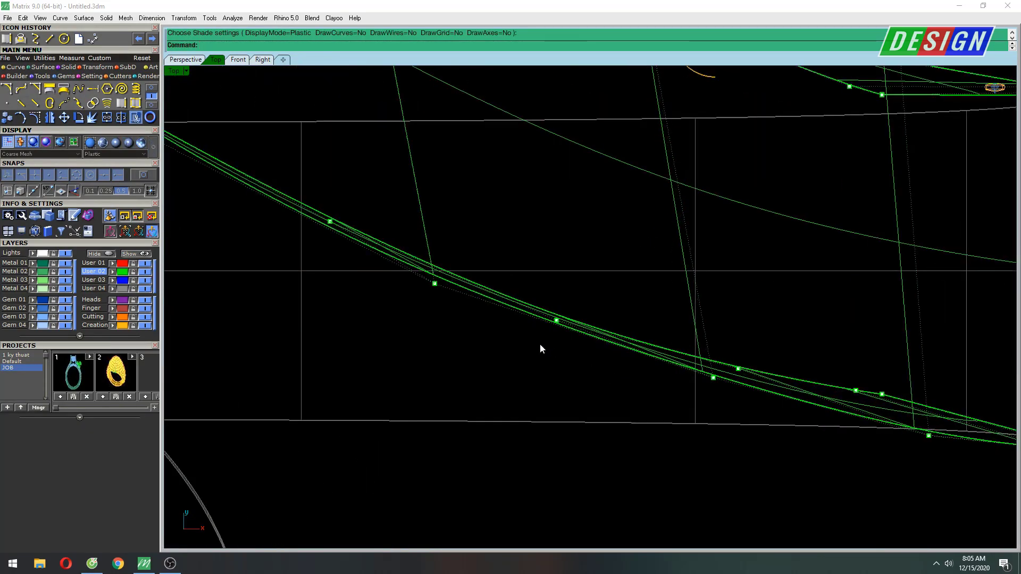
Step: Shift two more surface points onto the grey outline, hide the points, and center the S-shape
left_click_drag(559, 292, 560, 289)
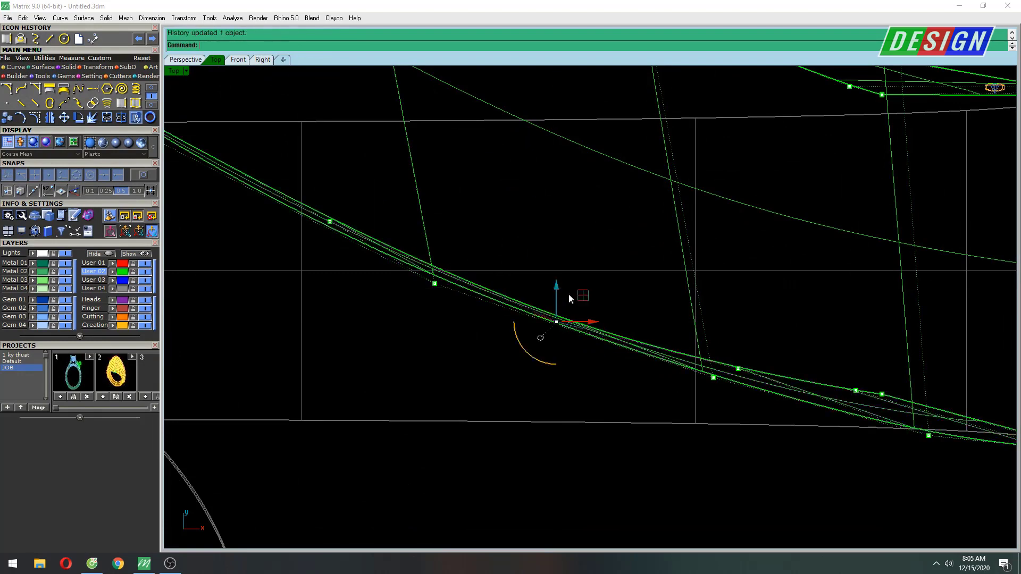
left_click_drag(717, 344, 713, 343)
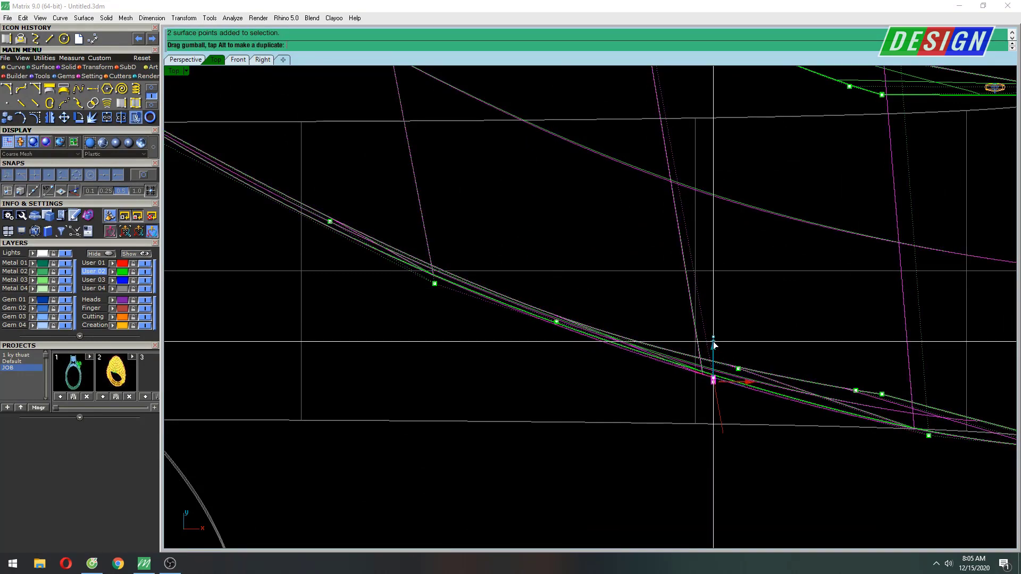
scroll(813, 375, "up", 2)
scroll(726, 351, "down", 1)
scroll(691, 329, "down", 3)
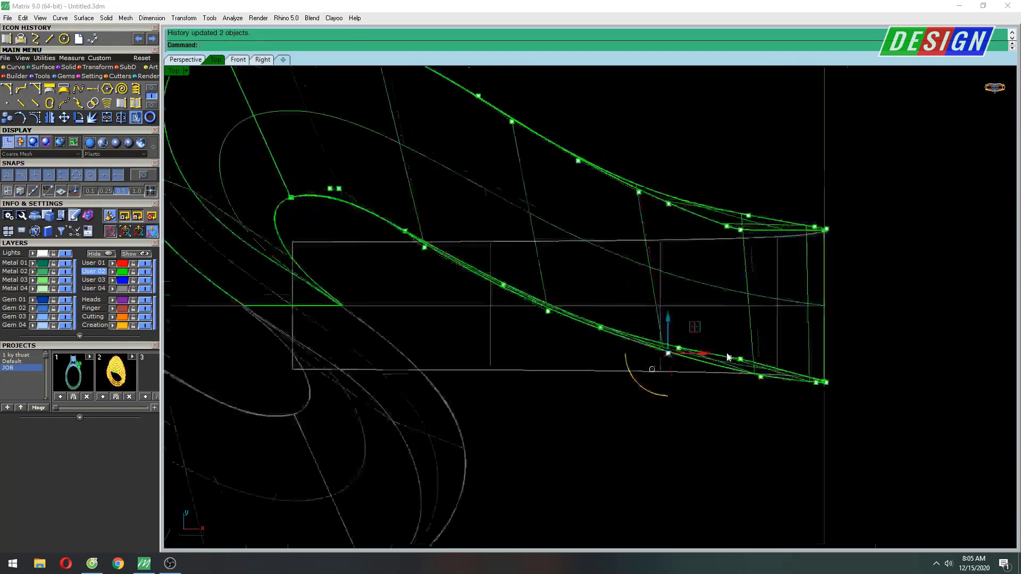
right_click_drag(540, 243, 607, 297)
key("Escape")
mouse_move(707, 308)
right_mouse_down()
mouse_move(669, 290)
mouse_move(671, 323)
mouse_move(738, 310)
mouse_move(736, 269)
mouse_move(688, 302)
right_mouse_up()
Step: Inspect the shaded band in the Perspective and Right views, orbiting around the curl
key("ctrl+F4")
scroll(569, 292, "down", 5)
scroll(656, 344, "up", 8)
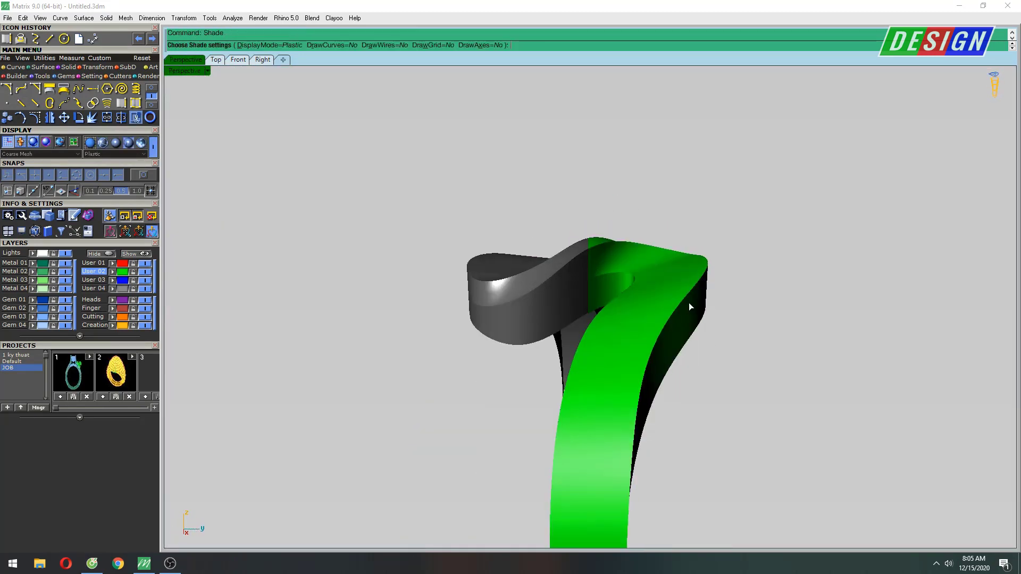
key("ctrl+F3")
scroll(600, 315, "down", 5)
key("ctrl+F4")
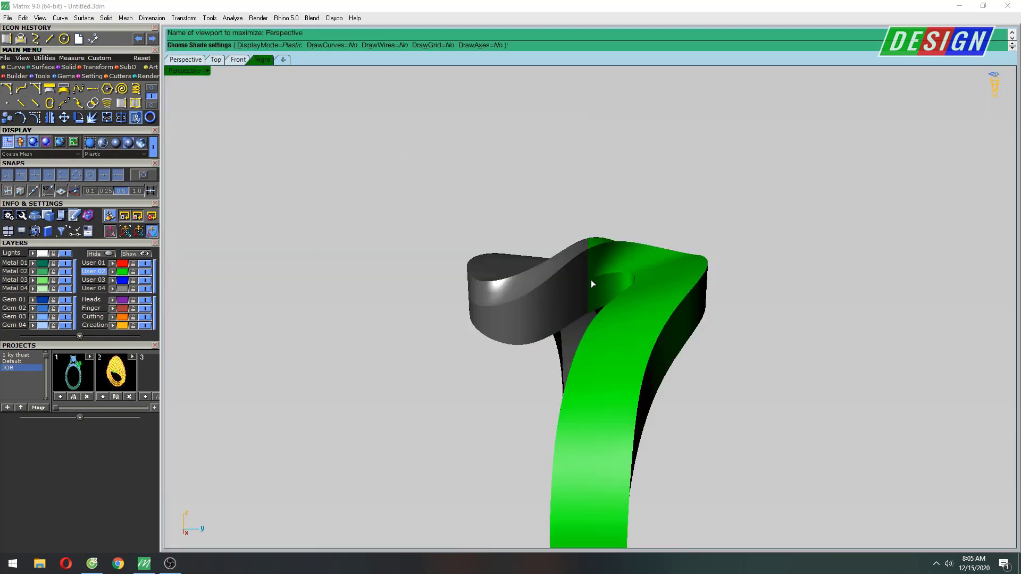
right_click_drag(593, 281, 585, 289)
scroll(586, 291, "up", 3)
mouse_move(590, 345)
right_mouse_down()
mouse_move(733, 244)
mouse_move(827, 269)
mouse_move(644, 308)
mouse_move(665, 269)
right_mouse_up()
Step: Maximize the Top view and select the band's surfaces to show their control points
key("ctrl+F1")
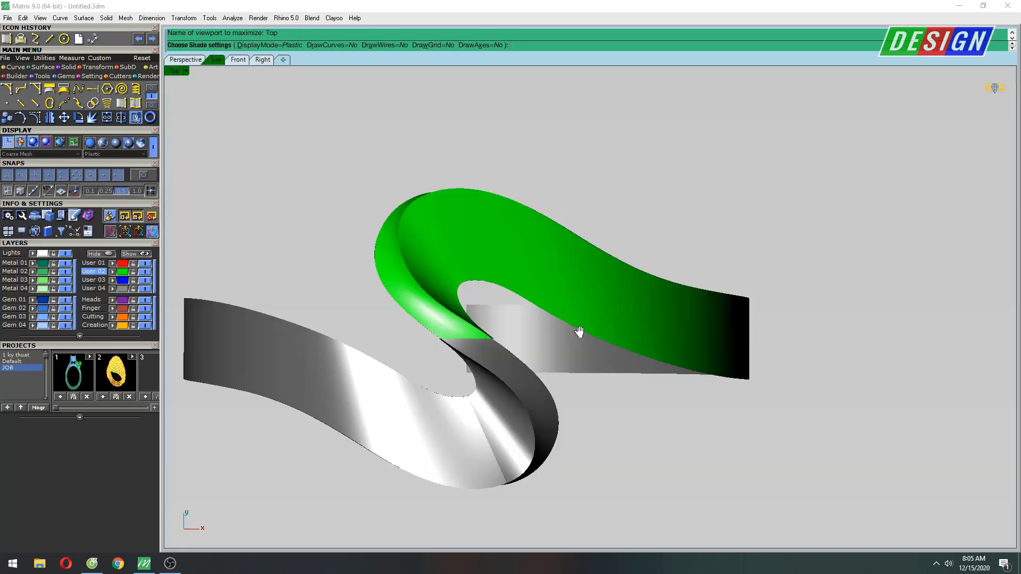
scroll(471, 336, "up", 3)
scroll(472, 336, "up", 2)
left_click(527, 304)
scroll(526, 305, "up", 2)
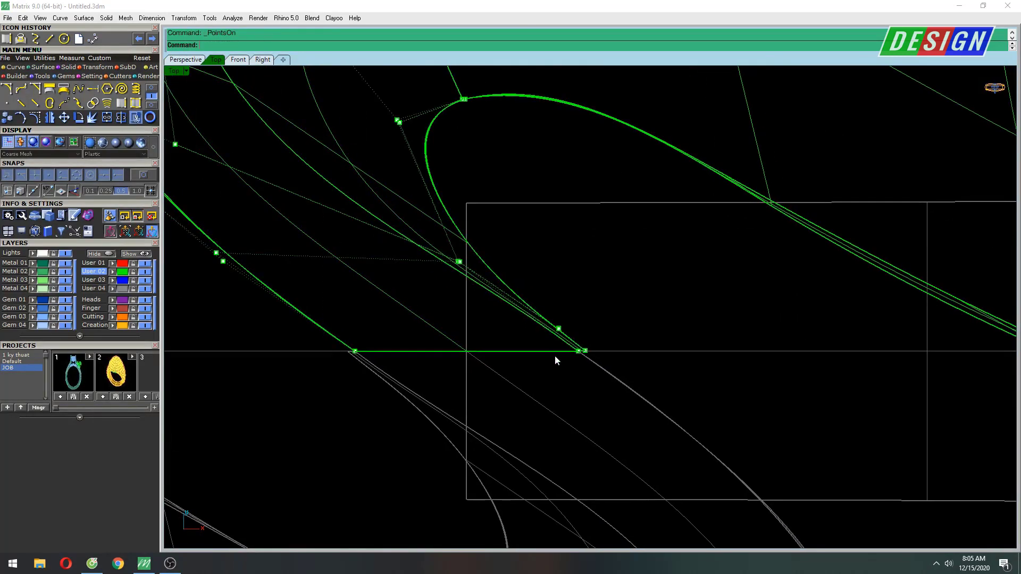
Step: Drag the first loop control points down-right to start reshaping the curl
scroll(554, 355, "up", 2)
right_click_drag(251, 382, 419, 364)
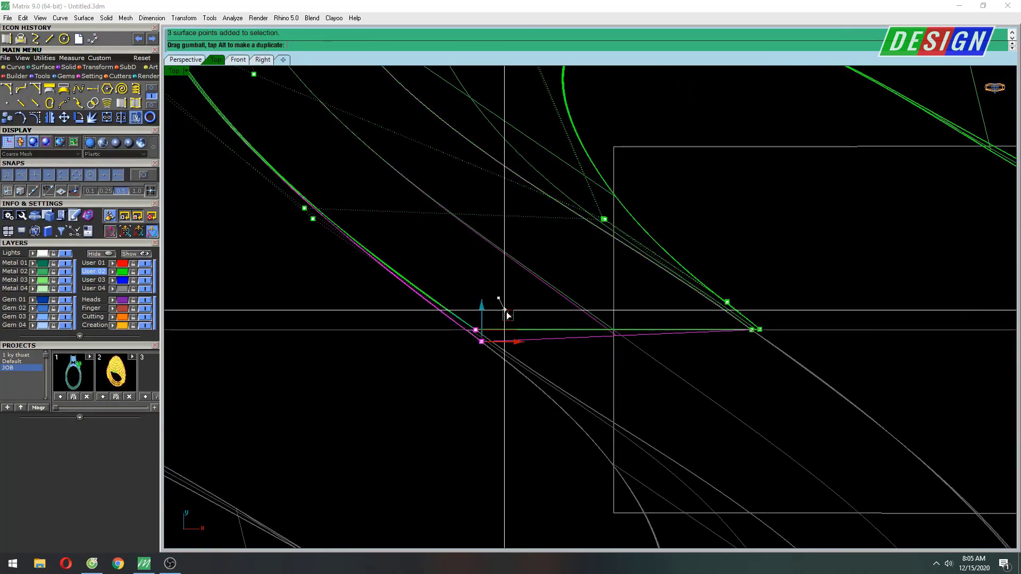
left_click_drag(501, 304, 524, 328)
right_click_drag(734, 327, 678, 355)
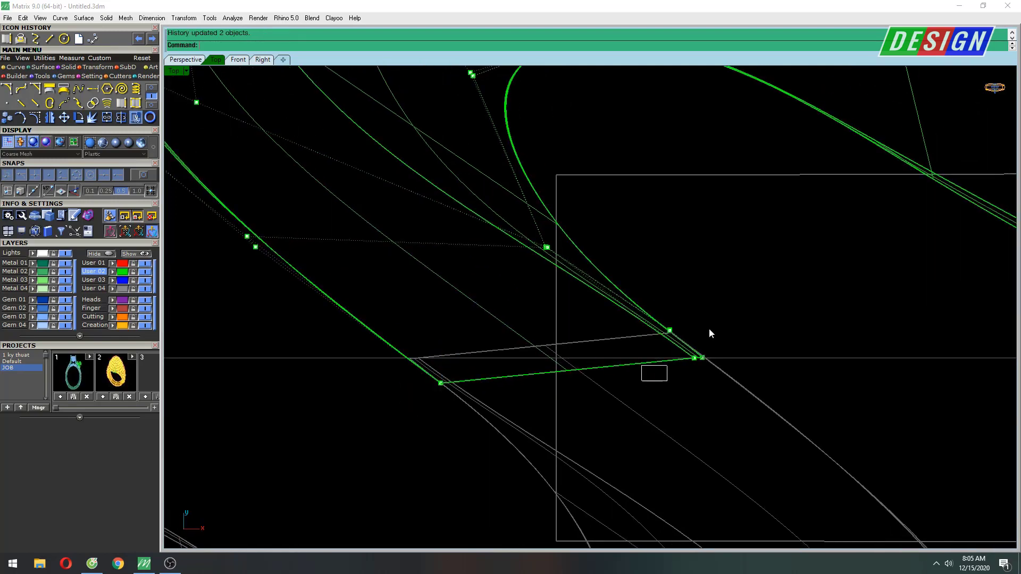
left_click_drag(712, 319, 686, 272)
scroll(638, 302, "up", 2)
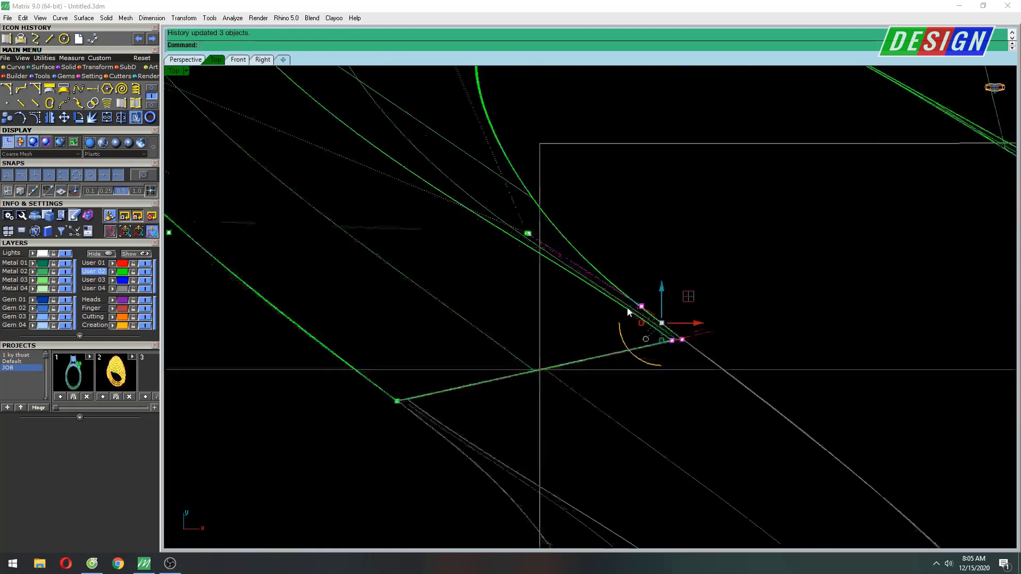
mouse_move(601, 320)
left_mouse_down()
mouse_move(700, 271)
mouse_move(663, 273)
left_mouse_up()
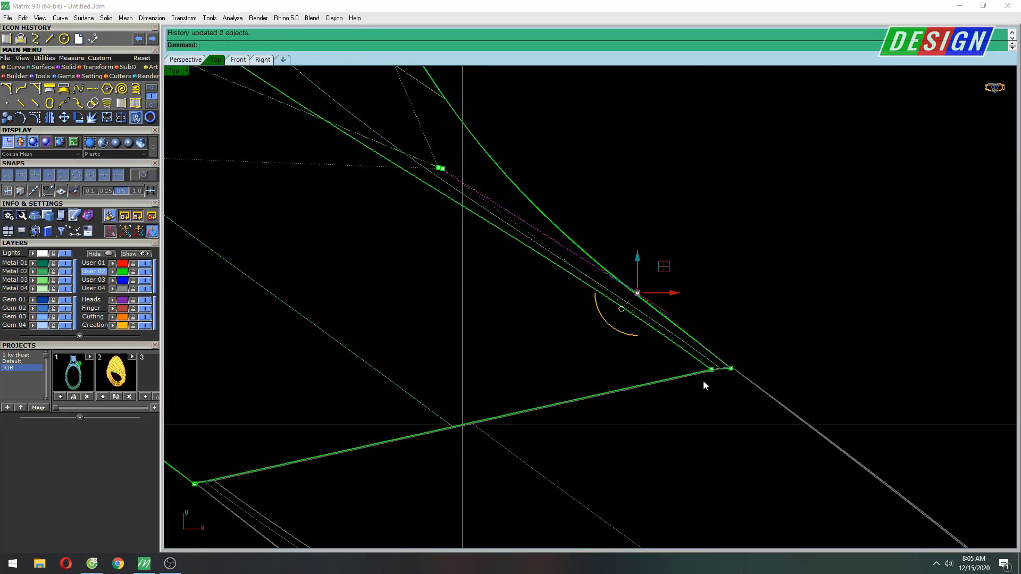
right_click_drag(307, 545, 381, 433)
scroll(478, 357, "down", 5)
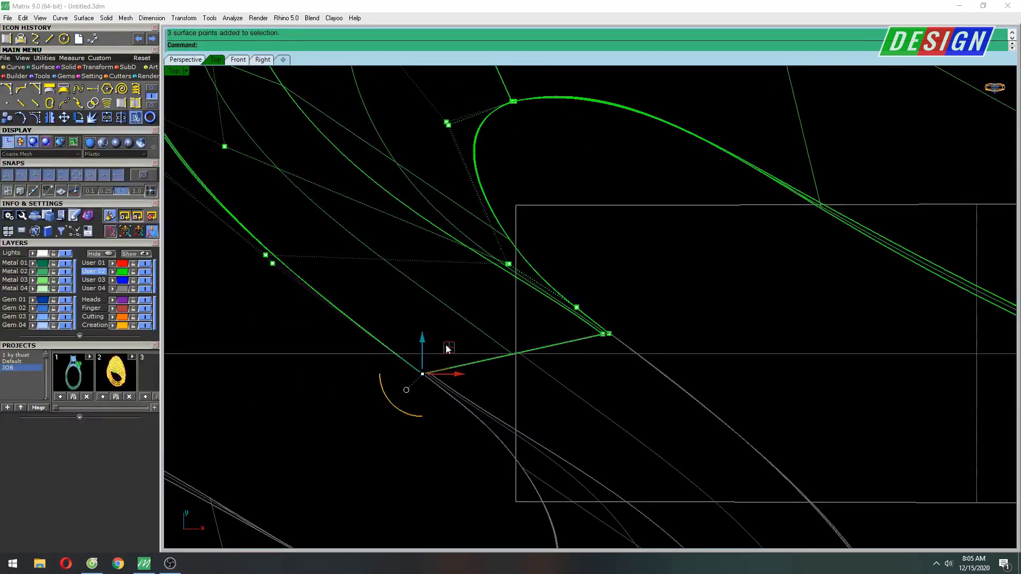
left_click_drag(446, 346, 493, 384)
scroll(585, 365, "up", 3)
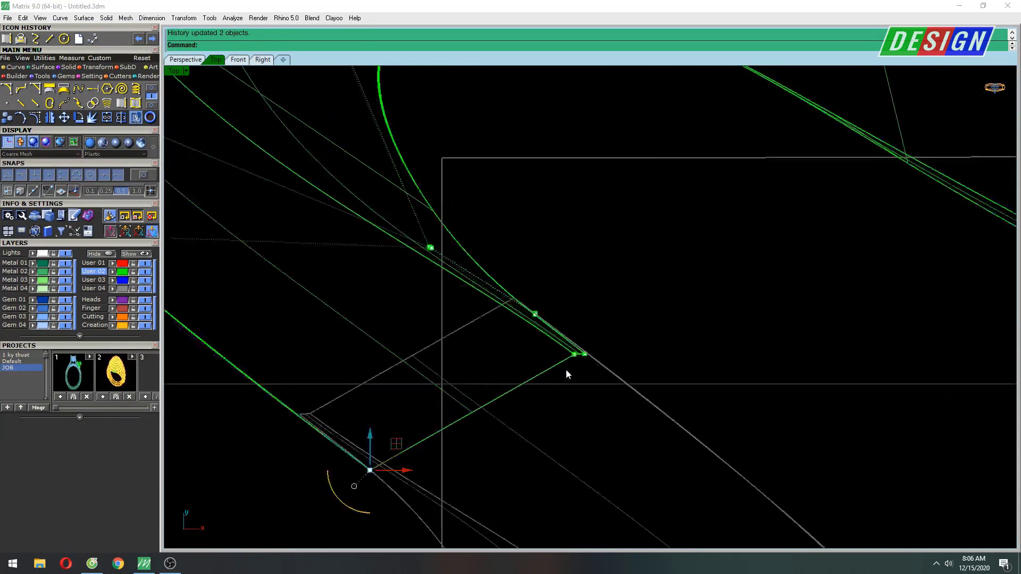
scroll(568, 371, "up", 2)
Step: Box-select clusters of corner points and move them to align the loop's corner
left_click_drag(567, 372, 639, 319)
mouse_move(579, 298)
left_mouse_down()
mouse_move(569, 287)
mouse_move(579, 238)
left_mouse_up()
scroll(537, 276, "up", 2)
scroll(579, 239, "down", 2)
left_click_drag(591, 339, 531, 273)
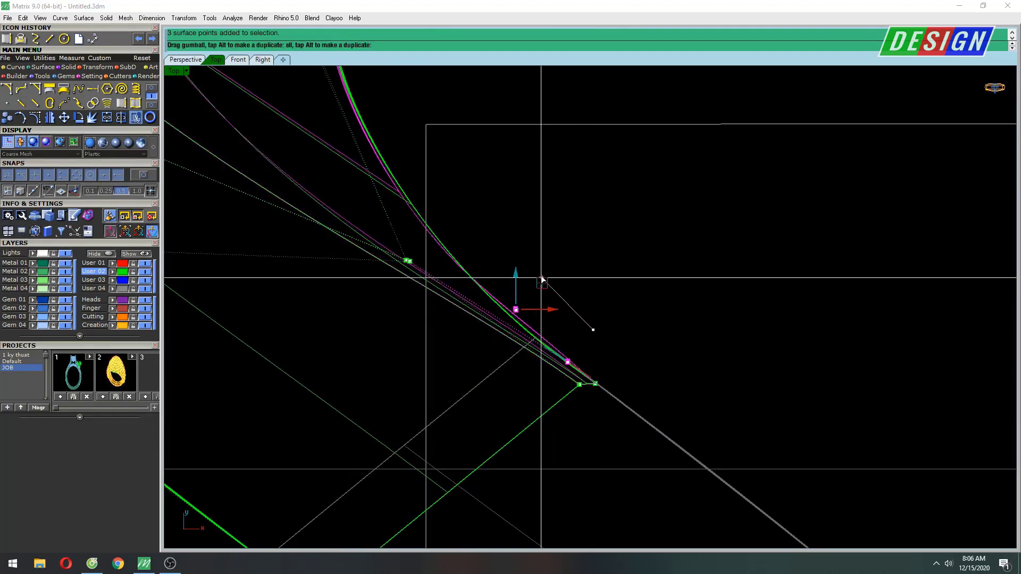
scroll(481, 369, "up", 2)
scroll(463, 382, "up", 1)
mouse_move(463, 420)
left_mouse_down()
mouse_move(521, 369)
mouse_move(491, 366)
left_mouse_up()
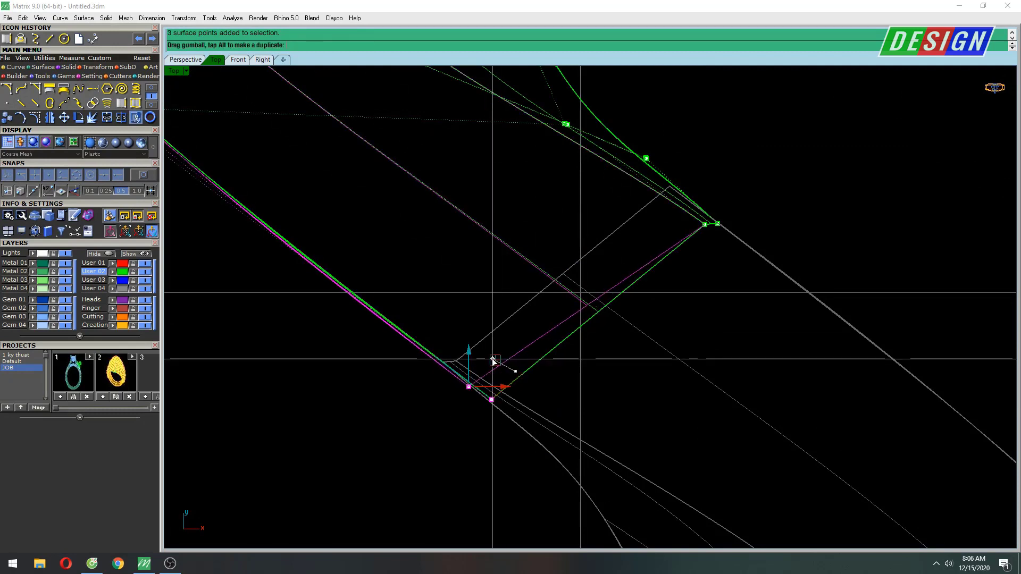
right_click_drag(752, 196, 687, 271)
left_click_drag(674, 263, 679, 295)
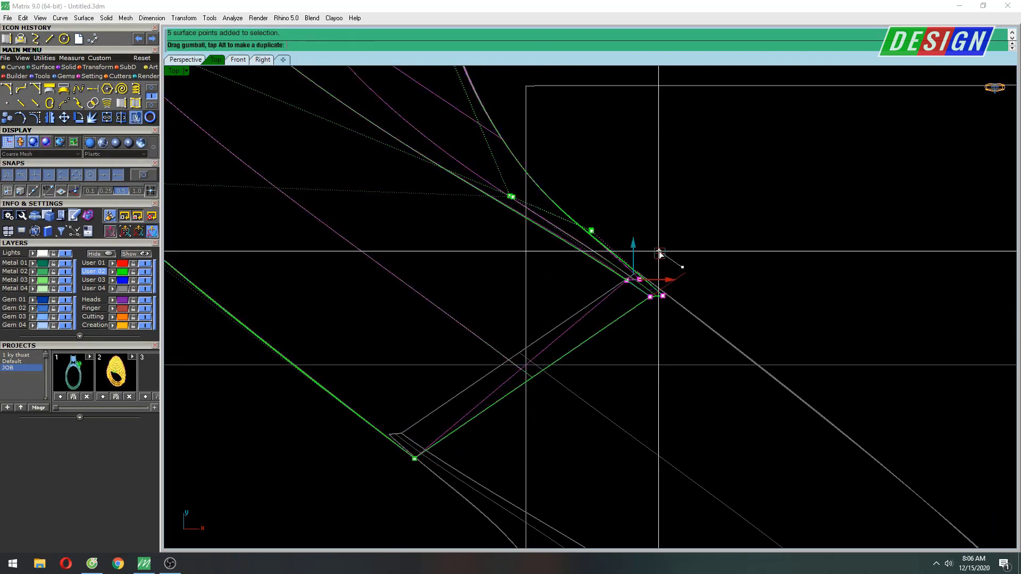
scroll(649, 258, "up", 4)
scroll(650, 257, "up", 1)
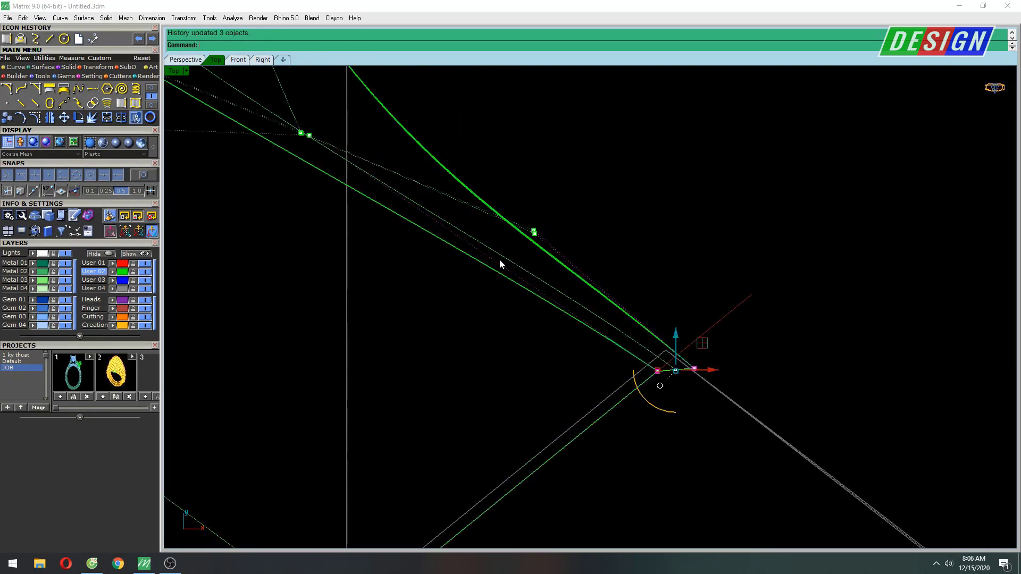
mouse_move(500, 262)
left_mouse_down()
mouse_move(572, 204)
mouse_move(519, 176)
left_mouse_up()
scroll(619, 303, "down", 2)
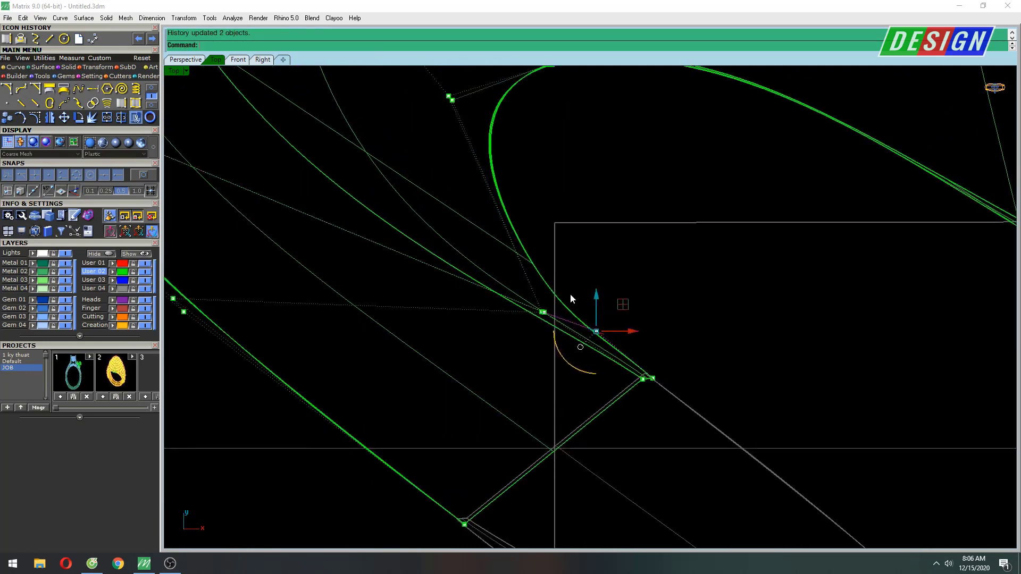
scroll(579, 257, "down", 2)
scroll(526, 304, "down", 1)
Step: Fine-tune individual control points to refine the green curve's inner loop
left_click_drag(648, 434, 632, 414)
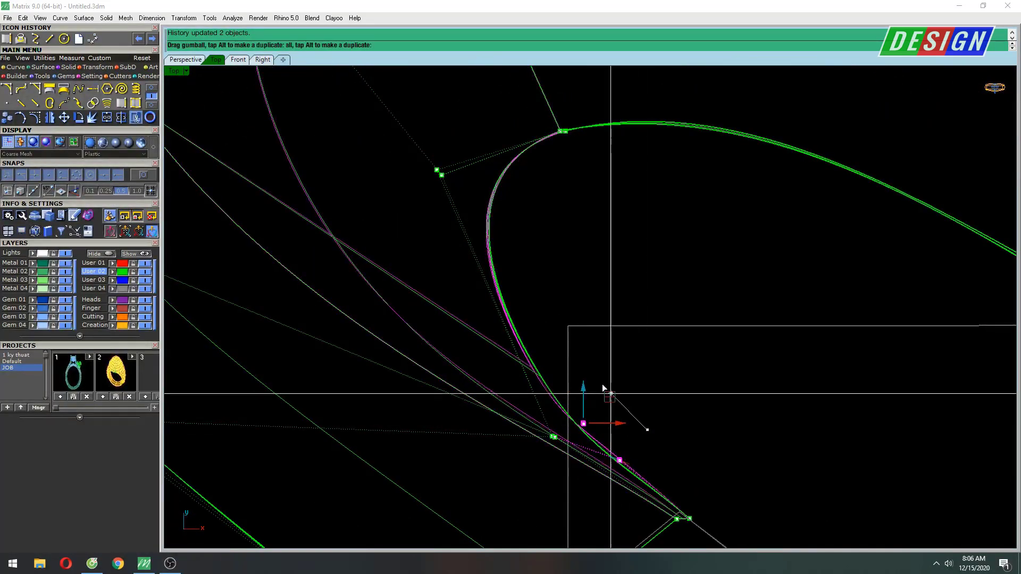
right_click_drag(508, 275, 563, 313)
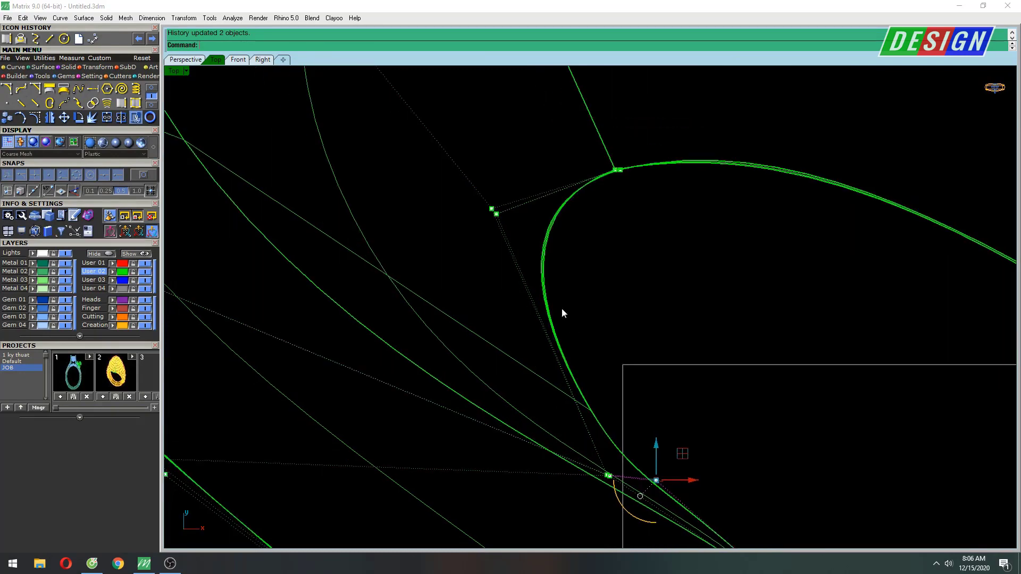
left_click_drag(523, 185, 520, 190)
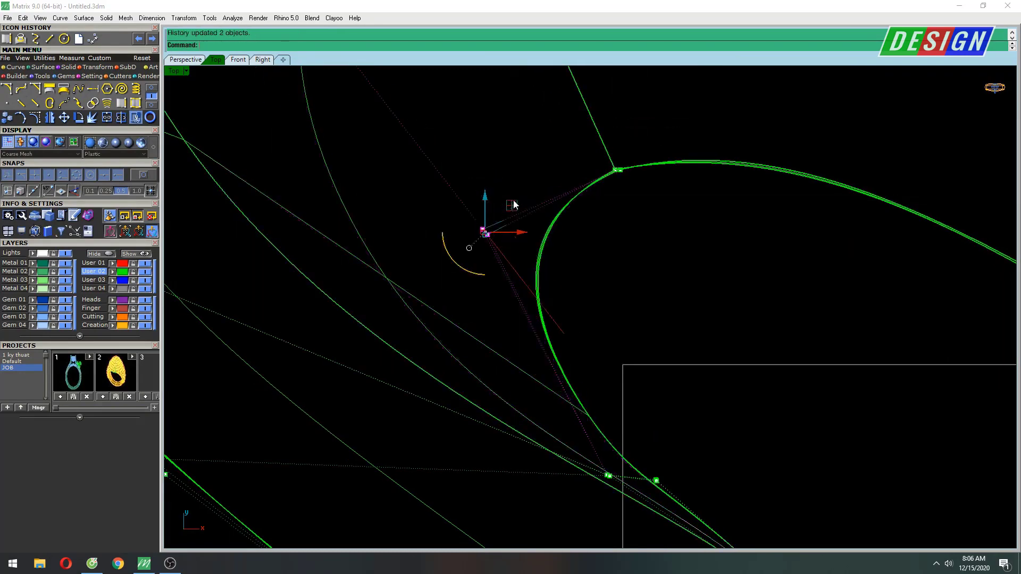
scroll(645, 372, "up", 1)
scroll(618, 412, "up", 2)
scroll(611, 404, "up", 3)
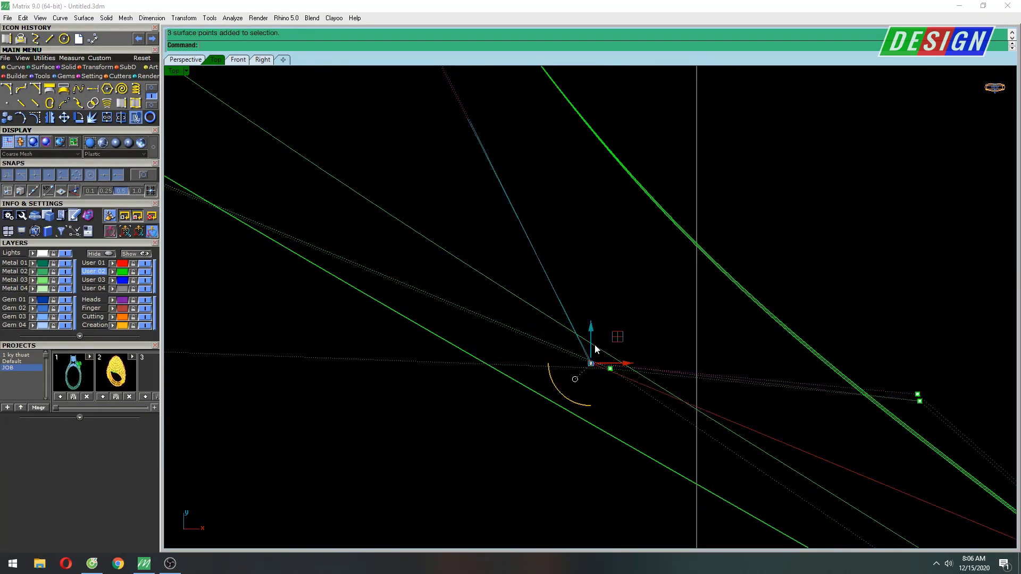
right_click_drag(595, 349, 604, 382)
left_click_drag(595, 391, 519, 242)
mouse_move(519, 241)
right_mouse_down()
mouse_move(616, 344)
mouse_move(601, 345)
right_mouse_up()
left_click_drag(601, 346, 592, 330)
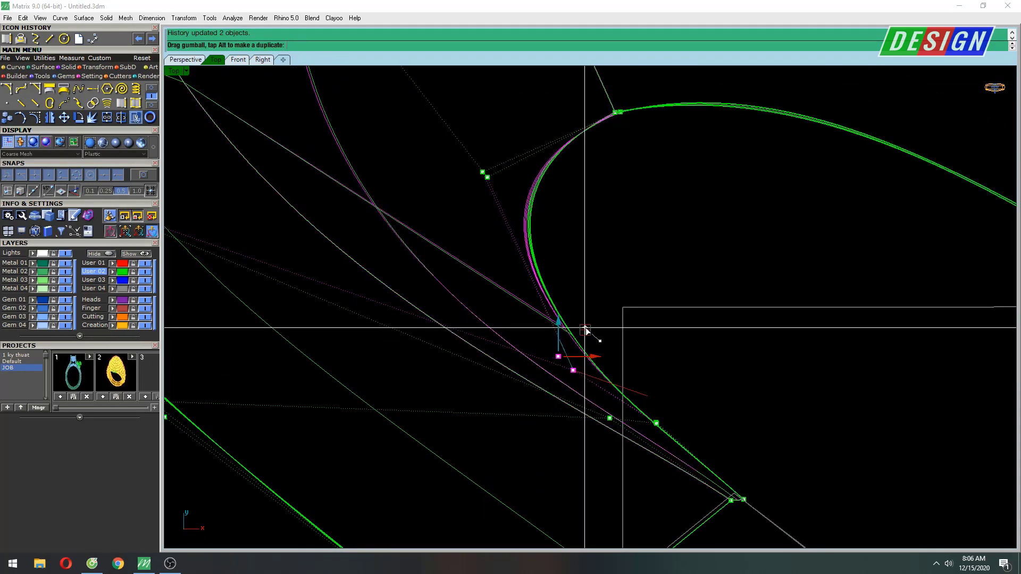
scroll(638, 430, "up", 5)
scroll(747, 376, "down", 1)
scroll(717, 358, "down", 2)
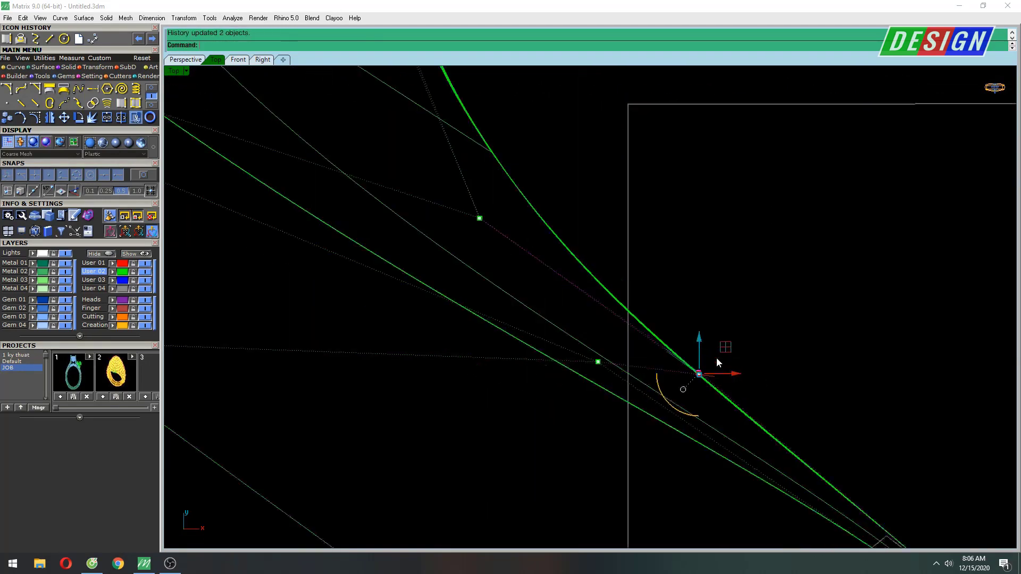
scroll(632, 343, "down", 2)
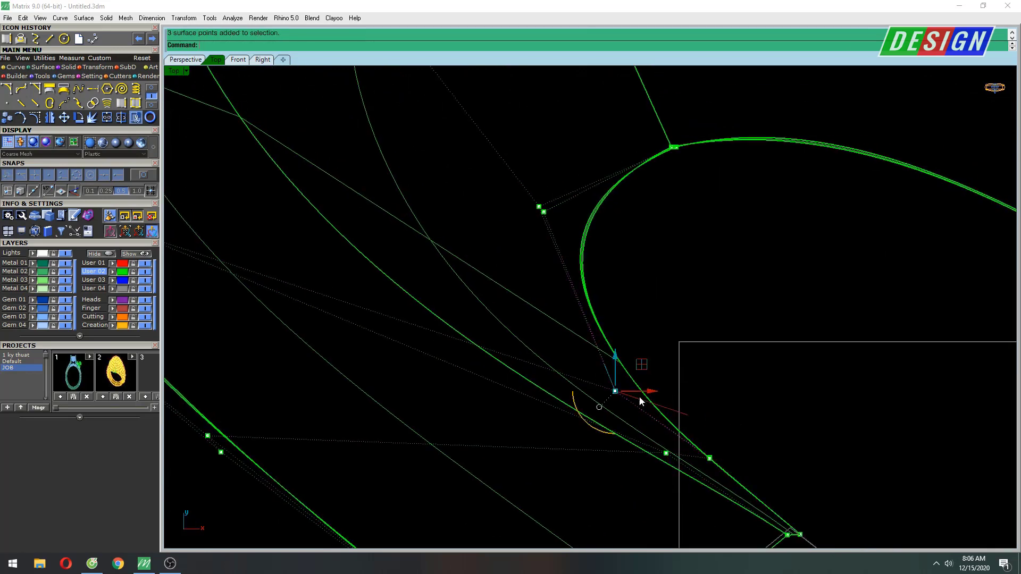
left_click_drag(641, 364, 634, 360)
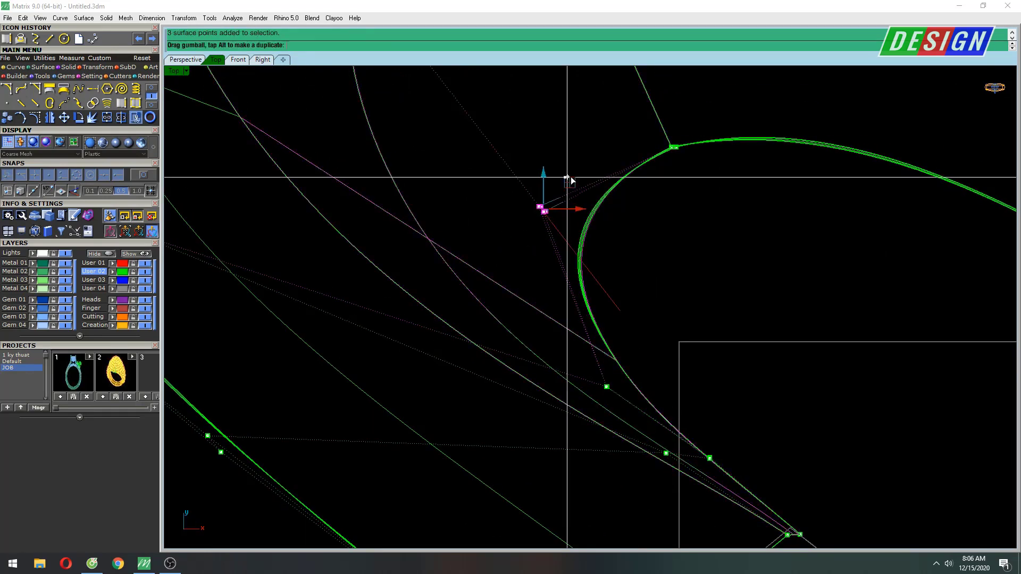
left_click_drag(570, 181, 581, 166)
scroll(598, 202, "down", 4)
scroll(710, 247, "up", 1)
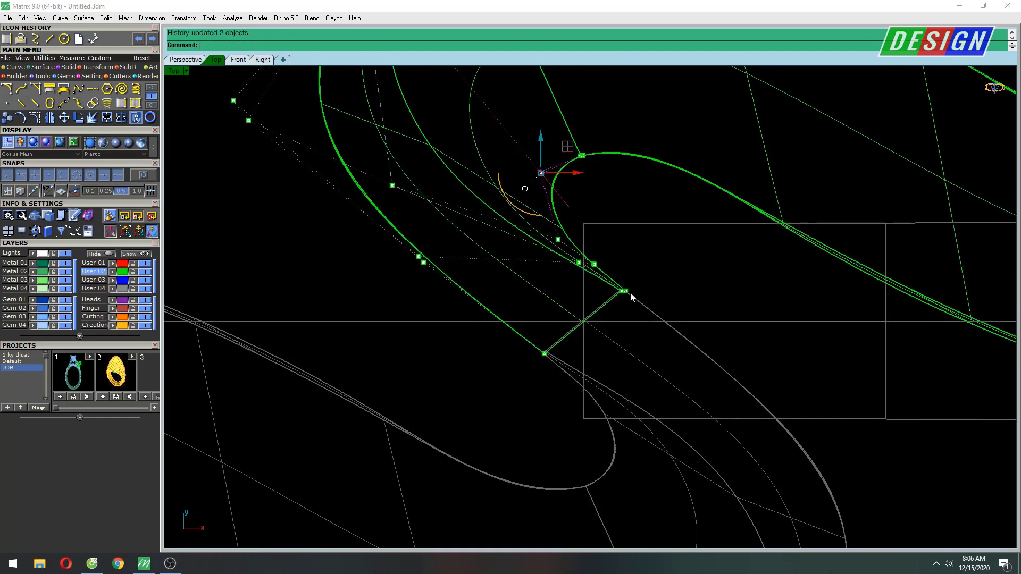
scroll(633, 293, "down", 3)
scroll(671, 303, "up", 5)
scroll(671, 297, "down", 4)
scroll(664, 265, "up", 1)
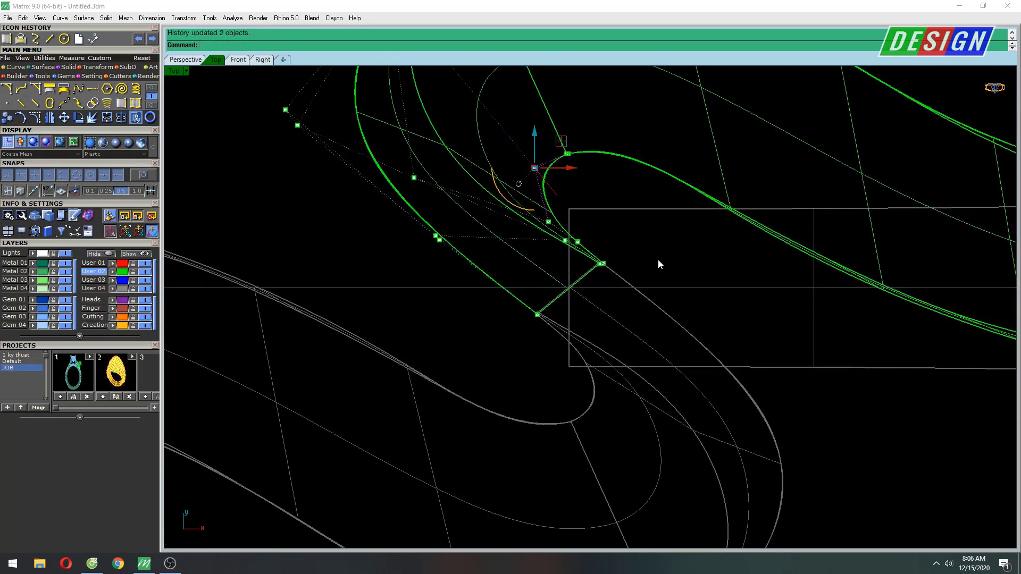
Step: Preview the reshaped band shaded in perspective and orbit to inspect it
key("ctrl+F4")
mouse_move(658, 280)
right_mouse_down()
mouse_move(659, 262)
mouse_move(637, 323)
right_mouse_up()
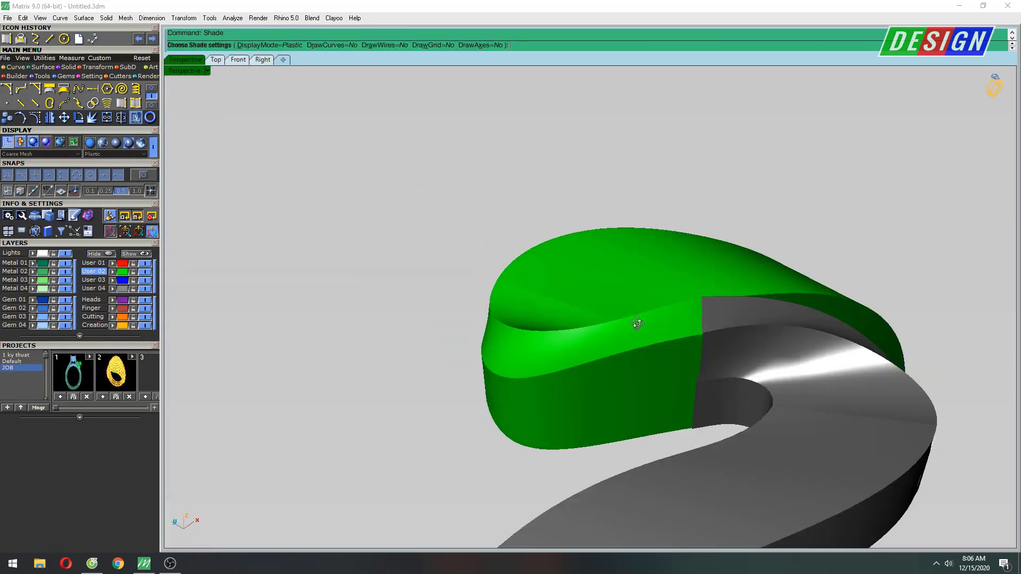
scroll(637, 323, "up", 3)
Step: Snap the green panel's top corner point onto the grey panel's corner
key("Return")
scroll(602, 410, "up", 3)
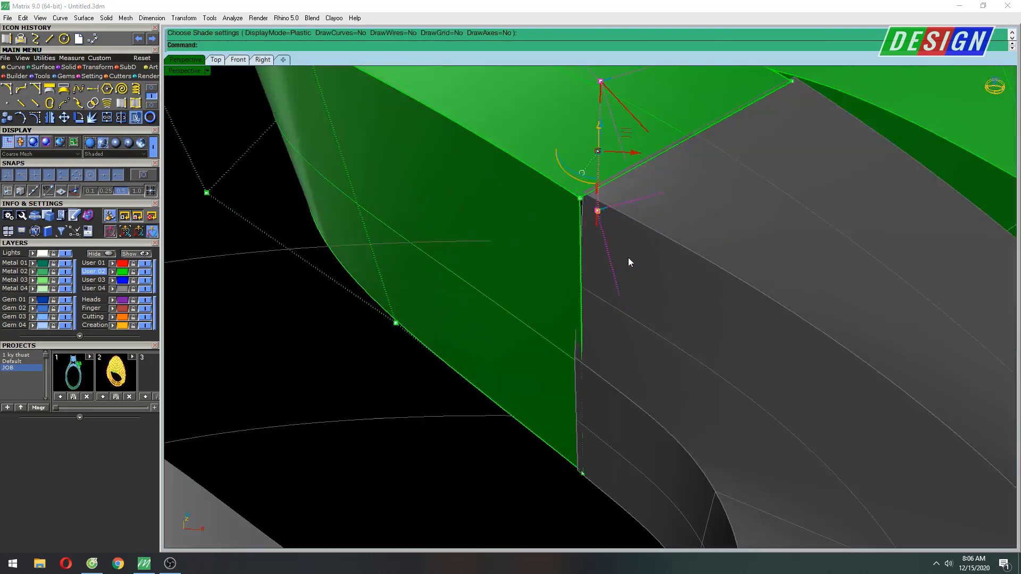
scroll(628, 262, "down", 3)
right_click_drag(674, 294, 747, 274)
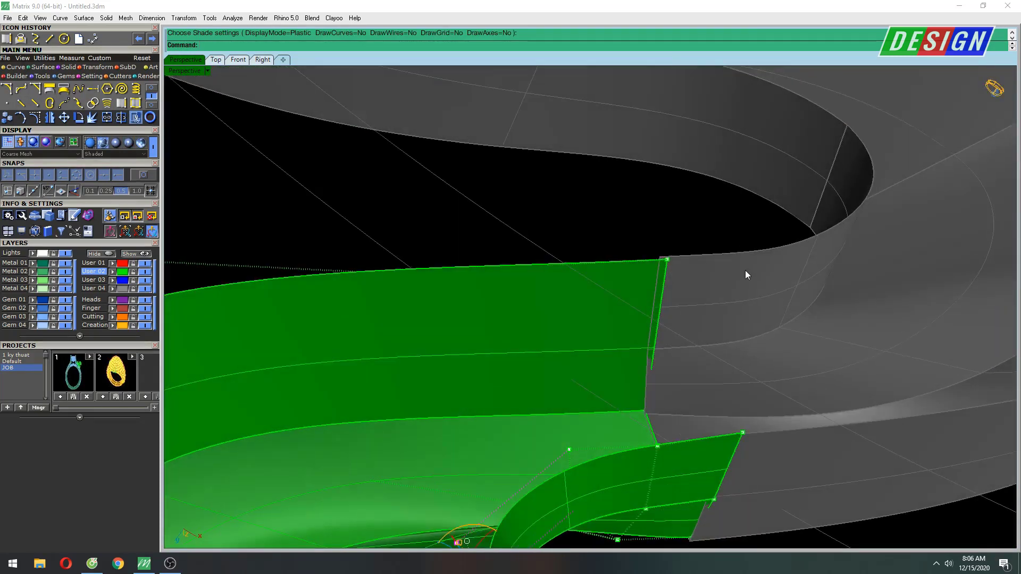
scroll(702, 257, "up", 3)
left_click(606, 240)
scroll(611, 250, "up", 2)
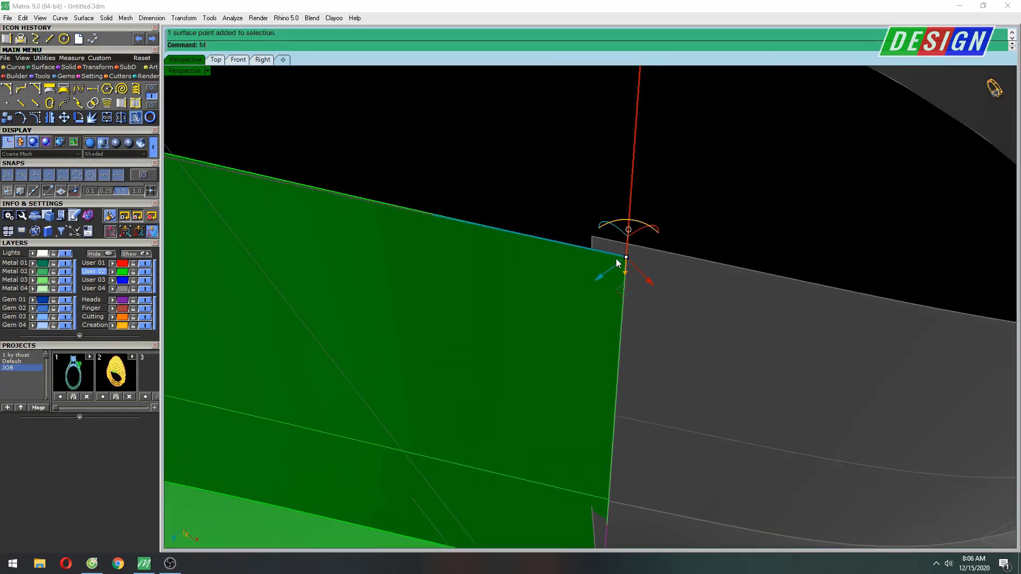
left_click_drag(627, 257, 592, 238)
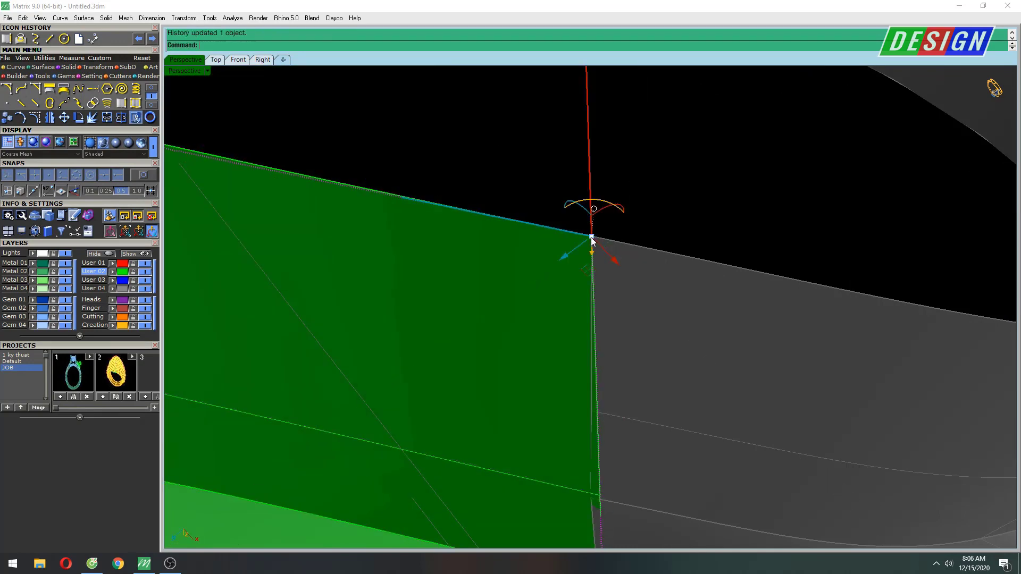
Step: Move the bottom corner point onto the matching grey panel corner
scroll(638, 303, "down", 2)
scroll(674, 284, "down", 2)
mouse_move(674, 285)
right_mouse_down()
mouse_move(669, 318)
mouse_move(664, 246)
mouse_move(618, 307)
mouse_move(538, 304)
mouse_move(494, 289)
right_mouse_up()
right_click(525, 272)
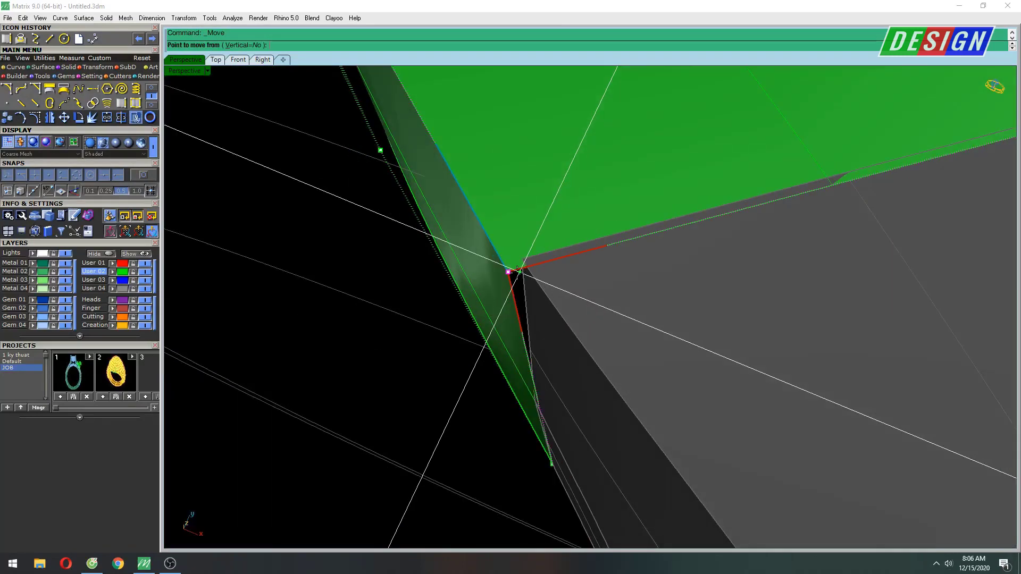
left_click(507, 271)
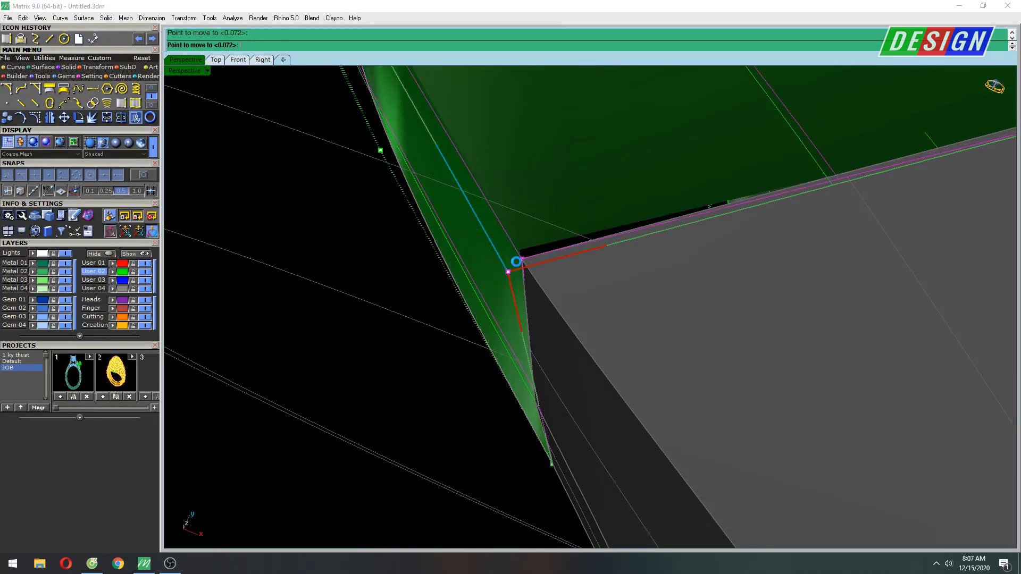
left_click(516, 261)
scroll(527, 261, "down", 3)
Step: Move another point to the edge's midpoint in wireframe, then check the joint shaded
right_click_drag(527, 260, 528, 292)
scroll(578, 227, "up", 5)
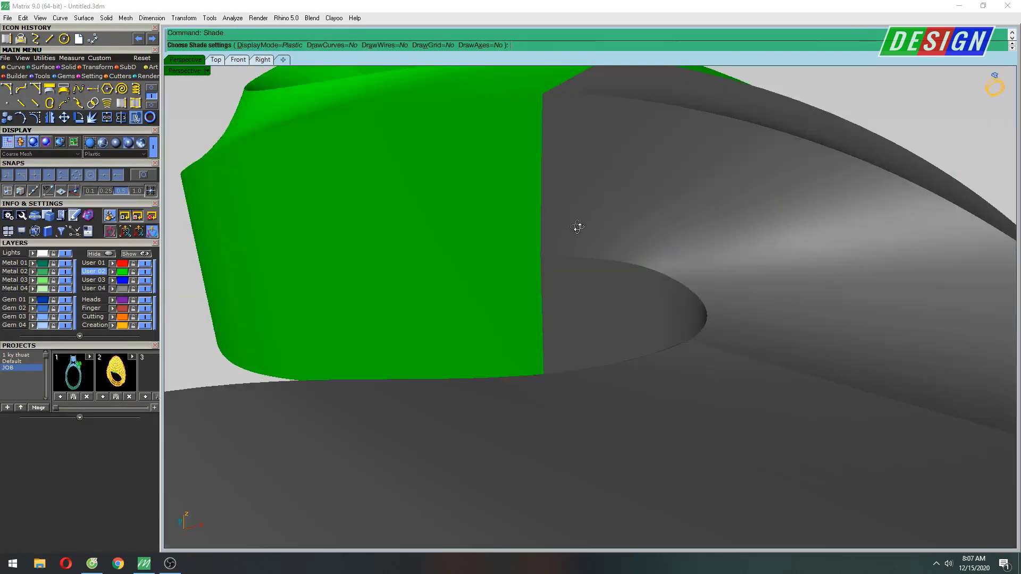
mouse_move(578, 227)
right_mouse_down()
mouse_move(429, 267)
mouse_move(608, 244)
mouse_move(476, 253)
mouse_move(589, 240)
mouse_move(604, 307)
right_mouse_up()
scroll(542, 305, "up", 3)
right_click_drag(591, 256, 565, 269, "shift")
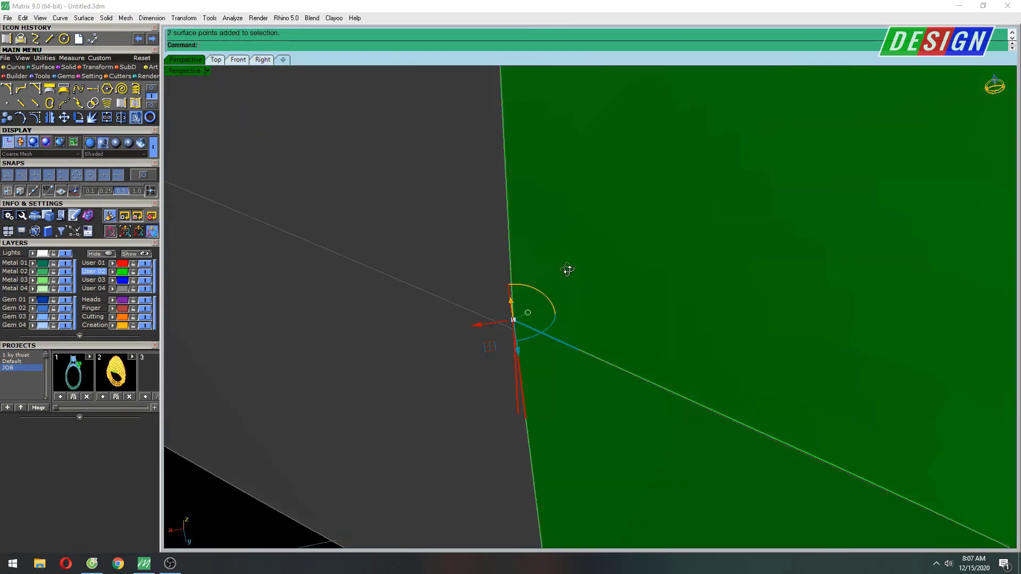
key("ctrl+alt+w")
type("m")
key("Return")
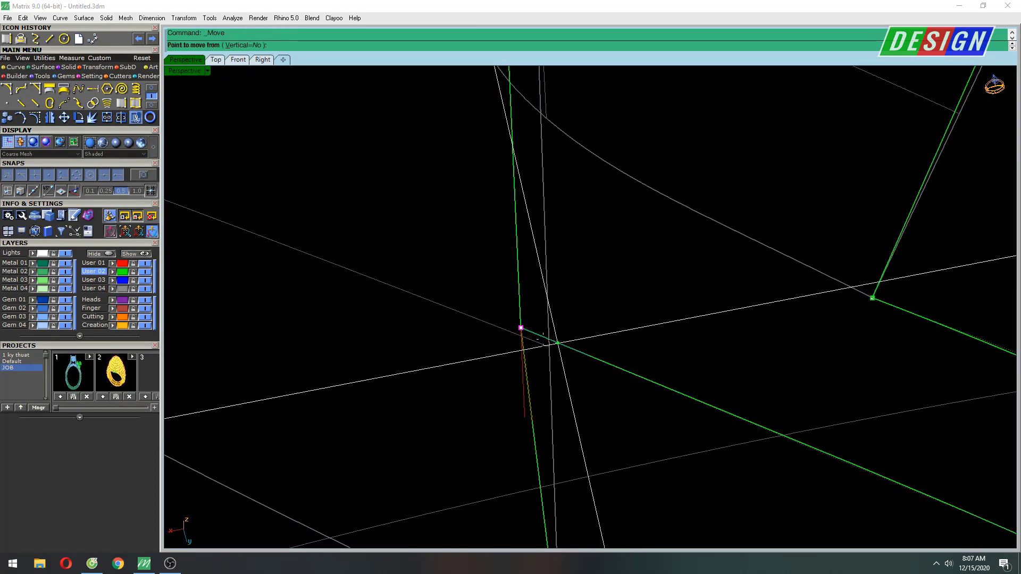
left_click(520, 328)
left_click(549, 347)
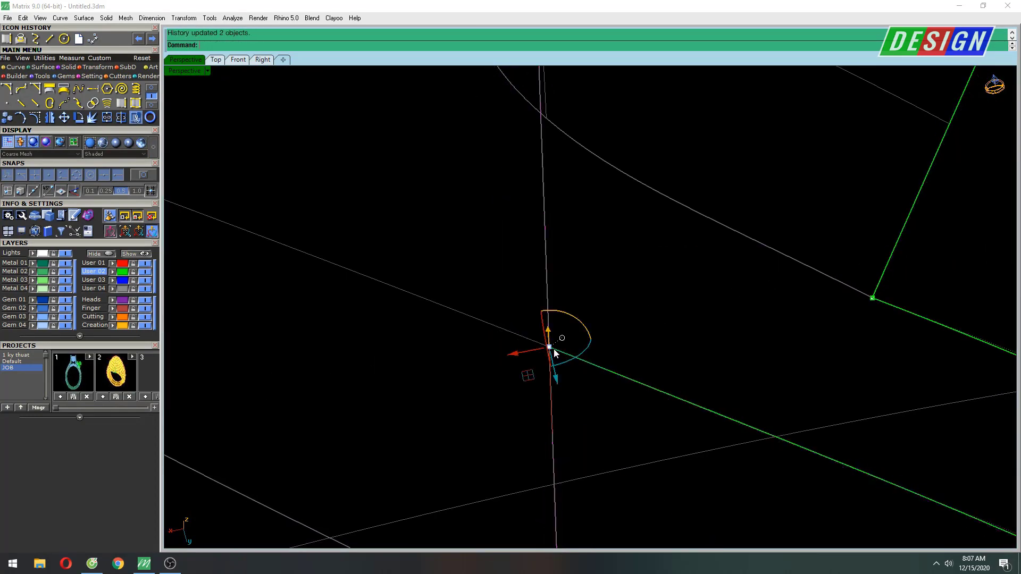
key("ctrl+alt+s")
Step: Show the green band's control points in a shaded, maximized Top view
scroll(589, 281, "down", 5)
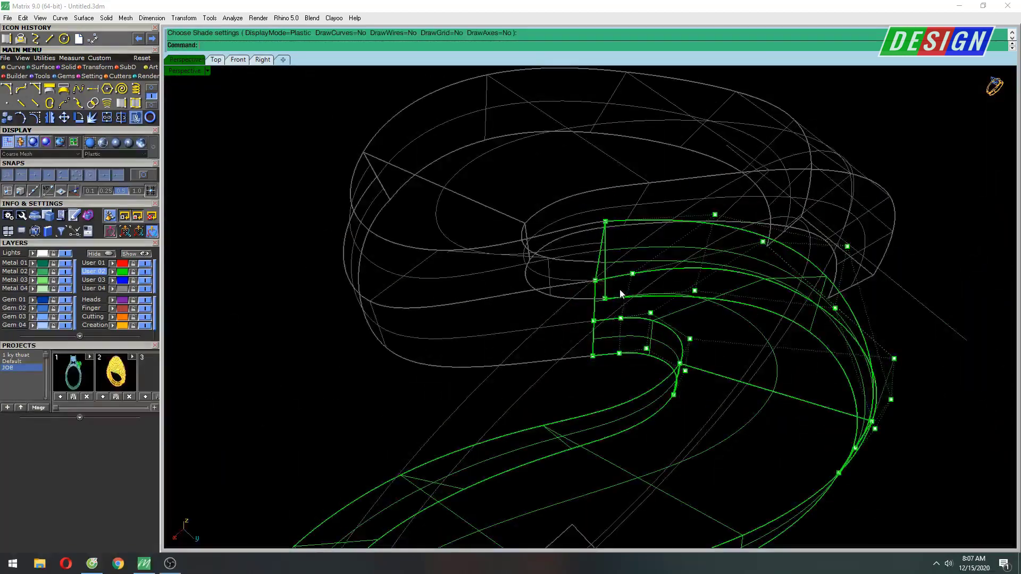
right_click_drag(665, 286, 620, 274)
key("ctrl+alt+s")
key("ctrl+F1")
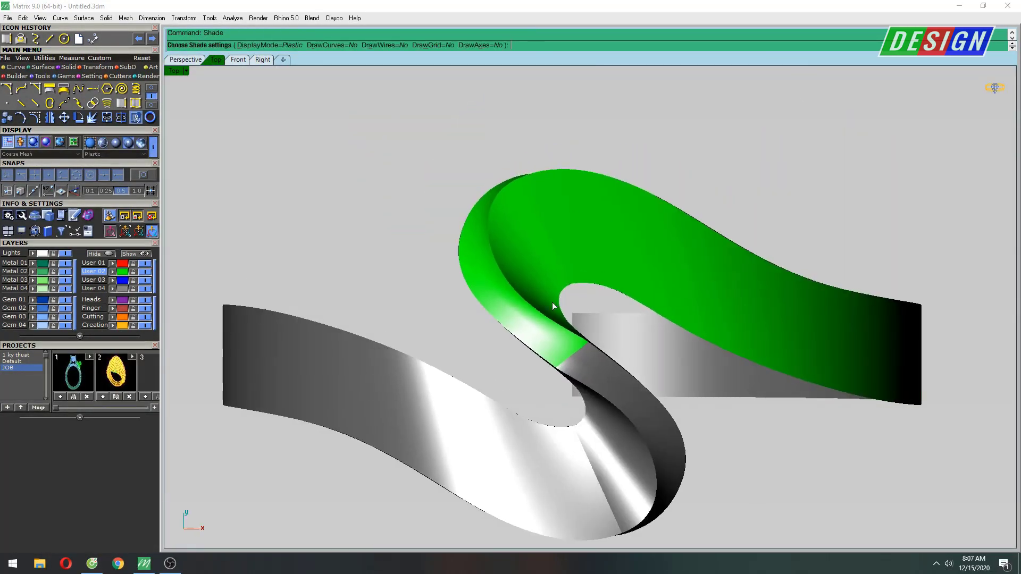
scroll(551, 302, "up", 5)
key("F10")
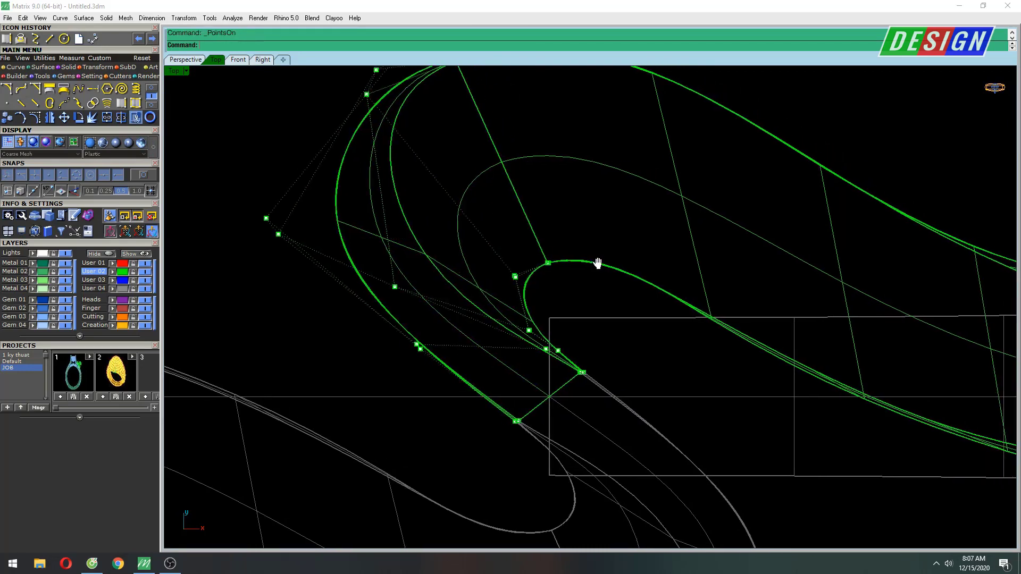
key("ctrl+alt+s")
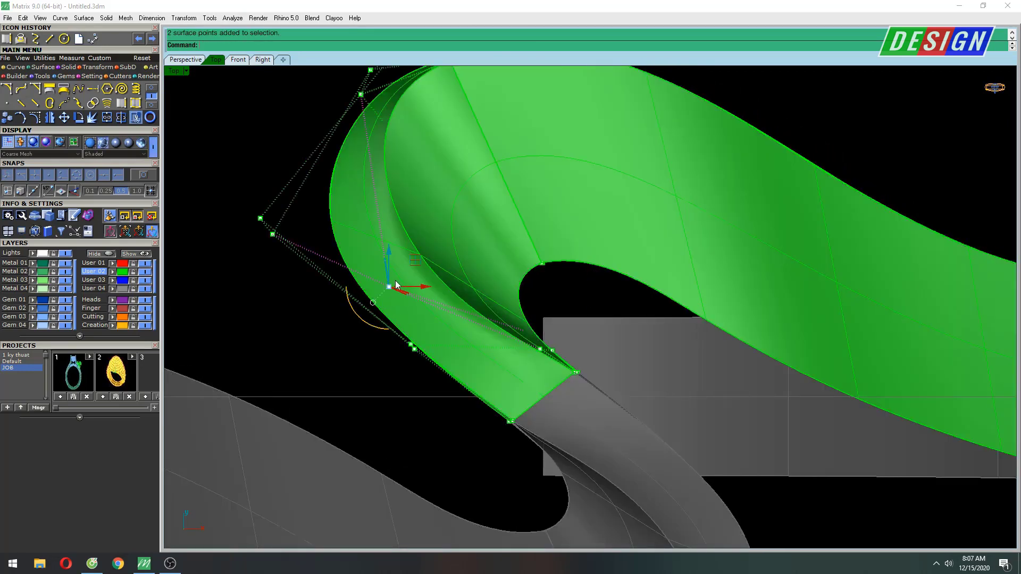
Step: Nudge the inner curl points of the green loop up to smooth the fold, then end the shaded preview
left_click_drag(389, 286, 397, 279)
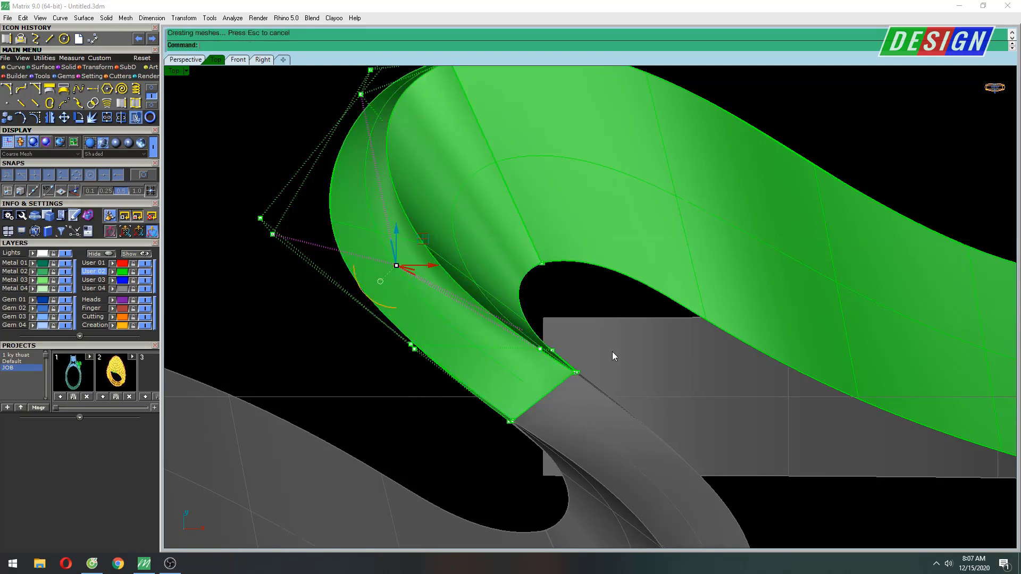
scroll(612, 355, "up", 4)
scroll(461, 340, "down", 4)
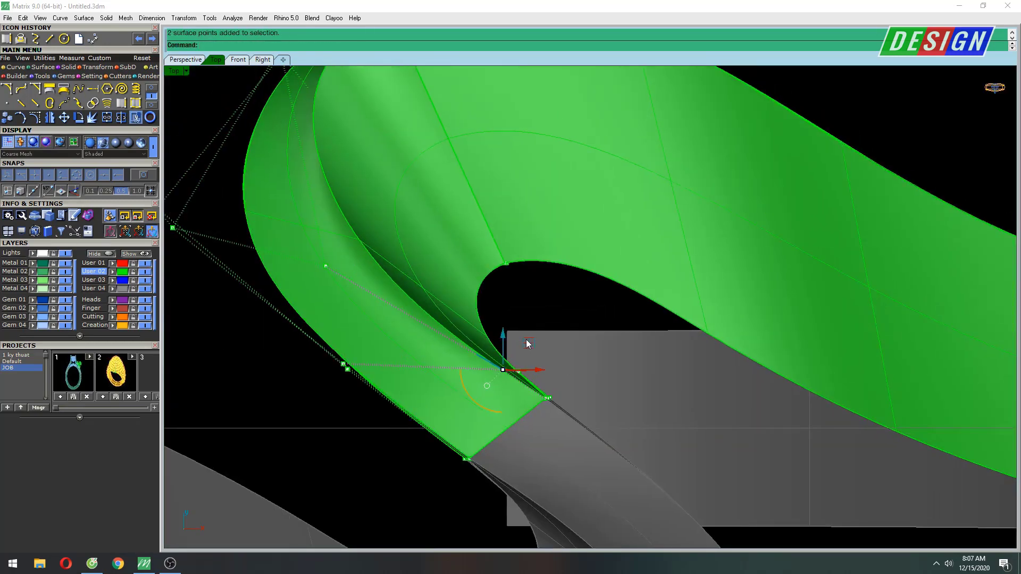
left_click_drag(525, 339, 443, 279)
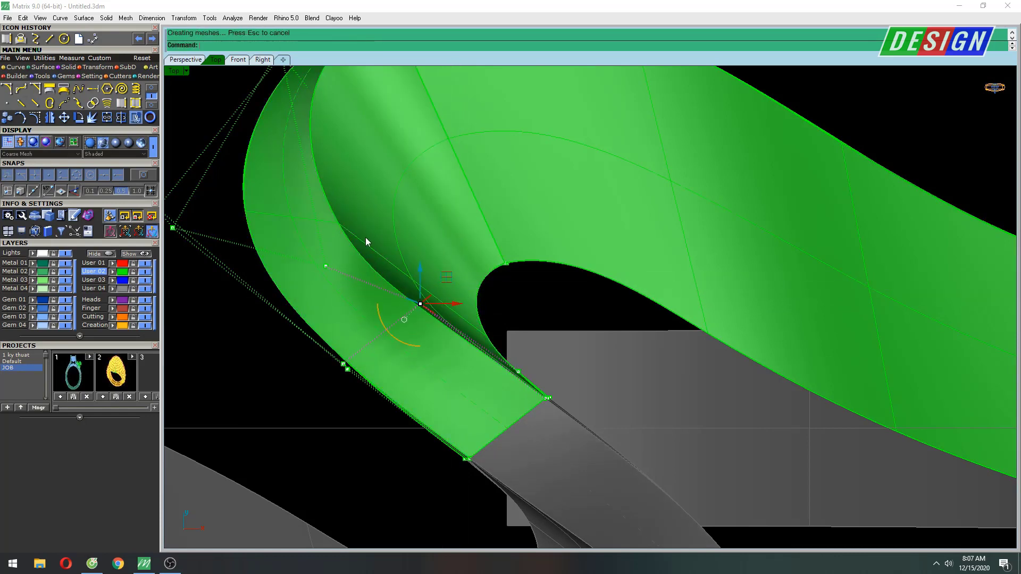
right_click_drag(365, 237, 425, 384)
left_click_drag(470, 352, 470, 332)
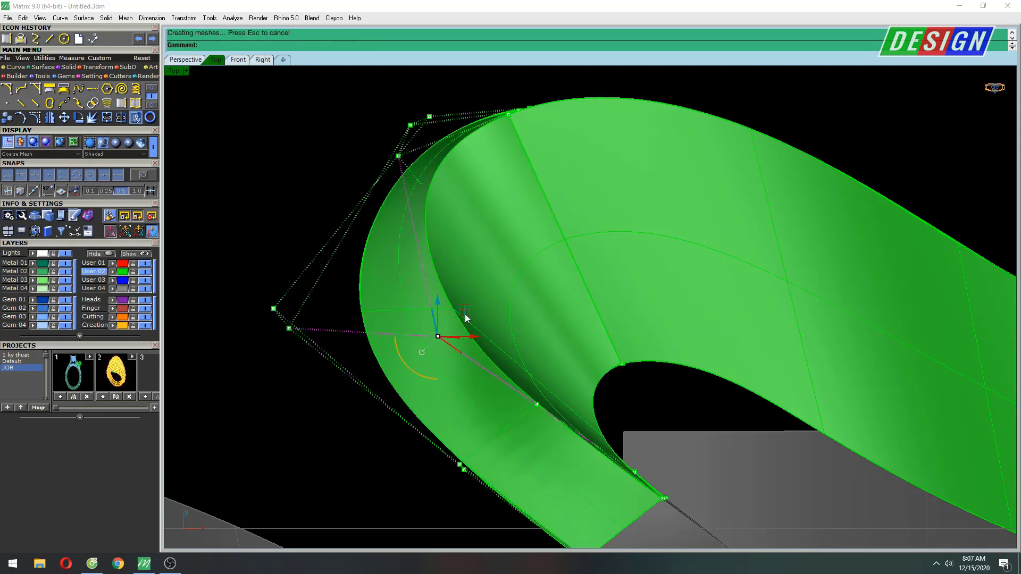
left_click_drag(465, 318, 468, 308)
scroll(535, 308, "down", 3)
right_click_drag(534, 308, 530, 291)
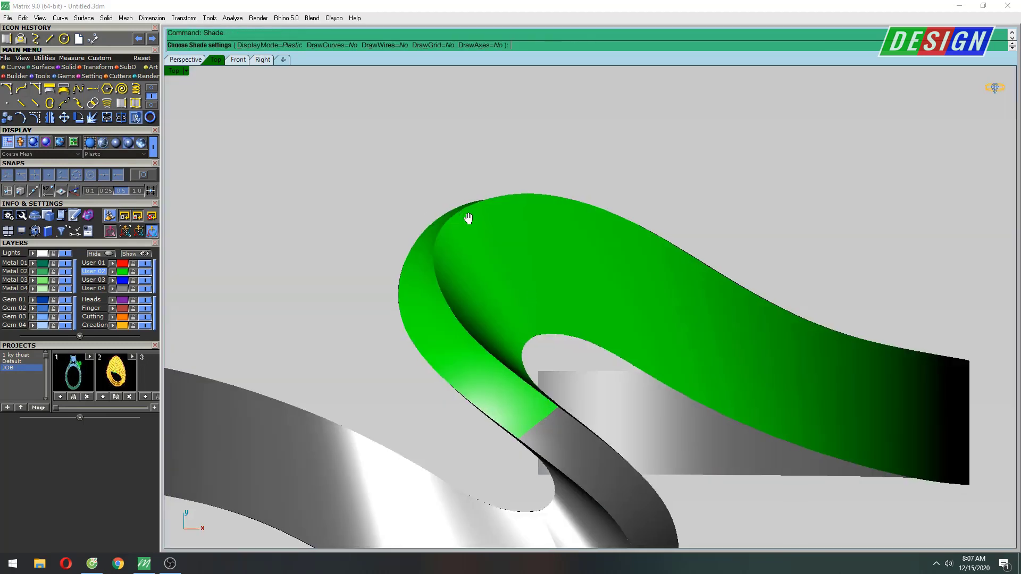
key("Escape")
scroll(425, 242, "up", 5)
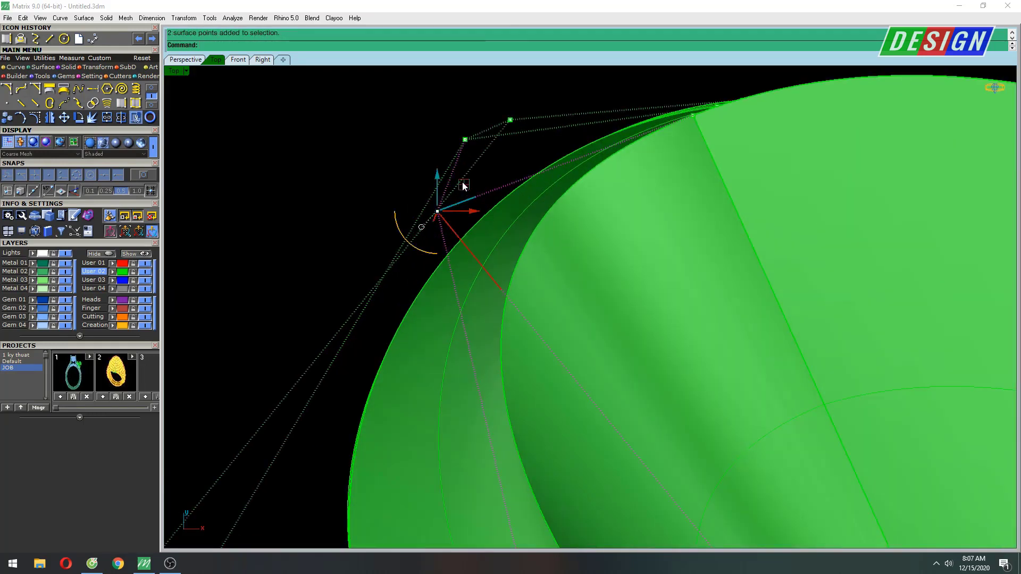
Step: Lower a band control point slightly and check the result in a plastic-shaded preview
left_click_drag(468, 196, 469, 200)
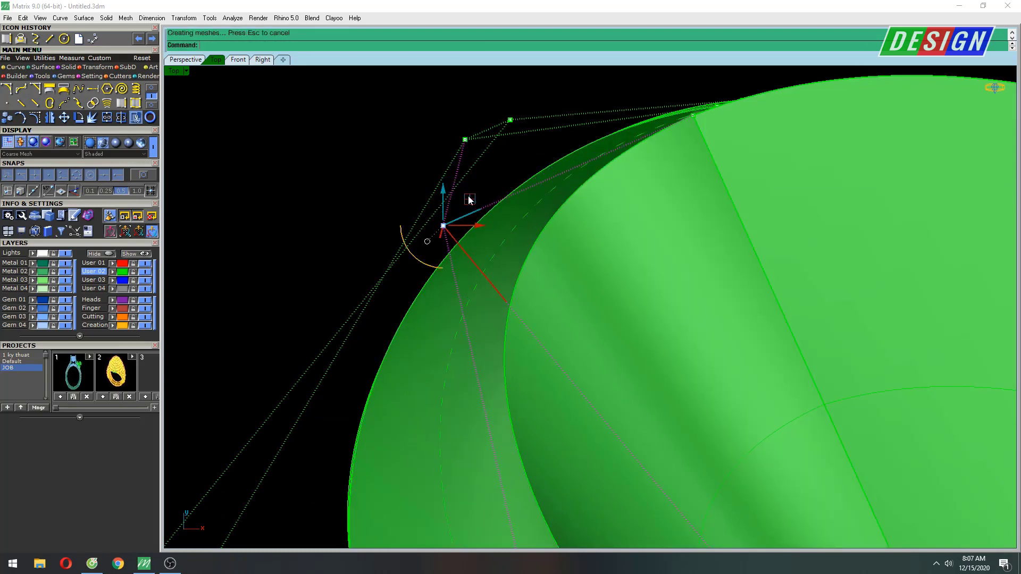
scroll(470, 200, "down", 3)
key("Return")
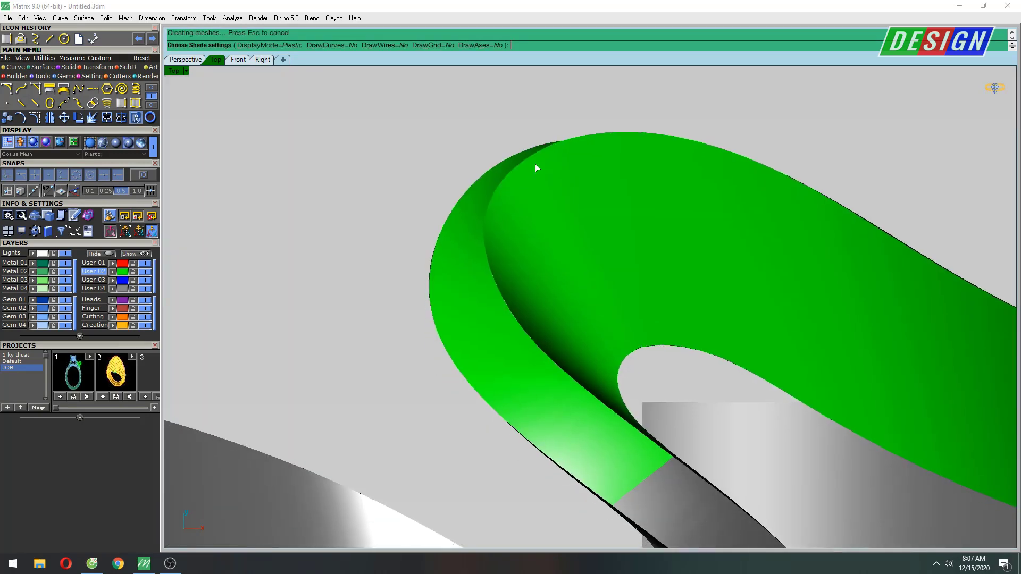
key("Escape")
scroll(370, 245, "up", 4)
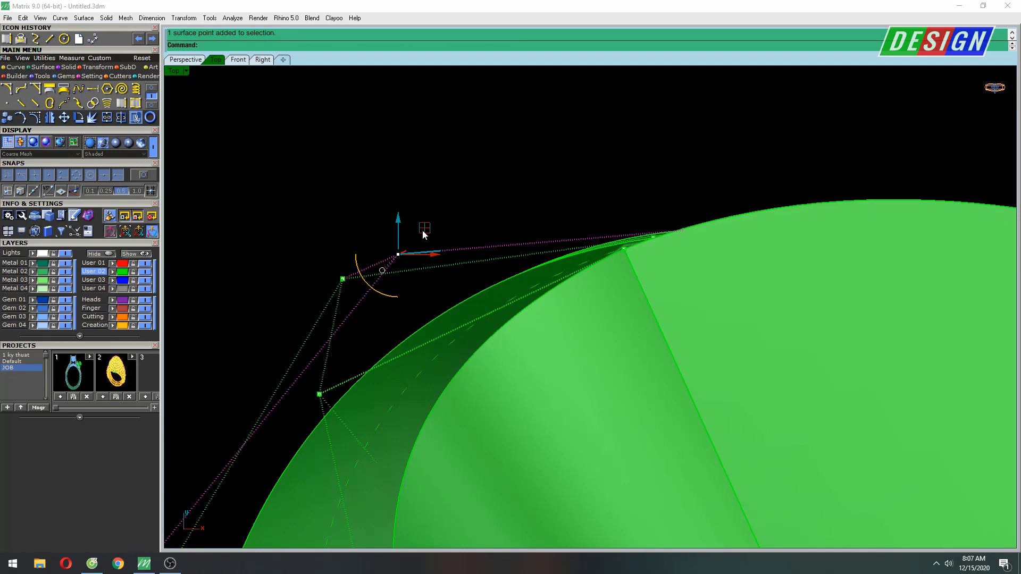
Step: Inspect the band from below in the full-size Perspective view, then return to the Top view
key("ctrl+F4")
scroll(583, 362, "up", 3)
mouse_move(608, 326)
right_mouse_down()
mouse_move(583, 362)
mouse_move(479, 319)
mouse_move(525, 295)
right_mouse_up()
scroll(466, 314, "up", 3)
scroll(525, 294, "up", 2)
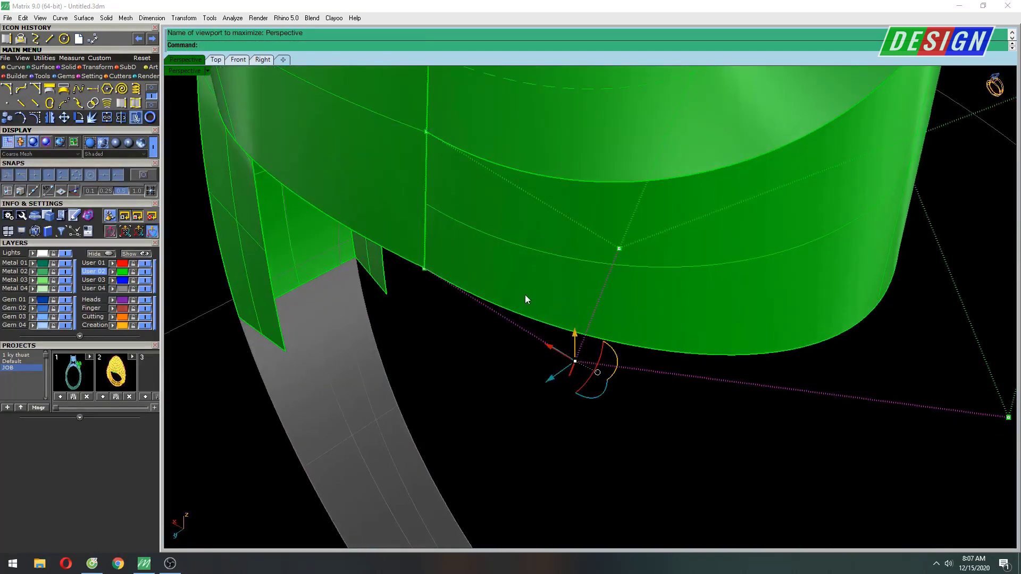
key("ctrl+F1")
scroll(412, 242, "up", 3)
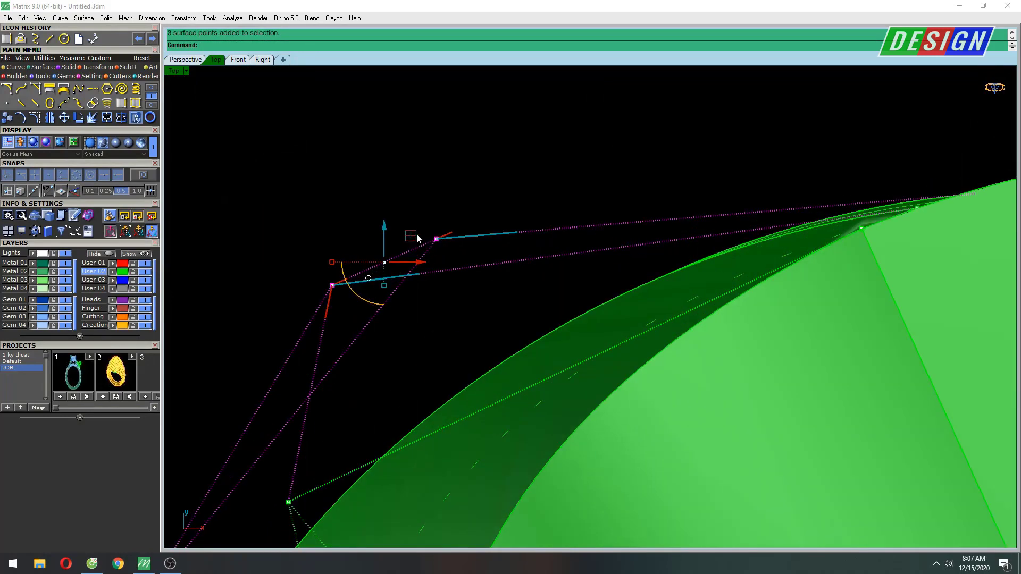
Step: Drag the selected outer curl points out and up-right to round the bend toward the grey shank
left_click_drag(410, 228, 425, 311)
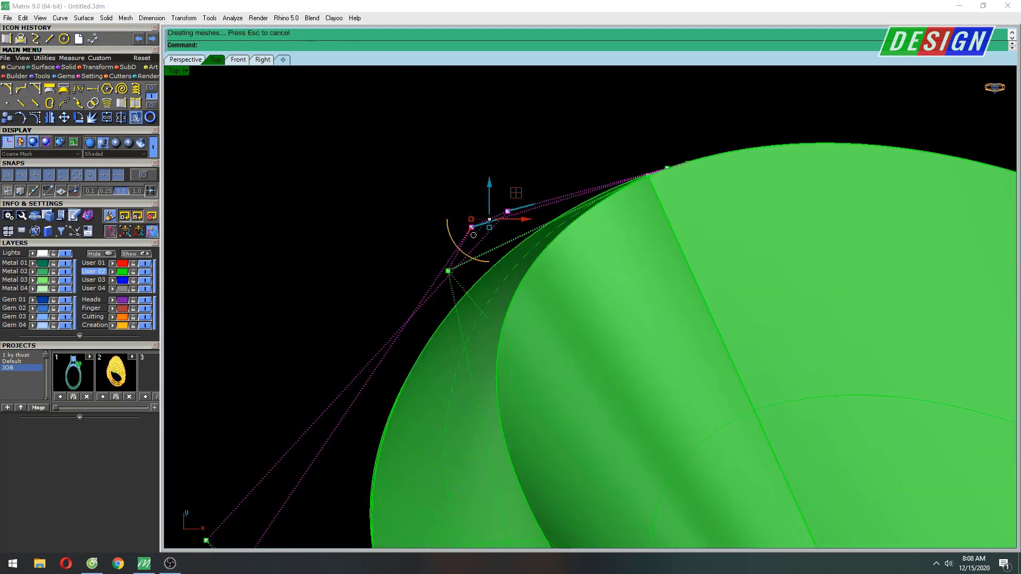
scroll(525, 276, "up", 2)
scroll(385, 306, "up", 4)
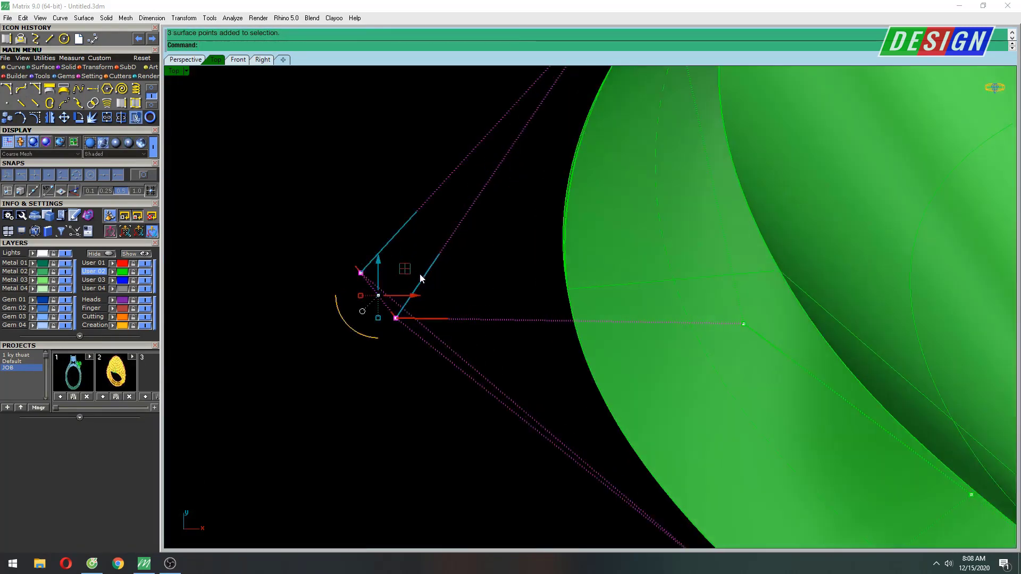
left_click_drag(409, 270, 449, 251)
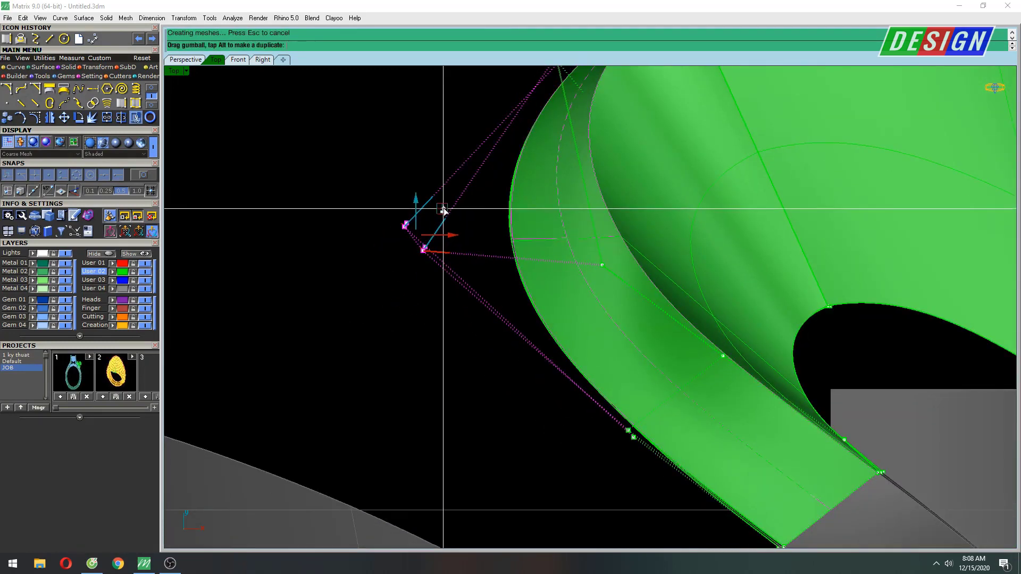
scroll(658, 251, "down", 5)
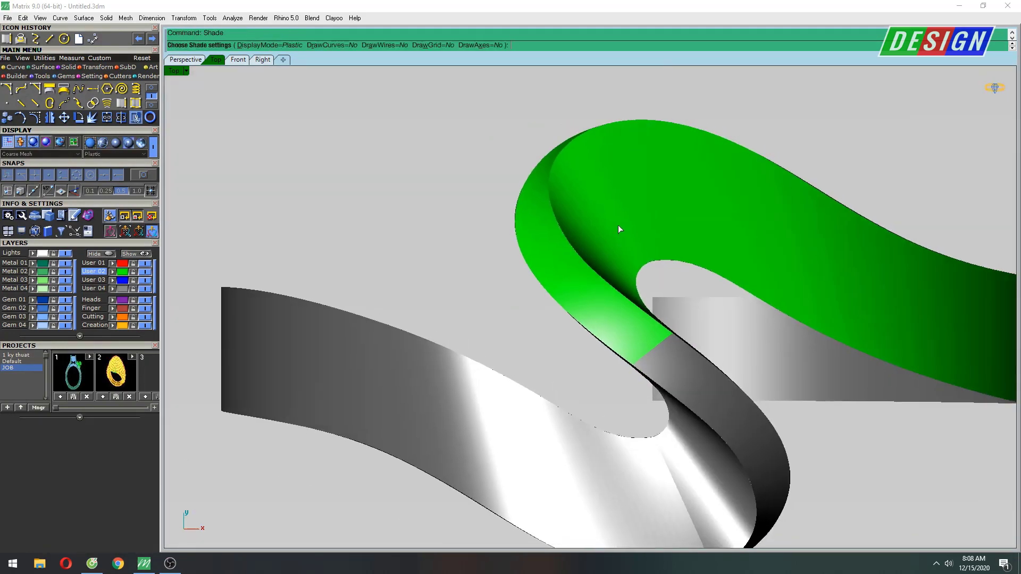
scroll(503, 263, "up", 5)
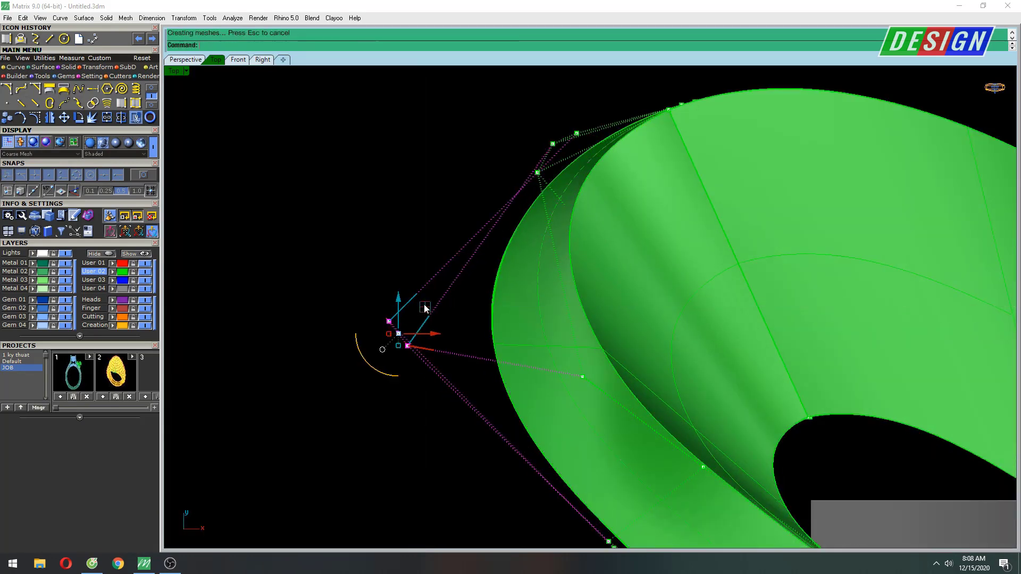
scroll(513, 298, "down", 3)
scroll(534, 259, "up", 3)
scroll(516, 306, "up", 2)
scroll(500, 305, "up", 2)
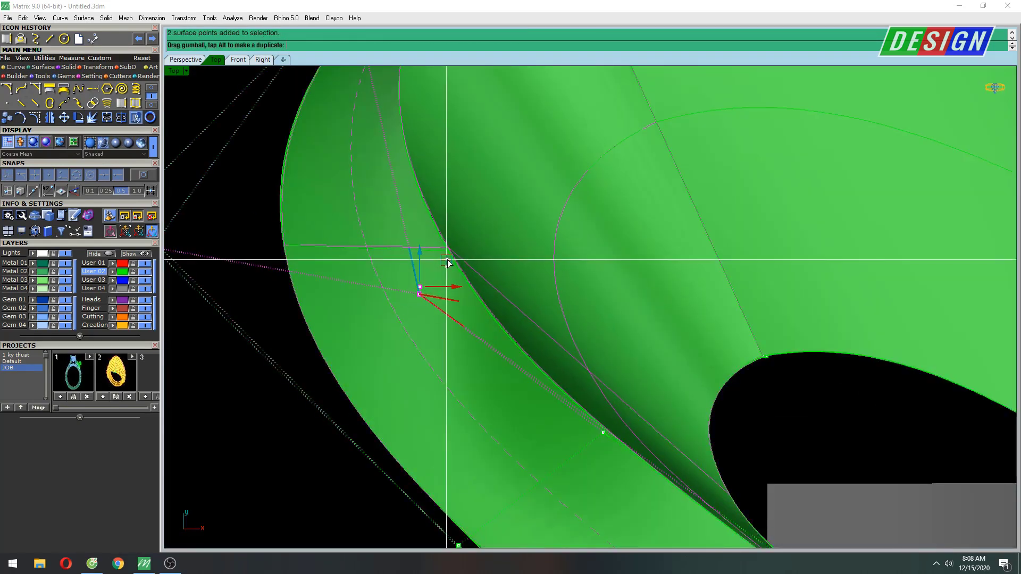
scroll(447, 263, "down", 2)
scroll(492, 248, "down", 2)
scroll(544, 257, "down", 2)
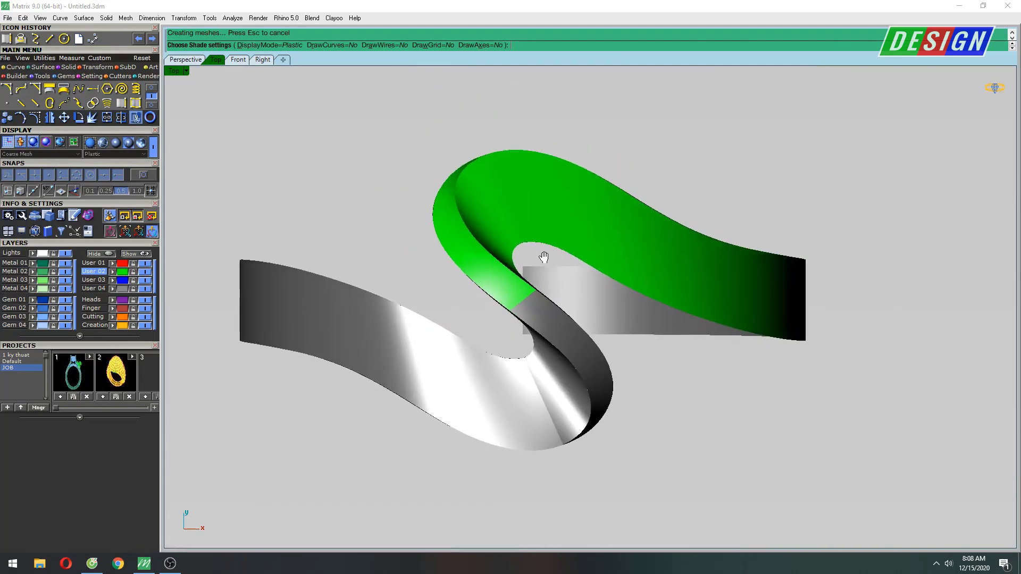
Step: Leave the plastic preview and select the three green band surfaces in Perspective
key("ctrl+Tab")
mouse_move(633, 305)
right_mouse_down()
mouse_move(658, 269)
mouse_move(702, 239)
mouse_move(645, 225)
mouse_move(740, 230)
mouse_move(823, 263)
mouse_move(815, 284)
mouse_move(797, 277)
right_mouse_up()
key("ctrl+Tab")
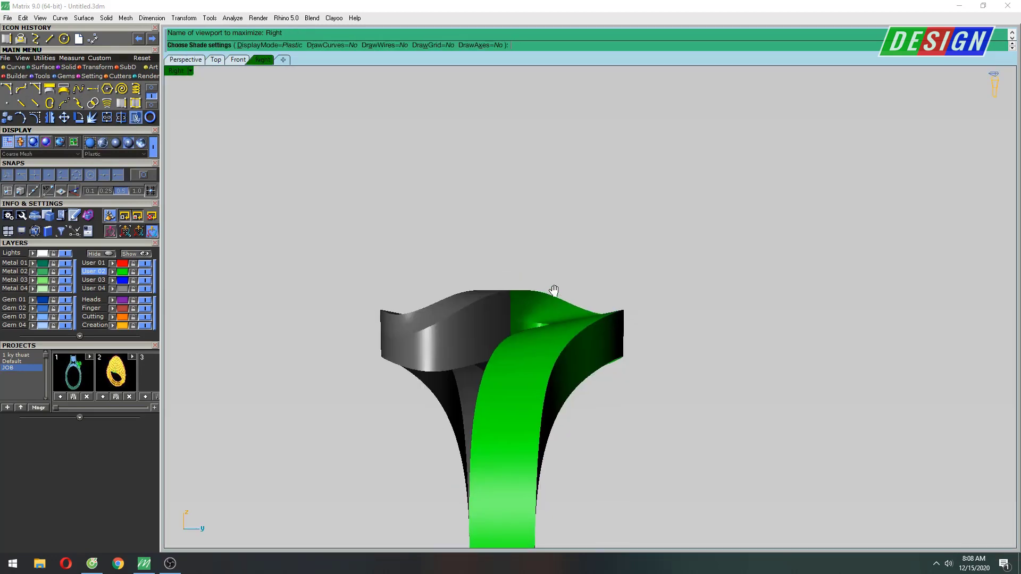
scroll(438, 317, "up", 3)
scroll(681, 296, "up", 1)
key("Return")
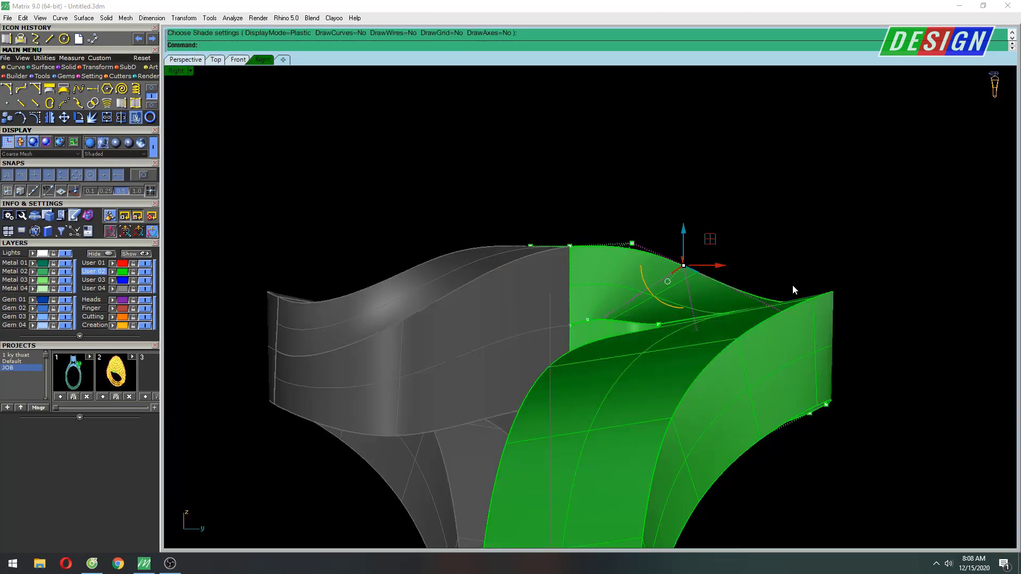
key("ctrl+Tab")
mouse_move(809, 312)
right_mouse_down()
mouse_move(674, 305)
mouse_move(612, 340)
mouse_move(534, 365)
mouse_move(442, 334)
right_mouse_up()
left_click_drag(442, 334, 480, 315)
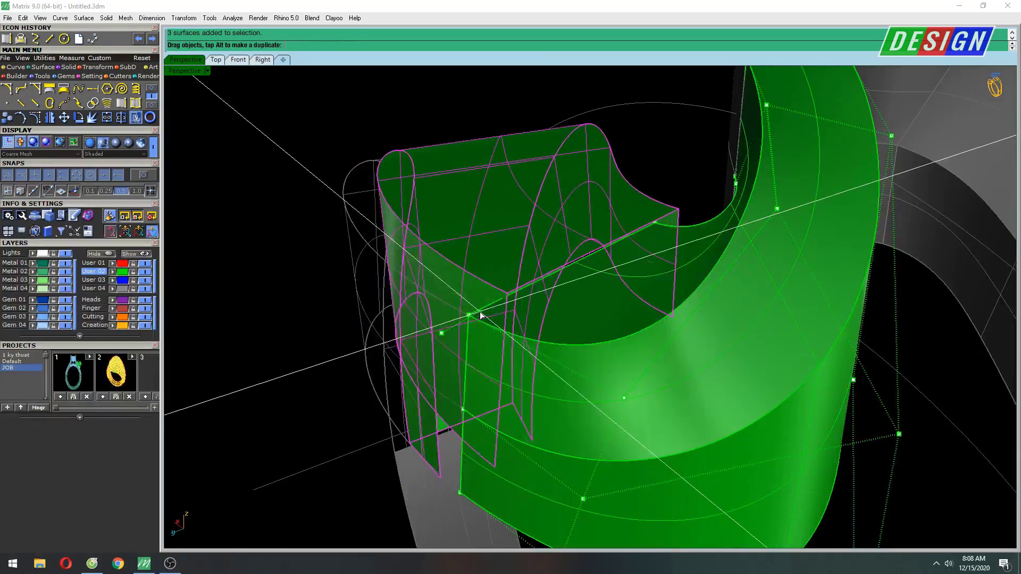
right_click_drag(480, 315, 602, 336)
Step: Show the band surfaces' control points and pick a point on the band edge
key("F10")
left_click(556, 360)
key("ctrl+Tab")
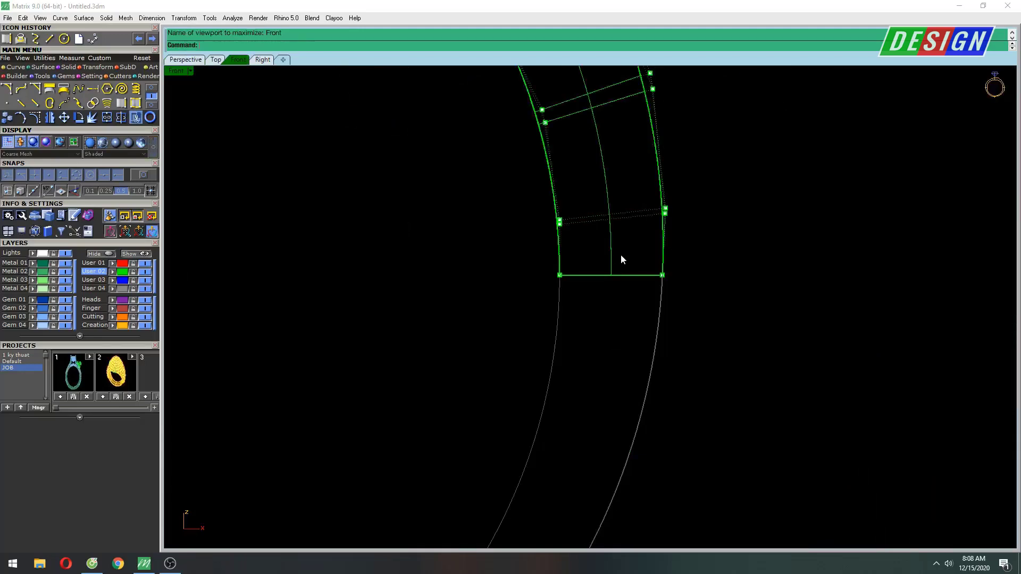
scroll(620, 254, "down", 5)
key("ctrl+Tab")
scroll(622, 228, "up", 5)
scroll(745, 265, "up", 3)
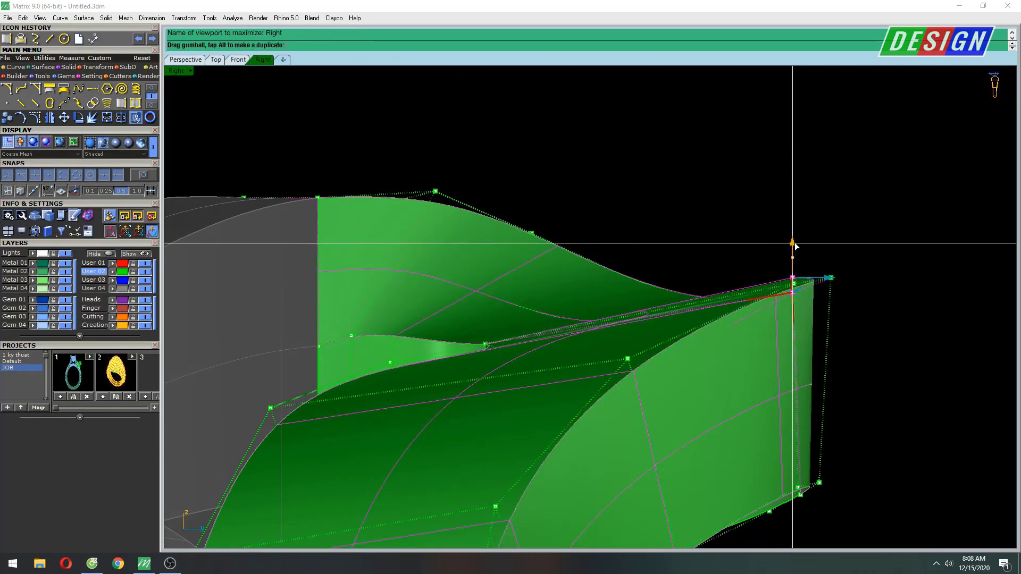
scroll(796, 245, "up", 3)
scroll(792, 256, "down", 2)
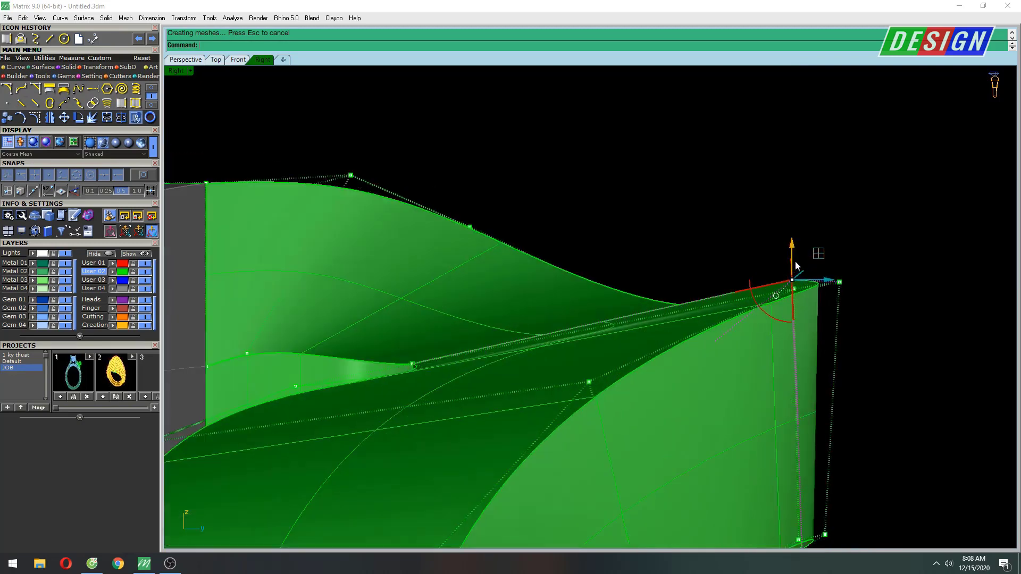
scroll(789, 266, "up", 2)
Step: Restore the multi-view layout, then maximize the Right side view
key("ctrl+m")
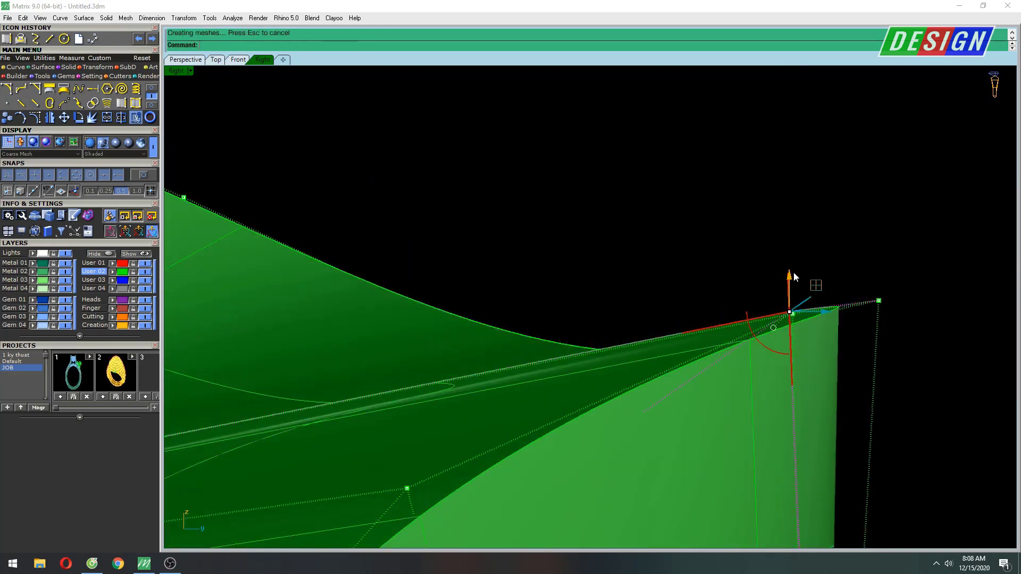
key("ctrl+Tab")
scroll(744, 266, "up", 3)
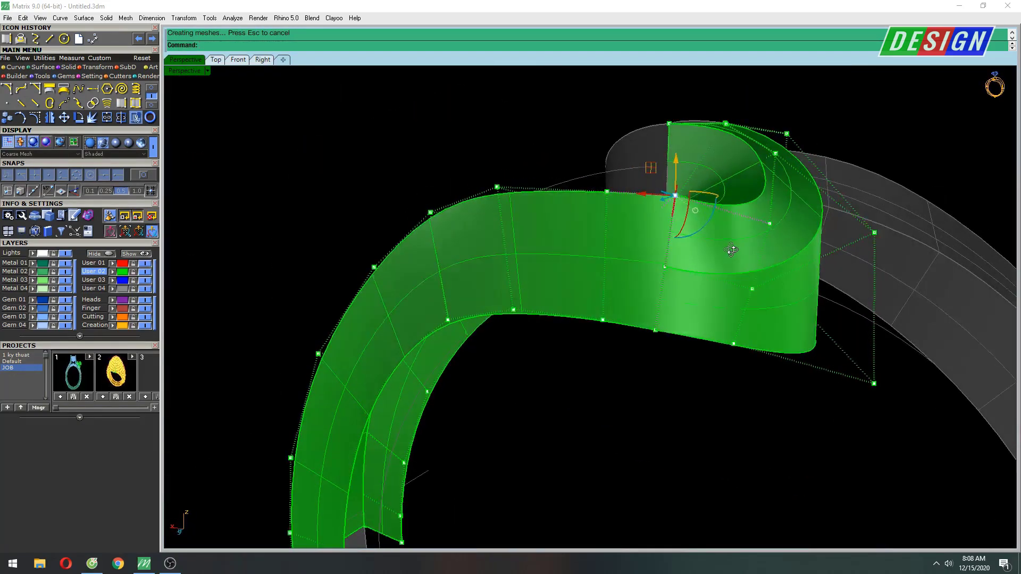
scroll(766, 244, "up", 3)
scroll(767, 246, "down", 2)
key("ctrl+Tab")
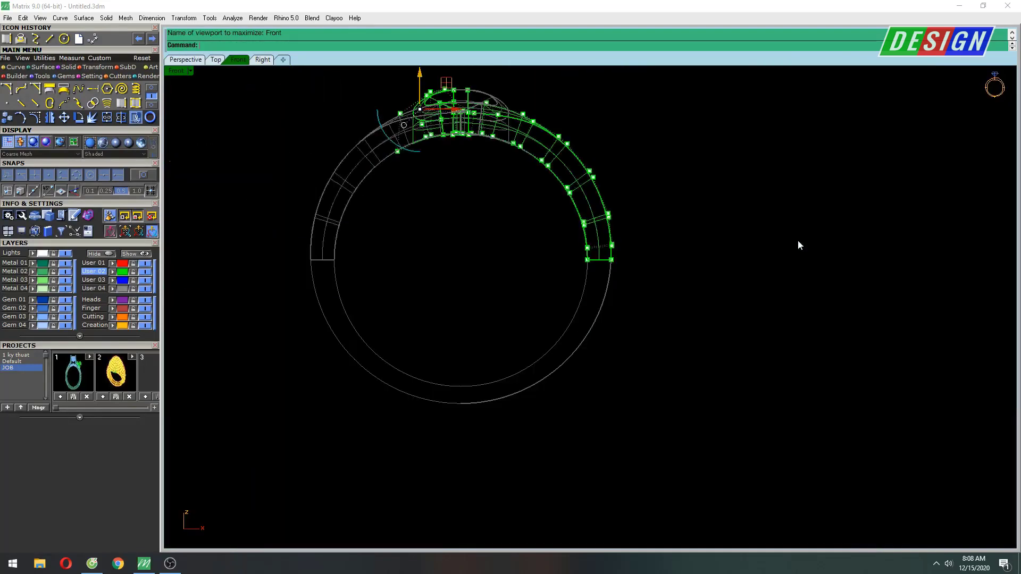
key("ctrl+Tab")
scroll(715, 276, "down", 2)
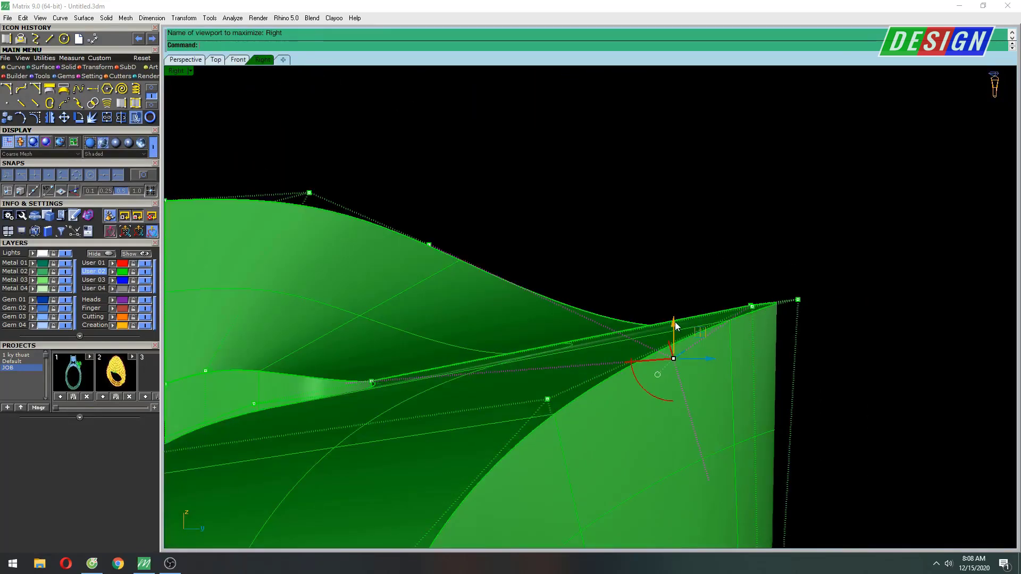
Step: Raise the top edge control points along Z so the band's edge arcs smoothly
left_click_drag(675, 326, 673, 228)
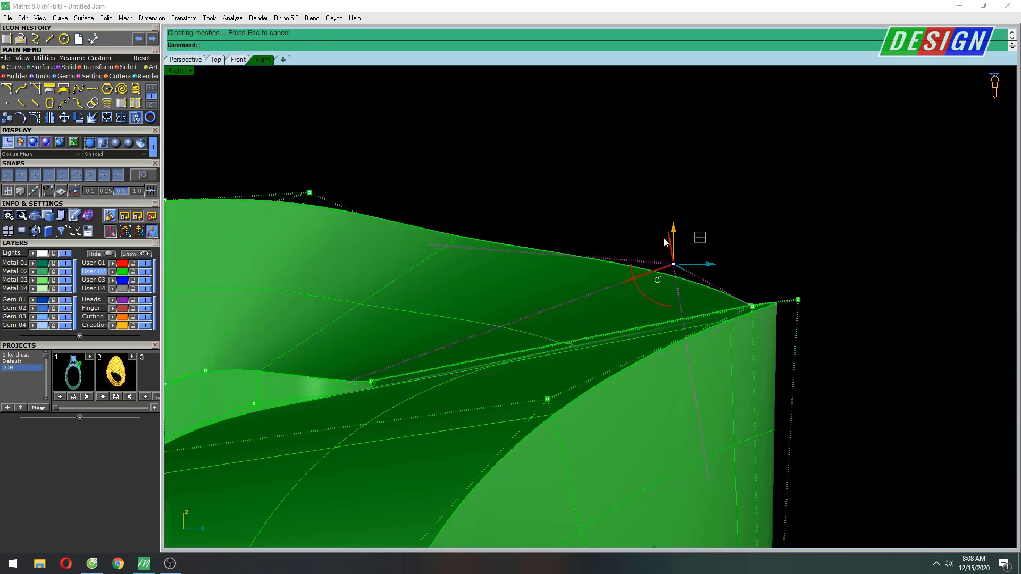
scroll(663, 237, "down", 3)
scroll(598, 262, "up", 3)
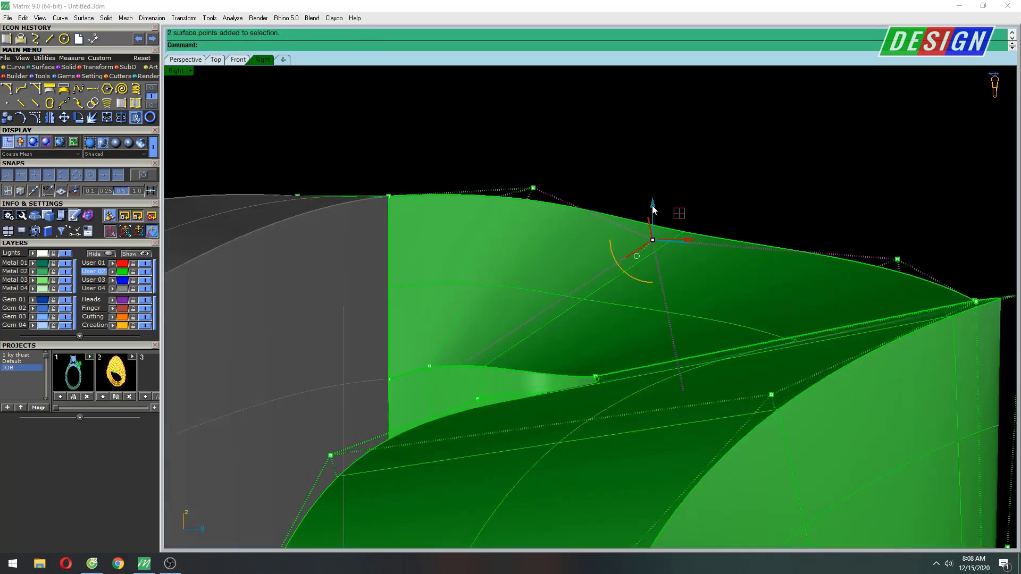
left_click_drag(653, 209, 656, 170)
mouse_move(813, 276)
left_mouse_down()
mouse_move(851, 241)
mouse_move(833, 198)
left_mouse_up()
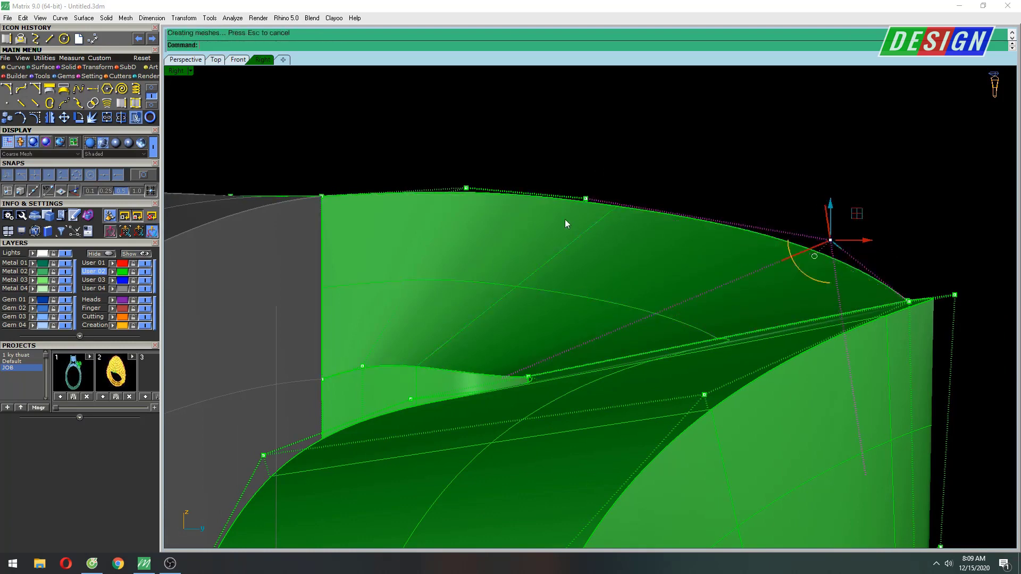
left_click_drag(592, 161, 590, 160)
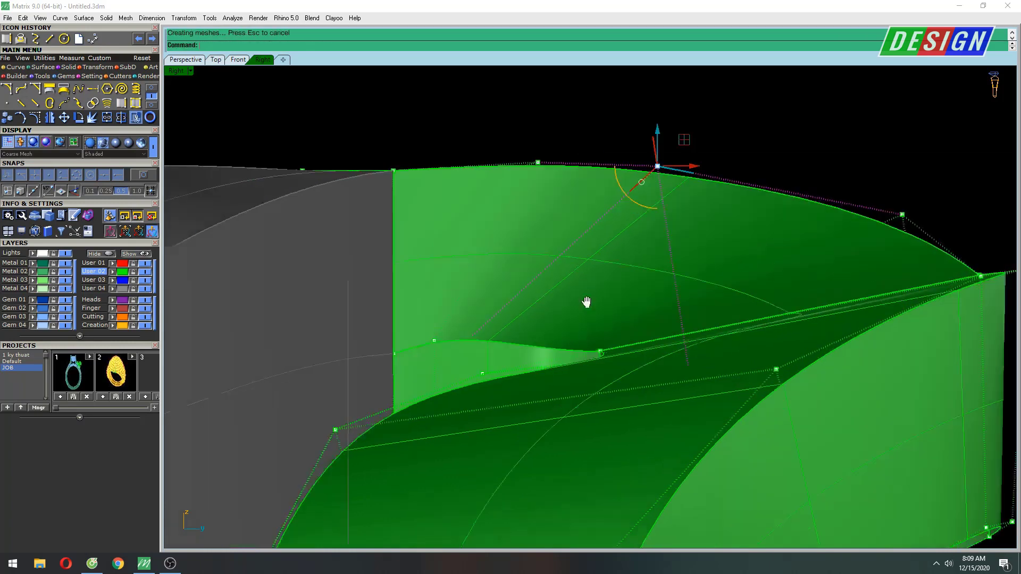
scroll(442, 340, "up", 5)
Step: Lift two inner edge points, lower one slightly, and preview the ring with plastic shading
left_click_drag(442, 339, 480, 321)
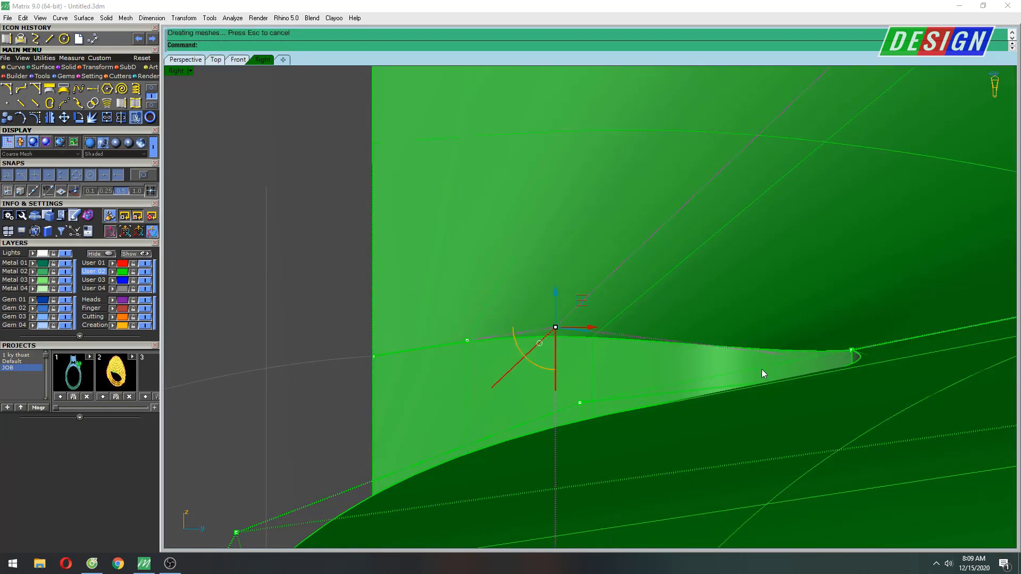
mouse_move(790, 301)
left_mouse_down()
mouse_move(790, 292)
mouse_move(788, 300)
left_mouse_up()
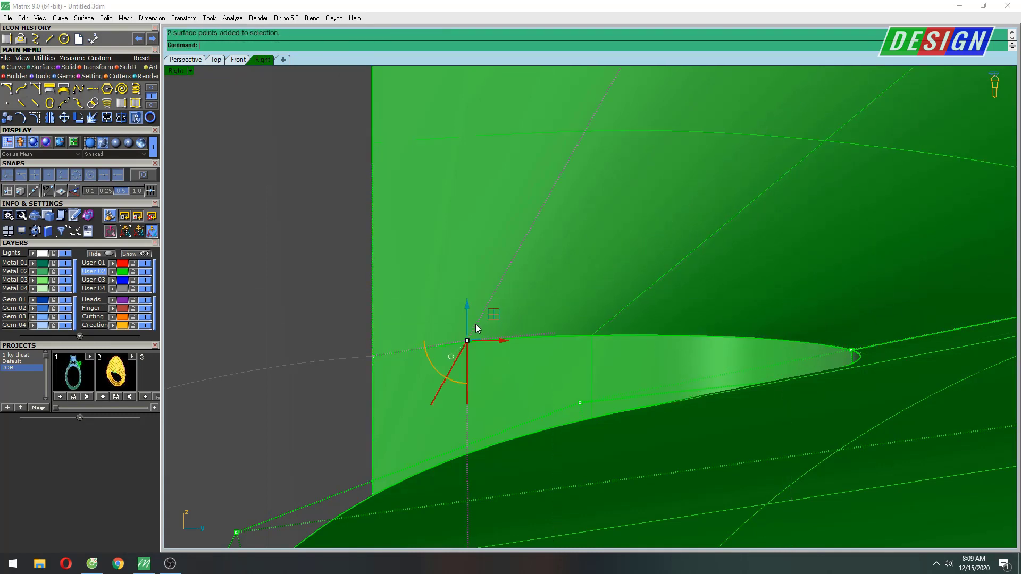
left_click_drag(470, 314, 470, 321)
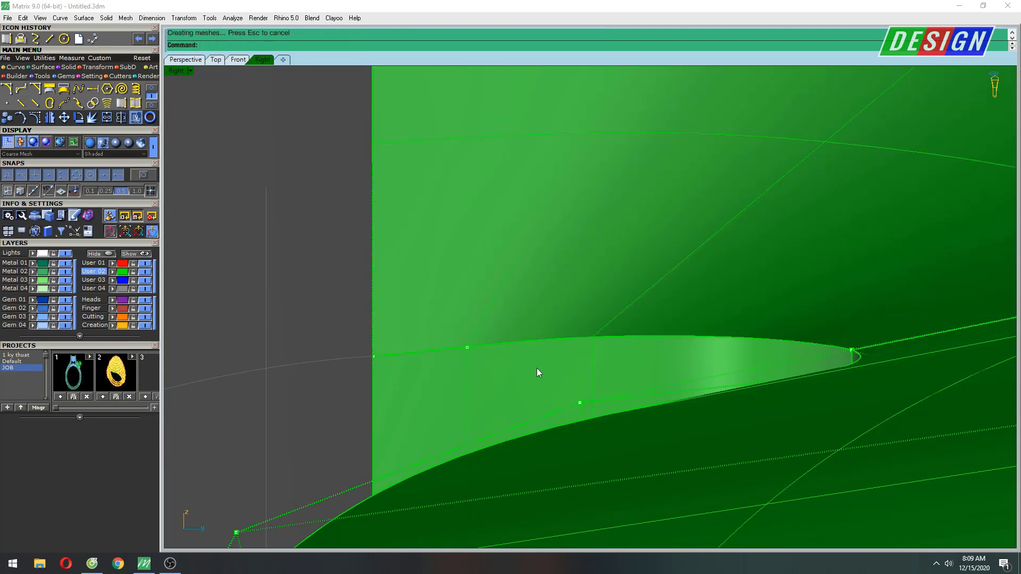
scroll(638, 312, "down", 1)
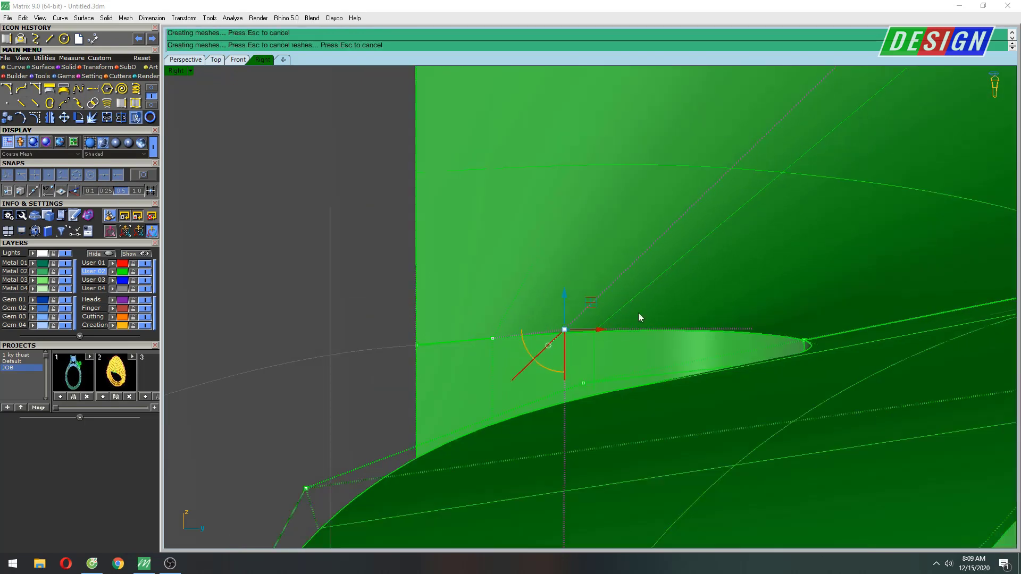
scroll(726, 314, "down", 2)
scroll(777, 304, "down", 3)
key("F6")
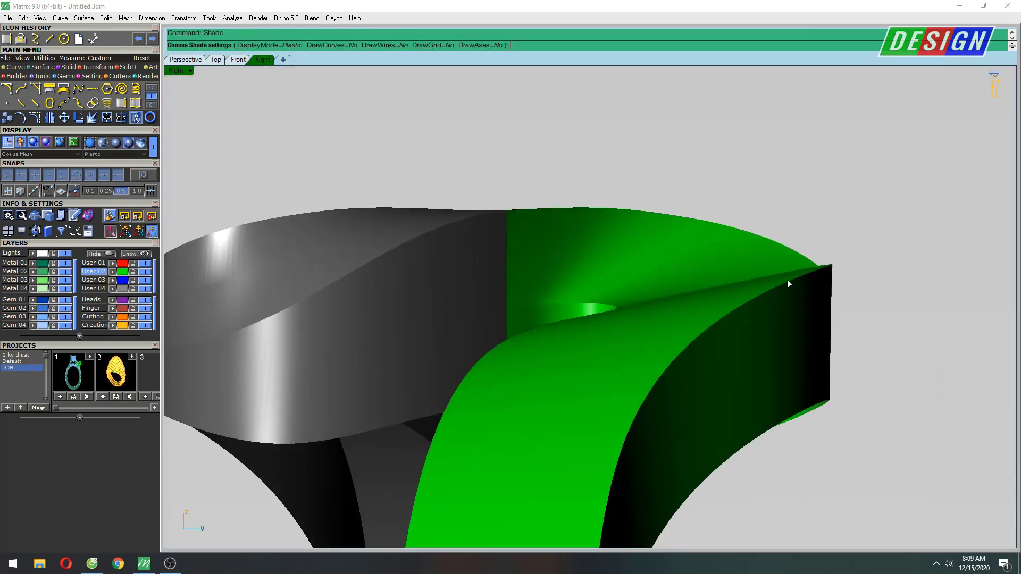
Step: Orbit the maximized Perspective view and show the green band's control points
key("ctrl+F3")
scroll(810, 292, "down", 3)
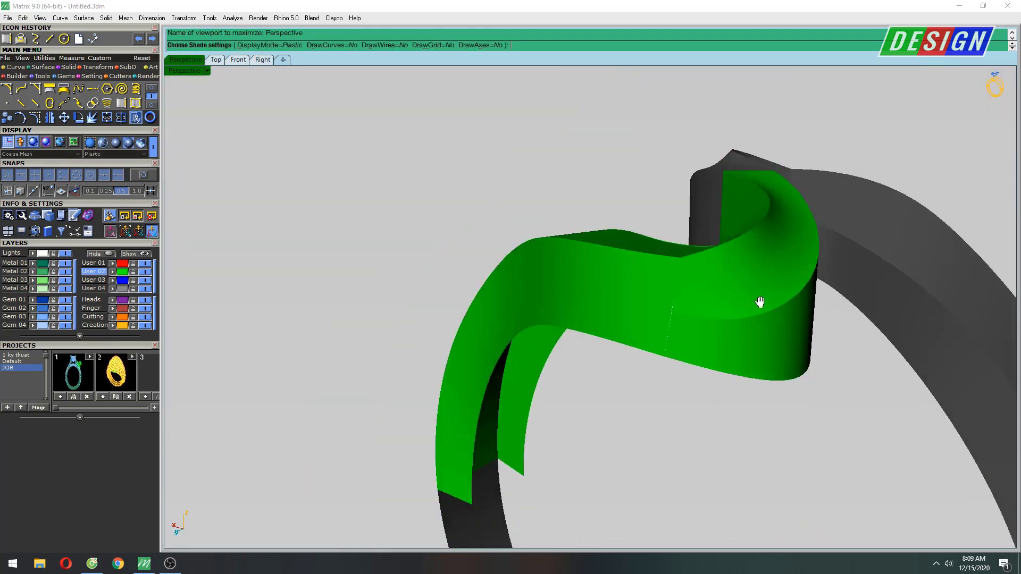
right_click_drag(759, 298, 802, 324)
key("F6")
scroll(728, 233, "up", 5)
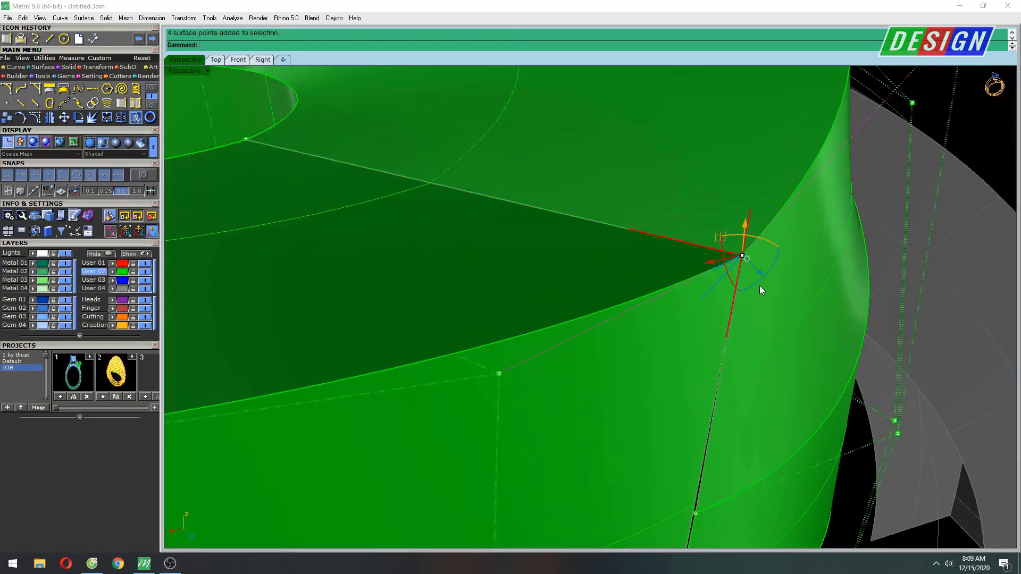
Step: Raise the band's top control point in the Front view
key("ctrl+F2")
scroll(628, 229, "up", 1)
scroll(511, 170, "up", 3)
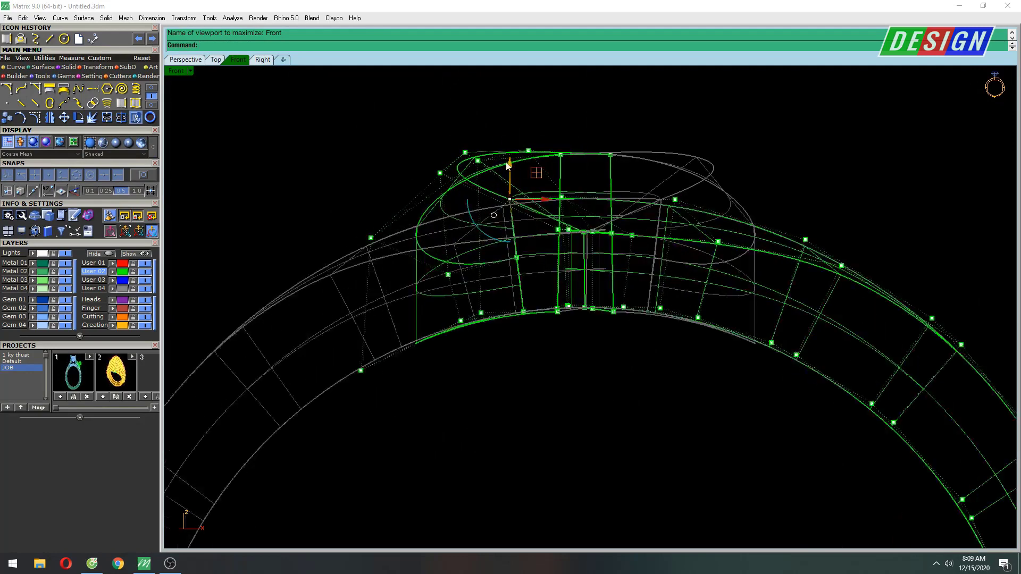
scroll(508, 165, "up", 1)
scroll(501, 229, "up", 3)
left_click_drag(489, 218, 490, 198)
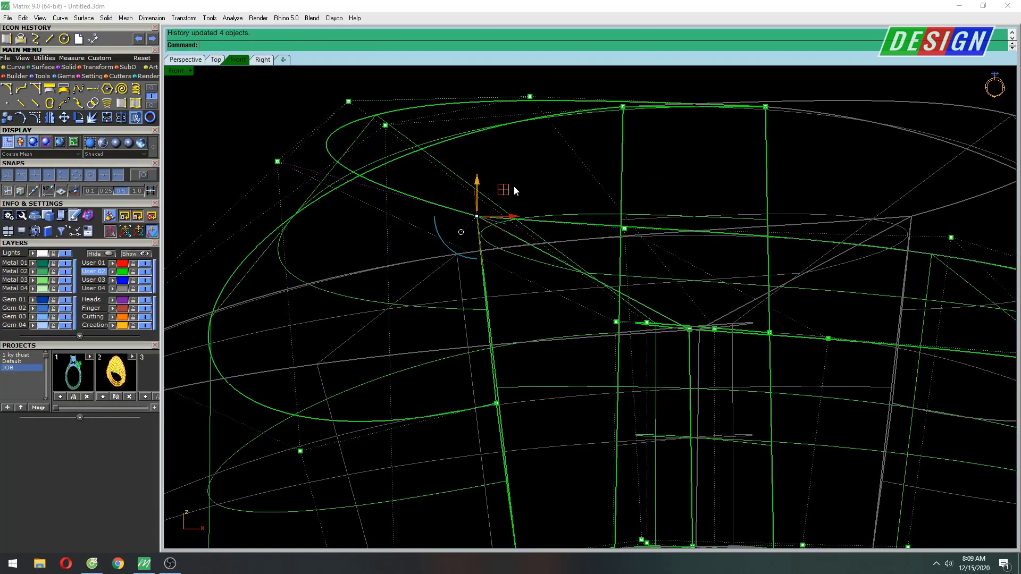
Step: Lift the band's top corner points step by step in the side view to round the upper edge
key("ctrl+F3")
scroll(791, 238, "up", 3)
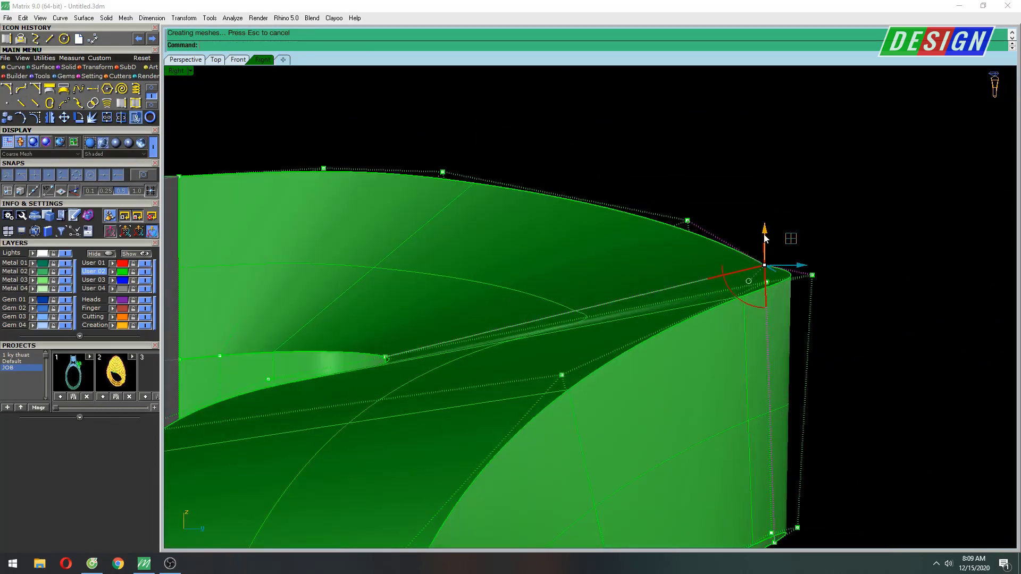
scroll(764, 227, "up", 3)
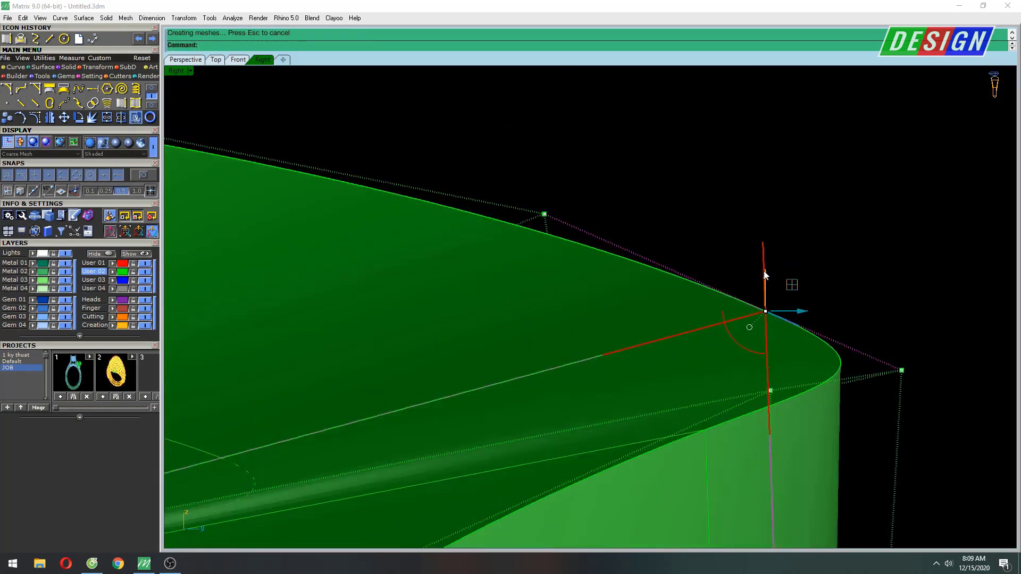
left_click_drag(764, 274, 766, 258)
right_click_drag(848, 340, 783, 248)
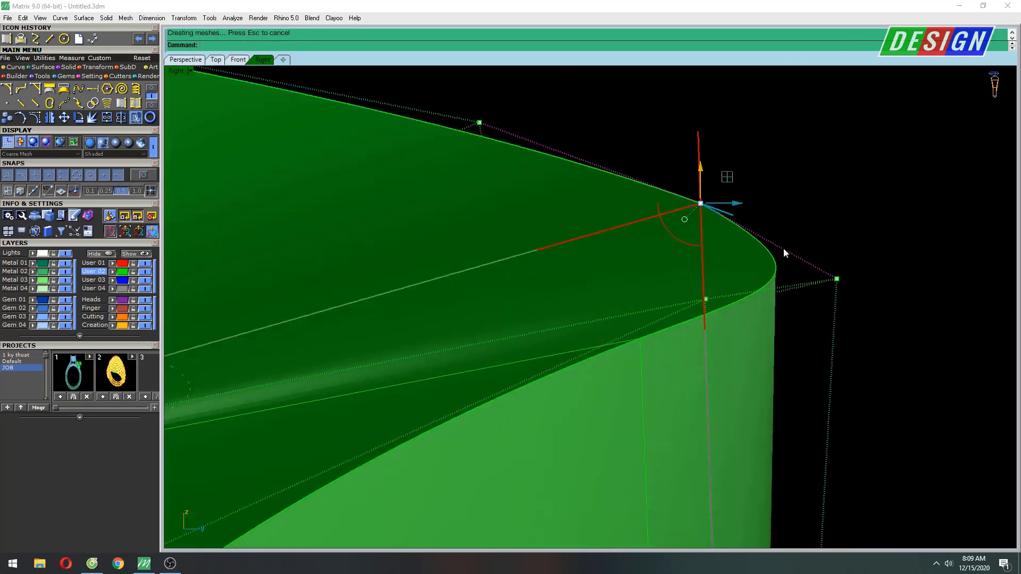
left_click_drag(842, 249, 842, 238)
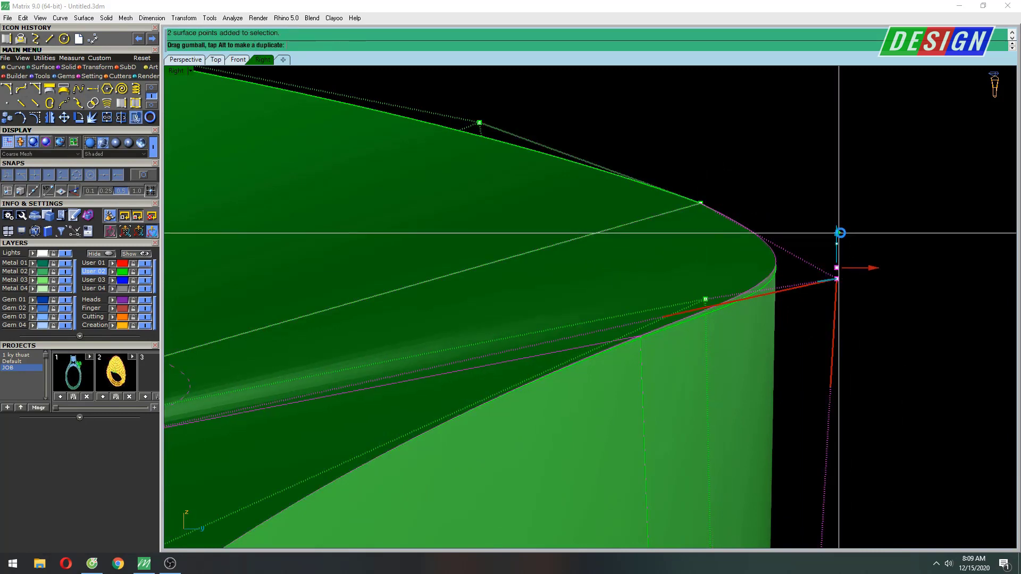
right_click_drag(654, 231, 717, 250)
left_click_drag(764, 185, 761, 180)
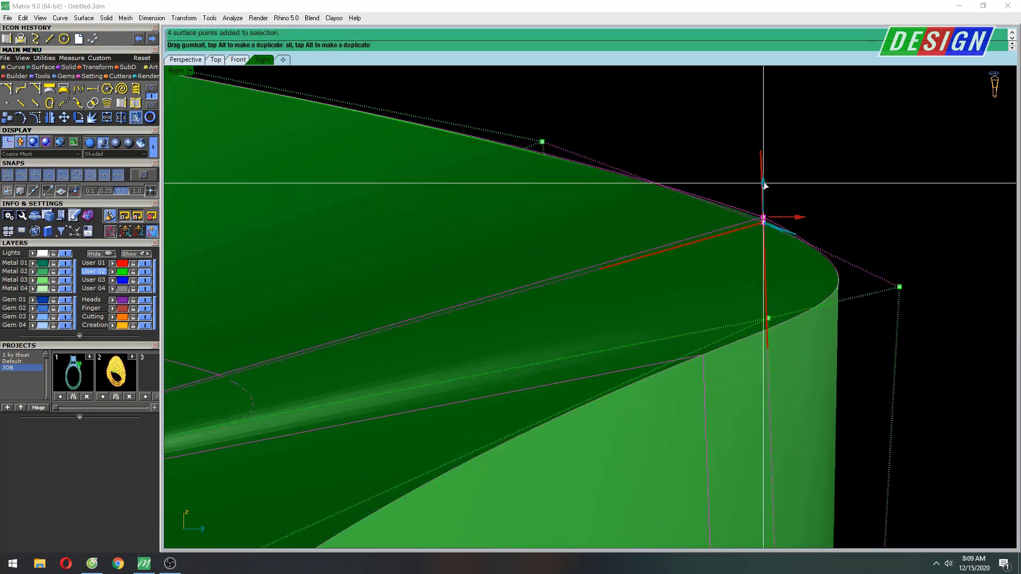
mouse_move(760, 182)
right_mouse_down()
mouse_move(690, 169)
mouse_move(700, 227)
right_mouse_up()
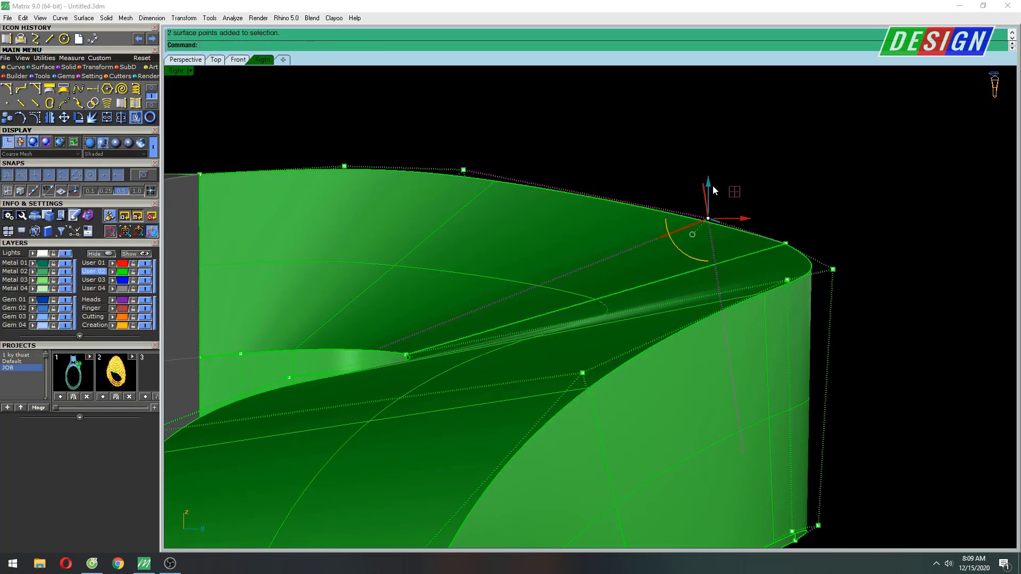
left_click_drag(712, 187, 710, 170)
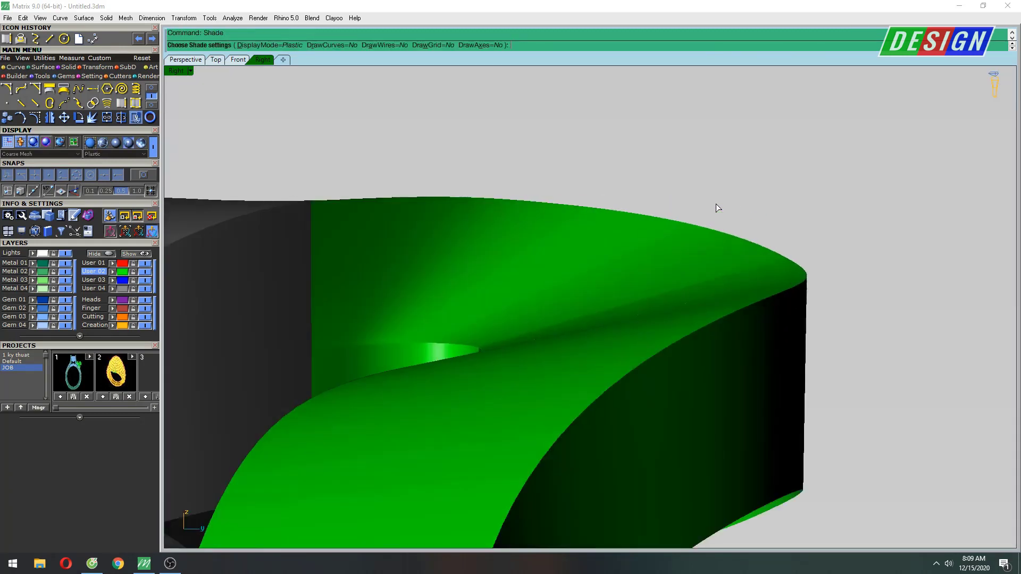
Step: Leave the shaded preview and select the point on the band's top edge
scroll(717, 204, "up", 4)
key("Escape")
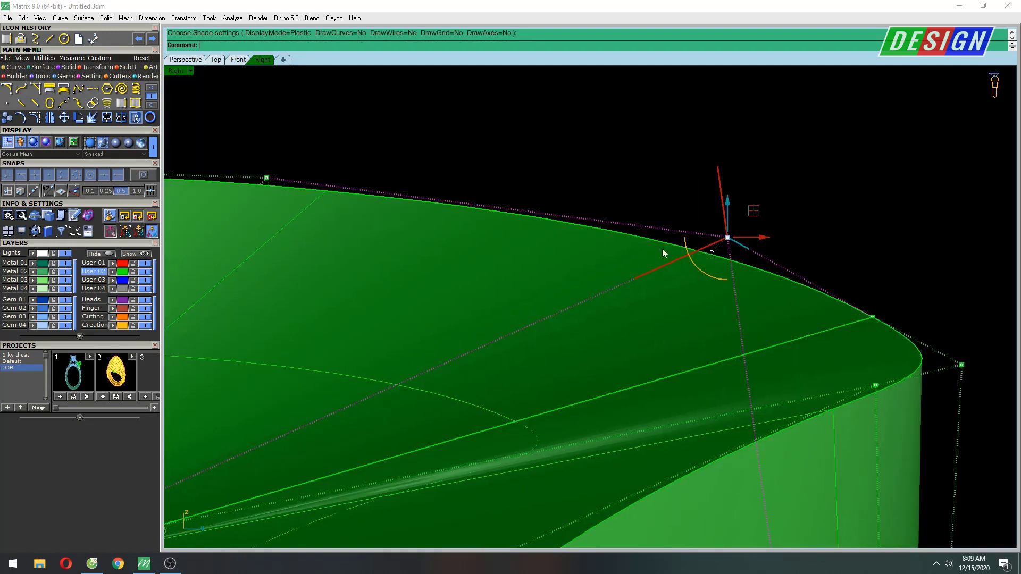
mouse_move(662, 253)
right_mouse_down()
mouse_move(742, 212)
mouse_move(541, 213)
right_mouse_up()
scroll(590, 179, "up", 2)
left_click(585, 178)
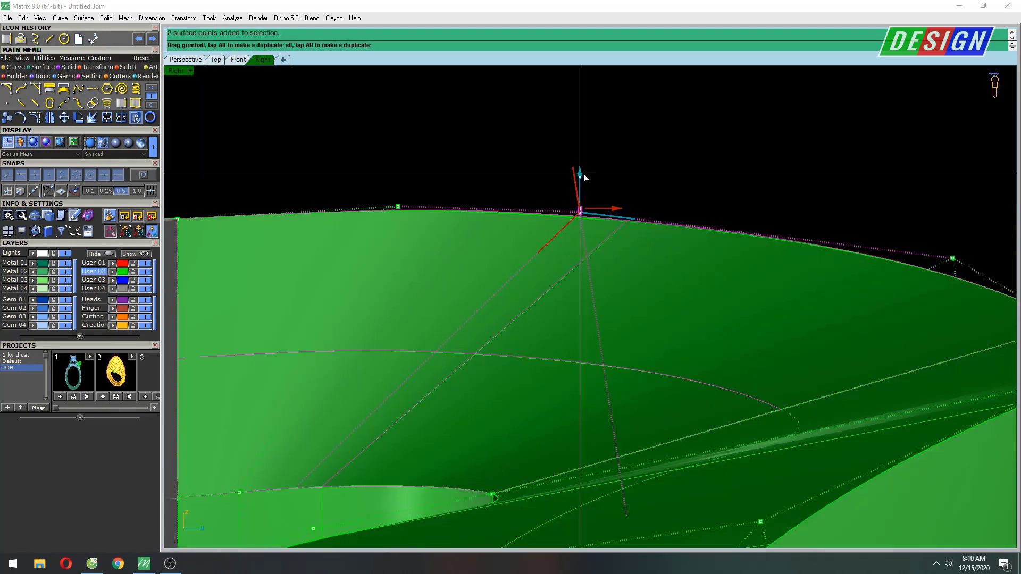
scroll(461, 205, "down", 3)
scroll(520, 181, "down", 3)
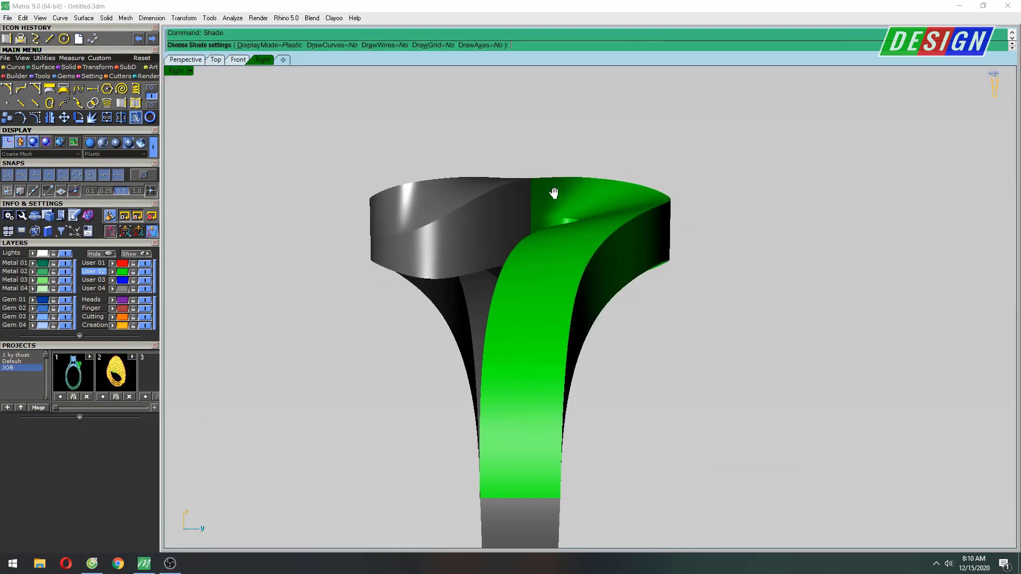
Step: Check the blend between band and grey head in the Perspective and Front views
key("ctrl+F4")
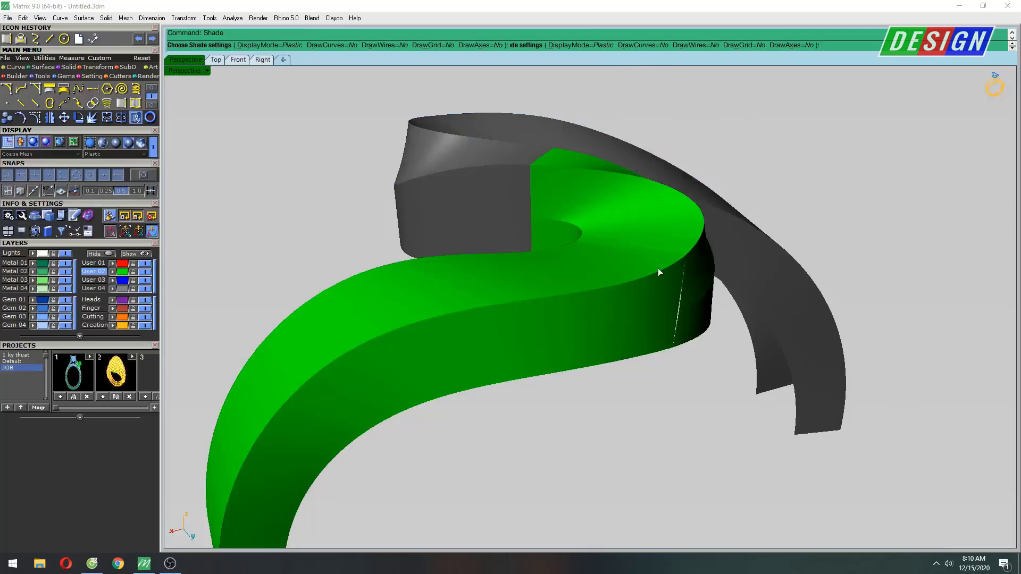
right_click_drag(658, 268, 681, 243)
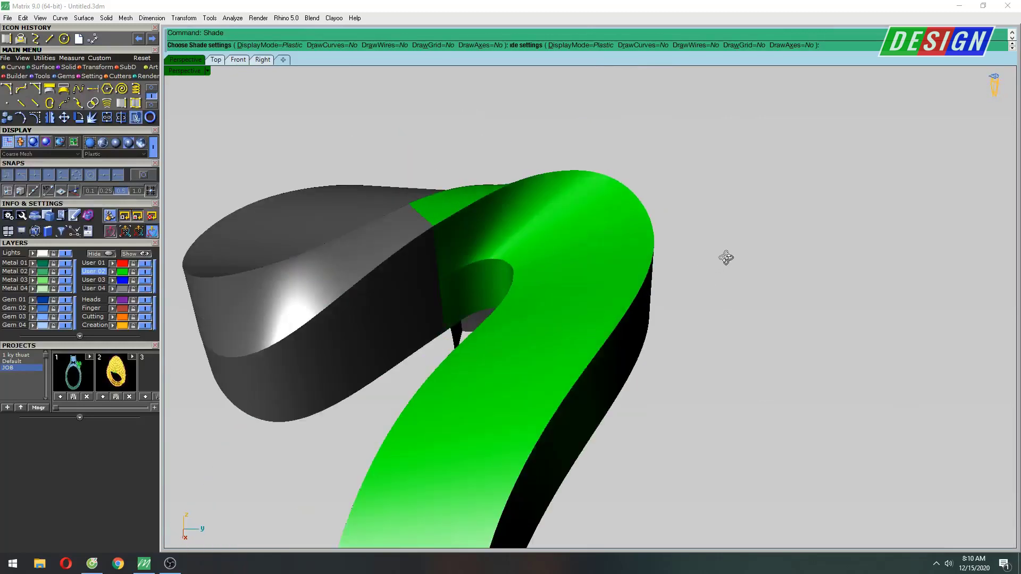
key("ctrl+F2")
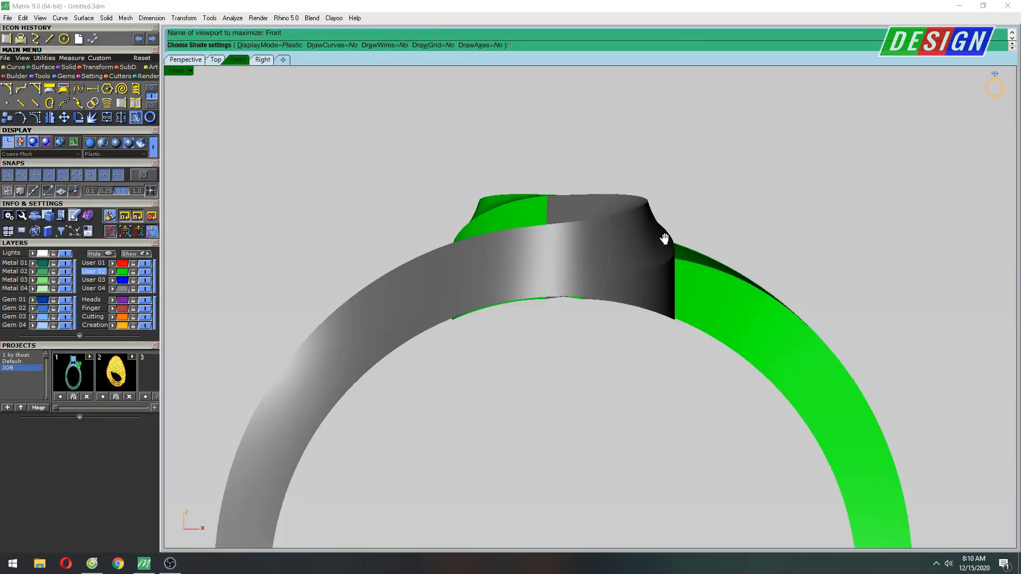
scroll(662, 233, "down", 5)
right_click_drag(661, 234, 621, 236)
key("ctrl+F4")
scroll(585, 244, "up", 3)
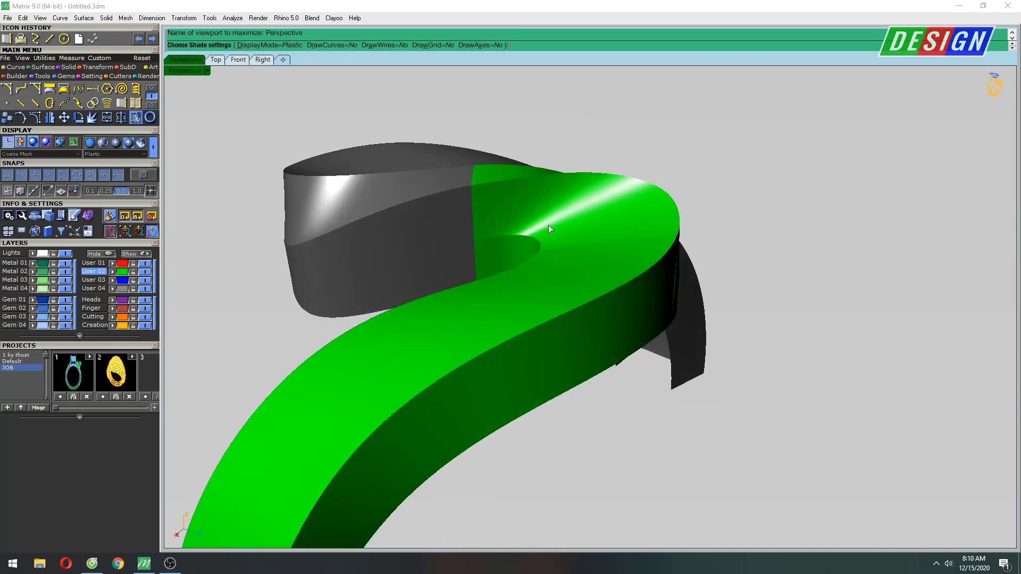
scroll(553, 223, "up", 3)
scroll(560, 209, "up", 4)
scroll(561, 209, "down", 4)
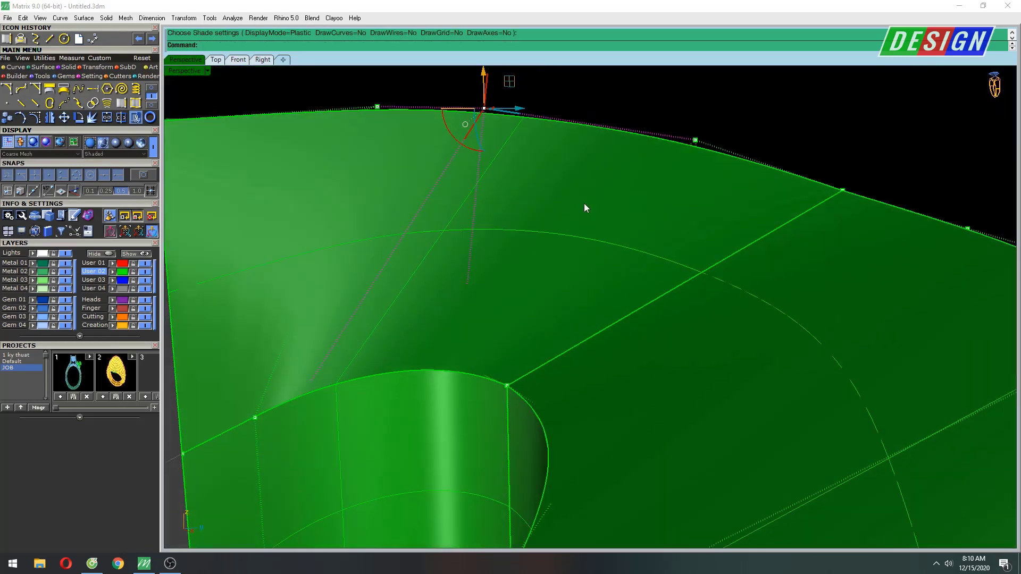
scroll(584, 204, "down", 3)
Step: Move the inner curve point in the side view to smooth the band's twisting face
key("ctrl+F3")
scroll(577, 205, "up", 3)
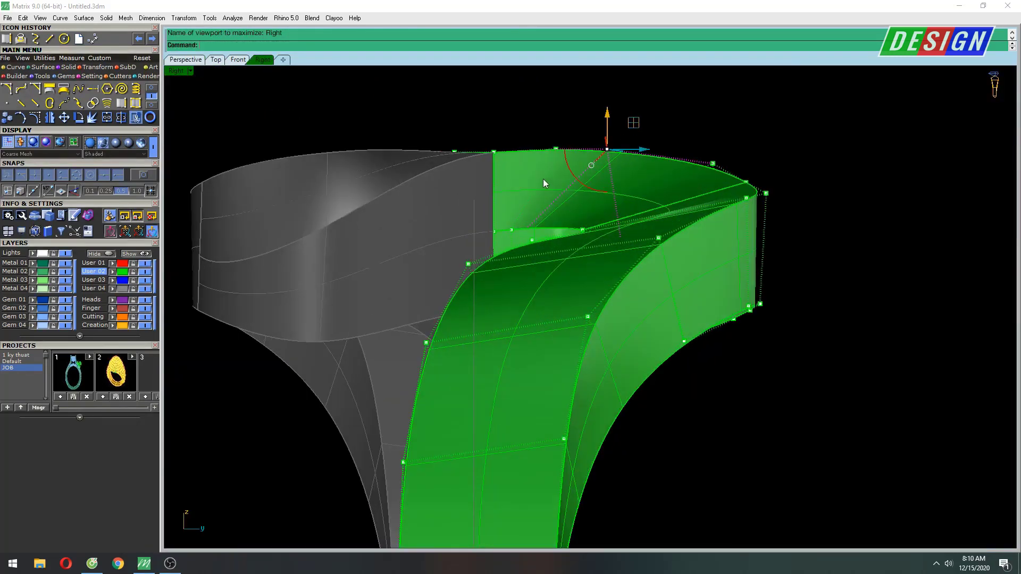
scroll(754, 209, "up", 2)
scroll(766, 137, "up", 2)
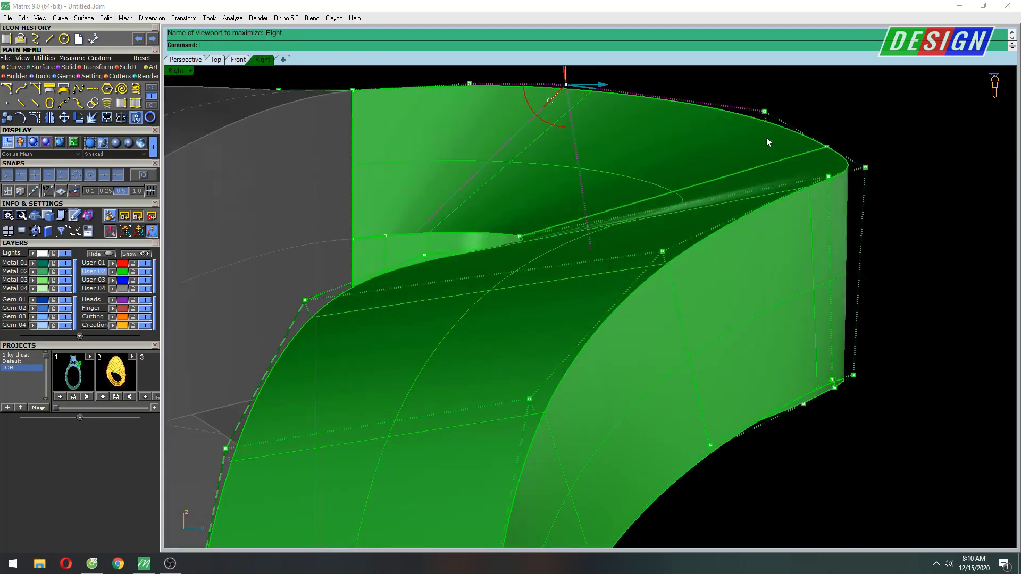
scroll(741, 185, "down", 3)
scroll(684, 148, "up", 5)
left_click(693, 156)
scroll(695, 137, "up", 2)
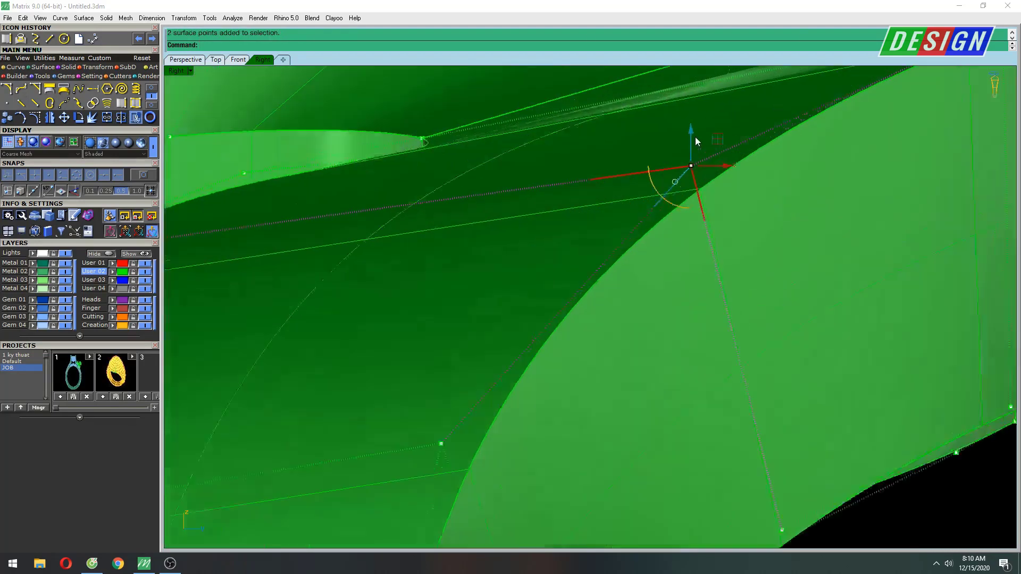
left_click_drag(690, 137, 690, 149)
scroll(690, 149, "down", 4)
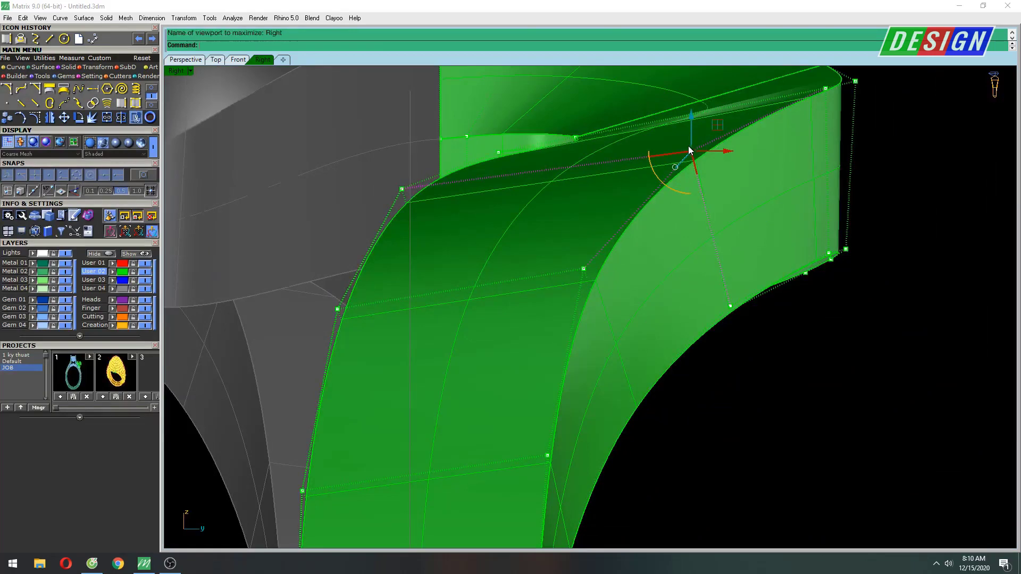
Step: Preview the band with plastic shading and view the ring from the front
key("Escape")
scroll(688, 190, "up", 2)
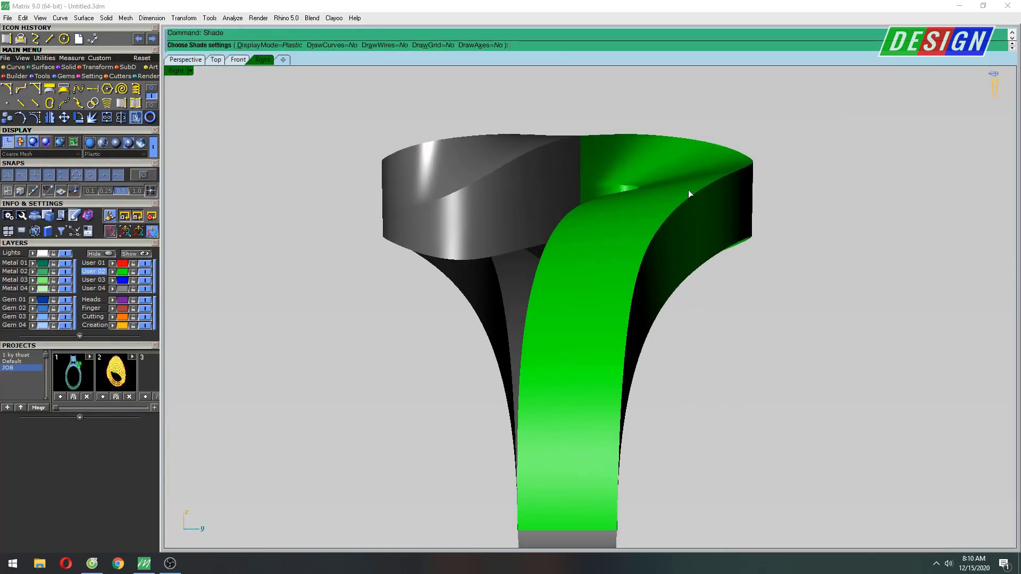
scroll(757, 153, "up", 3)
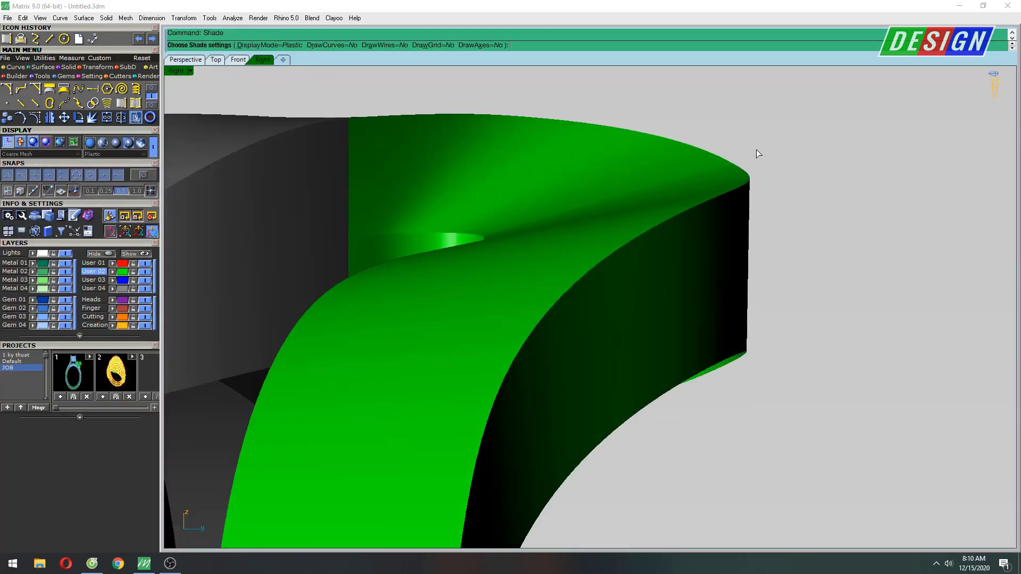
key("ctrl+F2")
scroll(595, 250, "up", 5)
Step: Nudge the band's edge point near the head, then move selected points down along the shank
key("Escape")
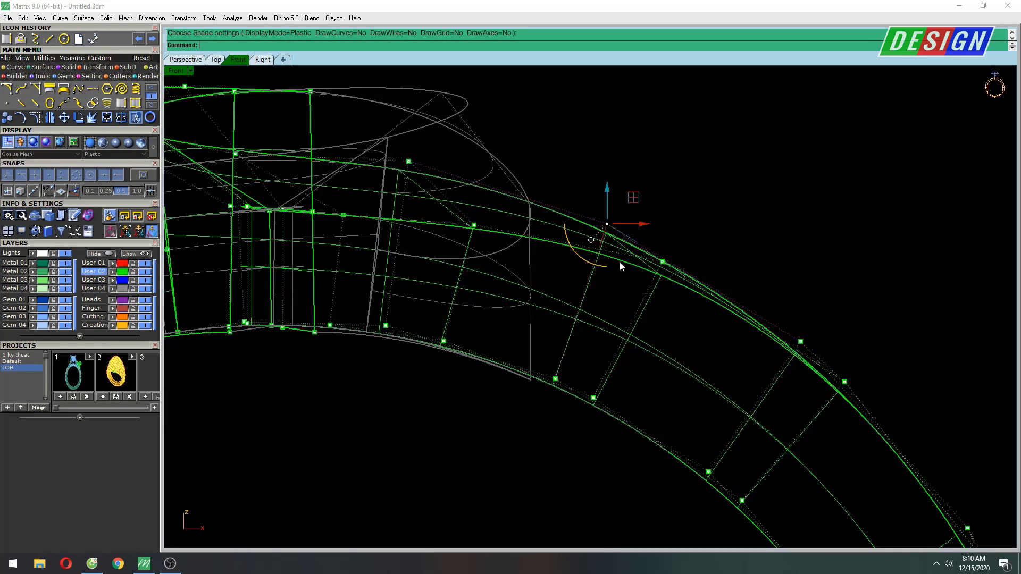
scroll(474, 229, "up", 2)
key("Escape")
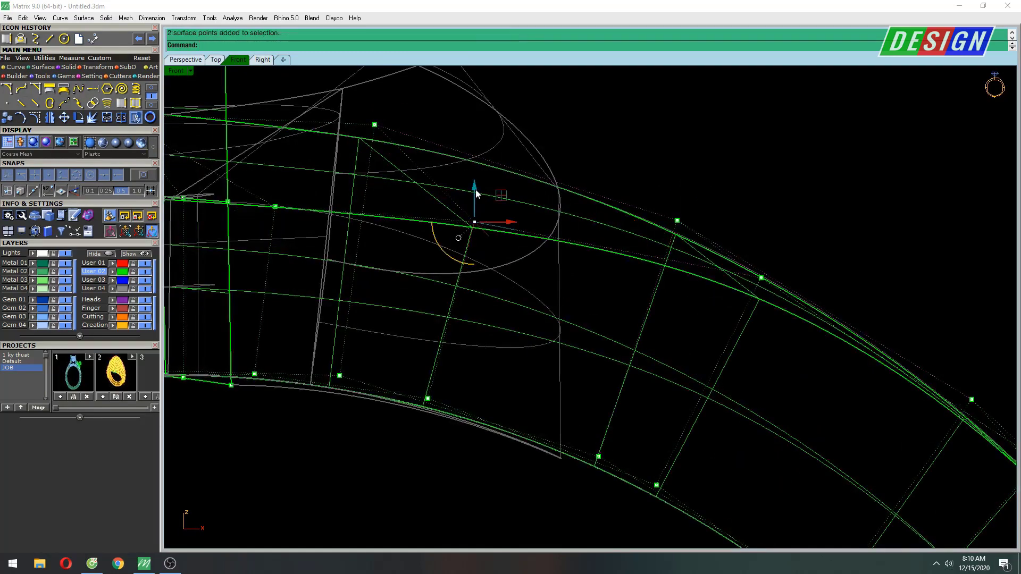
left_click_drag(475, 198, 475, 194)
scroll(405, 142, "down", 2)
scroll(538, 160, "down", 2)
scroll(549, 164, "down", 2)
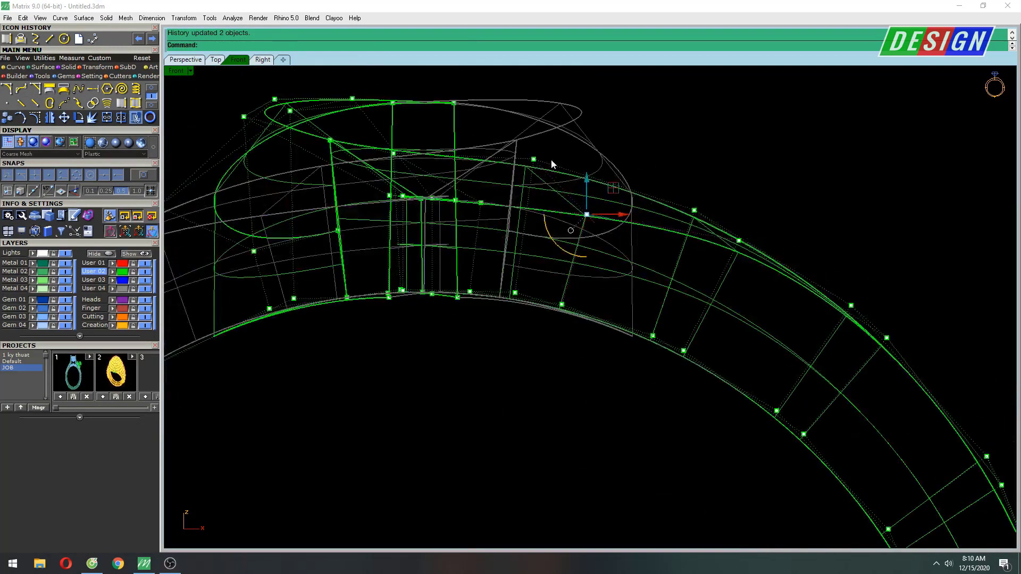
scroll(628, 205, "down", 1)
scroll(651, 239, "up", 2)
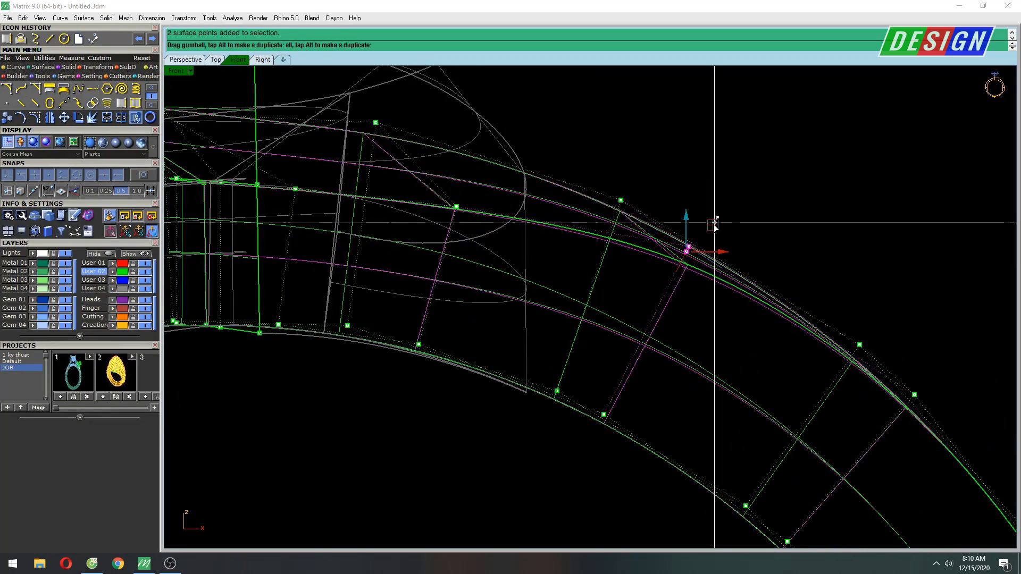
left_click_drag(714, 226, 708, 238)
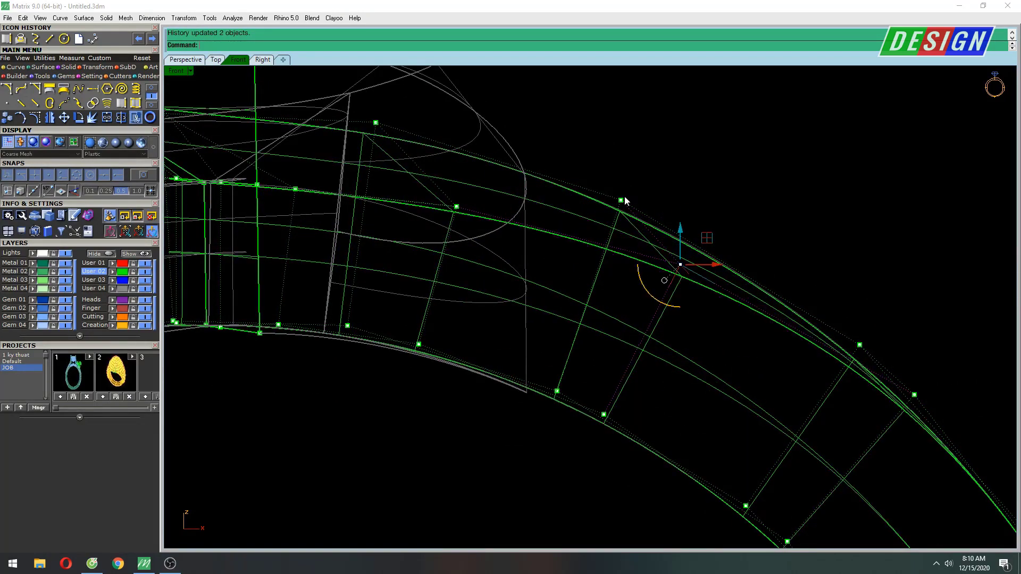
Step: Drag two control points on the band's right shoulder so its edge follows the outer curve
right_click_drag(624, 199, 780, 243)
scroll(772, 266, "down", 5)
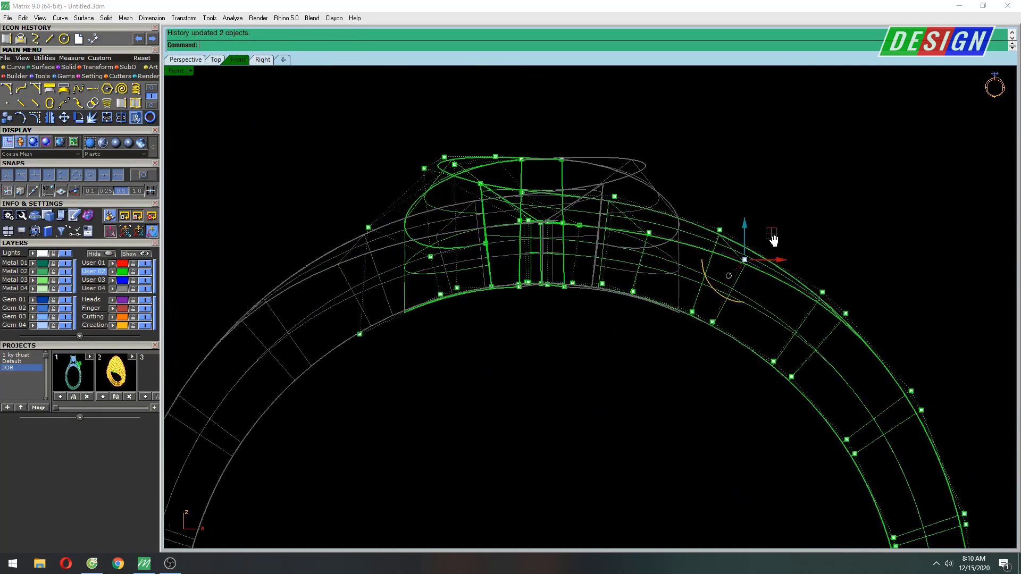
scroll(818, 273, "up", 4)
scroll(728, 242, "up", 3)
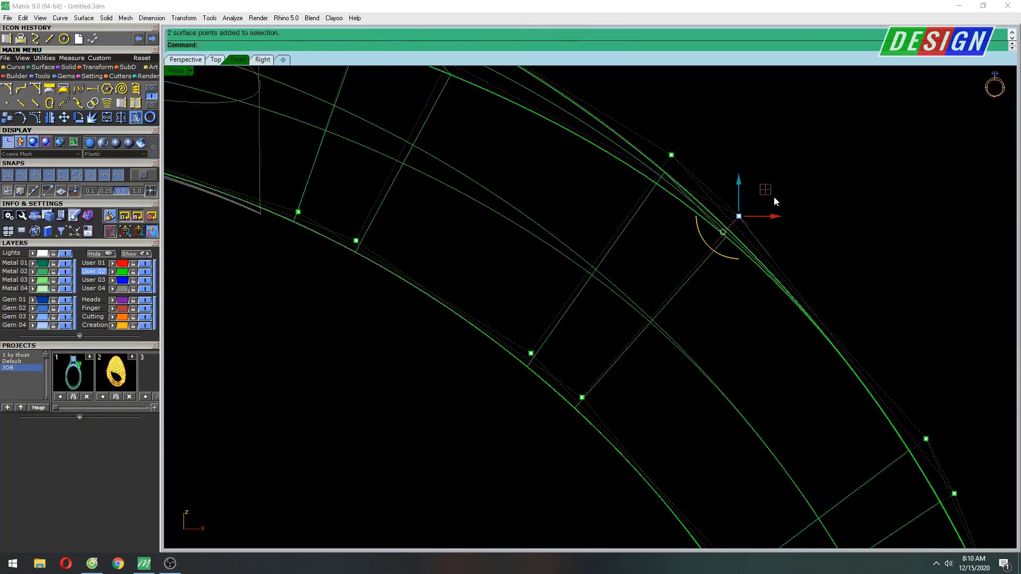
scroll(763, 198, "down", 4)
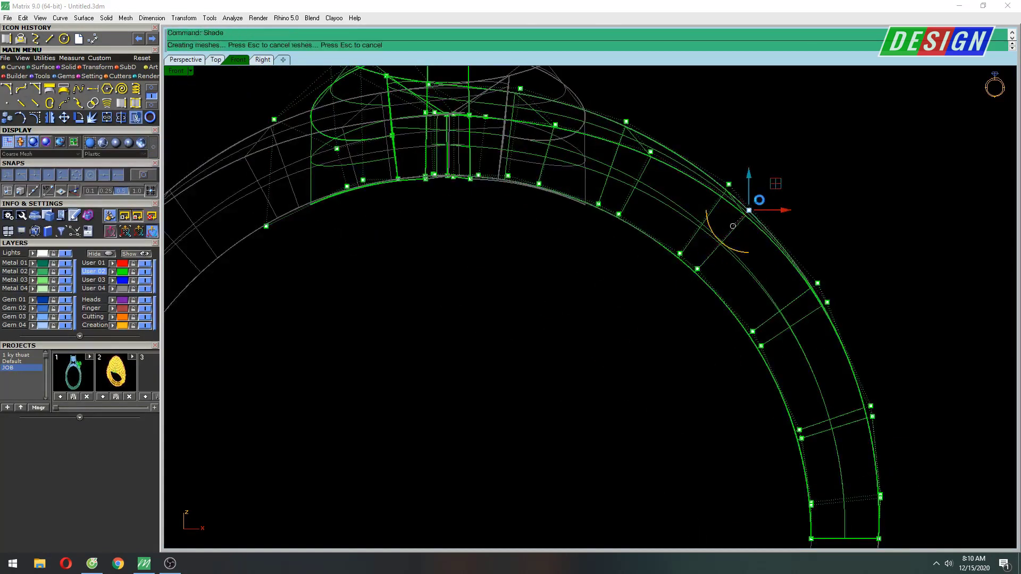
scroll(715, 205, "up", 2)
scroll(731, 246, "up", 3)
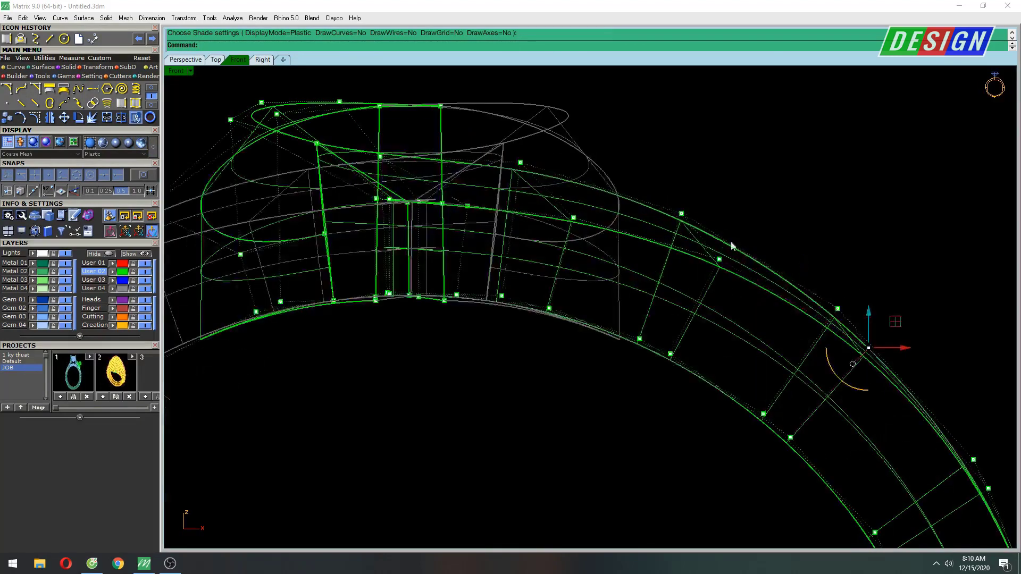
scroll(732, 245, "up", 2)
scroll(758, 226, "up", 1)
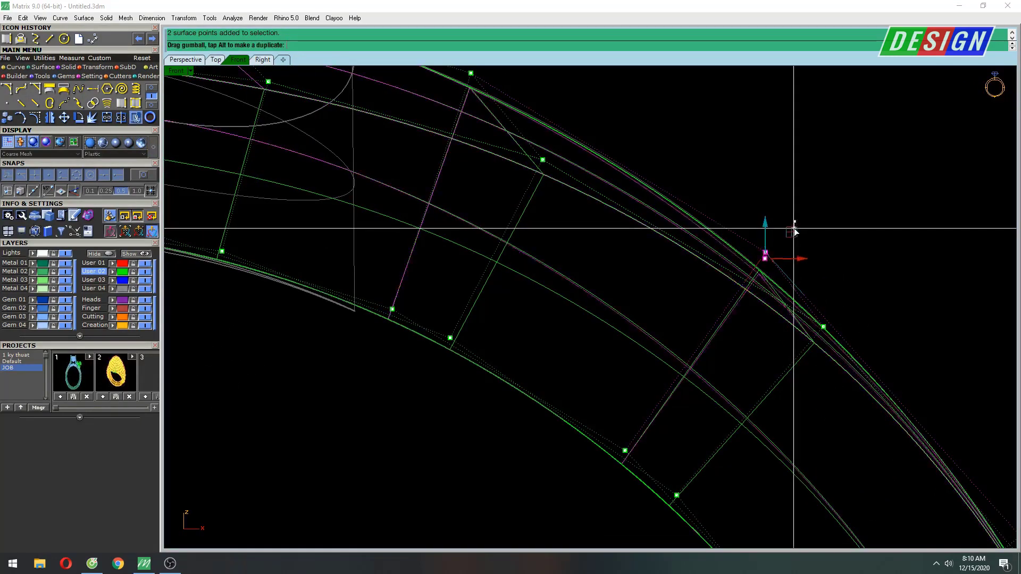
scroll(793, 228, "down", 3)
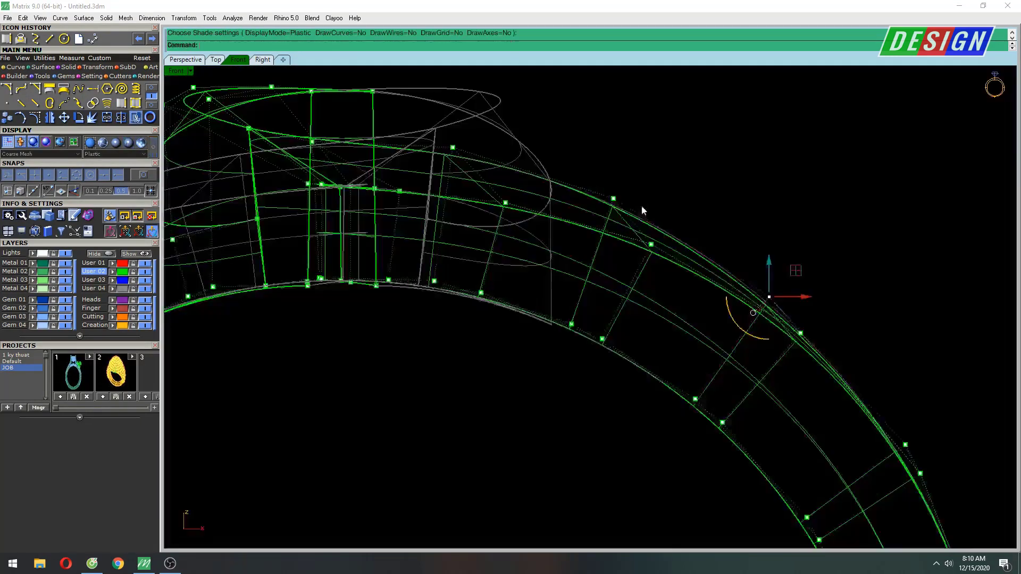
scroll(642, 205, "up", 2)
left_click(611, 167)
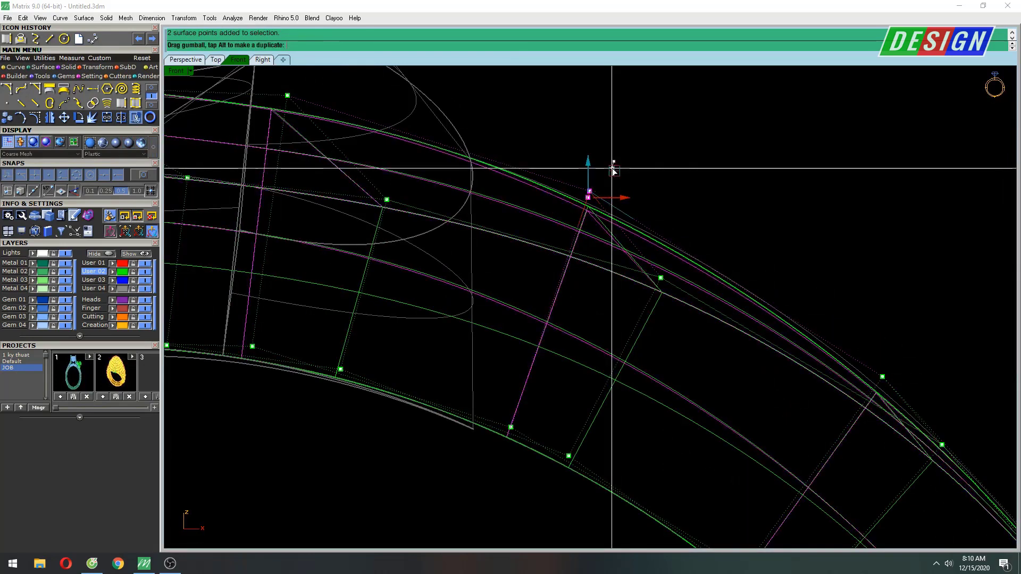
left_click_drag(613, 167, 612, 165)
scroll(515, 142, "down", 3)
scroll(478, 175, "up", 1)
scroll(478, 176, "up", 2)
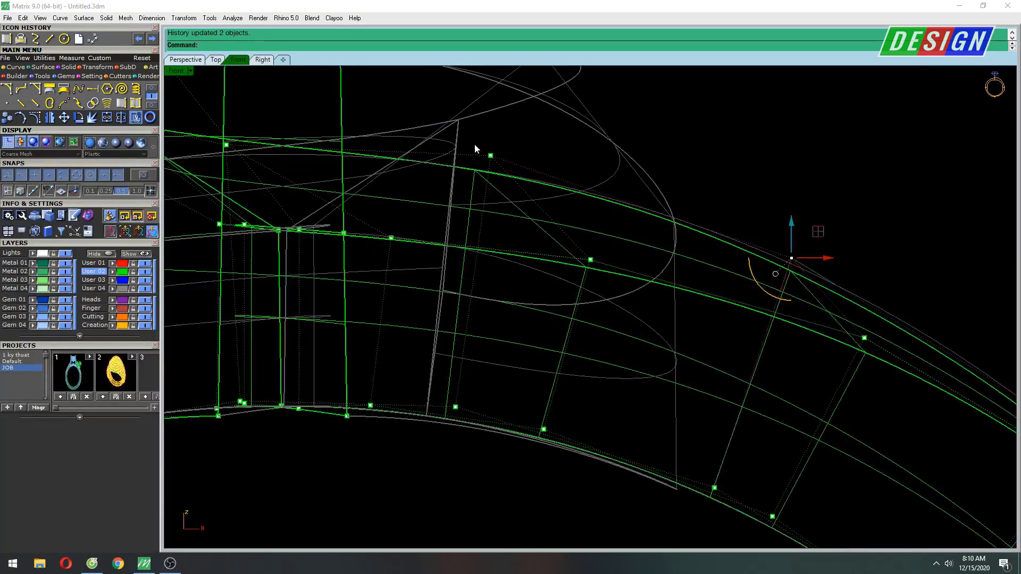
scroll(517, 138, "down", 1)
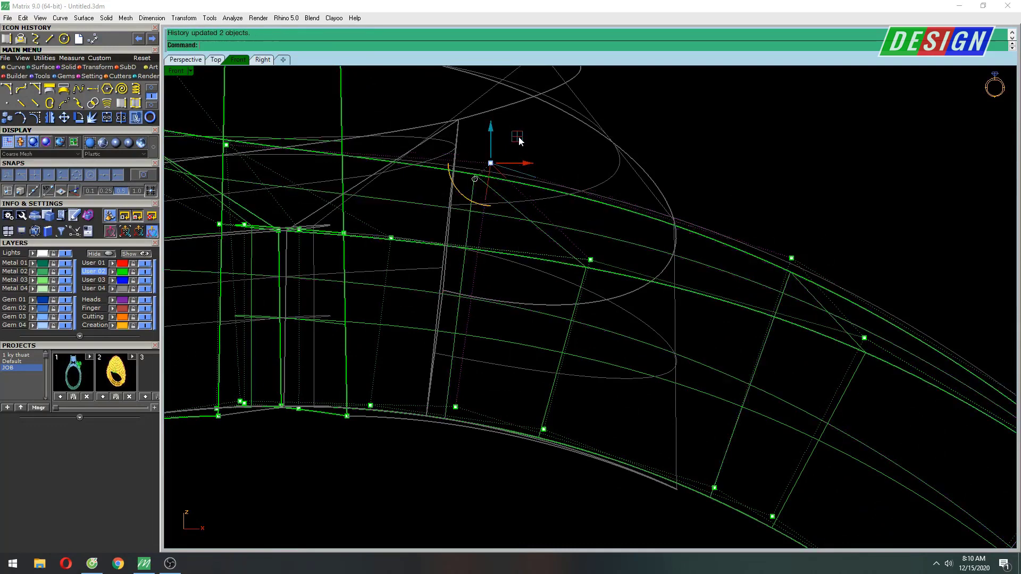
Step: Check the band in shaded display, then return to wireframe framing the whole ring top
key("ctrl+alt+s")
scroll(585, 159, "down", 2)
right_click_drag(704, 210, 748, 262)
key("Escape")
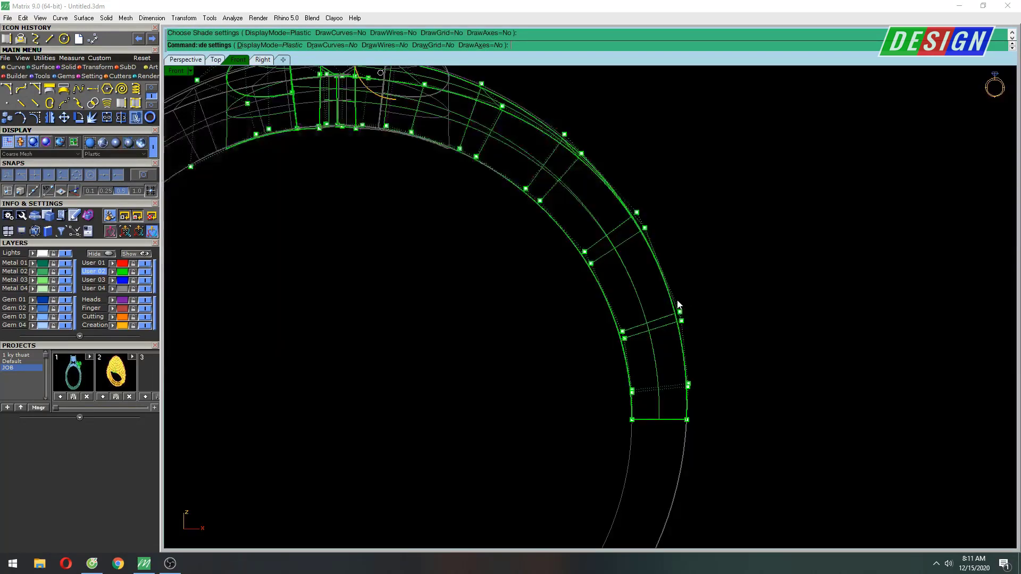
scroll(680, 336, "up", 3)
right_click_drag(692, 303, 709, 214)
scroll(732, 256, "down", 1)
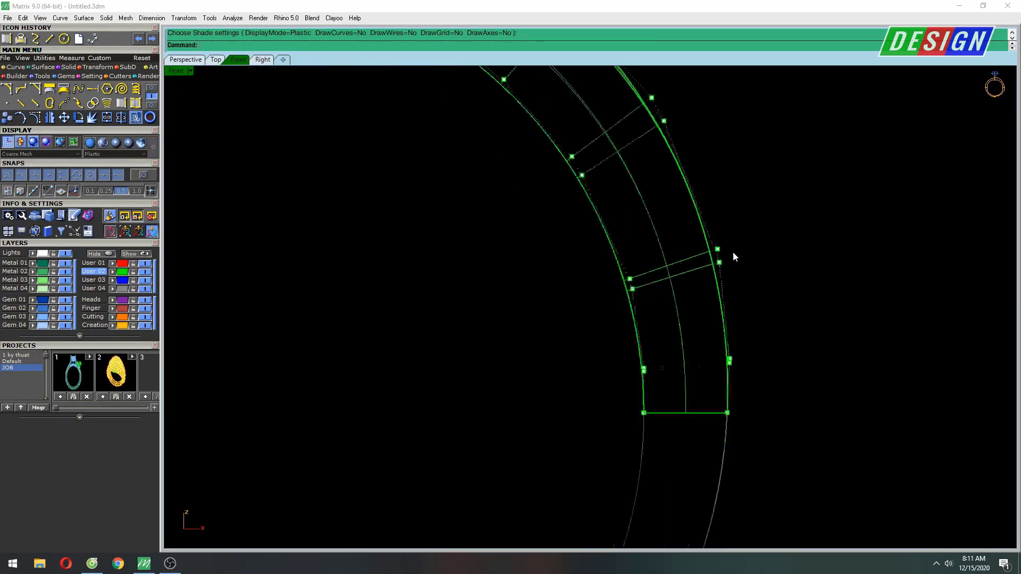
scroll(732, 255, "down", 2)
right_click_drag(548, 137, 562, 179)
scroll(563, 179, "up", 2)
Step: Orbit the full-size shaded Perspective view to inspect the band curling over the head
key("ctrl+alt+s")
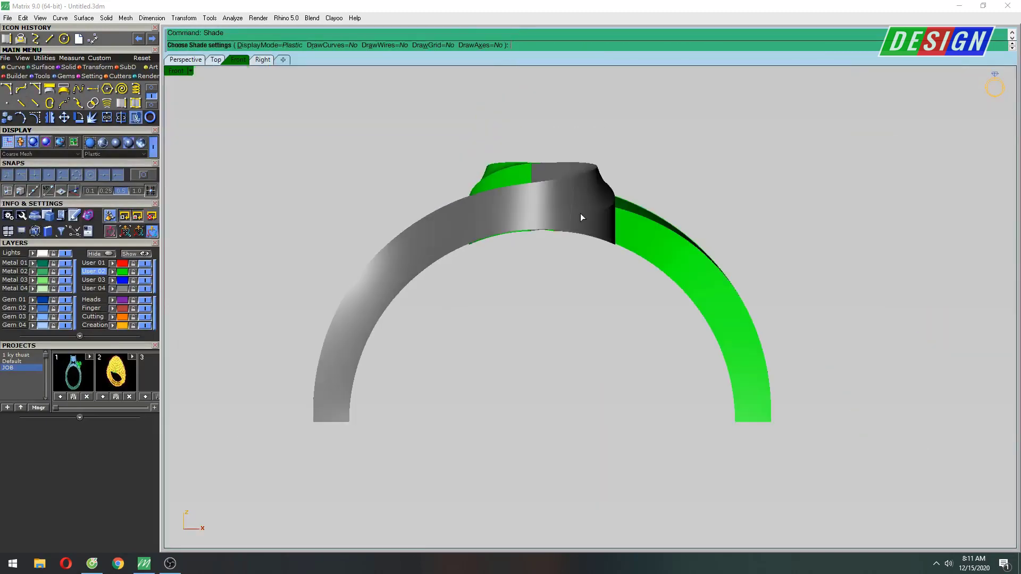
key("ctrl+m")
key("Return")
key("ctrl+alt+s")
mouse_move(686, 255)
right_mouse_down()
mouse_move(656, 262)
mouse_move(719, 280)
mouse_move(468, 315)
mouse_move(747, 297)
mouse_move(640, 253)
mouse_move(595, 312)
mouse_move(795, 237)
mouse_move(761, 257)
right_mouse_up()
key("Escape")
Step: Maximize the Left side view and zoom in on the green band
key("ctrl+F3")
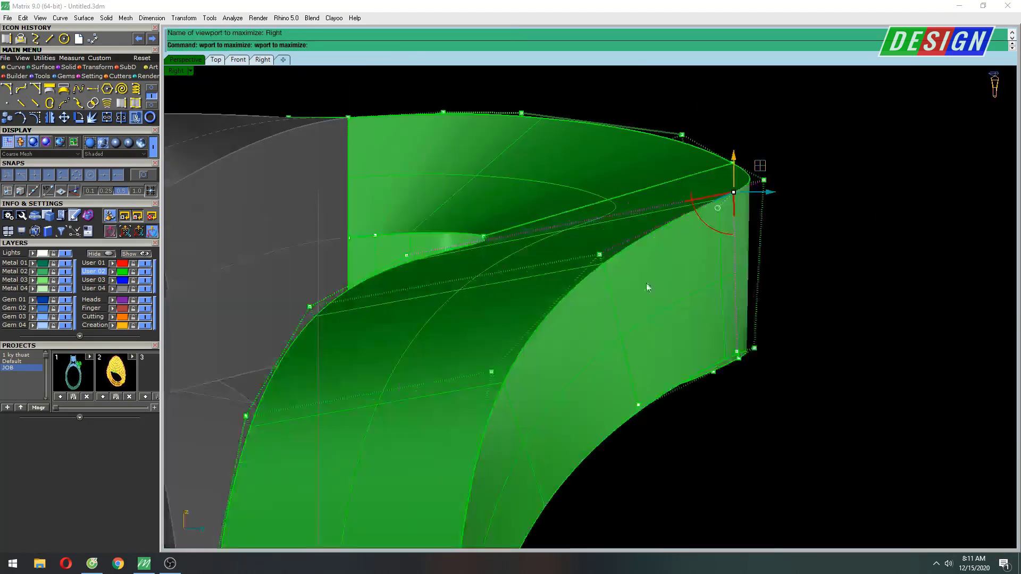
mouse_move(646, 283)
right_mouse_down()
mouse_move(671, 243)
mouse_move(516, 222)
mouse_move(649, 218)
mouse_move(614, 214)
right_mouse_up()
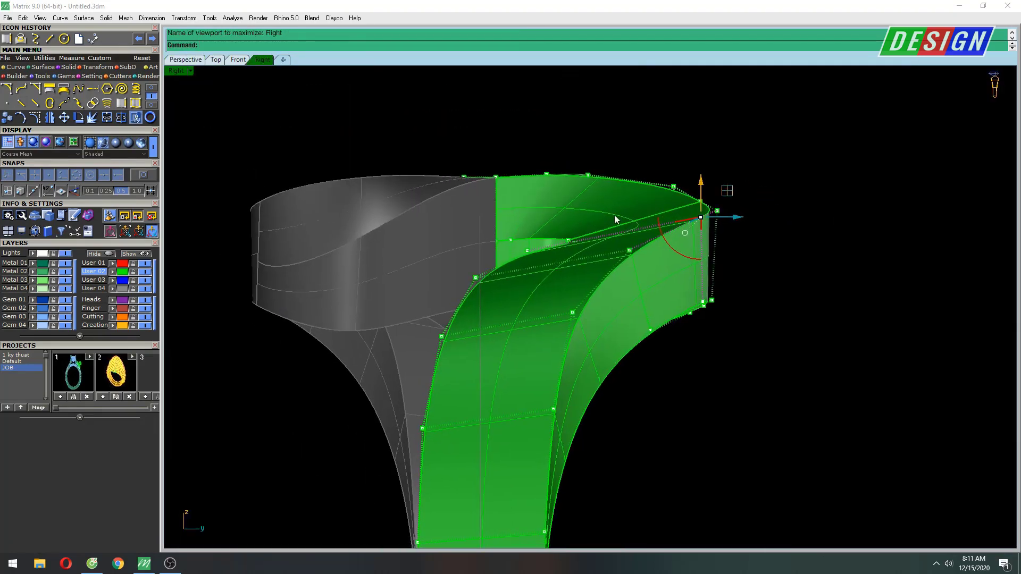
key("ctrl+F4")
scroll(564, 244, "up", 2)
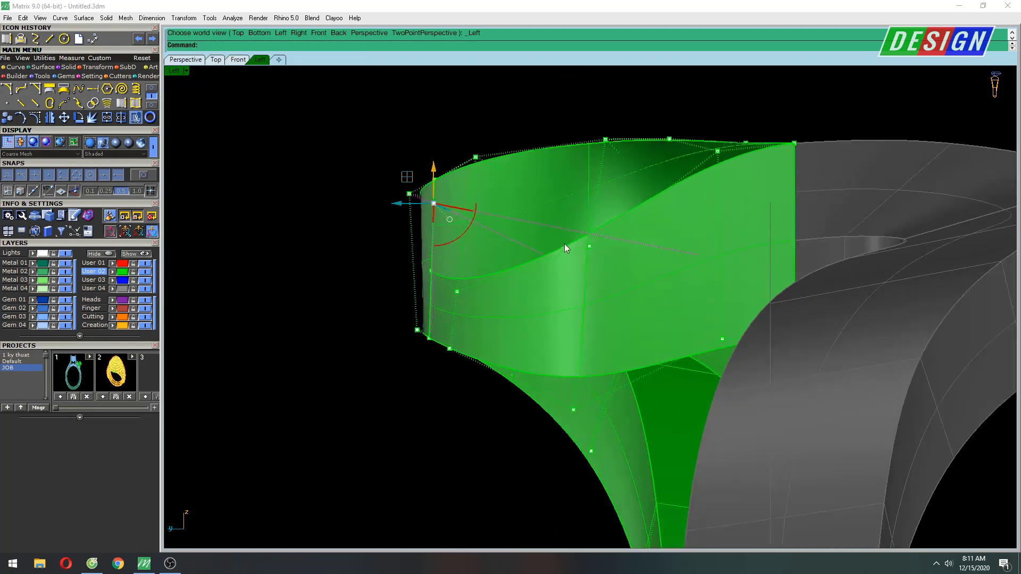
scroll(468, 297, "up", 2)
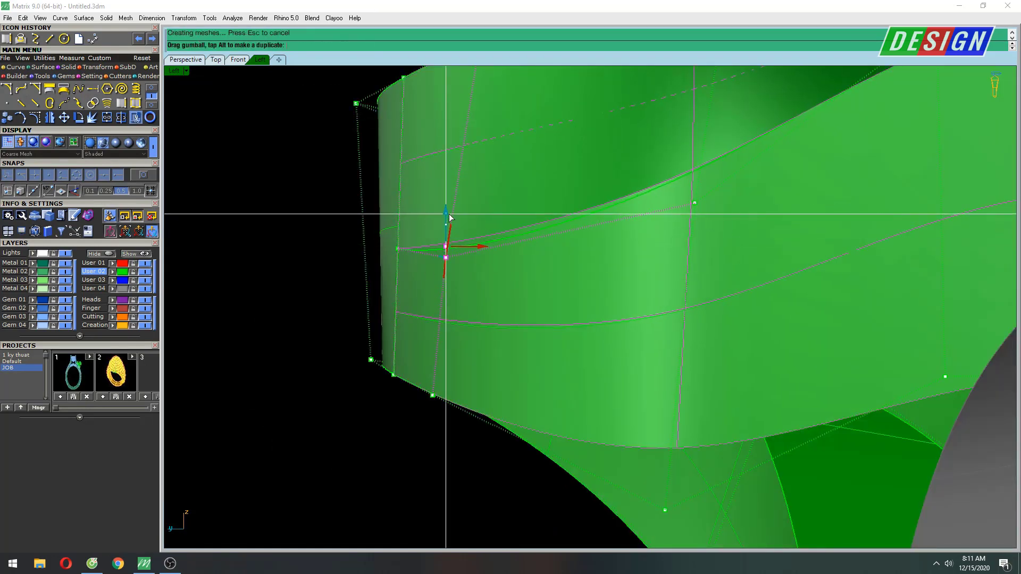
scroll(529, 199, "down", 2)
scroll(542, 258, "up", 1)
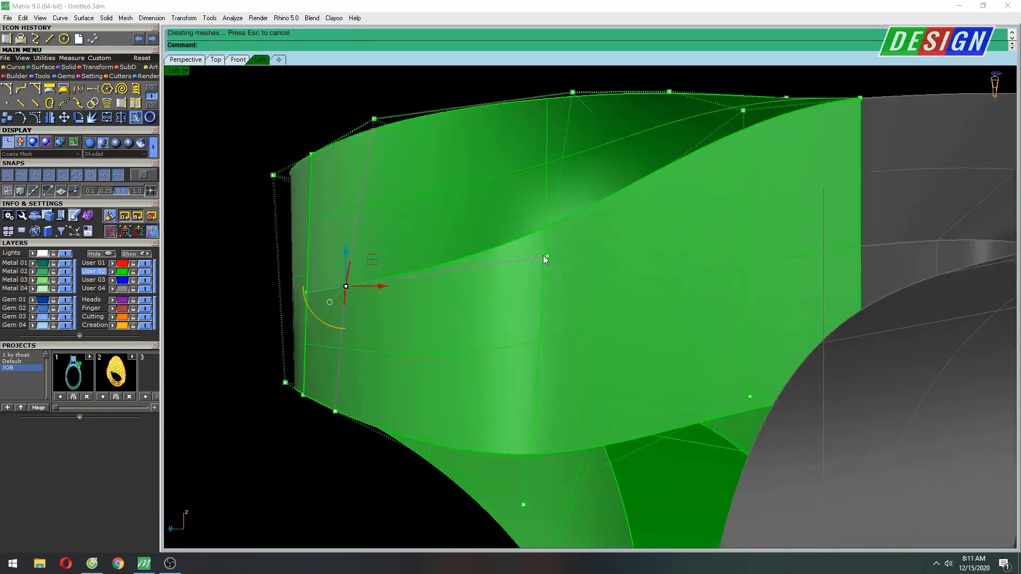
scroll(561, 251, "up", 1)
Step: Lift the band's middle seam points in side view, then restore the four viewports
key("Escape")
left_click_drag(549, 209, 553, 194)
scroll(623, 194, "down", 2)
scroll(641, 194, "up", 1)
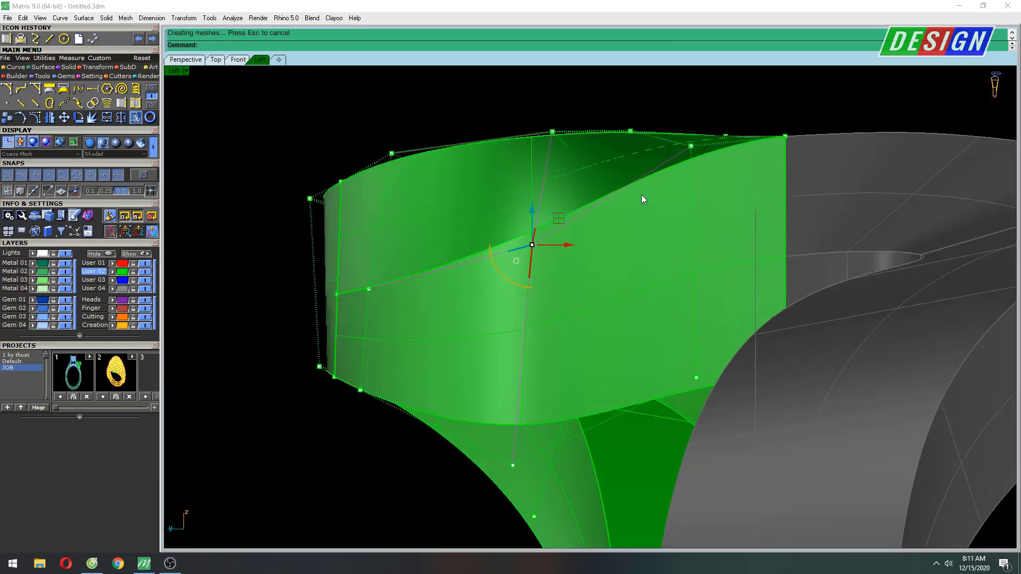
scroll(413, 269, "up", 1)
scroll(412, 270, "down", 2)
scroll(386, 304, "up", 2)
scroll(376, 263, "up", 2)
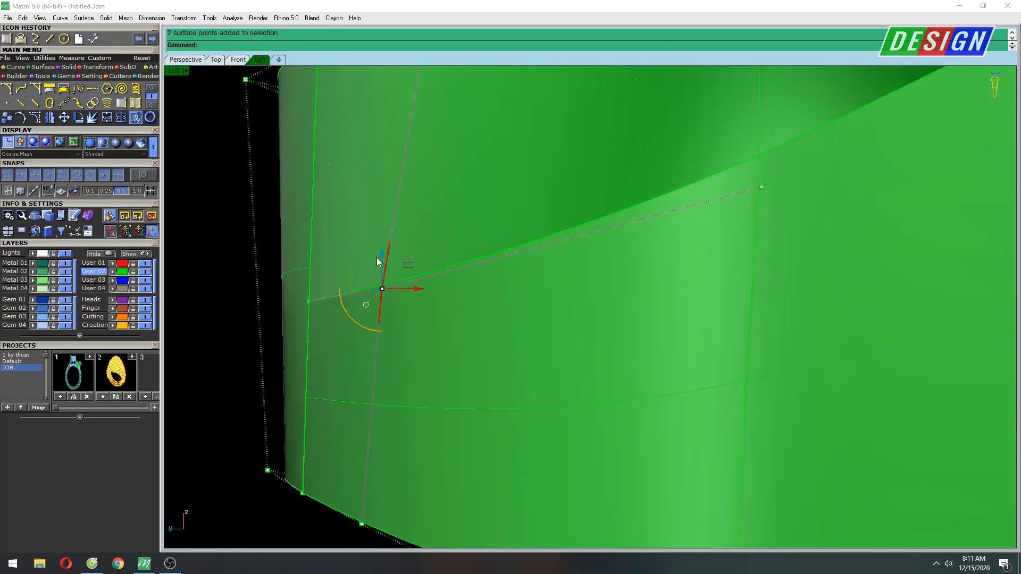
scroll(693, 268, "up", 1)
scroll(620, 271, "down", 1)
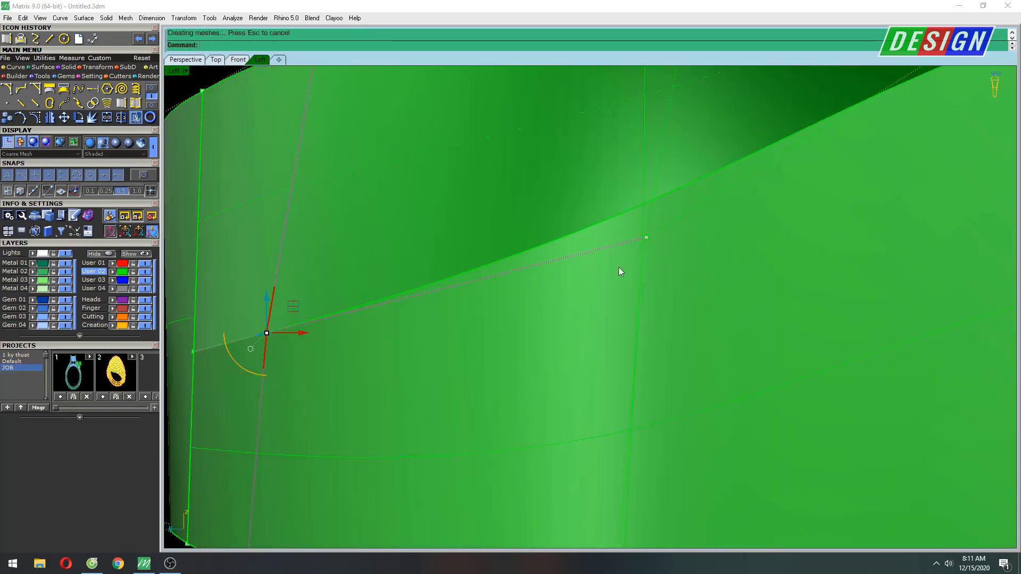
scroll(640, 287, "down", 2)
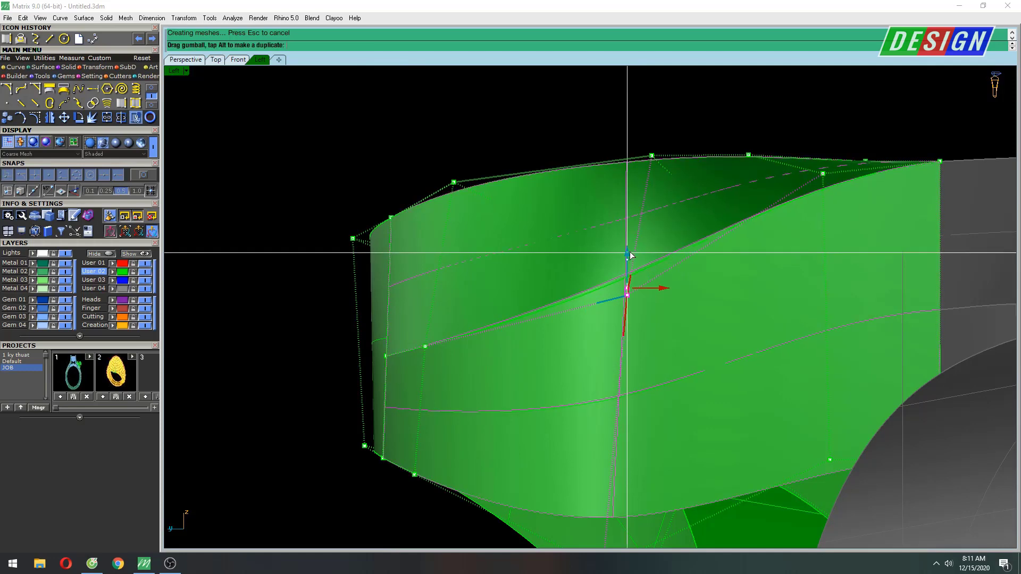
scroll(630, 242, "down", 2)
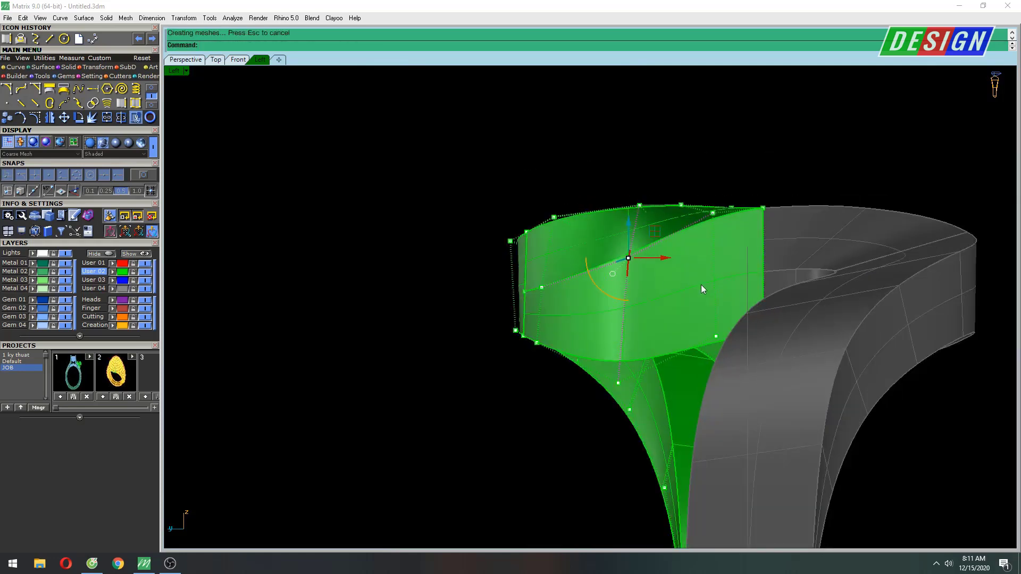
key("ctrl+m")
Step: Orbit the shaded Perspective view around the ring, then return to the 4View layout
key("Return")
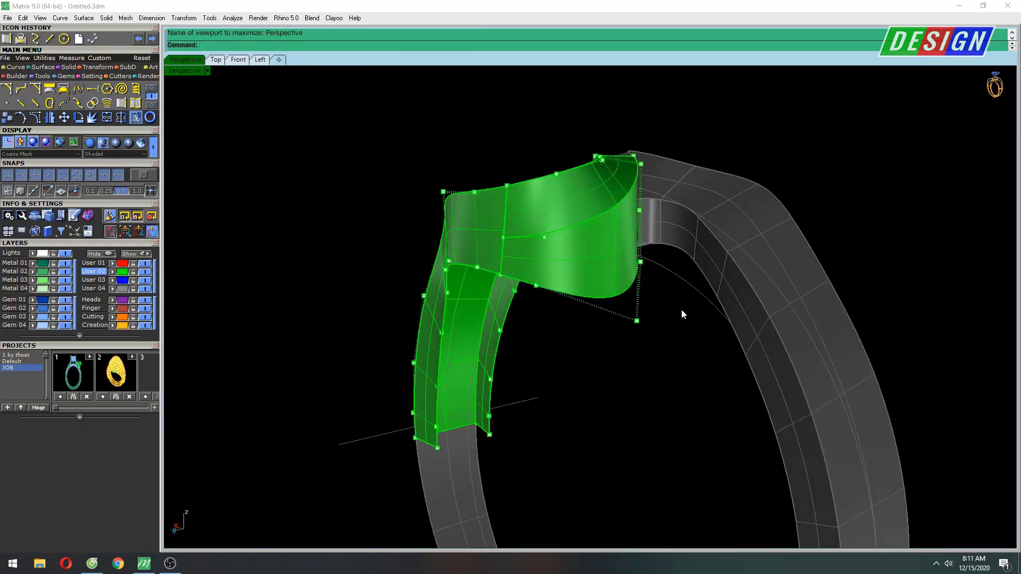
right_click_drag(681, 308, 657, 298)
key("Return")
mouse_move(671, 332)
right_mouse_down()
mouse_move(682, 282)
mouse_move(648, 292)
mouse_move(682, 326)
right_mouse_up()
key("Return")
type("4View")
key("Return")
Step: Show the band's control points, pick one at its lower end, and maximize the Top view
key("ctrl+m")
right_click_drag(522, 247, 611, 314)
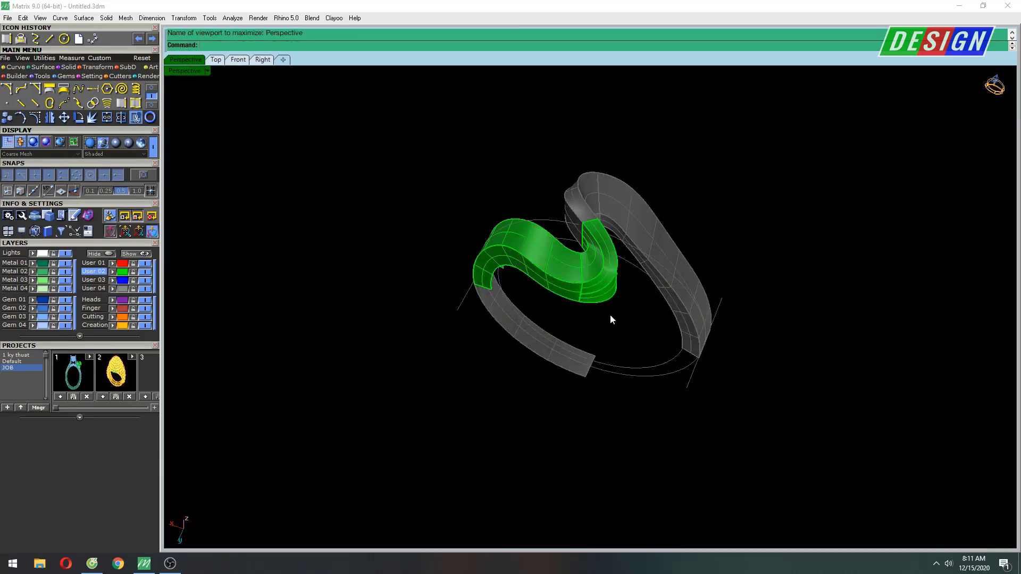
scroll(613, 254, "up", 5)
right_click_drag(676, 266, 592, 305)
key("F10")
left_click(539, 307)
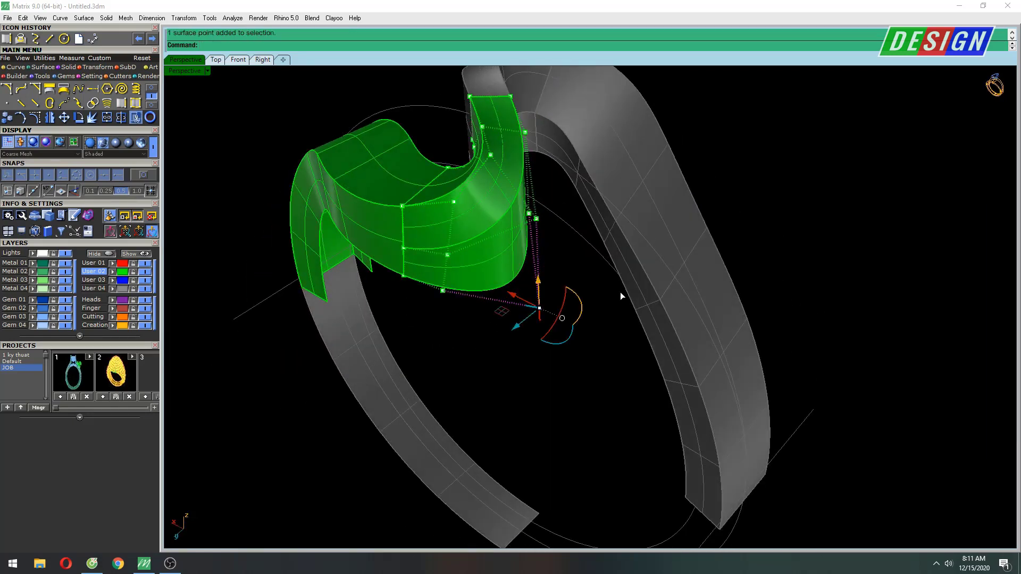
key("ctrl+F1")
scroll(524, 241, "up", 5)
scroll(540, 235, "up", 1)
Step: Set Top to wireframe, then orbit in Perspective and select a control point on the band
key("ctrl+alt+w")
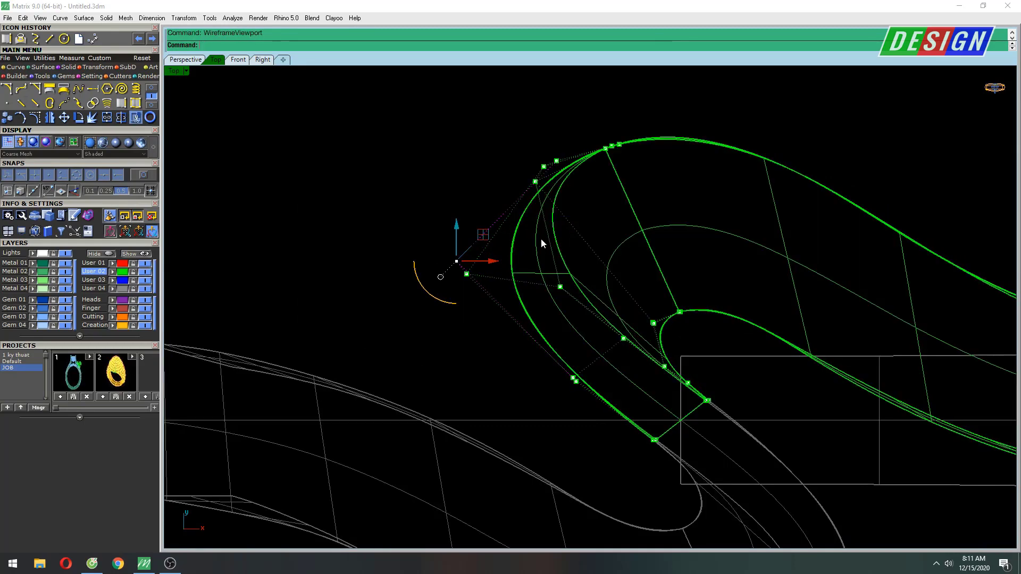
scroll(540, 241, "up", 1)
scroll(551, 247, "up", 1)
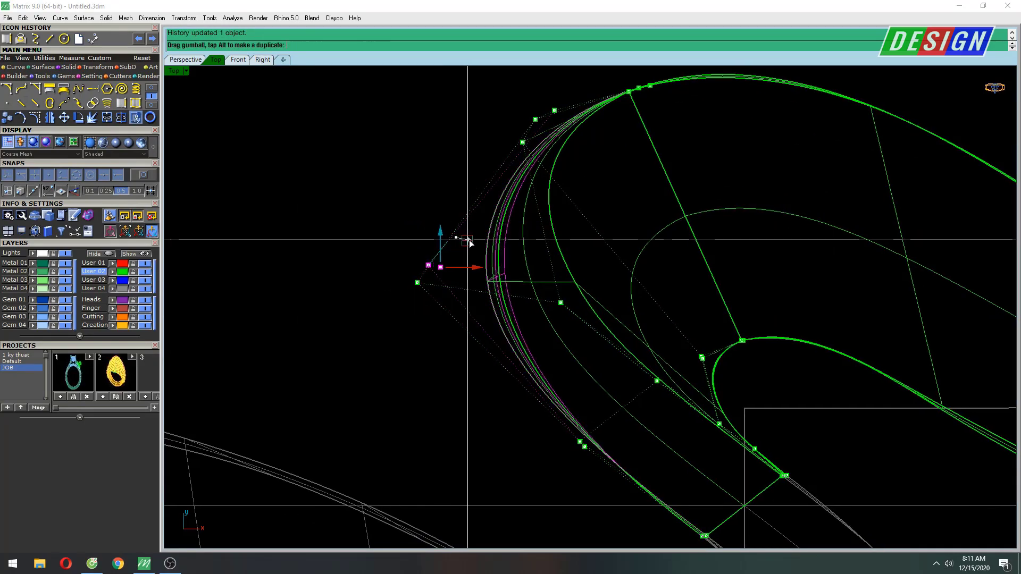
mouse_move(658, 187)
right_mouse_down()
mouse_move(628, 199)
mouse_move(641, 253)
right_mouse_up()
key("ctrl+F4")
mouse_move(702, 240)
right_mouse_down()
mouse_move(597, 200)
mouse_move(549, 286)
right_mouse_up()
key("Escape")
scroll(549, 286, "up", 5)
scroll(591, 228, "up", 2)
mouse_move(591, 228)
right_mouse_down()
mouse_move(650, 221)
mouse_move(640, 285)
right_mouse_up()
left_click(644, 287)
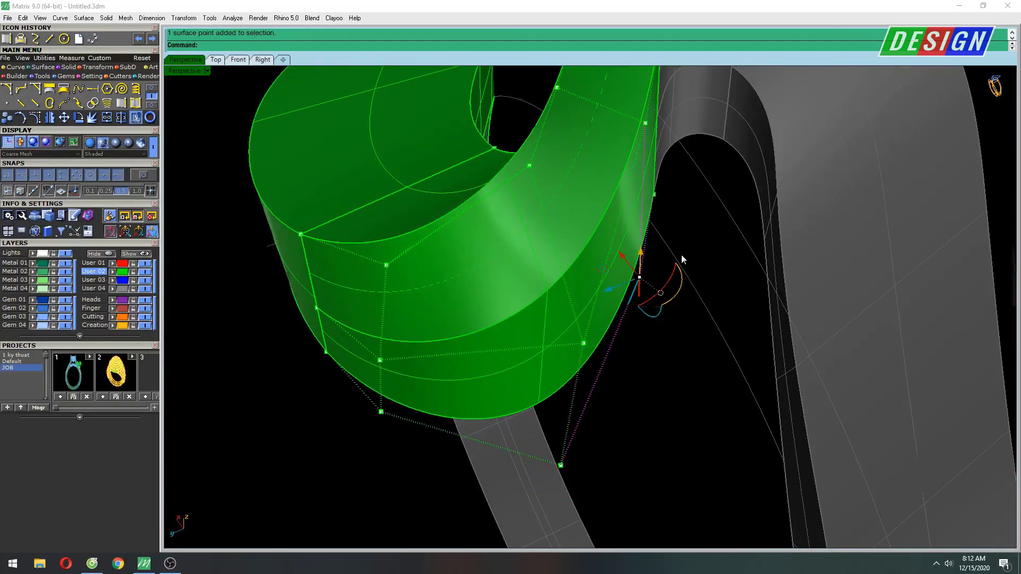
Step: Alternate between the wireframe Top and shaded Perspective views to frame the band's end
key("ctrl+F1")
scroll(654, 215, "down", 3)
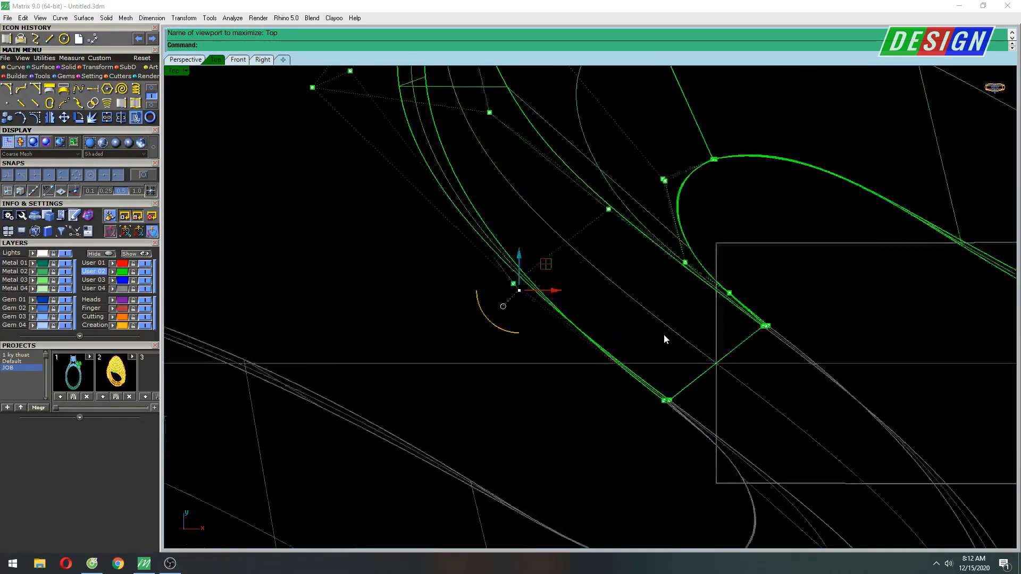
scroll(652, 322, "up", 2)
scroll(660, 328, "up", 1)
key("ctrl+F4")
right_click_drag(655, 317, 612, 321)
key("ctrl+F1")
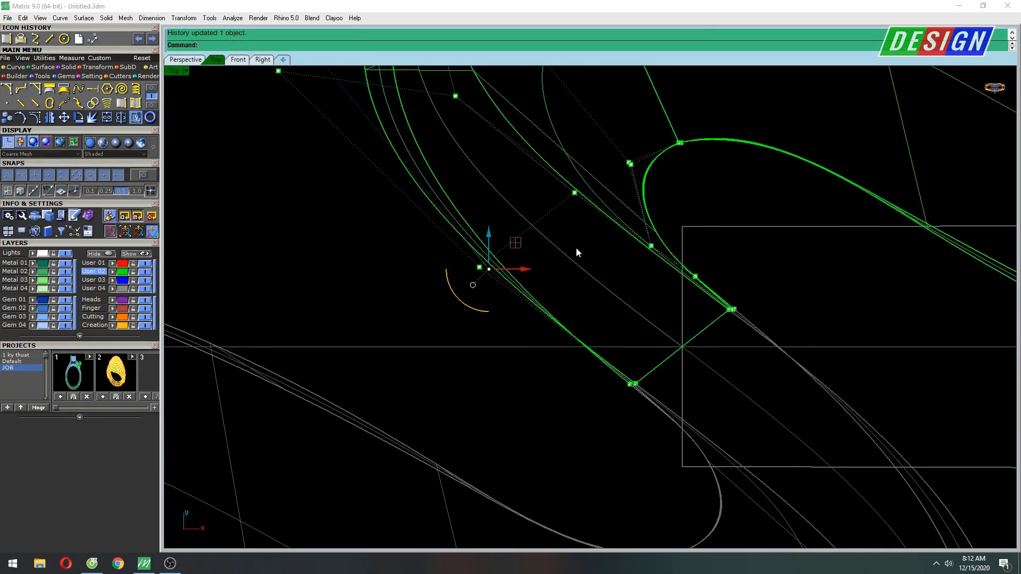
scroll(633, 359, "up", 3)
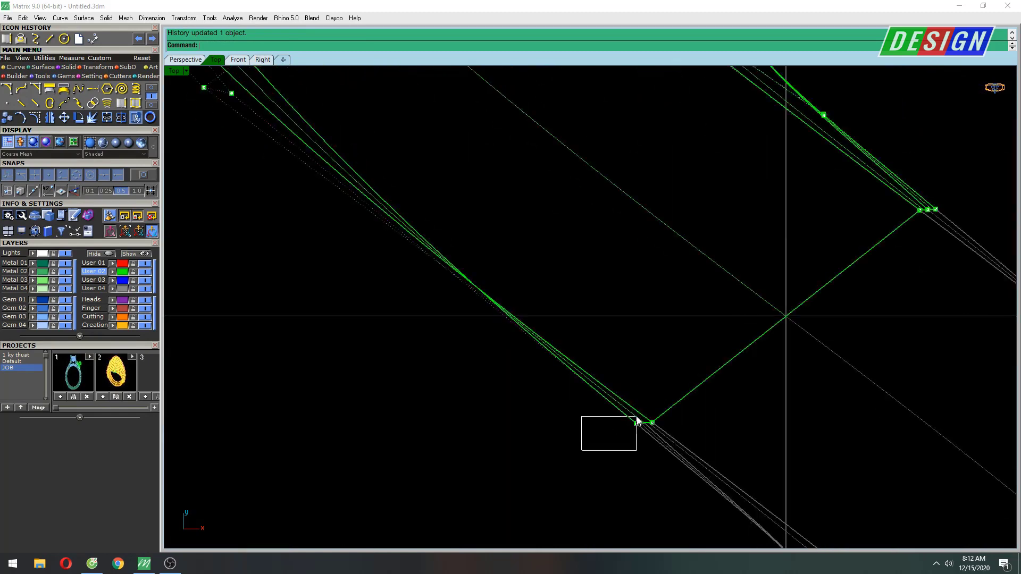
scroll(652, 411, "up", 2)
Step: Shift the band's corner endpoint in plan, then orbit the Plastic-shaded Perspective to check the shank joint
left_click_drag(637, 421, 679, 383)
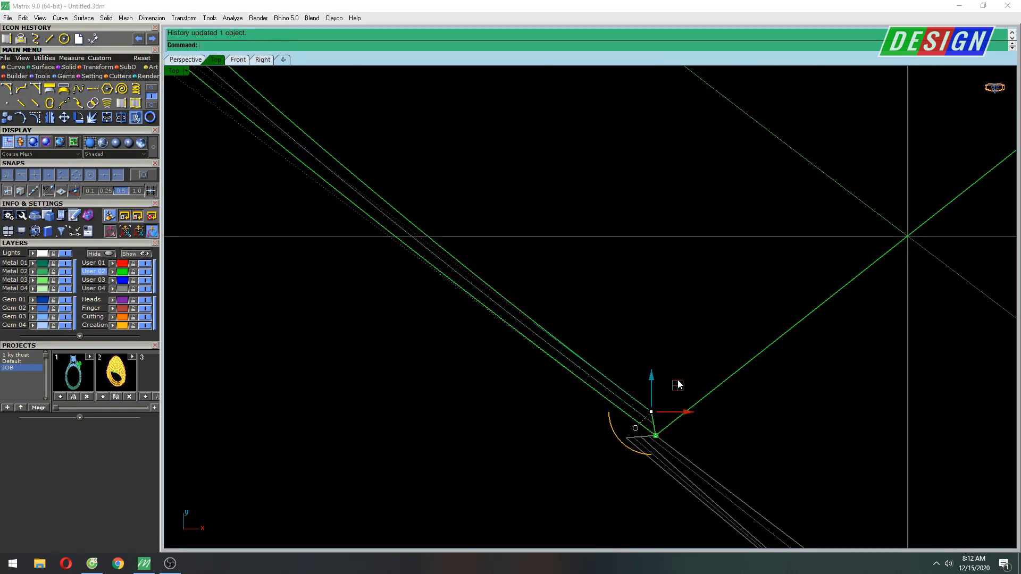
scroll(682, 383, "down", 1)
scroll(713, 360, "down", 1)
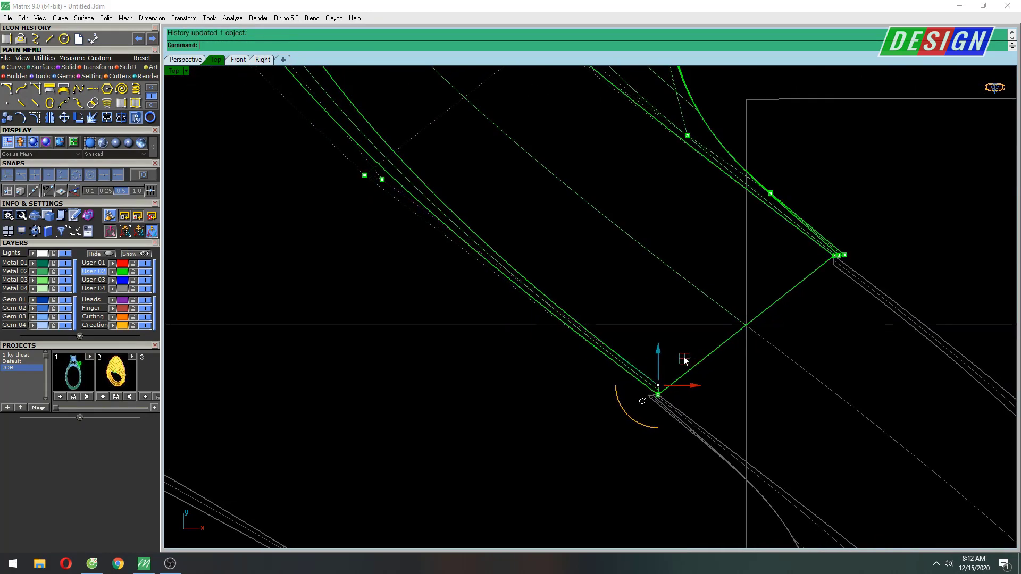
scroll(665, 337, "down", 1)
scroll(610, 382, "down", 1)
scroll(609, 382, "down", 2)
key("ctrl+alt+s")
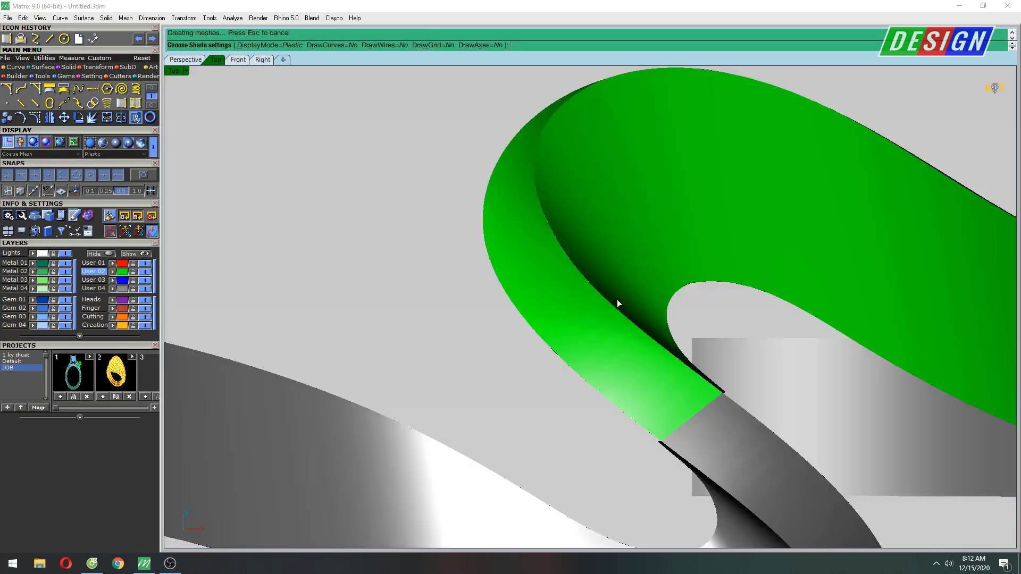
key("ctrl+F4")
mouse_move(714, 350)
right_mouse_down()
mouse_move(704, 372)
mouse_move(643, 346)
mouse_move(597, 350)
mouse_move(542, 261)
mouse_move(622, 421)
mouse_move(521, 433)
mouse_move(567, 479)
mouse_move(636, 365)
mouse_move(671, 395)
right_mouse_up()
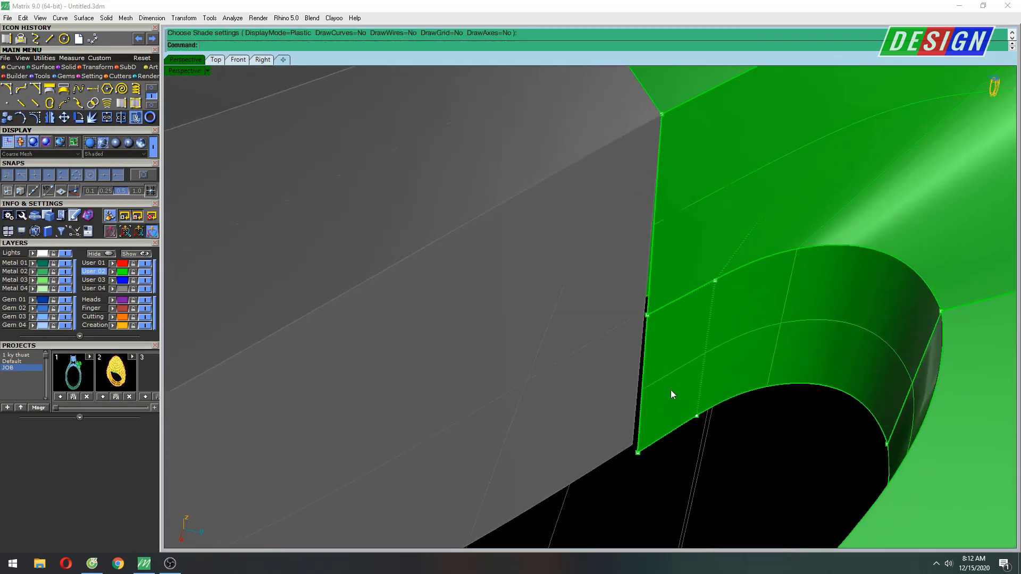
Step: Snap the green band's corner and edge control points onto the grey shank's edge
left_click_drag(654, 436, 653, 437)
right_click_drag(653, 437, 648, 450)
scroll(643, 470, "up", 2)
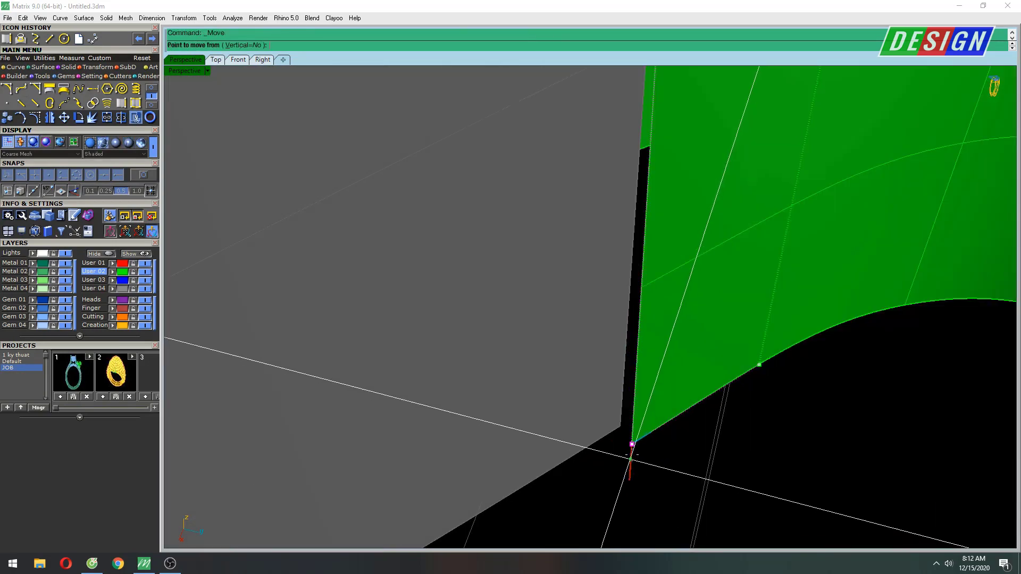
left_click(631, 444)
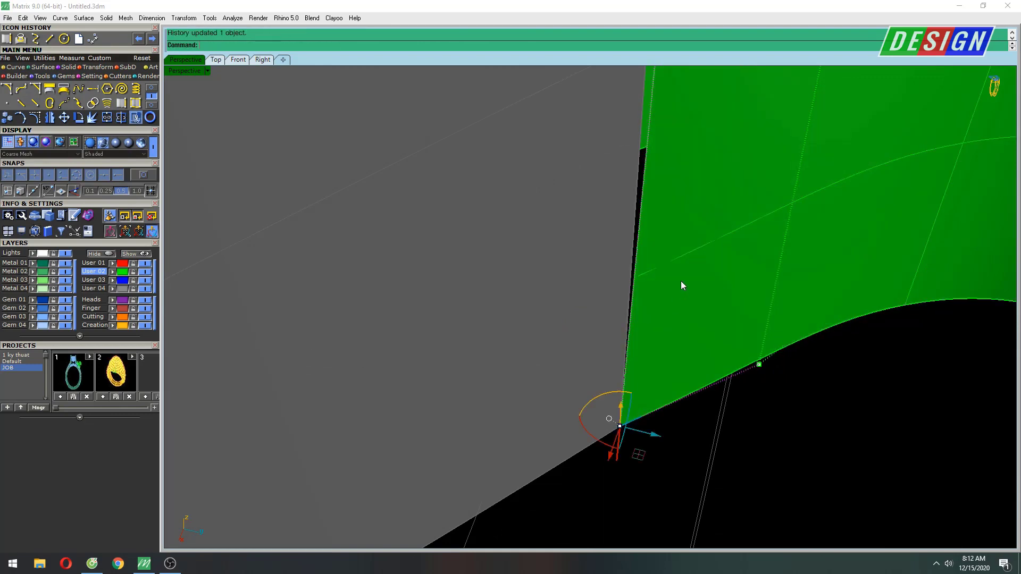
mouse_move(682, 285)
right_mouse_down()
mouse_move(690, 414)
mouse_move(677, 367)
right_mouse_up()
right_click_drag(710, 335, 718, 371)
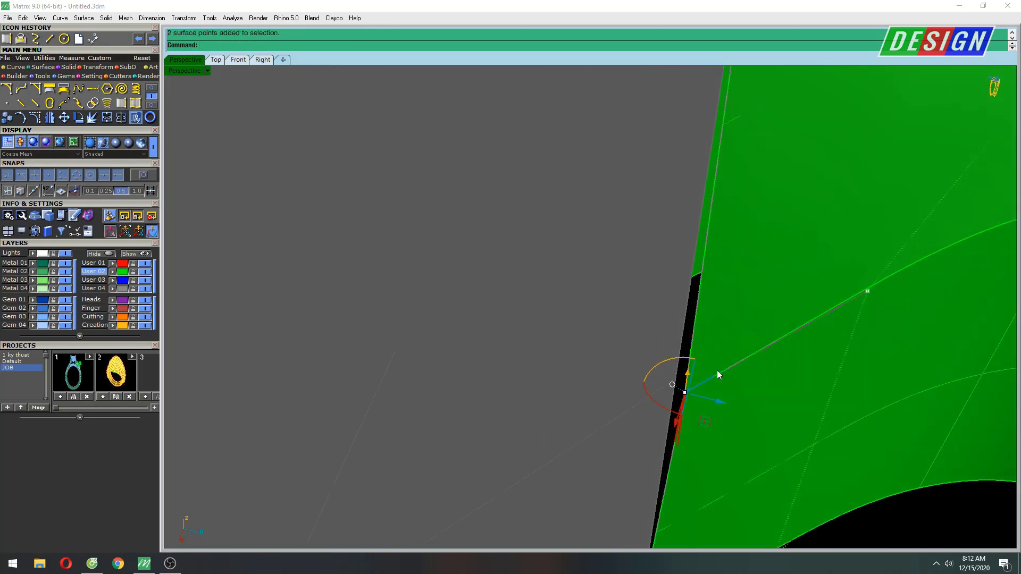
left_click(684, 392)
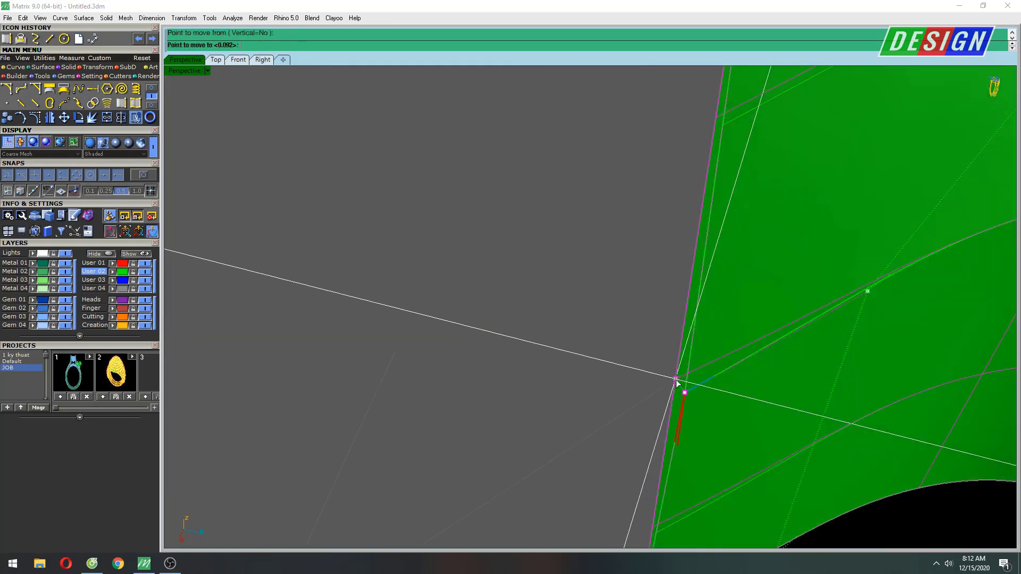
left_click(676, 380)
Step: Inspect the band-to-shank joint in the full-size front and right views
scroll(677, 382, "down", 3)
scroll(696, 376, "down", 2)
scroll(690, 387, "down", 2)
key("ctrl+F2")
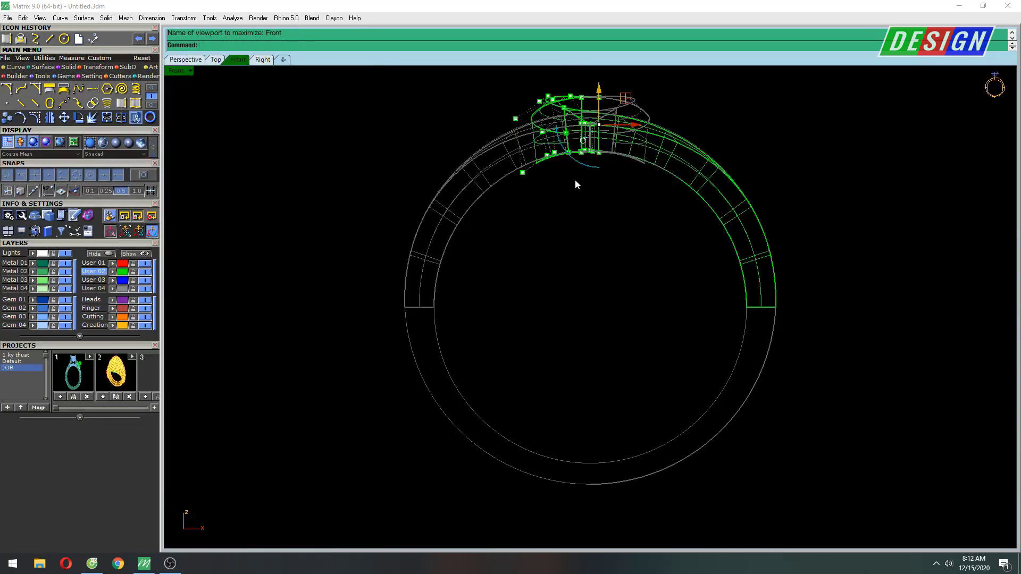
scroll(575, 185, "up", 5)
scroll(649, 198, "up", 3)
scroll(654, 213, "down", 3)
right_click_drag(654, 212, 630, 211)
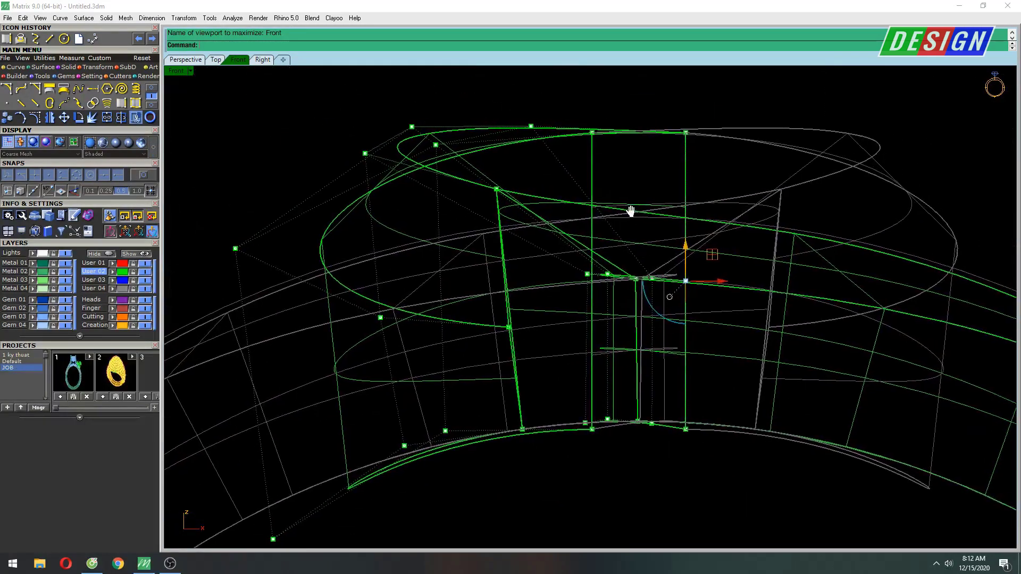
key("ctrl+F3")
scroll(633, 142, "up", 6)
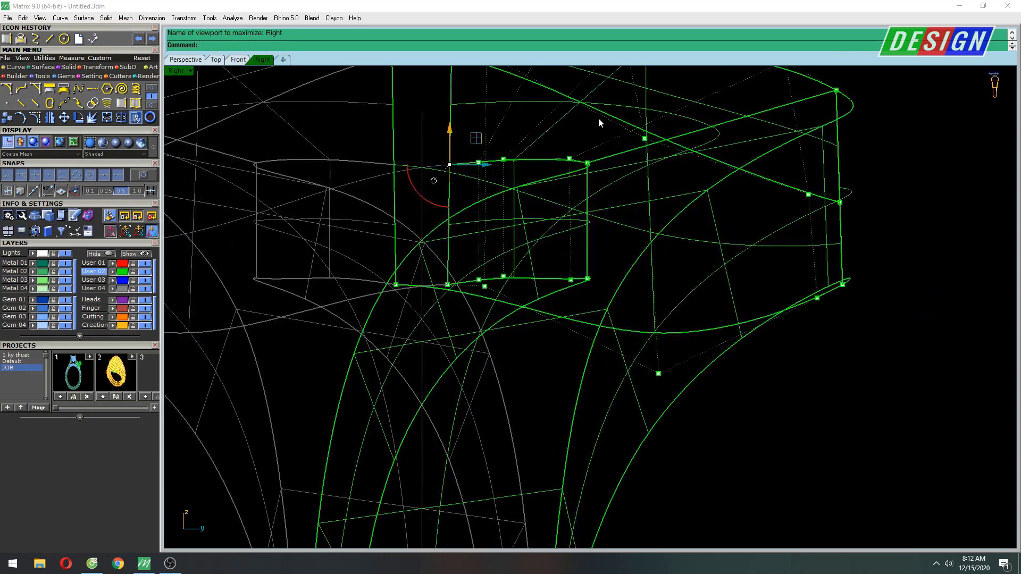
scroll(598, 117, "up", 4)
right_click_drag(548, 175, 551, 214)
scroll(365, 229, "up", 3)
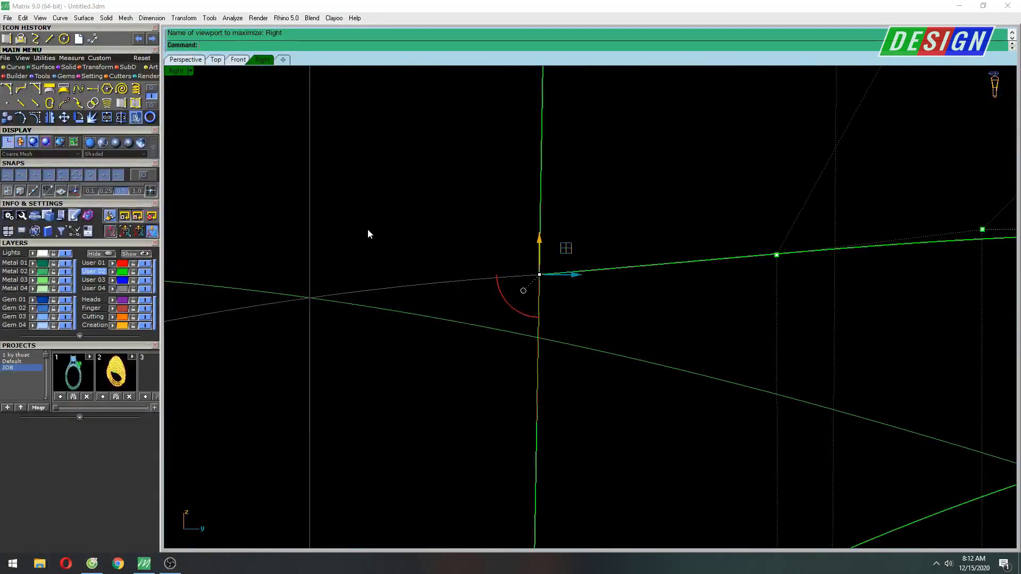
scroll(368, 228, "down", 3)
scroll(509, 269, "up", 5)
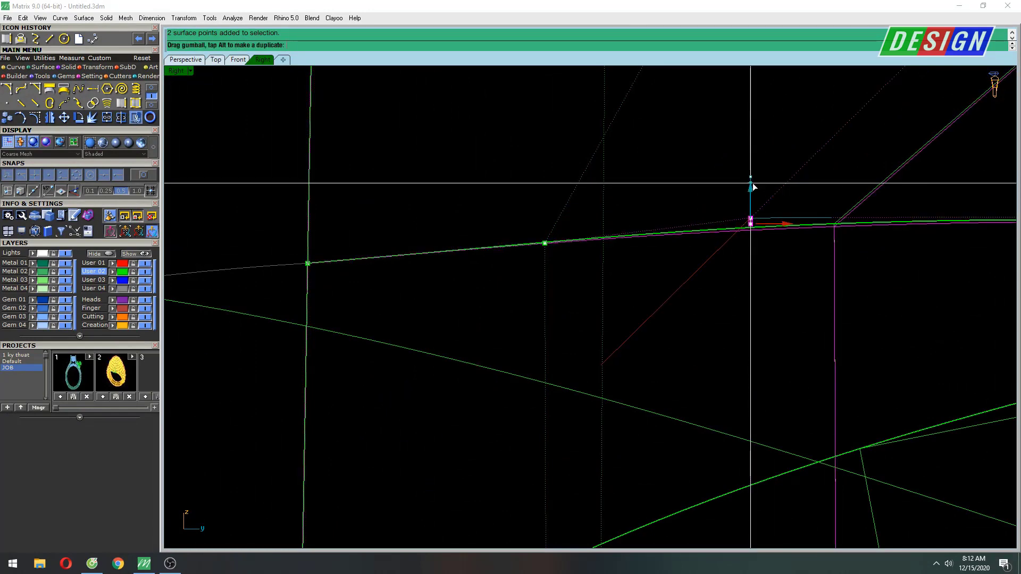
scroll(747, 192, "down", 3)
scroll(834, 251, "down", 3)
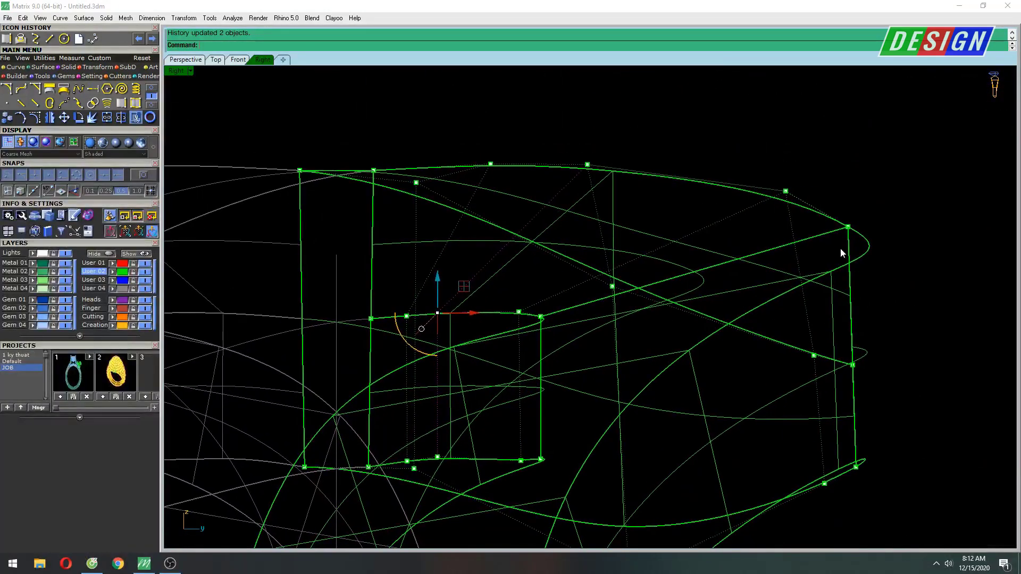
scroll(749, 187, "up", 3)
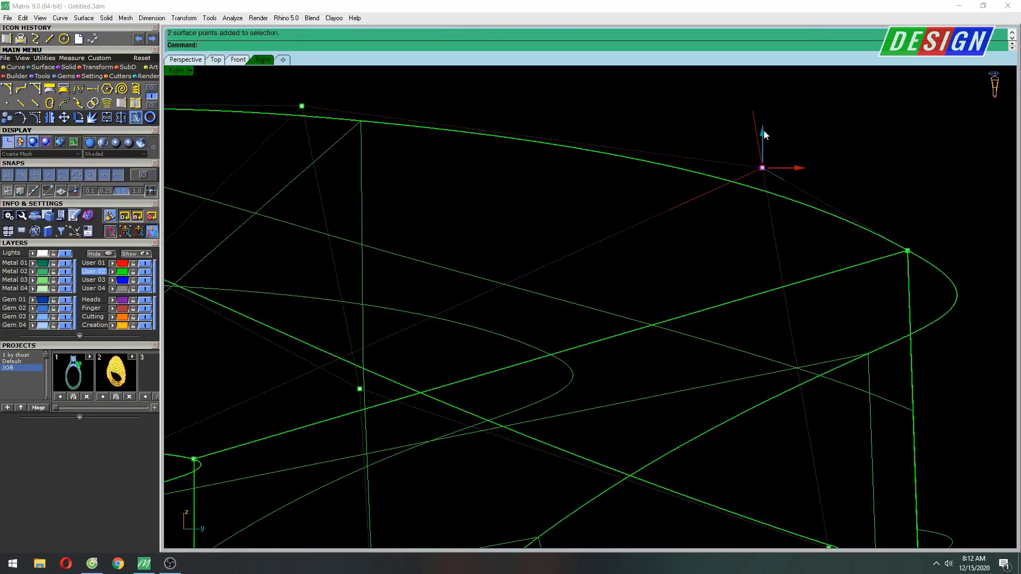
scroll(763, 139, "down", 3)
scroll(764, 139, "down", 2)
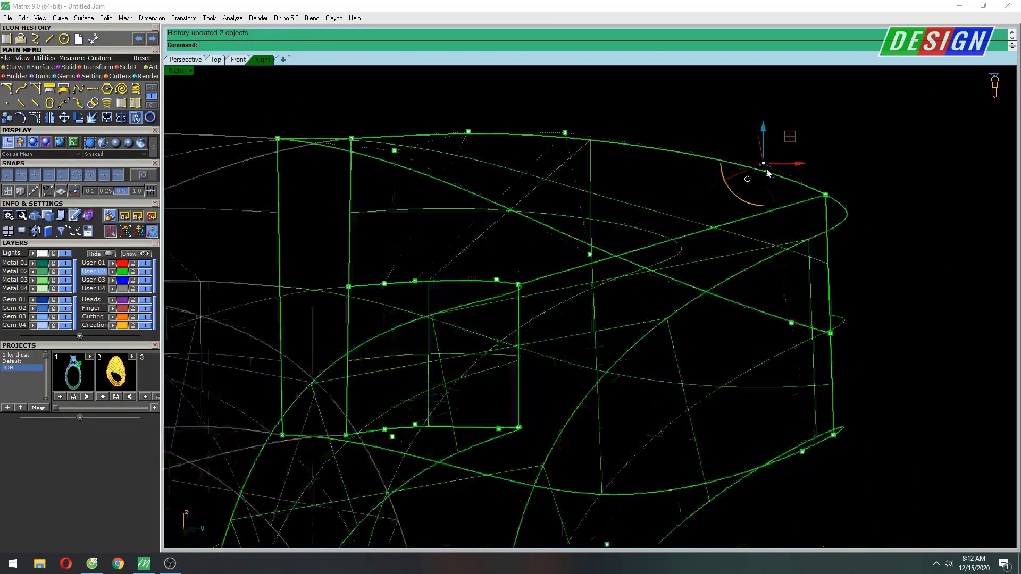
Step: Select the green band's surfaces and move them into place against the shank
key("ctrl+m")
scroll(828, 320, "down", 3)
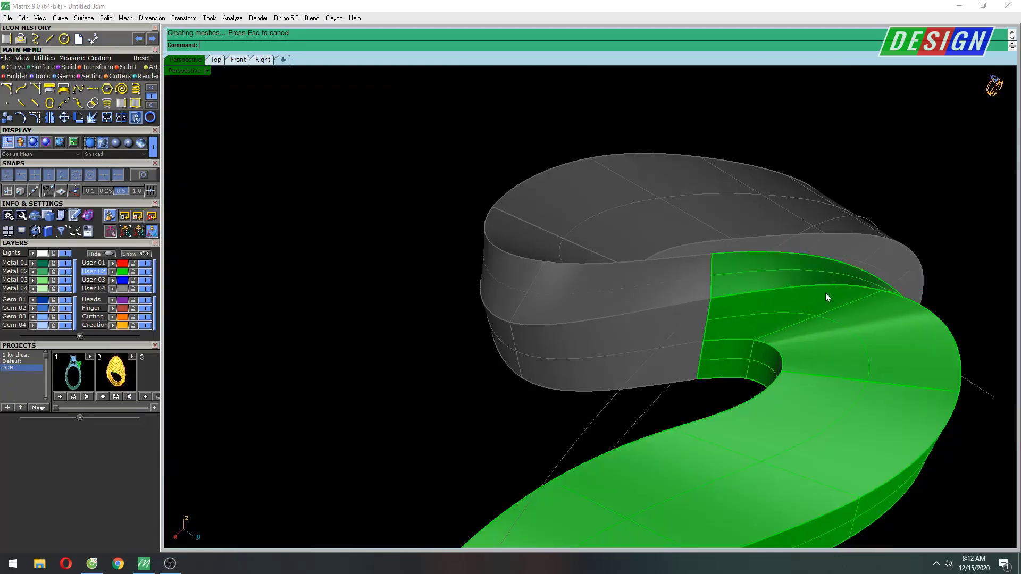
mouse_move(825, 293)
right_mouse_down()
mouse_move(768, 338)
mouse_move(493, 309)
right_mouse_up()
scroll(764, 307, "up", 3)
scroll(529, 296, "up", 3)
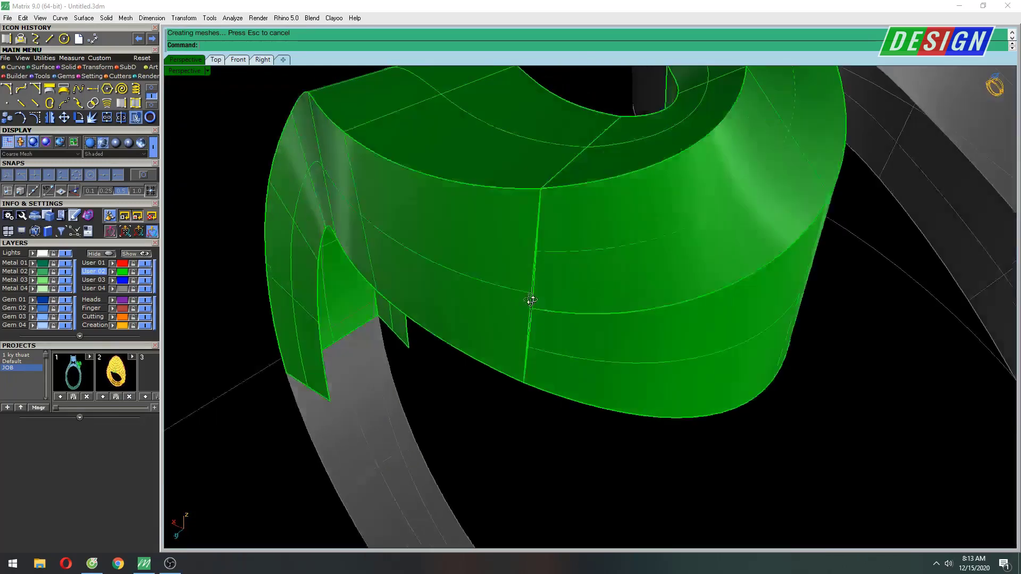
left_click(569, 369)
scroll(555, 322, "up", 2)
scroll(556, 322, "up", 2)
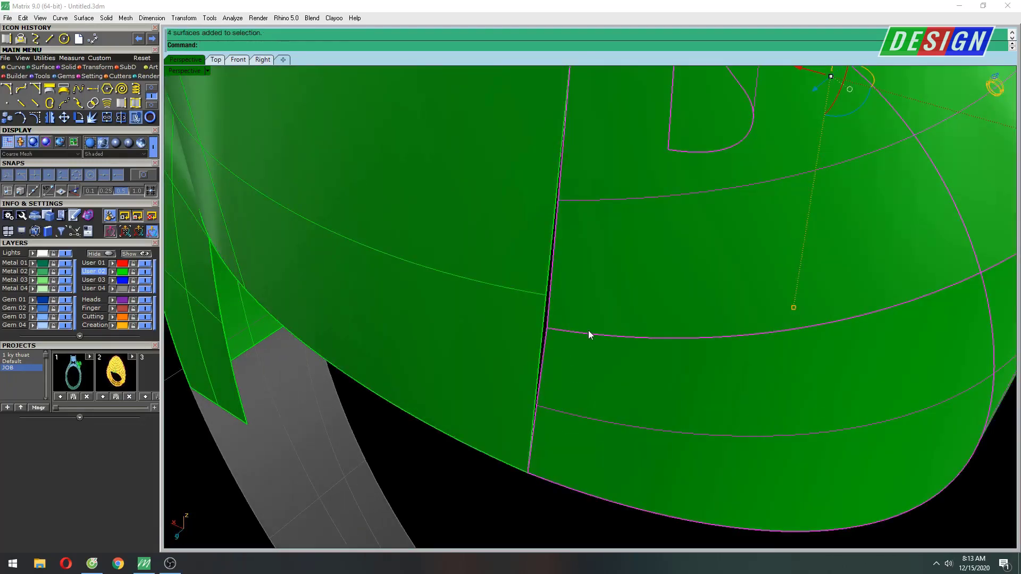
scroll(590, 365, "down", 2)
left_click(632, 375)
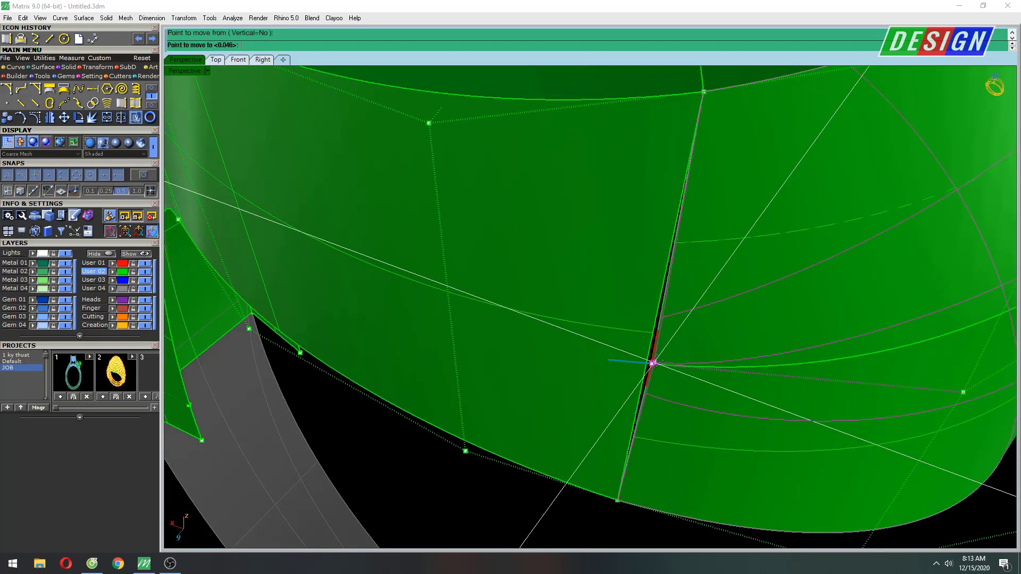
left_click(648, 335)
scroll(691, 346, "down", 3)
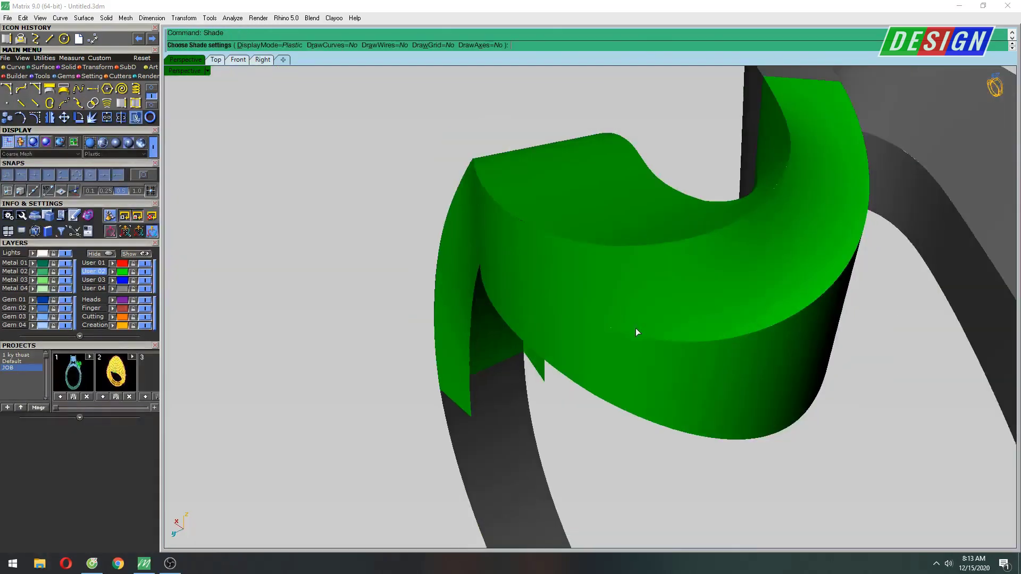
mouse_move(636, 333)
right_mouse_down()
mouse_move(605, 322)
mouse_move(640, 226)
right_mouse_up()
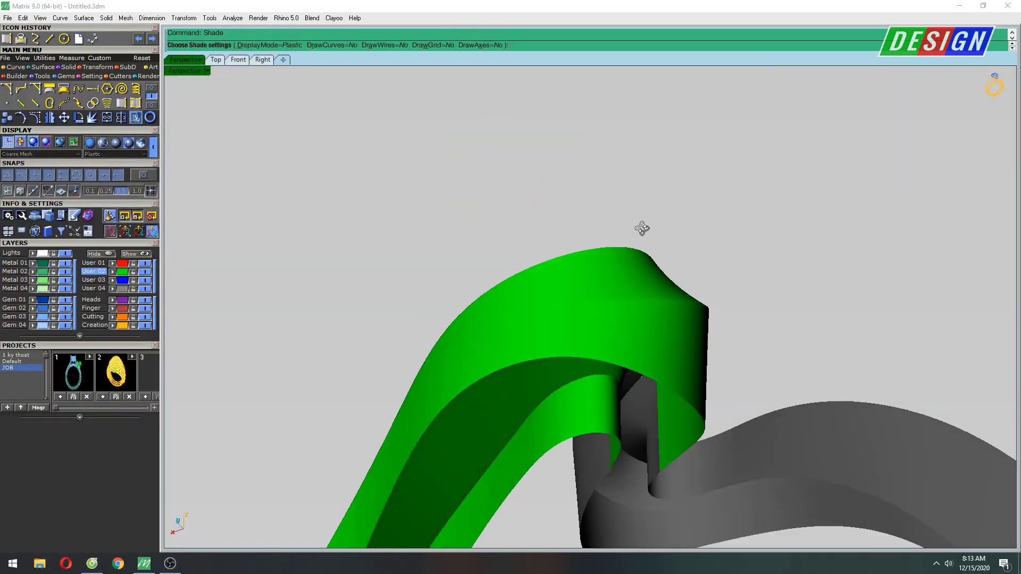
Step: Raise the band's selected edge points slightly in the full-size right view
key("F10")
key("ctrl+F3")
scroll(578, 321, "down", 3)
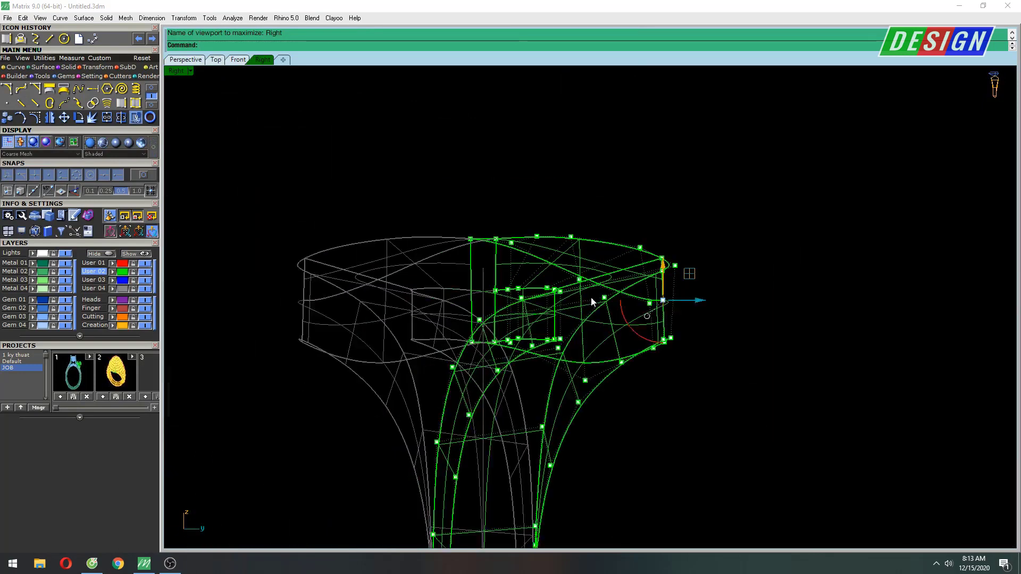
scroll(591, 297, "up", 2)
scroll(586, 321, "up", 3)
scroll(586, 321, "down", 2)
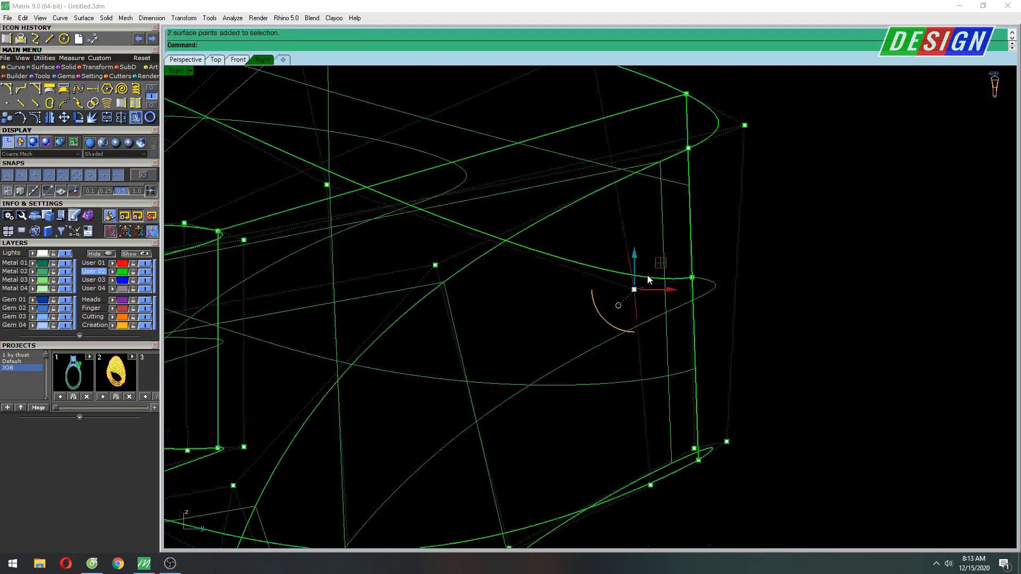
scroll(655, 330, "up", 1)
left_click_drag(641, 310, 643, 287)
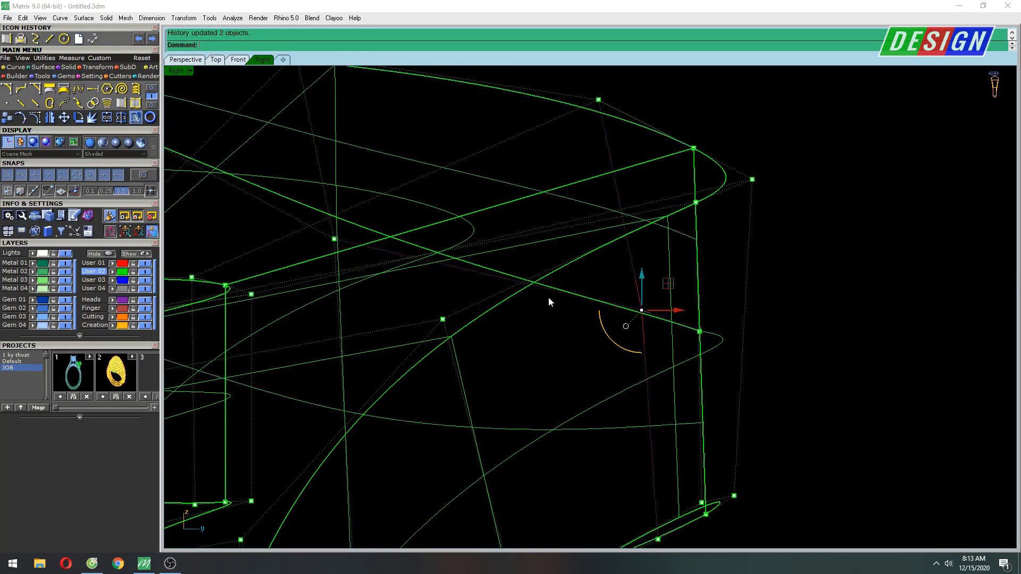
scroll(549, 302, "down", 2)
scroll(629, 283, "down", 2)
scroll(555, 271, "up", 3)
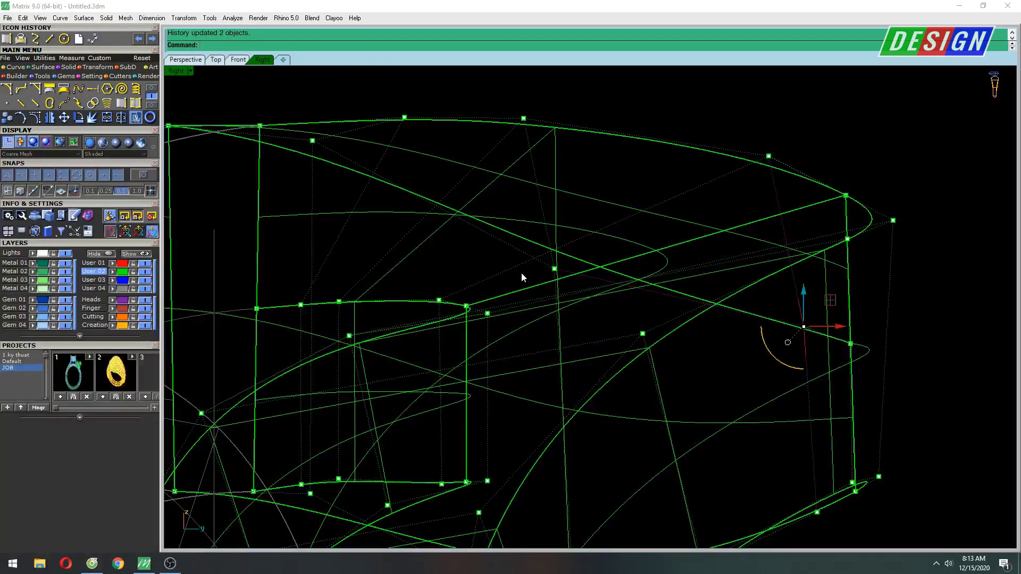
left_click_drag(556, 233, 556, 211)
Step: Preview the raised band section in plastic shading and check its twist
key("ctrl+F4")
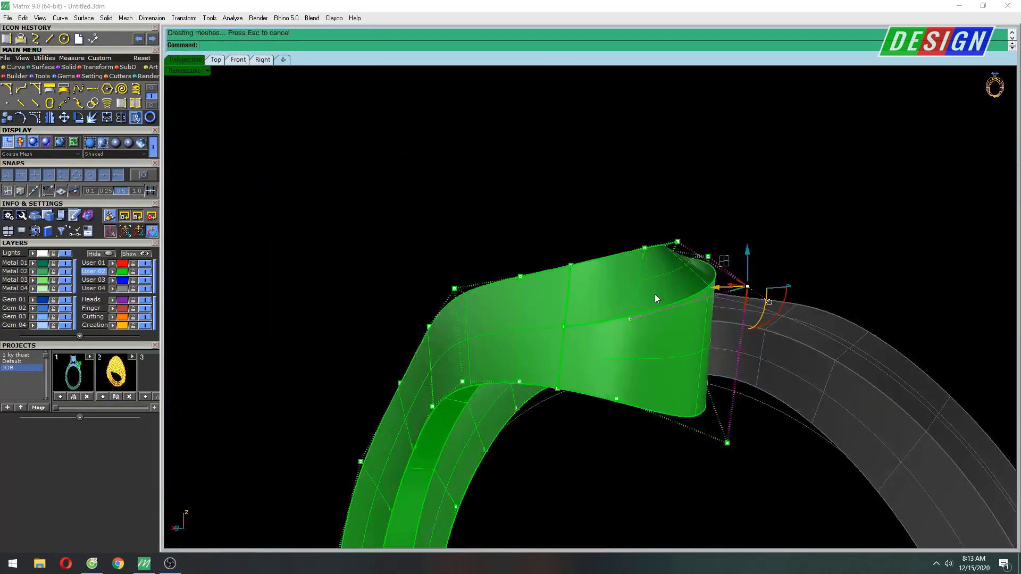
right_click_drag(655, 294, 643, 328)
scroll(649, 304, "up", 3)
key("Escape")
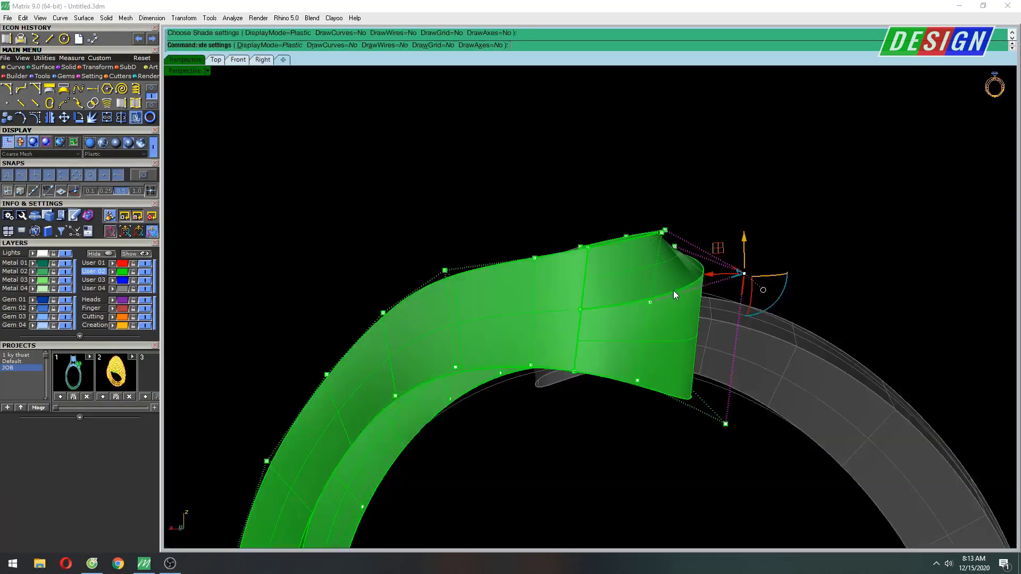
mouse_move(673, 291)
right_mouse_down()
mouse_move(564, 316)
mouse_move(704, 328)
mouse_move(645, 333)
mouse_move(668, 314)
mouse_move(607, 228)
right_mouse_up()
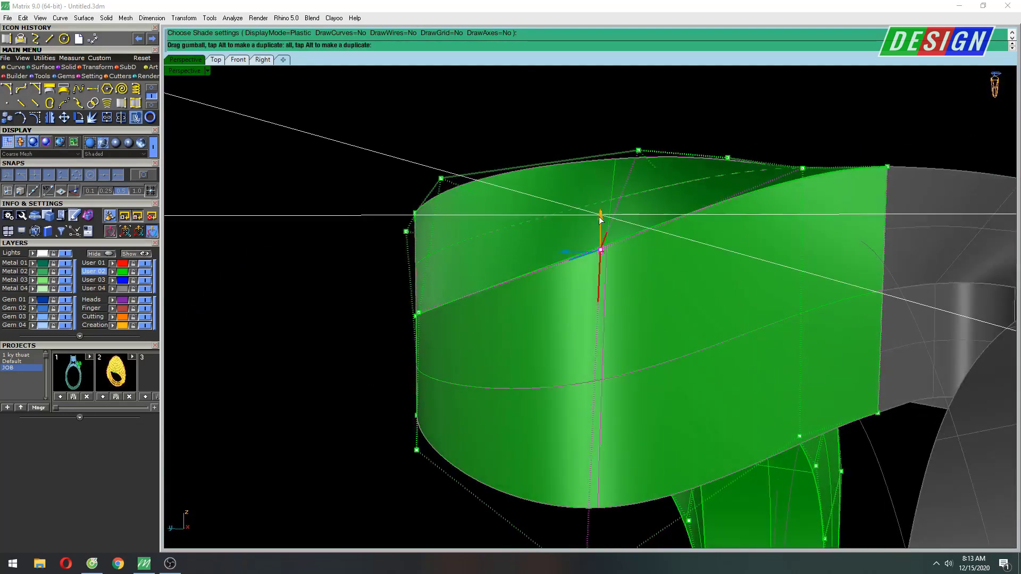
key("Return")
mouse_move(613, 263)
right_mouse_down()
mouse_move(738, 278)
mouse_move(653, 266)
mouse_move(770, 267)
mouse_move(470, 263)
mouse_move(537, 255)
right_mouse_up()
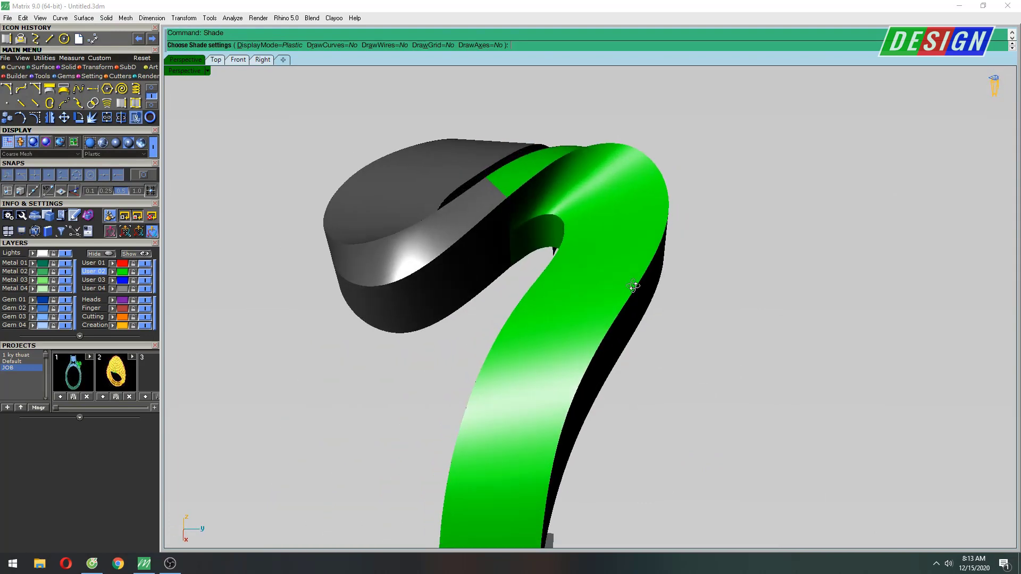
Step: Zoom in on the band's lower edge in the top view, then the side view
key("ctrl+F1")
scroll(584, 257, "down", 3)
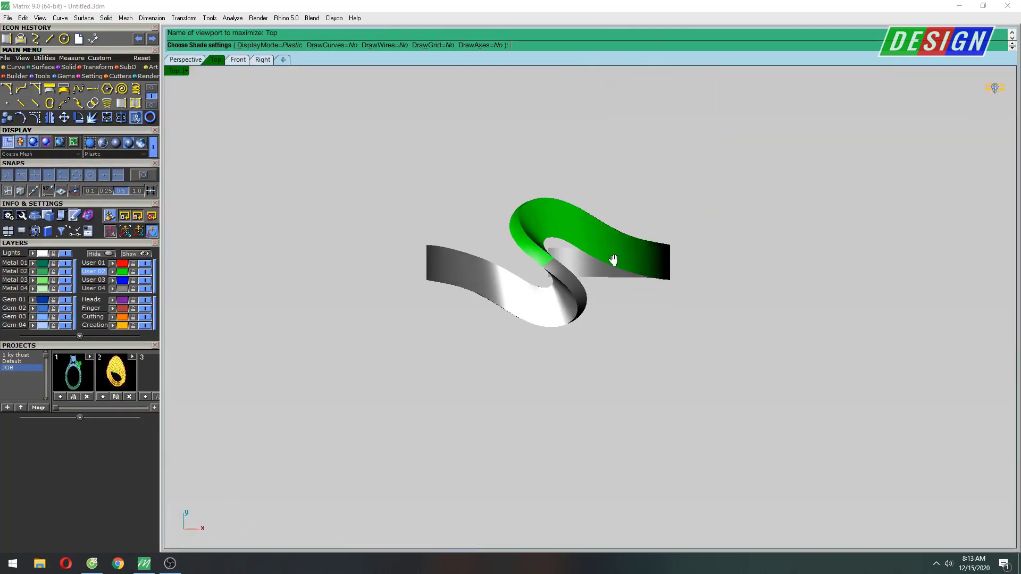
scroll(603, 257, "up", 3)
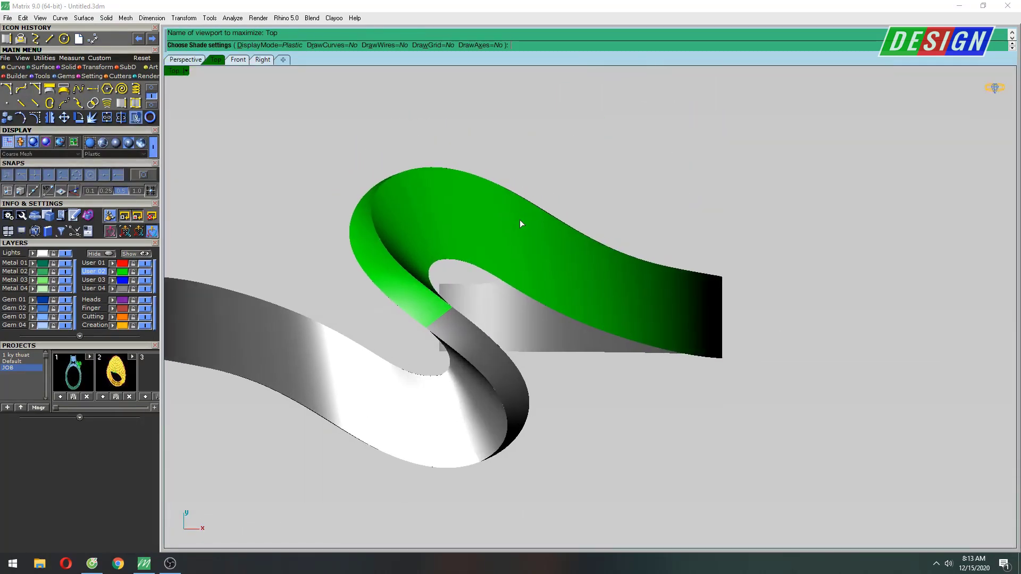
scroll(638, 253, "up", 2)
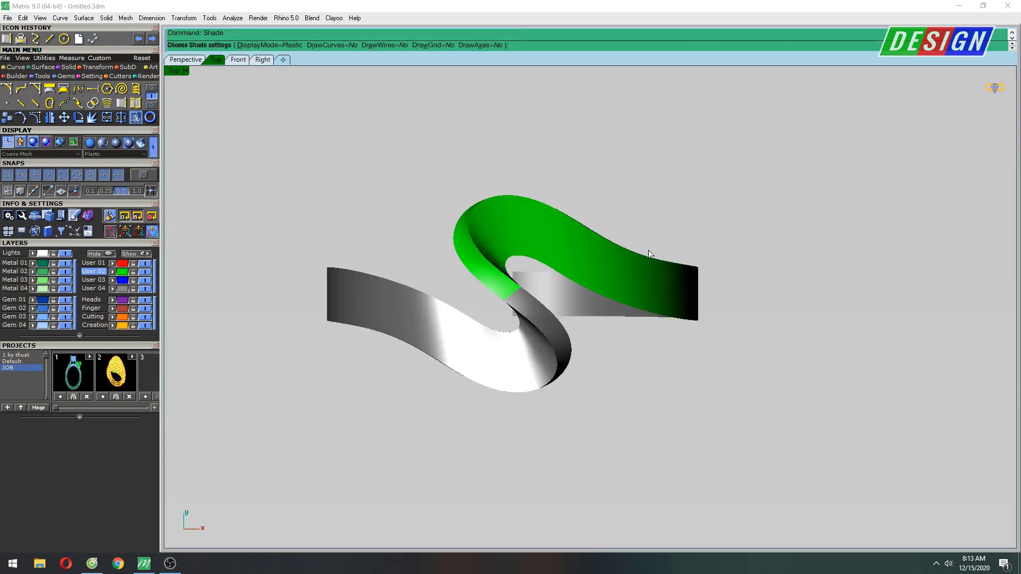
key("ctrl+F3")
scroll(598, 242, "down", 3)
scroll(596, 271, "down", 2)
scroll(595, 308, "up", 2)
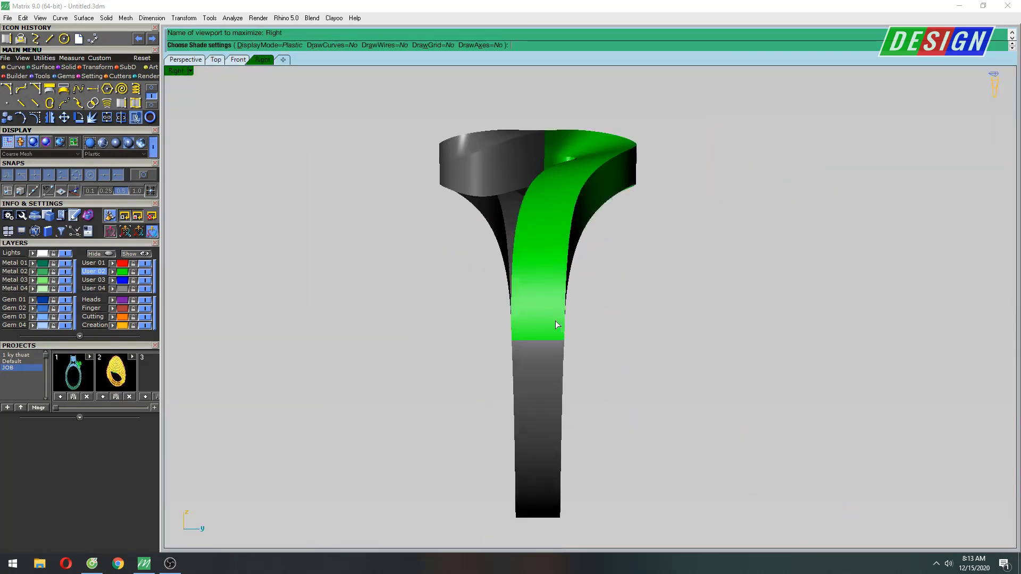
scroll(555, 320, "up", 2)
scroll(568, 241, "up", 3)
scroll(570, 271, "up", 2)
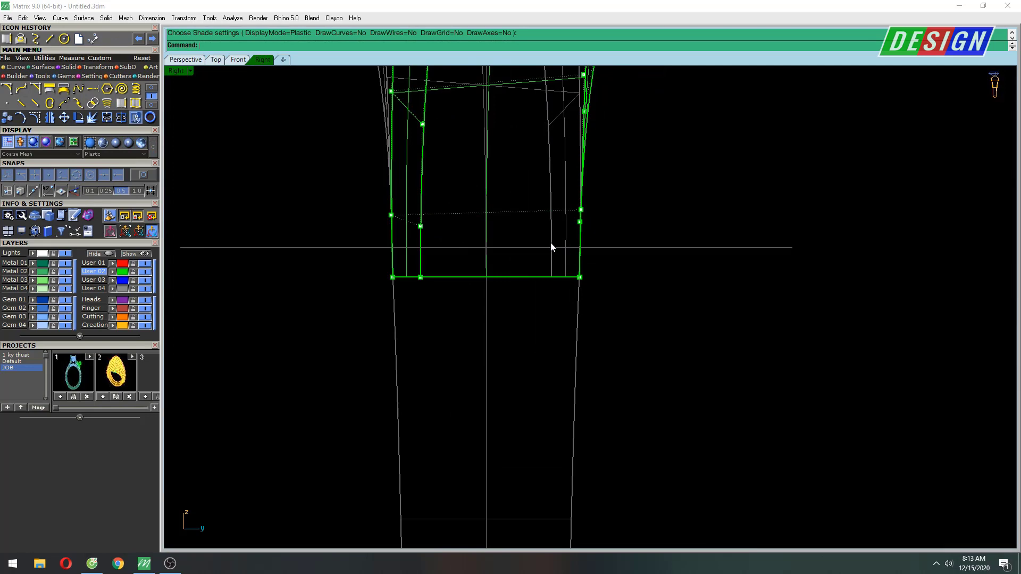
Step: Move two points on the band's lower edge onto the shank's left edge
right_click_drag(550, 242, 590, 319)
left_click(472, 303)
scroll(492, 327, "down", 4)
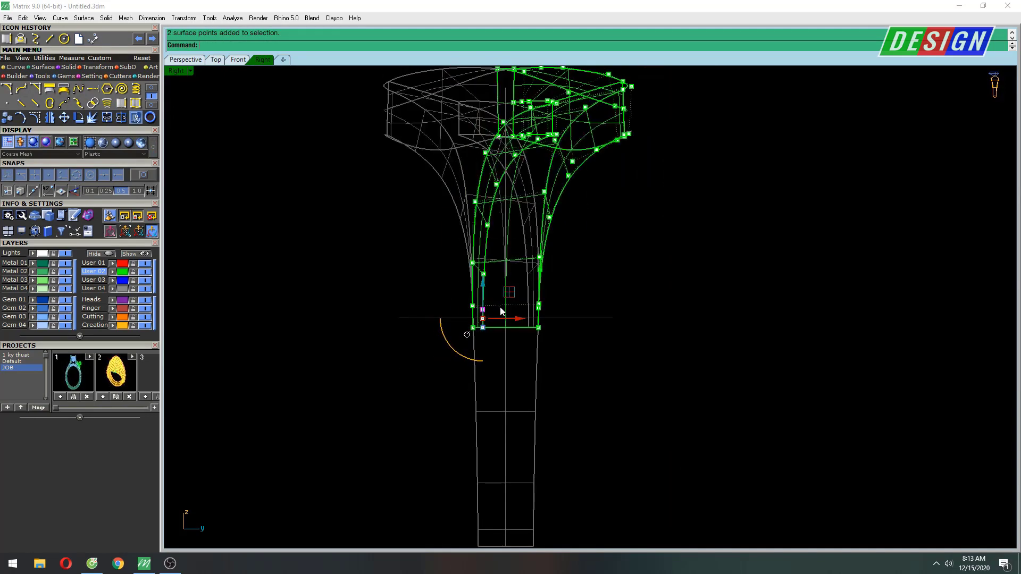
key("ctrl+F4")
mouse_move(538, 345)
right_mouse_down()
mouse_move(691, 232)
mouse_move(610, 132)
mouse_move(802, 244)
mouse_move(795, 212)
mouse_move(734, 284)
right_mouse_up()
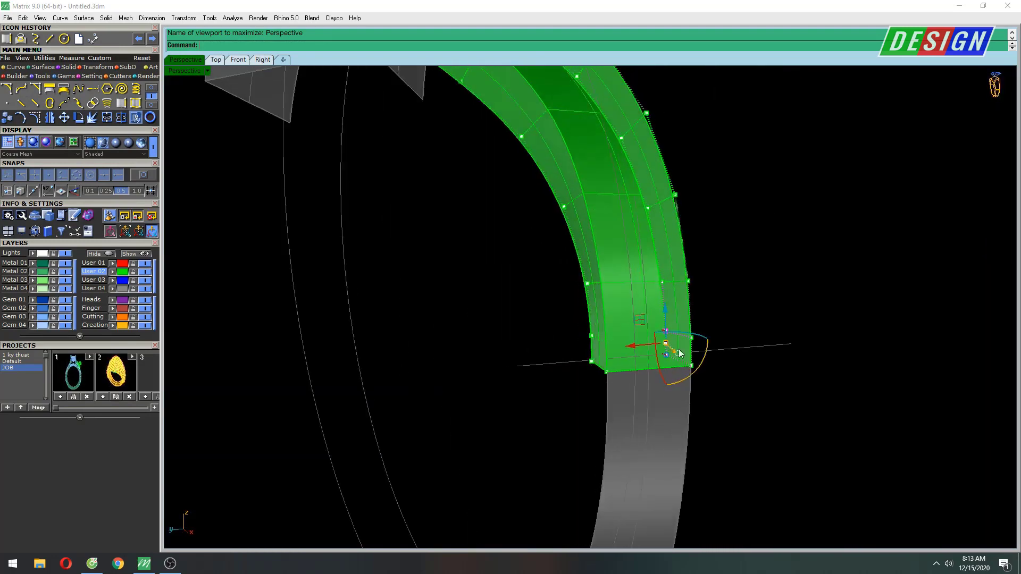
key("ctrl+F3")
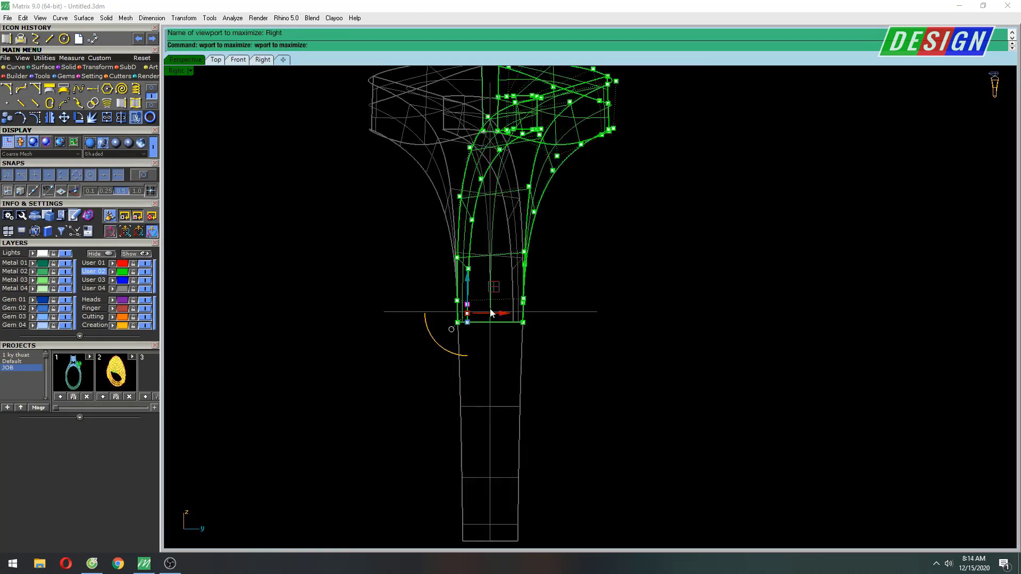
left_click_drag(517, 347, 480, 346)
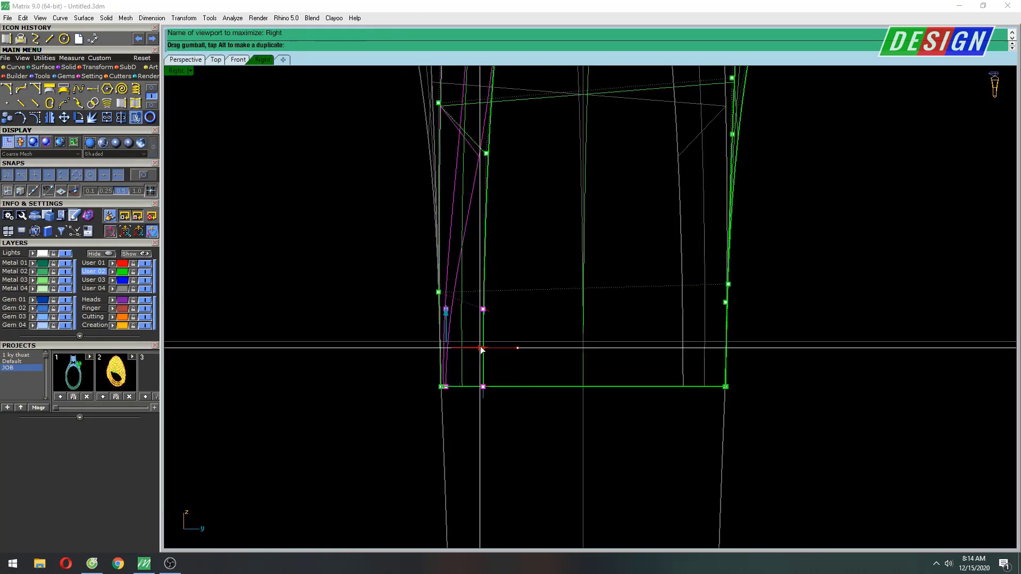
right_click_drag(493, 171, 497, 275)
Step: Shift a left-side band control point onto the shank edge, then select a left-curve point
left_click(490, 256)
left_click_drag(518, 258, 481, 259)
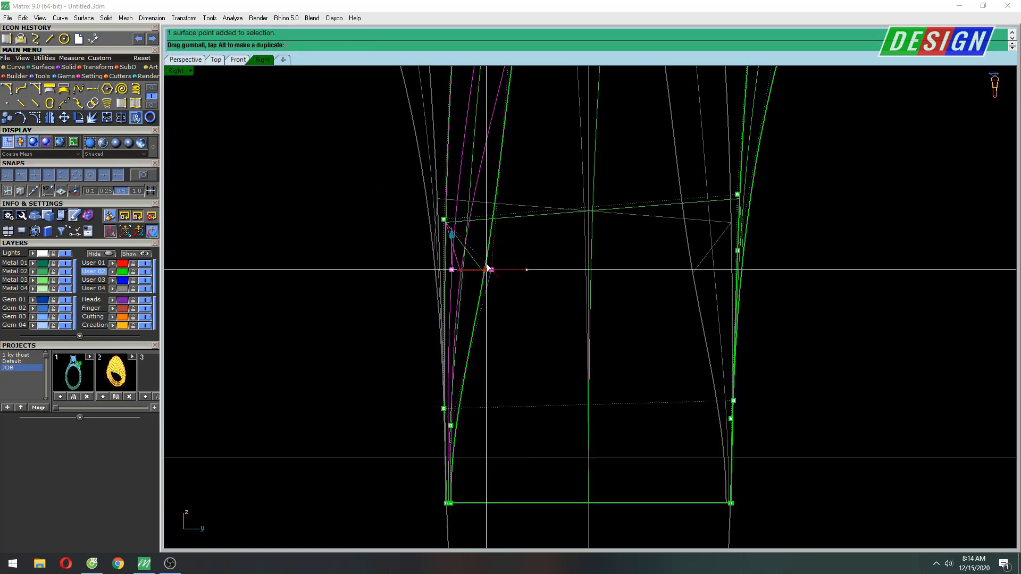
scroll(488, 251, "down", 3)
scroll(510, 282, "up", 3)
left_click(477, 301)
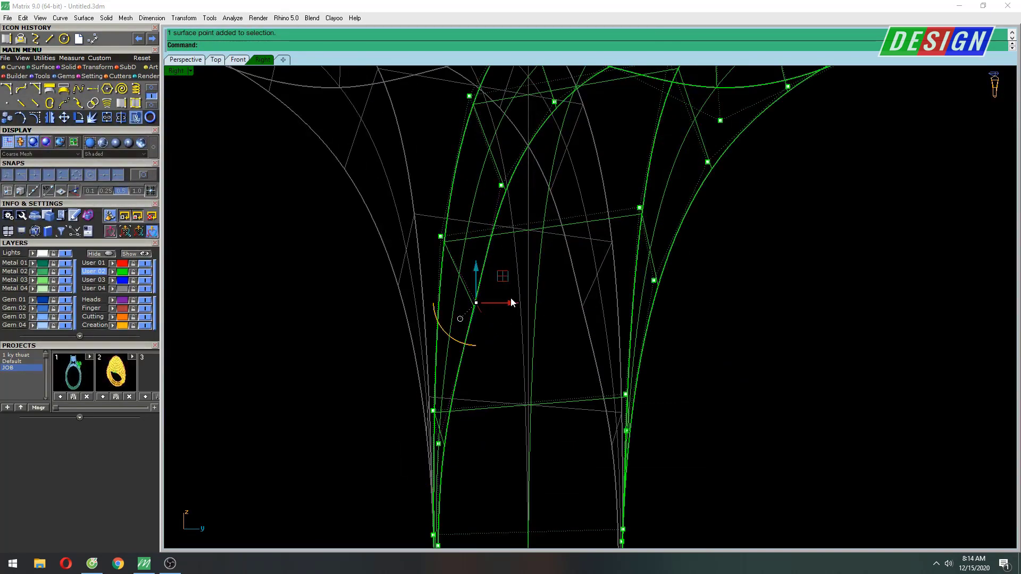
scroll(477, 301, "down", 3)
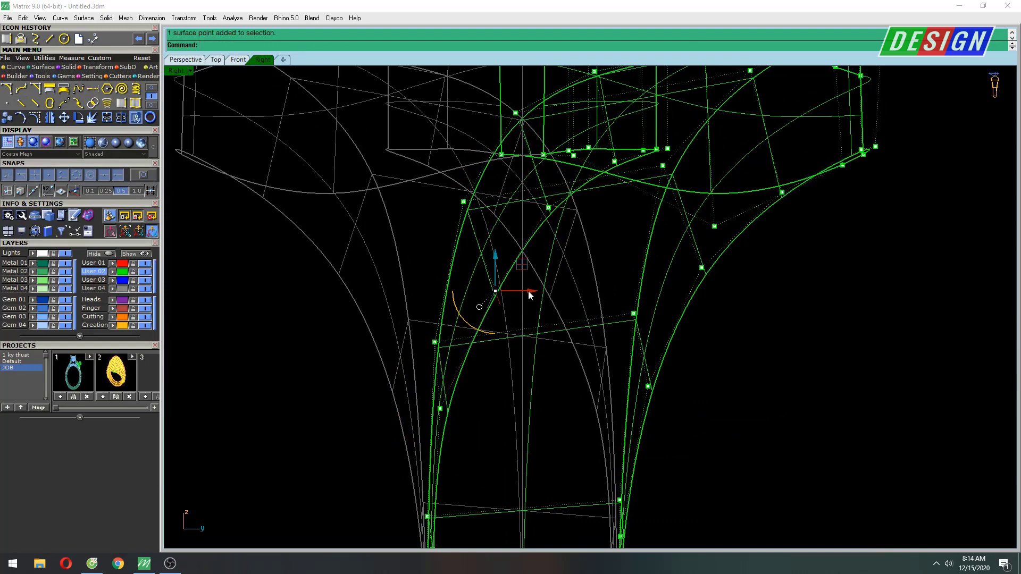
scroll(528, 292, "up", 2)
scroll(506, 291, "down", 1)
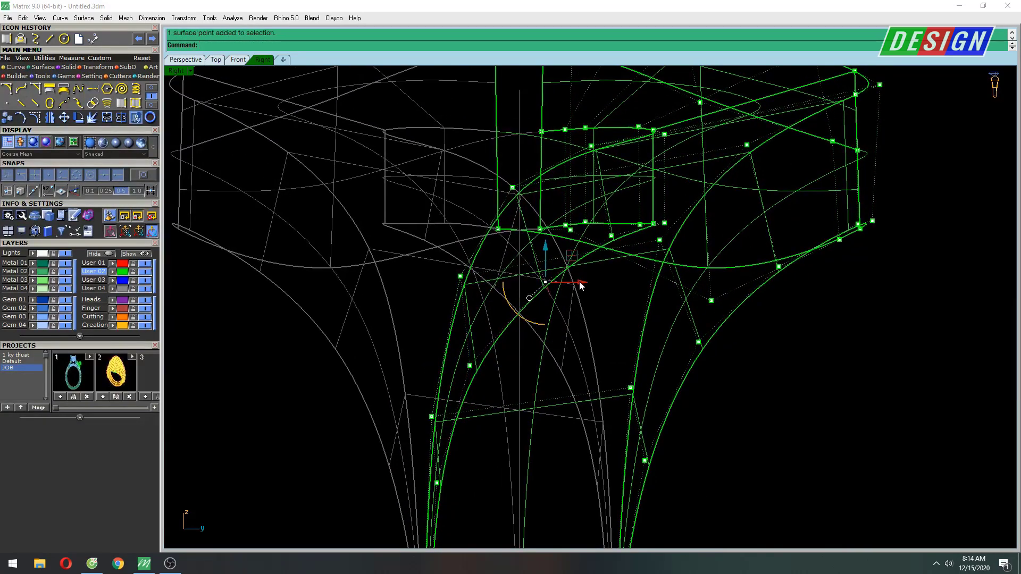
Step: From the top view, select a point on the band's outline curve
key("ctrl+F1")
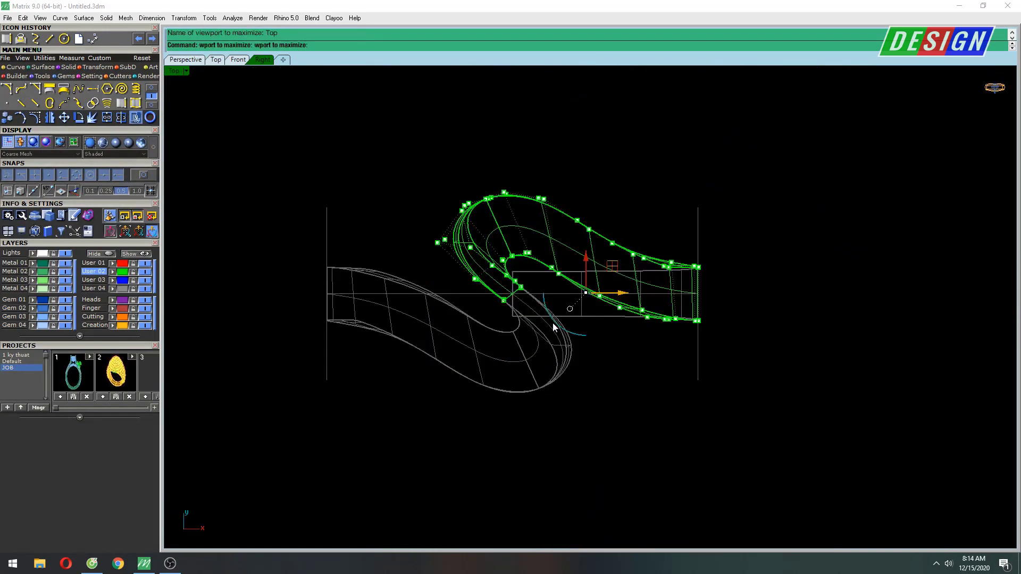
scroll(611, 311, "up", 3)
scroll(563, 313, "up", 2)
scroll(505, 287, "up", 2)
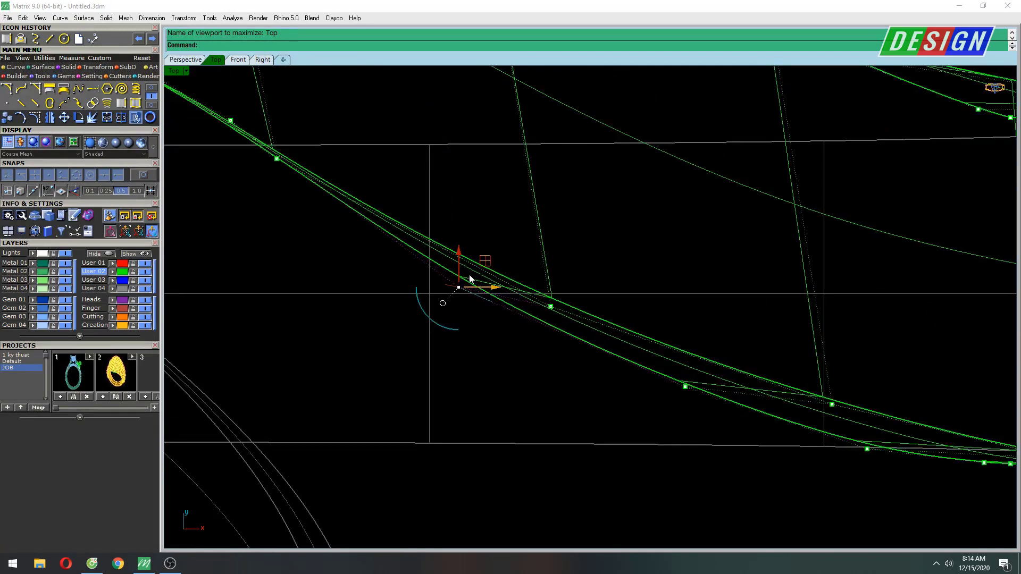
scroll(668, 274, "down", 2)
scroll(786, 326, "down", 3)
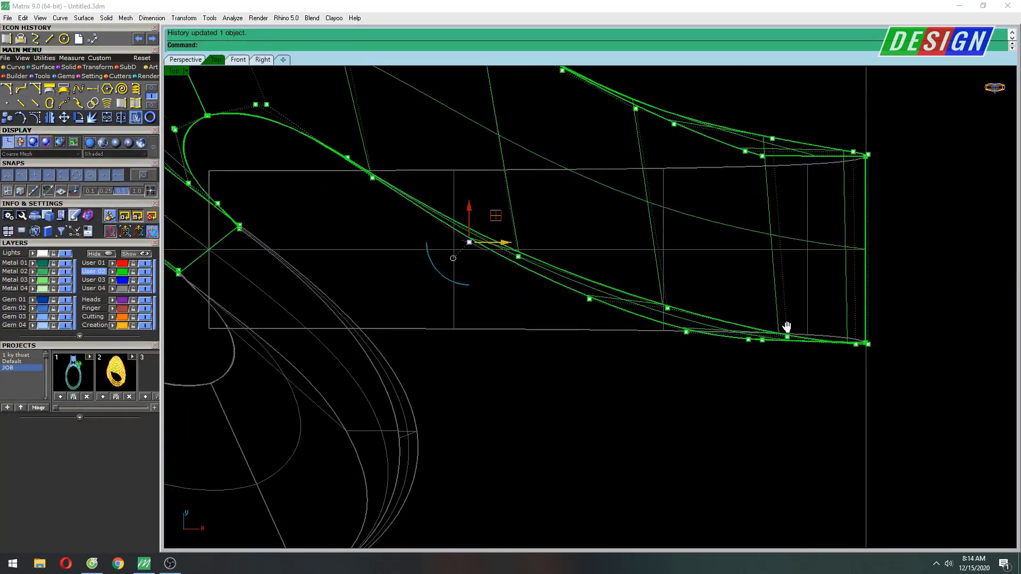
scroll(678, 314, "down", 3)
scroll(521, 293, "up", 4)
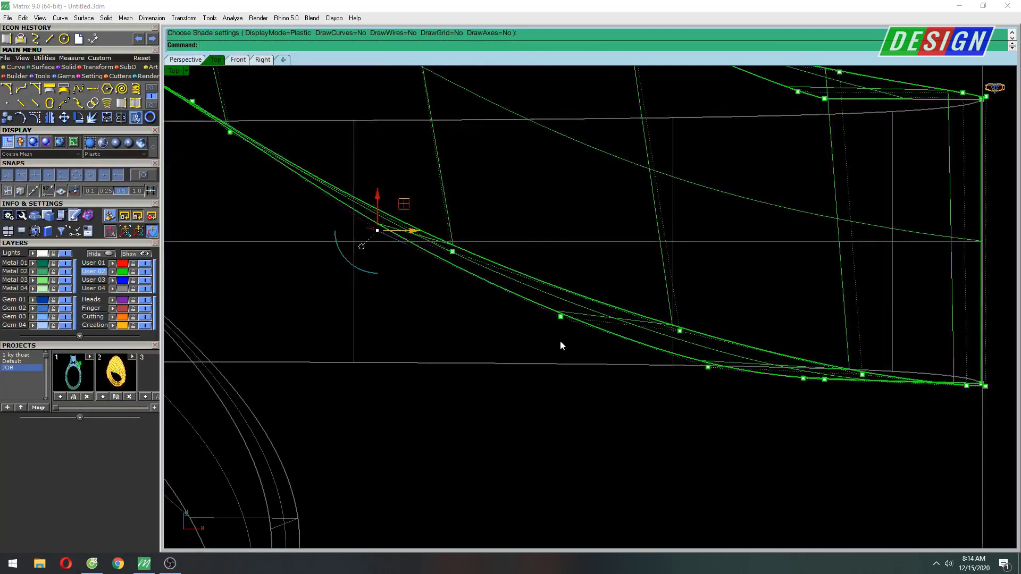
left_click(560, 317)
scroll(608, 313, "down", 2)
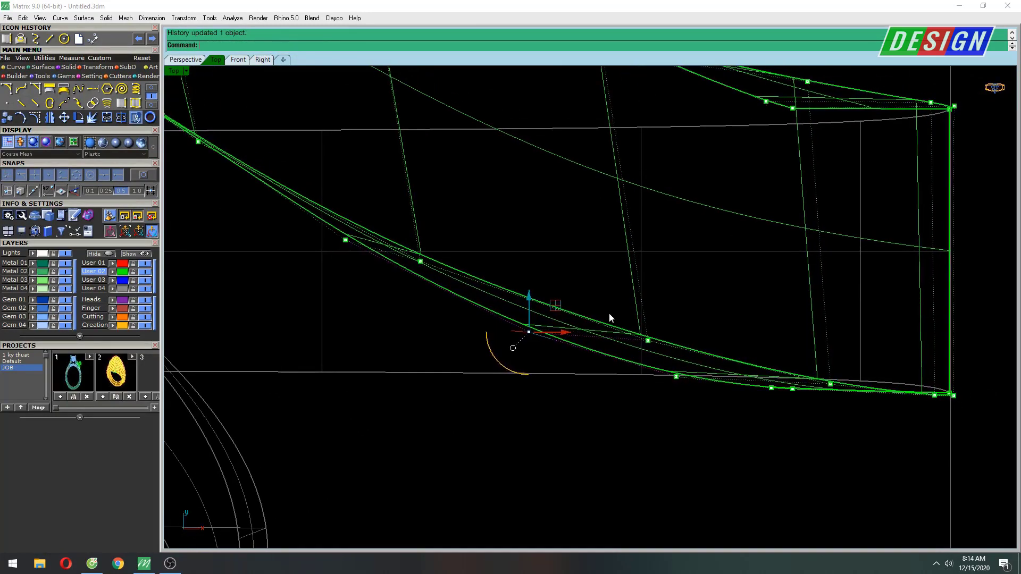
right_click_drag(695, 284, 681, 281)
Step: Move the band's bottom-left corner onto the shank edge and bow its side curves outward
key("ctrl+Tab")
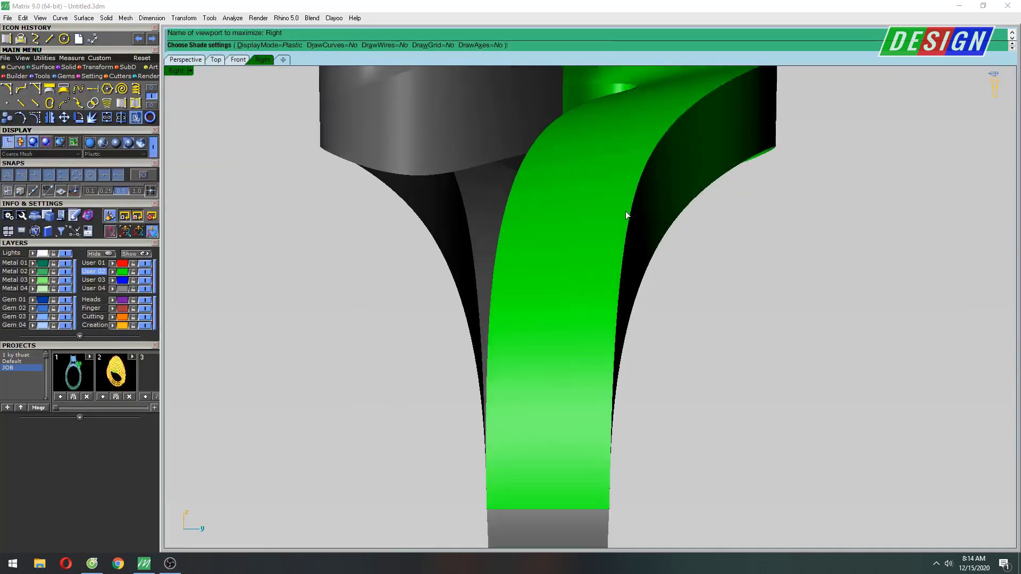
scroll(611, 342, "up", 1)
scroll(531, 400, "up", 3)
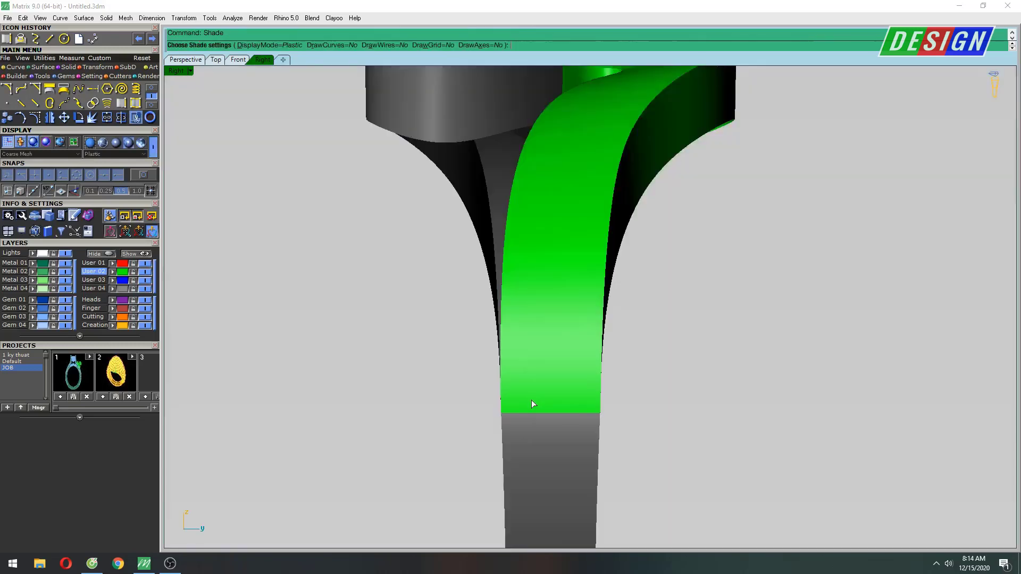
scroll(473, 431, "up", 2)
scroll(468, 420, "up", 2)
left_click(477, 384)
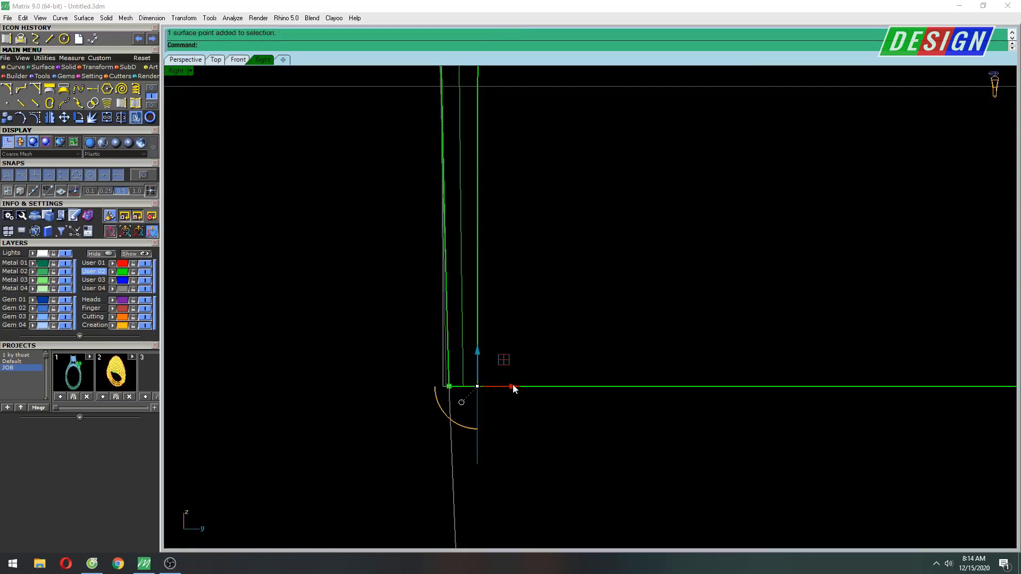
left_click_drag(493, 388, 486, 296)
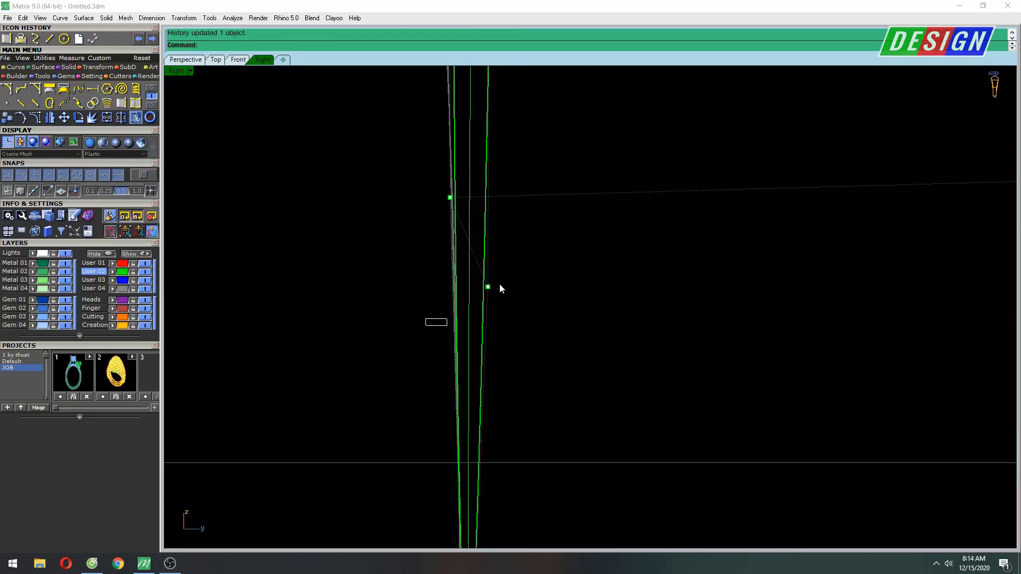
scroll(516, 113, "down", 3)
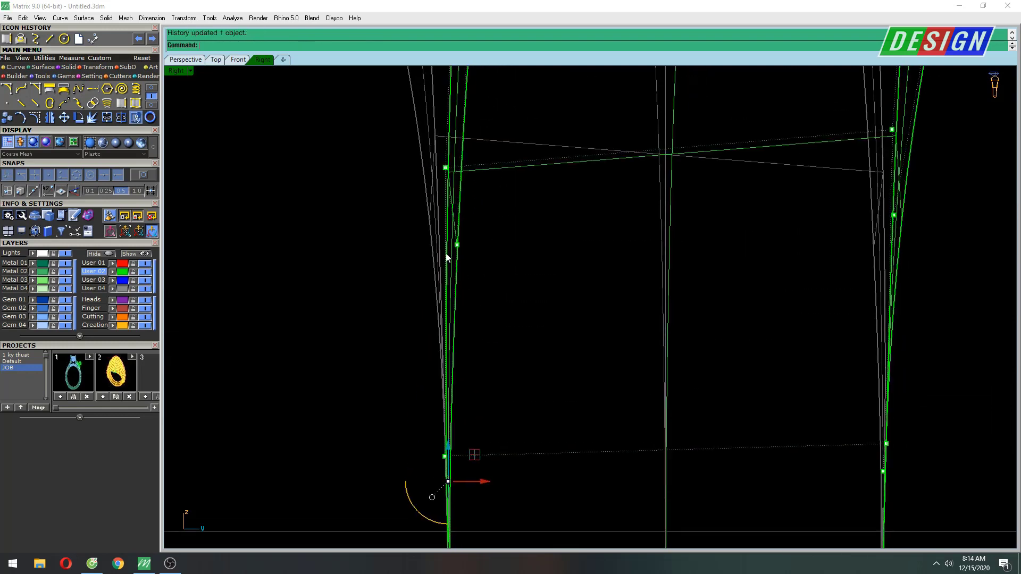
left_click_drag(486, 246, 495, 231)
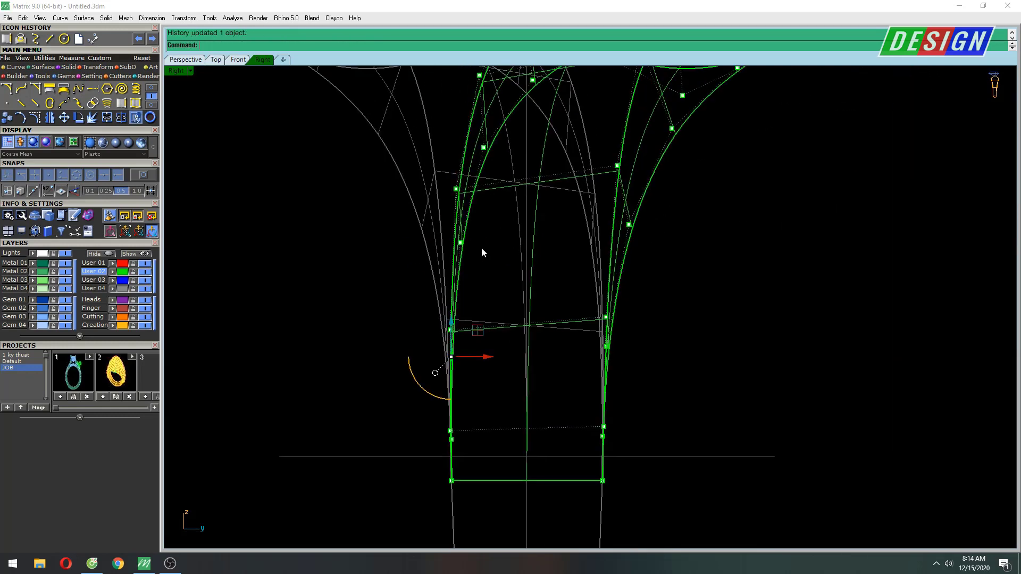
right_click_drag(493, 229, 455, 232)
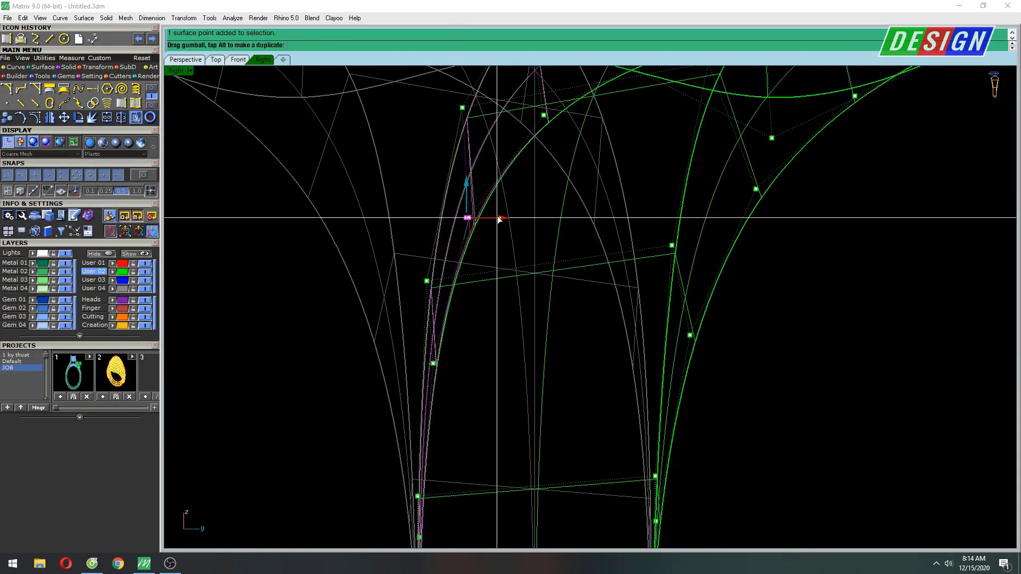
scroll(588, 307, "down", 2)
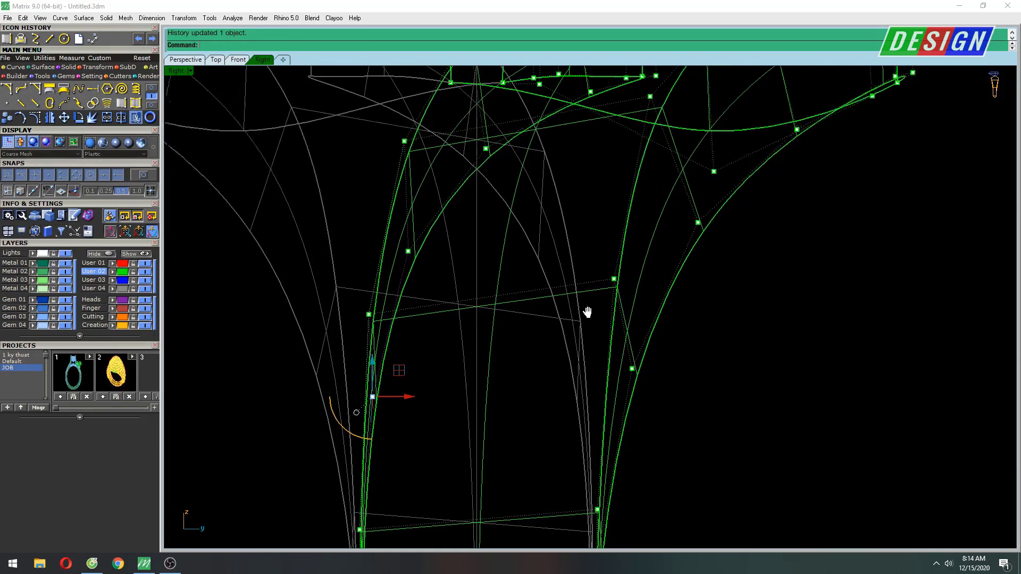
scroll(595, 259, "down", 2)
key("ctrl+F4")
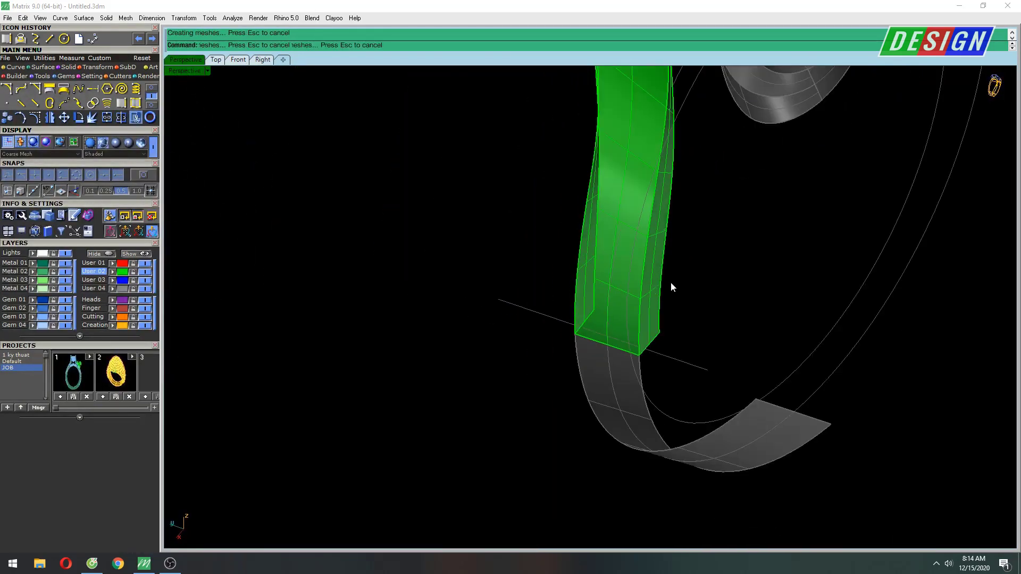
Step: Shade the ring and orbit it to check the band's join with the shank
type("s")
key("Return")
mouse_move(703, 228)
right_mouse_down()
mouse_move(709, 287)
mouse_move(745, 340)
mouse_move(761, 271)
mouse_move(572, 269)
mouse_move(672, 219)
mouse_move(627, 330)
mouse_move(710, 307)
right_mouse_up()
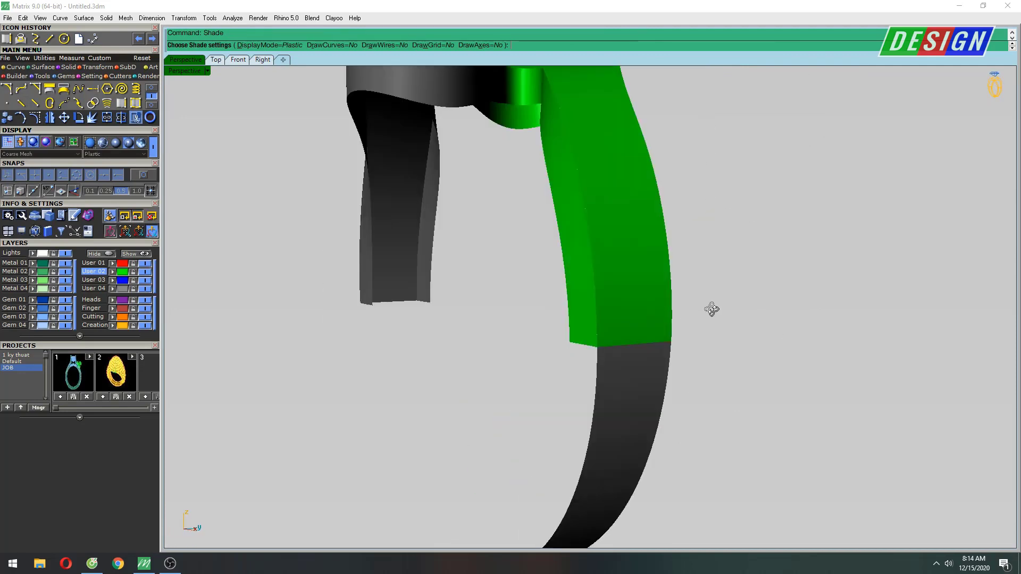
key("Escape")
mouse_move(719, 359)
right_mouse_down()
mouse_move(706, 358)
mouse_move(657, 277)
mouse_move(661, 259)
right_mouse_up()
Step: Unlock the locked lower band part with UnlockSelected
type("UnlockSelected")
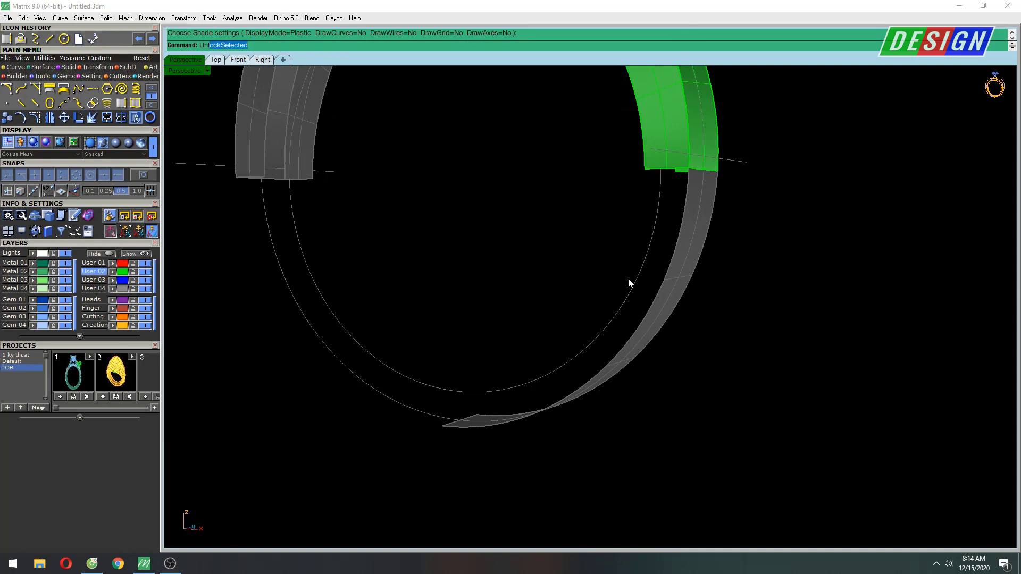
key("Return")
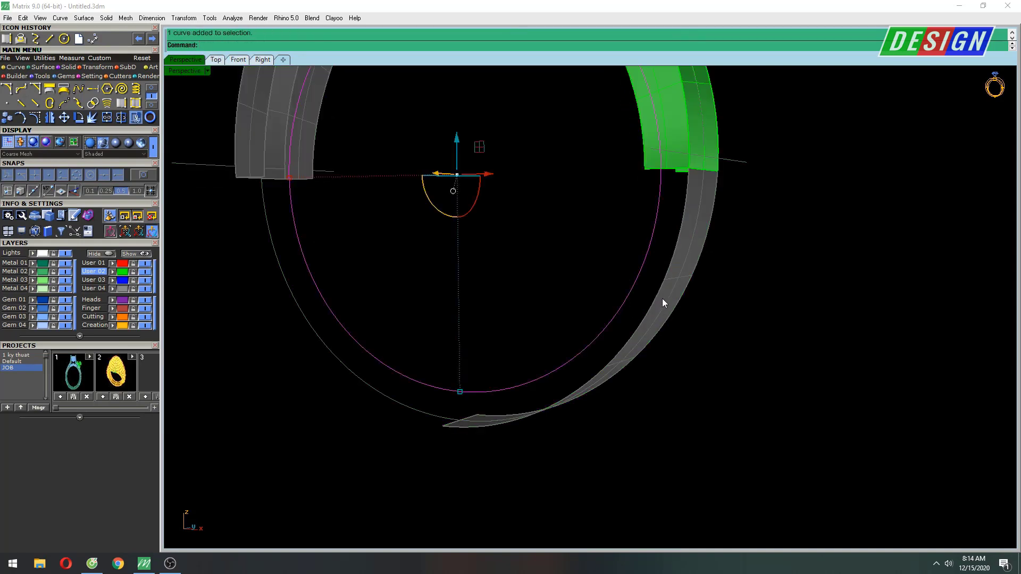
left_click(678, 288)
key("Return")
mouse_move(672, 276)
right_mouse_down()
mouse_move(669, 284)
mouse_move(653, 262)
mouse_move(612, 273)
right_mouse_up()
Step: Select the lower band surface and the finger-size circle curve
left_click(664, 270)
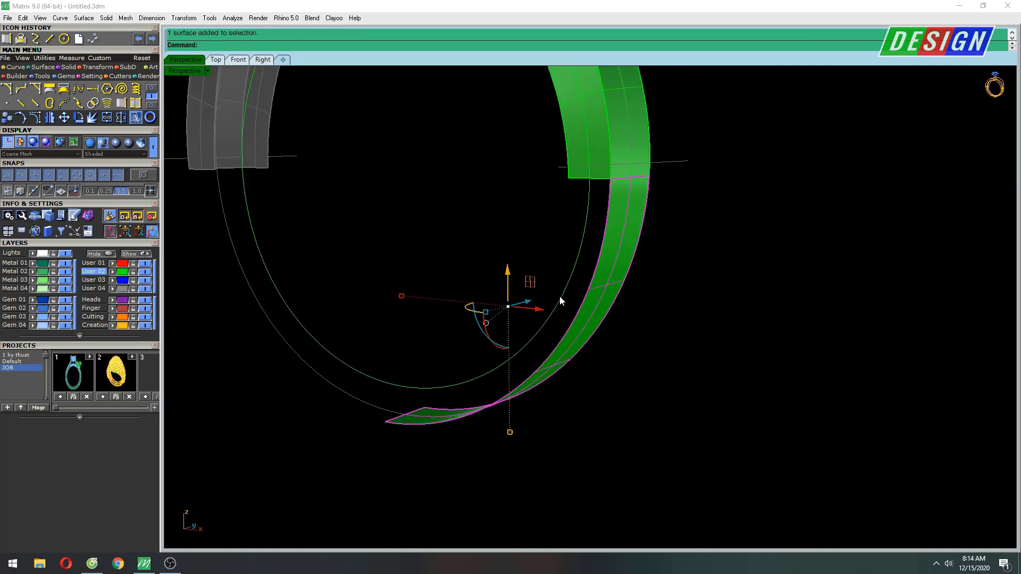
left_click(559, 295)
right_click_drag(555, 291, 531, 277)
Step: Extrude the ring circle into a temporary solid disc
type("ExtrudeCrv")
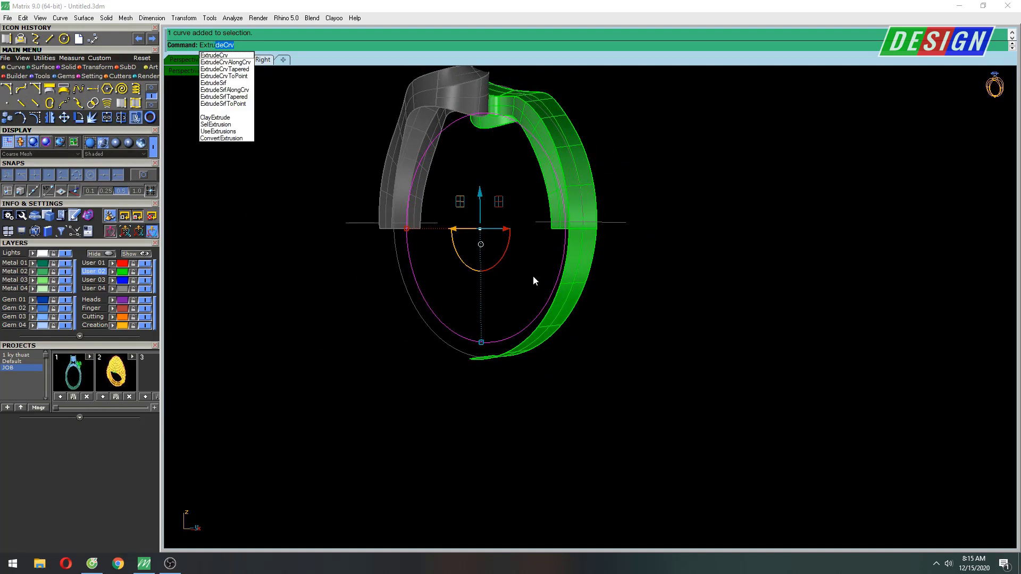
key("Return")
left_click(526, 327)
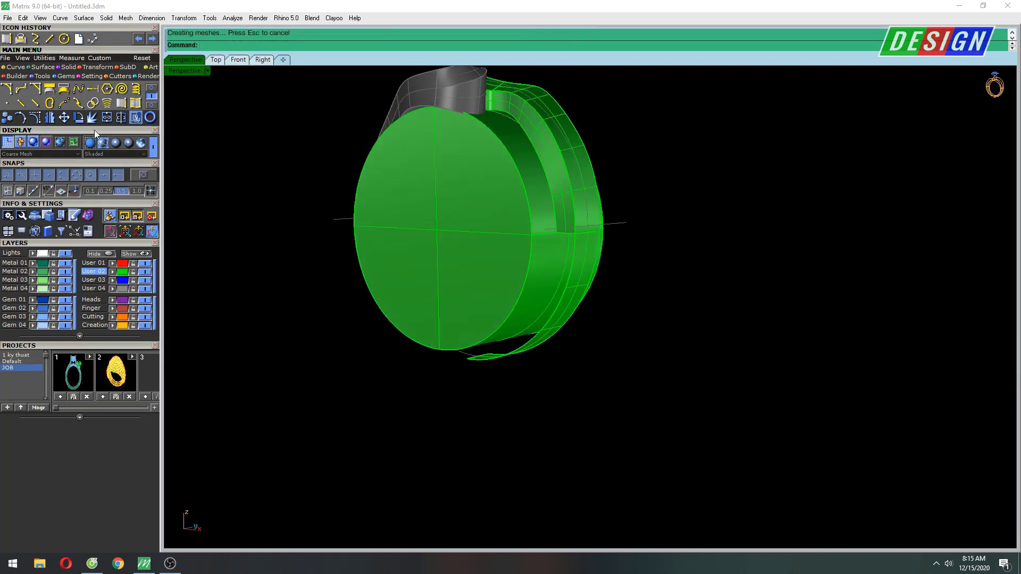
Step: Duplicate the green band's two curved edges and pull them onto the disc
left_click(127, 104)
left_click(554, 310)
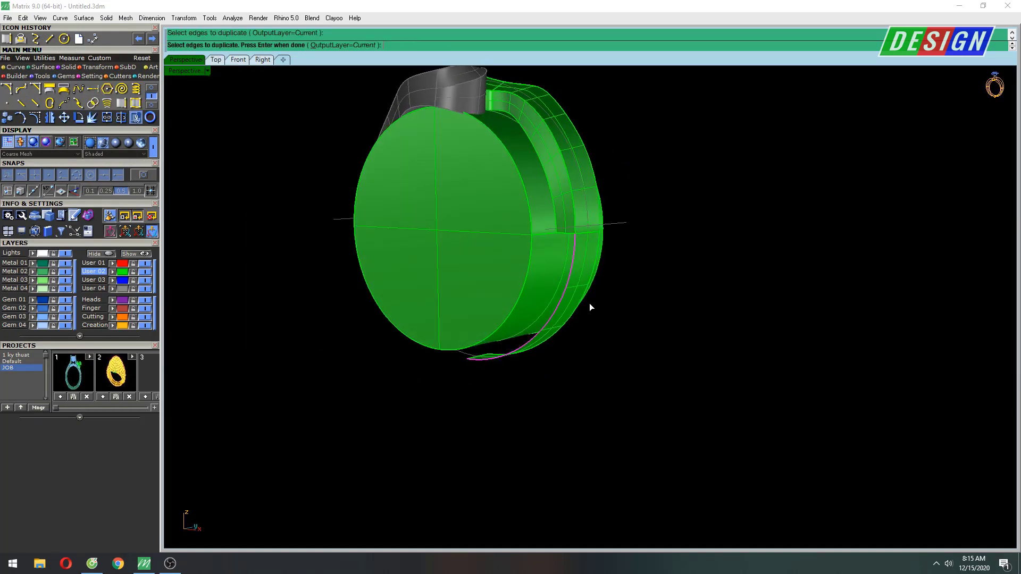
left_click(593, 272)
key("Return")
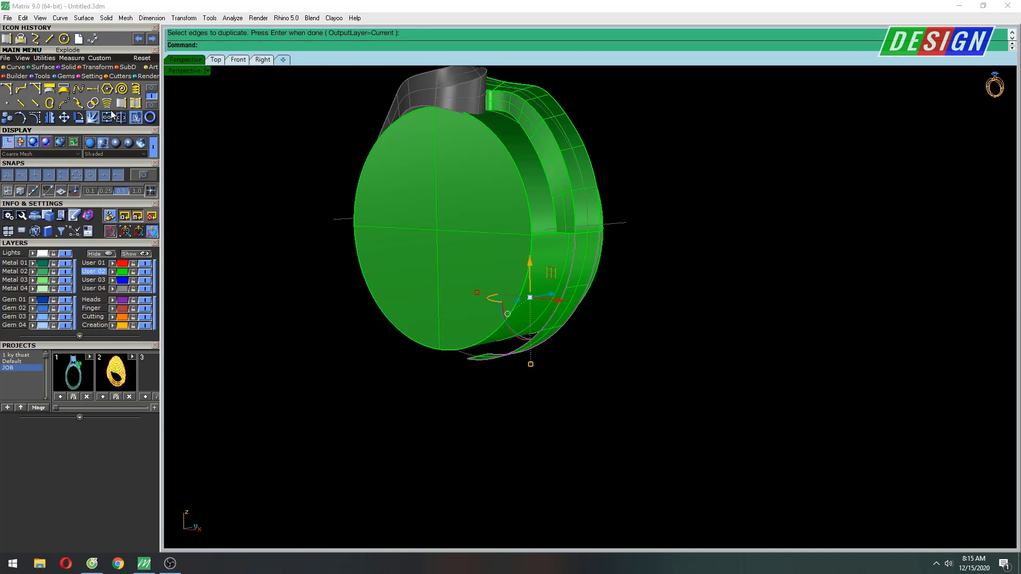
left_click(78, 103)
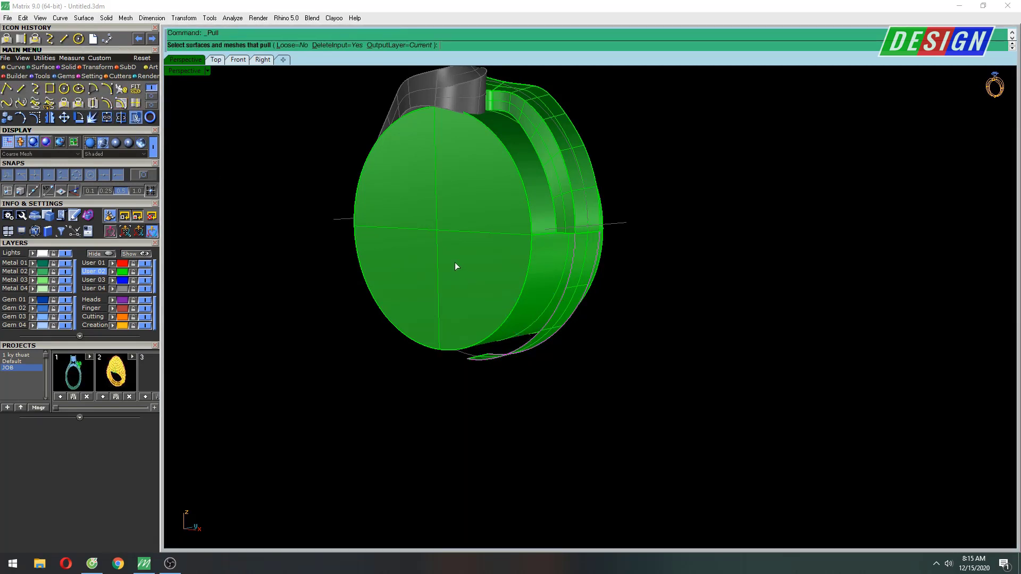
left_click(533, 275)
key("Return")
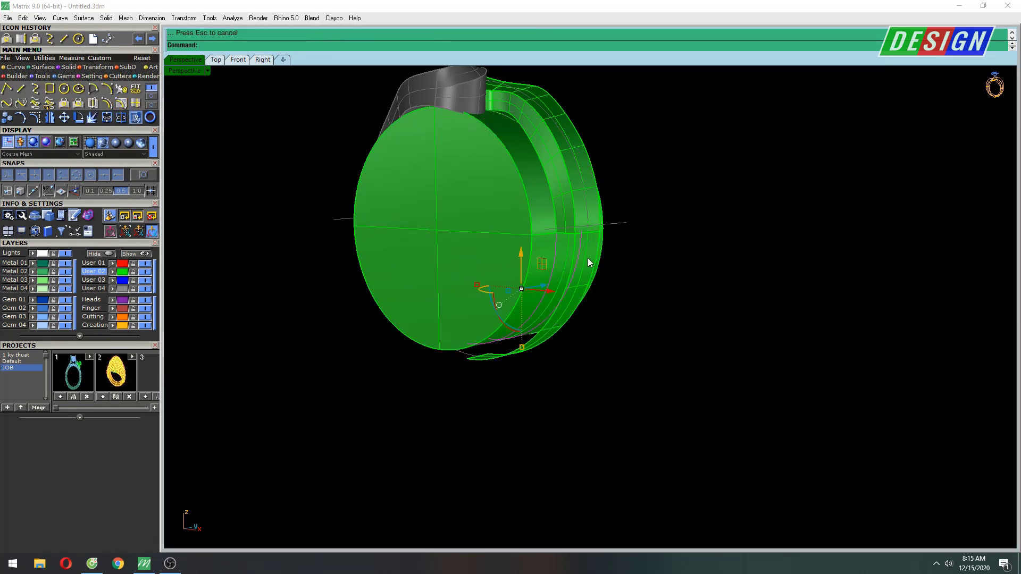
Step: Rebuild the pulled curve into a smooth curve and delete the temporary green disc
right_click_drag(588, 257, 552, 248, "shift")
type("re")
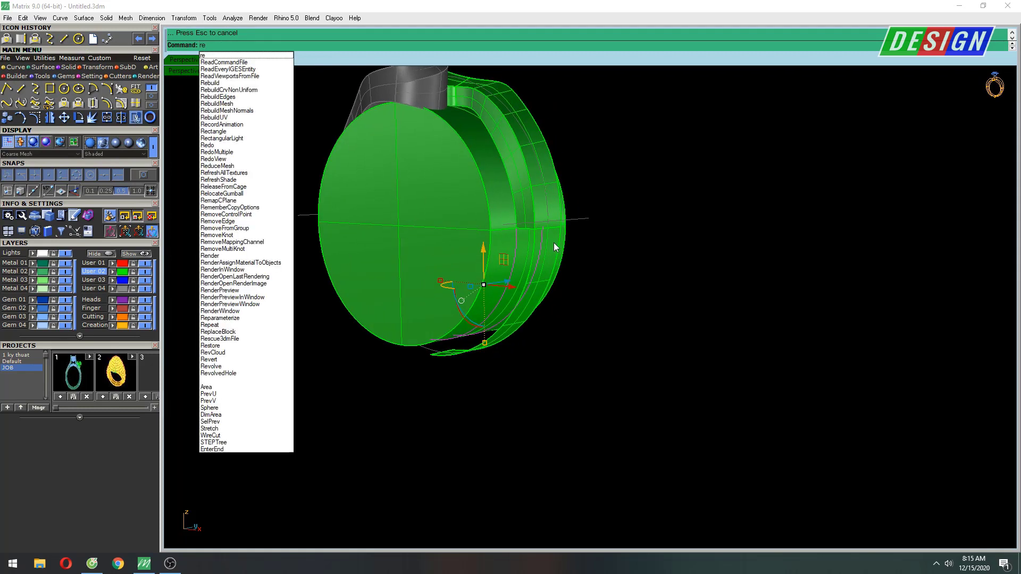
type("build")
key("Return")
key("Return")
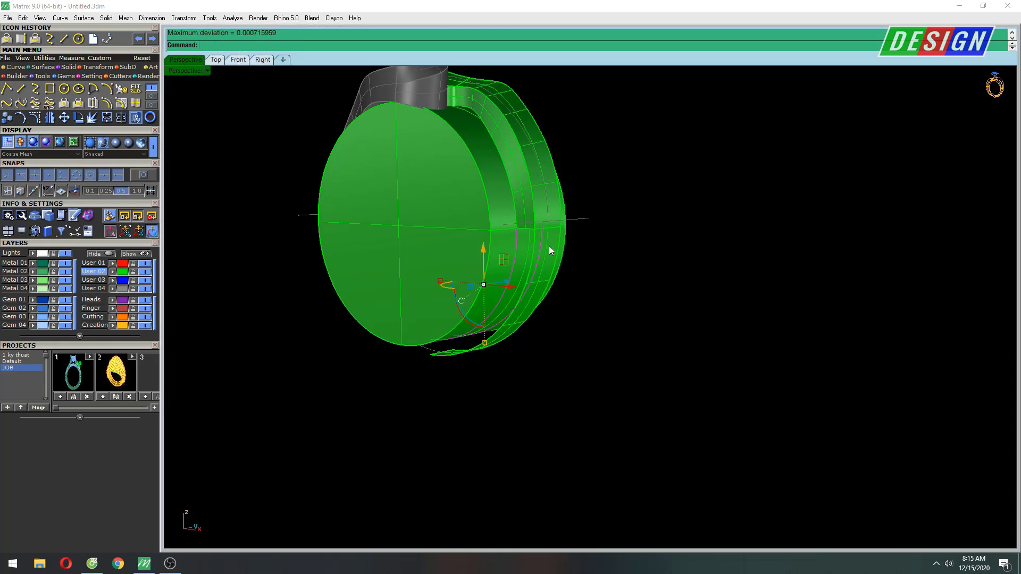
right_click_drag(548, 246, 534, 250, "shift")
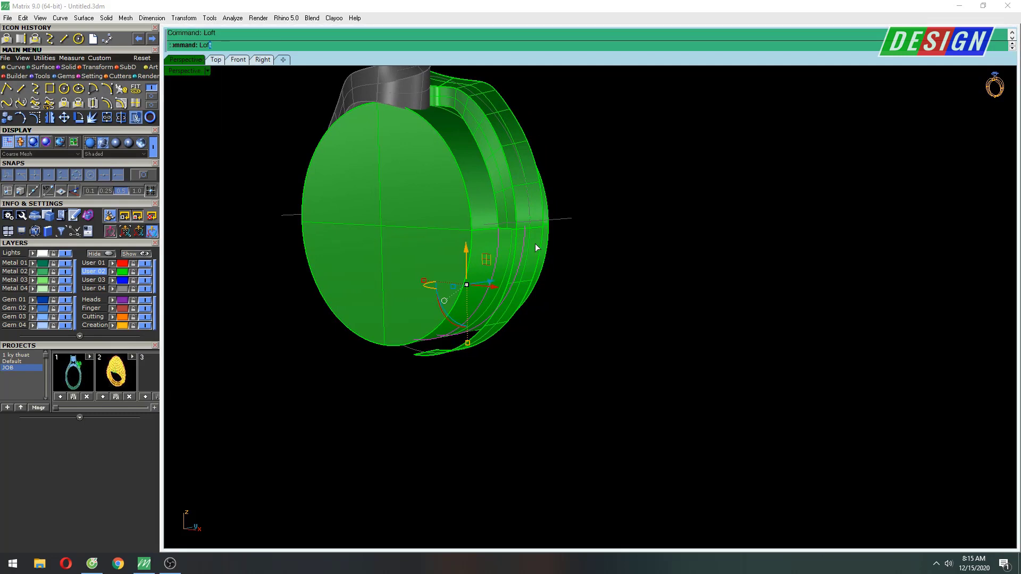
key("Escape")
left_click(437, 224)
key("Delete")
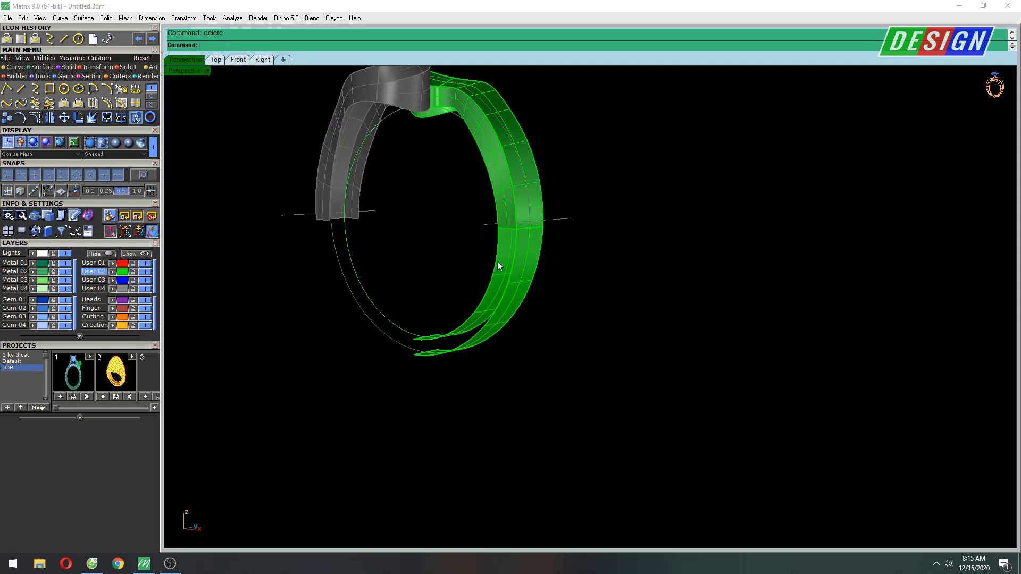
Step: Hide the ring's inner curve
left_click(428, 269)
right_click_drag(479, 285, 433, 281, "shift")
type("h")
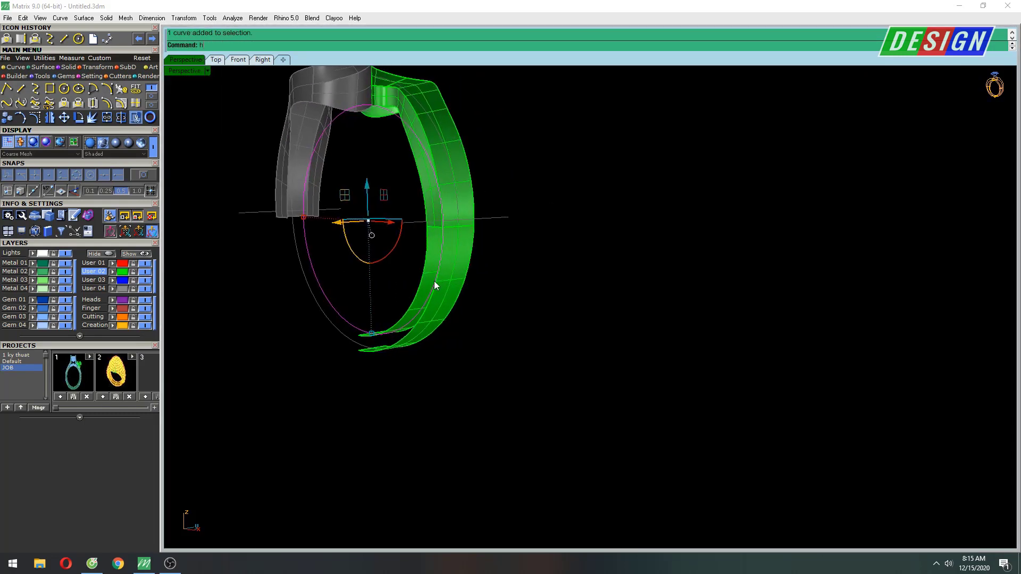
type("ide")
key("Return")
scroll(452, 276, "up", 1)
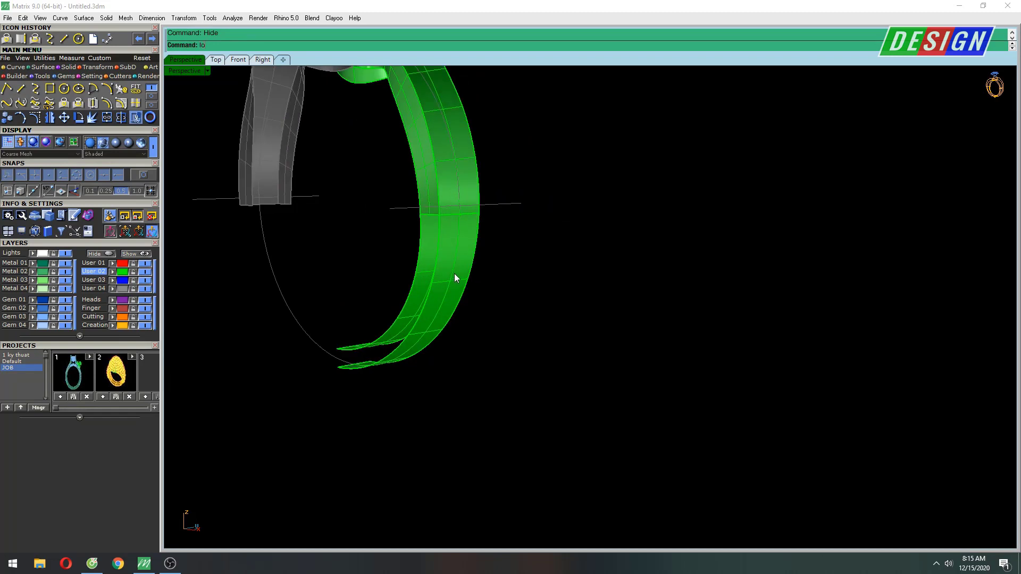
Step: Loft a new band section between the two curves, then select it in a maximized Front view
type("ft")
key("Return")
scroll(436, 270, "up", 3)
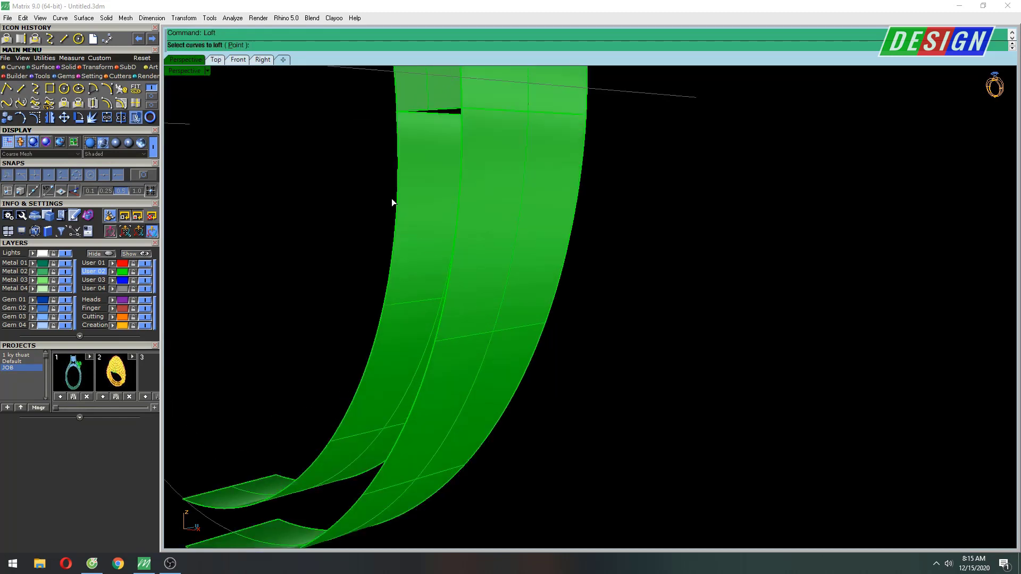
left_click(461, 209)
key("Return")
key("Return")
right_click_drag(552, 255, 477, 231)
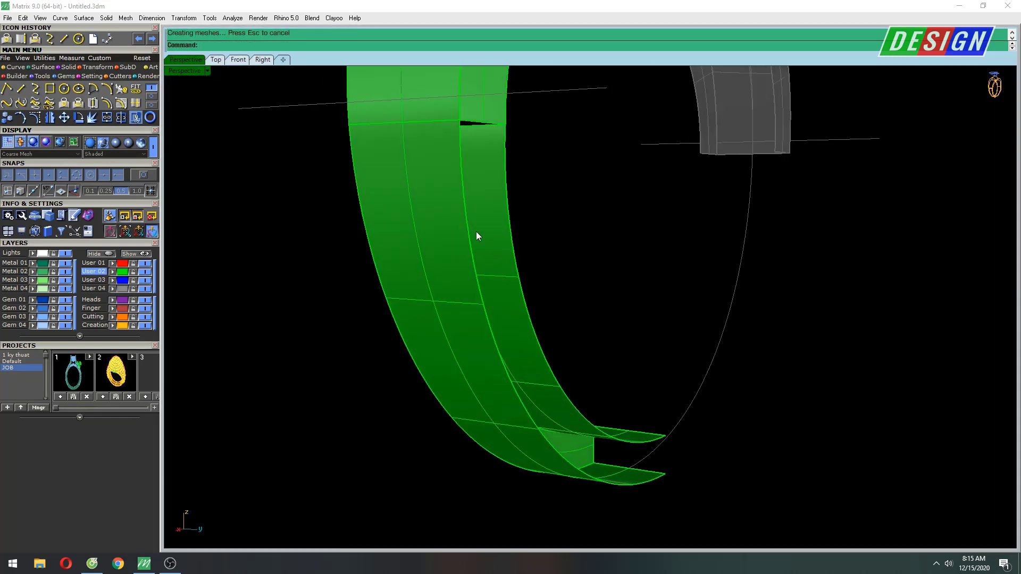
key("Return")
key("Return")
mouse_move(546, 209)
right_mouse_down()
mouse_move(556, 229)
mouse_move(720, 312)
mouse_move(743, 481)
right_mouse_up()
left_click(569, 372)
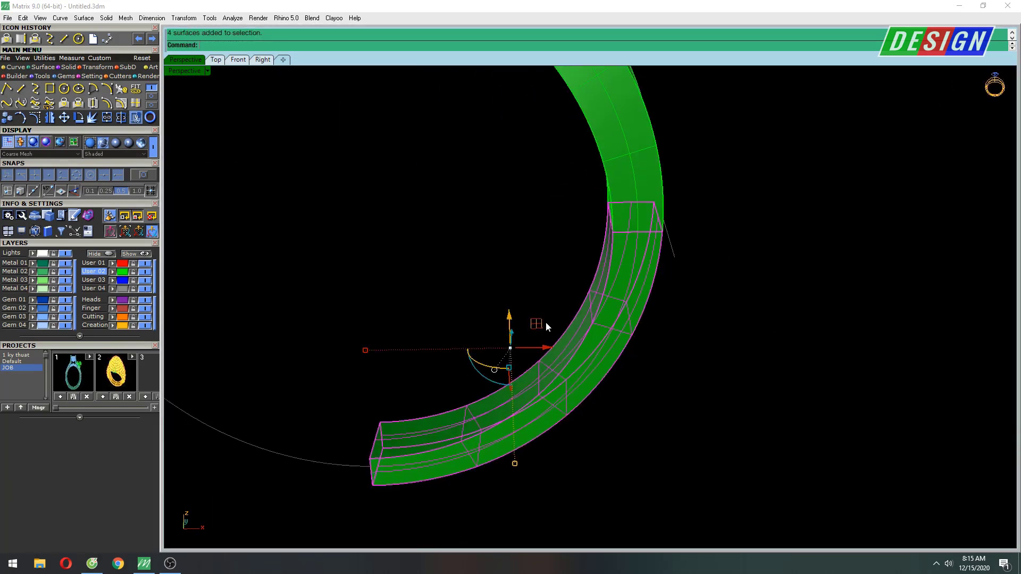
key("ctrl+F2")
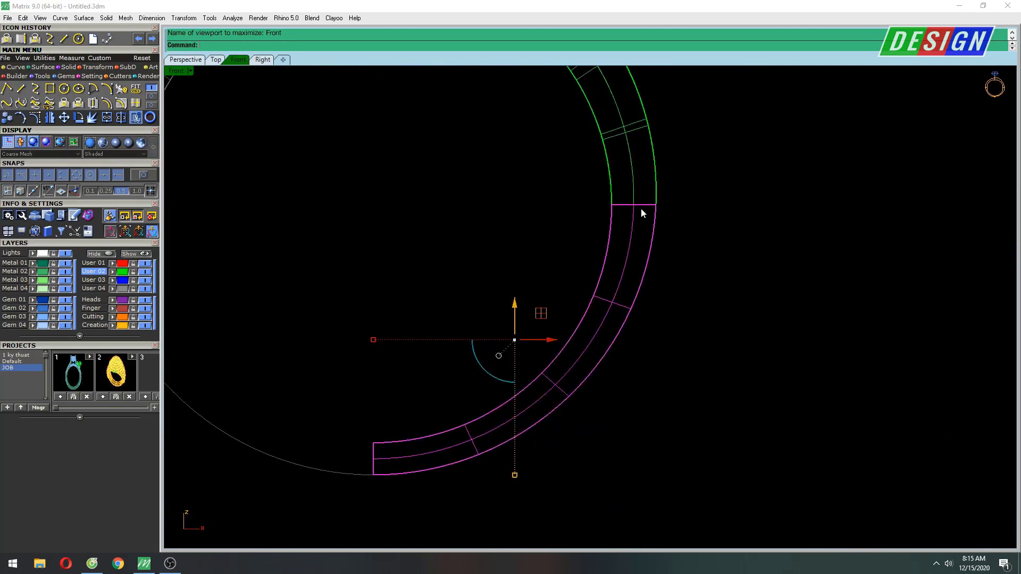
Step: Level the new section's end control point rows to one height using SetPt with Z only
scroll(612, 255, "down", 3)
scroll(612, 266, "up", 3)
key("F10")
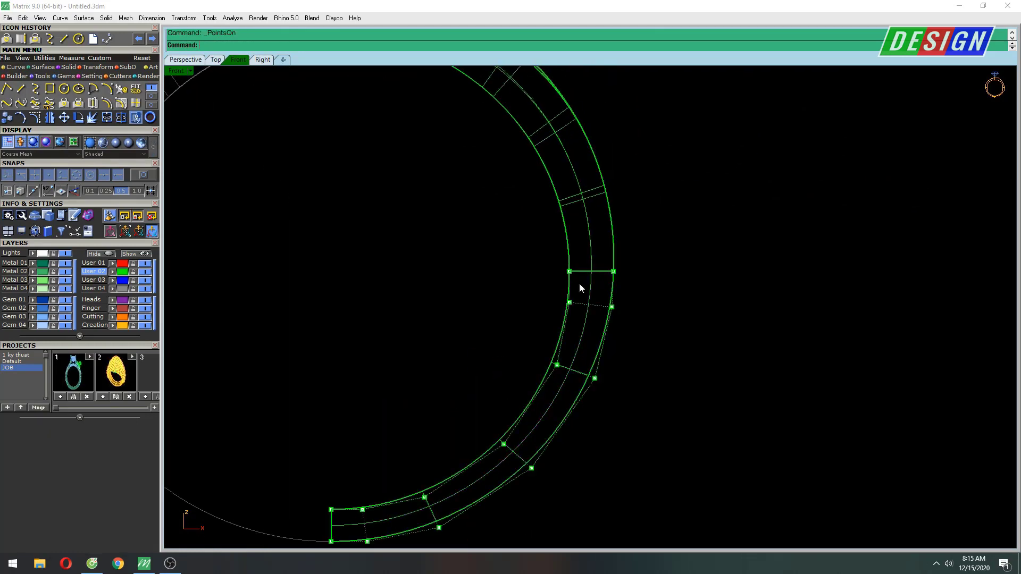
left_click_drag(555, 261, 629, 284)
scroll(626, 259, "up", 3)
scroll(617, 261, "up", 1)
type("se")
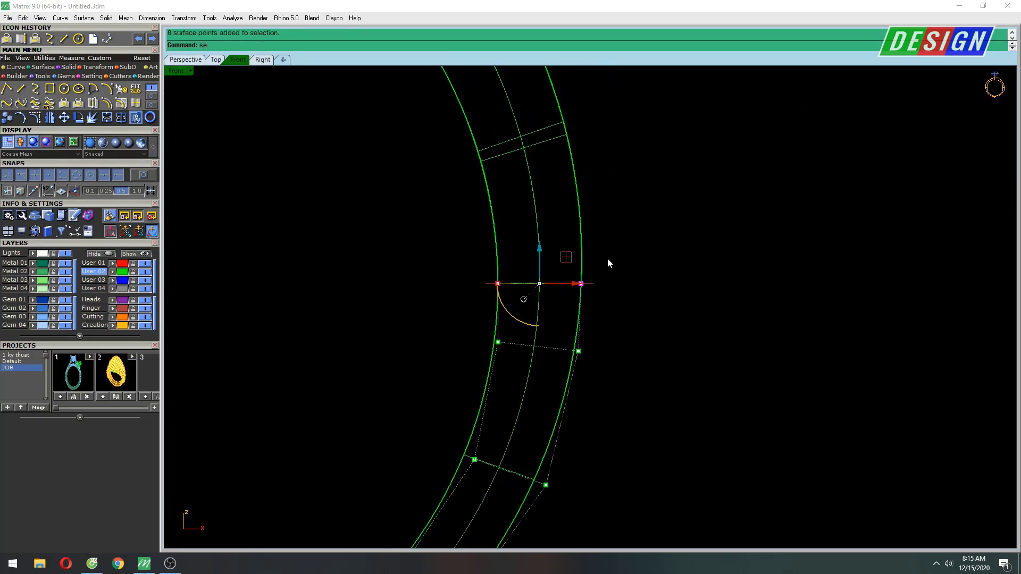
left_click(235, 196)
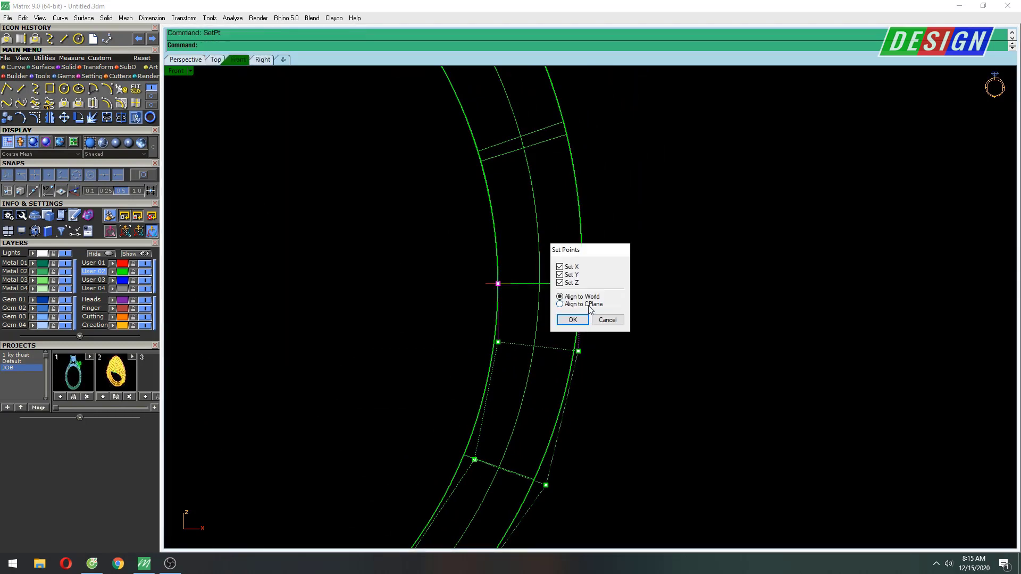
left_click(574, 274)
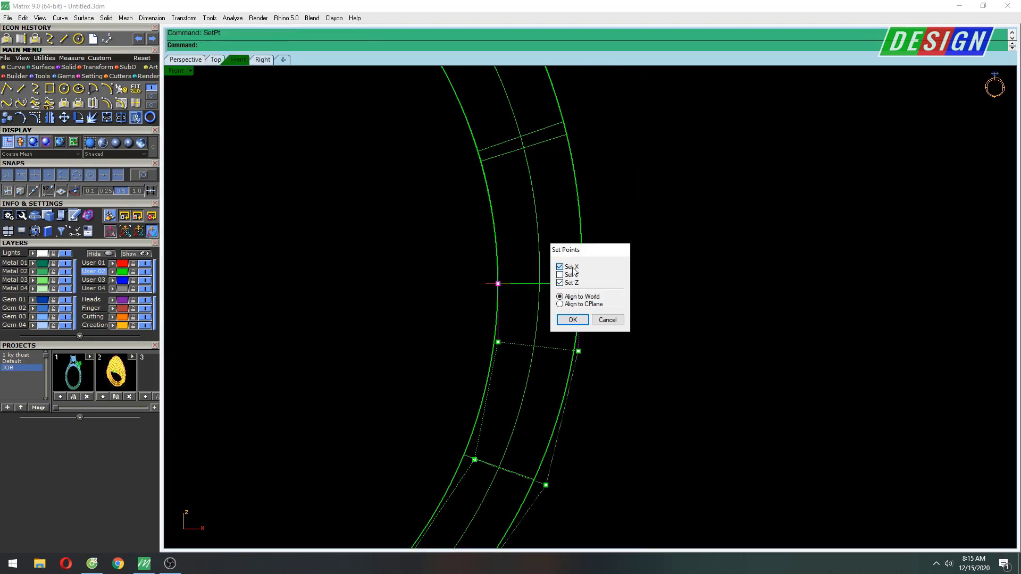
left_click(572, 320)
left_click(620, 314)
Step: Add the upper band's joint points to the selection and set them to the same location
scroll(616, 262, "down", 3)
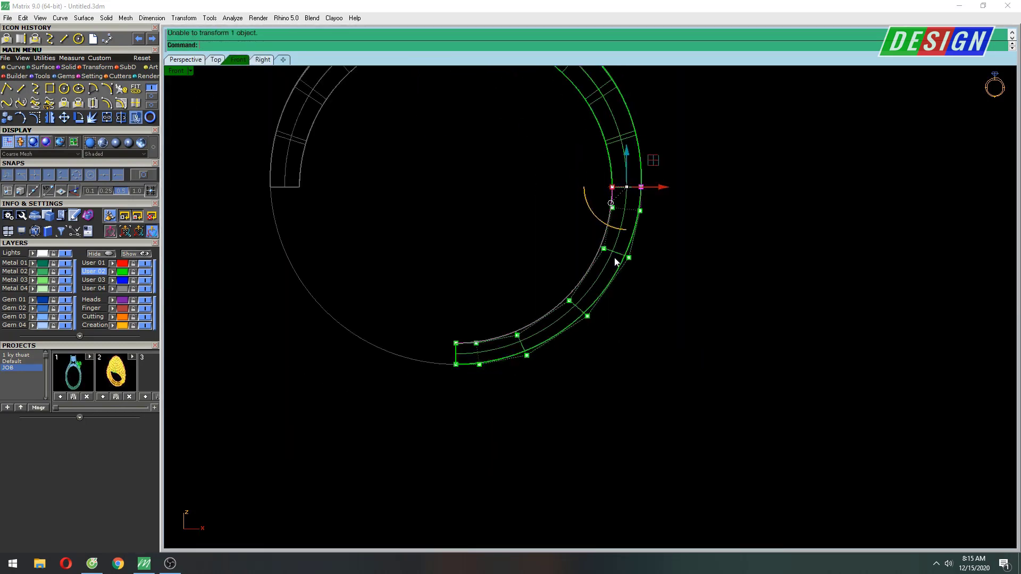
left_click_drag(688, 142, 572, 178)
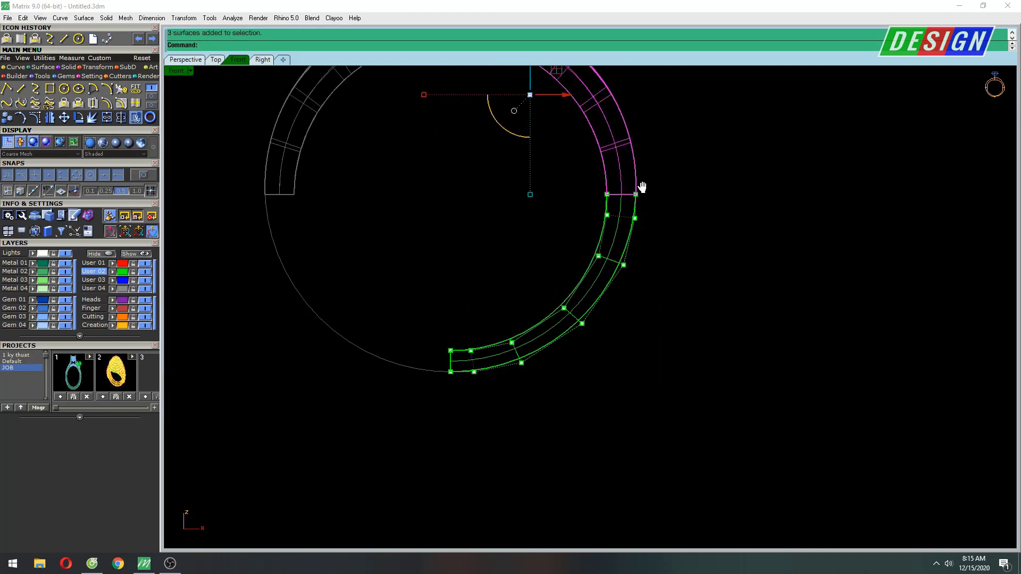
key("F10")
scroll(611, 227, "up", 5)
left_click_drag(476, 248, 662, 293)
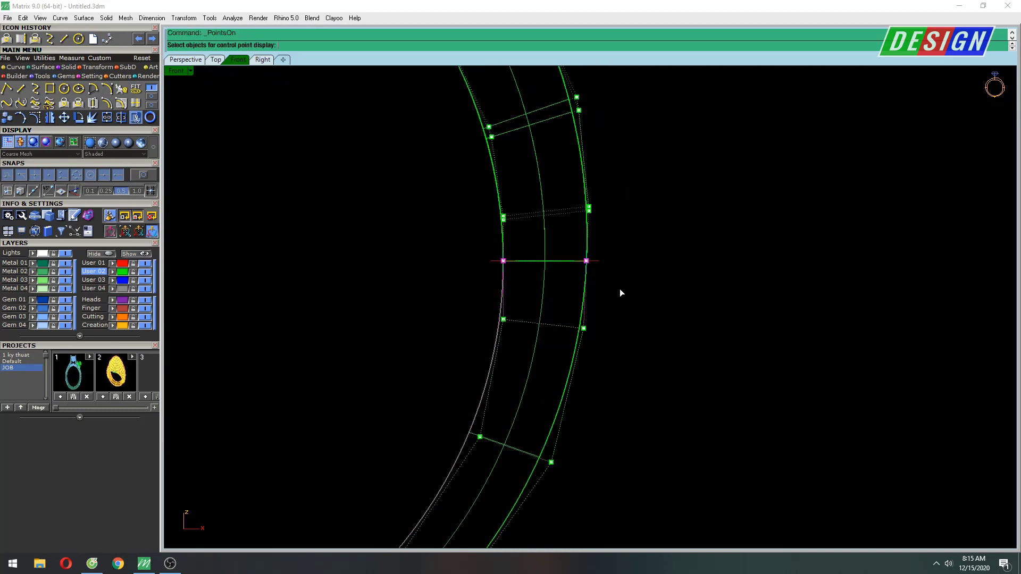
key("Return")
right_click_drag(654, 278, 626, 274)
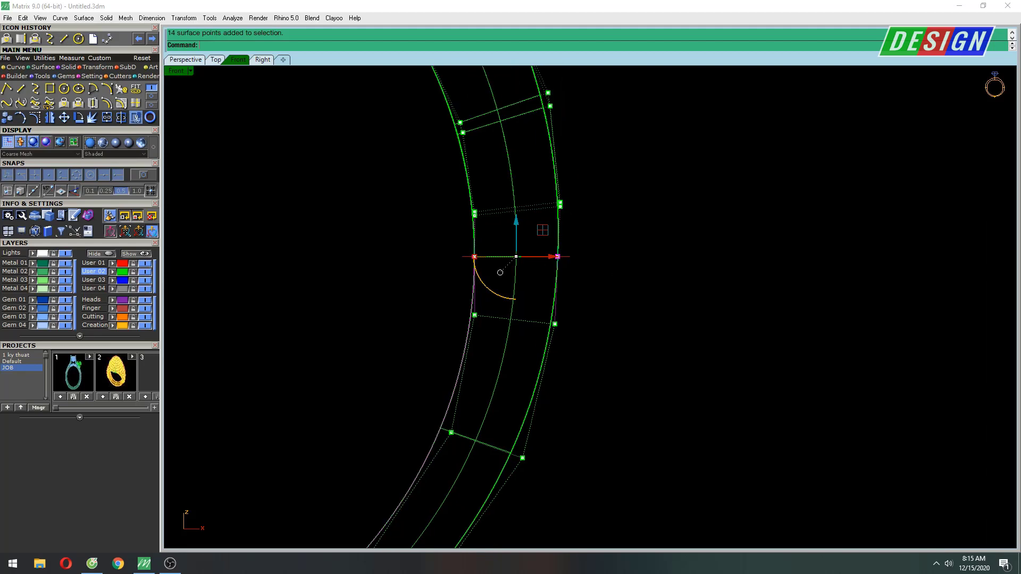
type("setpt")
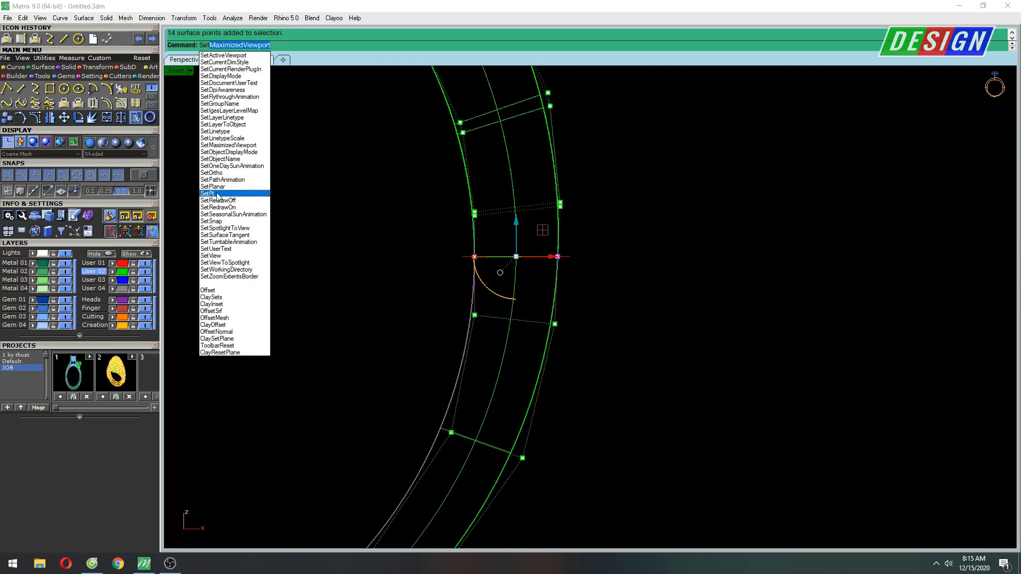
key("Return")
left_click(573, 319)
right_click_drag(572, 319, 537, 296)
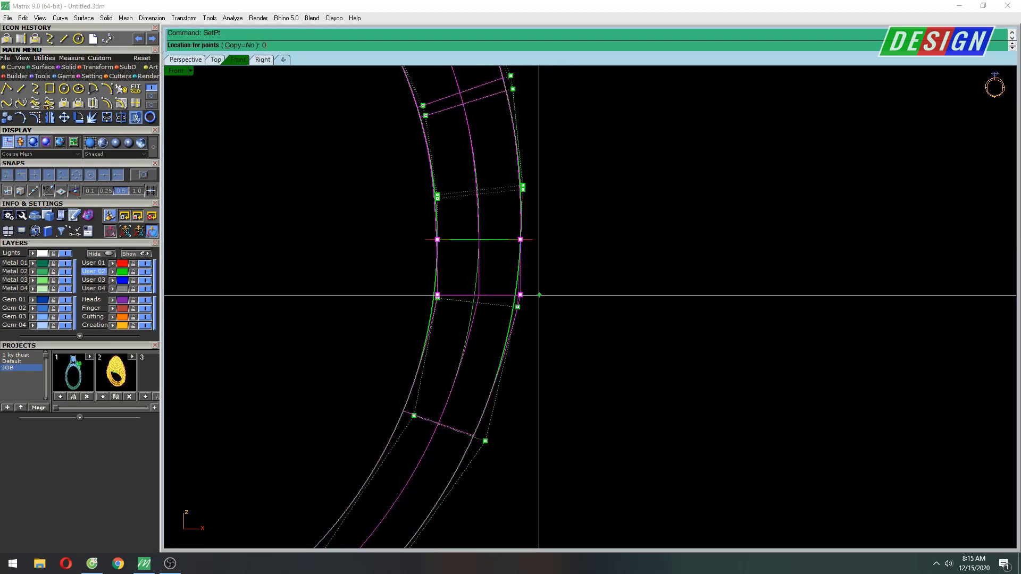
left_click(537, 295)
Step: Align the selected points in X only, then hide points and return to shaded Perspective
scroll(599, 224, "down", 5)
scroll(457, 336, "up", 4)
key("Return")
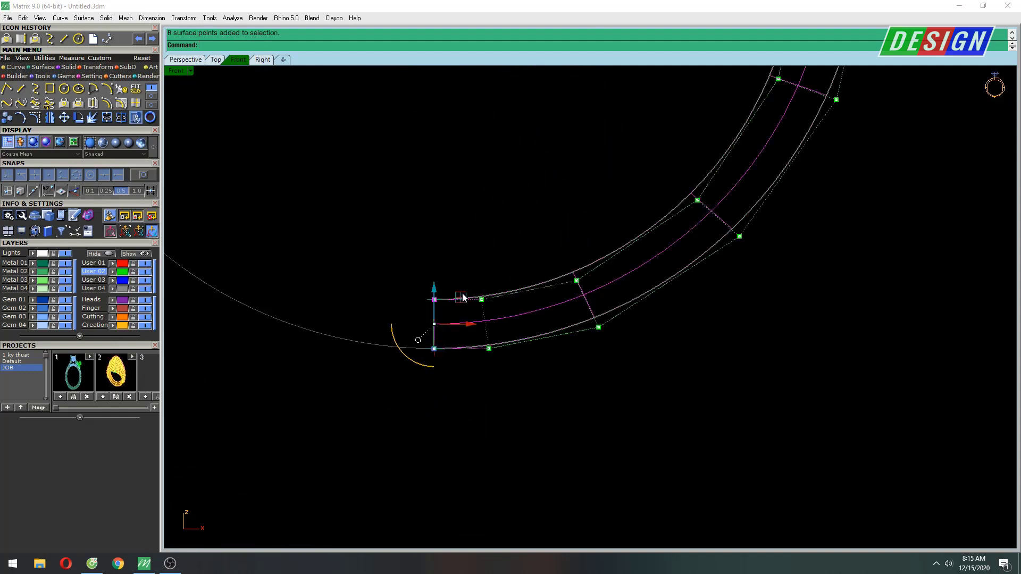
left_click(560, 283)
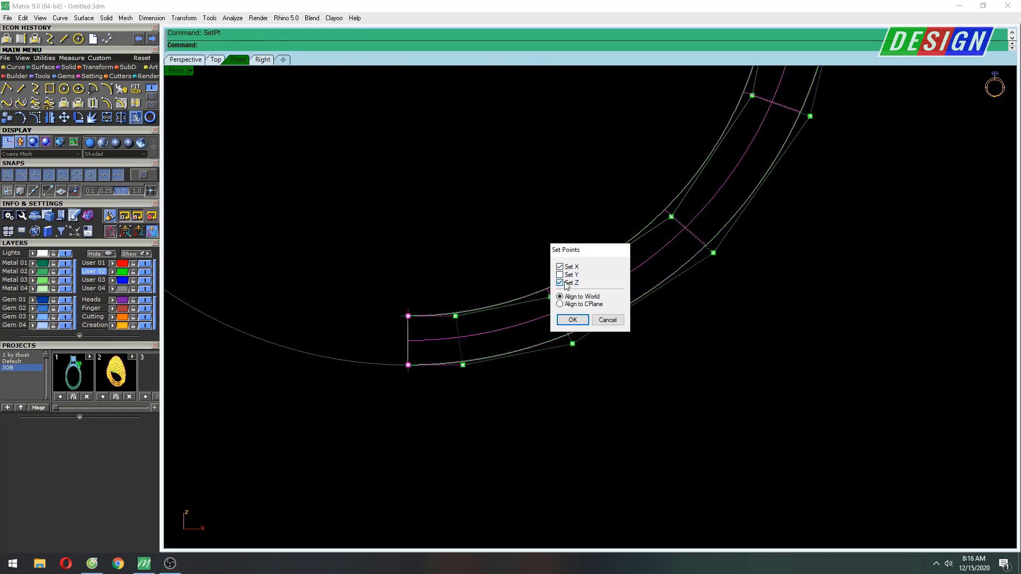
left_click(566, 320)
left_click(528, 297)
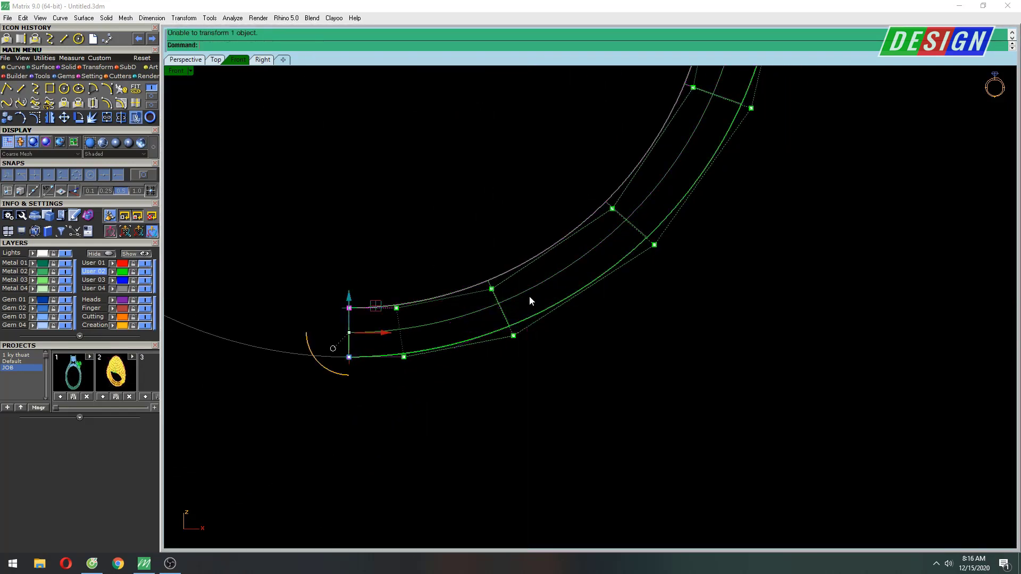
key("Escape")
key("ctrl+Tab")
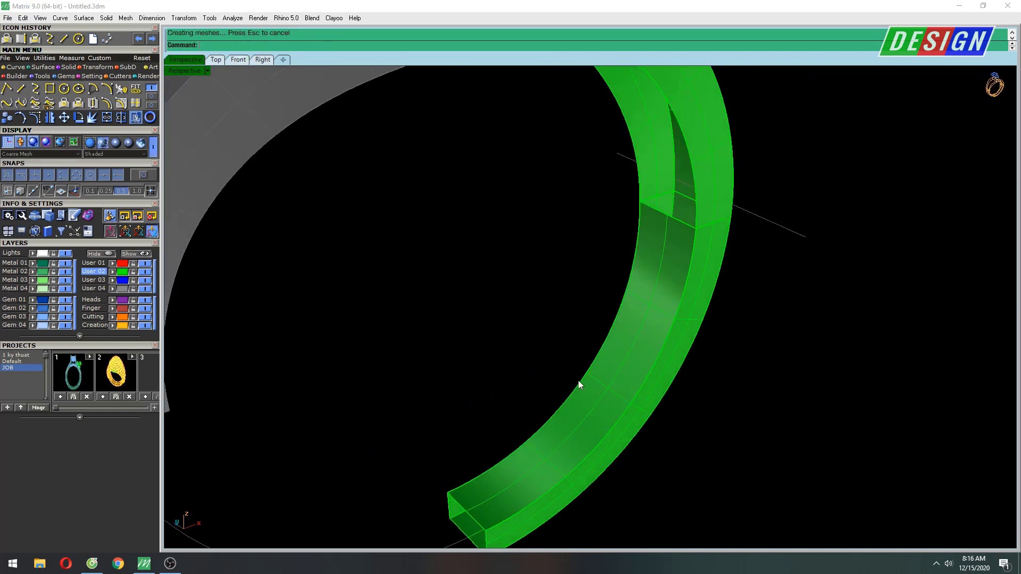
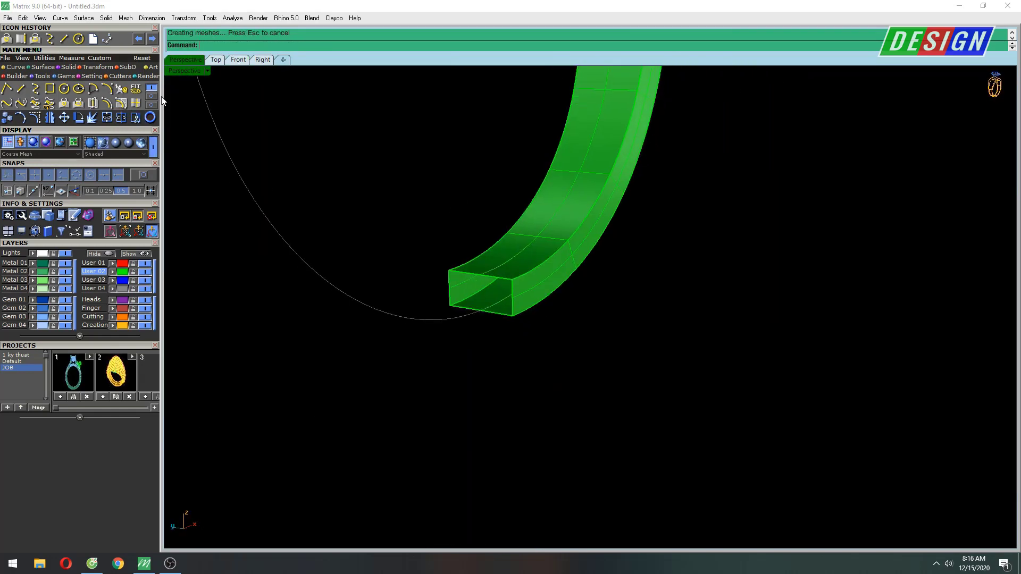
Step: Duplicate the shank end's bottom edge and rebuild it to 7 points, degree 3
left_click(136, 108)
left_click(481, 312)
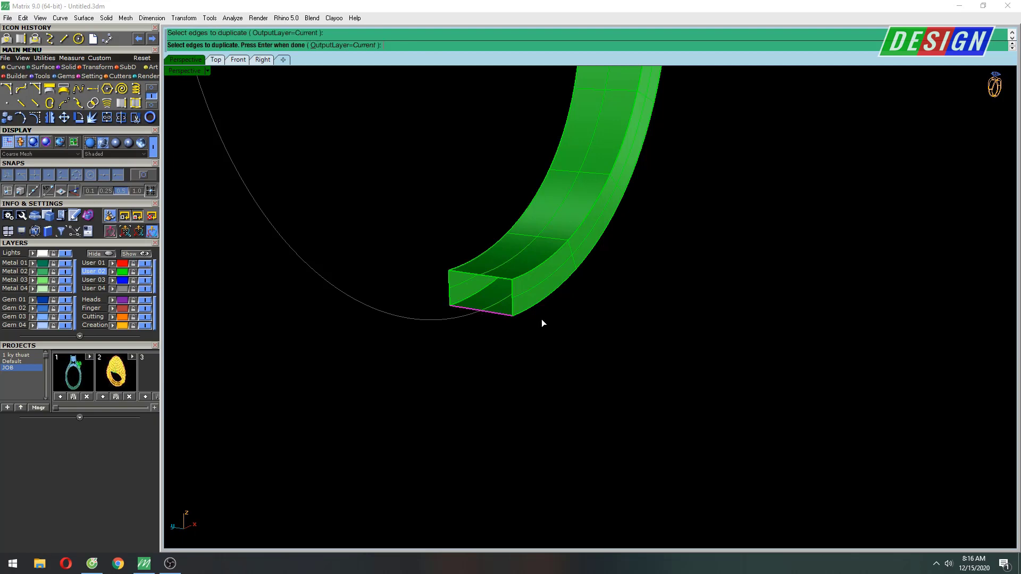
key("Return")
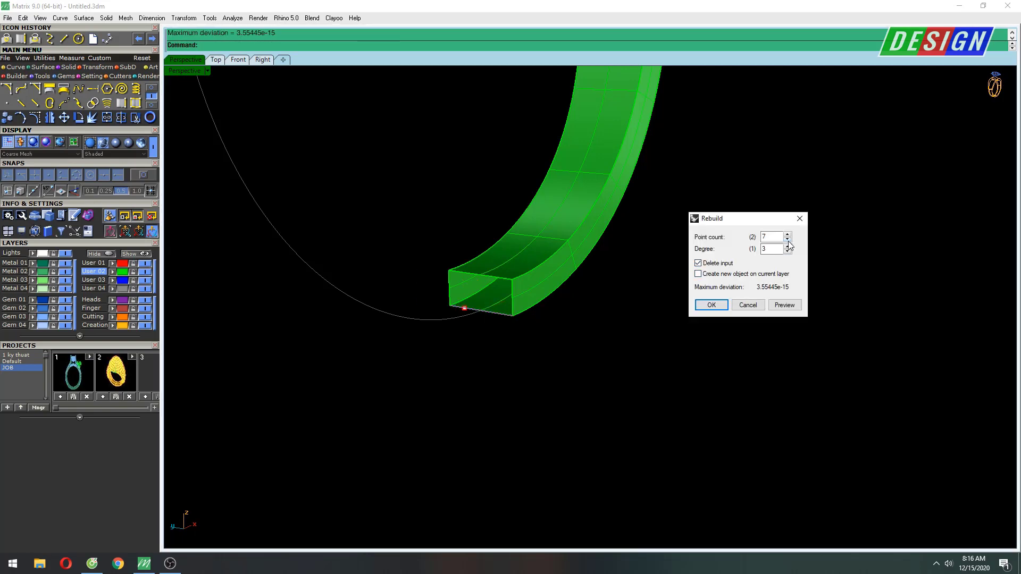
left_click(710, 304)
Step: Drag the curve's middle control points down in side view to bow it into a shallow arc
key("ctrl+F3")
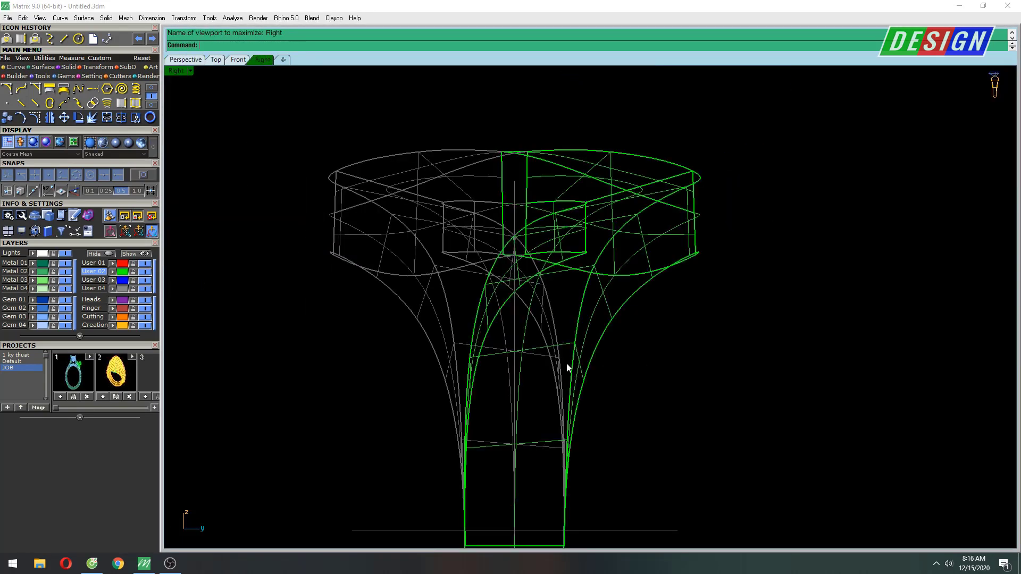
scroll(565, 297, "up", 5)
key("F10")
scroll(537, 262, "up", 5)
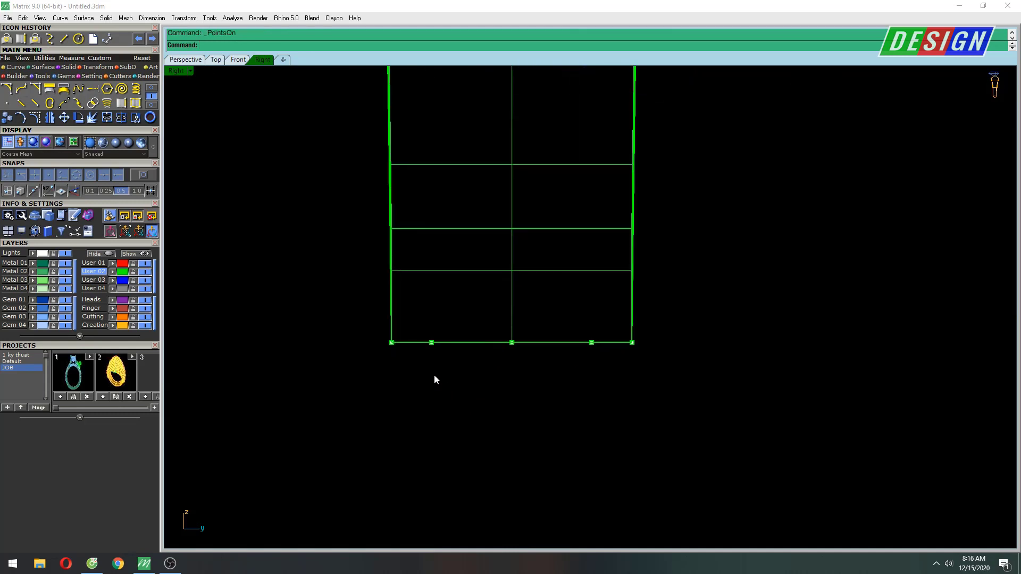
left_click_drag(417, 368, 591, 333)
scroll(530, 336, "down", 2)
scroll(491, 319, "down", 1)
left_click_drag(491, 314, 492, 347)
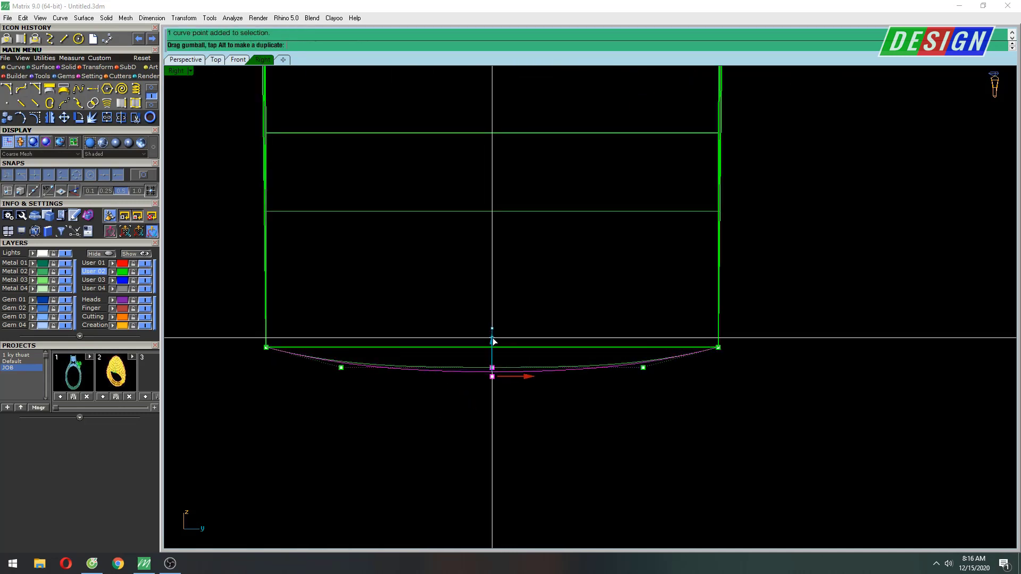
key("Escape")
scroll(574, 335, "down", 3)
mouse_move(708, 301)
right_mouse_down()
mouse_move(619, 226)
mouse_move(610, 243)
right_mouse_up()
key("ctrl+F4")
key("ctrl+F3")
Step: Preview the model shaded to check the shank's current shape
scroll(531, 225, "down", 3)
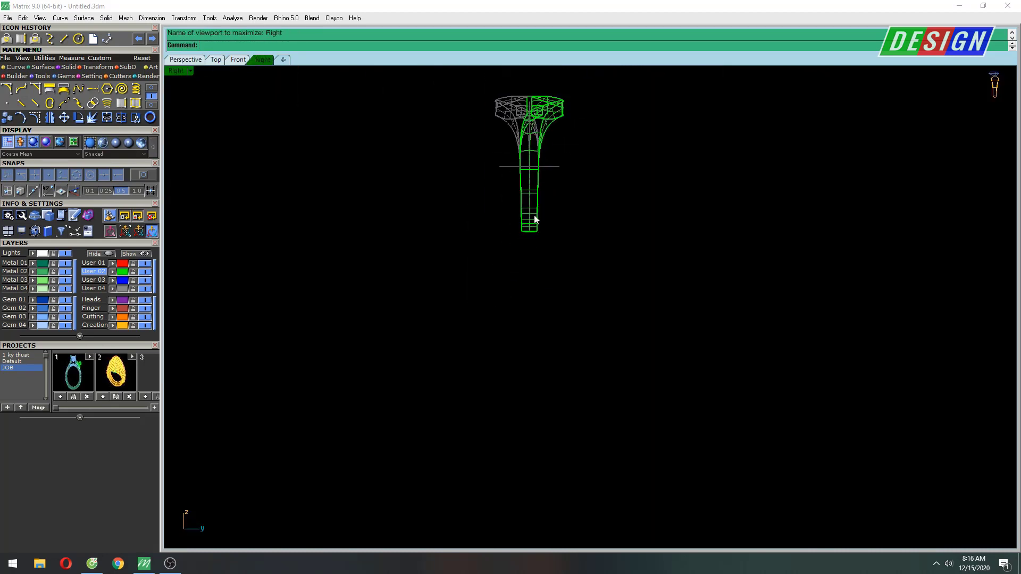
key("ctrl+alt+s")
scroll(542, 192, "up", 2)
scroll(485, 229, "up", 2)
scroll(487, 229, "up", 2)
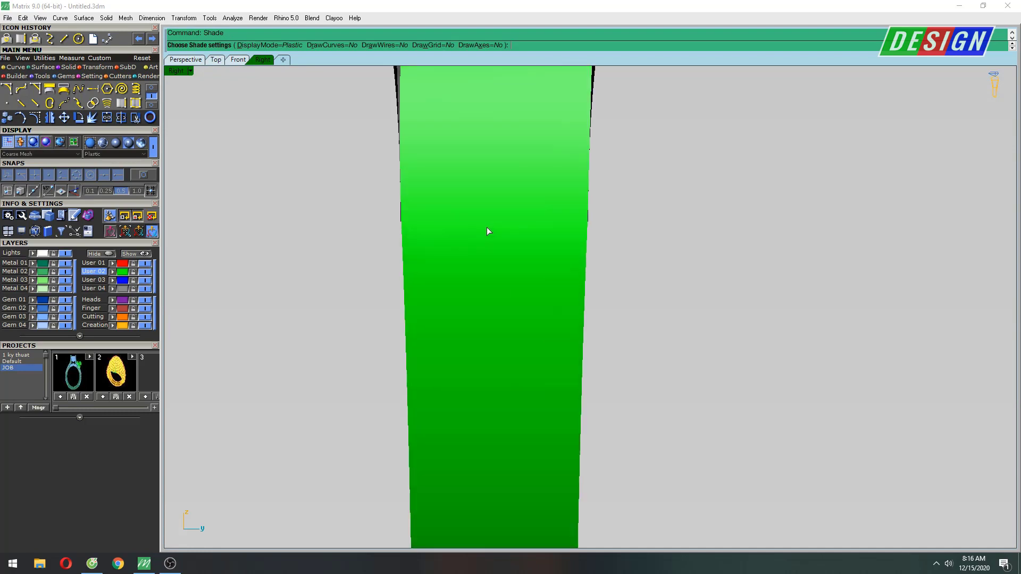
scroll(462, 223, "up", 2)
scroll(434, 222, "down", 2)
key("Escape")
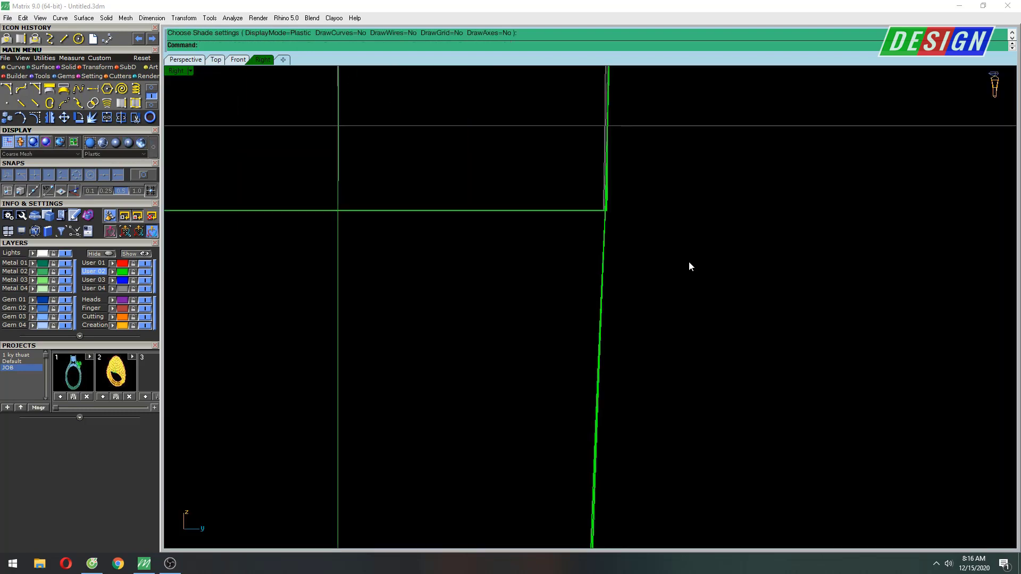
scroll(690, 266, "down", 2)
Step: Select the lower shank surfaces and the rest of the profile, and show their control points
left_click(662, 332)
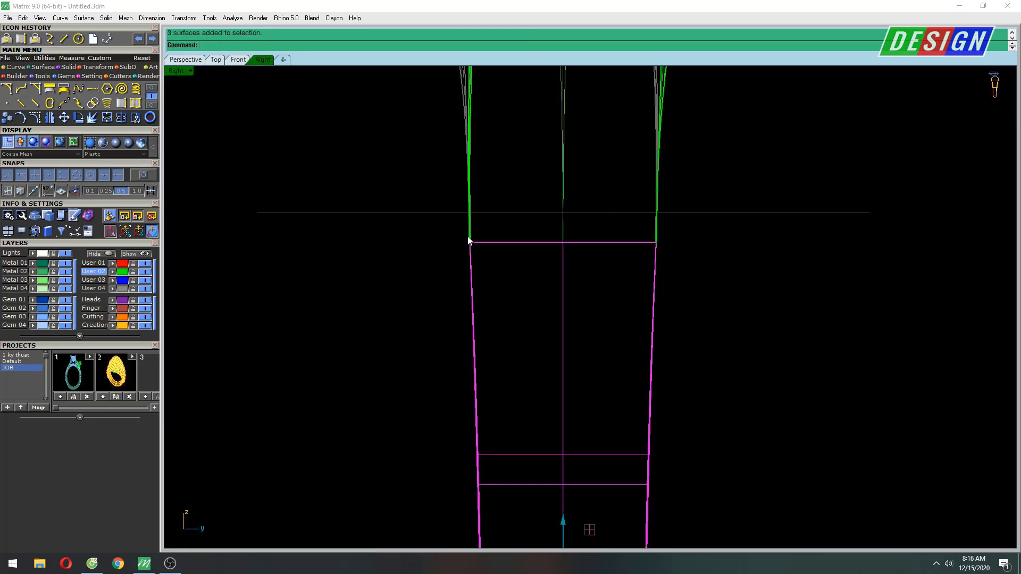
scroll(468, 240, "up", 2)
scroll(515, 250, "up", 1)
scroll(519, 266, "down", 3)
key("ctrl+a")
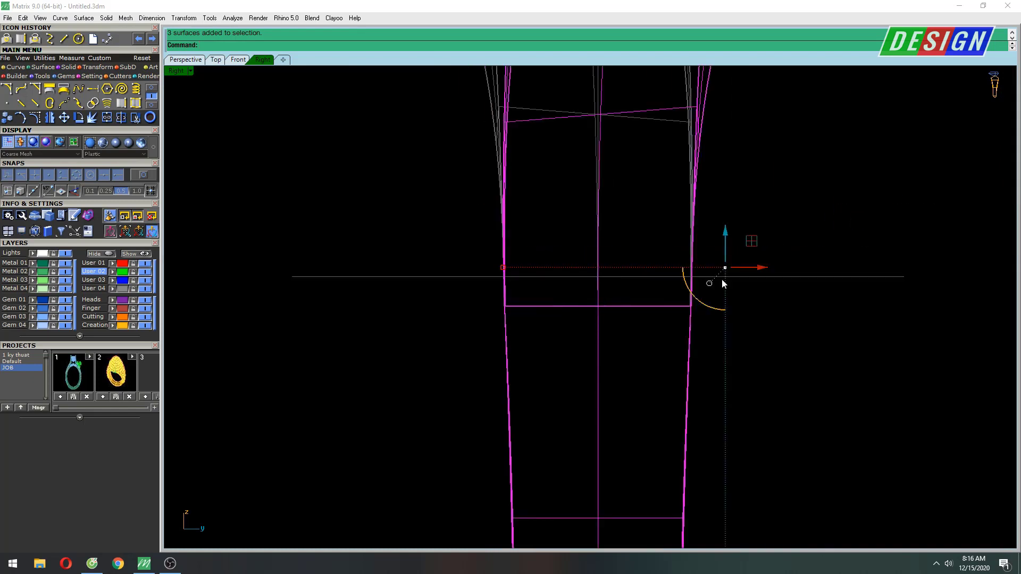
key("F10")
Step: Scale two rows of shank control points slightly wider about the shank's centre
right_click_drag(697, 395, 587, 319)
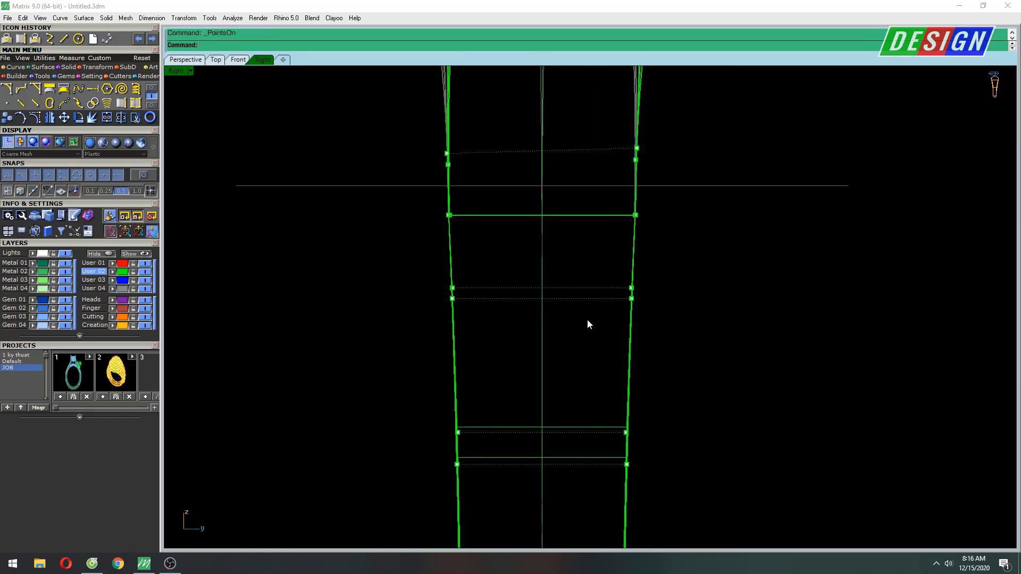
left_click_drag(636, 304, 624, 282)
scroll(642, 285, "up", 2)
scroll(702, 319, "up", 1)
scroll(524, 276, "down", 3)
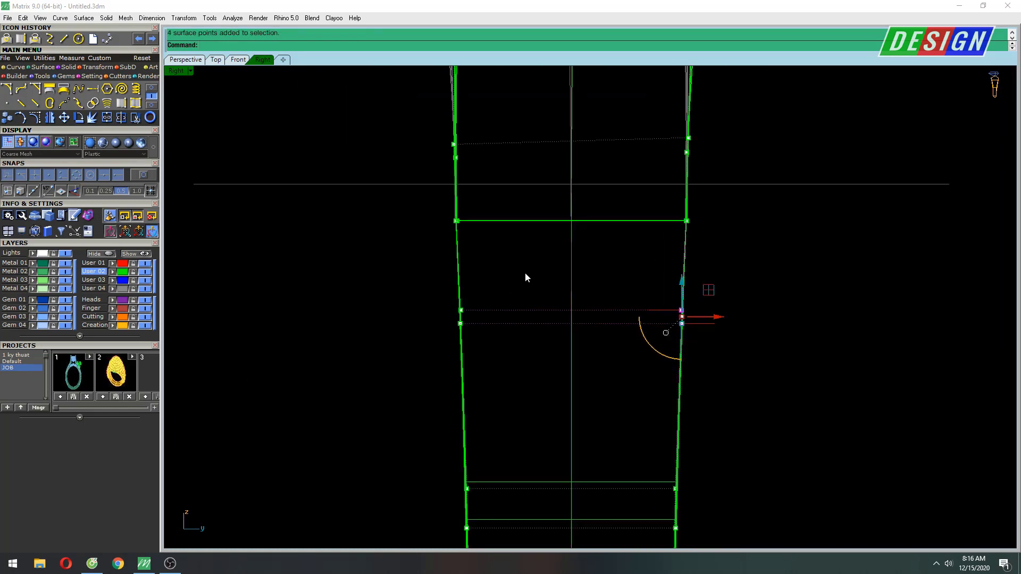
right_click_drag(616, 286, 592, 283)
left_click(591, 283)
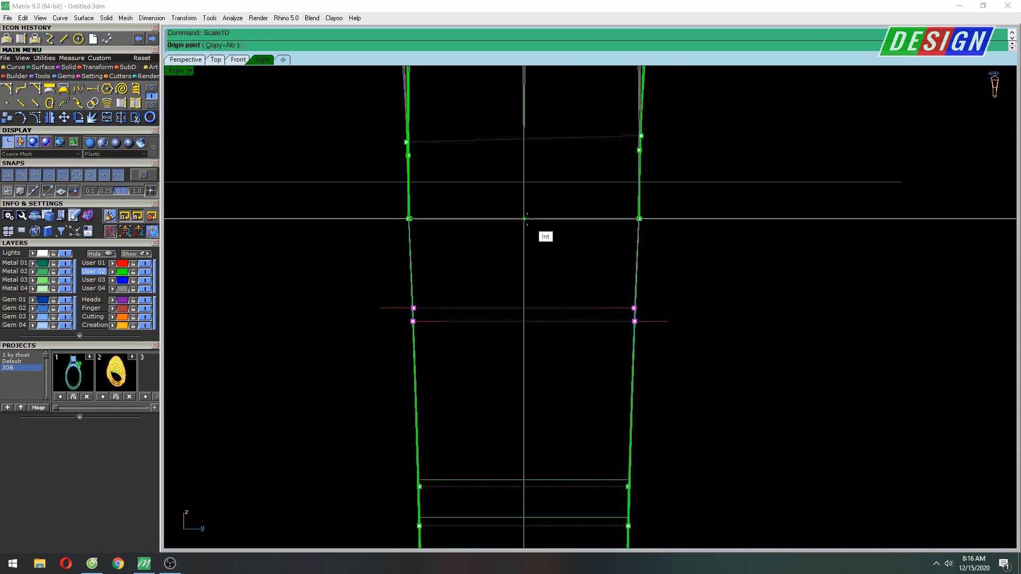
scroll(669, 229, "up", 3)
left_click(791, 223)
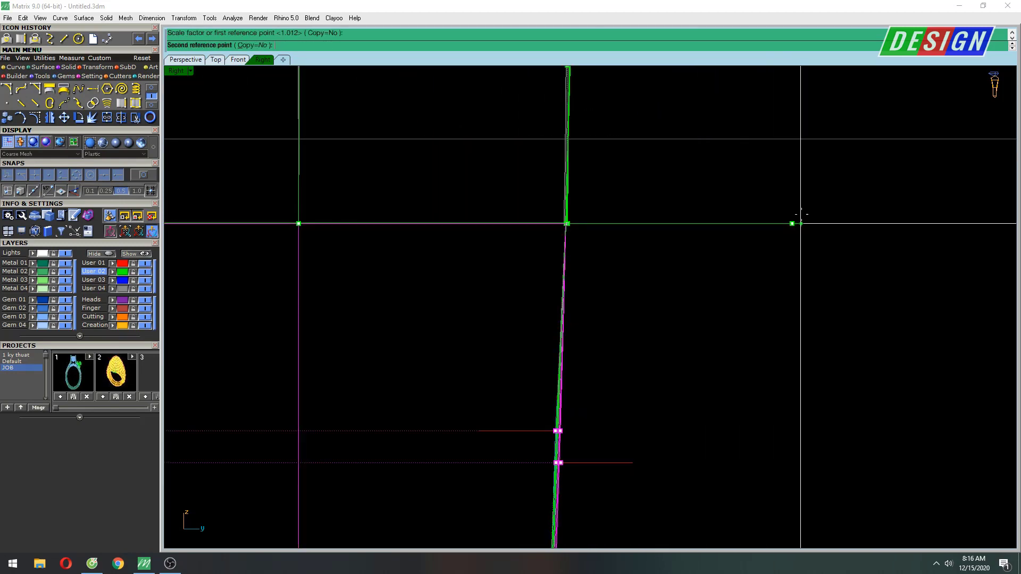
left_click(802, 215)
scroll(694, 358, "down", 3)
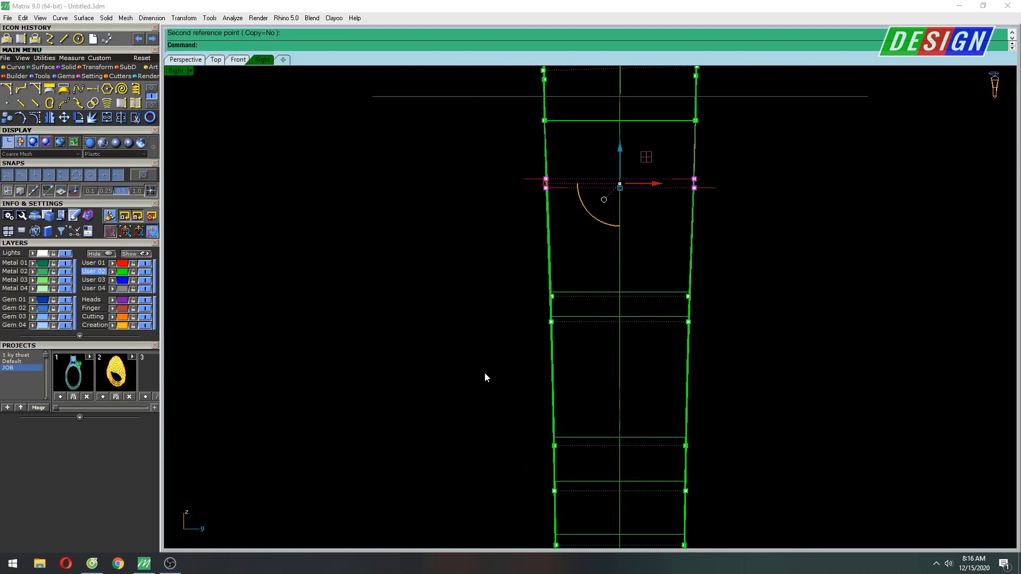
Step: Scale1D the lower control points to widen the lower shank in one direction
left_click_drag(502, 367, 780, 264)
right_click_drag(707, 350, 665, 339)
right_click_drag(504, 422, 515, 279)
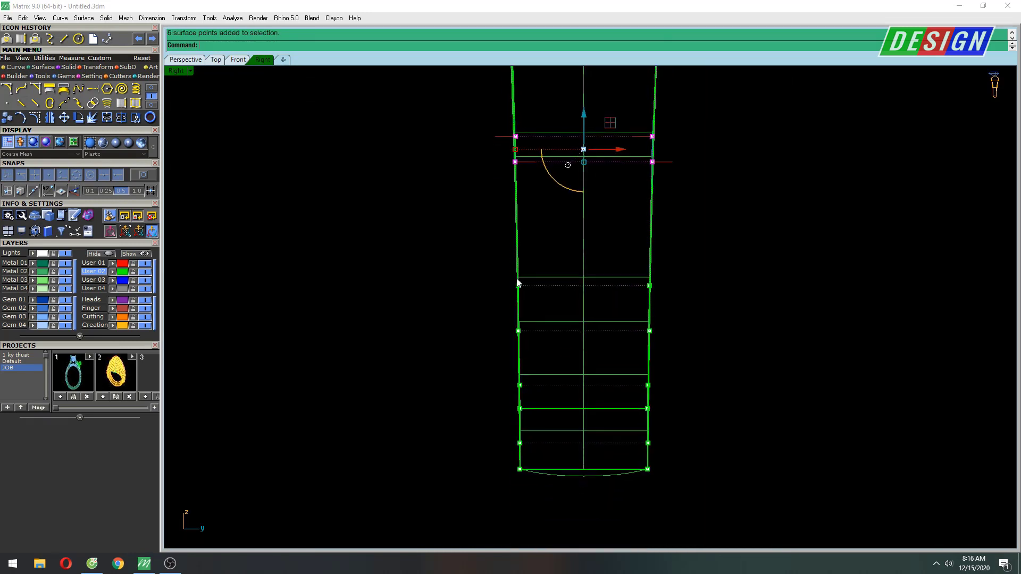
scroll(513, 281, "down", 1)
left_click_drag(475, 420, 672, 254)
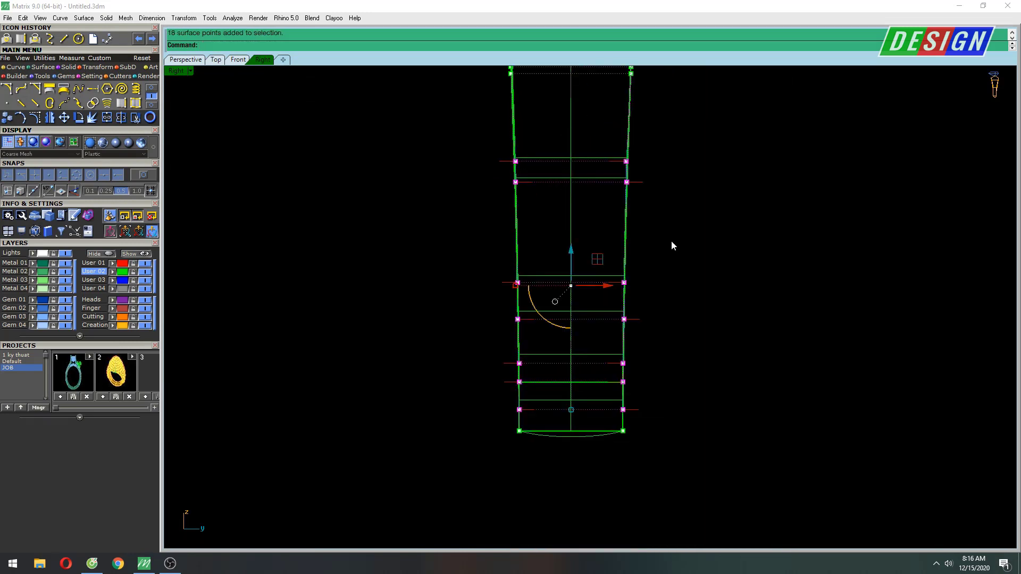
right_click(671, 240)
mouse_move(670, 240)
right_mouse_down()
mouse_move(652, 257)
mouse_move(641, 334)
right_mouse_up()
key("Return")
left_click(851, 171)
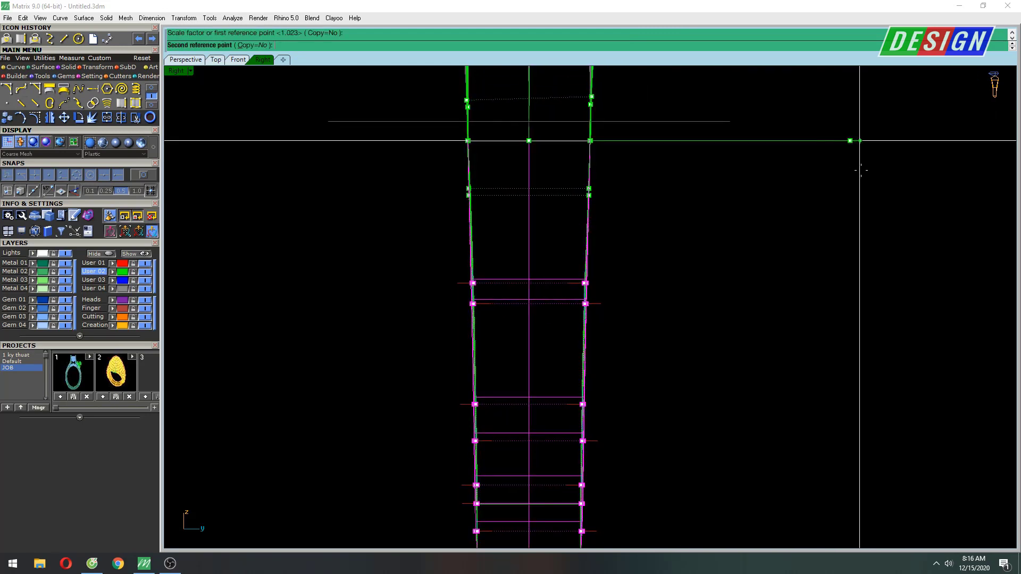
left_click(862, 170)
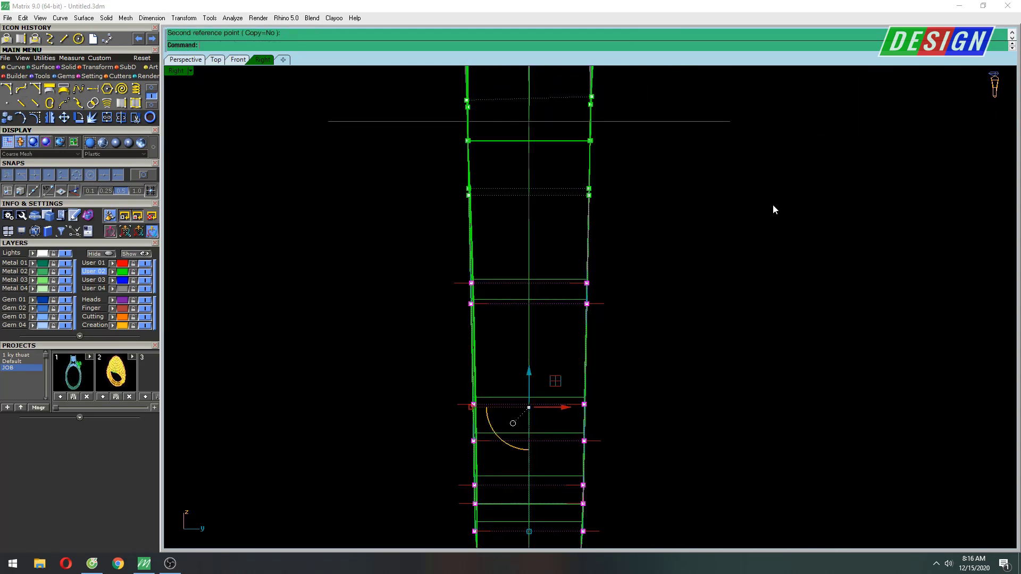
right_click_drag(773, 205, 685, 199)
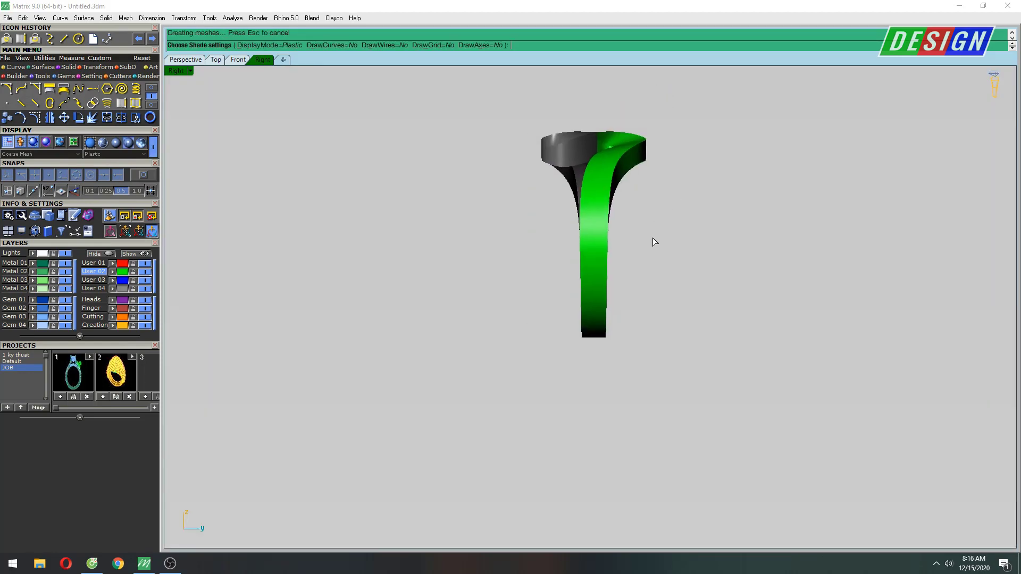
Step: Delete an inner ring surface and preview the result shaded
key("ctrl+F3")
right_click_drag(658, 283, 686, 235)
scroll(627, 254, "up", 3)
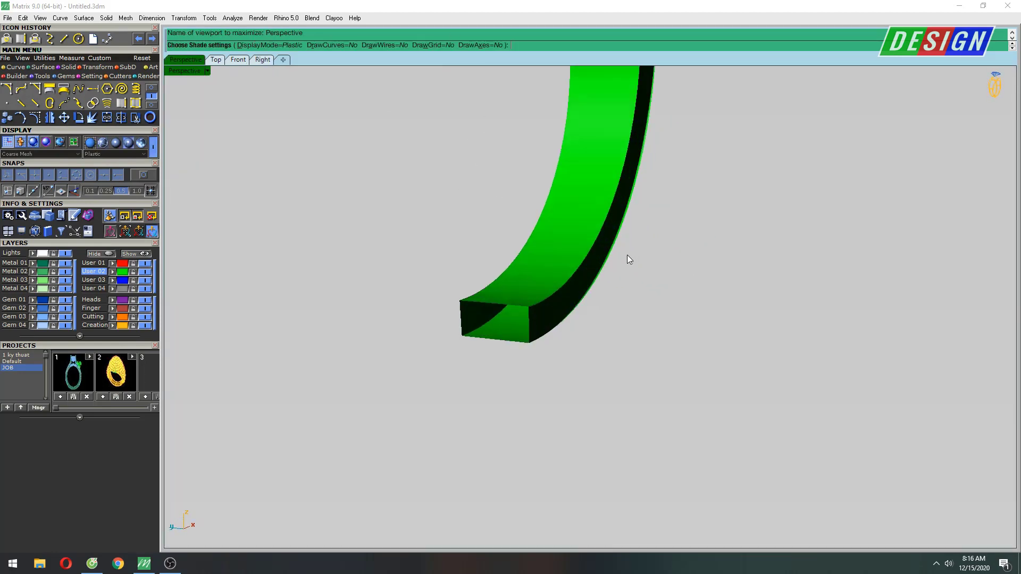
key("Escape")
scroll(558, 298, "up", 3)
scroll(601, 268, "up", 3)
left_click(602, 269)
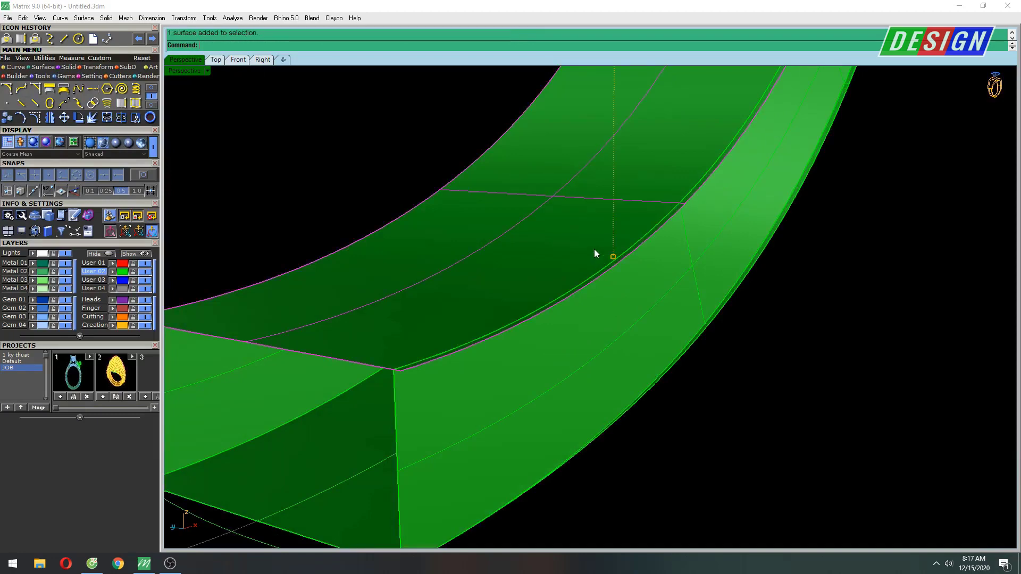
key("Delete")
type("s")
mouse_move(598, 272)
right_mouse_down()
mouse_move(611, 281)
mouse_move(588, 262)
right_mouse_up()
key("Return")
key("Escape")
Step: Undo the inner surface deletion in the side view
key("ctrl+F3")
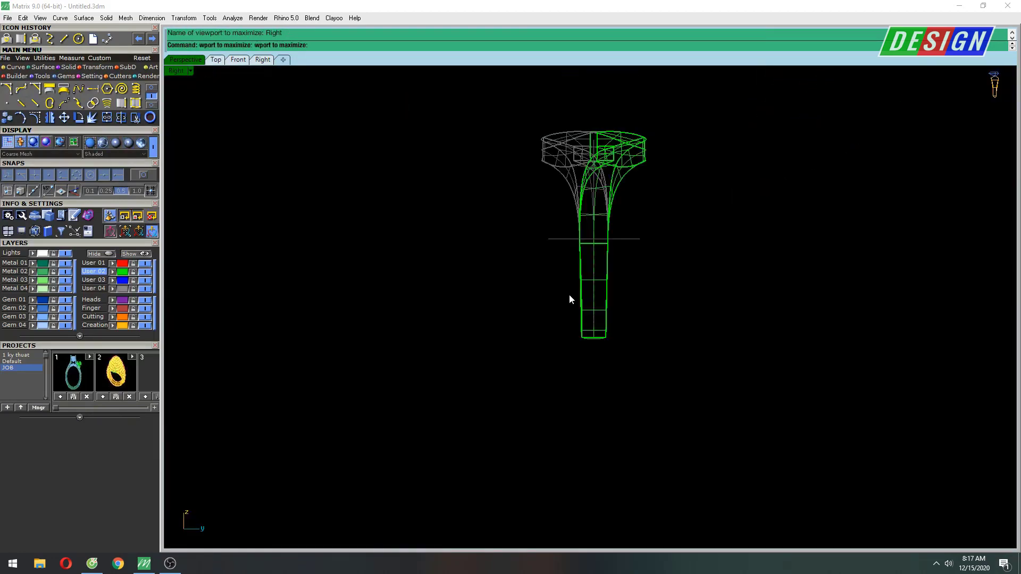
scroll(569, 295, "up", 2)
scroll(599, 256, "up", 2)
scroll(631, 316, "up", 2)
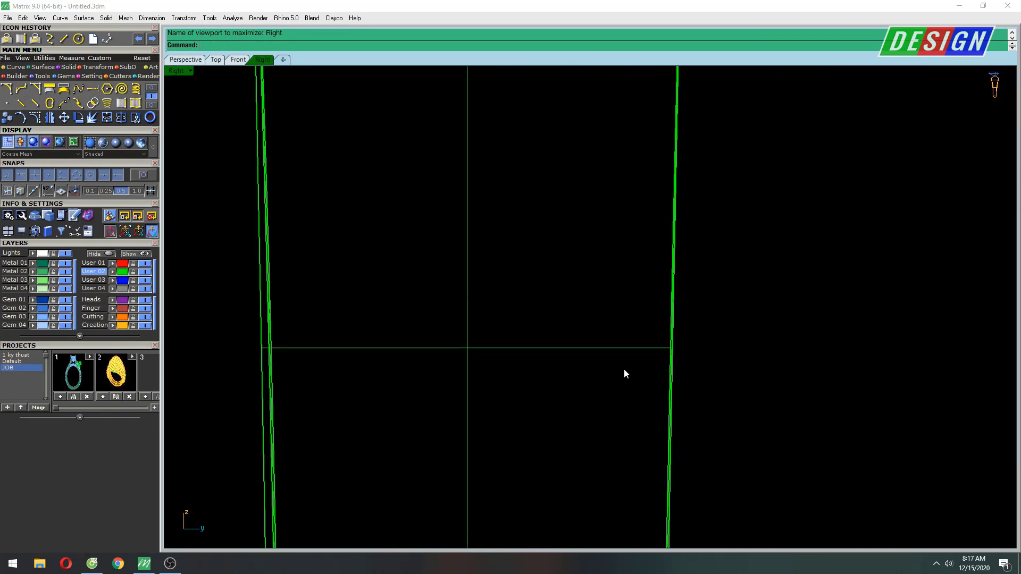
key("ctrl+z")
Step: Select the unwanted shank piece in side view and delete it
scroll(587, 258, "down", 4)
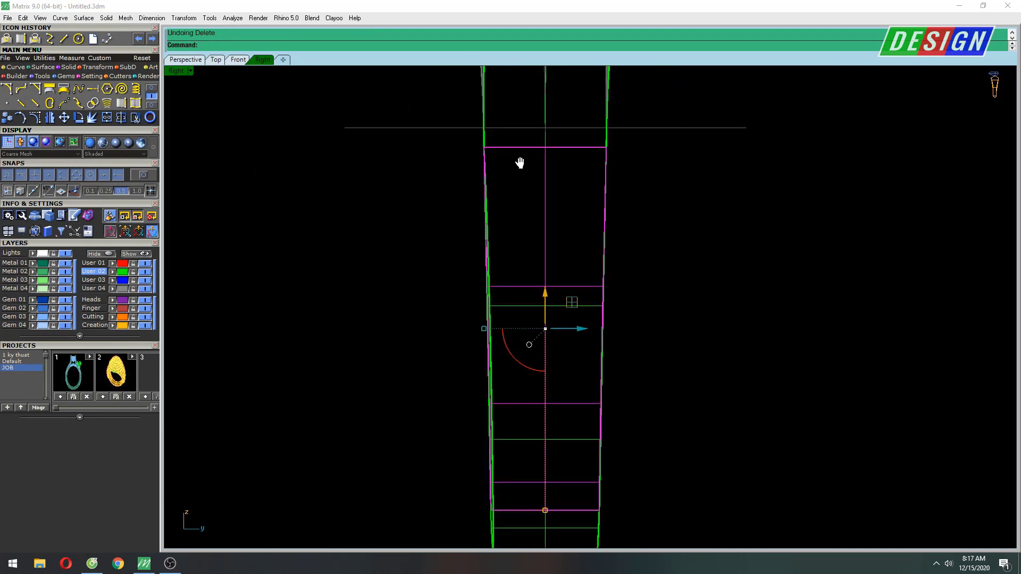
scroll(612, 175, "up", 3)
scroll(611, 176, "down", 4)
scroll(531, 353, "up", 4)
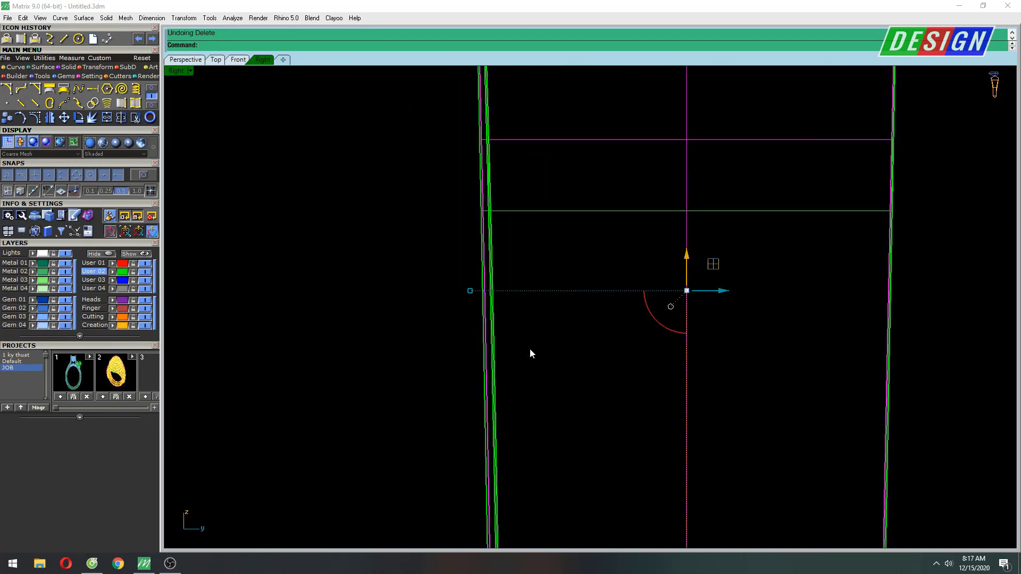
key("Escape")
scroll(504, 350, "up", 3)
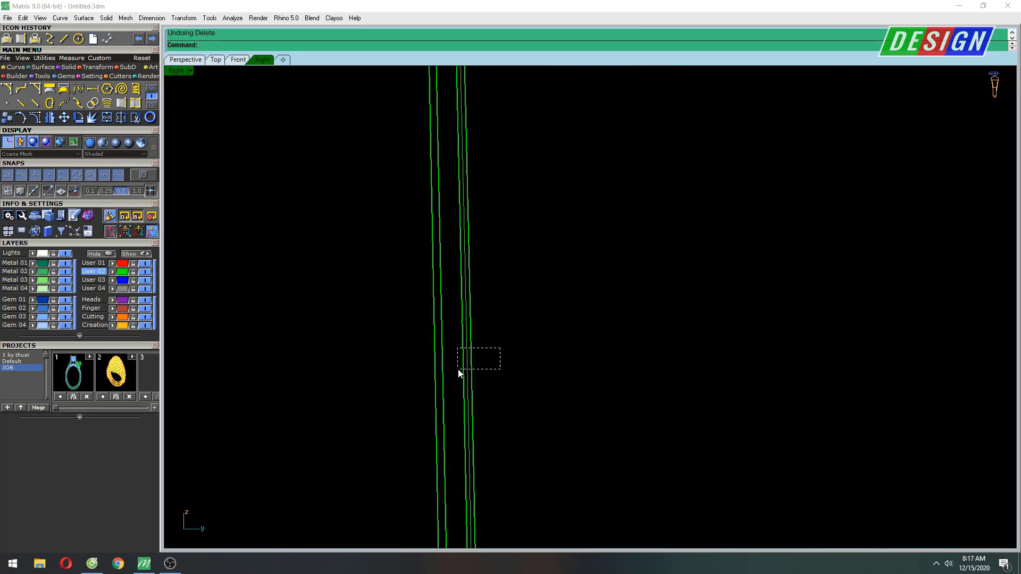
left_click_drag(500, 349, 458, 369)
scroll(536, 336, "down", 3)
key("ctrl+F4")
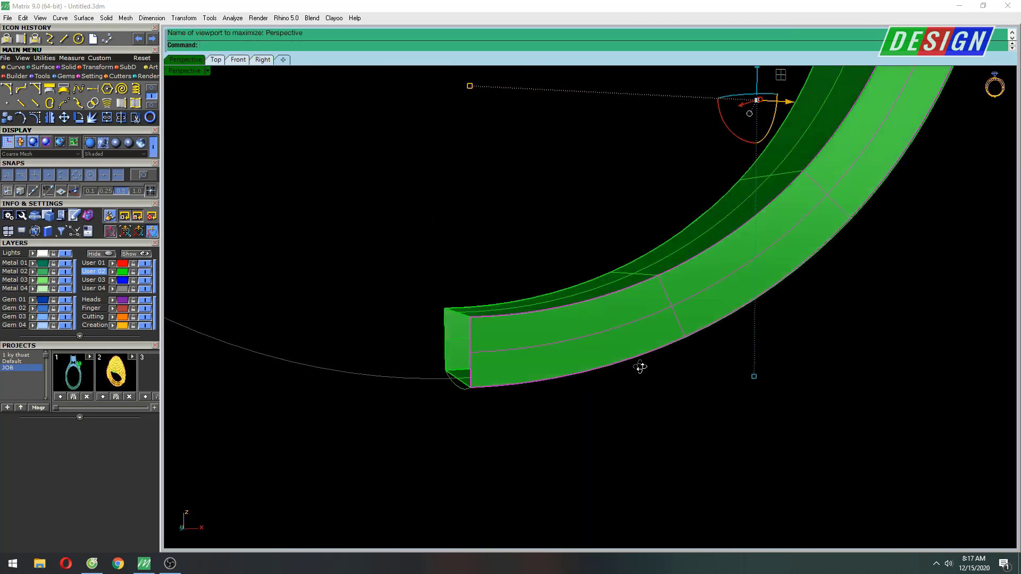
right_click_drag(640, 367, 697, 376)
key("Delete")
Step: Select the green shank piece and check it in front, side and perspective views
left_click(467, 344)
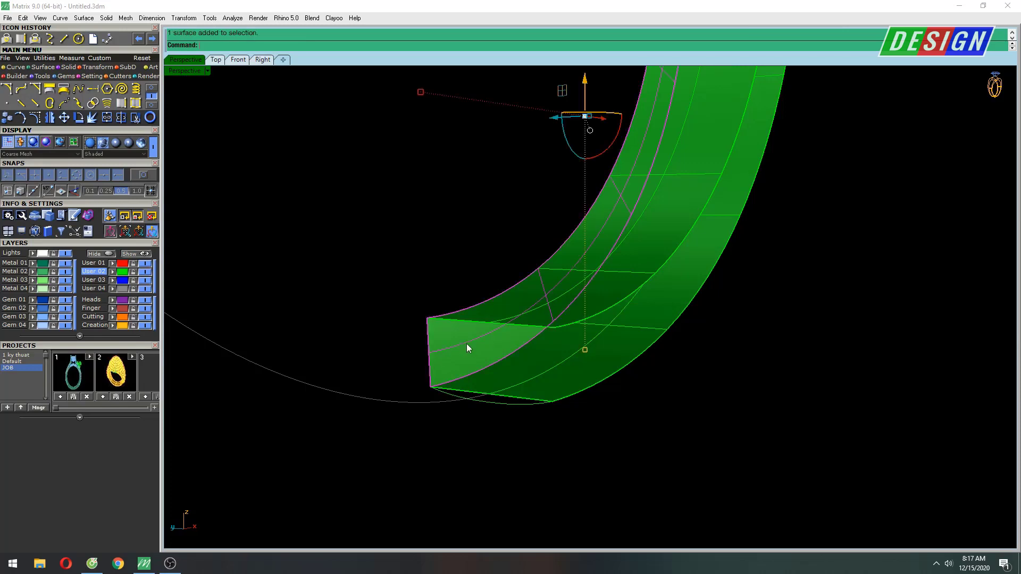
key("ctrl+F2")
key("ctrl+F3")
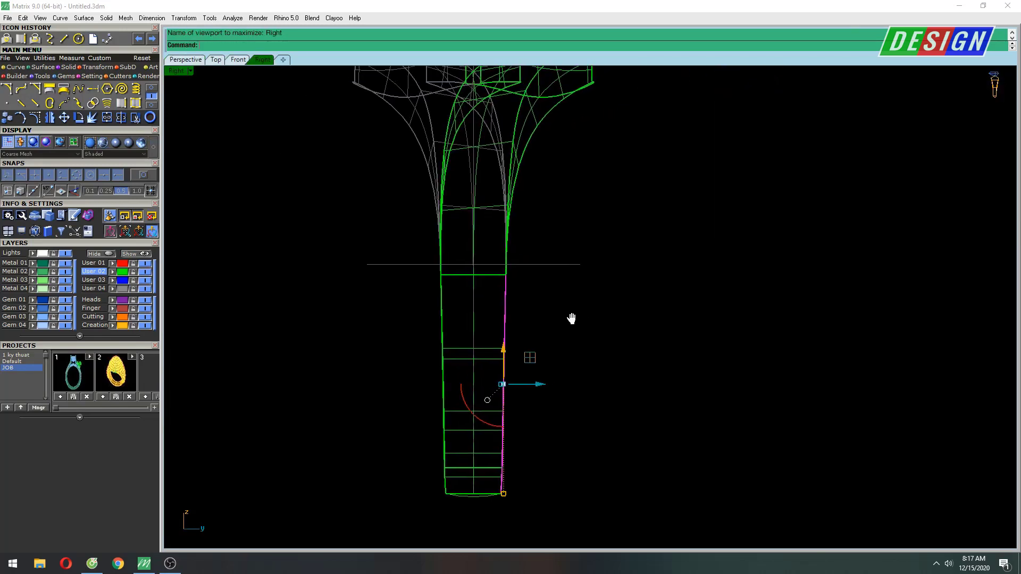
scroll(569, 319, "up", 5)
right_click_drag(515, 365, 564, 165)
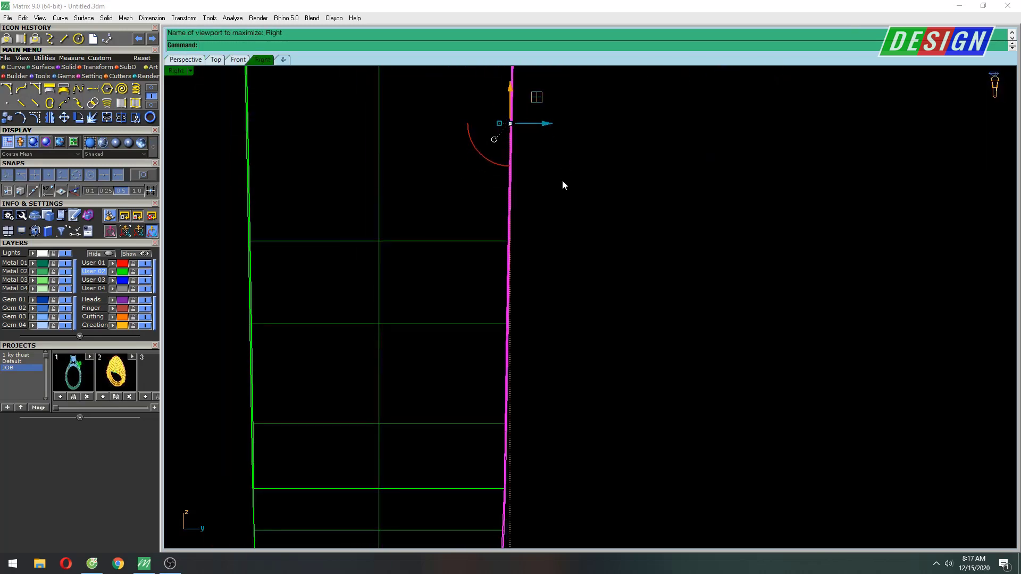
scroll(570, 181, "down", 3)
key("ctrl+F4")
scroll(614, 208, "up", 2)
Step: Delete the chosen band section and loft the strips' right edges into a side wall
key("Delete")
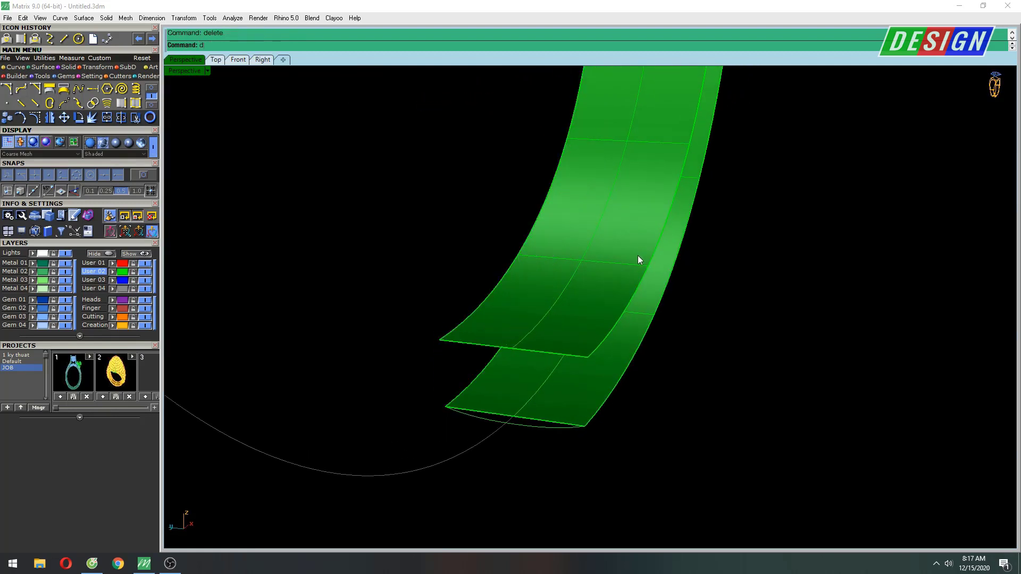
right_click_drag(637, 256, 582, 223, "shift")
type("loft")
key("Return")
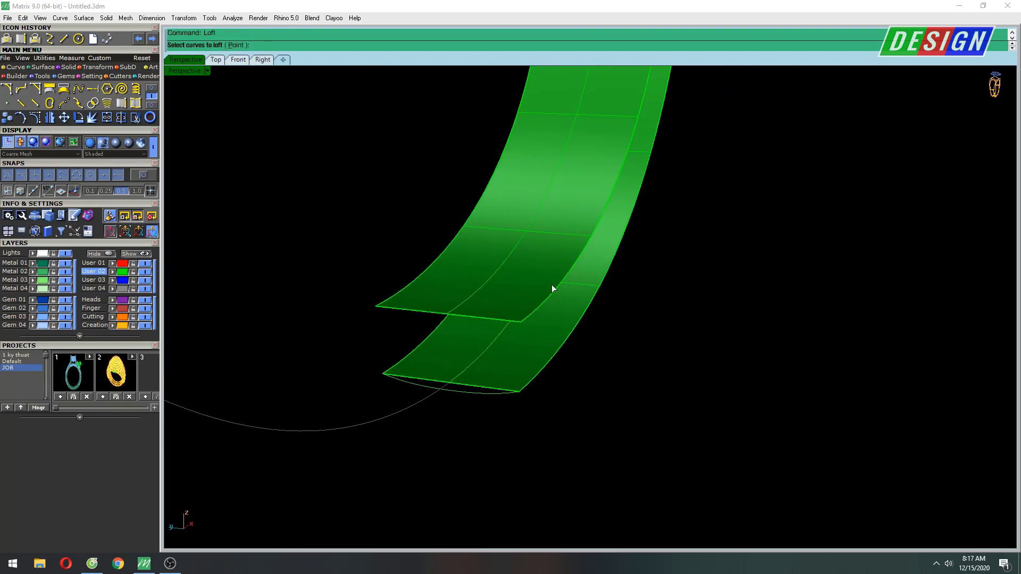
left_click(534, 320)
left_click(545, 366)
key("Return")
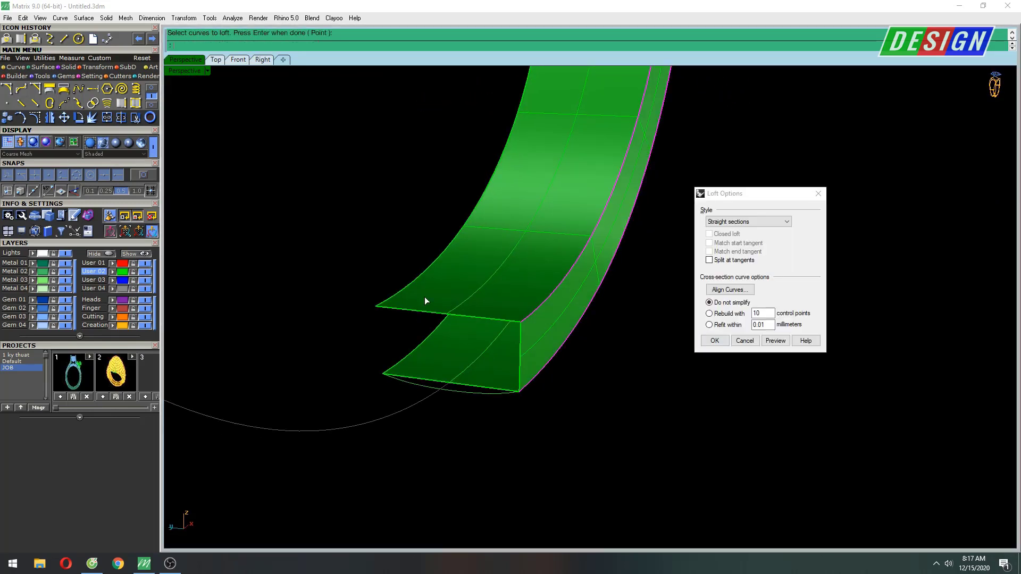
key("Return")
Step: Loft the two strips' left edges into the opposite side wall
left_click(409, 289)
left_click(421, 346)
key("Return")
key("Return")
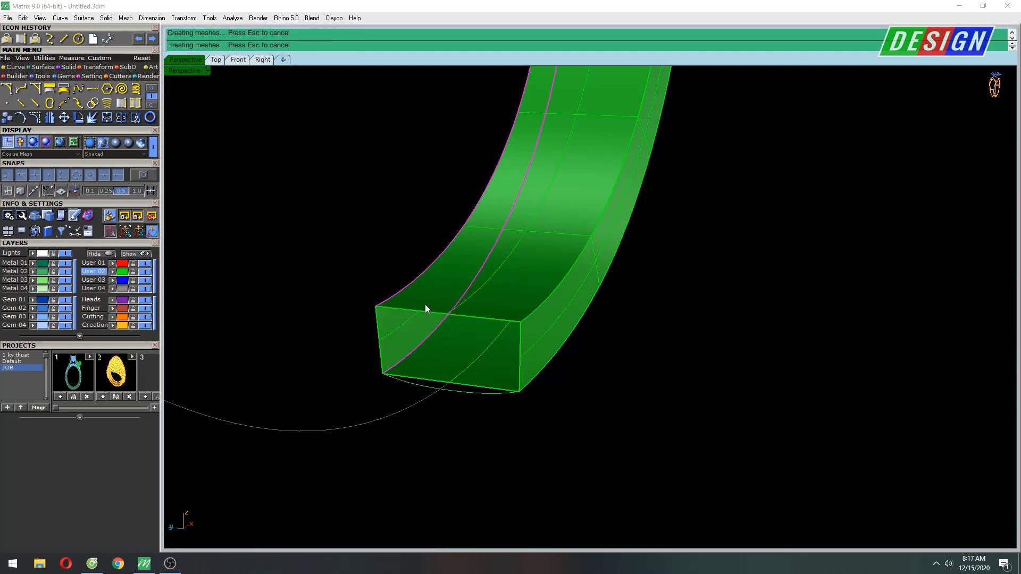
right_click_drag(454, 338, 428, 332, "shift")
Step: Sweep2 along the strips' top edges with constant height and Simple sweep to bridge them
type("Sweep1")
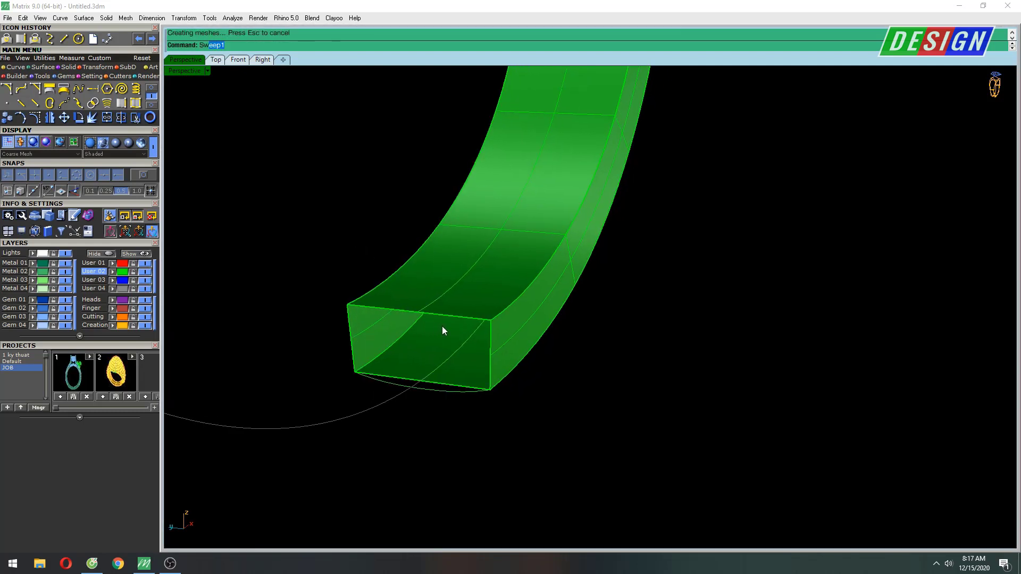
left_click(223, 76)
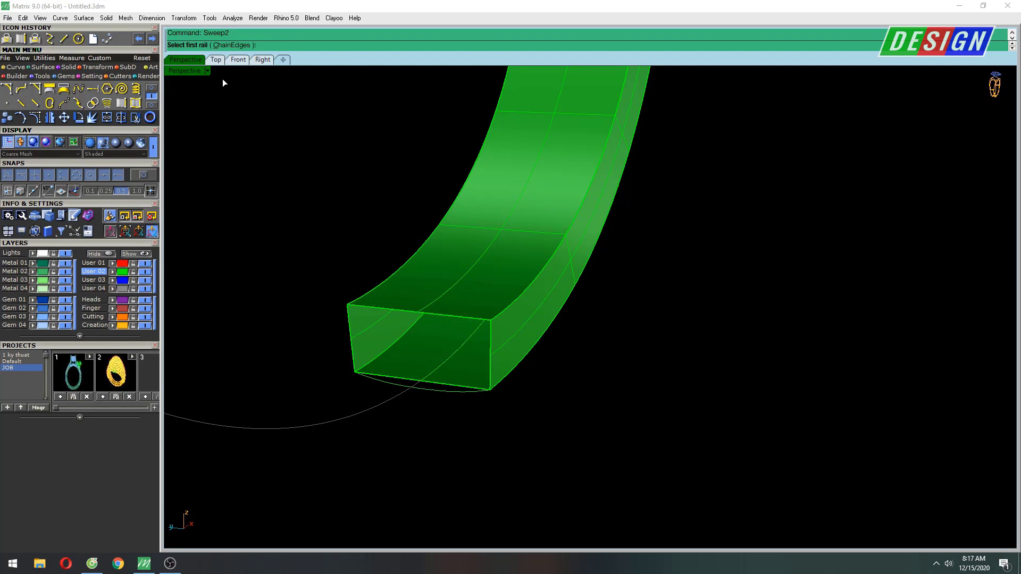
left_click(370, 362)
left_click(407, 386)
left_click(508, 378)
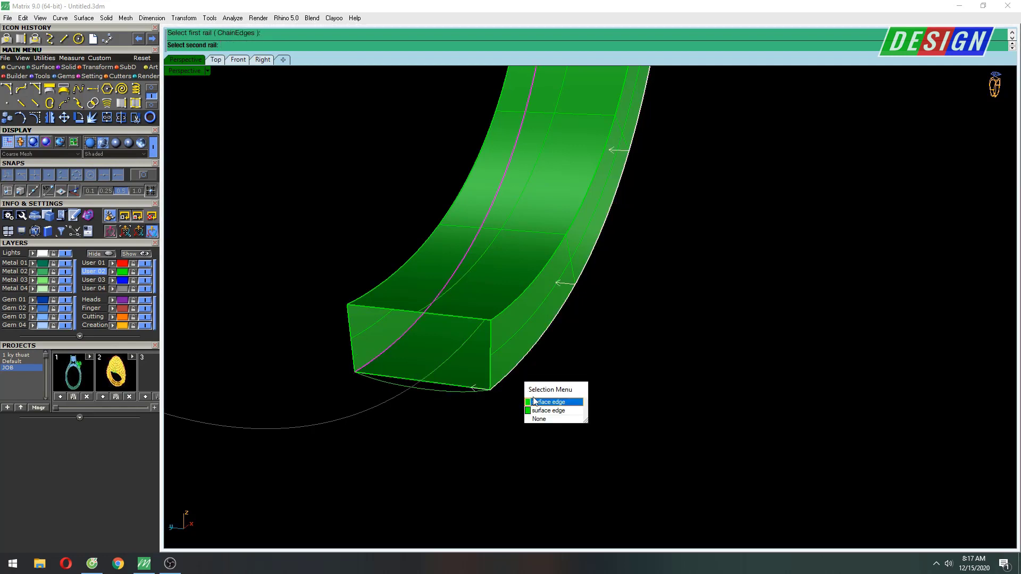
left_click(533, 401)
left_click(443, 393)
key("Return")
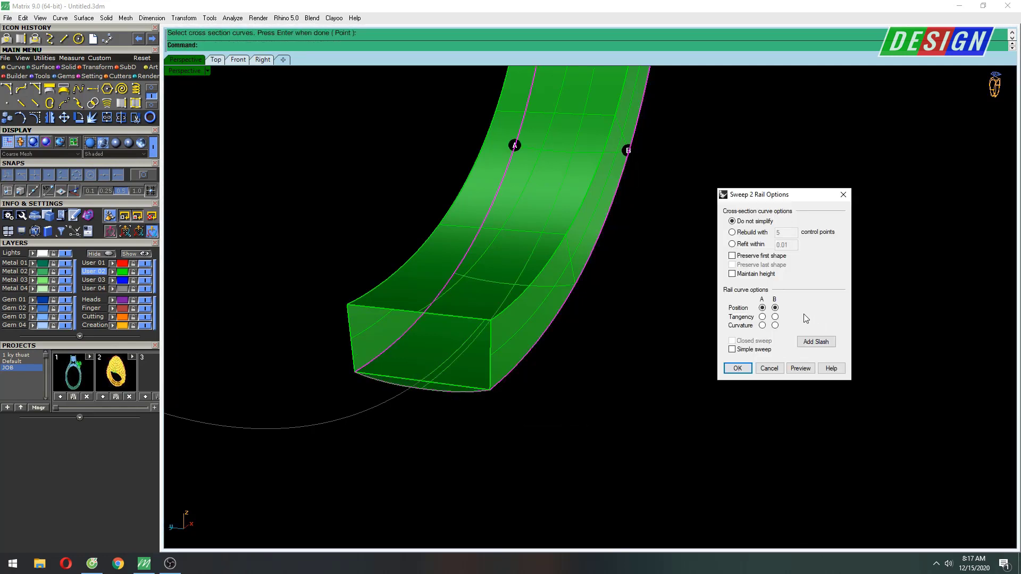
left_click(745, 275)
left_click(752, 349)
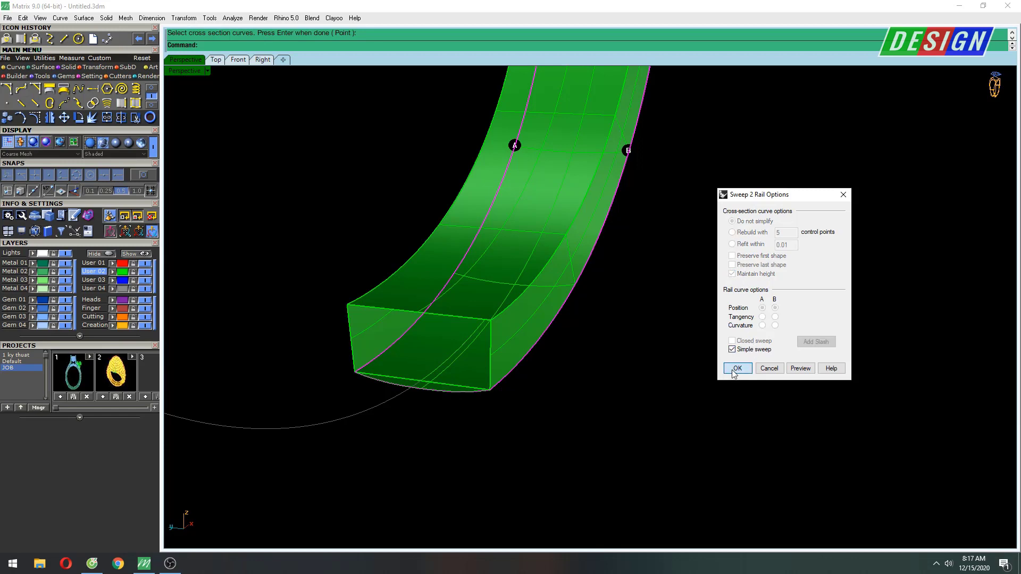
left_click(737, 368)
key("Delete")
mouse_move(460, 368)
right_mouse_down()
mouse_move(625, 365)
mouse_move(579, 272)
mouse_move(572, 343)
right_mouse_up()
Step: Build a two-rail sweep between the shank's two top edges, with Maintain height on
scroll(572, 343, "up", 5)
type("sw")
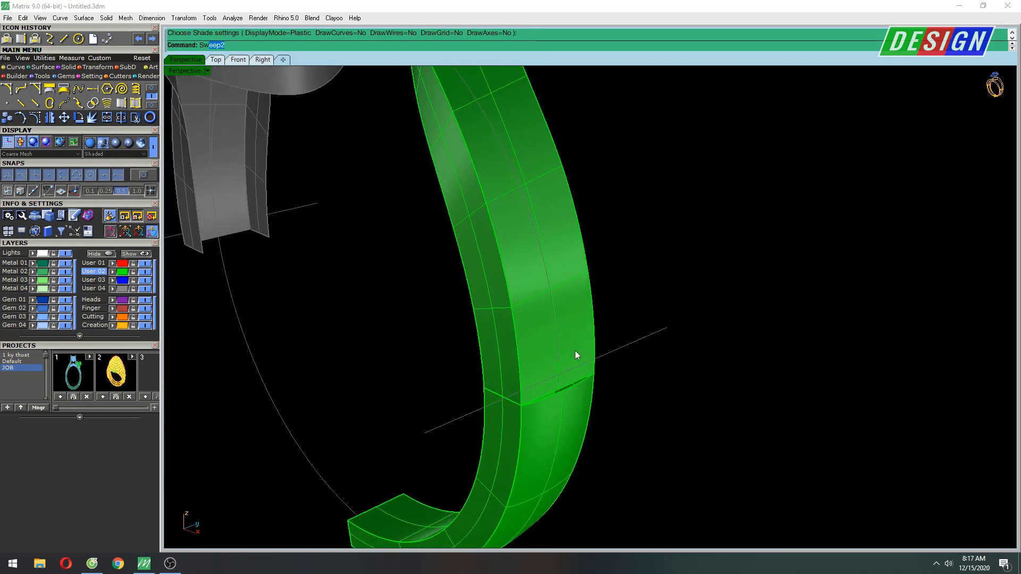
key("Return")
left_click(537, 389)
left_click(558, 409)
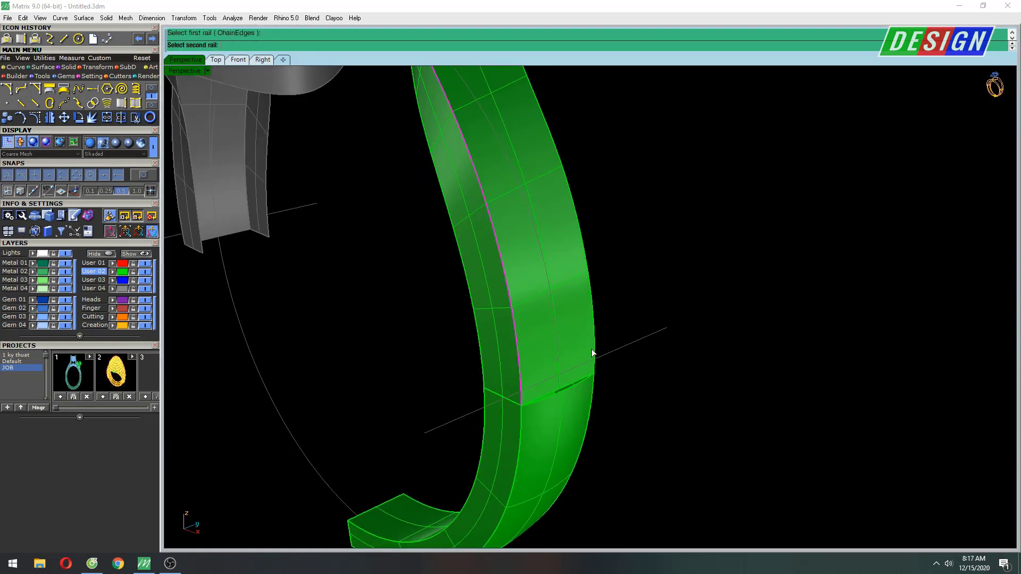
left_click(593, 353)
left_click(628, 371)
scroll(582, 383, "down", 3)
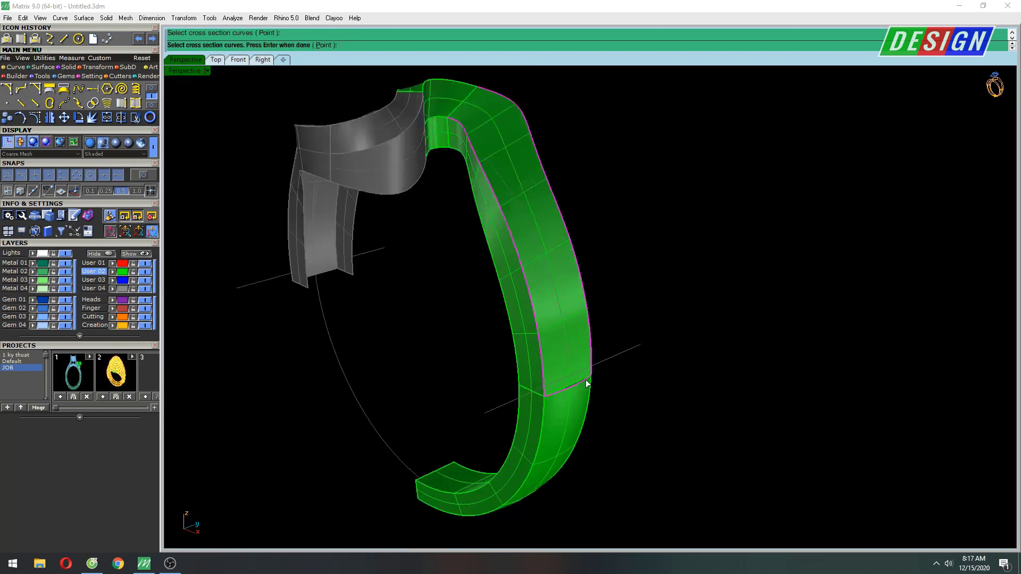
right_click_drag(585, 379, 640, 331)
scroll(586, 289, "up", 3)
key("Return")
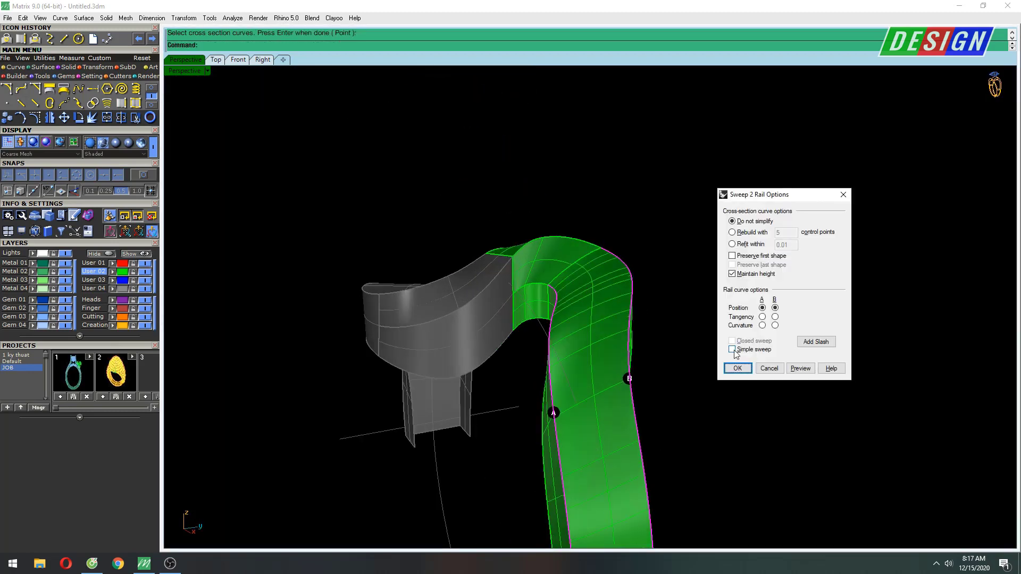
left_click(738, 368)
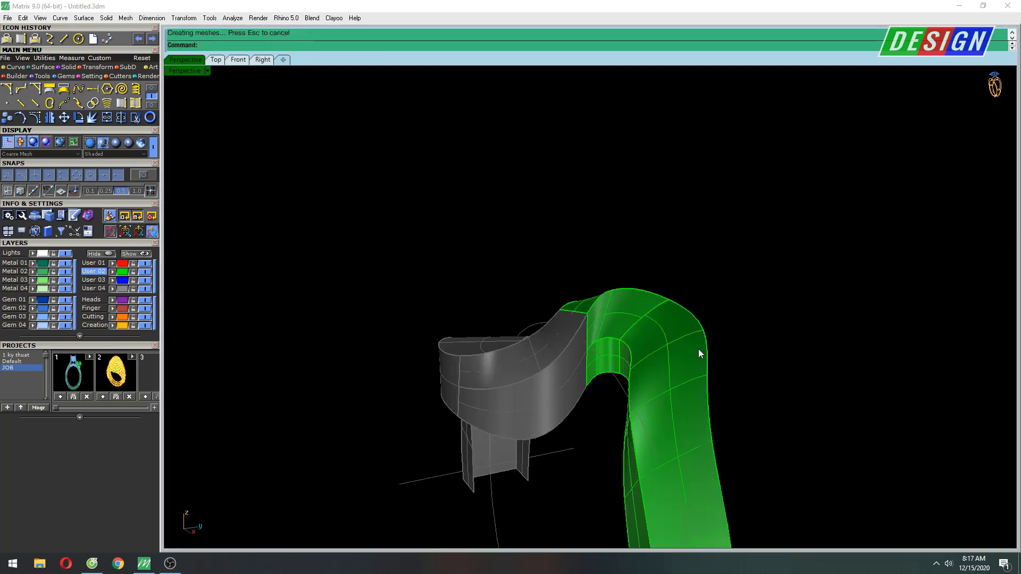
Step: Add a second two-rail sweep from inner to outer edge, profiled by the grey-junction edge
scroll(697, 349, "up", 3)
scroll(671, 344, "up", 3)
scroll(708, 372, "down", 2)
key("Return")
left_click(688, 351)
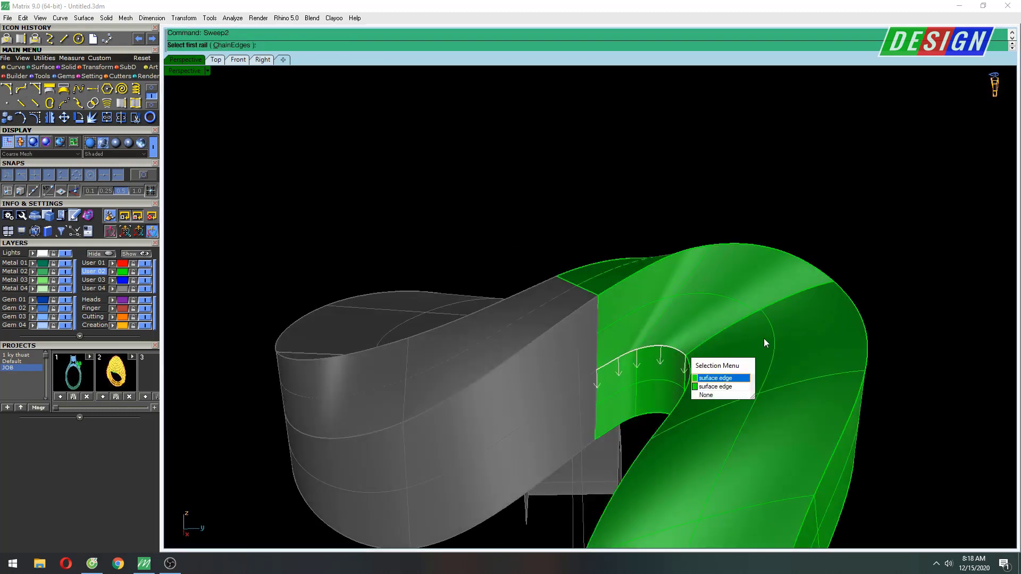
left_click(723, 372)
left_click(827, 279)
left_click(841, 299)
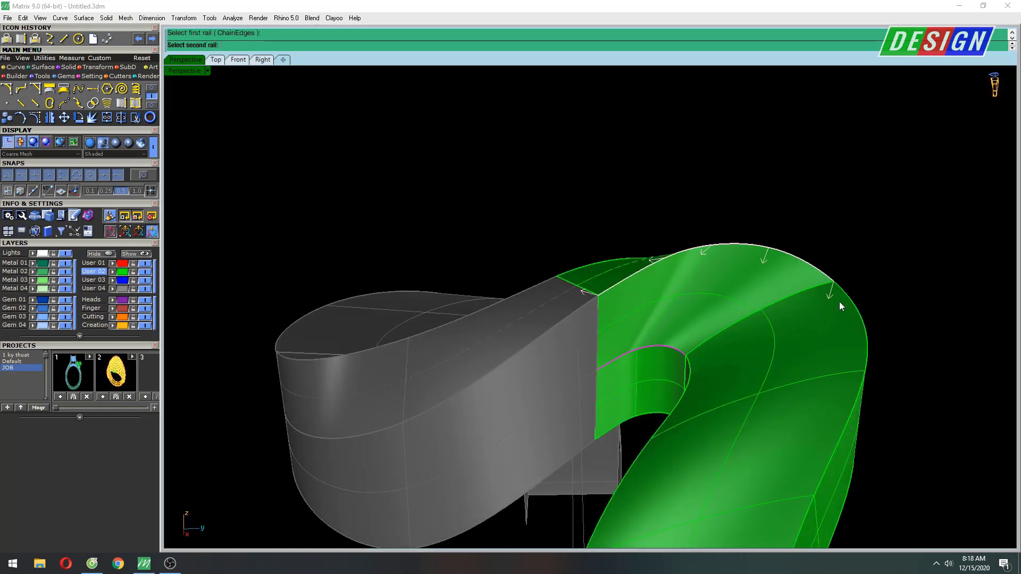
left_click(599, 332)
scroll(597, 359, "up", 2)
scroll(678, 375, "up", 2)
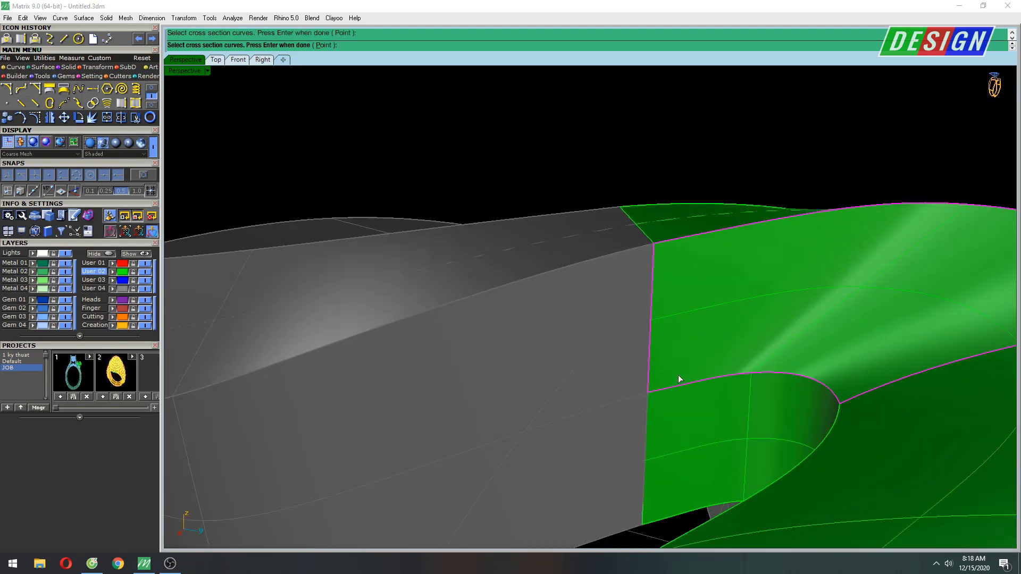
key("Return")
left_click(738, 368)
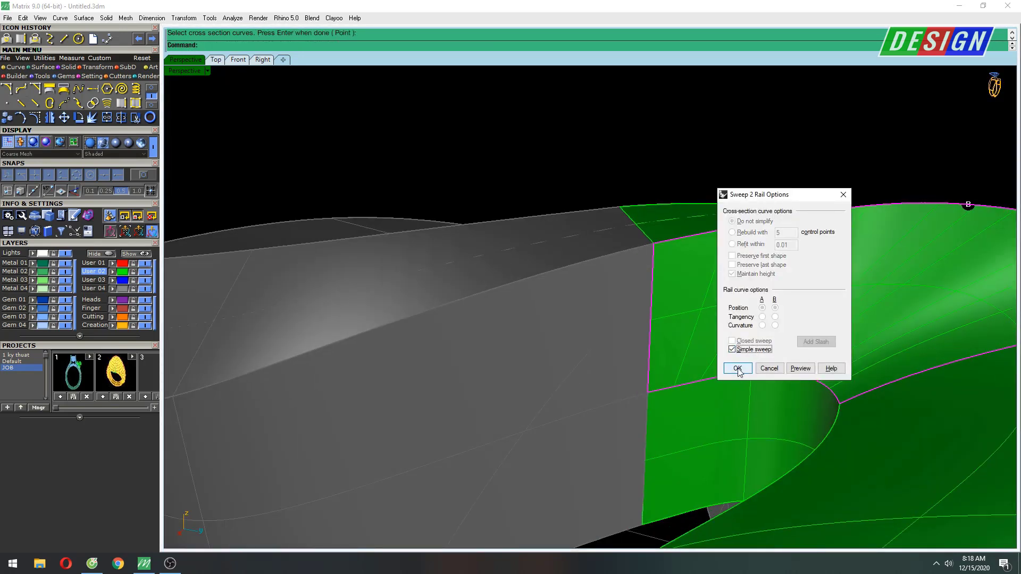
scroll(742, 319, "down", 3)
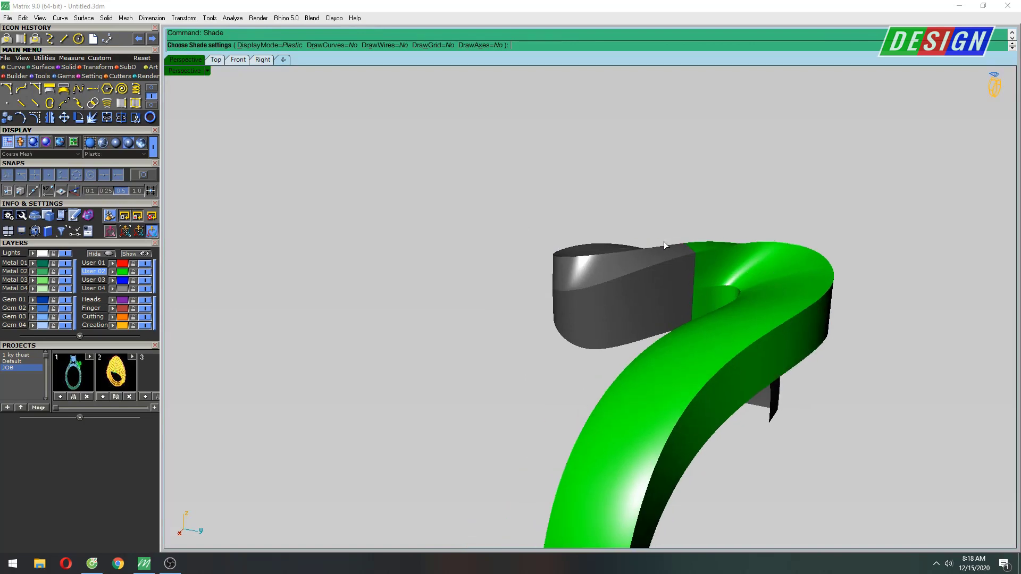
Step: Orbit the Plastic-shaded ring to inspect it, then exit the Shade preview
mouse_move(664, 242)
right_mouse_down()
mouse_move(568, 196)
mouse_move(695, 289)
mouse_move(665, 250)
mouse_move(754, 323)
right_mouse_up()
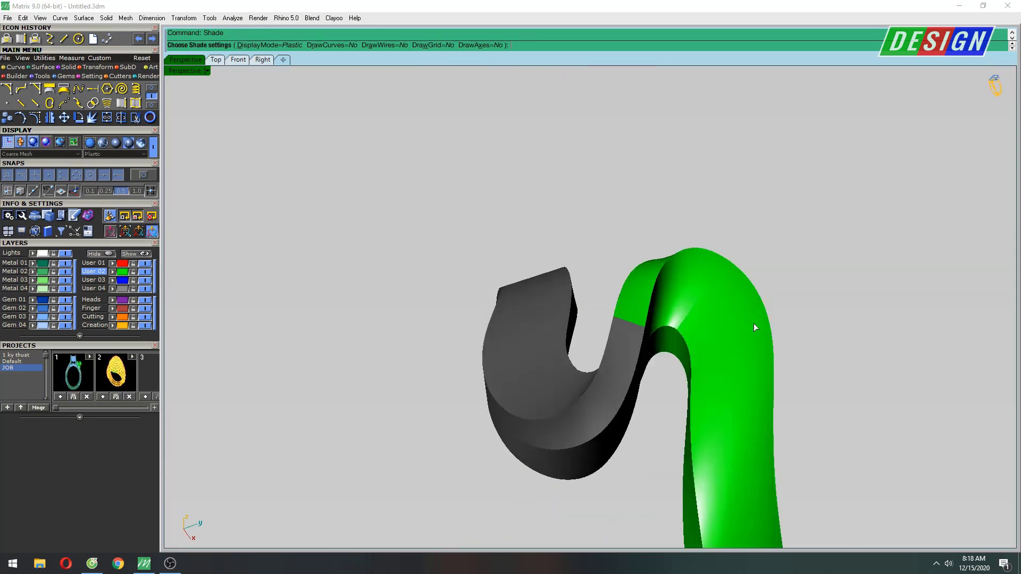
scroll(754, 323, "up", 5)
mouse_move(748, 257)
right_mouse_down()
mouse_move(798, 246)
mouse_move(679, 360)
mouse_move(814, 235)
mouse_move(569, 290)
mouse_move(674, 250)
mouse_move(681, 231)
mouse_move(522, 272)
right_mouse_up()
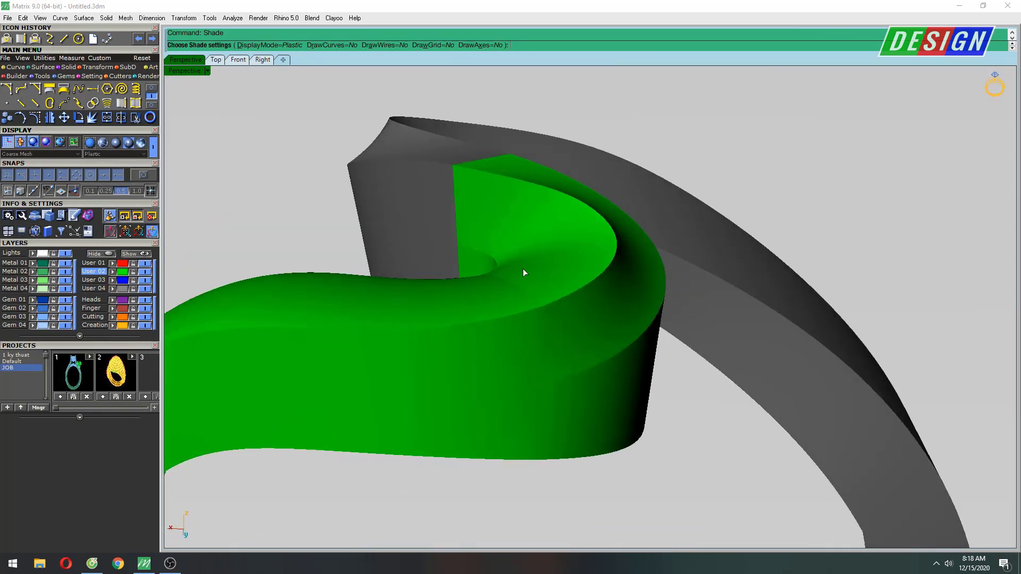
scroll(483, 283, "up", 4)
key("Escape")
scroll(506, 271, "up", 2)
scroll(518, 243, "down", 2)
Step: Select the green band's top and arch surfaces, then clear the selection
left_click(506, 250)
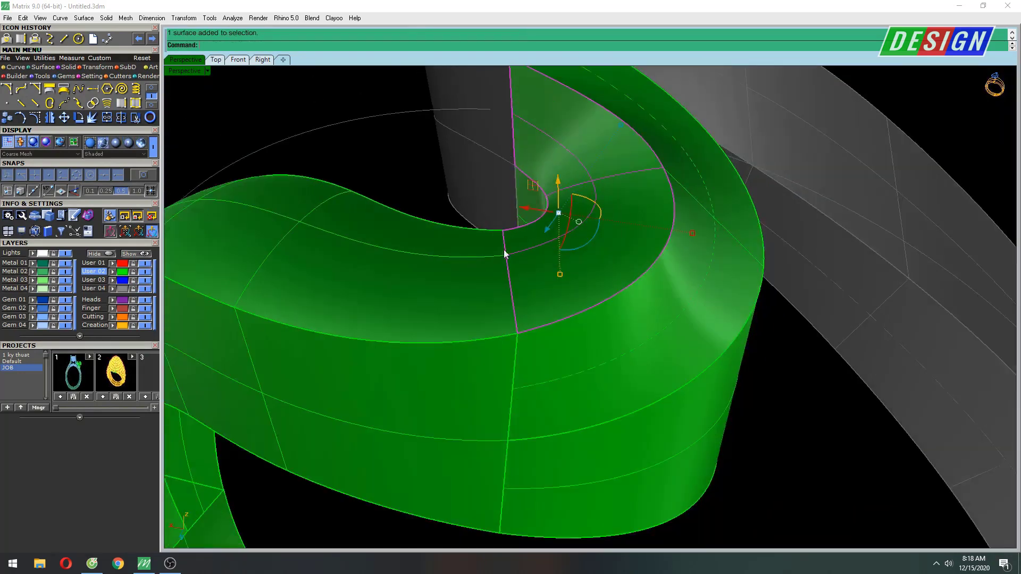
scroll(594, 271, "up", 2)
scroll(594, 271, "down", 3)
mouse_move(595, 271)
right_mouse_down()
mouse_move(654, 273)
mouse_move(700, 230)
mouse_move(694, 169)
right_mouse_up()
left_click_drag(694, 165, 678, 137)
left_click(679, 138)
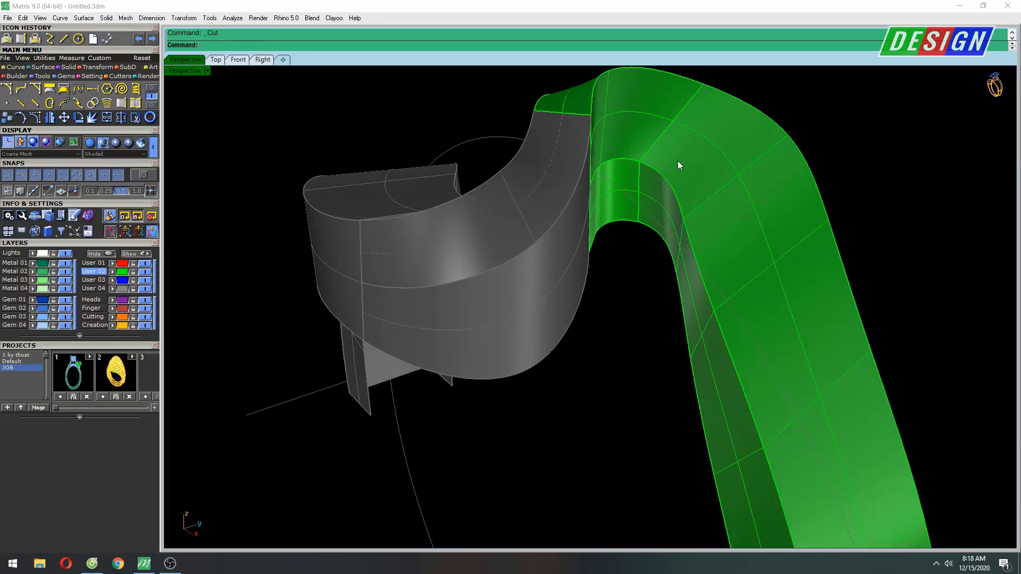
mouse_move(649, 123)
right_mouse_down("shift")
mouse_move(637, 161)
mouse_move(622, 159)
right_mouse_up("shift")
type("u")
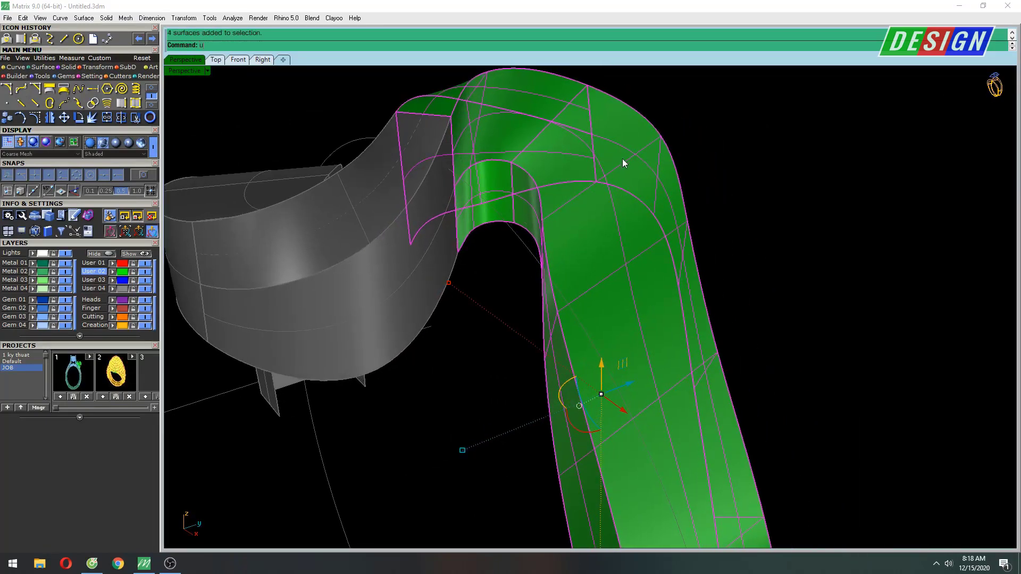
key("Escape")
Step: Delete one outer band surface and paste it back
left_click(536, 119)
type("d")
key("Return")
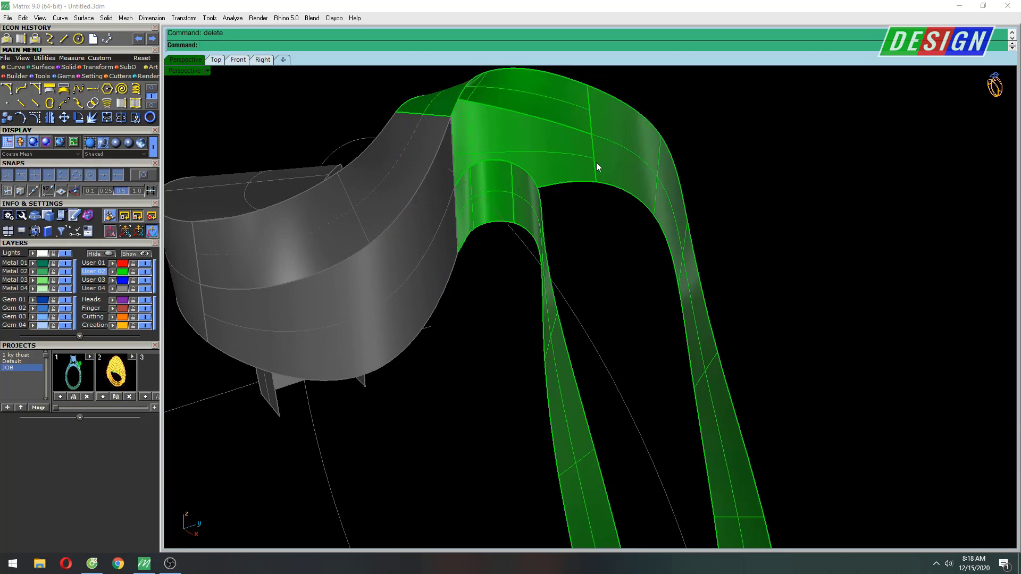
key("ctrl+v")
mouse_move(596, 161)
right_mouse_down()
mouse_move(551, 176)
mouse_move(603, 182)
mouse_move(710, 291)
mouse_move(728, 357)
mouse_move(497, 255)
mouse_move(596, 203)
mouse_move(572, 262)
right_mouse_up()
Step: Duplicate the band's end surface edges as curves with Duplicate Border
left_click(115, 115)
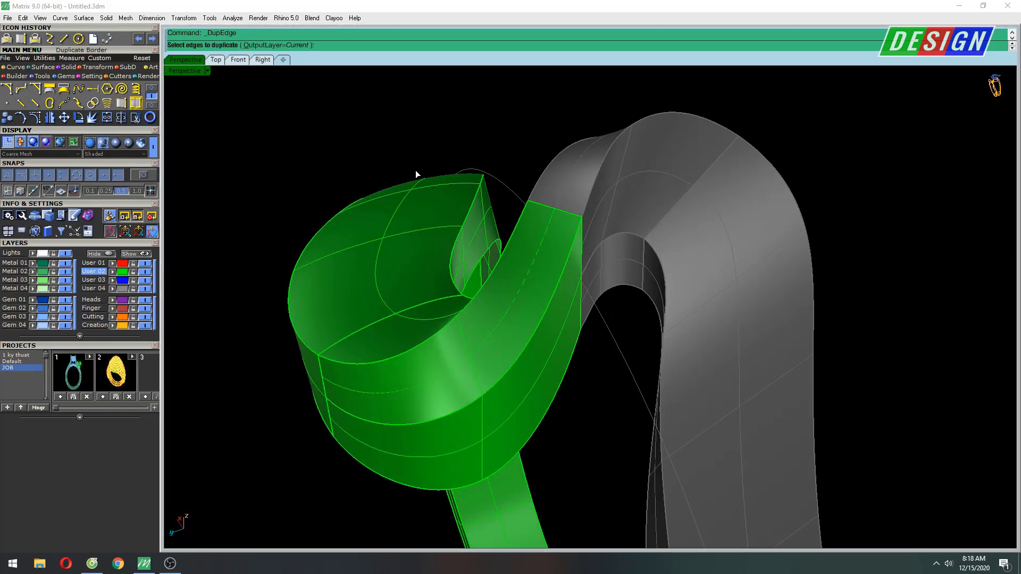
right_click_drag(604, 220, 599, 244)
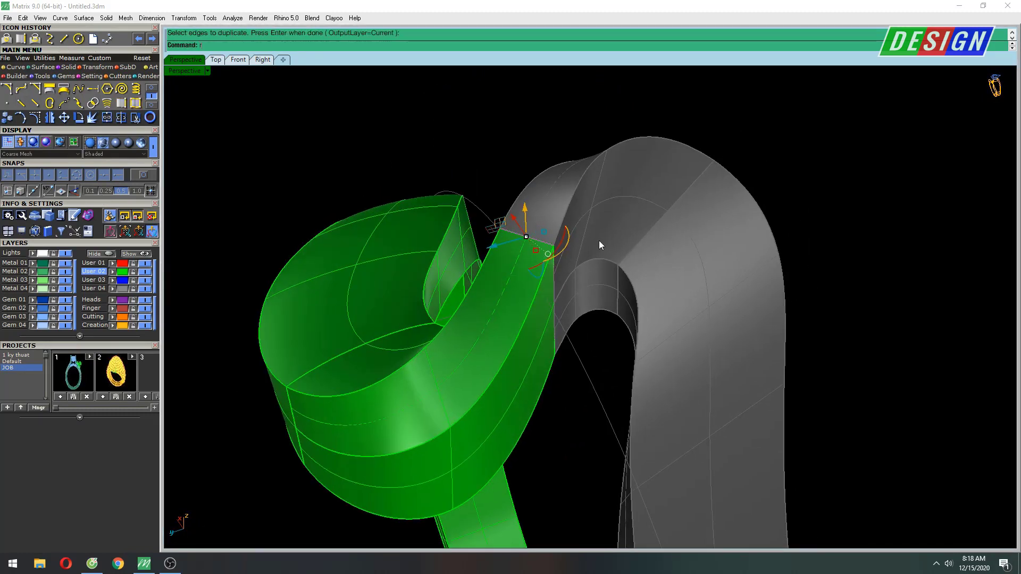
key("Return")
key("Escape")
Step: In the maximized Right view, raise the top curve's three middle points into an arch
key("ctrl+F3")
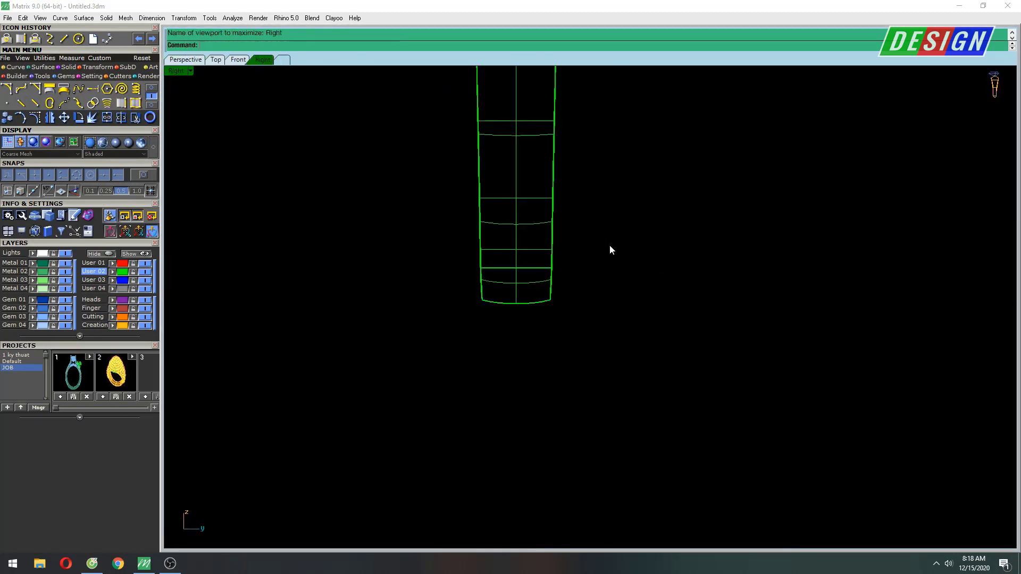
scroll(585, 319, "down", 2)
scroll(582, 237, "up", 3)
scroll(611, 210, "up", 3)
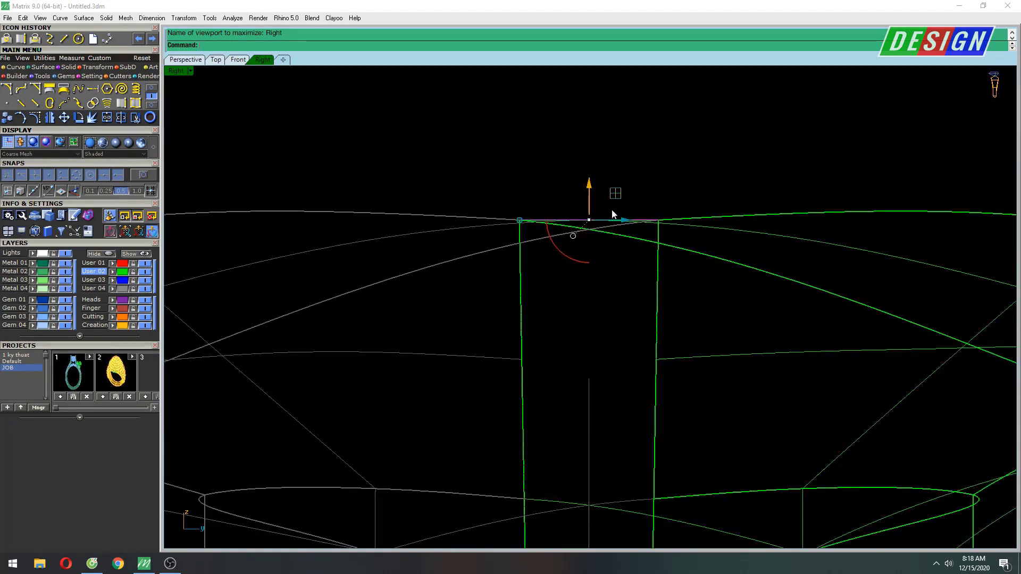
scroll(571, 227, "up", 2)
key("Escape")
left_click_drag(373, 193, 652, 310)
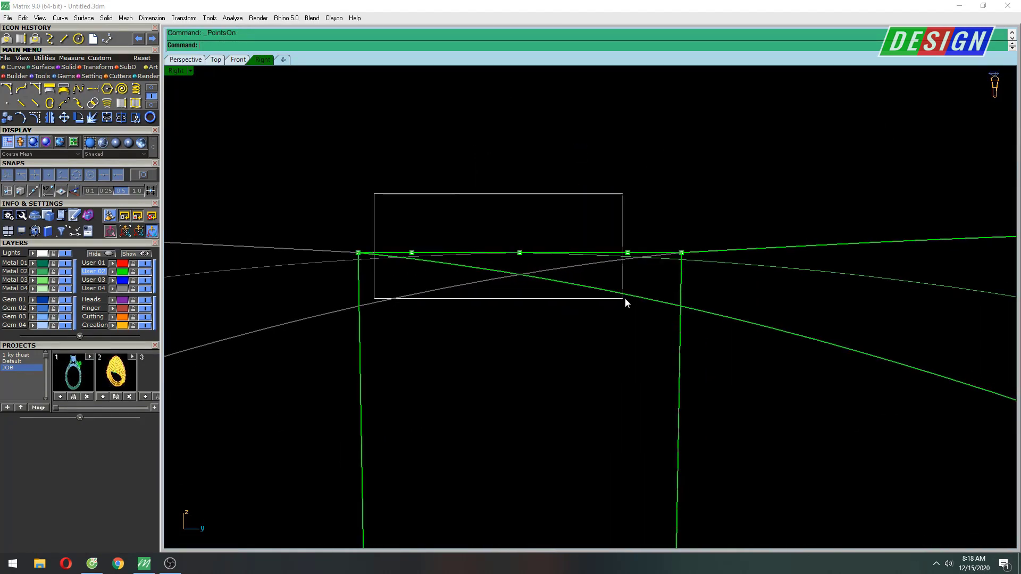
mouse_move(520, 216)
left_mouse_down()
mouse_move(513, 181)
mouse_move(532, 235)
left_mouse_up()
left_click_drag(519, 190, 521, 170)
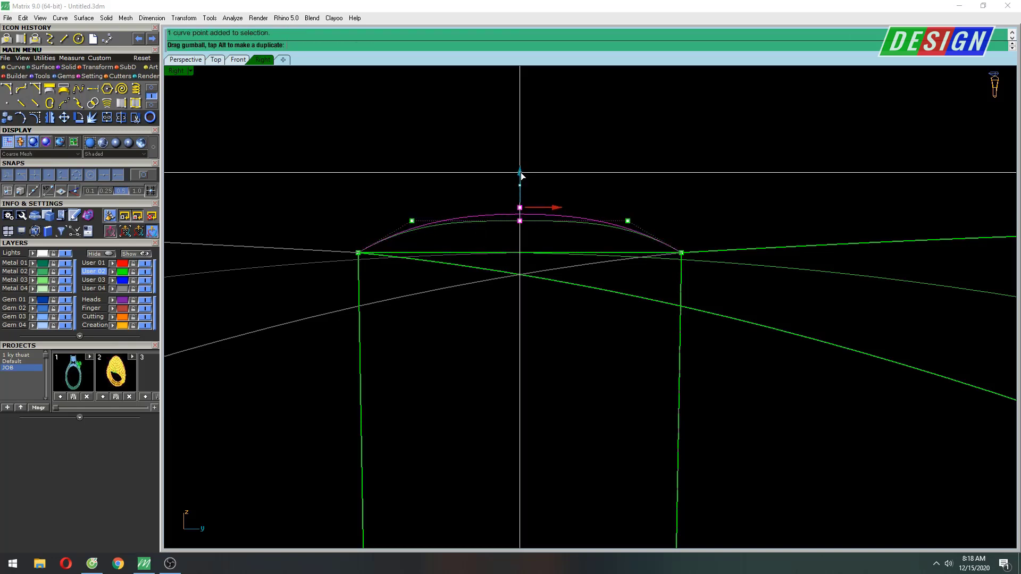
mouse_move(650, 172)
right_mouse_down()
mouse_move(627, 165)
mouse_move(519, 276)
right_mouse_up()
Step: Check the arch in Perspective, then show its points and lift the three arch points higher
key("F4")
scroll(520, 274, "up", 2)
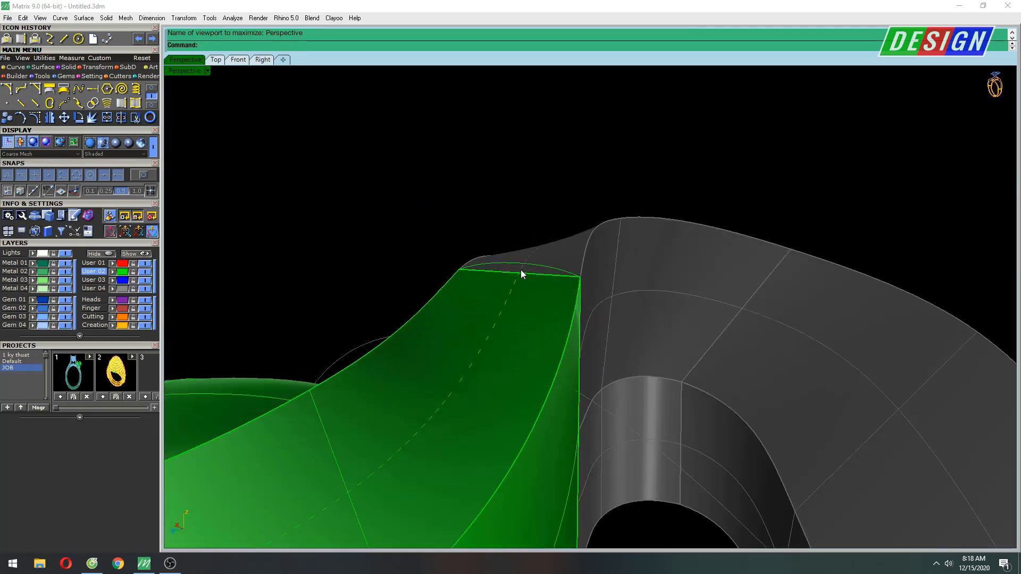
scroll(522, 263, "up", 2)
scroll(526, 263, "up", 2)
key("F3")
left_click(508, 212)
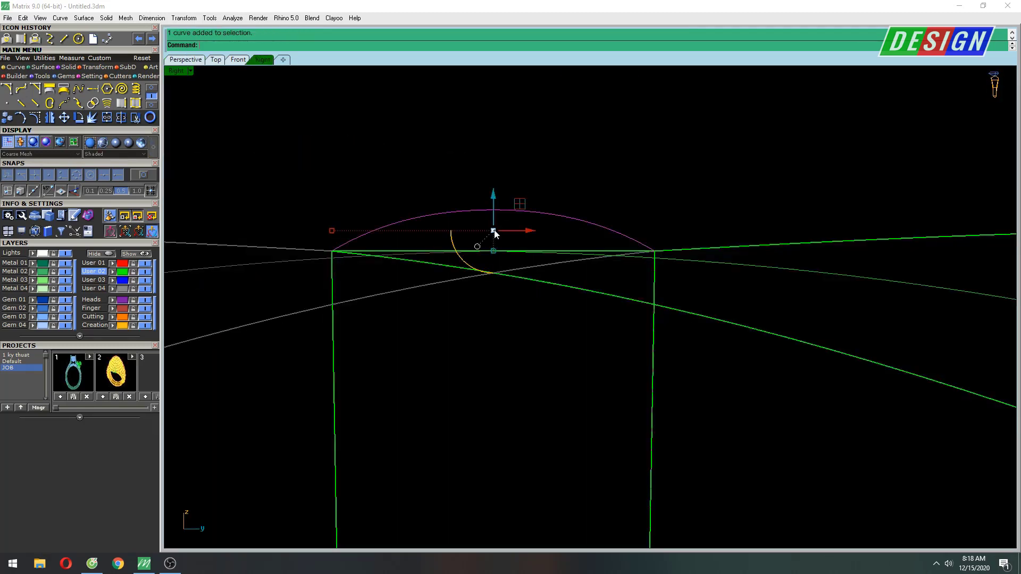
key("F10")
left_click_drag(336, 151, 598, 228)
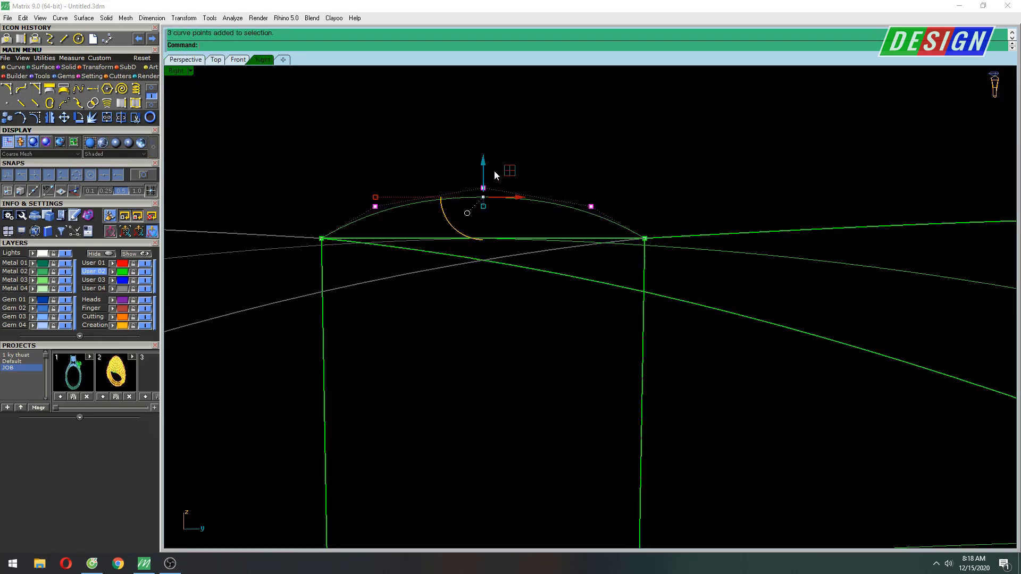
mouse_move(483, 162)
left_mouse_down()
mouse_move(483, 152)
mouse_move(510, 191)
mouse_move(483, 141)
left_mouse_up()
left_click(449, 158)
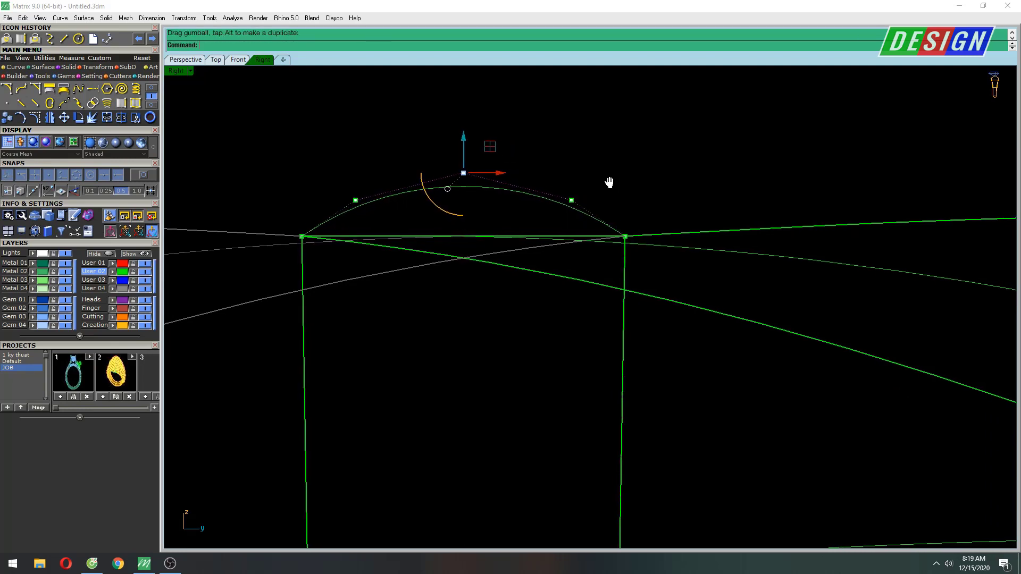
Step: Inspect the raised arch curve in the Perspective and Front views
key("F4")
right_click_drag(623, 225, 600, 207)
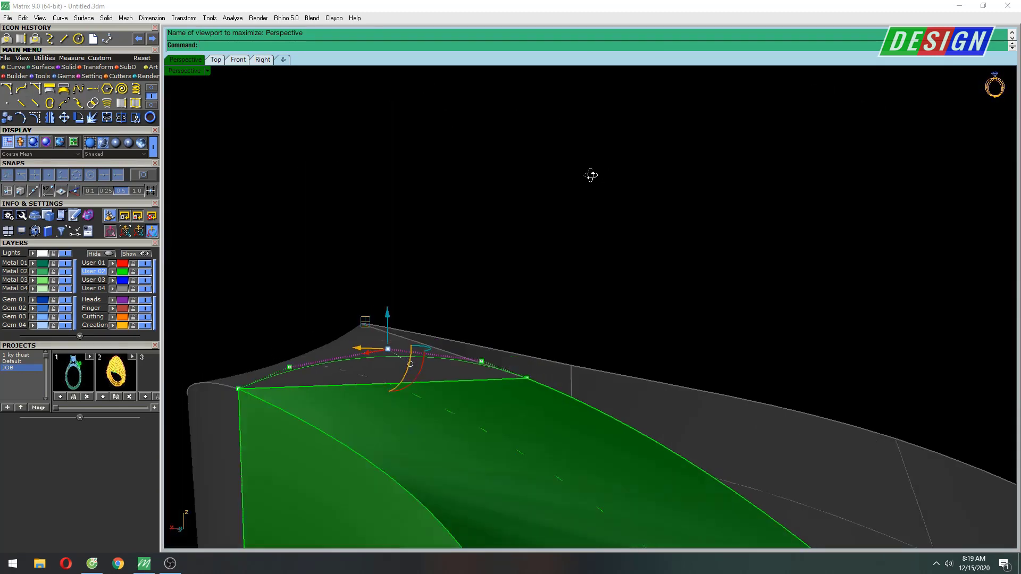
right_click_drag(599, 207, 585, 178)
key("F2")
scroll(598, 259, "down", 5)
scroll(626, 228, "up", 10)
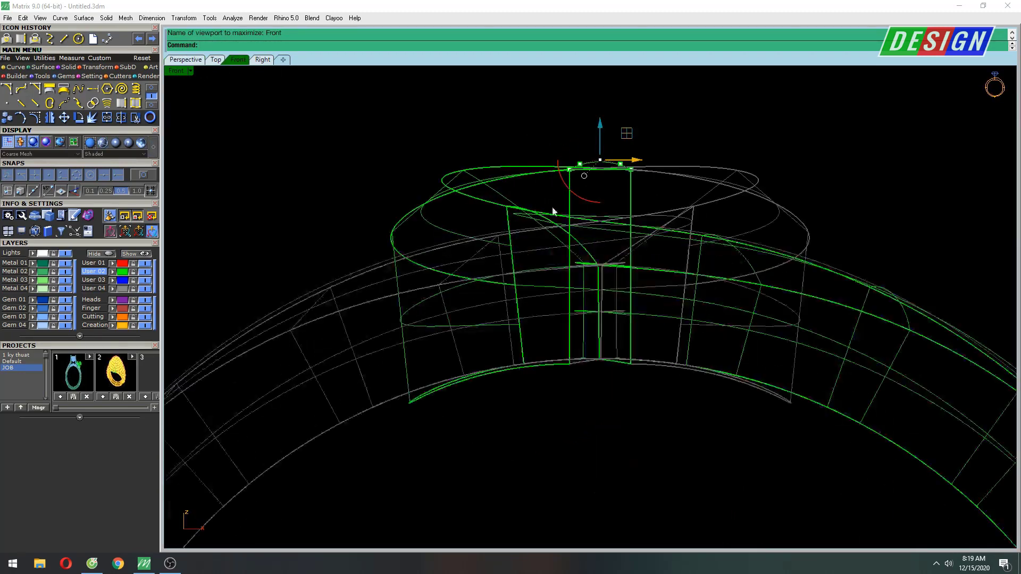
right_click_drag(671, 170, 640, 171)
scroll(640, 170, "up", 3)
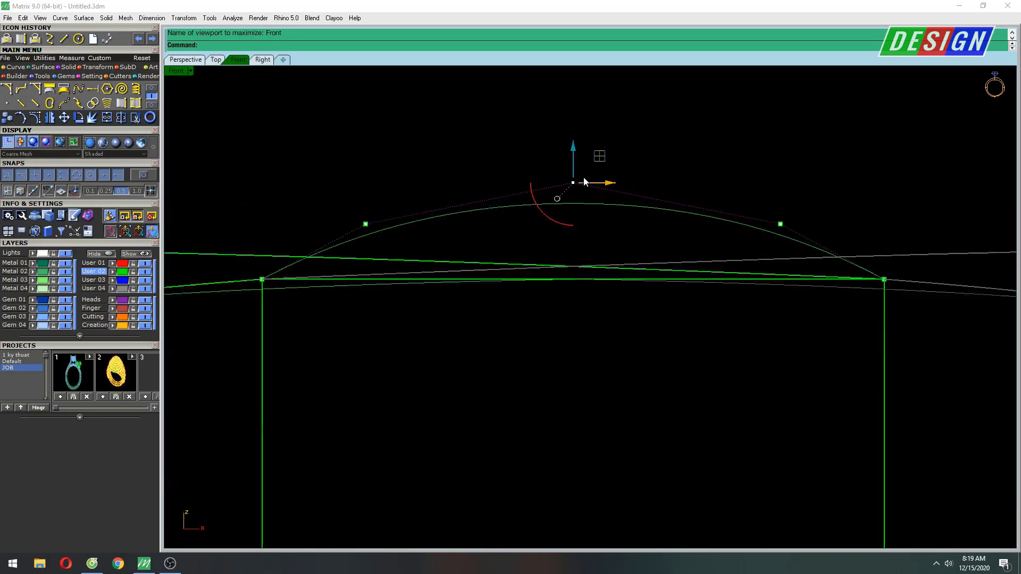
key("ctrl+F4")
mouse_move(649, 218)
right_mouse_down()
mouse_move(639, 270)
mouse_move(649, 296)
mouse_move(639, 202)
mouse_move(688, 230)
mouse_move(624, 262)
mouse_move(495, 235)
right_mouse_up()
Step: Start Sweep2 with the inner and outer top edges as the two rails
type("Sweep2")
key("Return")
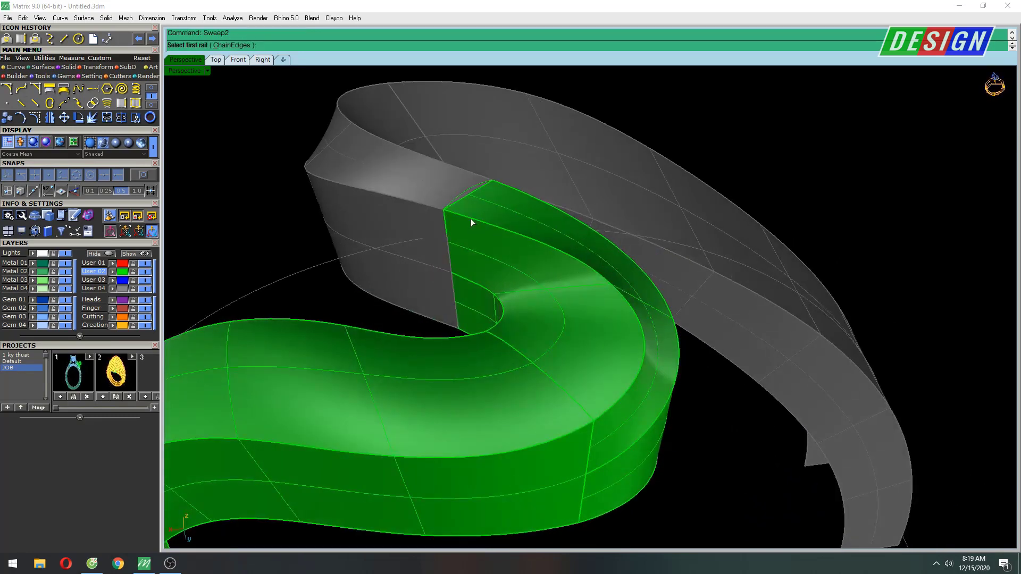
left_click(476, 219)
left_click(515, 250)
left_click(525, 202)
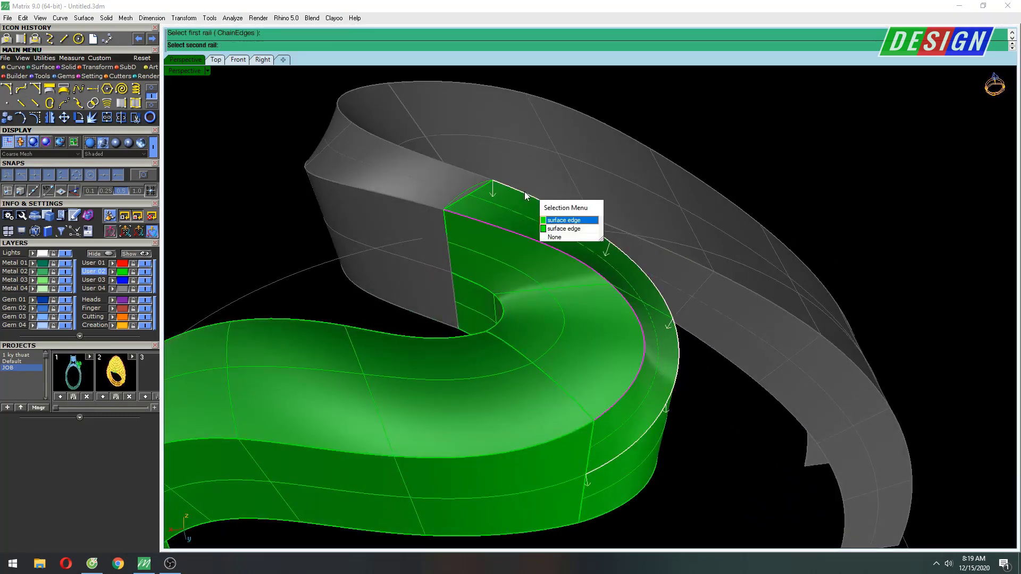
left_click(554, 221)
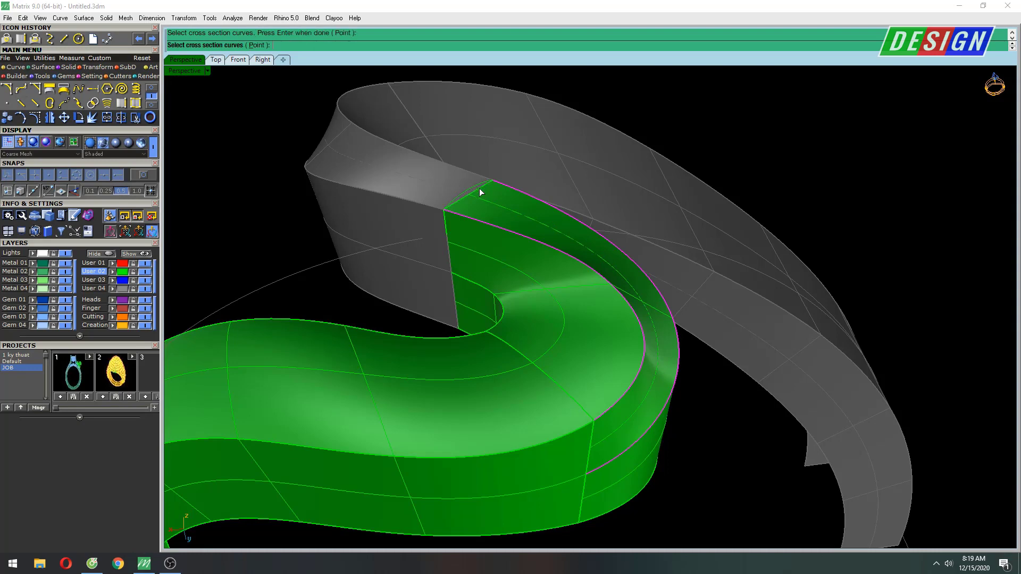
Step: Use the arched end curve as cross section and build the sweep surface
scroll(473, 186, "down", 5)
mouse_move(500, 205)
right_mouse_down()
mouse_move(544, 269)
mouse_move(479, 206)
right_mouse_up()
scroll(510, 244, "up", 5)
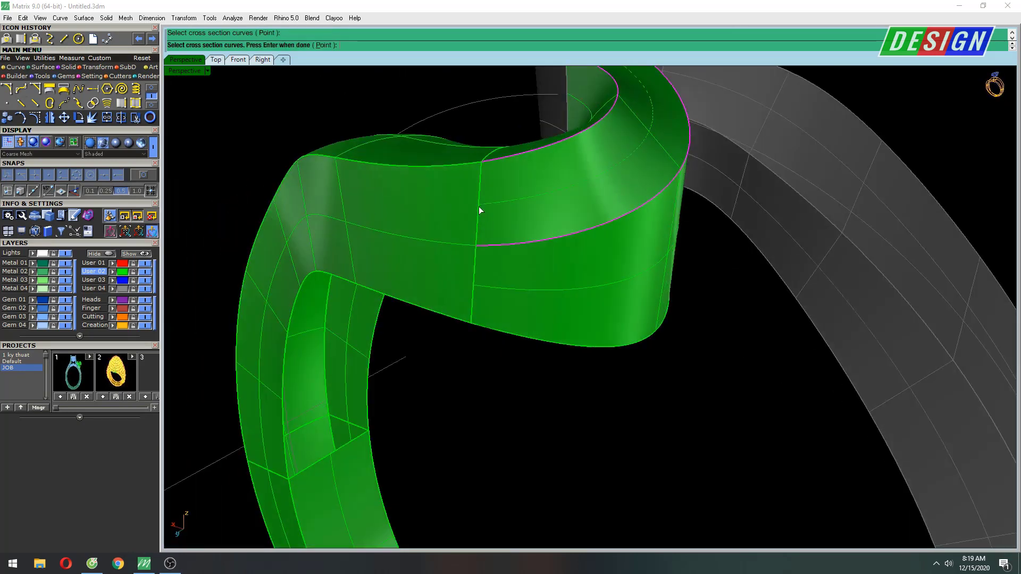
left_click(478, 206)
left_click(514, 234)
right_click_drag(582, 218, 595, 227)
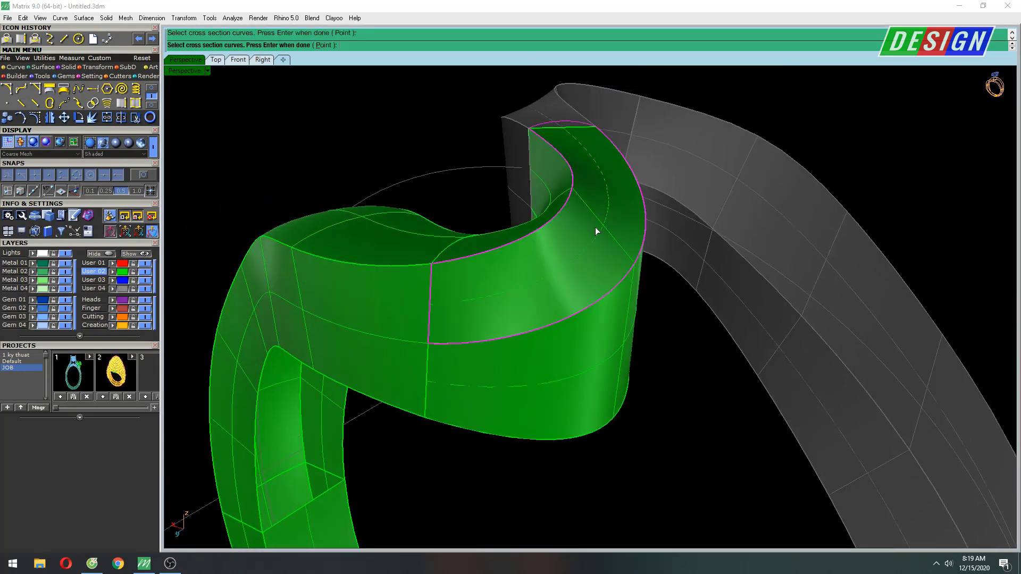
key("Return")
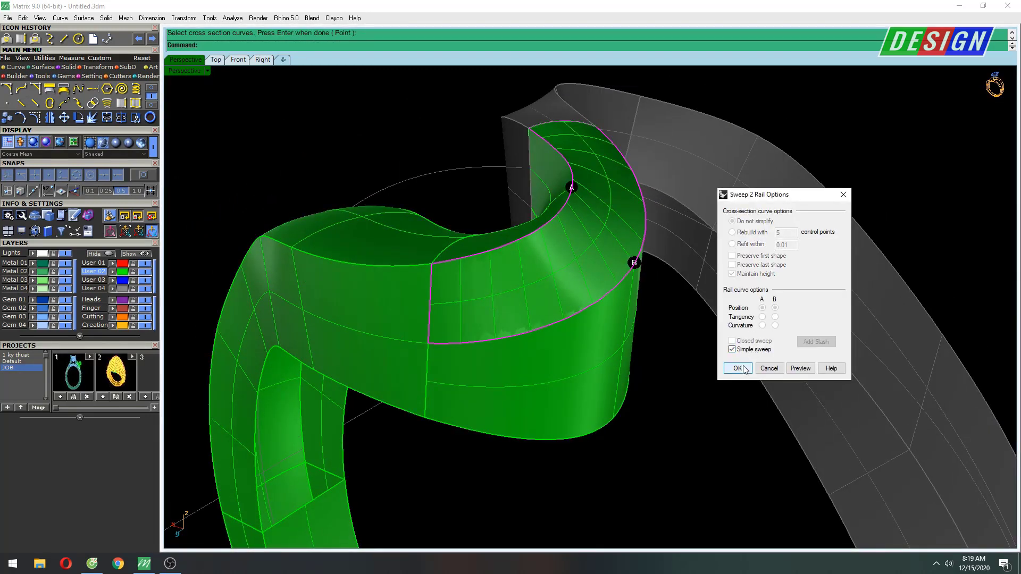
left_click(737, 368)
mouse_move(736, 367)
right_mouse_down()
mouse_move(659, 298)
mouse_move(611, 206)
right_mouse_up()
Step: Select the new sweep surface on the band's top
key("Escape")
mouse_move(649, 319)
right_mouse_down()
mouse_move(605, 196)
mouse_move(588, 179)
right_mouse_up()
left_click(606, 200)
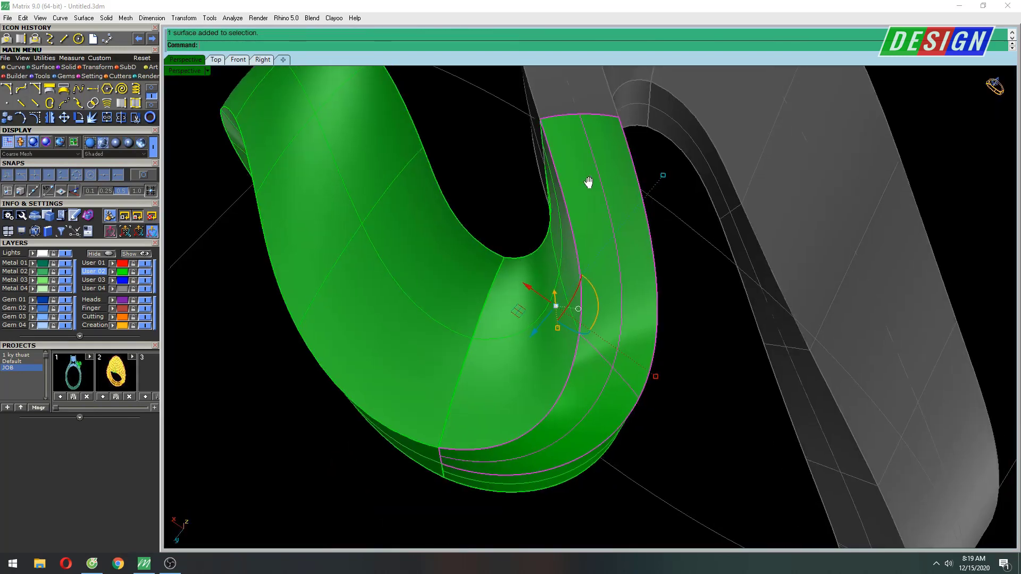
type("x")
key("BackSpace")
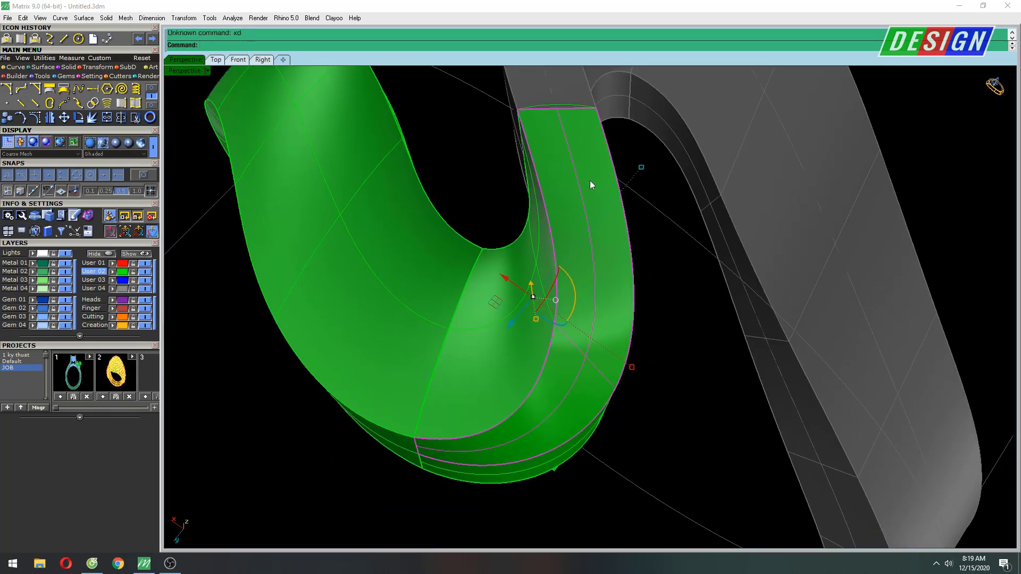
mouse_move(589, 184)
right_mouse_down()
mouse_move(597, 193)
mouse_move(583, 173)
right_mouse_up()
type("d")
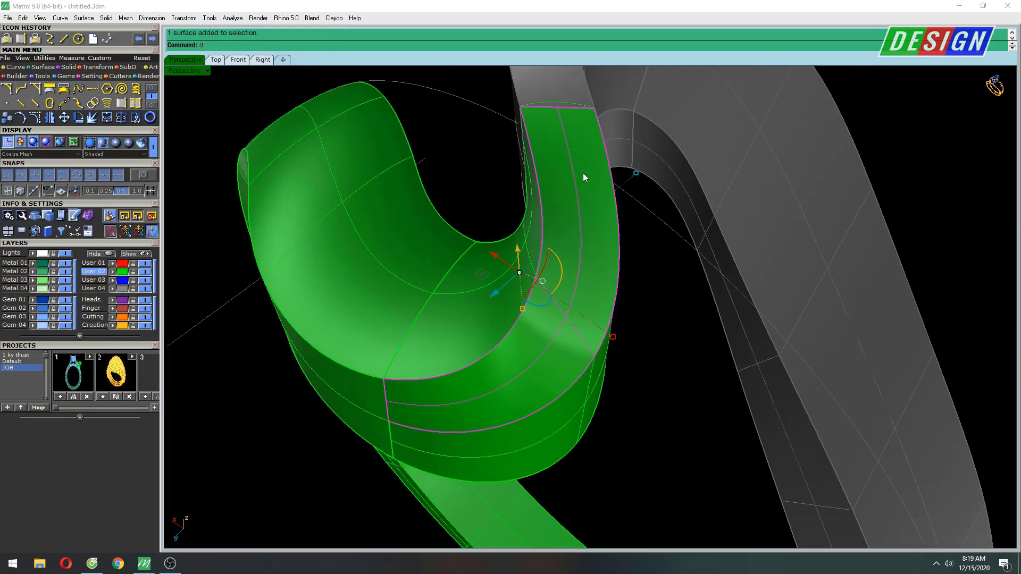
Step: Cut and paste the sweep surface, then undo and redo to remove it
key("ctrl+x")
key("ctrl+v")
right_click_drag(594, 208, 578, 205)
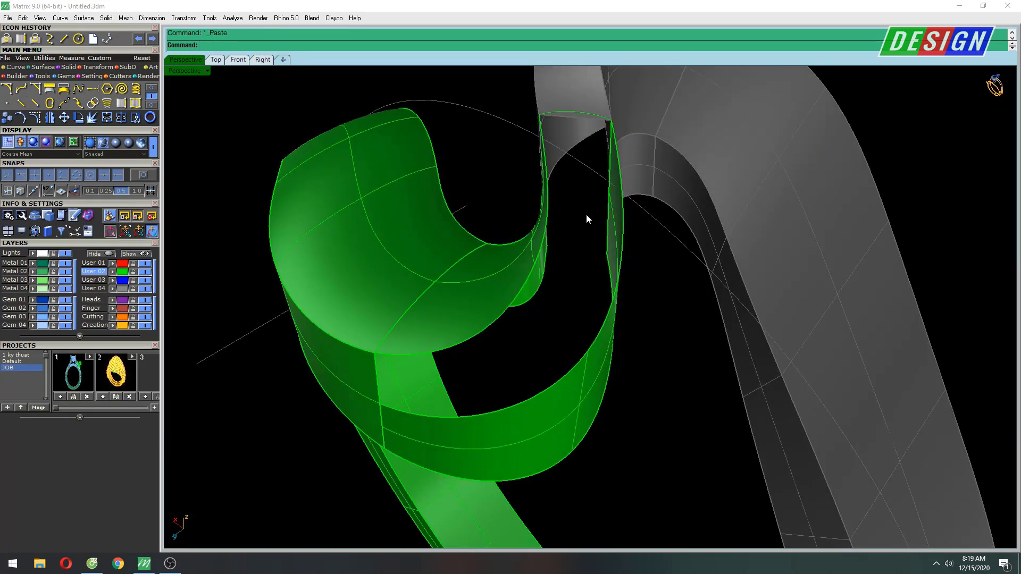
key("ctrl+z")
key("ctrl+z")
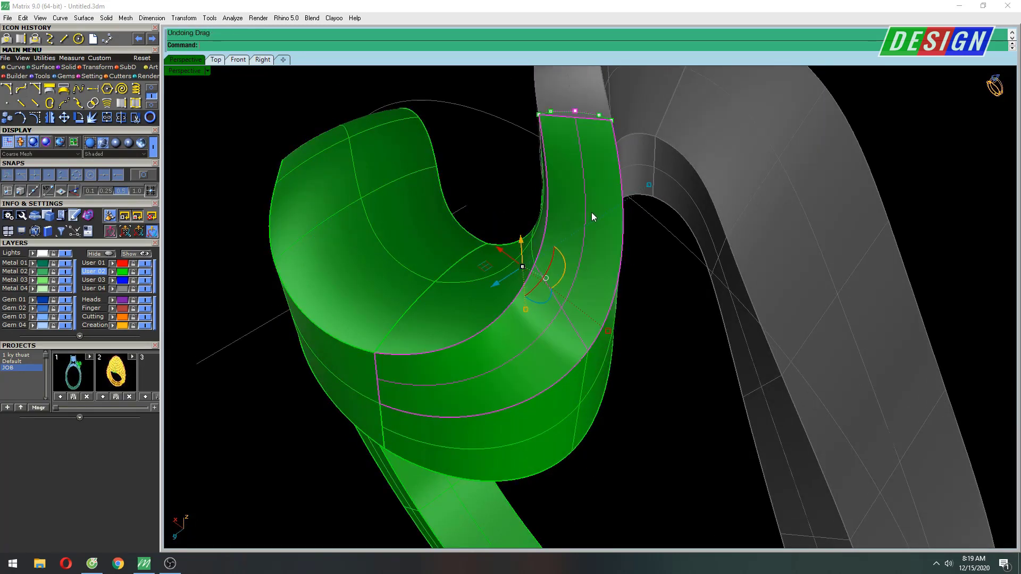
key("ctrl+z")
key("ctrl+y")
key("ctrl+y")
mouse_move(598, 205)
right_mouse_down()
mouse_move(602, 190)
mouse_move(551, 237)
mouse_move(573, 183)
mouse_move(563, 169)
right_mouse_up()
key("ctrl+z")
Step: Rerun Sweep2 on both top edges with the end edge as profile, Simple sweep off, Do not simplify
type("Sweep2")
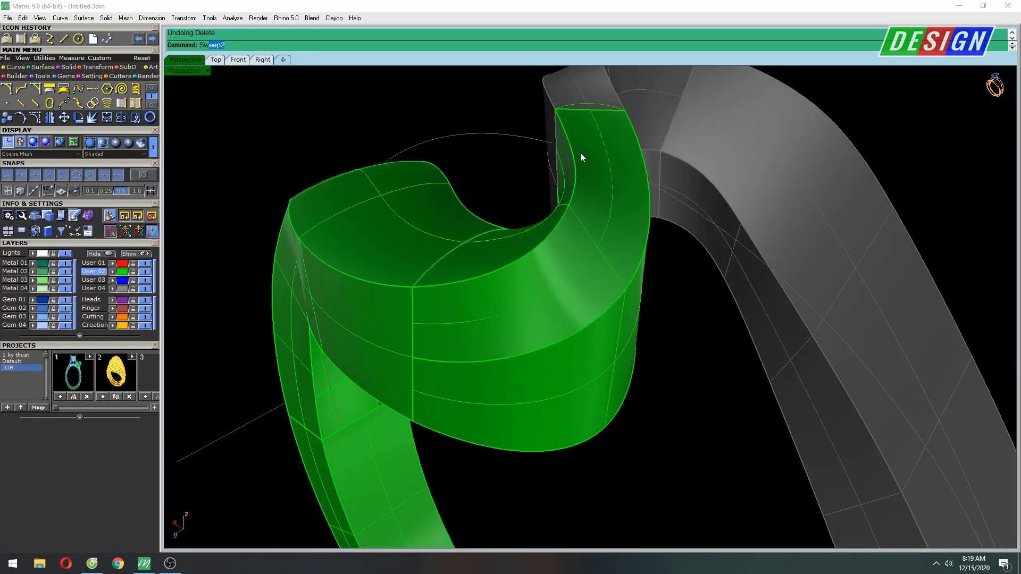
key("Return")
left_click(564, 129)
left_click(594, 158)
left_click(635, 134)
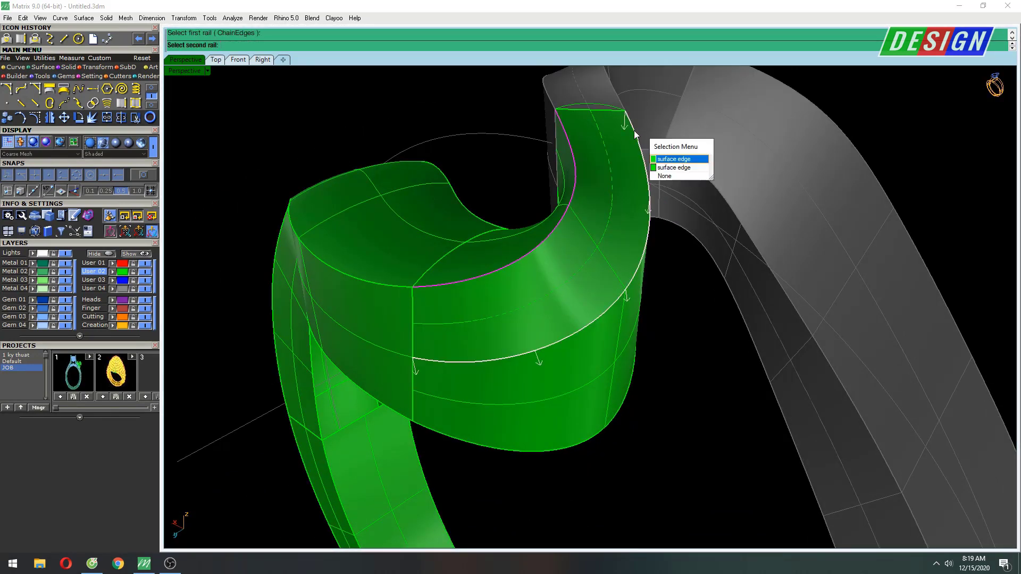
left_click(673, 159)
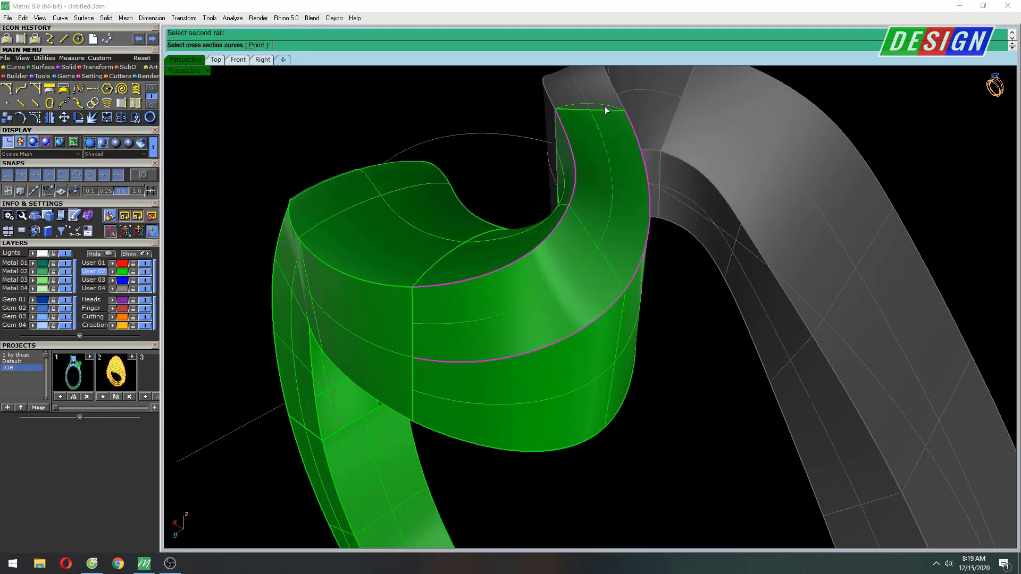
left_click(416, 322)
left_click(471, 332)
key("Return")
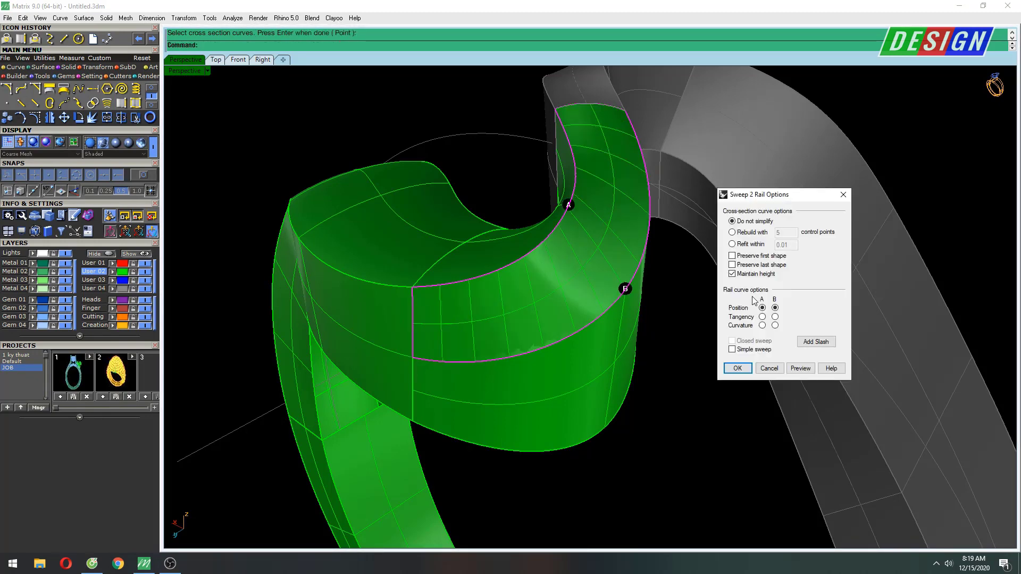
left_click(737, 368)
right_click_drag(610, 228, 570, 146)
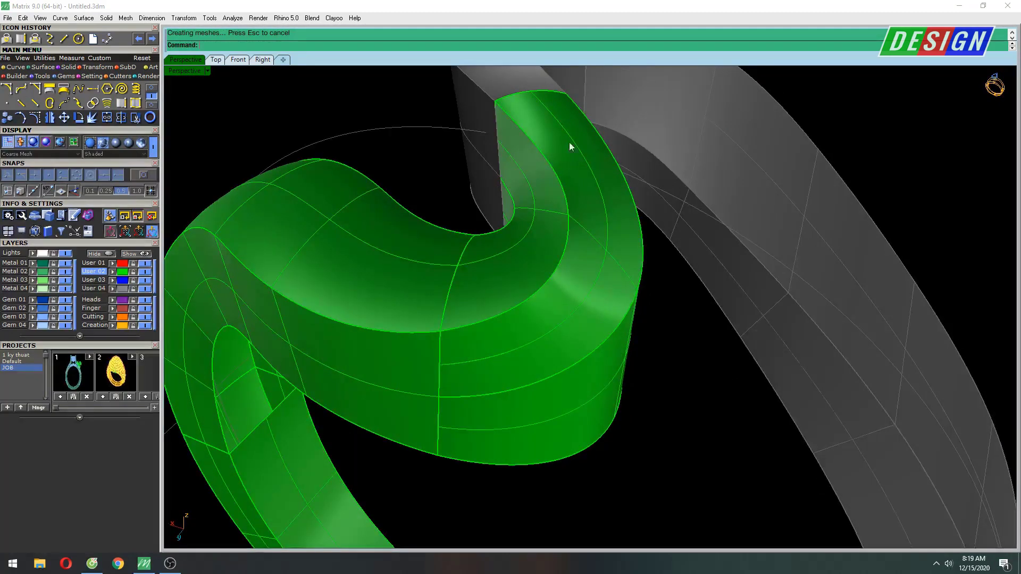
left_click(542, 107)
left_click(539, 110)
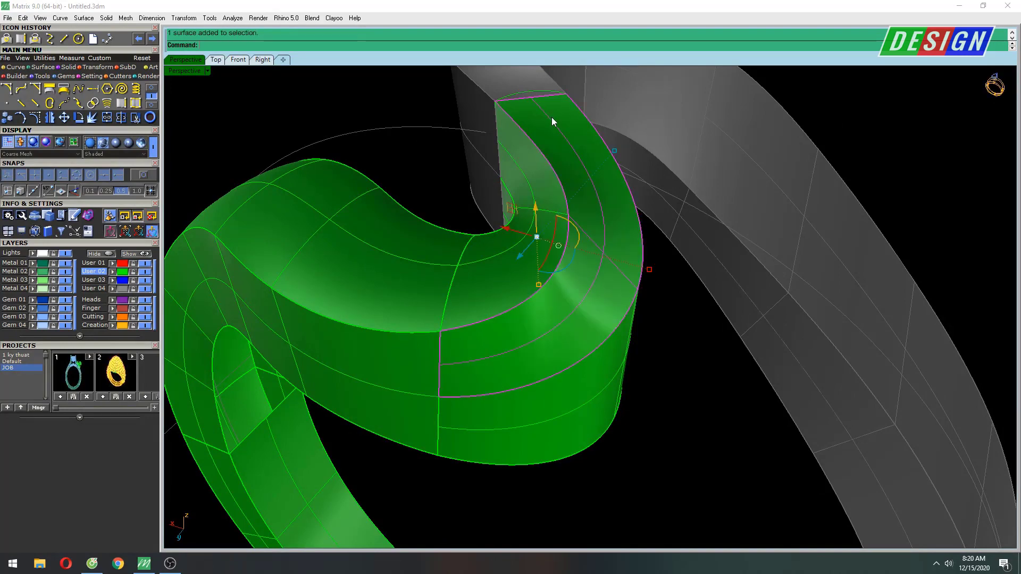
Step: Cut and paste the selected surface back, then end the Plastic shade preview
key("ctrl+x")
mouse_move(565, 139)
right_mouse_down()
mouse_move(610, 171)
mouse_move(692, 191)
mouse_move(780, 256)
mouse_move(629, 207)
mouse_move(472, 275)
mouse_move(365, 266)
mouse_move(618, 219)
mouse_move(569, 189)
mouse_move(521, 194)
mouse_move(519, 244)
mouse_move(649, 240)
mouse_move(483, 248)
mouse_move(761, 221)
mouse_move(803, 235)
mouse_move(737, 326)
mouse_move(615, 212)
mouse_move(623, 220)
right_mouse_up()
key("ctrl+v")
scroll(610, 172, "down", 3)
key("Escape")
Step: Preview Plastic shading in Front and Perspective, then turn on the green band's control points
key("ctrl+F2")
right_click(602, 200)
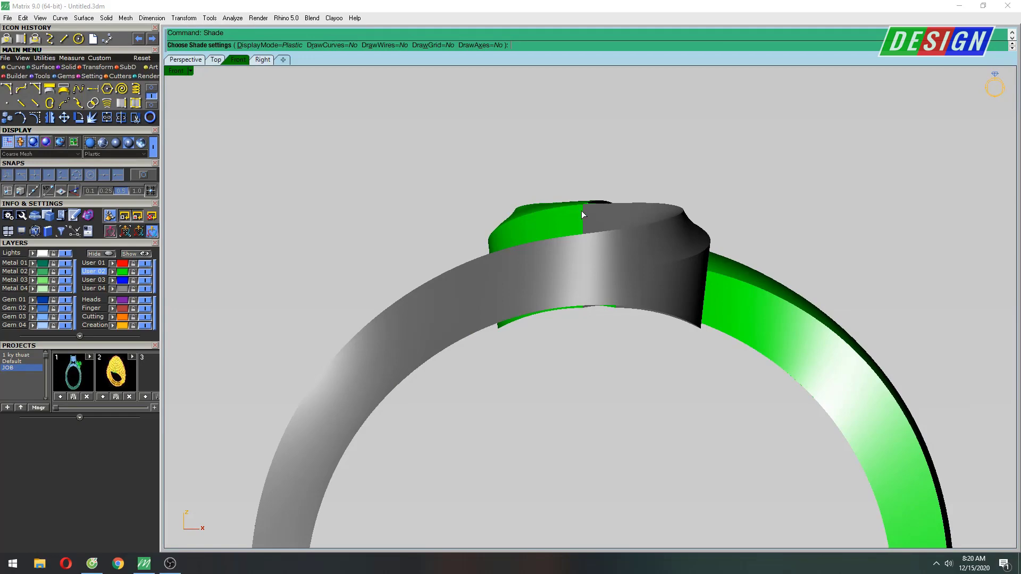
key("ctrl+F4")
right_click_drag(609, 231, 642, 247)
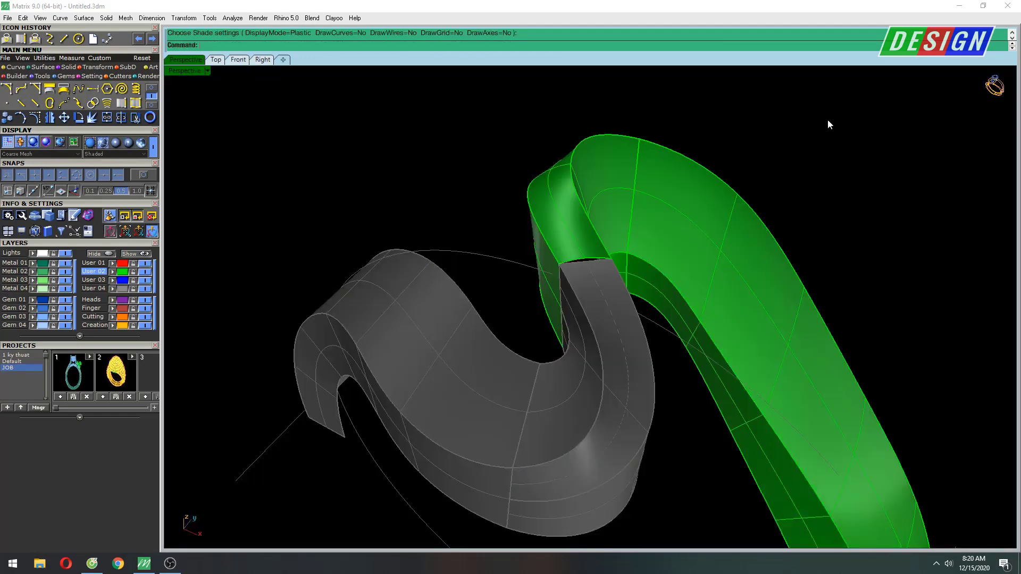
key("F10")
right_click_drag(645, 342, 580, 189)
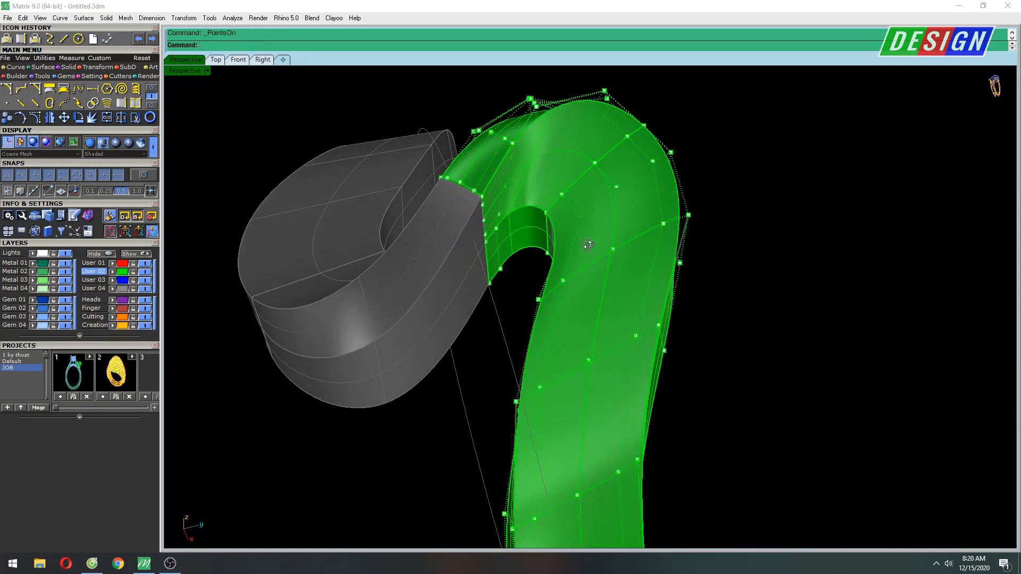
Step: Preview the ring in plastic shading, then centre the front view on the ring's top
key("ctrl+F4")
mouse_move(613, 153)
right_mouse_down()
mouse_move(649, 257)
mouse_move(700, 228)
mouse_move(697, 198)
right_mouse_up()
key("ctrl+F2")
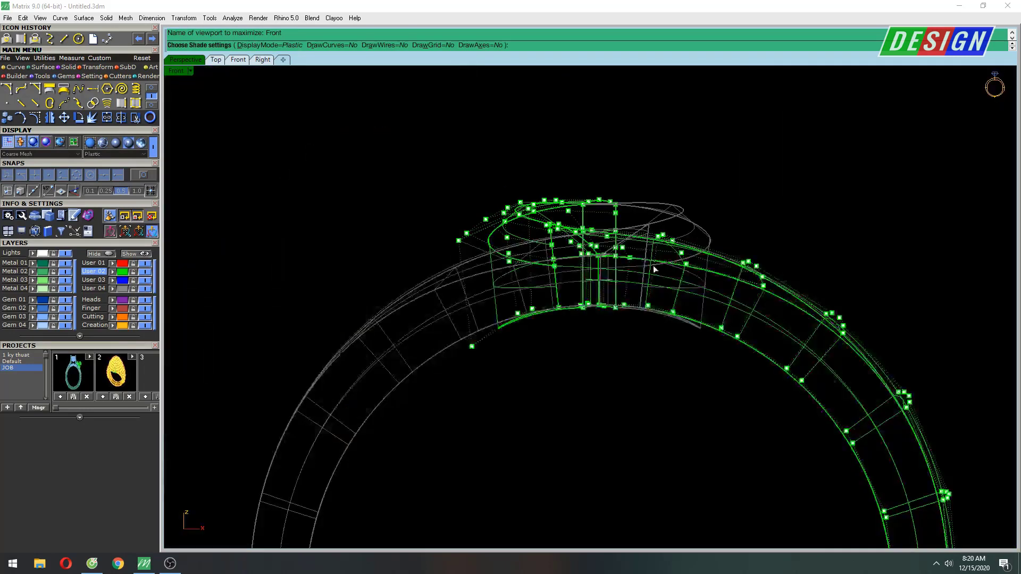
scroll(634, 262, "up", 3)
scroll(627, 262, "up", 2)
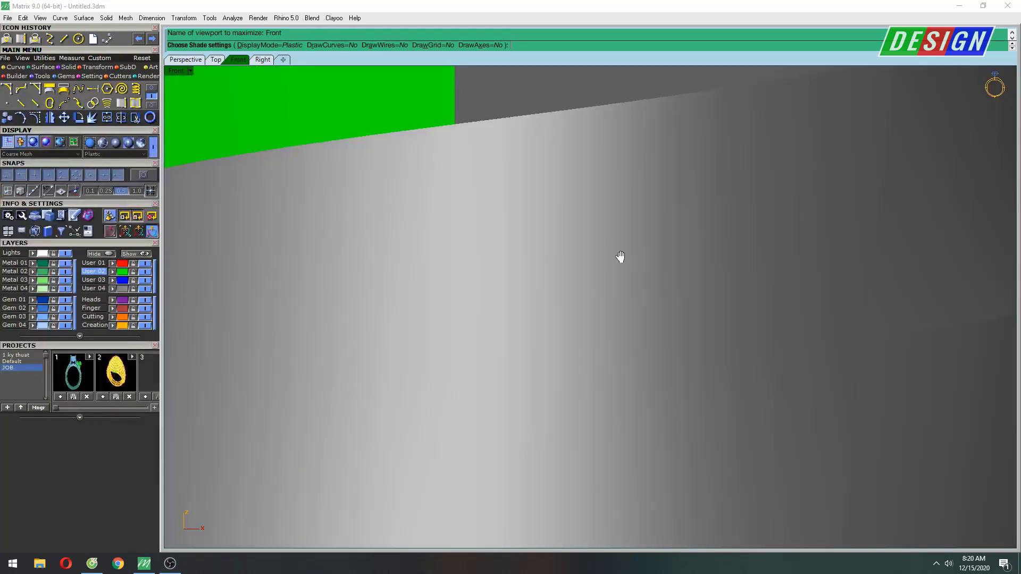
scroll(620, 261, "down", 3)
scroll(690, 266, "down", 1)
key("Escape")
scroll(649, 250, "up", 4)
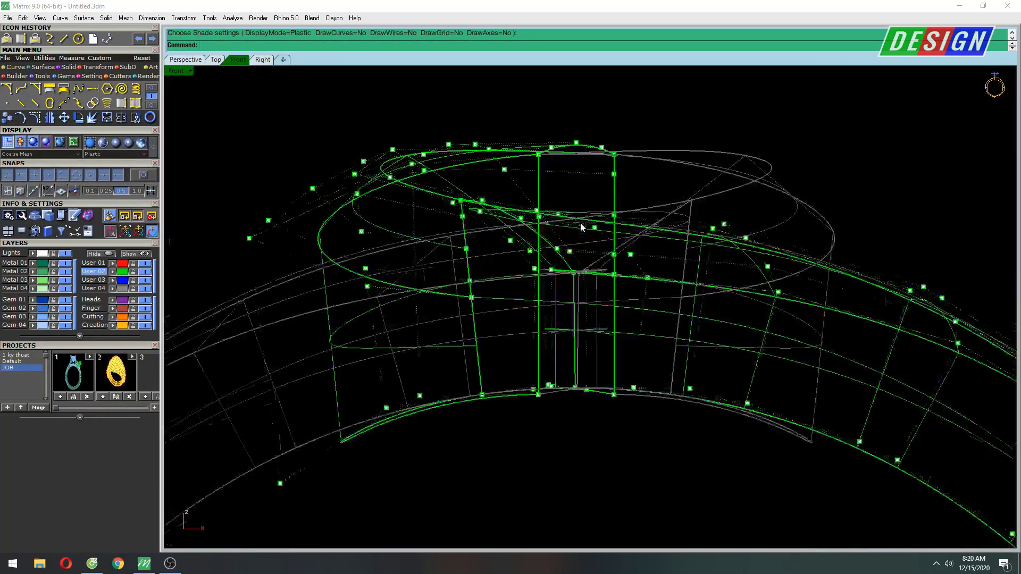
mouse_move(479, 210)
right_mouse_down()
mouse_move(558, 203)
mouse_move(511, 173)
right_mouse_up()
Step: In full Perspective, raise a control point on the green band's curled top edge
key("ctrl+F4")
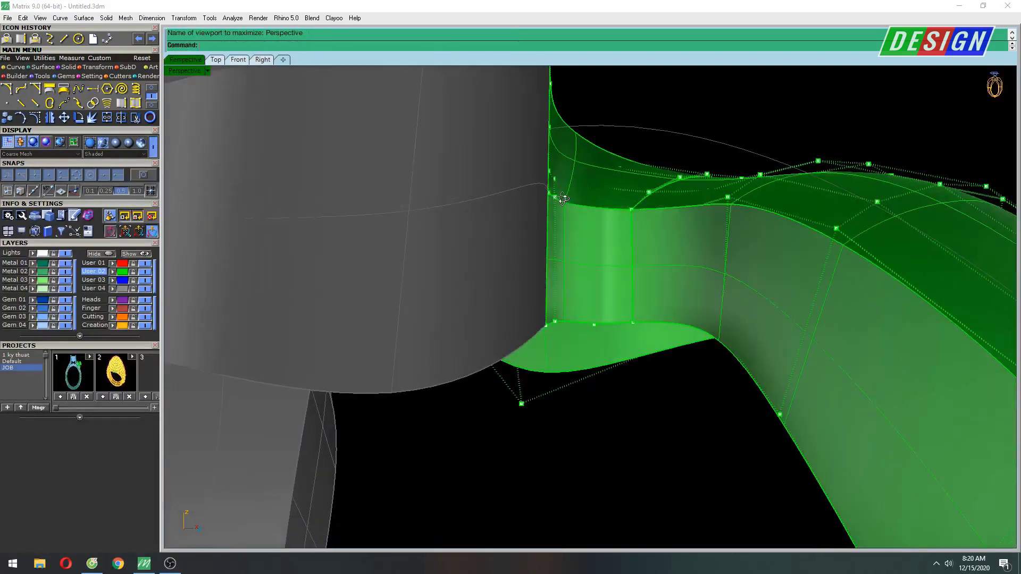
mouse_move(644, 188)
right_mouse_down()
mouse_move(786, 227)
mouse_move(640, 241)
mouse_move(650, 221)
mouse_move(630, 210)
mouse_move(684, 263)
mouse_move(676, 244)
right_mouse_up()
left_click(630, 211)
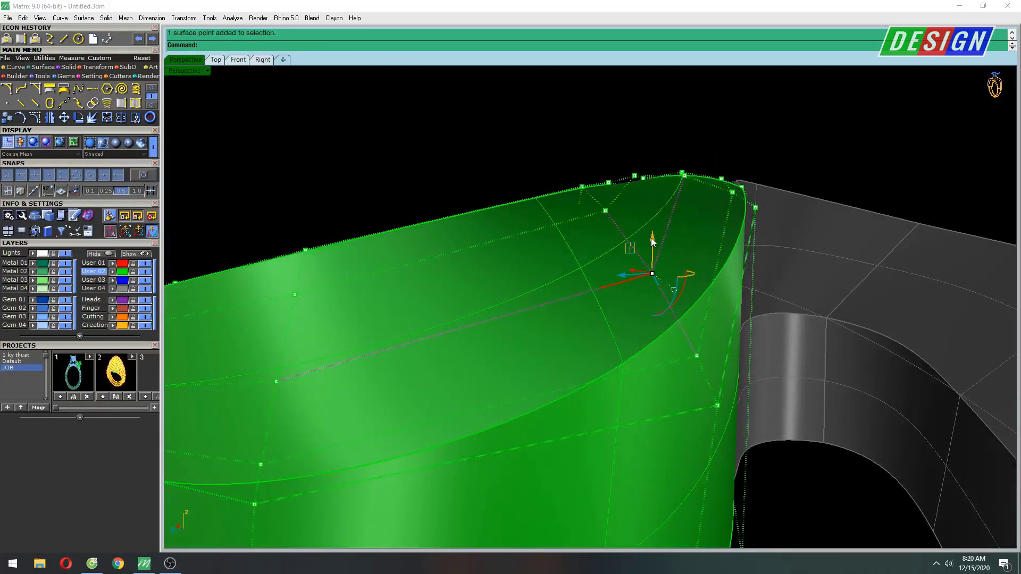
mouse_move(591, 241)
right_mouse_down()
mouse_move(601, 275)
mouse_move(506, 337)
right_mouse_up()
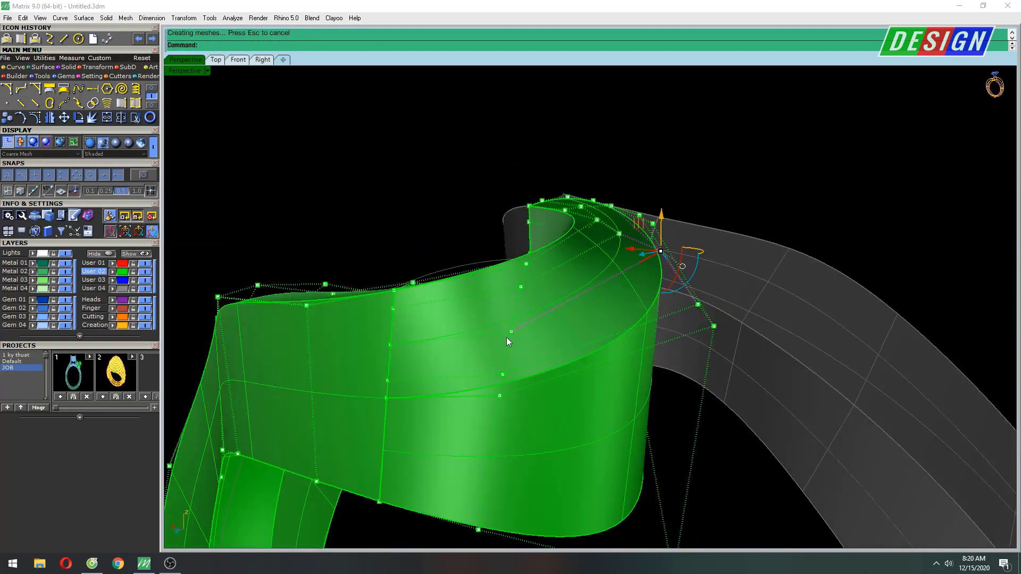
mouse_move(695, 313)
right_mouse_down()
mouse_move(646, 291)
mouse_move(661, 234)
mouse_move(605, 201)
right_mouse_up()
scroll(644, 291, "up", 3)
scroll(643, 289, "down", 3)
left_click(602, 193)
left_click_drag(599, 159, 597, 145)
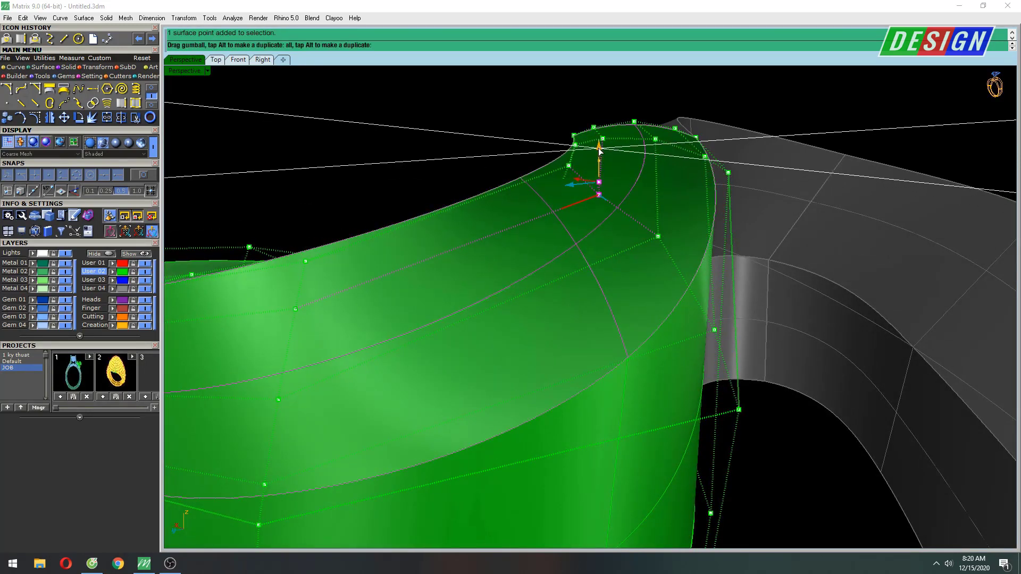
Step: Check the shaded band from the right side, then lift the selected curl point in Perspective
key("ctrl+F3")
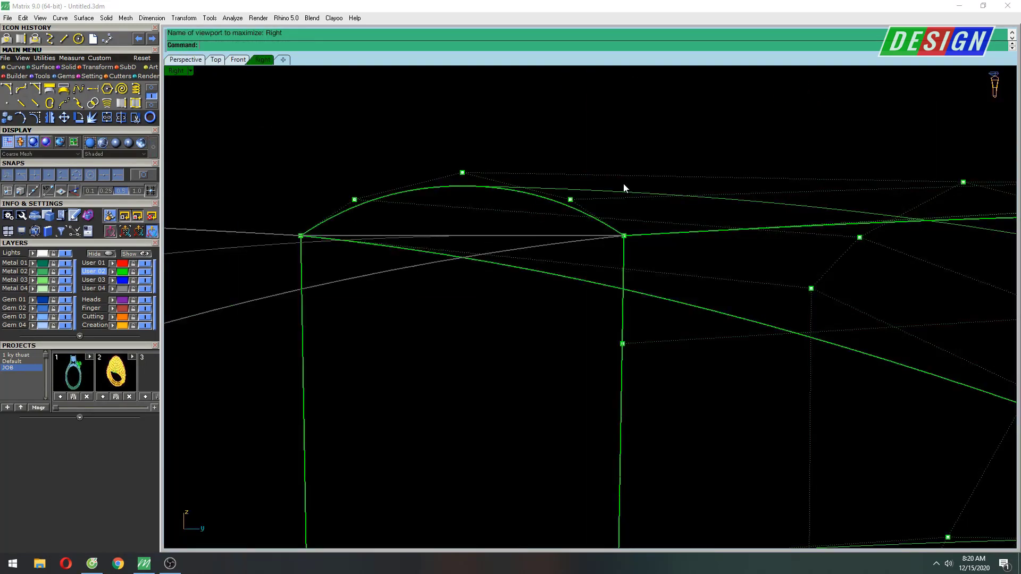
scroll(622, 206, "down", 3)
key("ctrl+alt+s")
scroll(647, 191, "up", 5)
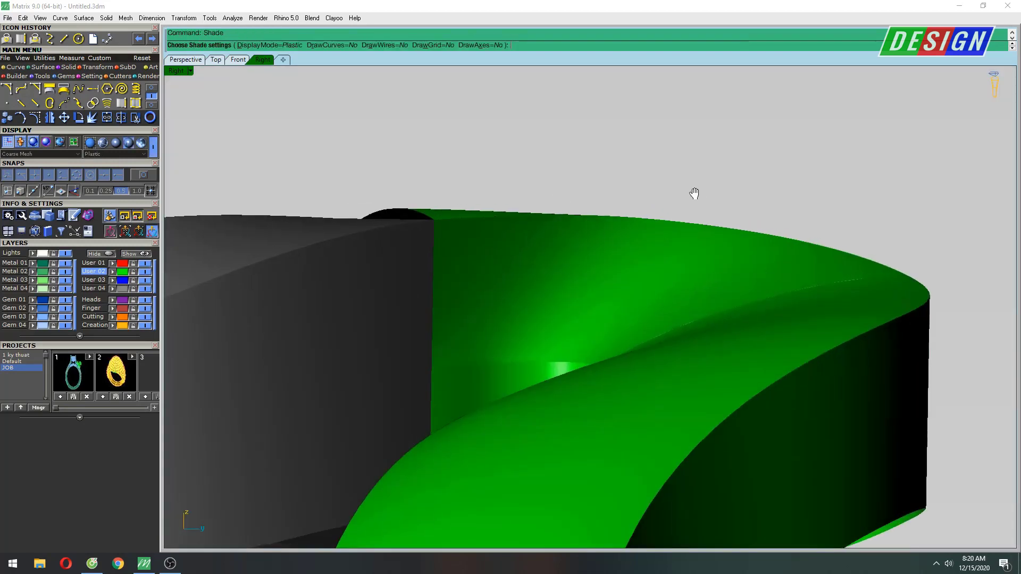
right_click(744, 215)
key("Return")
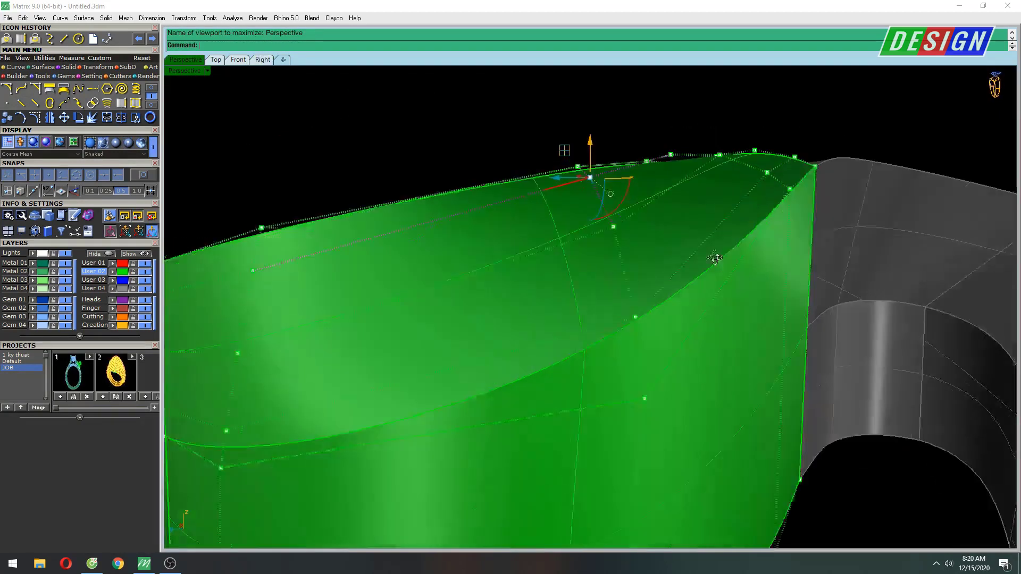
right_click_drag(608, 222, 655, 240)
right_click_drag(617, 173, 622, 153)
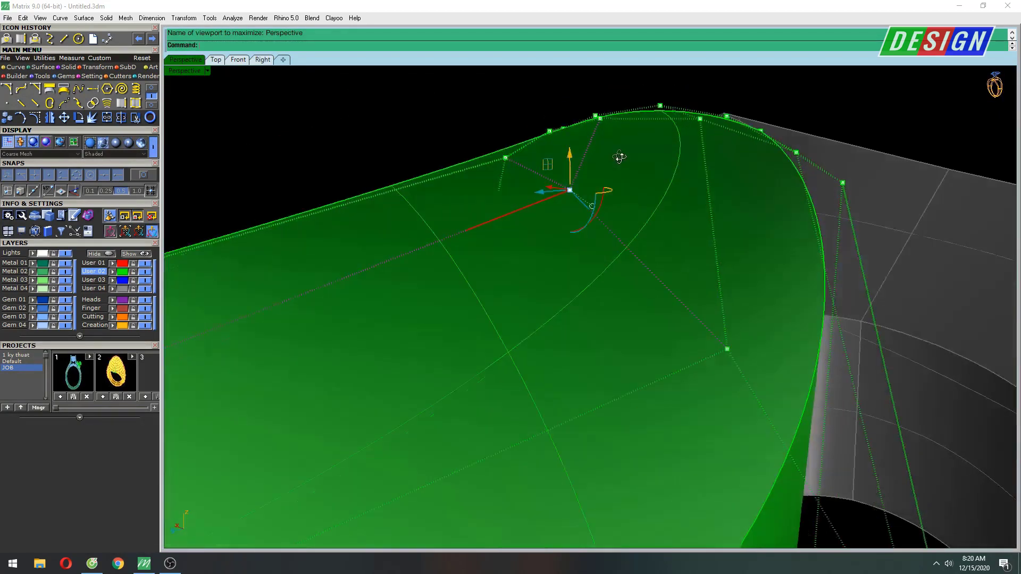
left_click_drag(577, 143, 578, 133)
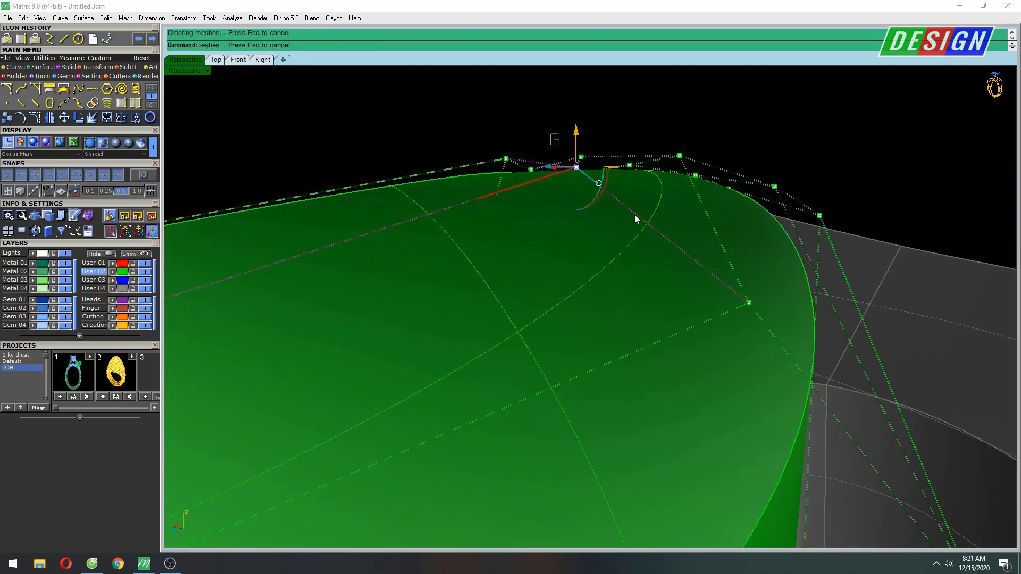
Step: Raise more curl control points, including one near the grey shank and one at the tip
left_click(748, 303)
left_click_drag(749, 269, 750, 250)
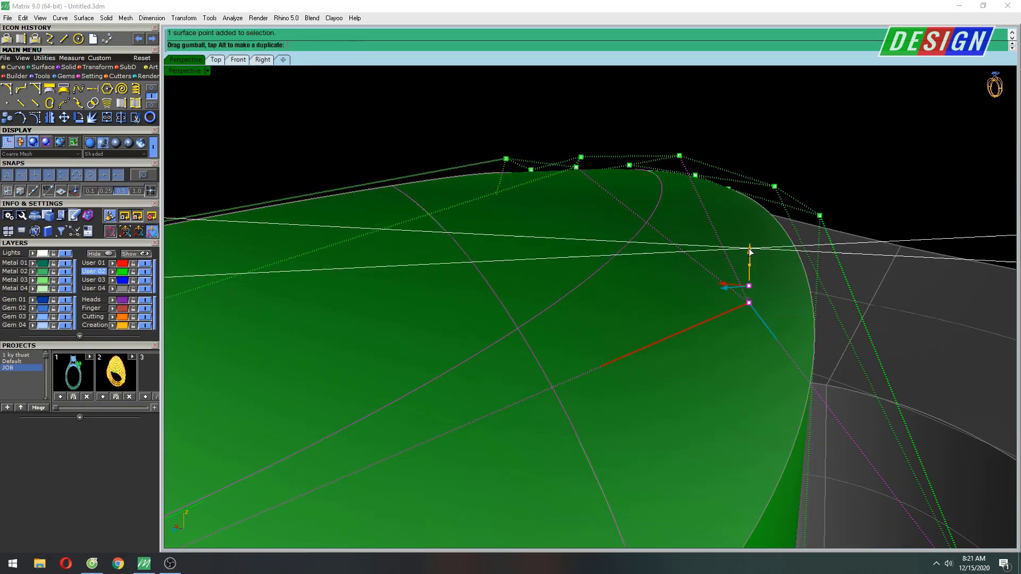
mouse_move(747, 258)
right_mouse_down()
mouse_move(743, 222)
mouse_move(870, 292)
right_mouse_up()
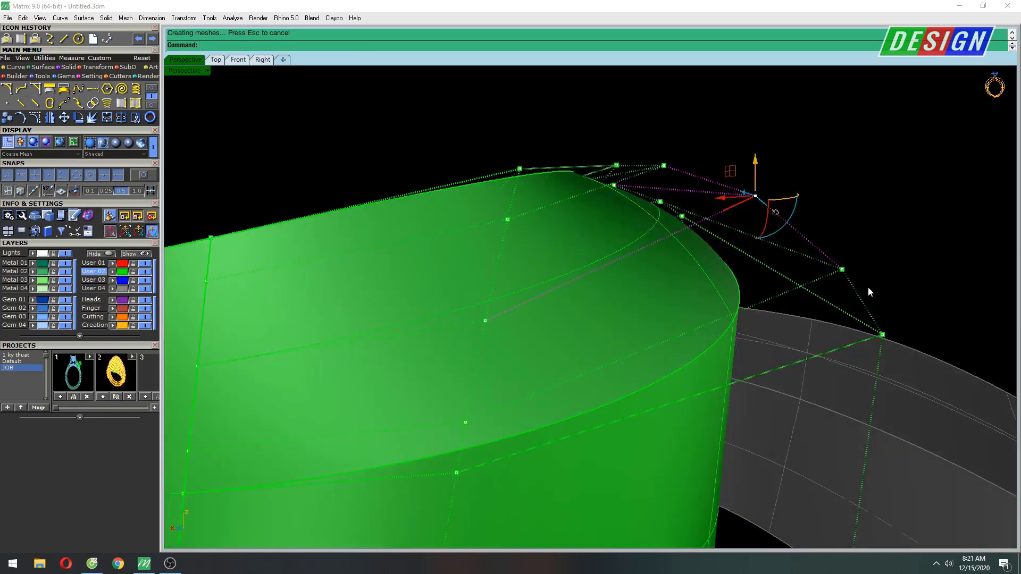
left_click_drag(842, 270, 842, 249)
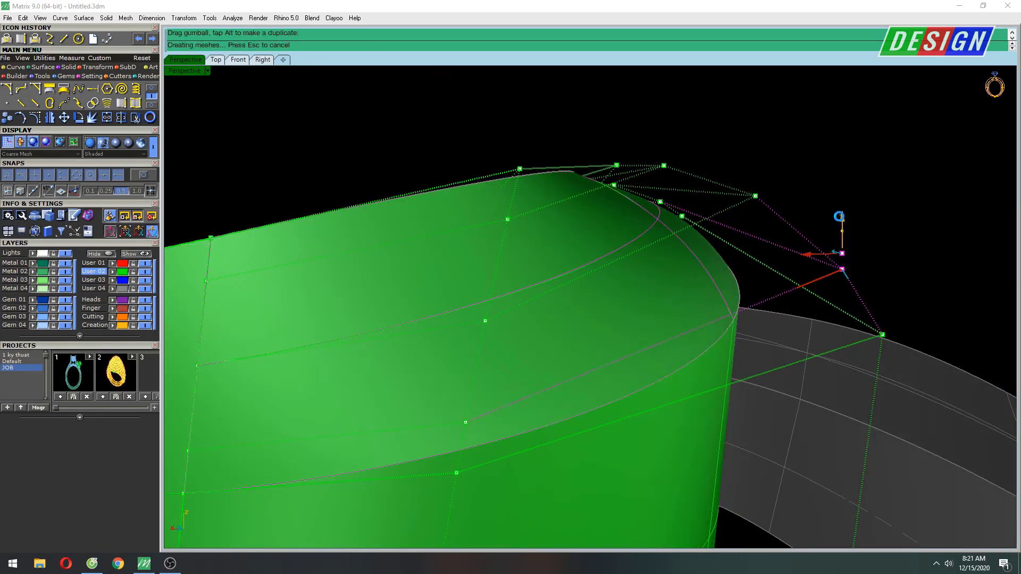
right_click_drag(842, 249, 761, 246)
left_click(750, 201)
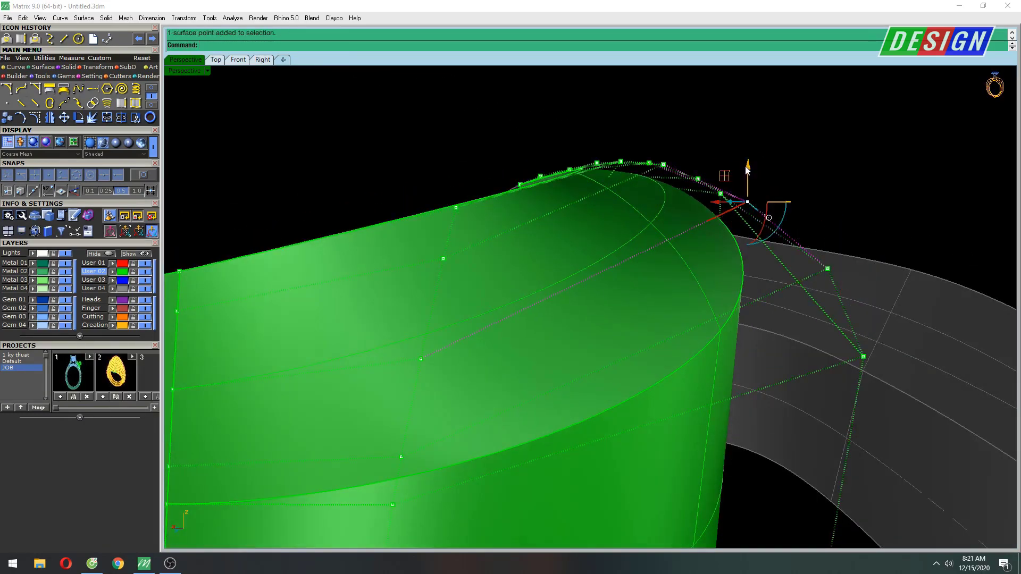
left_click_drag(747, 170, 747, 158)
mouse_move(748, 158)
right_mouse_down()
mouse_move(819, 180)
mouse_move(735, 219)
mouse_move(745, 227)
mouse_move(592, 285)
mouse_move(521, 196)
mouse_move(511, 202)
right_mouse_up()
Step: Raise another cage control point and inspect the band's outer edge
right_click(536, 202)
left_click(500, 200)
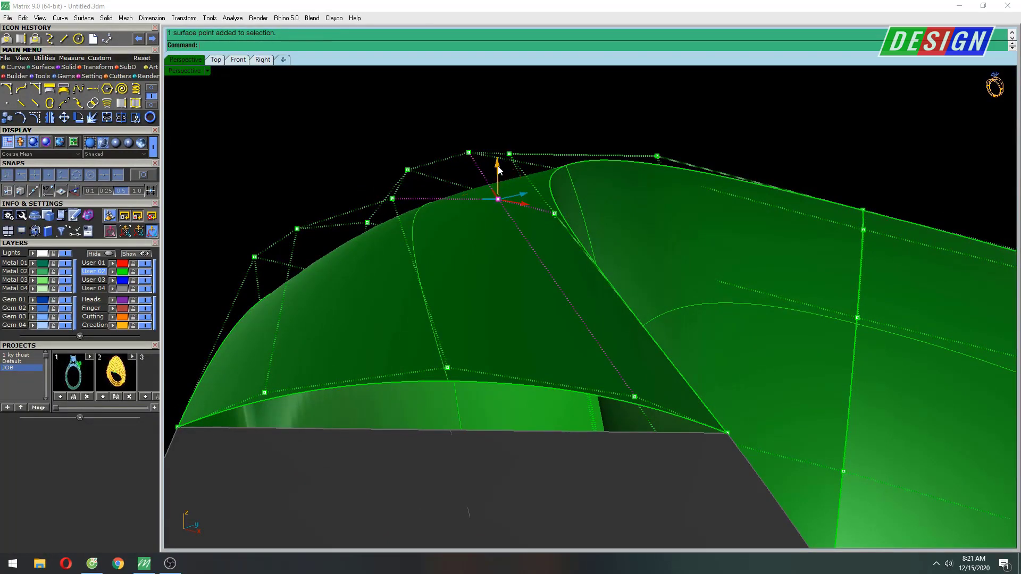
left_click_drag(496, 166, 498, 160)
mouse_move(515, 166)
right_mouse_down()
mouse_move(572, 200)
mouse_move(487, 184)
right_mouse_up()
left_click(407, 169)
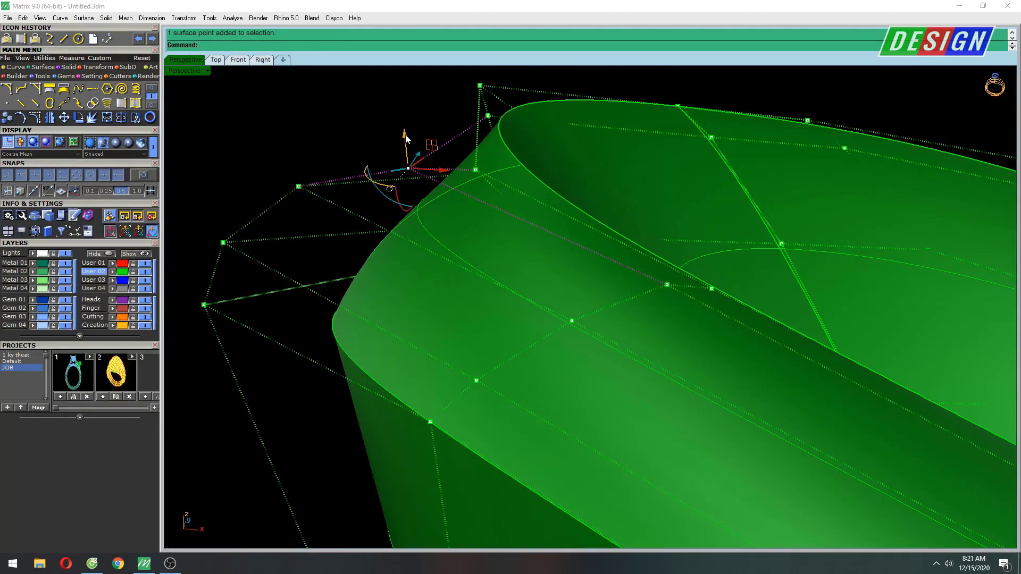
mouse_move(448, 149)
right_mouse_down()
mouse_move(460, 164)
mouse_move(527, 147)
mouse_move(579, 152)
mouse_move(579, 218)
mouse_move(569, 217)
mouse_move(654, 234)
mouse_move(658, 265)
mouse_move(640, 257)
right_mouse_up()
key("Return")
Step: In the front view, raise the green part's lower-left control point toward the grey ring's curve
key("Return")
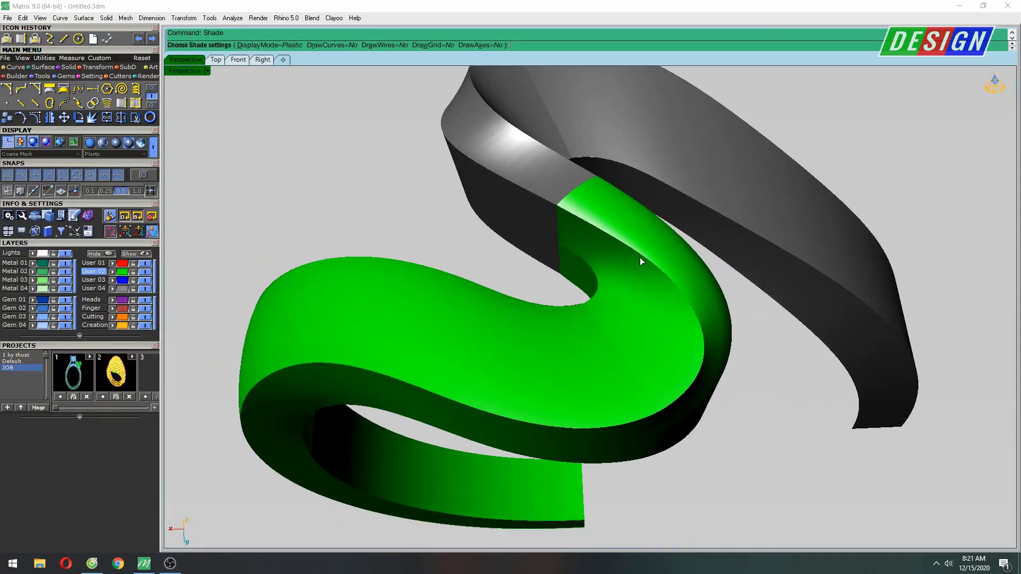
key("Return")
key("ctrl+Tab")
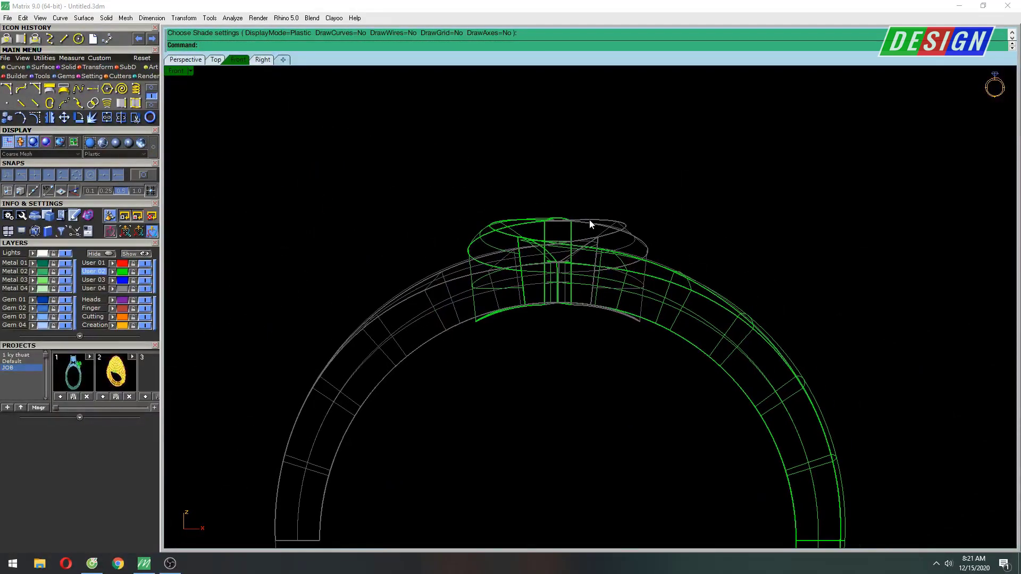
key("ctrl+Tab")
key("ctrl+Tab")
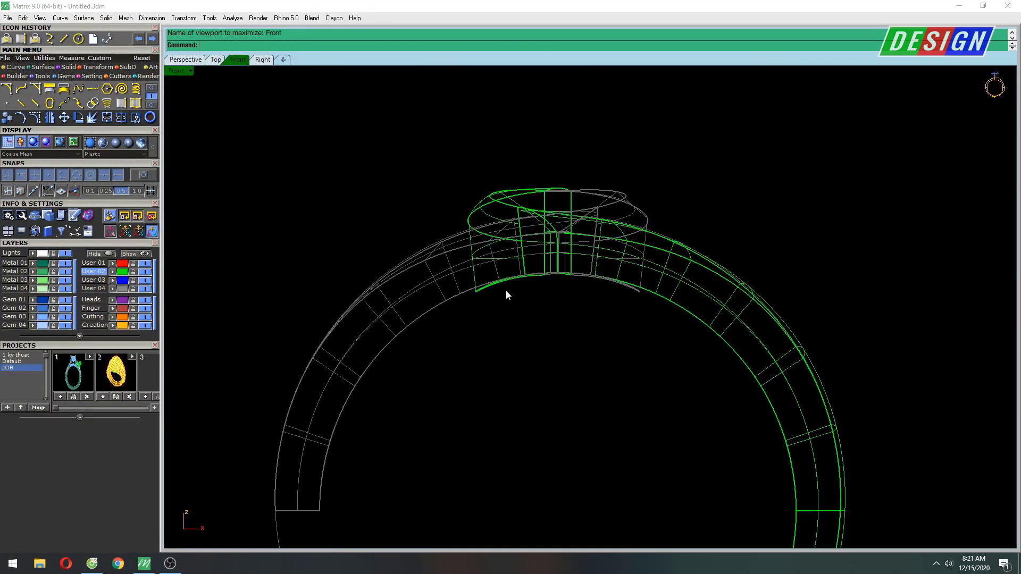
scroll(506, 292, "up", 3)
left_click(478, 278)
key("F10")
scroll(449, 265, "up", 3)
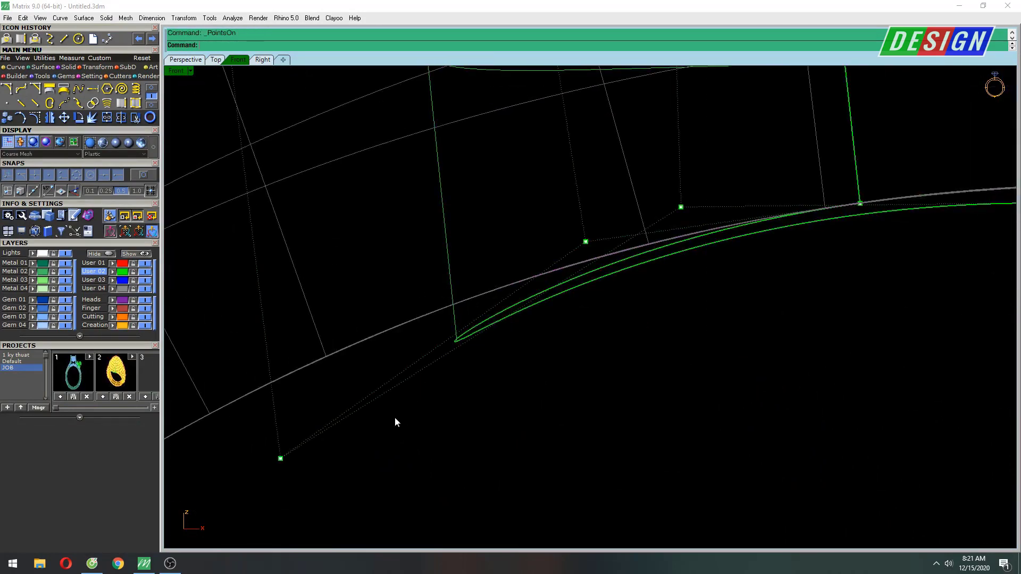
left_click(280, 458)
left_click_drag(306, 437, 327, 358)
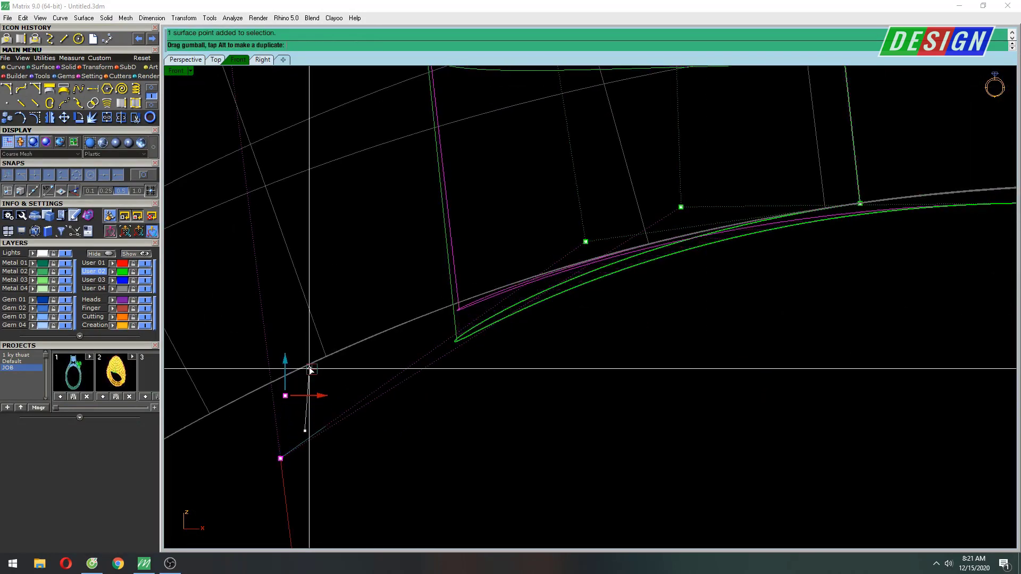
Step: Lift a control point near the ring top onto the grey curve, then check in perspective
scroll(745, 244, "down", 3)
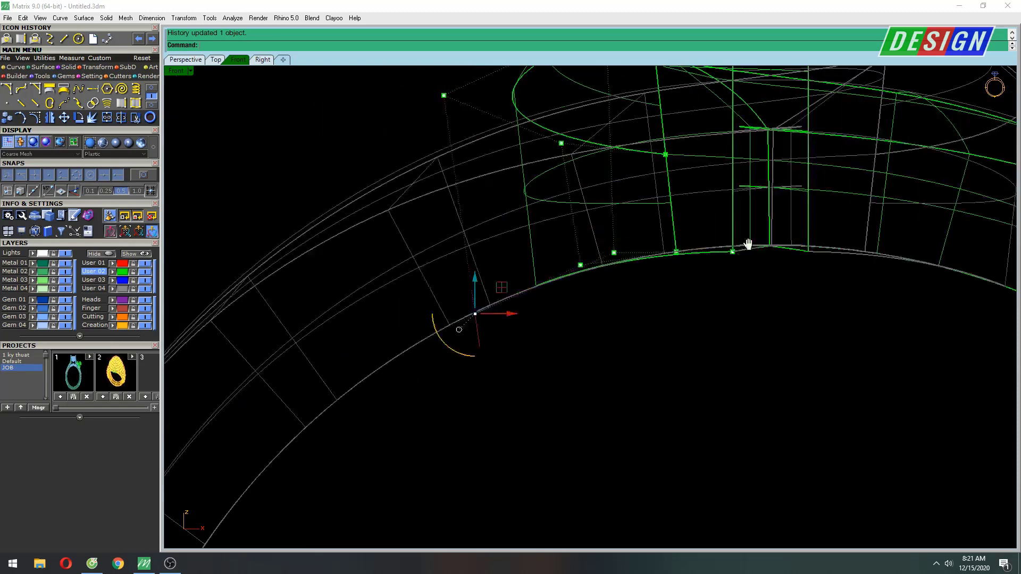
scroll(690, 267, "up", 3)
left_click(601, 293)
left_click_drag(599, 260, 601, 240)
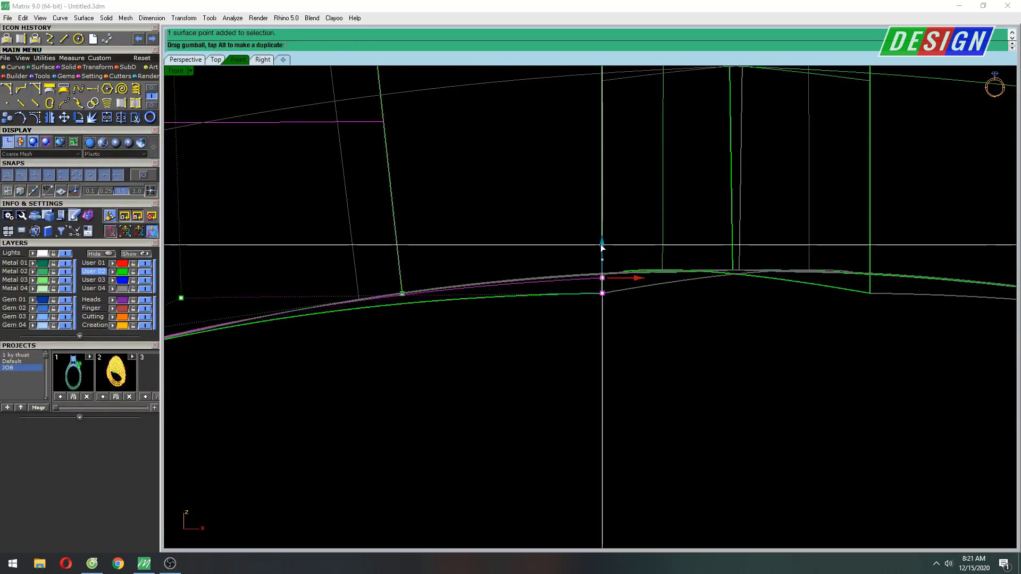
scroll(930, 324, "down", 1)
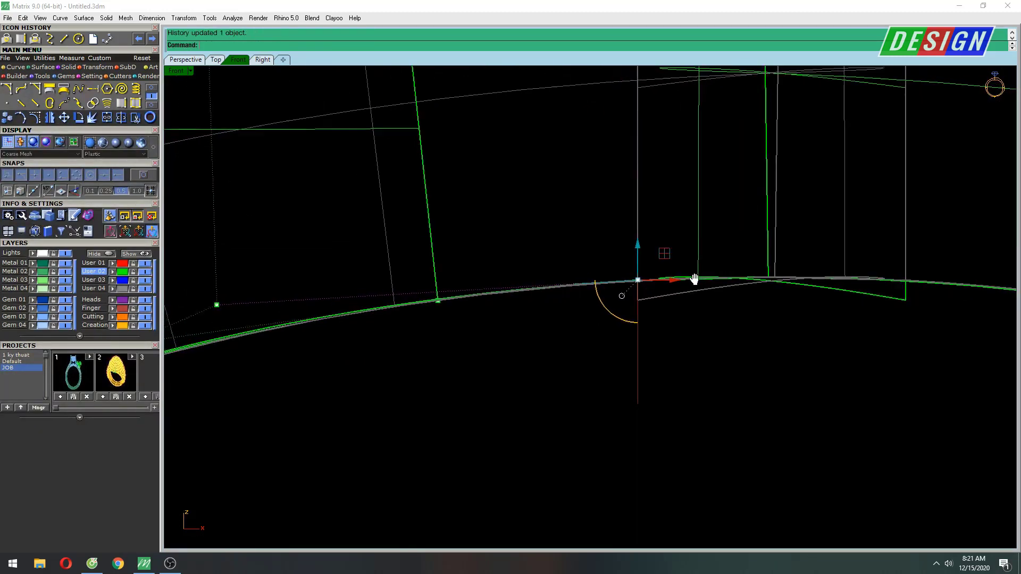
scroll(720, 279, "down", 2)
scroll(900, 292, "down", 2)
scroll(870, 270, "down", 2)
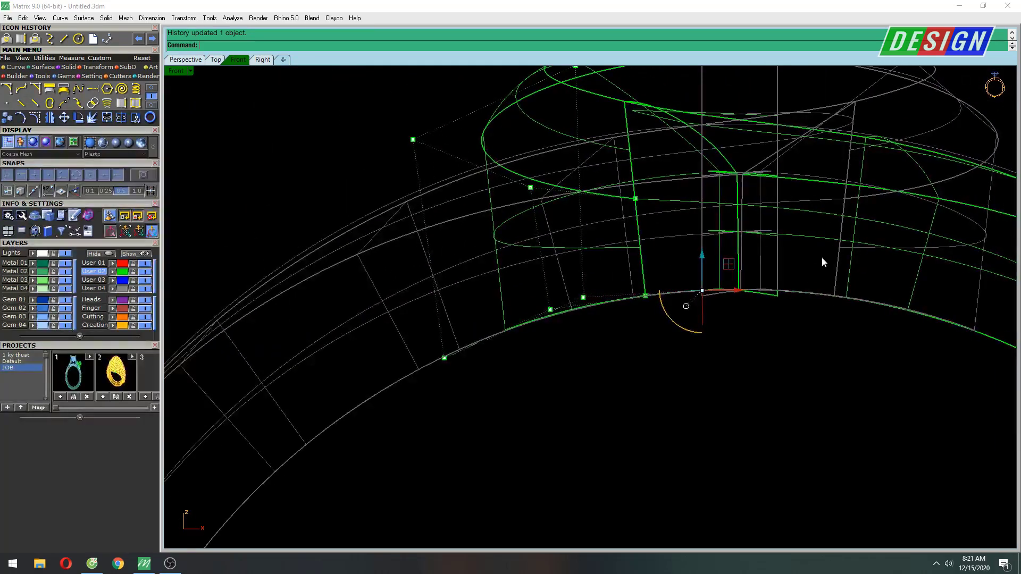
key("F4")
scroll(768, 264, "down", 2)
scroll(679, 329, "up", 3)
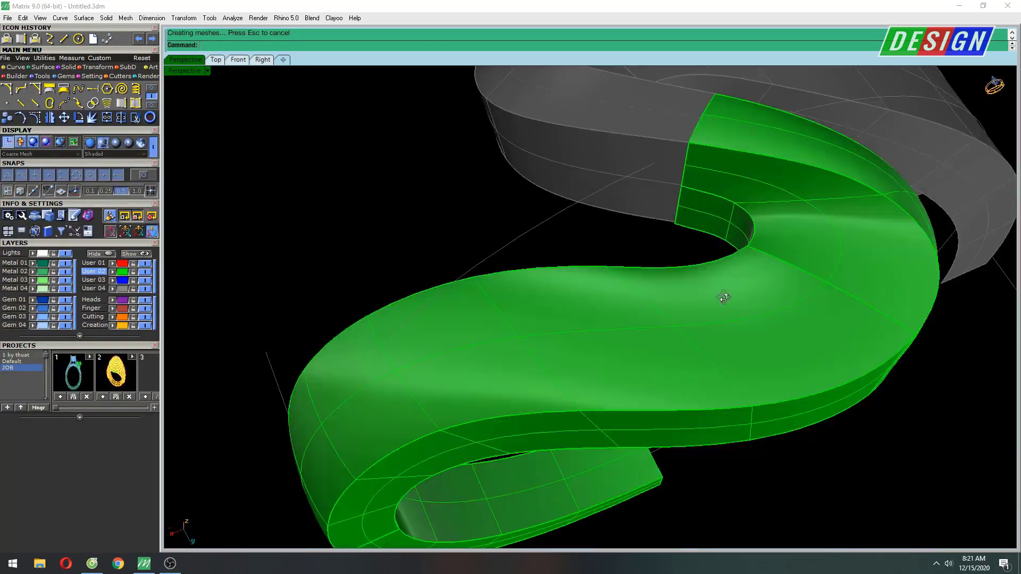
Step: Show the green band's shank control points and raise a point on the shank top
left_click(732, 400)
scroll(723, 373, "up", 2)
key("F4")
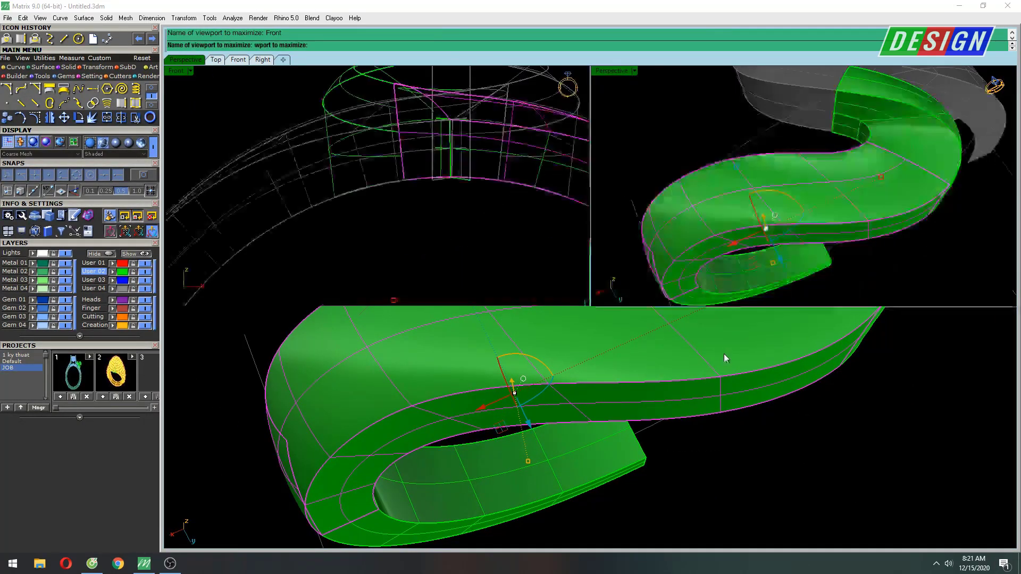
key("F10")
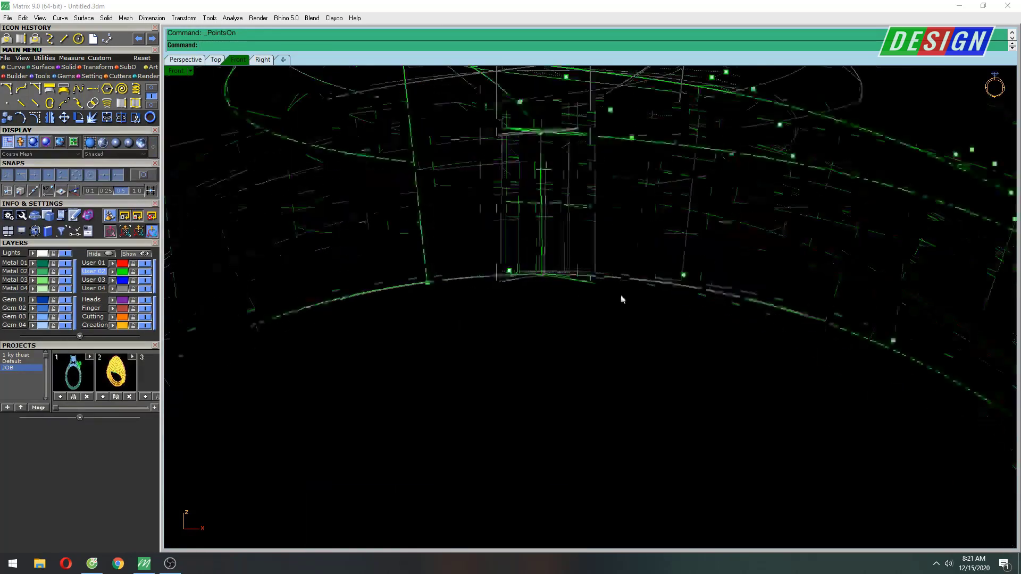
scroll(608, 285, "up", 3)
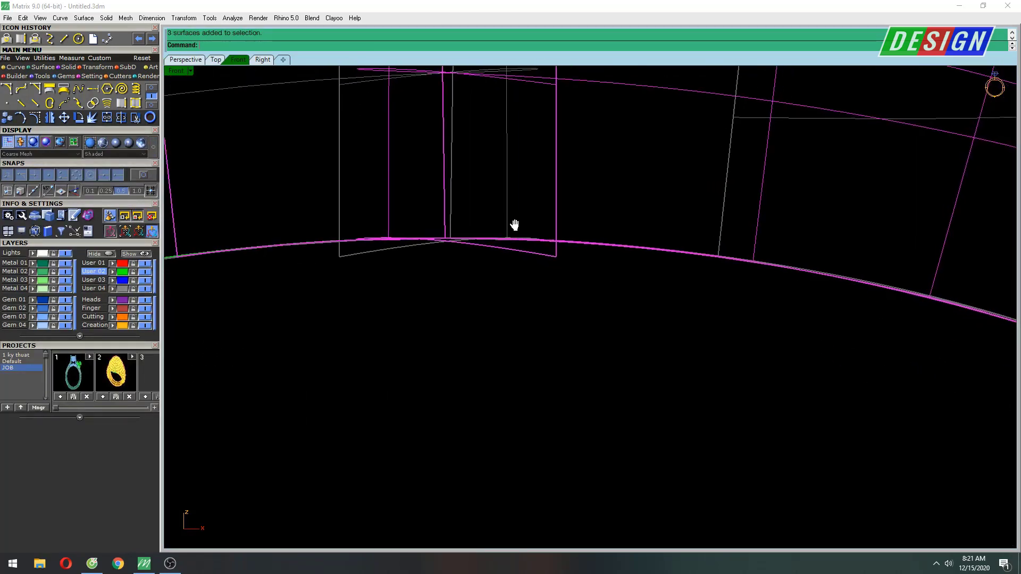
key("Return")
left_click(556, 257)
scroll(555, 242, "up", 2)
left_click_drag(560, 243, 561, 212)
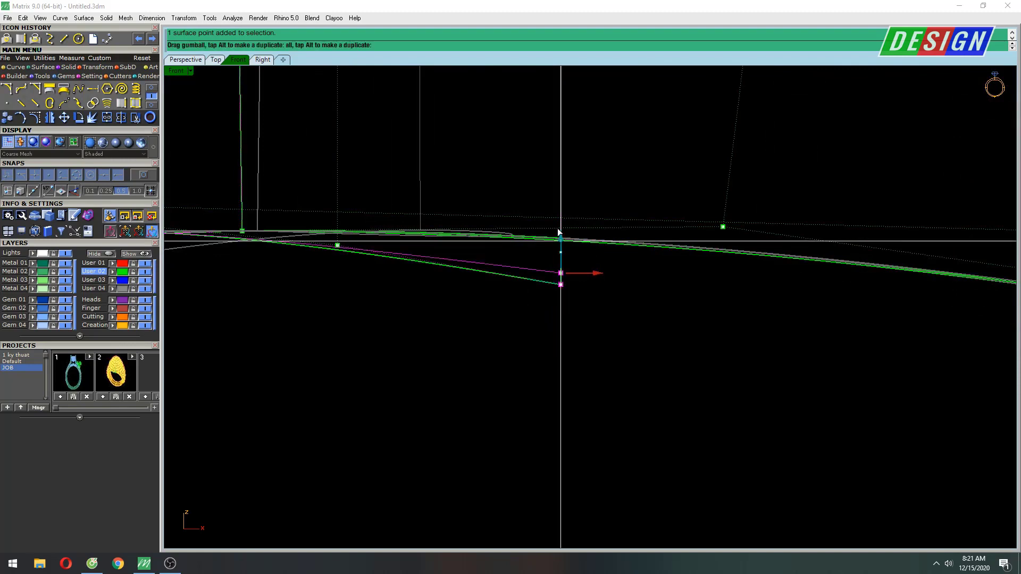
right_click_drag(343, 273, 446, 221)
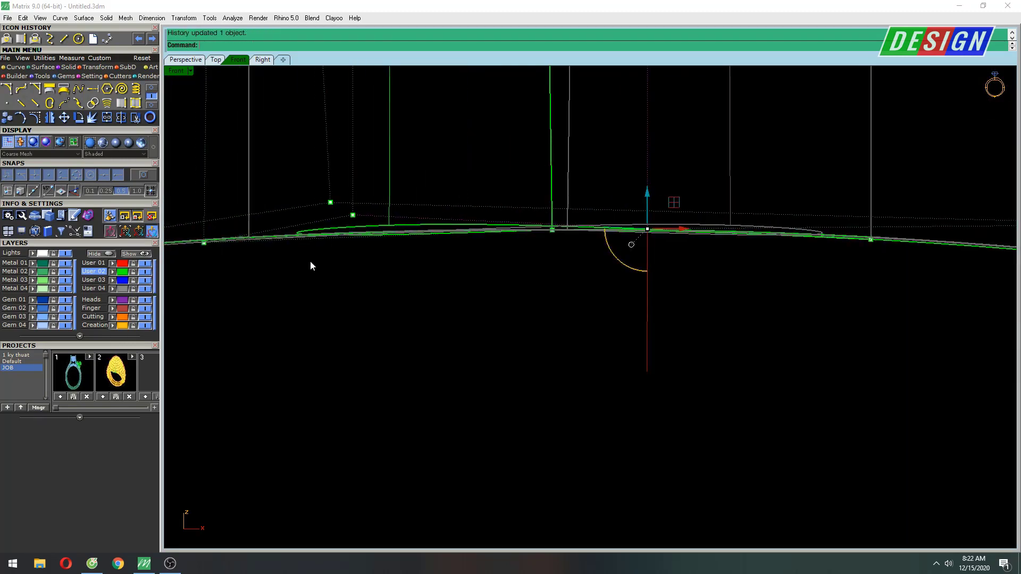
right_click_drag(311, 261, 365, 209)
Step: Show control points on the shank curves near the head and inspect the shaded ring
scroll(353, 184, "down", 1)
scroll(353, 186, "down", 2)
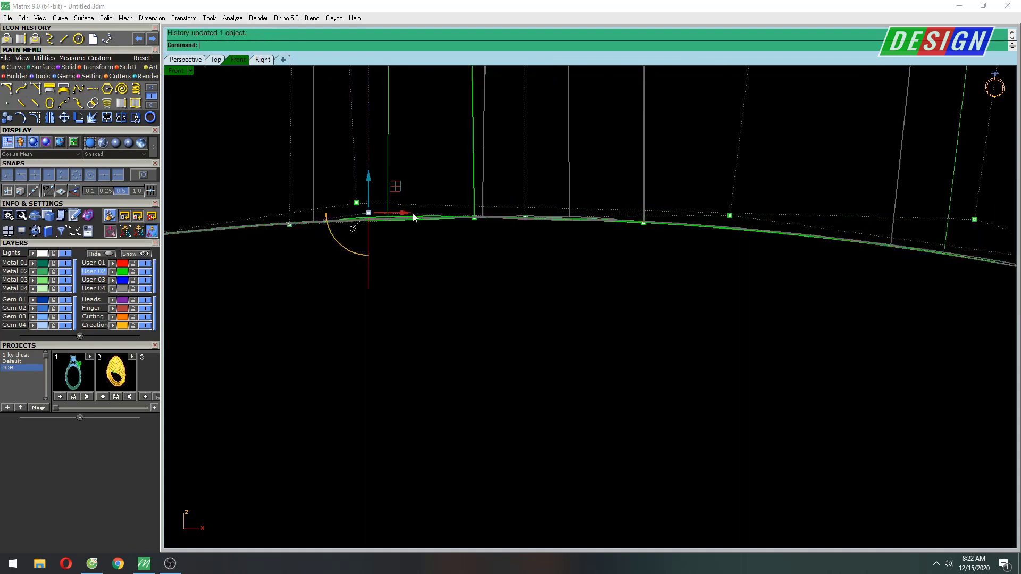
scroll(413, 213, "down", 2)
right_click_drag(527, 200, 515, 204)
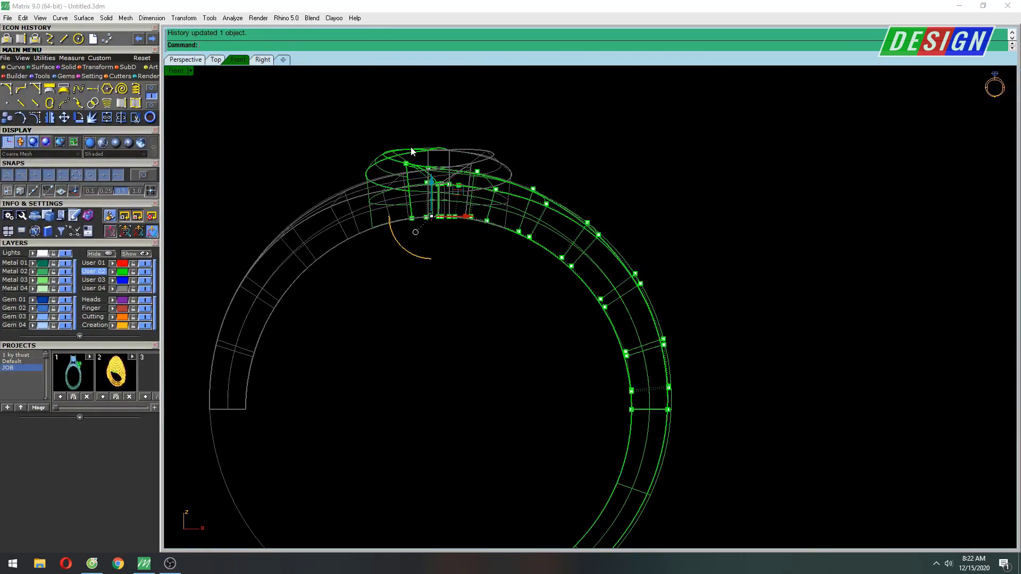
scroll(441, 193, "up", 5)
left_click_drag(425, 168, 512, 178)
key("F10")
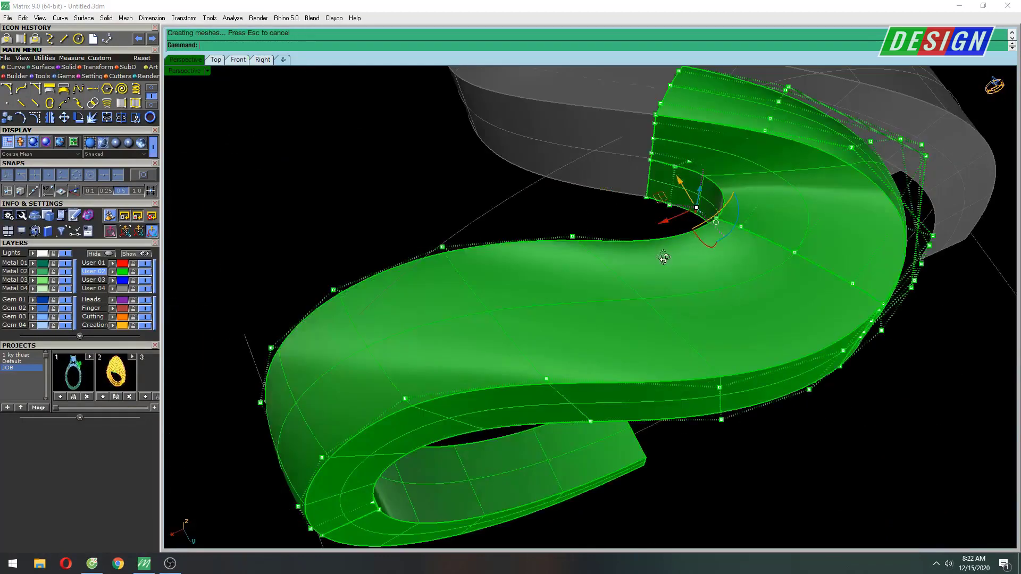
mouse_move(617, 224)
right_mouse_down()
mouse_move(580, 267)
mouse_move(638, 269)
mouse_move(622, 231)
mouse_move(633, 202)
mouse_move(661, 250)
mouse_move(519, 237)
mouse_move(582, 261)
right_mouse_up()
key("Escape")
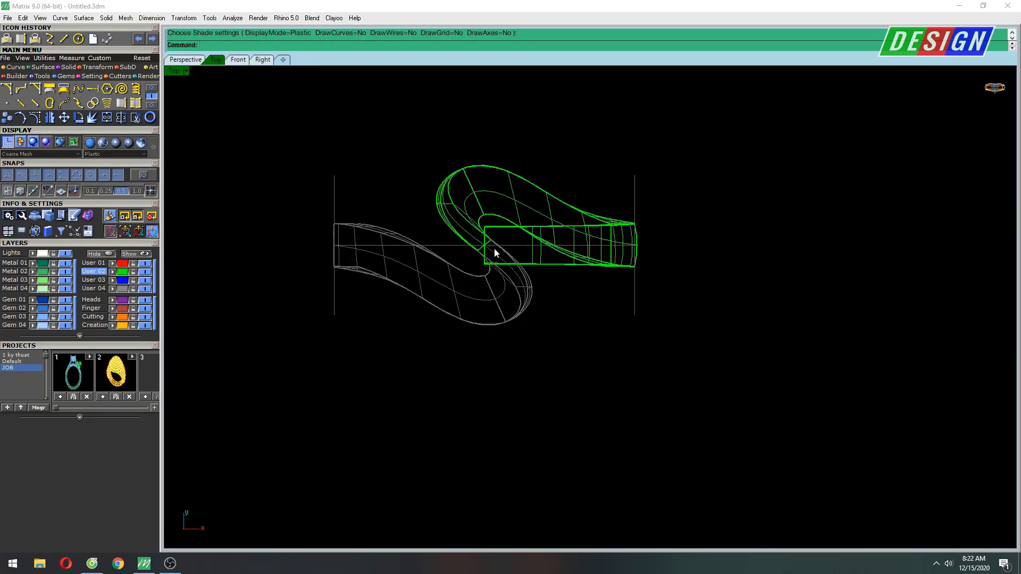
Step: Unlock the grey half, then delete it and the leftover inner piece
right_click_drag(493, 248, 470, 238)
type("UnlockSelected")
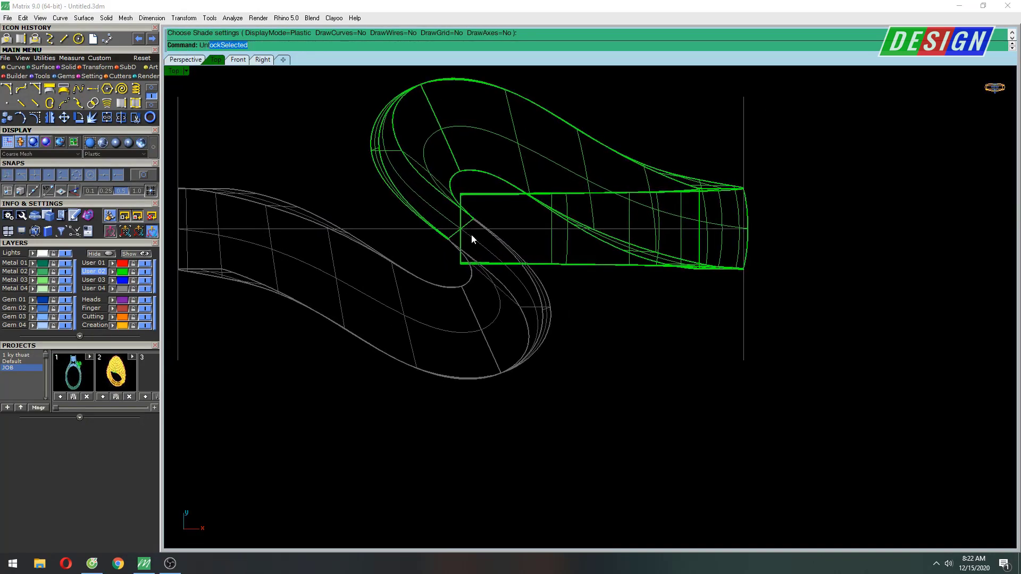
key("Return")
left_click_drag(560, 200, 299, 369)
key("Return")
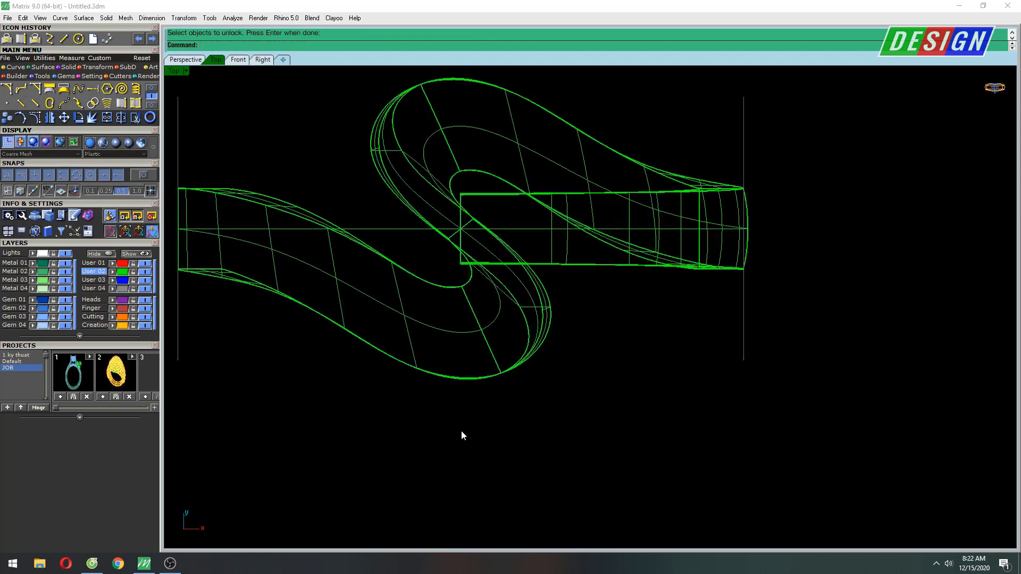
left_click_drag(461, 435, 252, 260)
type("elete")
key("Return")
left_click(506, 372)
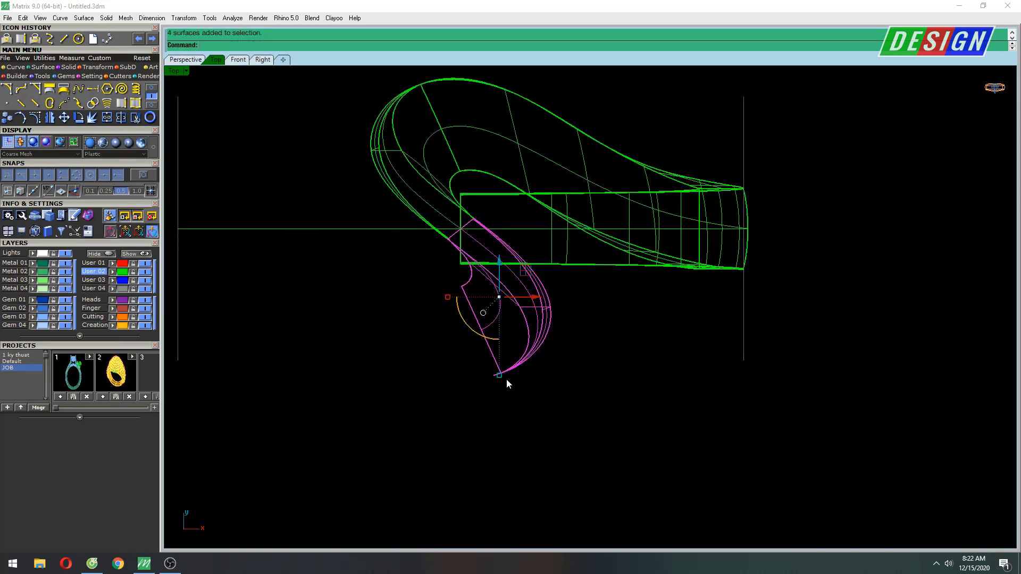
key("Delete")
Step: Rotate a copy of the whole green half 180 degrees about the origin
right_click_drag(342, 90, 374, 141)
left_click_drag(346, 98, 796, 383)
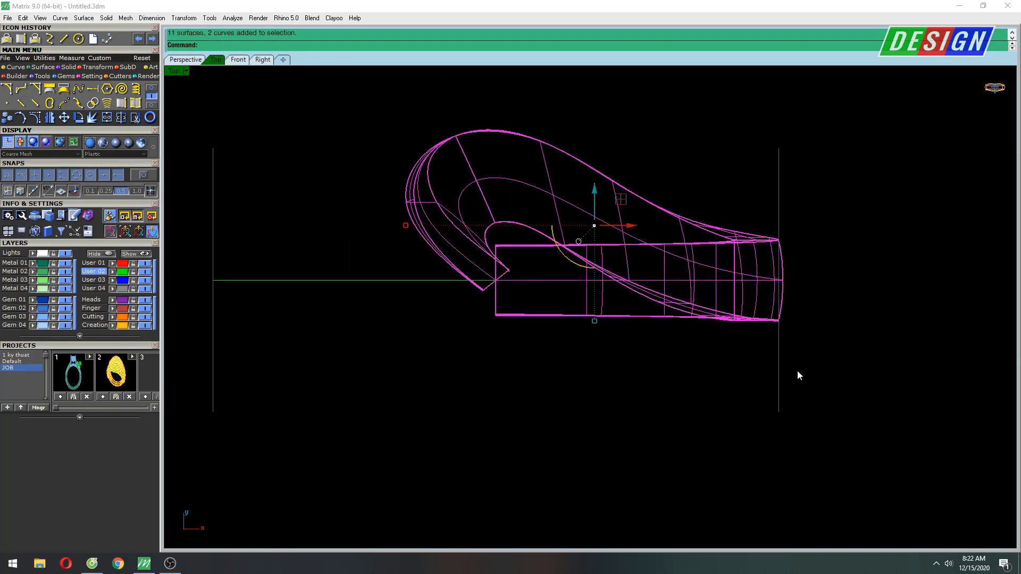
right_click_drag(725, 308, 714, 344)
type("r")
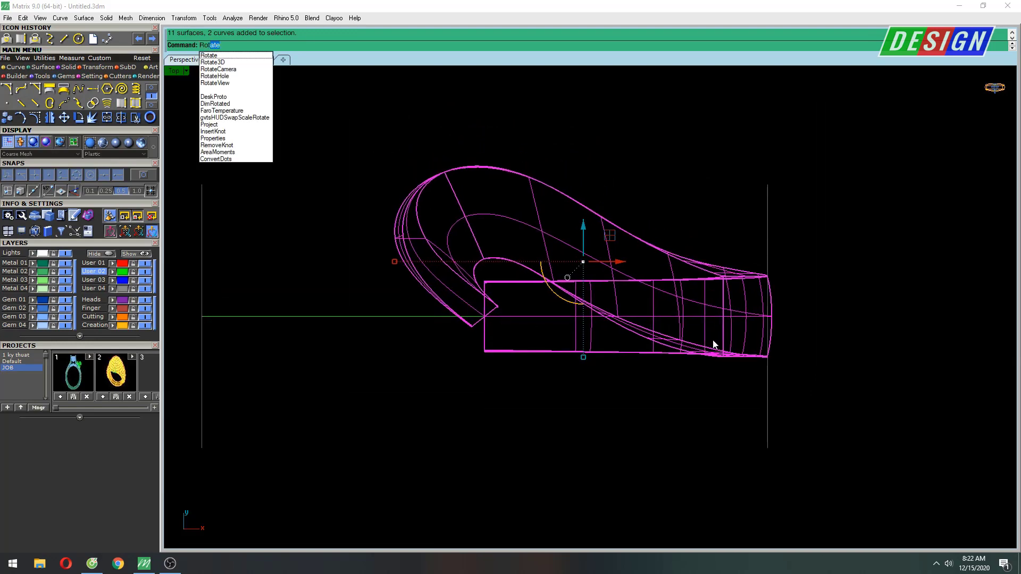
key("Return")
type("0")
key("Return")
left_click(479, 103)
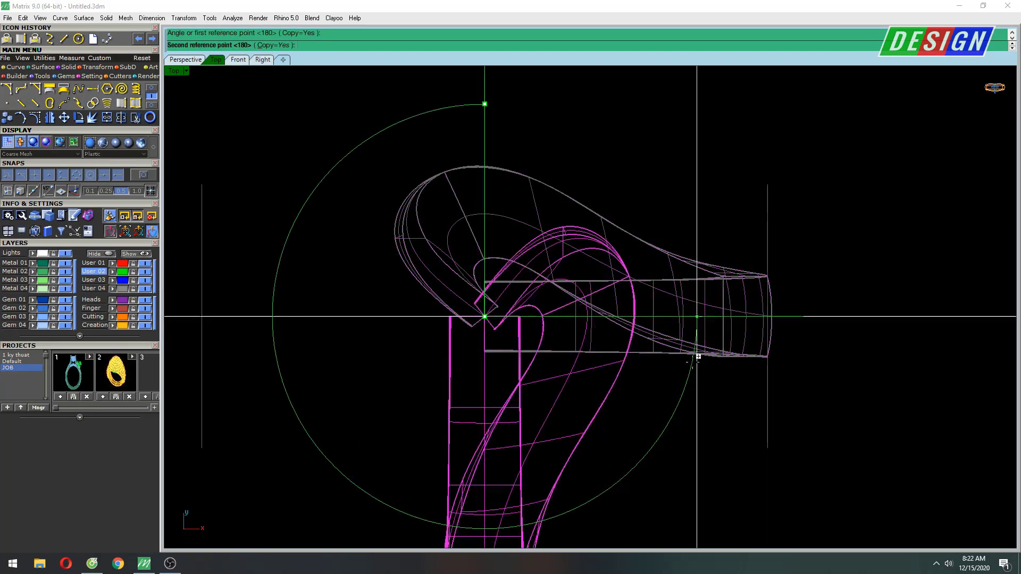
left_click(486, 413)
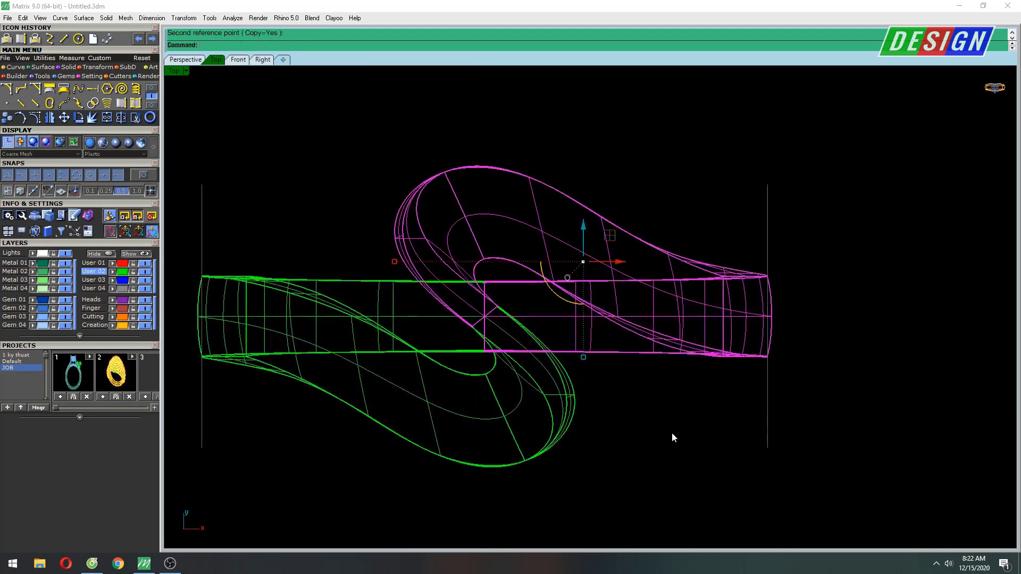
Step: Inspect the completed all-green ring shaded in perspective
key("Escape")
key("F4")
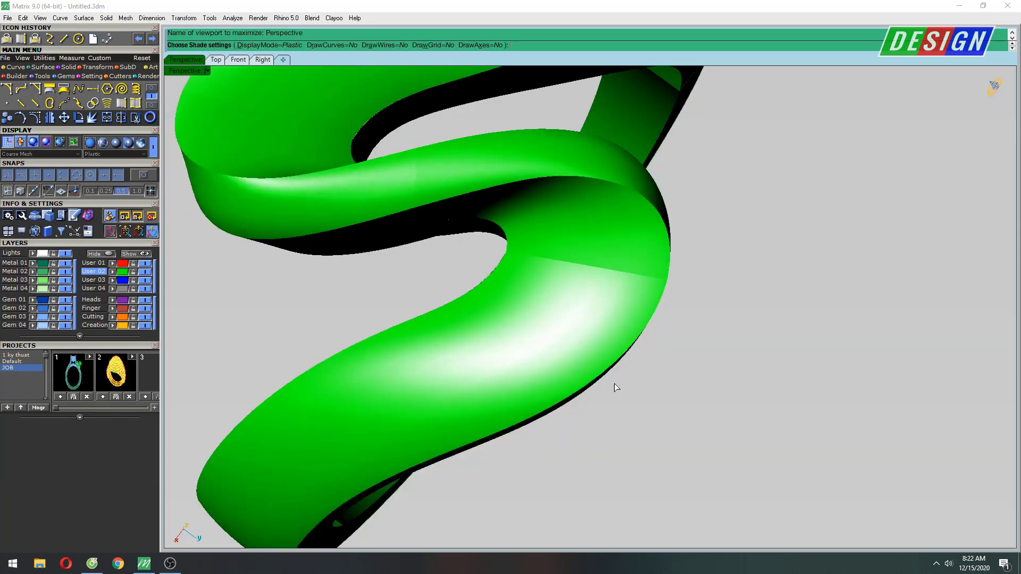
scroll(613, 366, "down", 5)
mouse_move(611, 344)
right_mouse_down()
mouse_move(667, 292)
mouse_move(767, 265)
mouse_move(687, 305)
mouse_move(540, 271)
mouse_move(531, 333)
mouse_move(587, 316)
mouse_move(633, 353)
mouse_move(649, 417)
mouse_move(758, 250)
mouse_move(695, 137)
mouse_move(620, 240)
right_mouse_up()
key("Return")
Step: Loft a surface across the first open gap between the two halves
scroll(622, 234, "up", 3)
scroll(623, 232, "up", 2)
type("Lo")
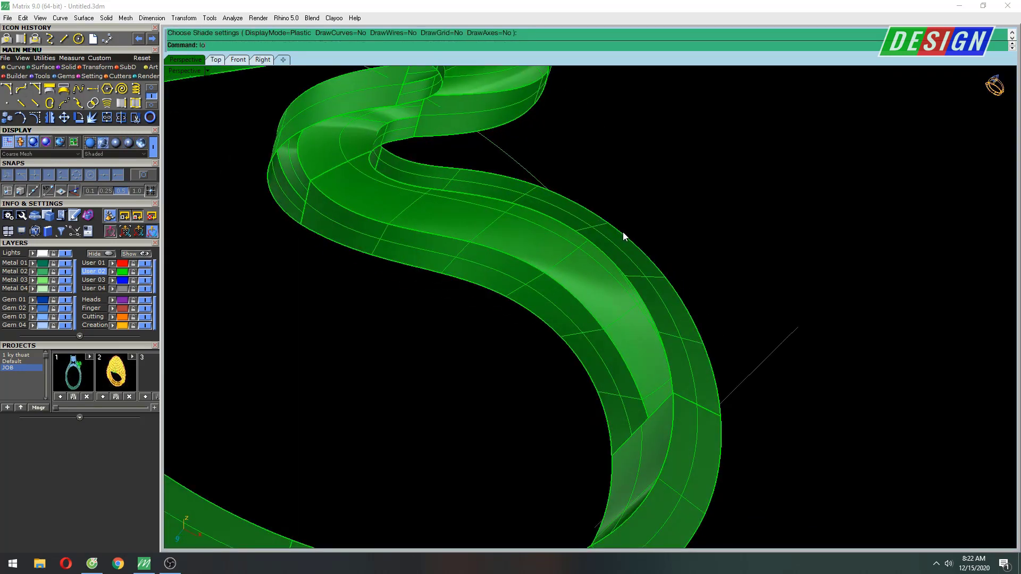
type("ft")
key("Return")
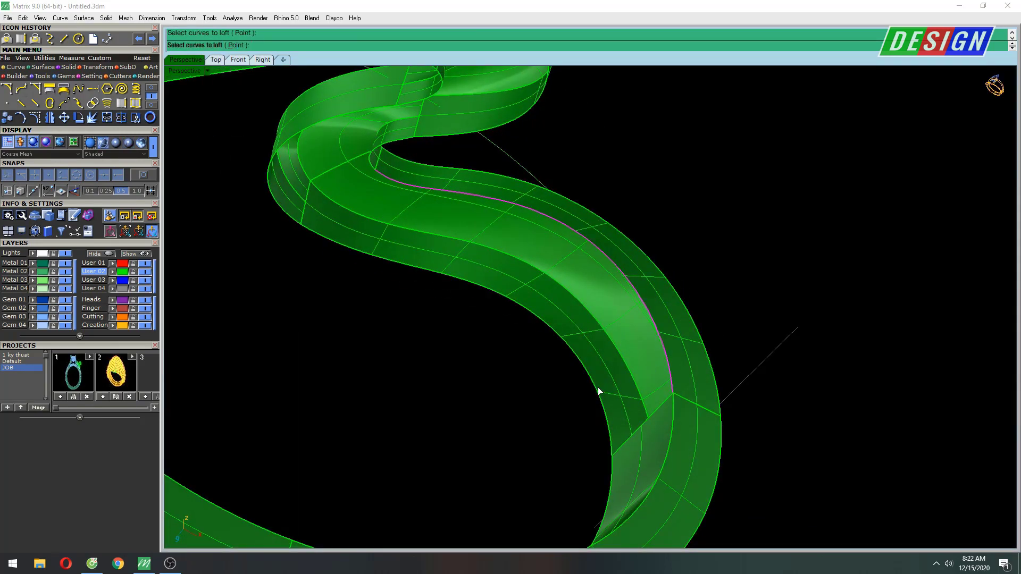
left_click(597, 391)
key("Return")
key("Return")
mouse_move(489, 290)
right_mouse_down()
mouse_move(690, 342)
mouse_move(562, 300)
right_mouse_up()
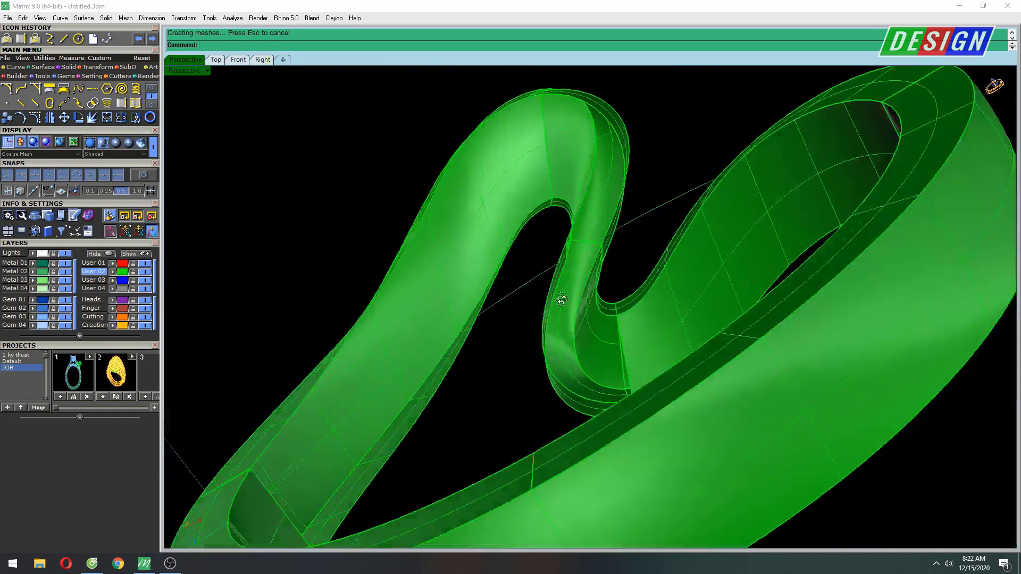
scroll(614, 353, "up", 3)
Step: Loft a second surface between two edges to fill the inner bend
key("Return")
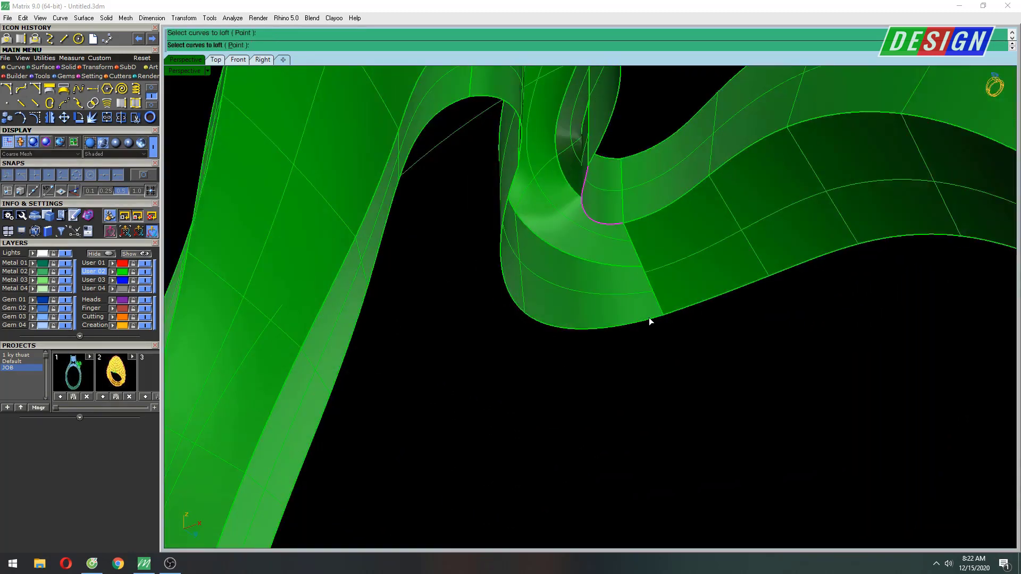
right_click(650, 317)
mouse_move(649, 317)
right_mouse_down()
mouse_move(724, 341)
mouse_move(677, 205)
mouse_move(640, 222)
mouse_move(636, 342)
right_mouse_up()
key("Return")
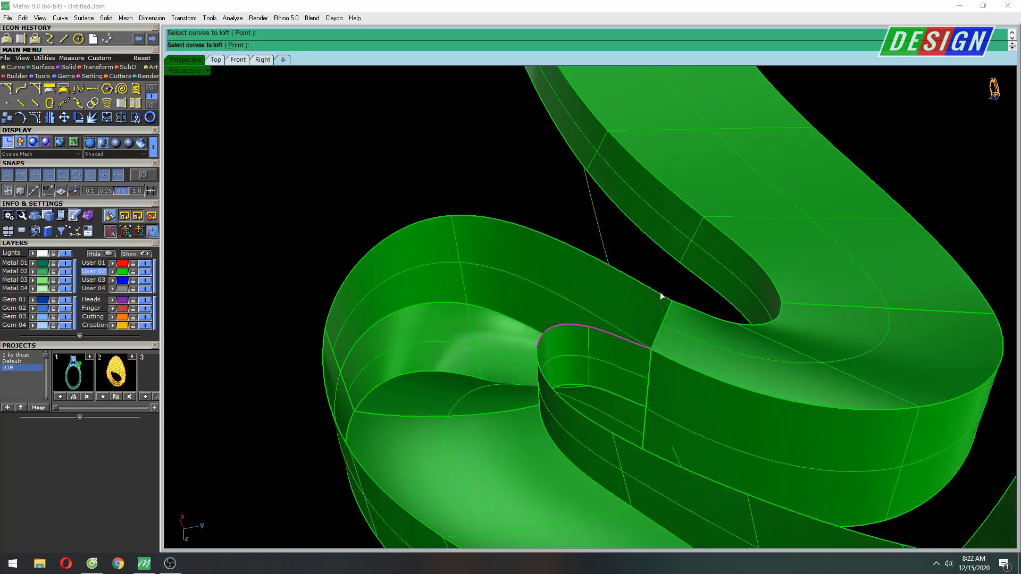
left_click(541, 378)
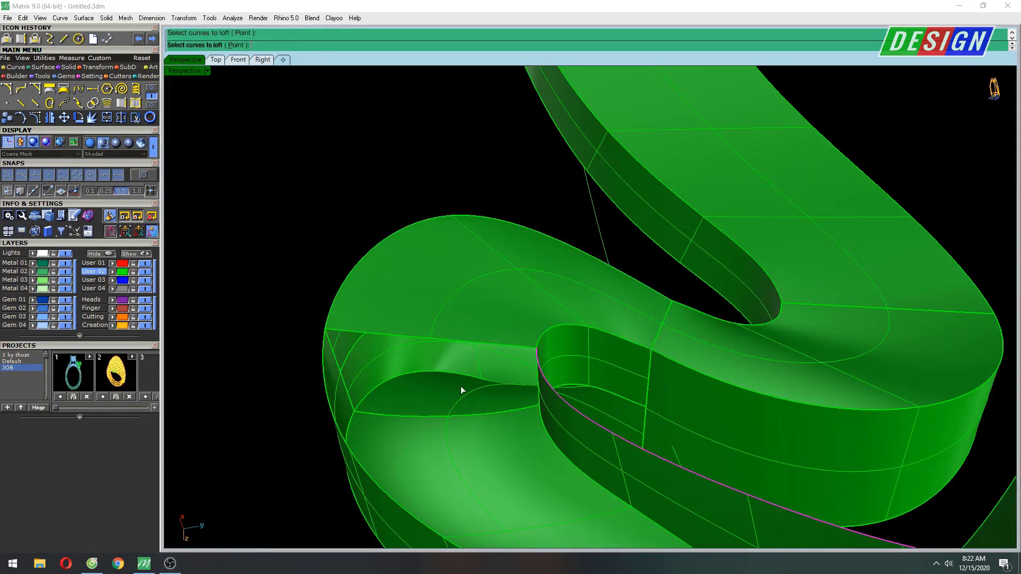
left_click(324, 359)
key("Return")
key("Return")
Step: Review the continuous ring in plastic shading with the Front view enlarged
mouse_move(320, 356)
right_mouse_down()
mouse_move(414, 293)
mouse_move(634, 431)
right_mouse_up()
scroll(665, 393, "down", 5)
key("F6")
mouse_move(714, 365)
right_mouse_down()
mouse_move(723, 390)
mouse_move(672, 351)
mouse_move(659, 384)
right_mouse_up()
key("ctrl+F2")
Step: Centre the whole ring in the Front view and return to the four-view layout
scroll(601, 363, "down", 3)
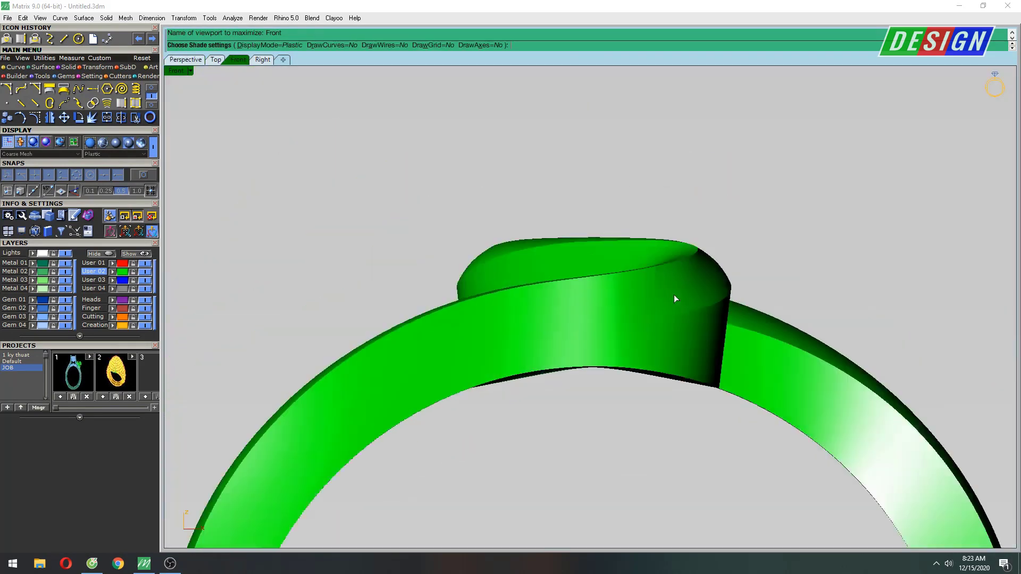
scroll(730, 336, "down", 2)
right_click_drag(769, 348, 653, 293)
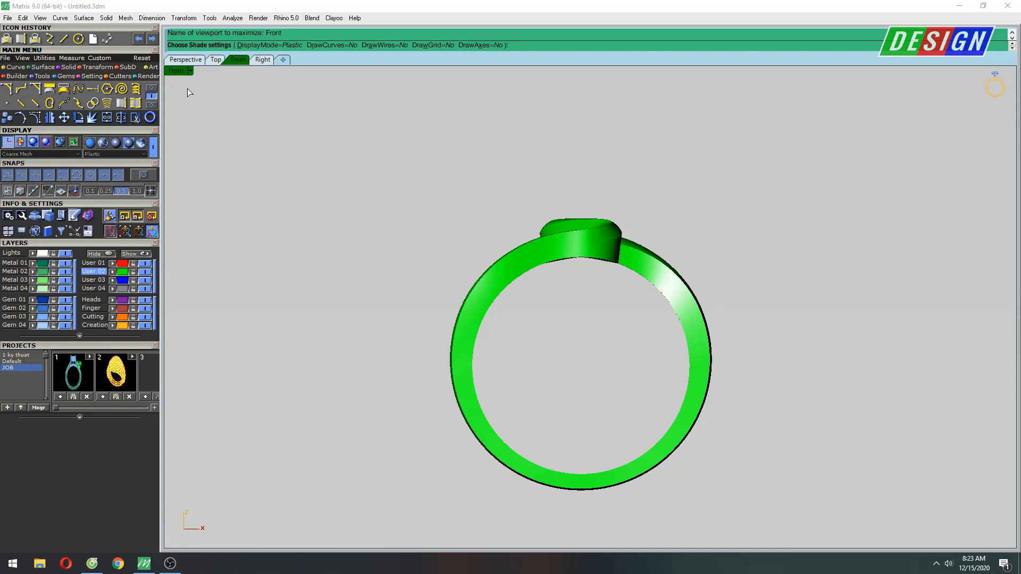
double_click(180, 72)
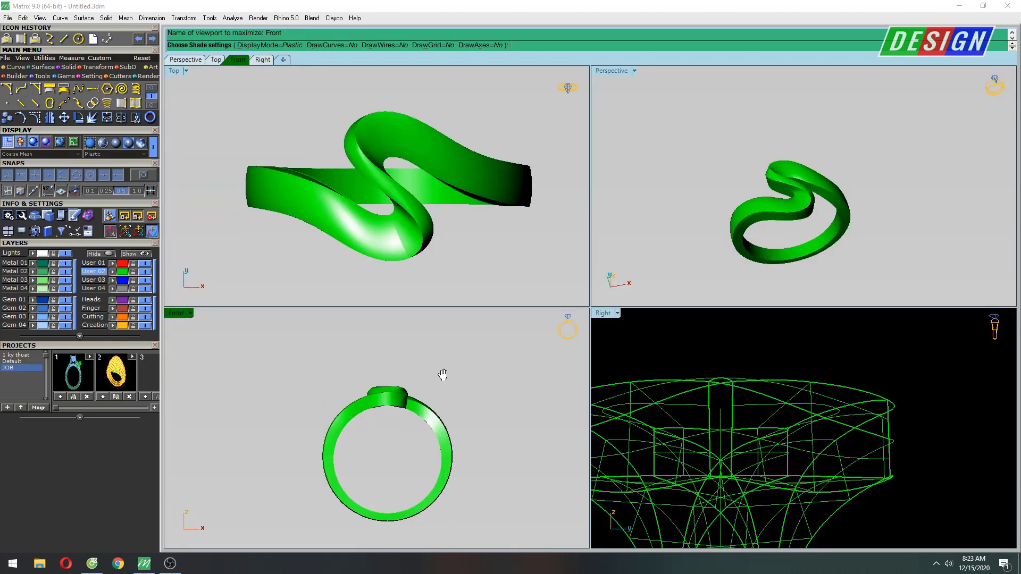
Step: Shade the ring in the Right view and rotate it in the Perspective view
left_click(733, 426)
scroll(831, 362, "down", 3)
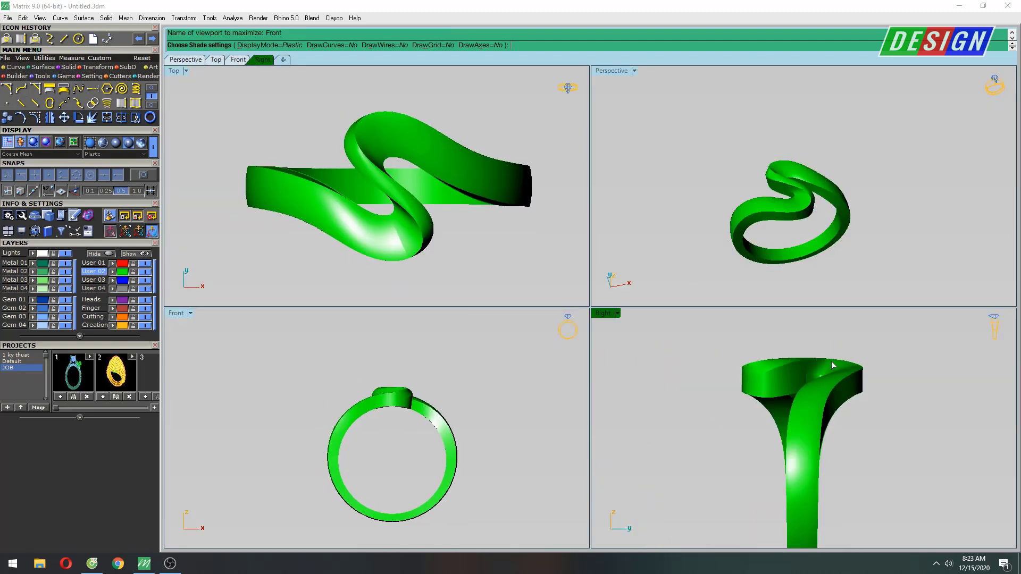
scroll(835, 372, "down", 1)
scroll(821, 404, "up", 1)
scroll(819, 414, "up", 1)
scroll(824, 409, "up", 1)
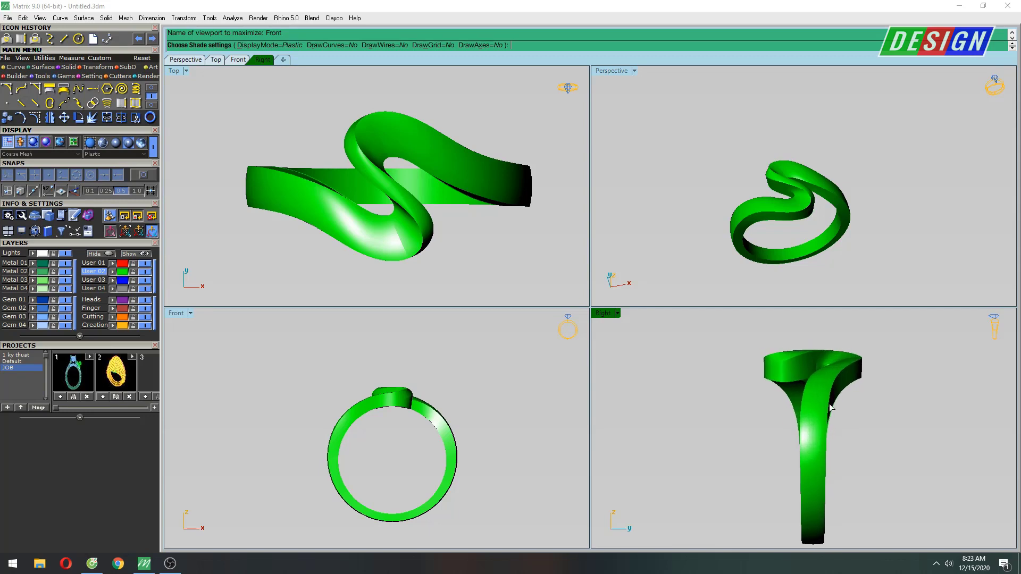
mouse_move(787, 250)
right_mouse_down()
mouse_move(773, 262)
mouse_move(684, 139)
right_mouse_up()
scroll(773, 261, "up", 2)
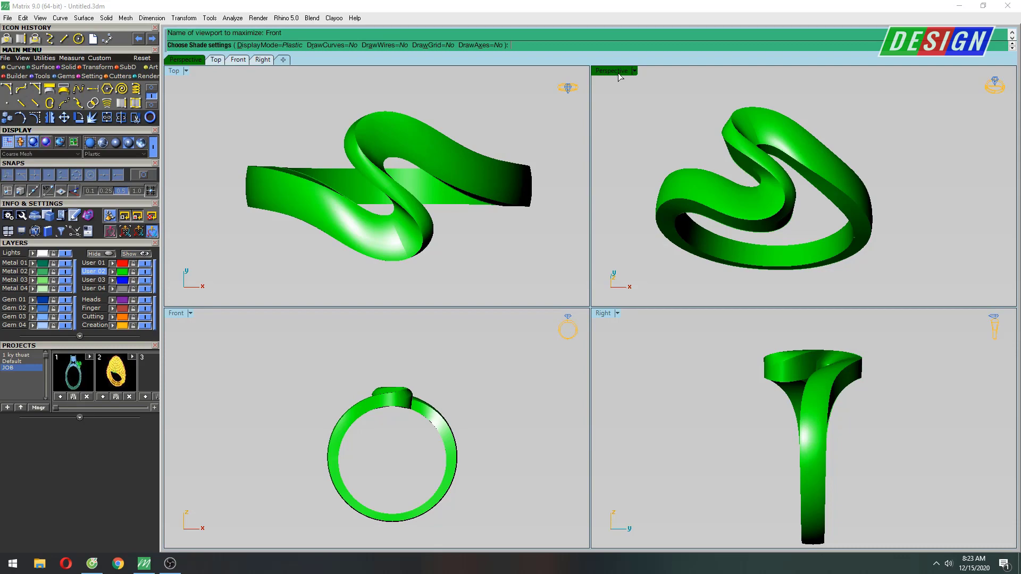
Step: Inspect the ring in a maximized Perspective view, then restore four views with Top active
double_click(616, 72)
mouse_move(624, 267)
right_mouse_down()
mouse_move(602, 250)
mouse_move(629, 415)
mouse_move(659, 199)
mouse_move(631, 201)
mouse_move(617, 229)
mouse_move(560, 229)
mouse_move(559, 266)
mouse_move(564, 239)
right_mouse_up()
scroll(609, 270, "up", 3)
scroll(656, 201, "down", 3)
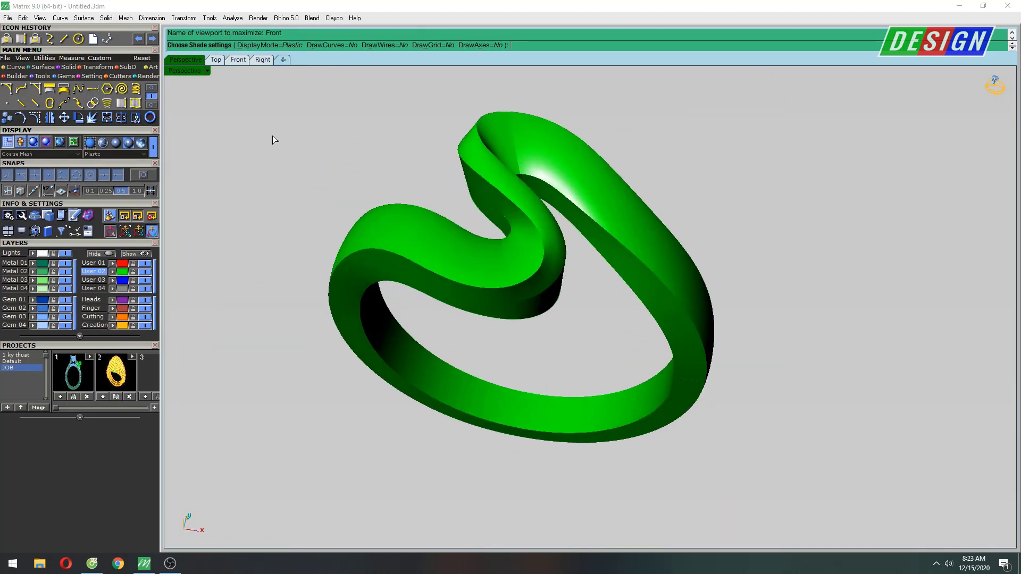
double_click(186, 77)
left_click(186, 77)
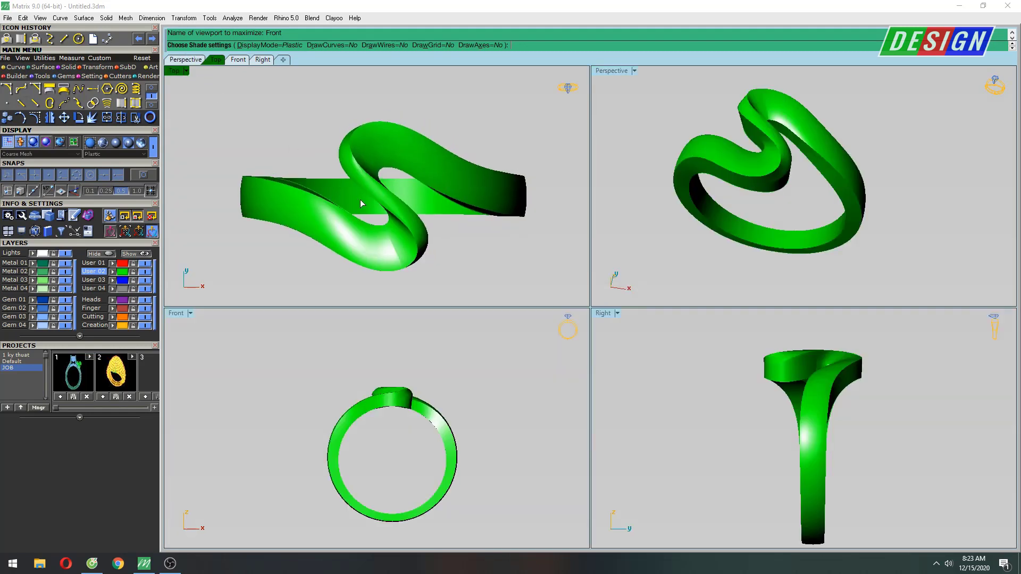